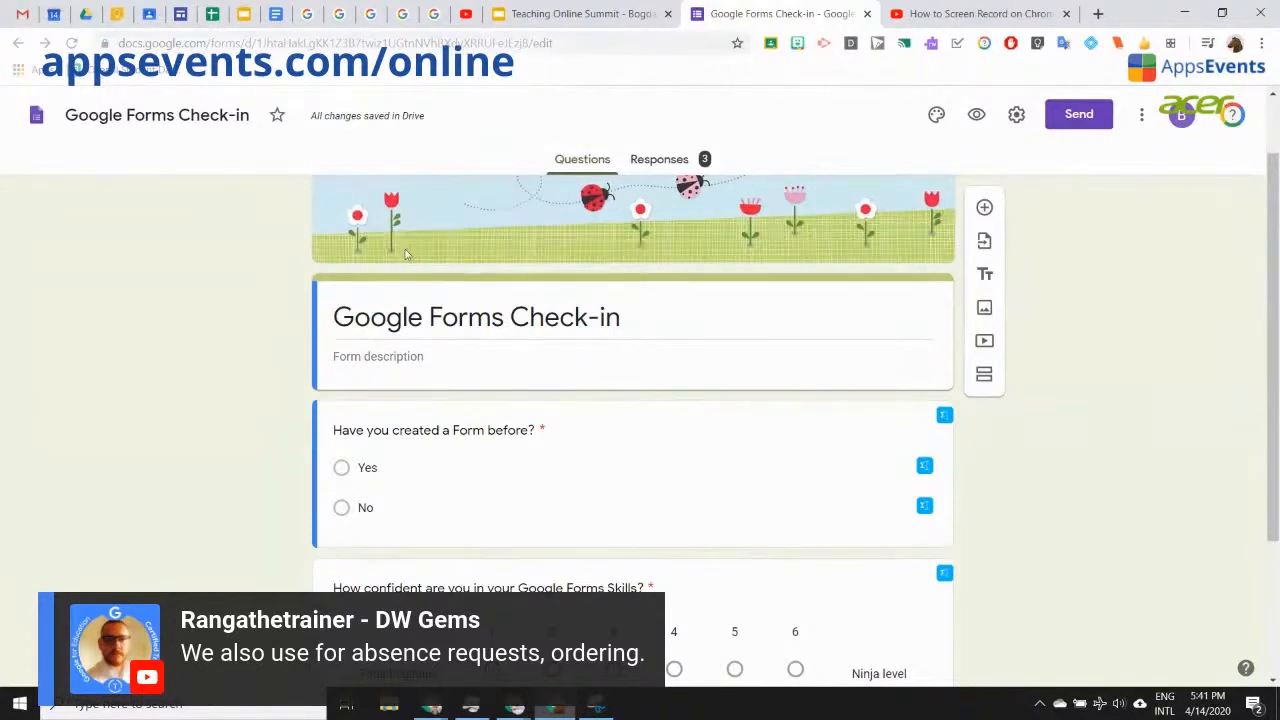
Step: Preview the Check-in form's three required questions as a respondent, then return to the editor
{"action": "scroll", "coordinate": [840, 463], "scroll_direction": "down", "scroll_amount": 2}
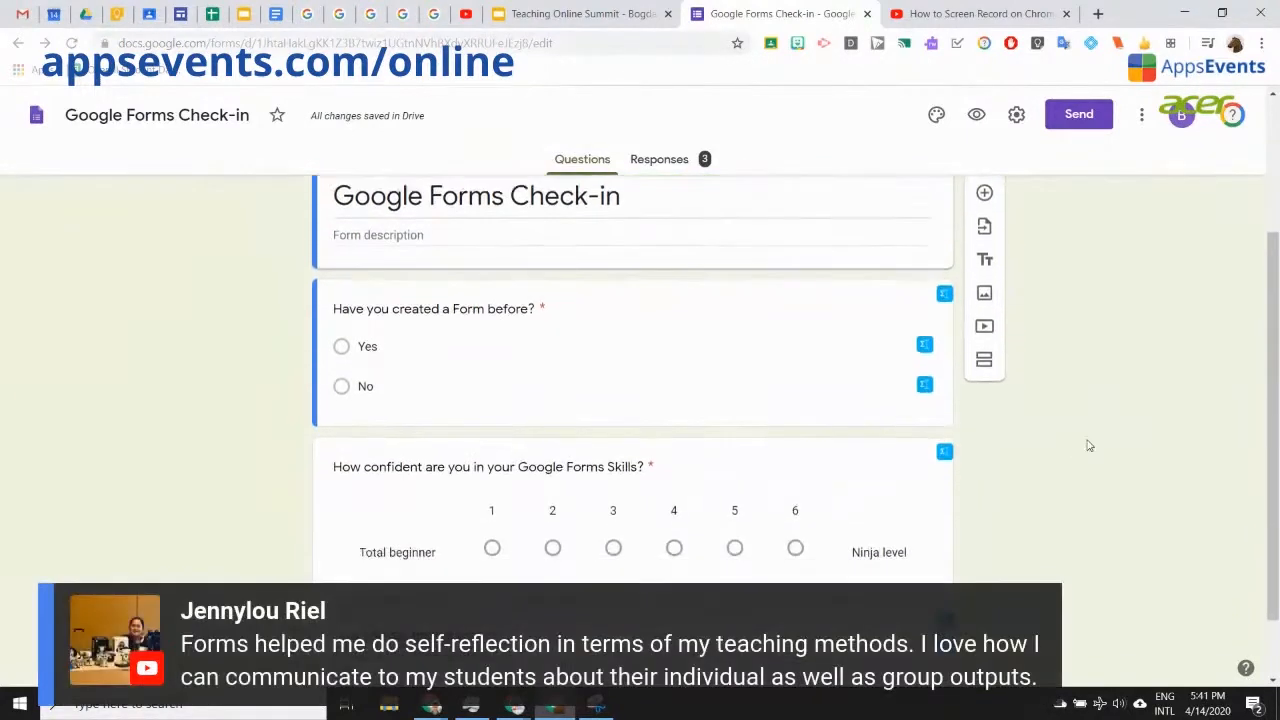
{"action": "scroll", "coordinate": [1089, 446], "scroll_direction": "down", "scroll_amount": 1}
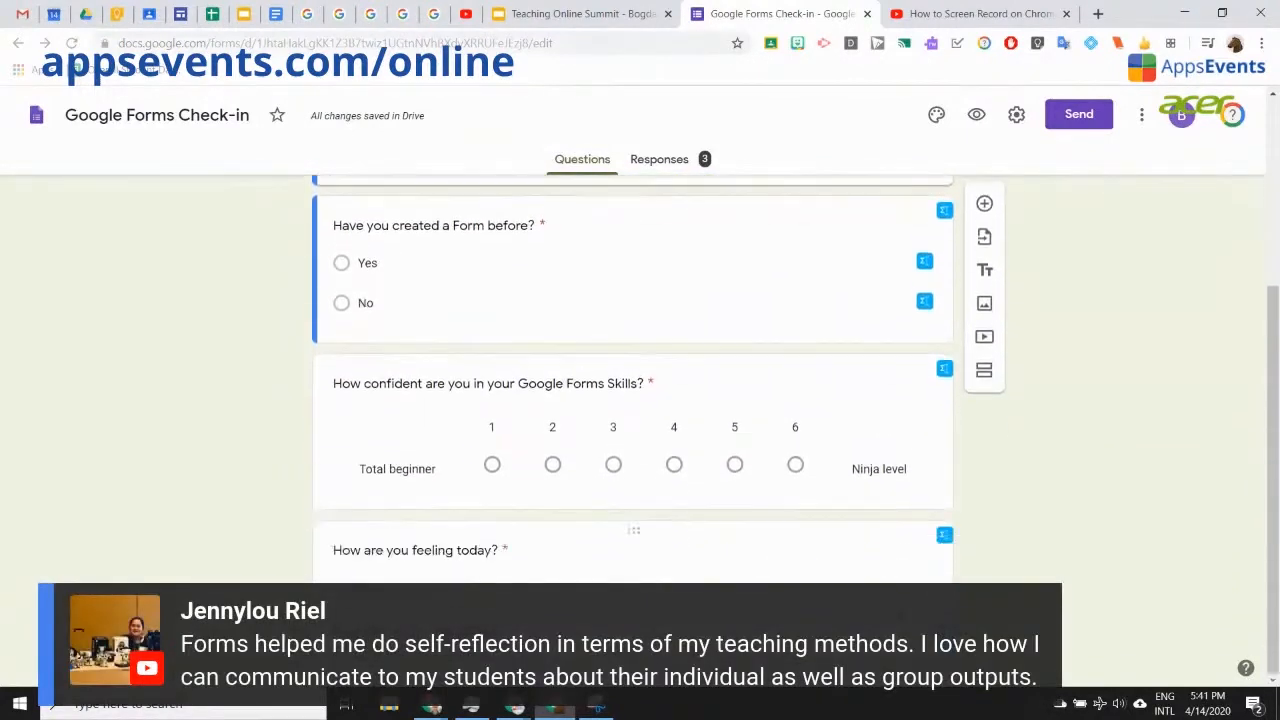
{"action": "scroll", "coordinate": [993, 545], "scroll_direction": "up", "scroll_amount": 3}
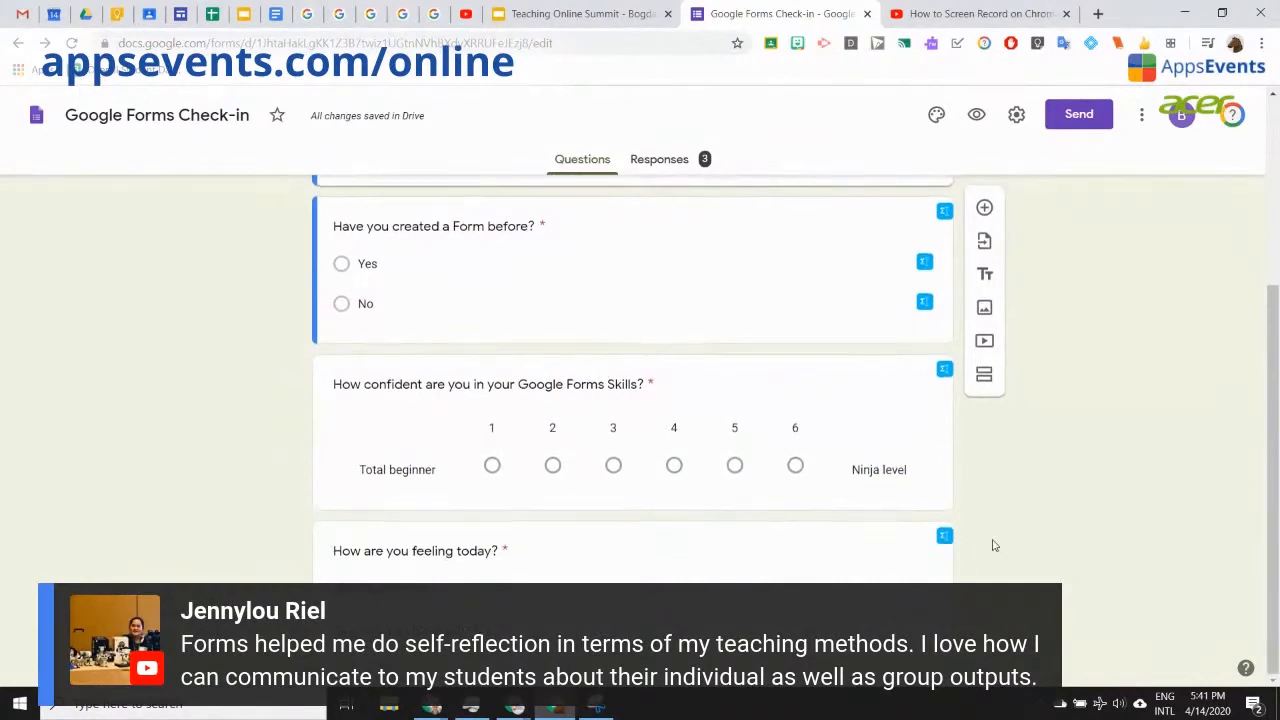
{"action": "scroll", "coordinate": [993, 545], "scroll_direction": "up", "scroll_amount": 1}
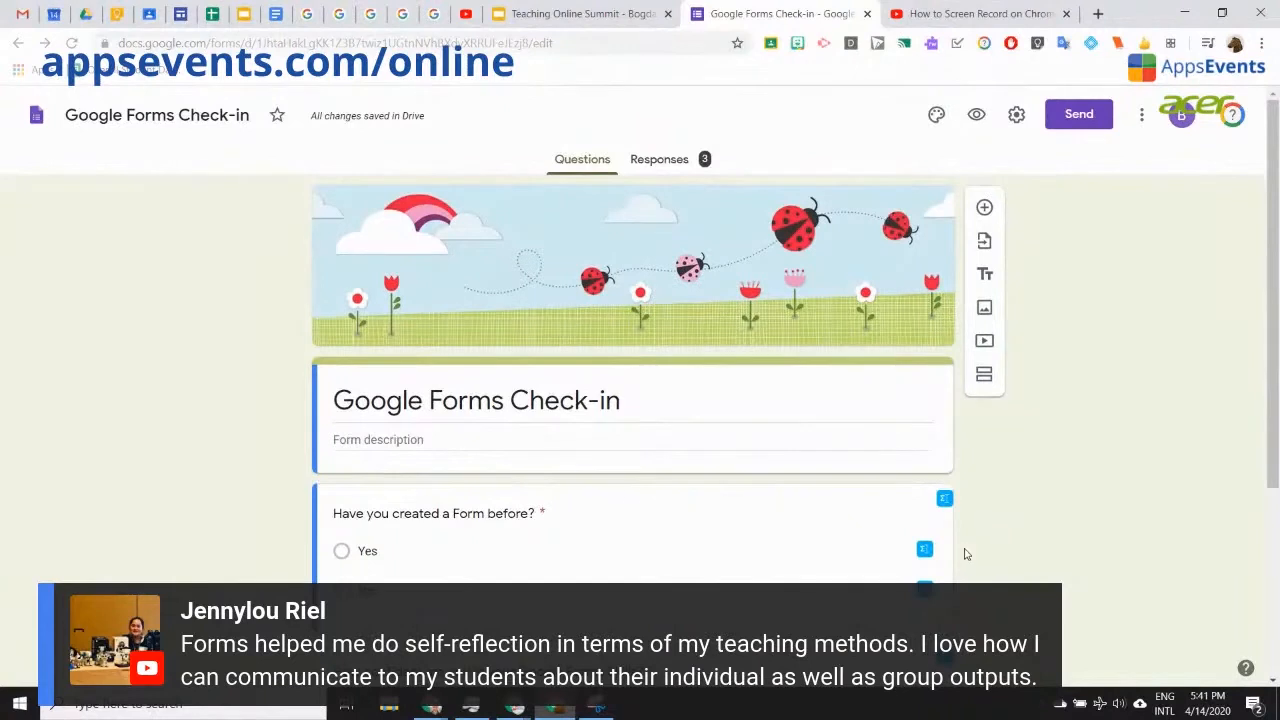
{"action": "left_click", "coordinate": [977, 116]}
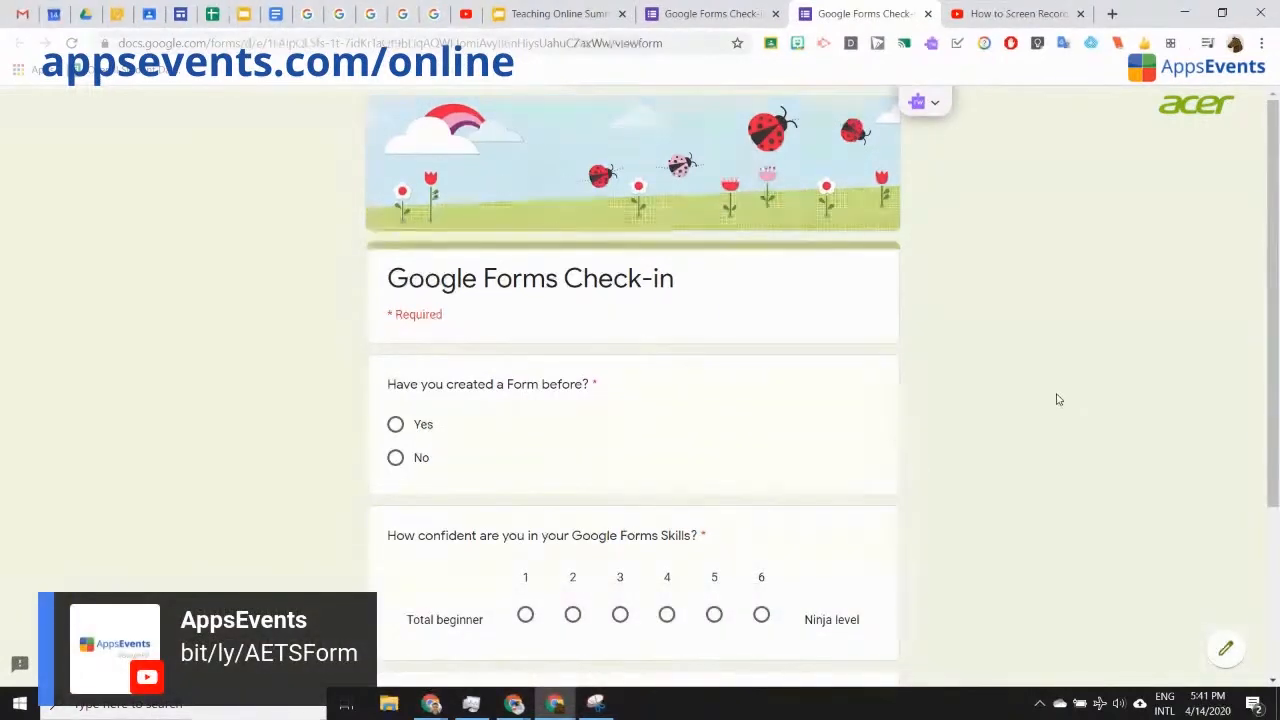
{"action": "scroll", "coordinate": [1047, 417], "scroll_direction": "down", "scroll_amount": 3}
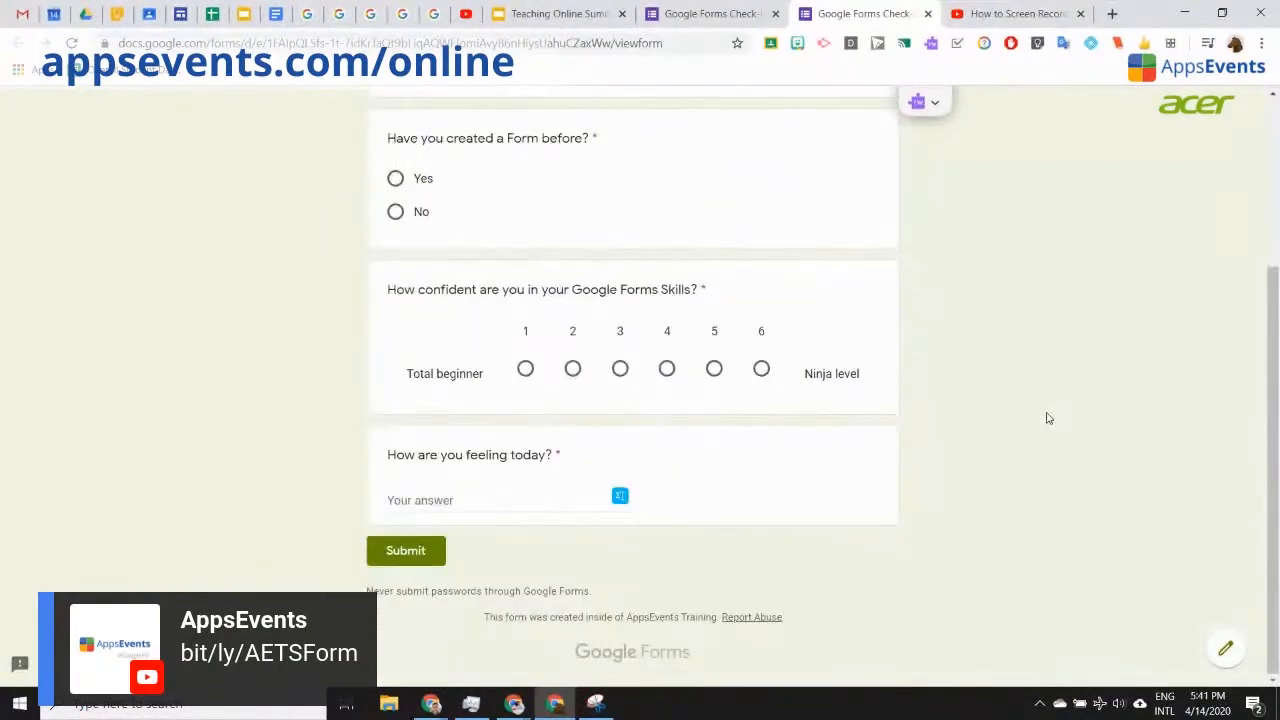
{"action": "scroll", "coordinate": [1046, 417], "scroll_direction": "up", "scroll_amount": 1}
{"action": "scroll", "coordinate": [1046, 417], "scroll_direction": "down", "scroll_amount": 1}
{"action": "scroll", "coordinate": [1046, 414], "scroll_direction": "up", "scroll_amount": 3}
{"action": "scroll", "coordinate": [1046, 414], "scroll_direction": "down", "scroll_amount": 1}
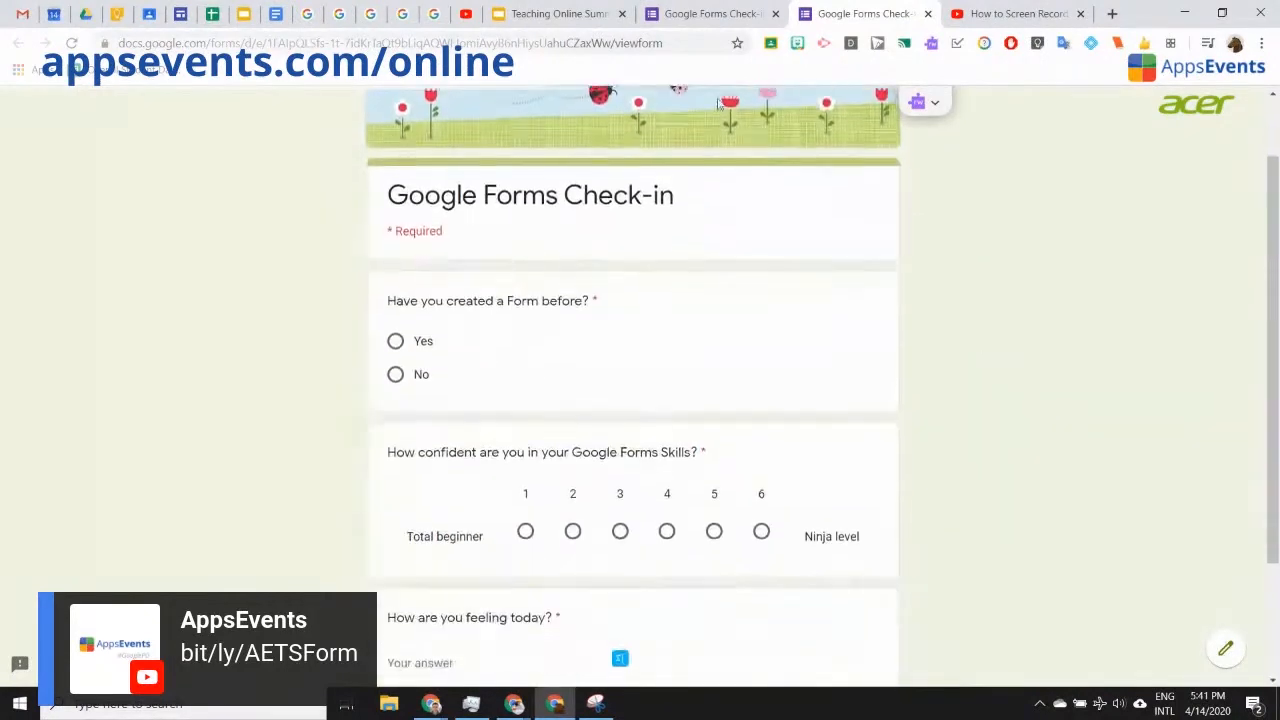
{"action": "left_click", "coordinate": [680, 10]}
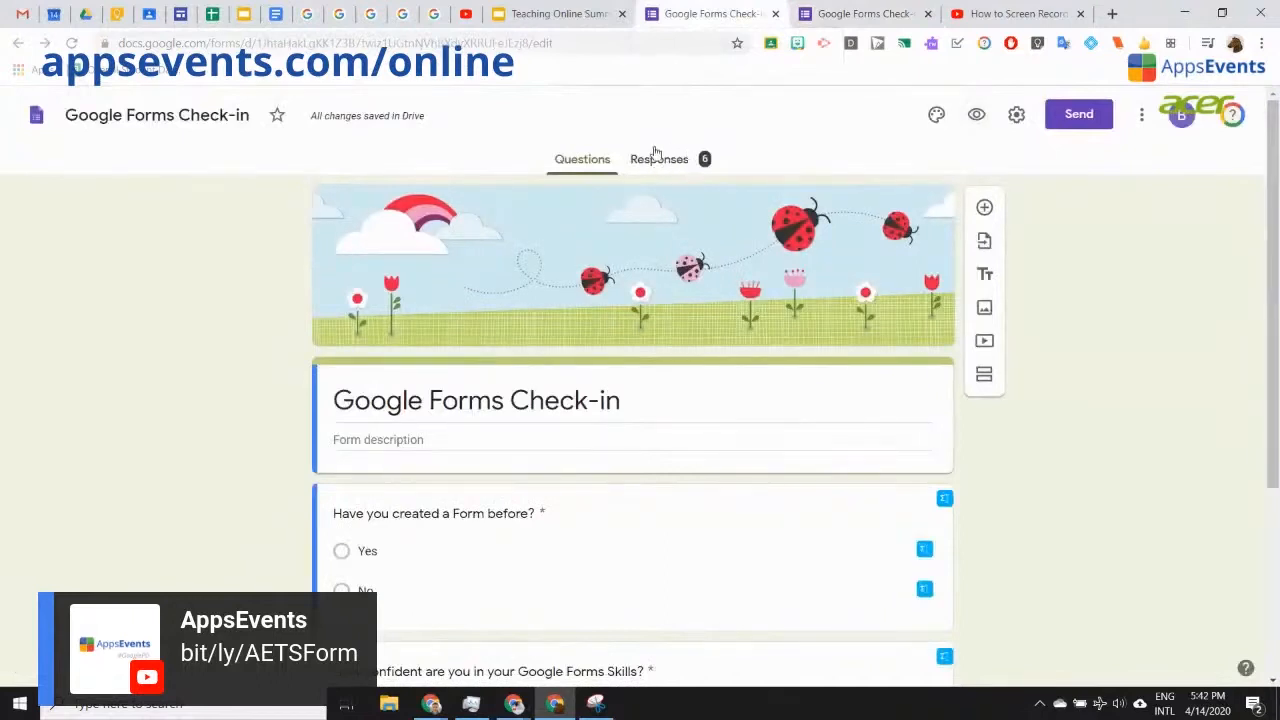
Step: Review the 12-response summary charts and text answers to 'How are you feeling today?'
{"action": "left_click", "coordinate": [652, 160]}
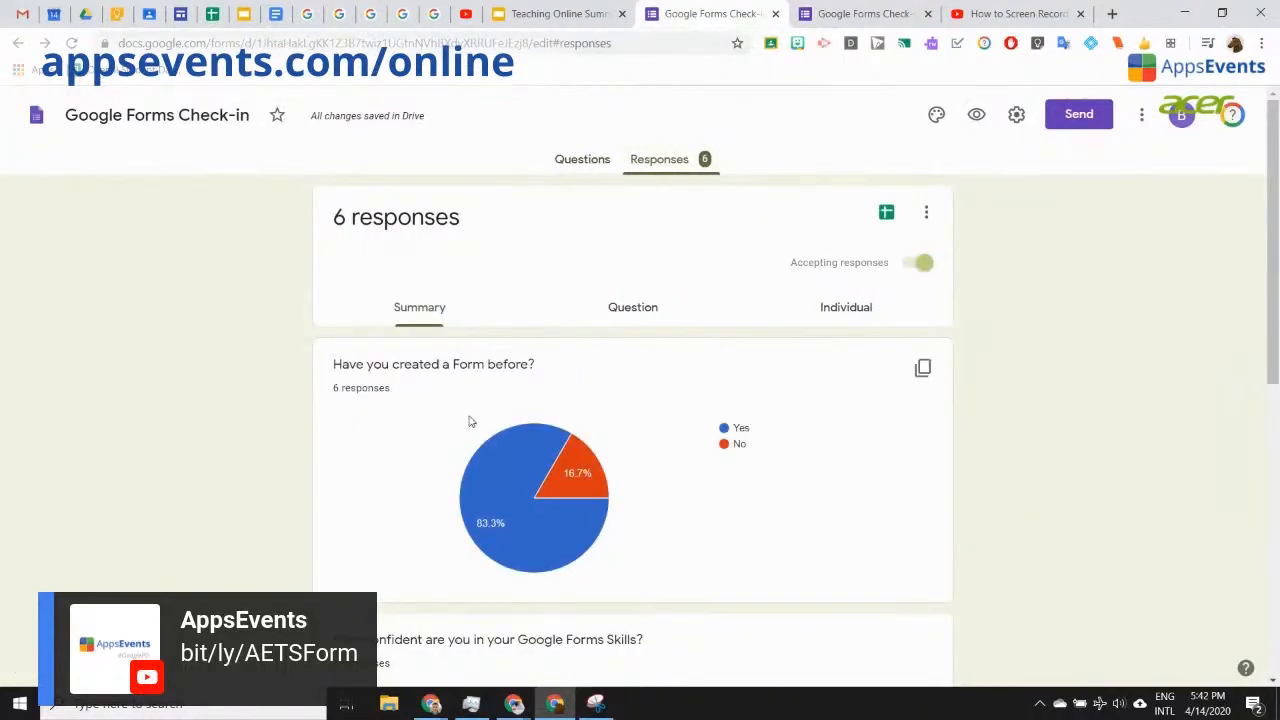
{"action": "scroll", "coordinate": [1062, 461], "scroll_direction": "down", "scroll_amount": 3}
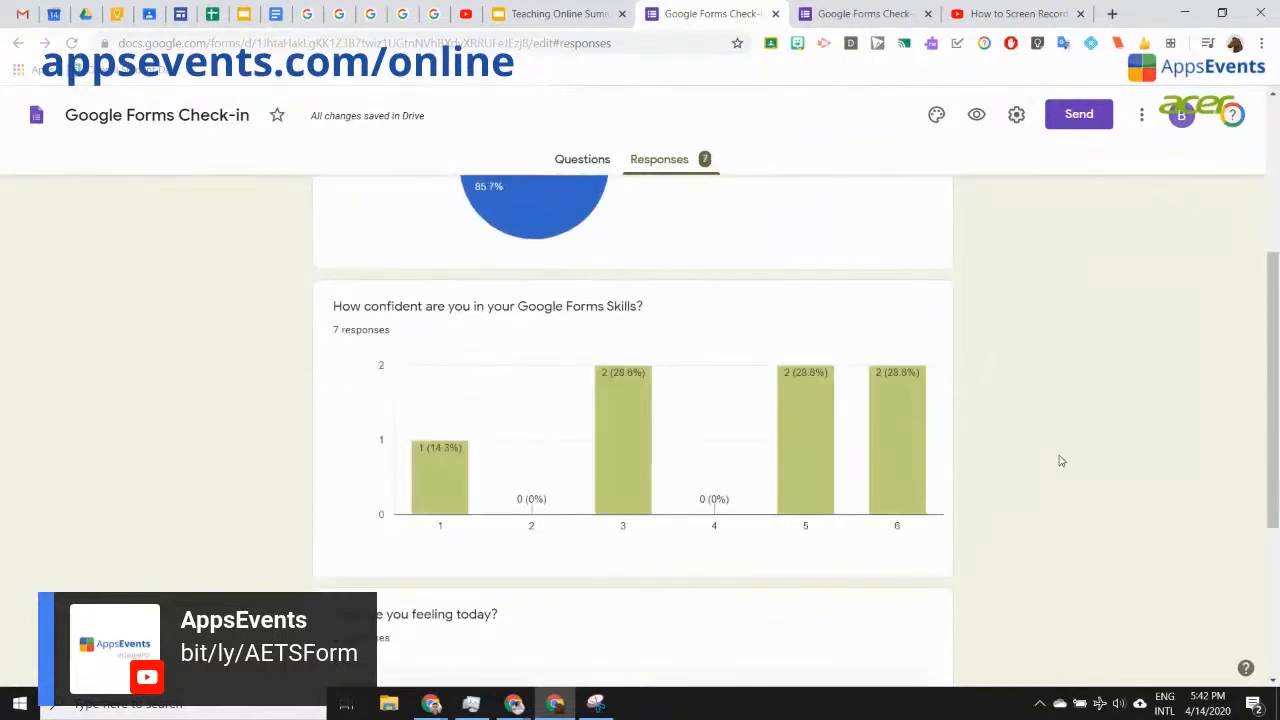
{"action": "scroll", "coordinate": [1062, 461], "scroll_direction": "up", "scroll_amount": 2}
{"action": "scroll", "coordinate": [1062, 461], "scroll_direction": "up", "scroll_amount": 2}
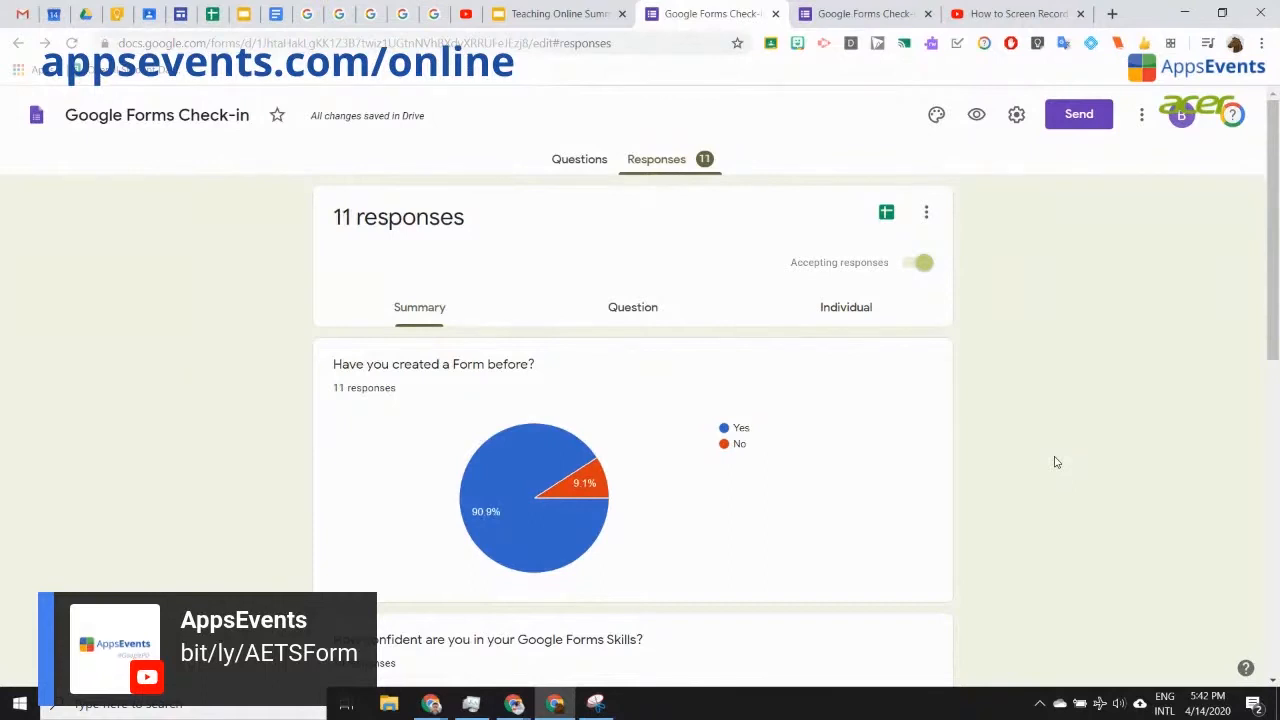
{"action": "scroll", "coordinate": [1050, 465], "scroll_direction": "down", "scroll_amount": 3}
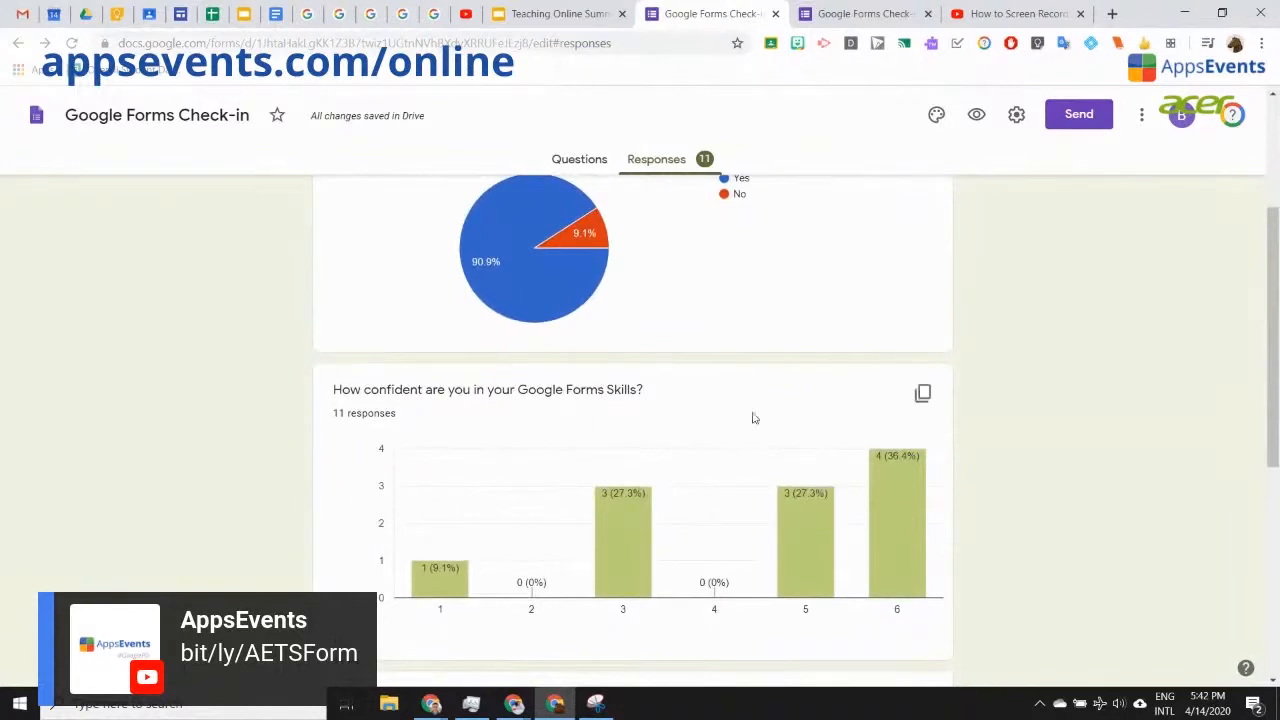
{"action": "mouse_move", "coordinate": [645, 560]}
{"action": "scroll", "coordinate": [908, 538], "scroll_direction": "down", "scroll_amount": 1}
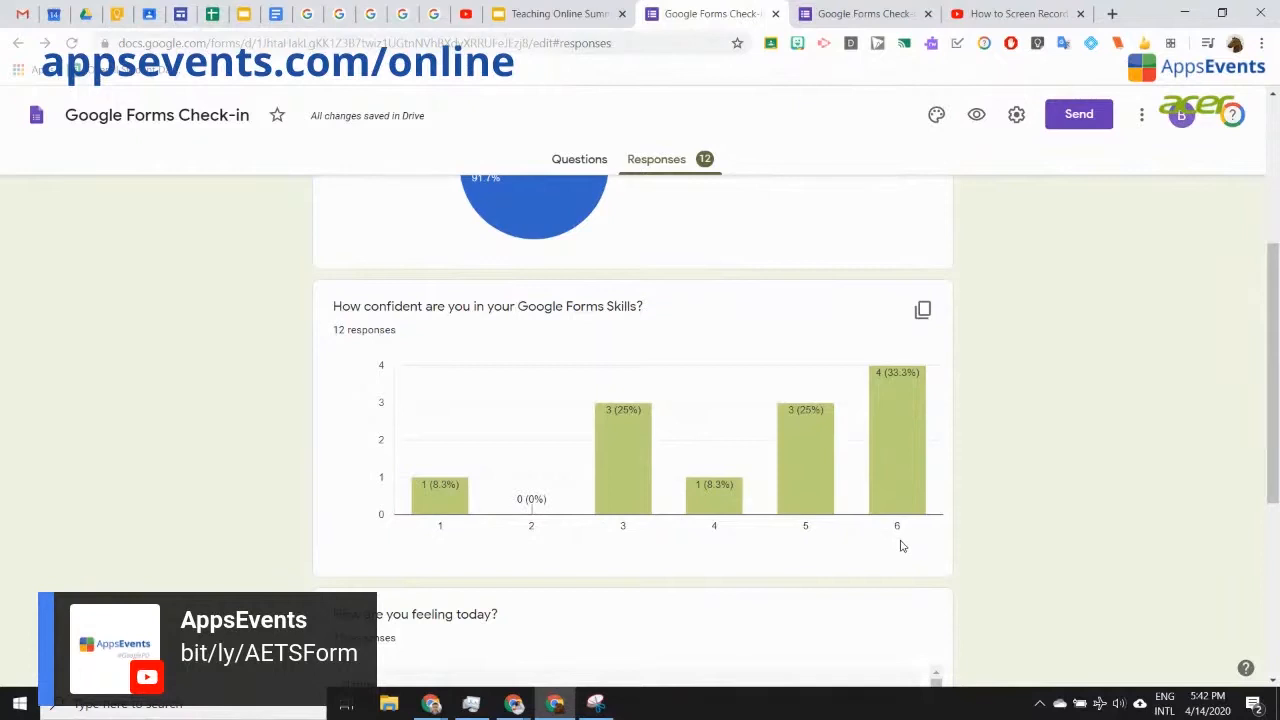
{"action": "scroll", "coordinate": [1034, 500], "scroll_direction": "down", "scroll_amount": 4}
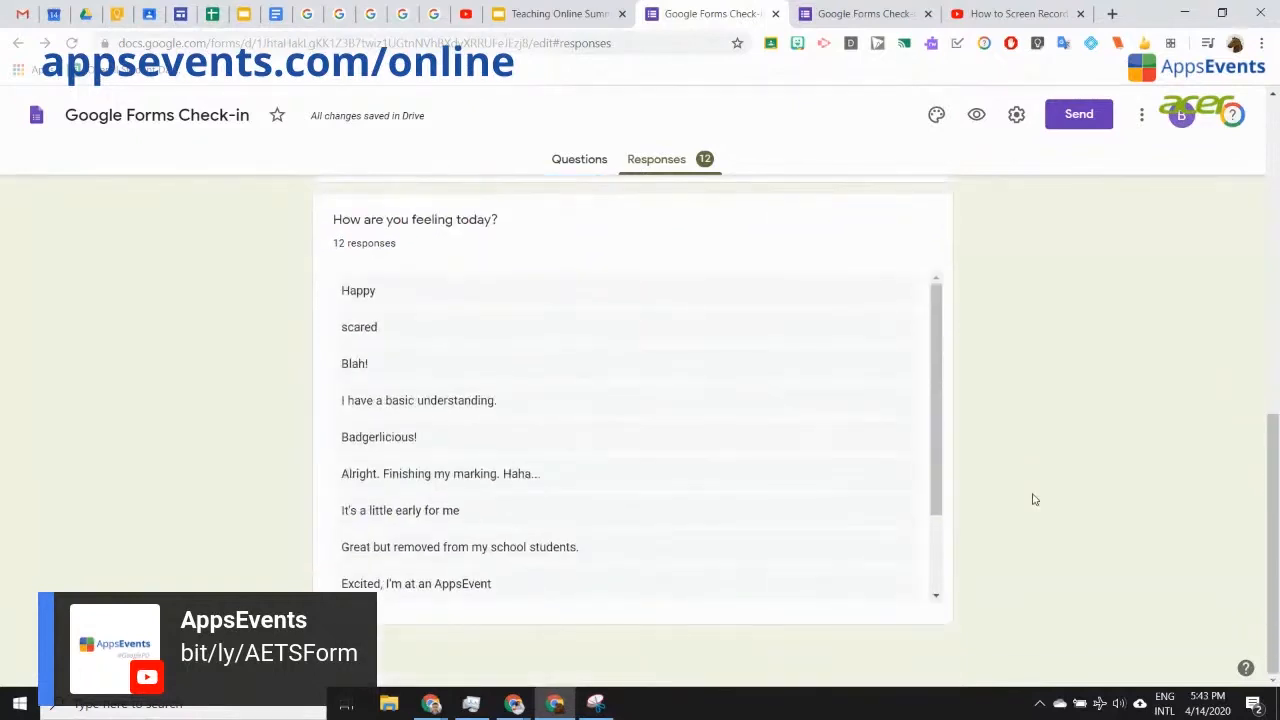
{"action": "scroll", "coordinate": [1034, 500], "scroll_direction": "up", "scroll_amount": 2}
{"action": "scroll", "coordinate": [1031, 500], "scroll_direction": "down", "scroll_amount": 2}
{"action": "left_click_drag", "start_coordinate": [331, 219], "coordinate": [509, 213]}
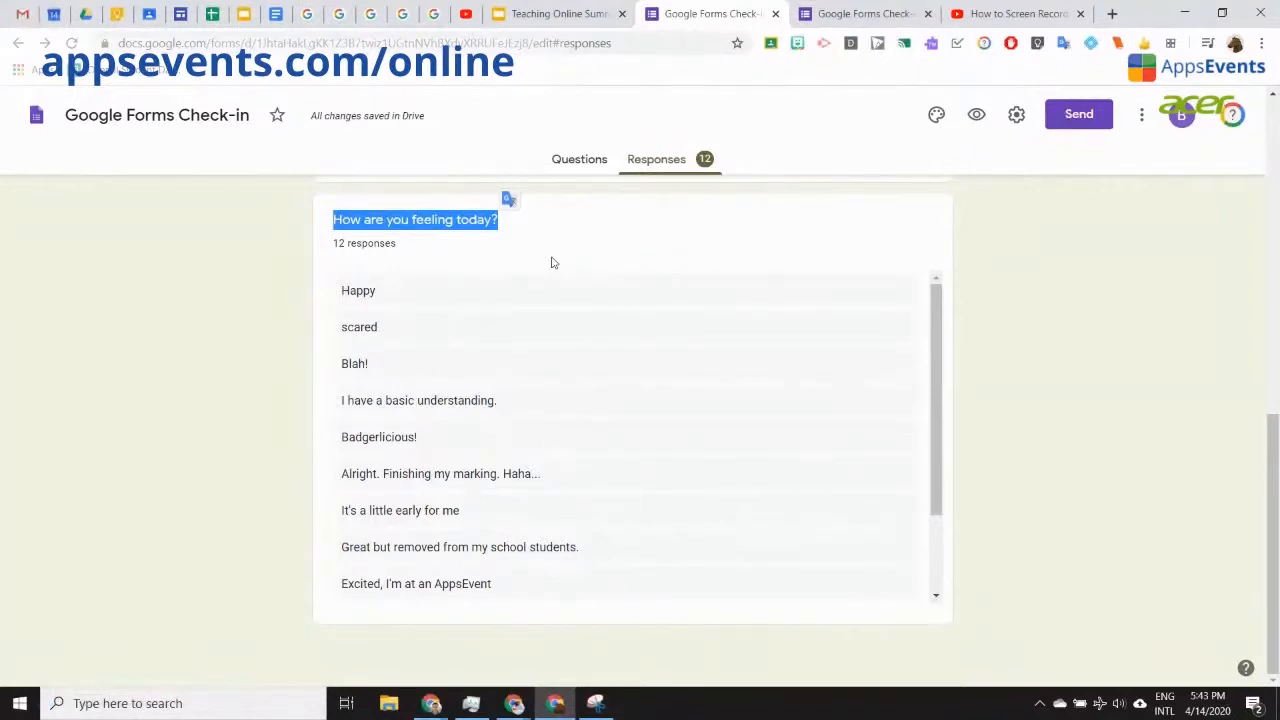
{"action": "left_click", "coordinate": [551, 263]}
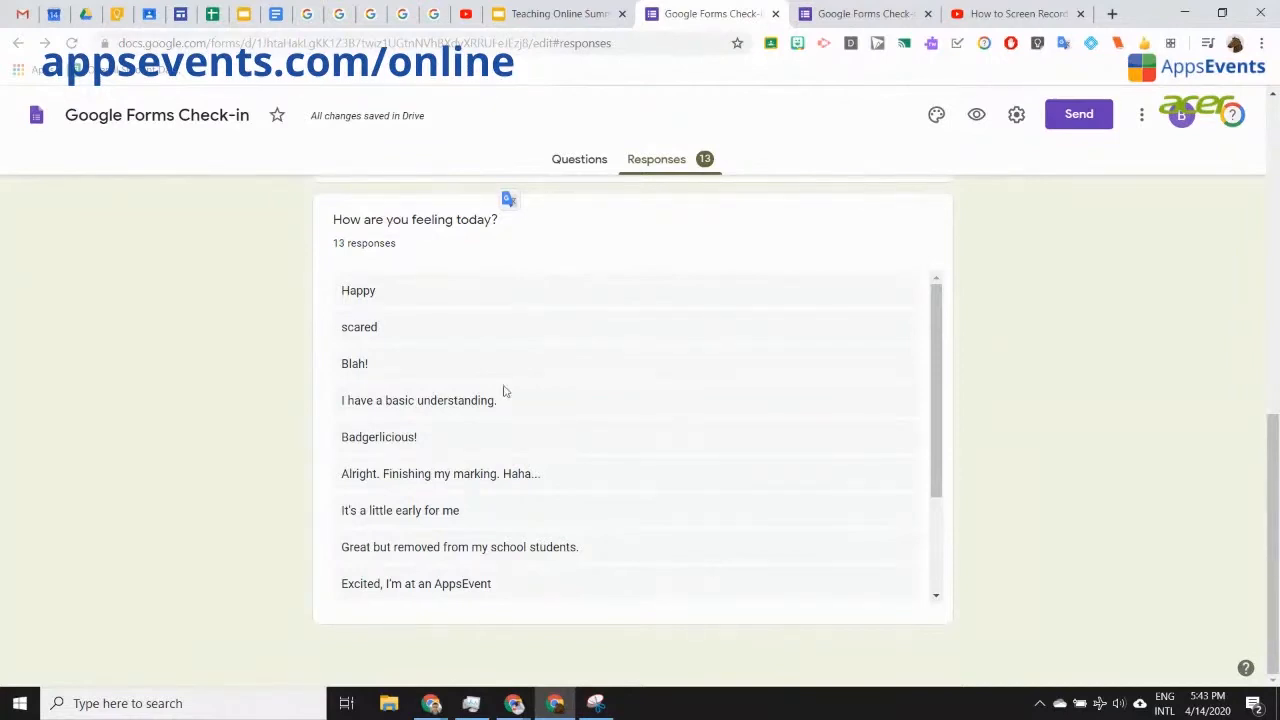
{"action": "left_click_drag", "start_coordinate": [430, 443], "coordinate": [334, 437]}
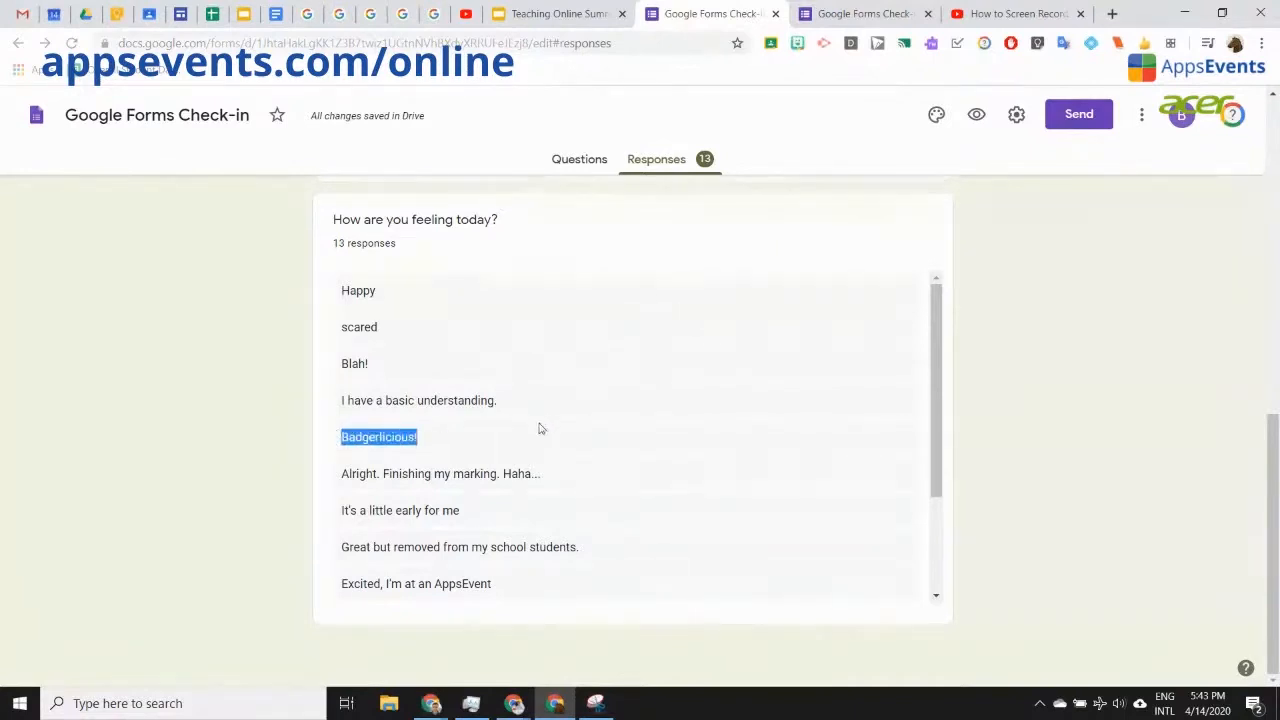
{"action": "double_click", "coordinate": [366, 326]}
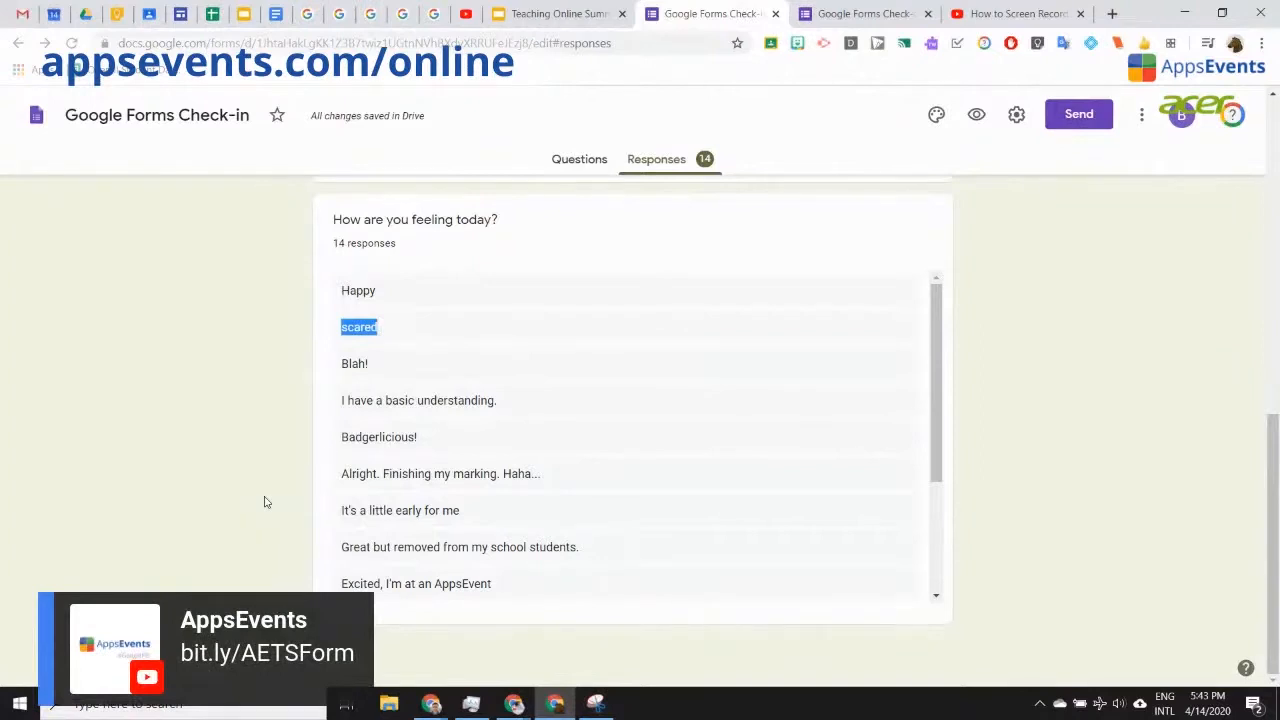
{"action": "scroll", "coordinate": [1097, 466], "scroll_direction": "up", "scroll_amount": 6}
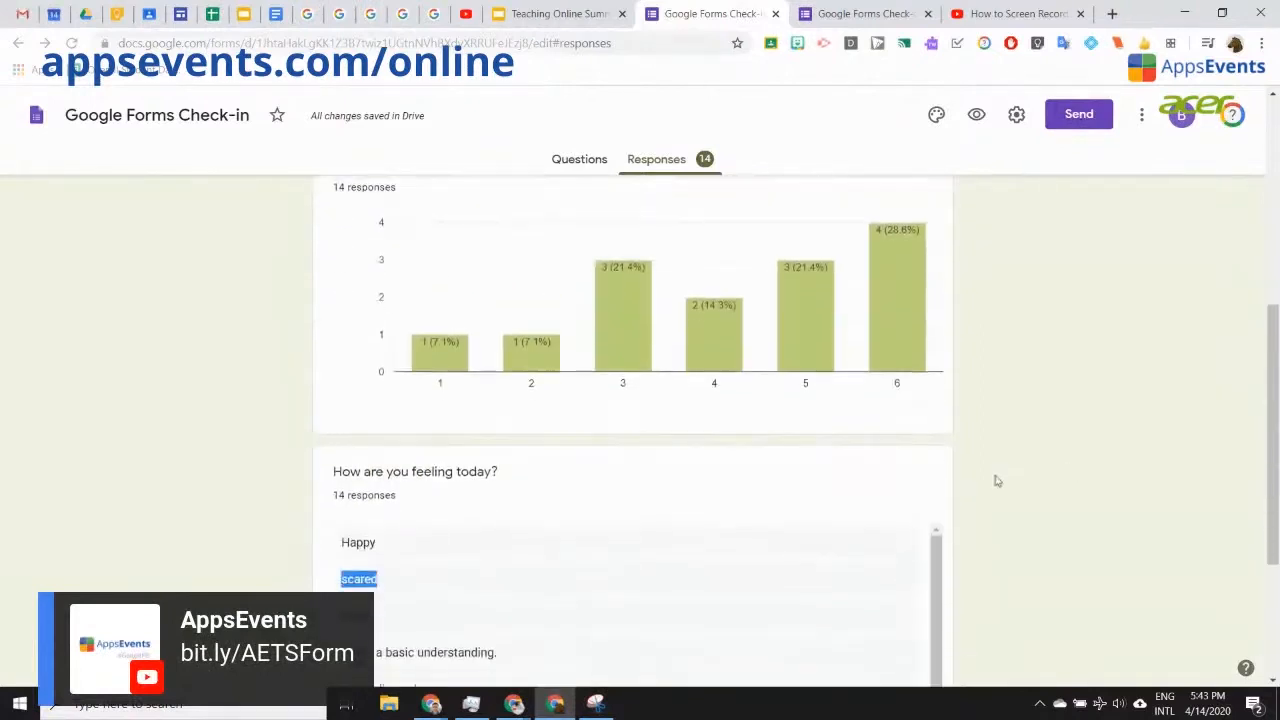
{"action": "scroll", "coordinate": [993, 484], "scroll_direction": "up", "scroll_amount": 3}
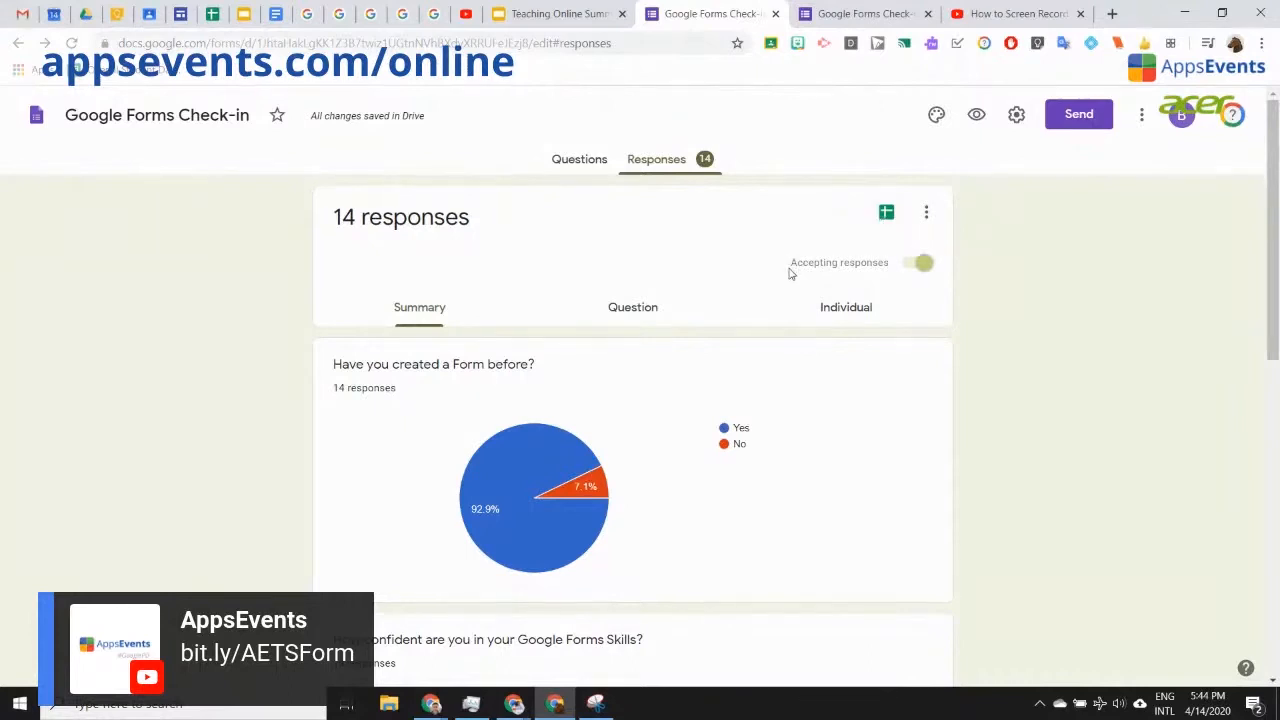
Step: Send responses to a new 'Google Forms Check-in (Responses)' spreadsheet, then return to the summary
{"action": "left_click", "coordinate": [887, 218]}
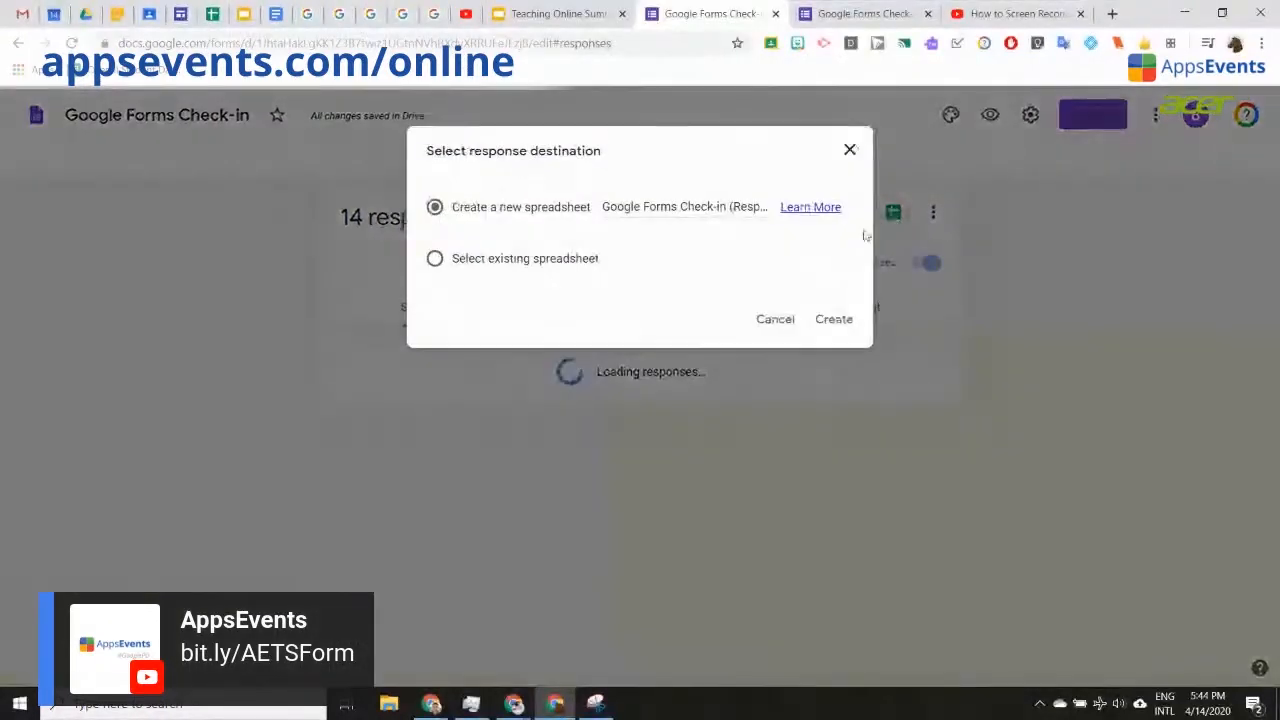
{"action": "left_click", "coordinate": [831, 320]}
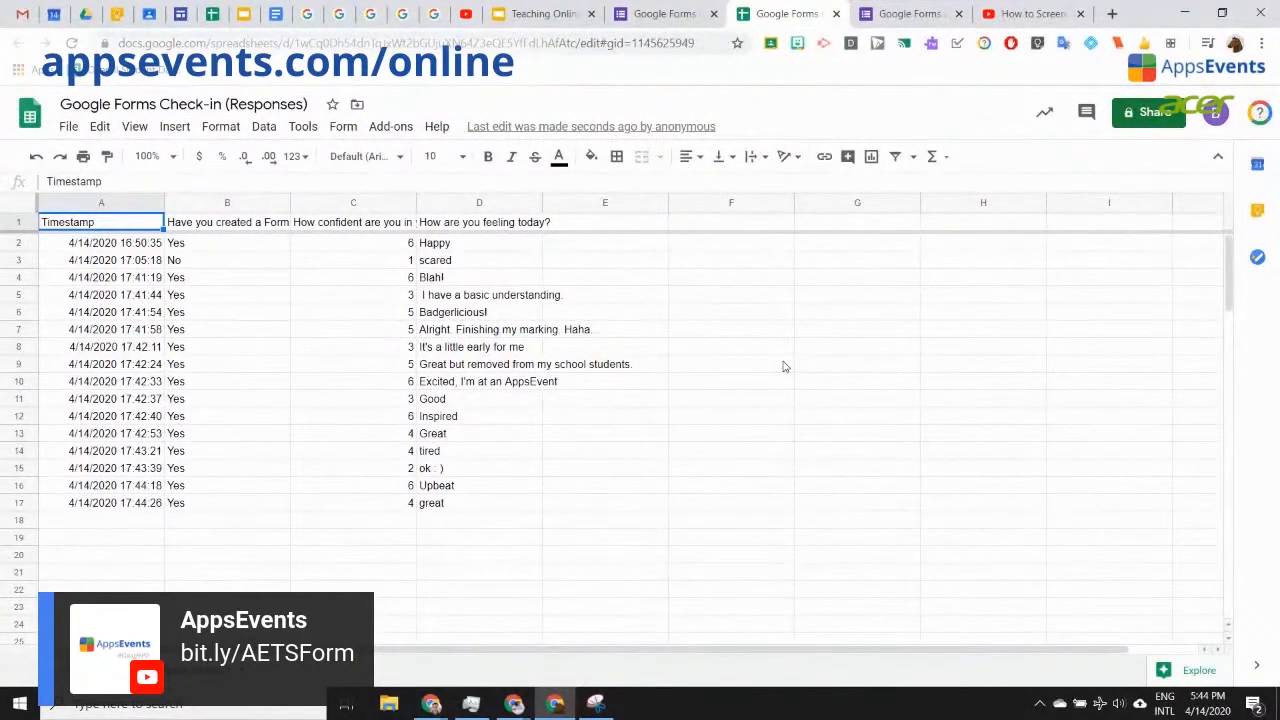
{"action": "left_click", "coordinate": [648, 20]}
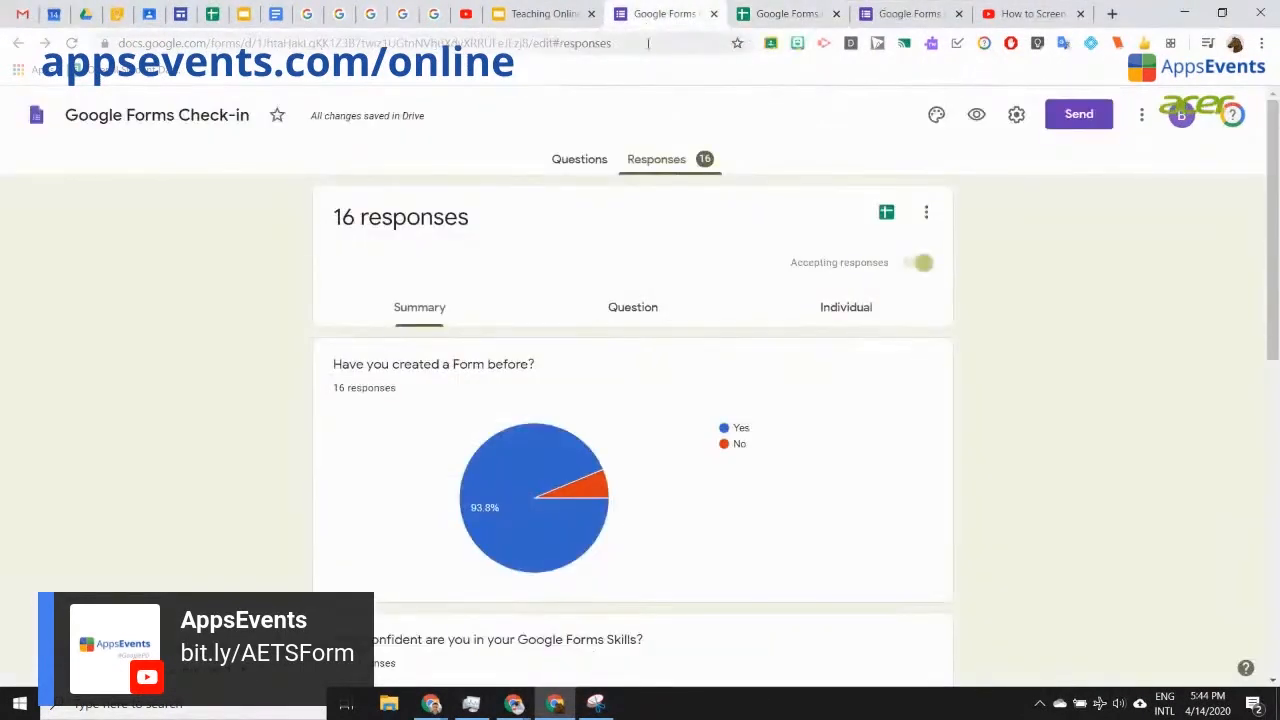
Step: Switch the Check-in form back to its Questions view
{"action": "left_click", "coordinate": [566, 158]}
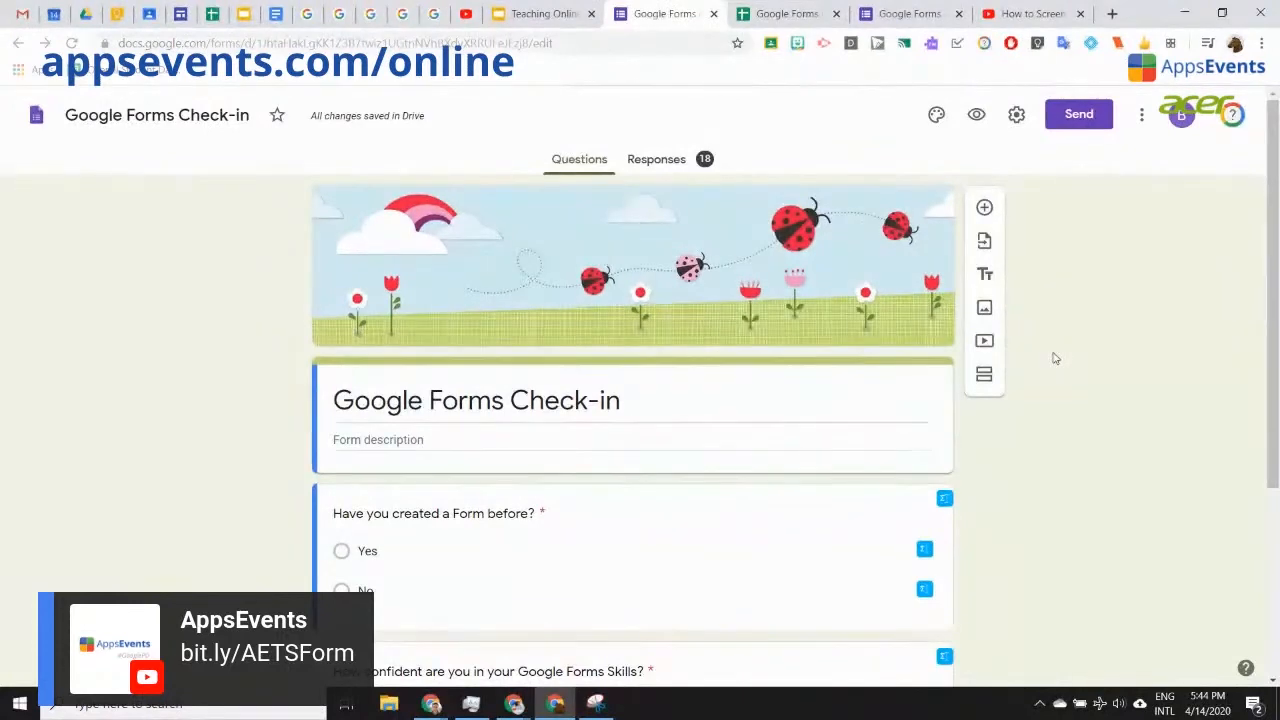
Step: Create a new blank form by entering forms.new in a new tab
{"action": "left_click", "coordinate": [1112, 14]}
{"action": "type", "text": "forms"}
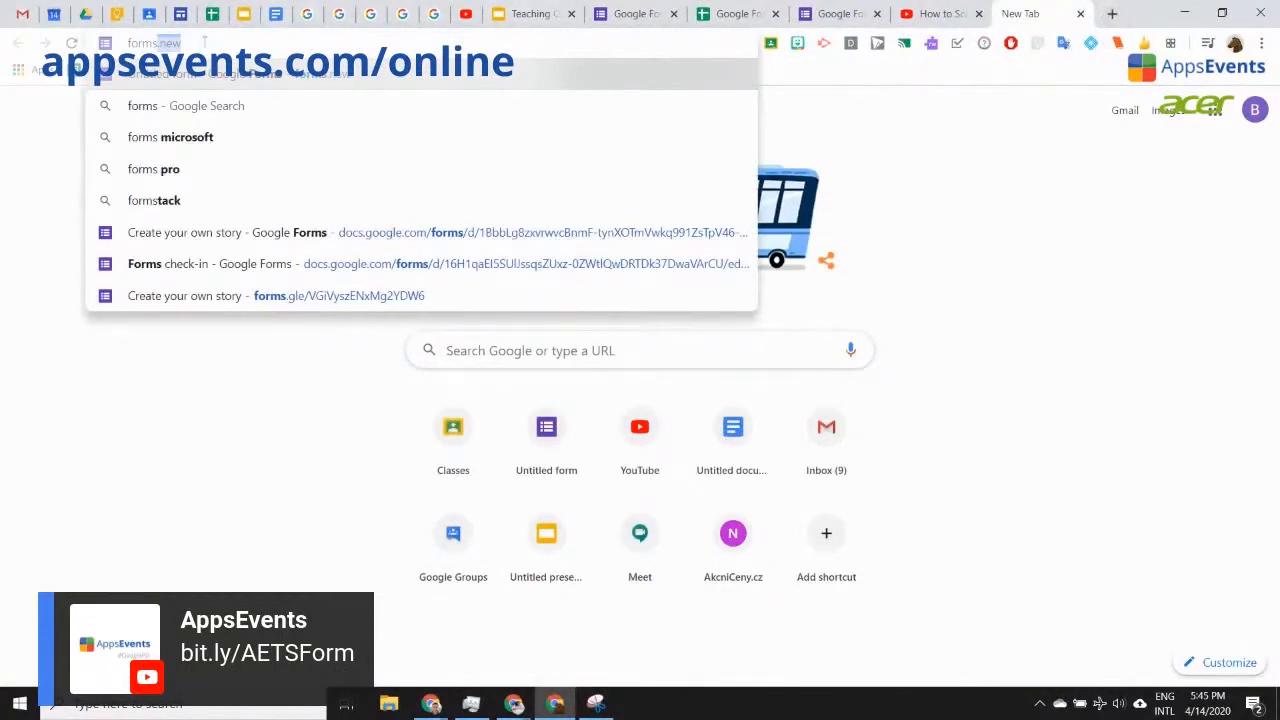
{"action": "type", "text": ".new"}
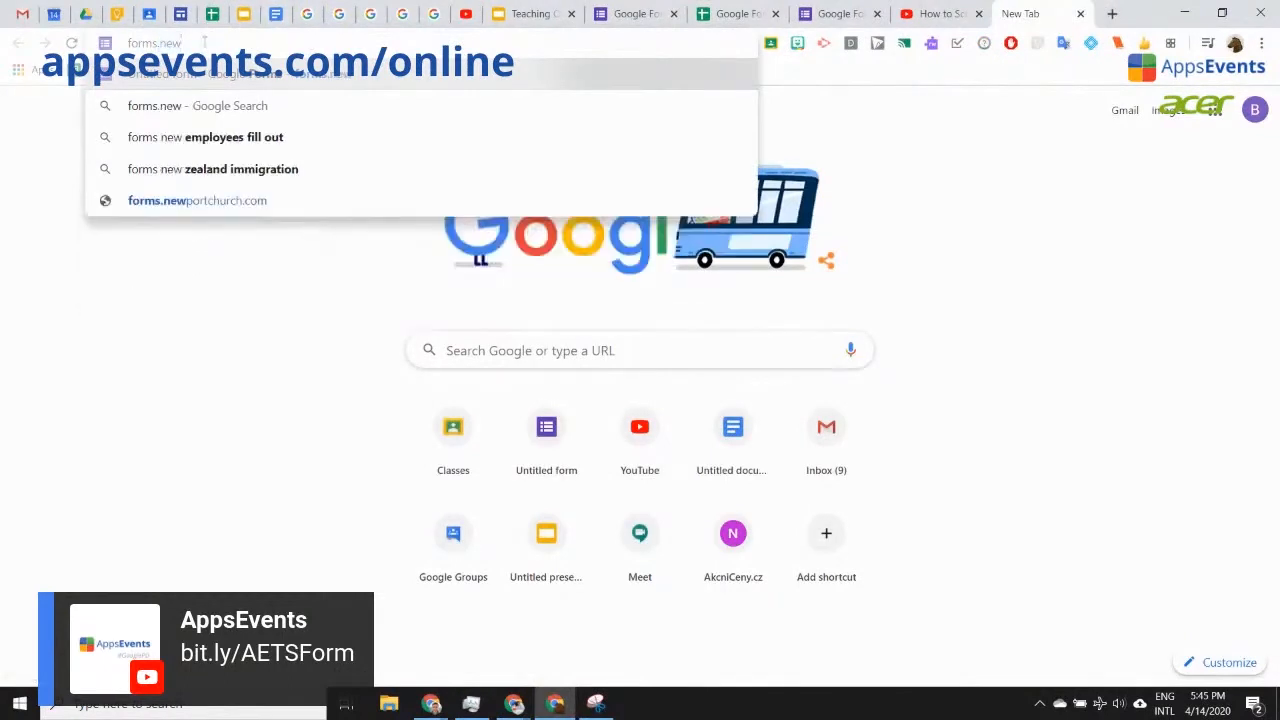
{"action": "key", "text": "Return"}
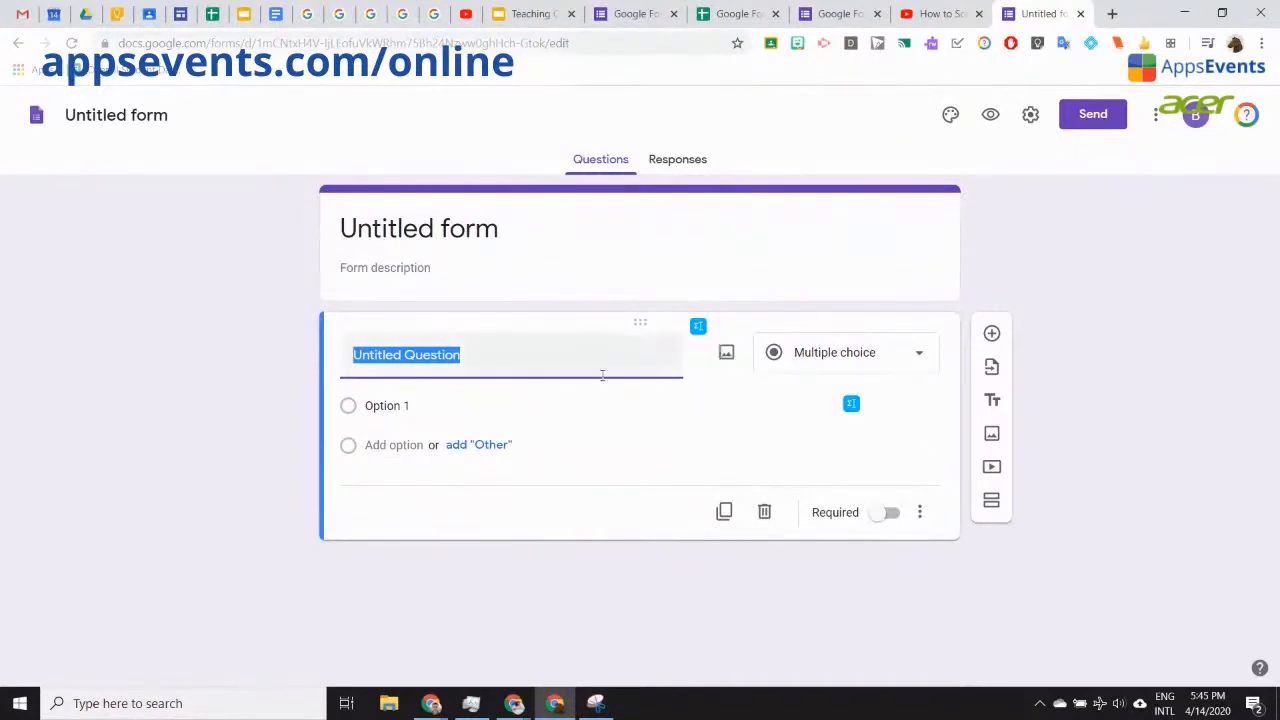
Step: Title the first question 'Name' as a required short answer, then add another question below
{"action": "double_click", "coordinate": [503, 361]}
{"action": "triple_click", "coordinate": [503, 361]}
{"action": "type", "text": "Name"}
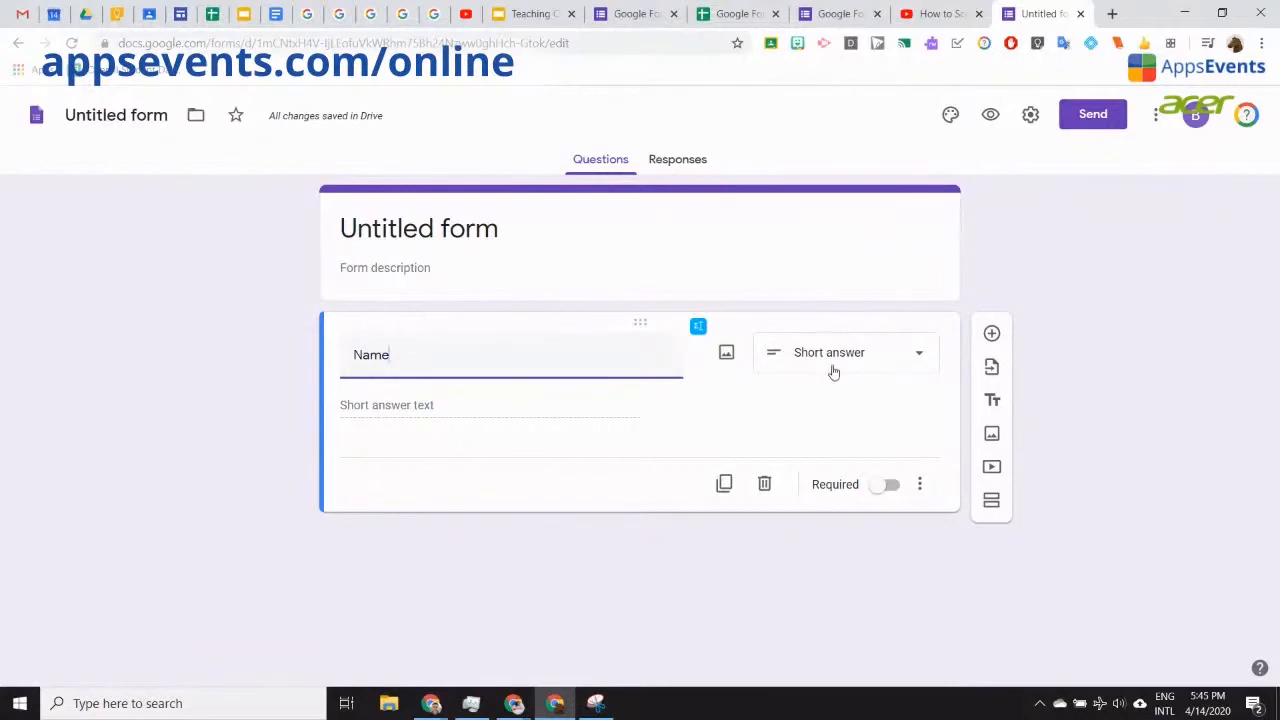
{"action": "left_click", "coordinate": [1118, 375]}
{"action": "key", "text": "ctrl"}
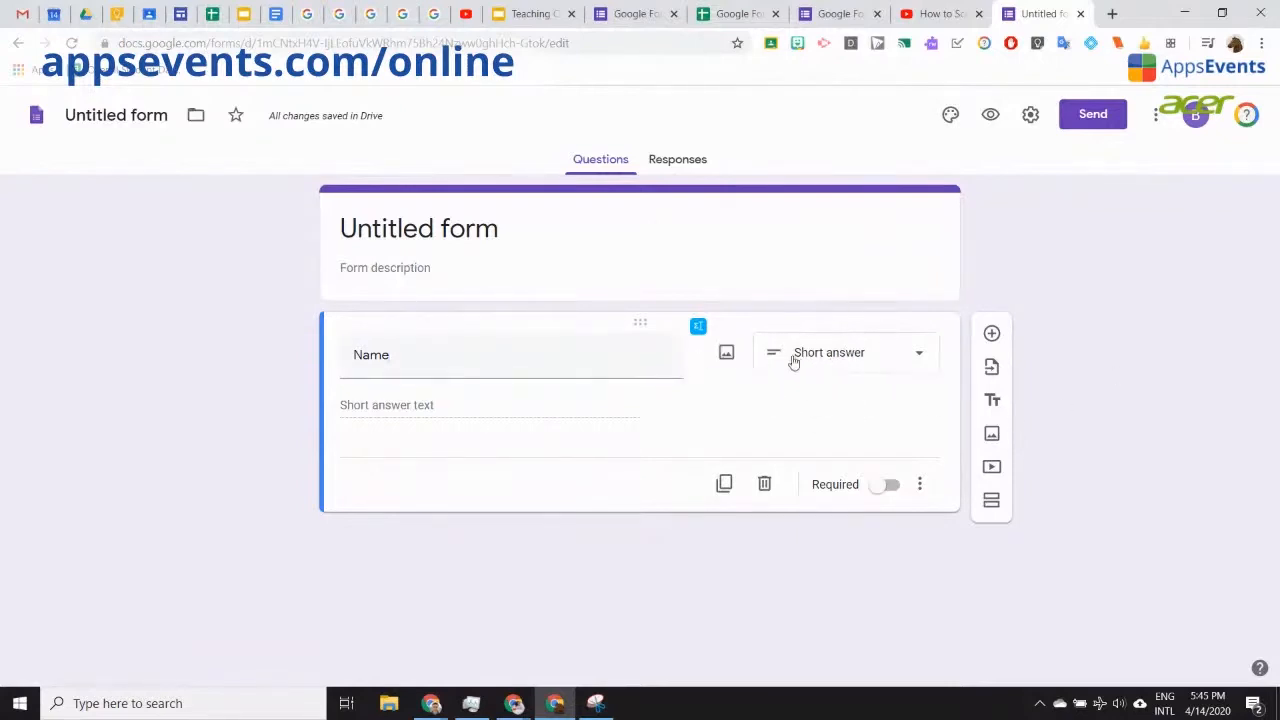
{"action": "key", "text": "ctrl"}
{"action": "left_click", "coordinate": [887, 490]}
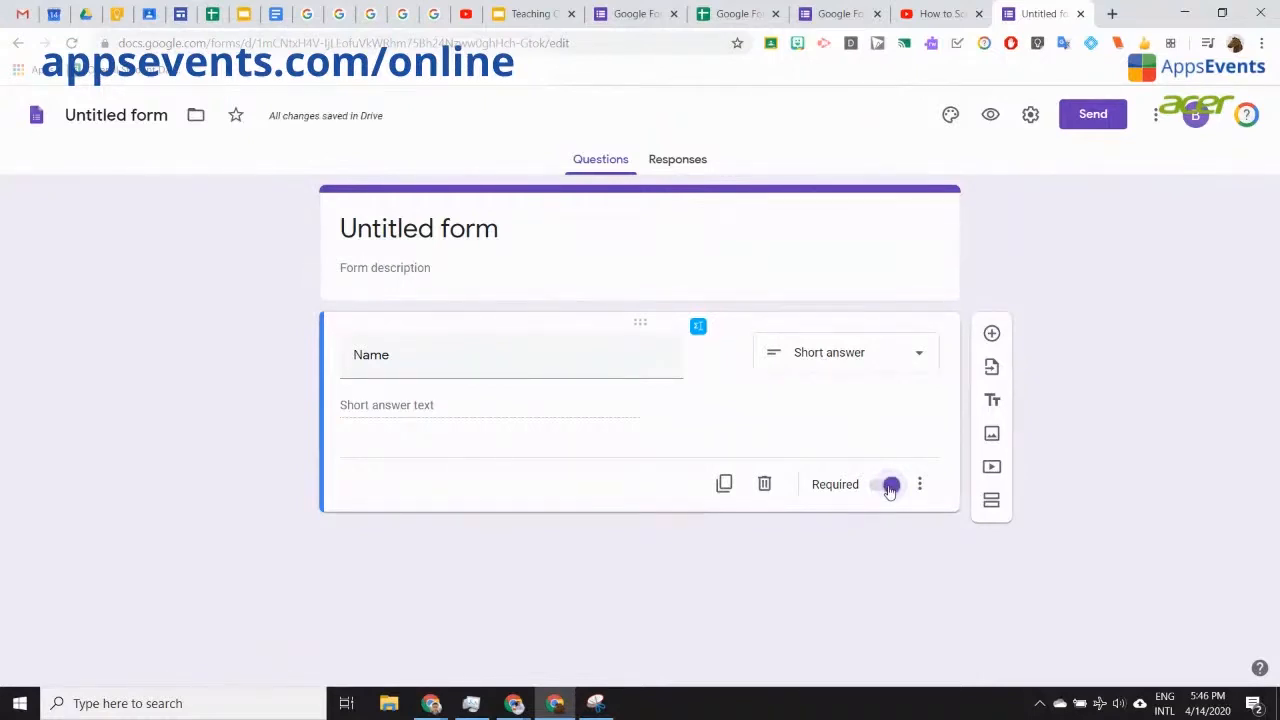
{"action": "left_click", "coordinate": [992, 336]}
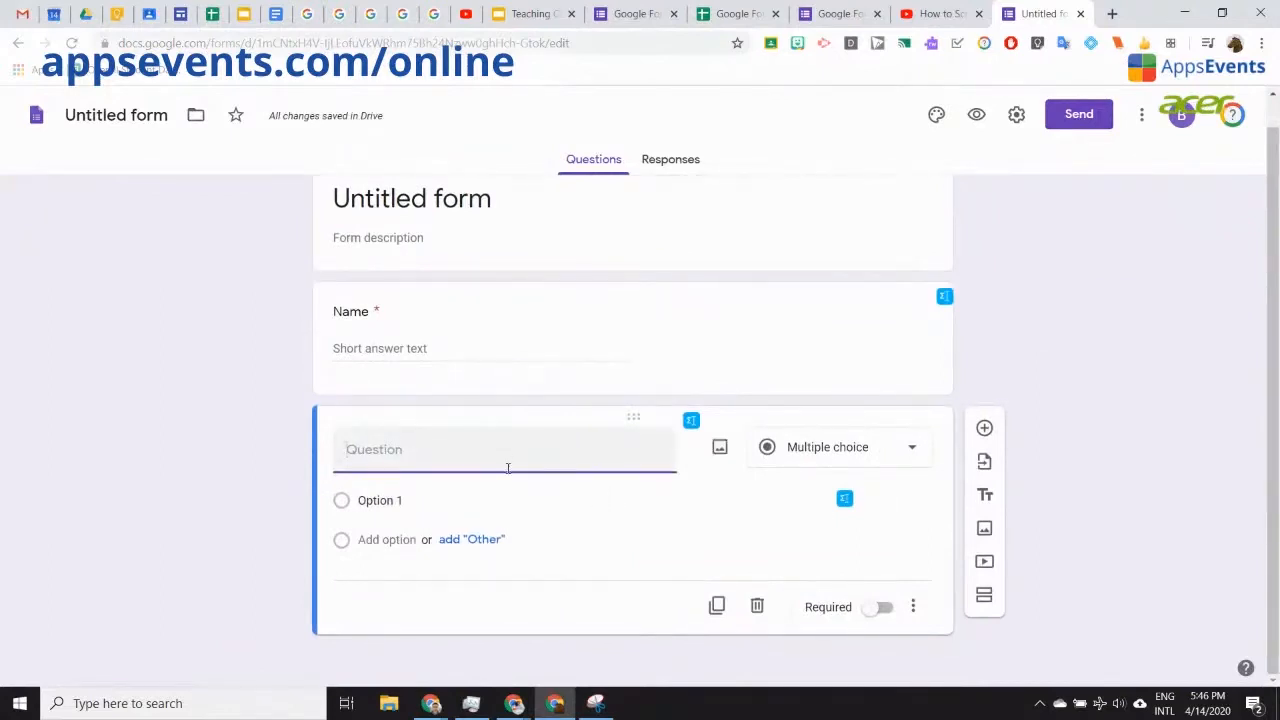
Step: Enter 'Email' as a question title and accept the suggestion to collect emails automatically
{"action": "type", "text": "Email"}
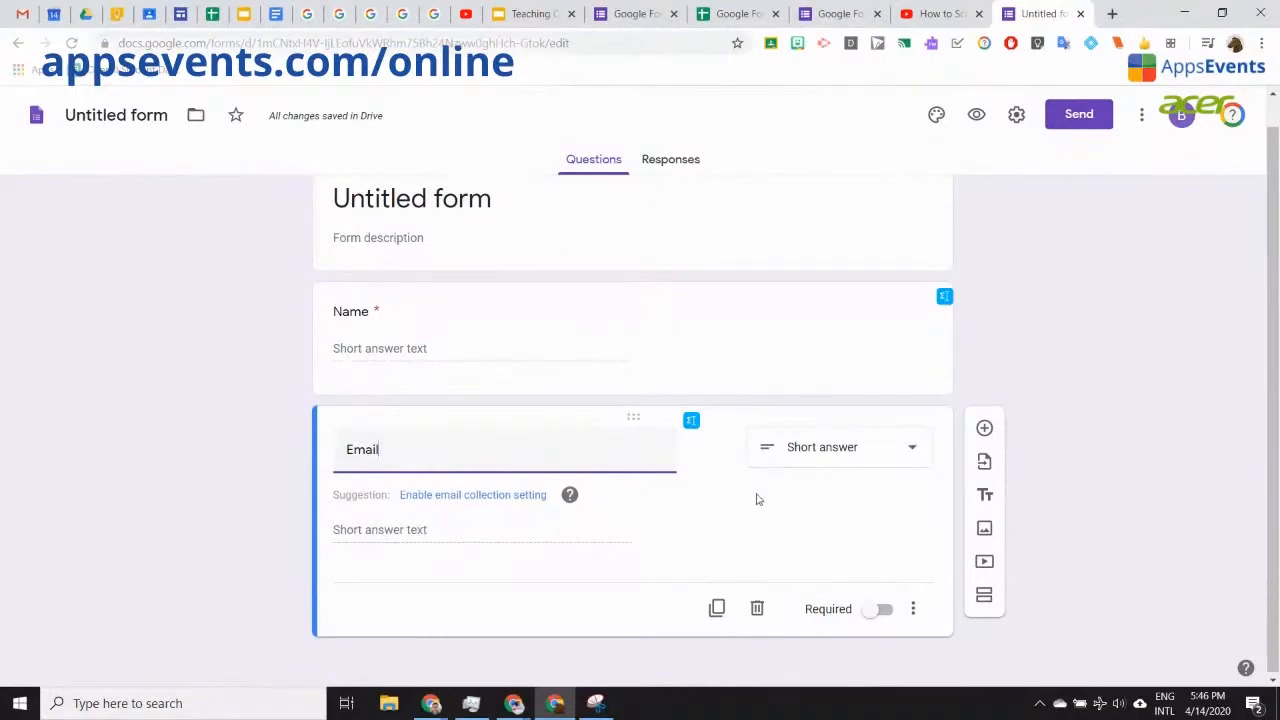
{"action": "key", "text": "ctrl"}
{"action": "key", "text": "ctrl"}
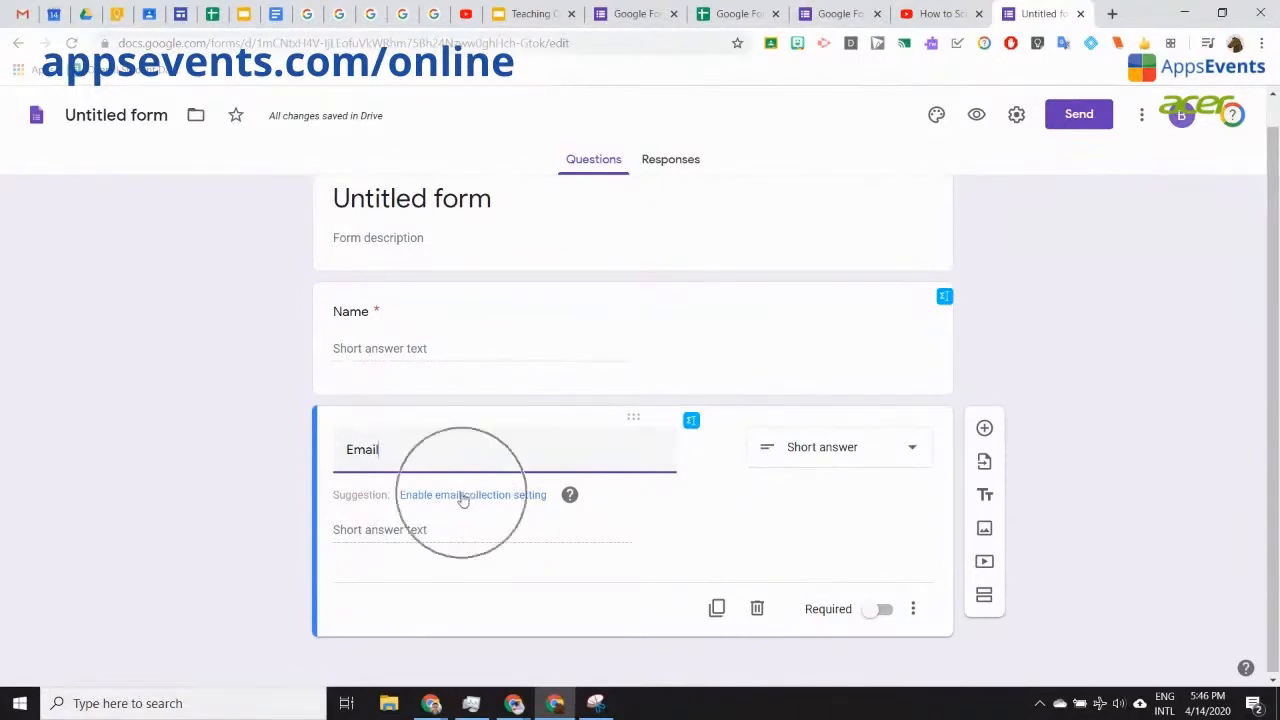
{"action": "key", "text": "ctrl"}
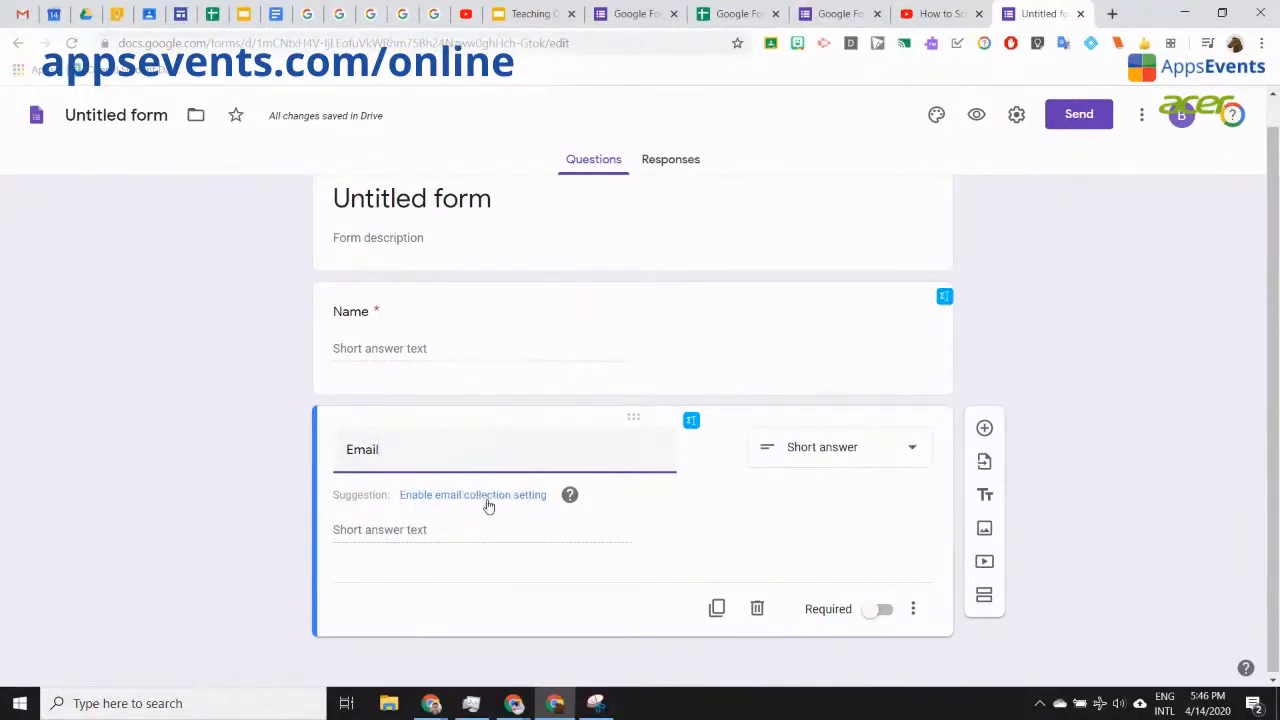
{"action": "left_click", "coordinate": [487, 497]}
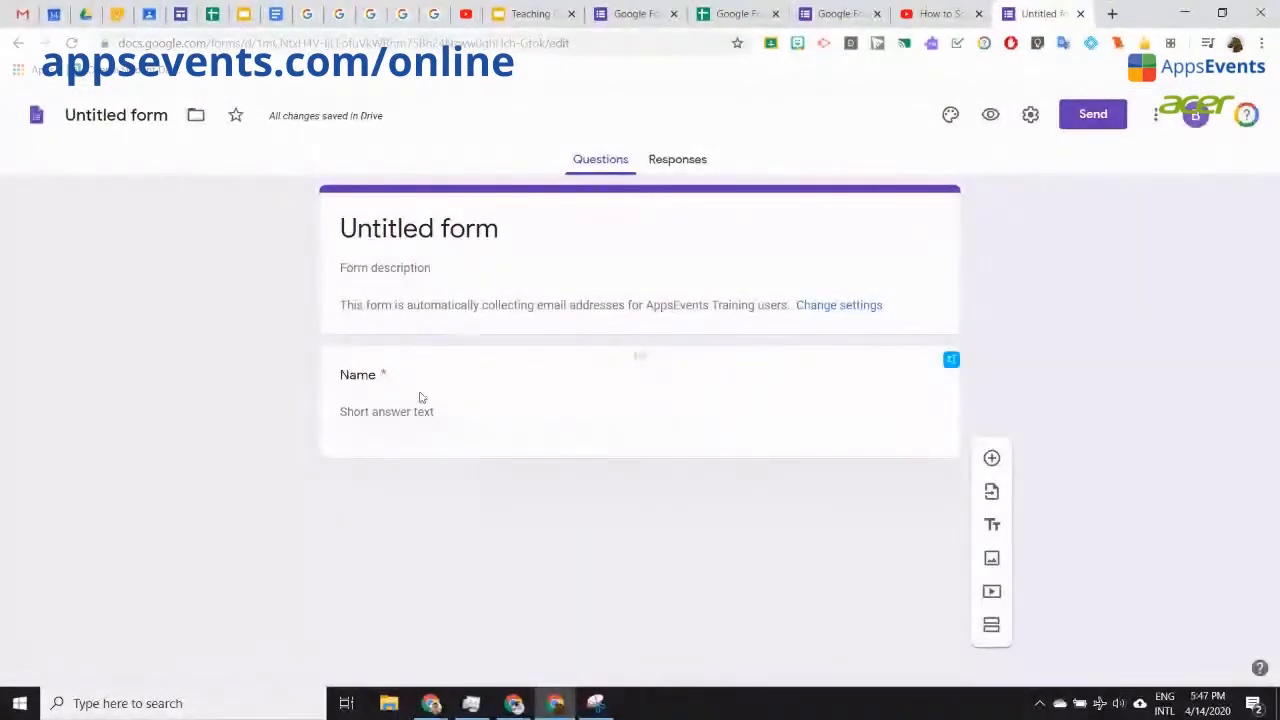
{"action": "left_click", "coordinate": [992, 459]}
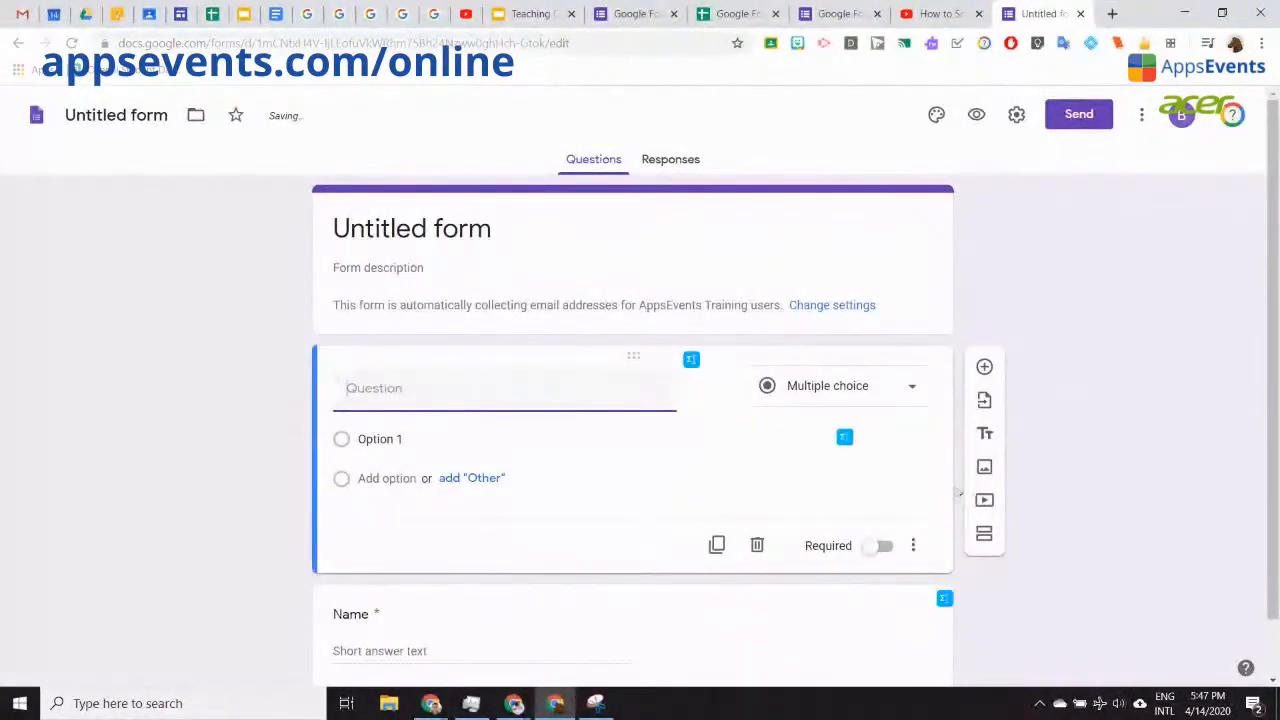
Step: Drag the new multiple-choice question below the Name question
{"action": "left_click_drag", "start_coordinate": [634, 356], "coordinate": [640, 563]}
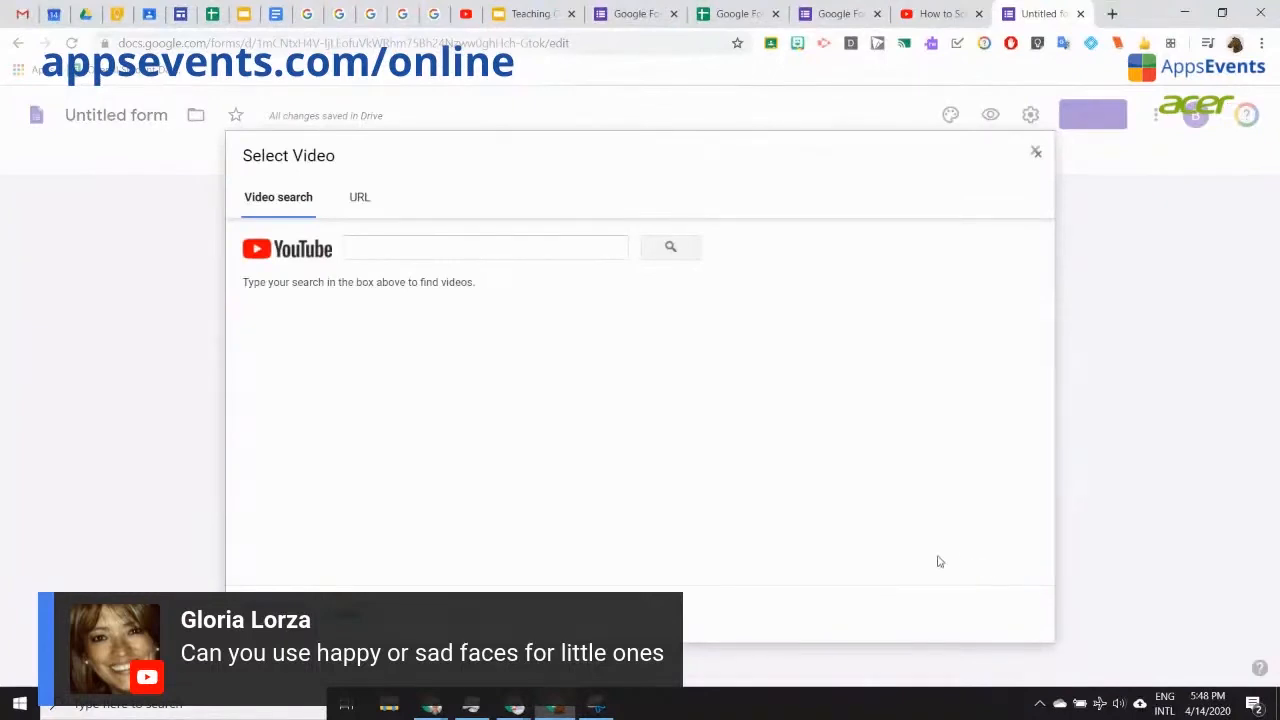
Step: Insert the screen-recorders YouTube video by pasting its copied URL into Select Video
{"action": "left_click", "coordinate": [913, 14]}
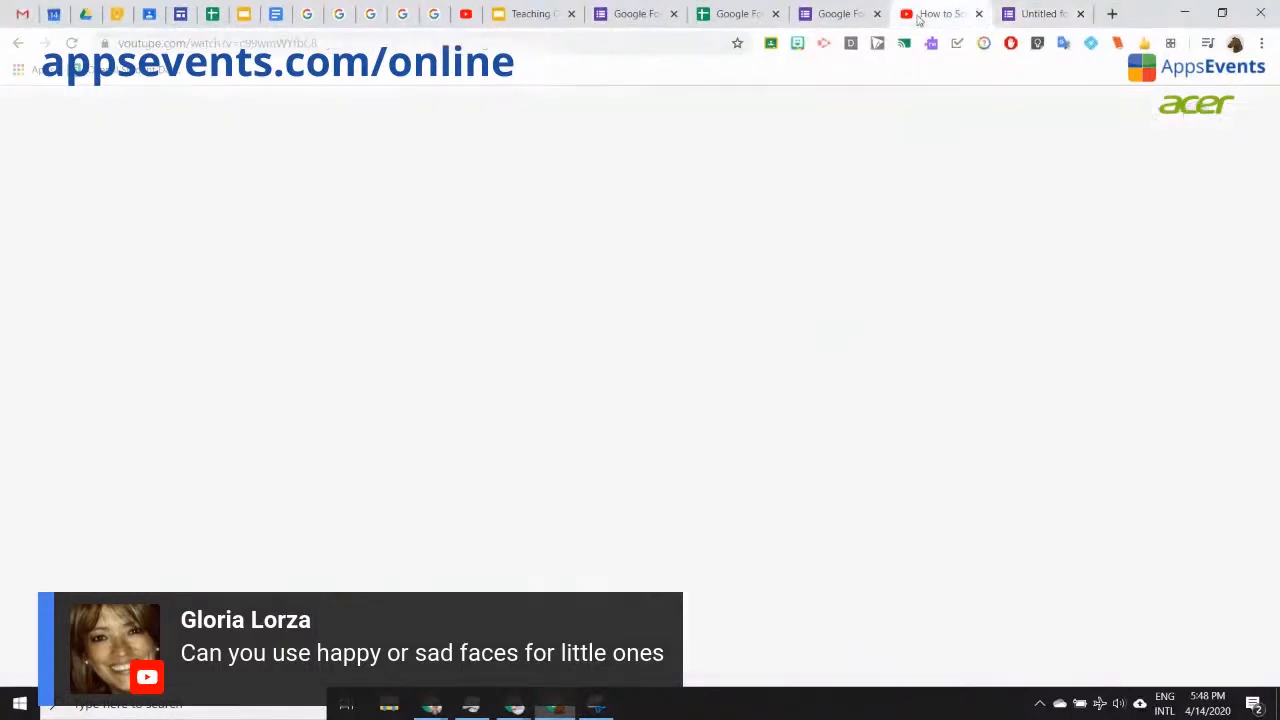
{"action": "left_click", "coordinate": [316, 44]}
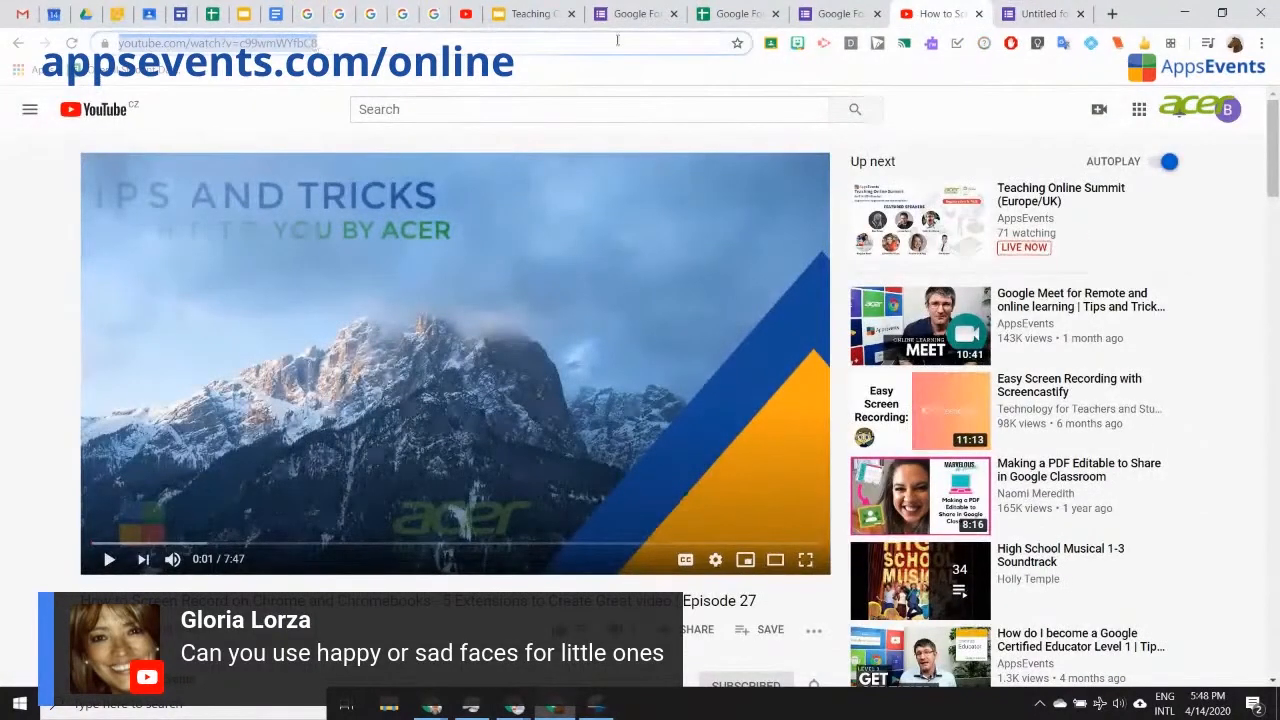
{"action": "left_click", "coordinate": [1000, 20]}
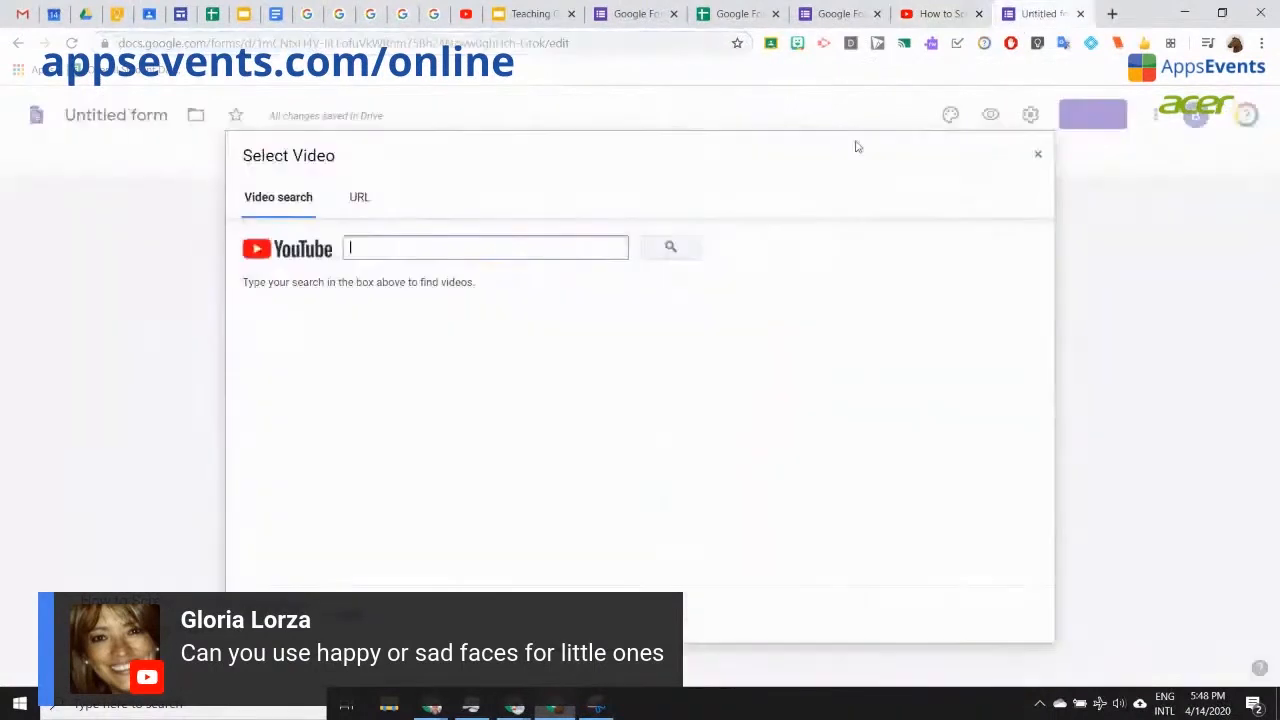
{"action": "left_click", "coordinate": [358, 197]}
{"action": "type", "text": "https://www.youtube.com/watch?v=c99wmWYfbC8"}
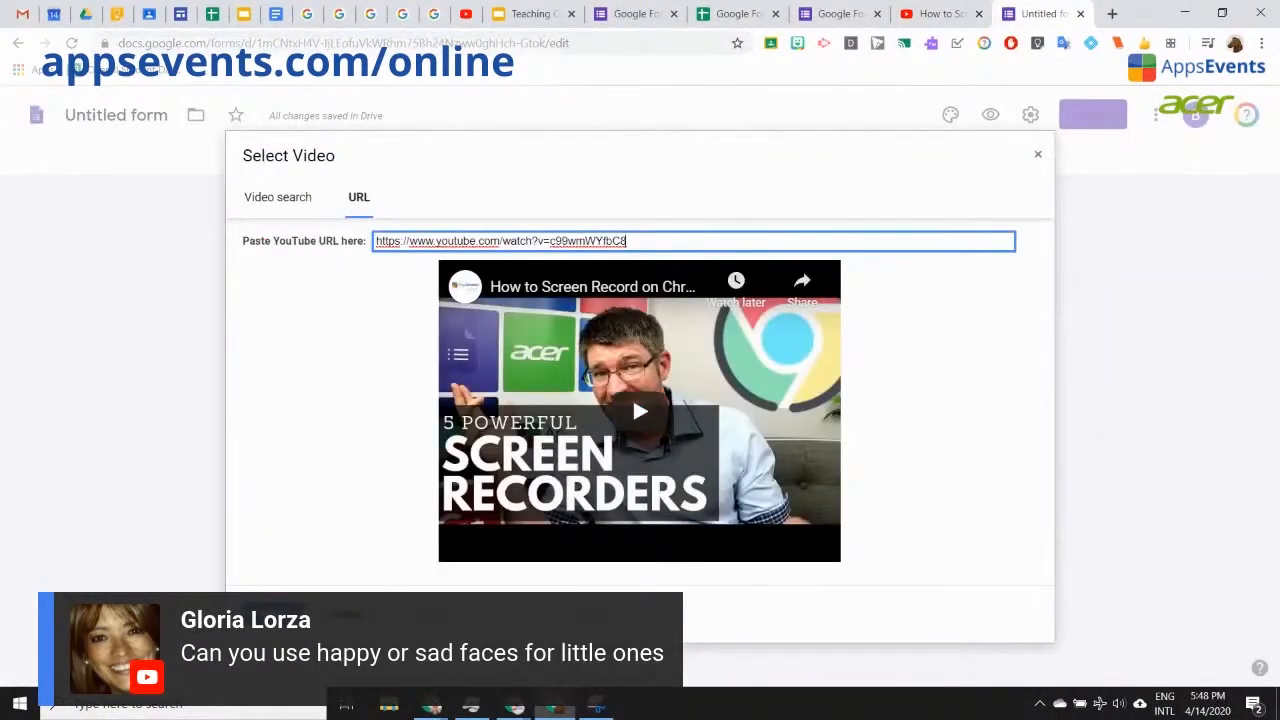
{"action": "left_click", "coordinate": [347, 613]}
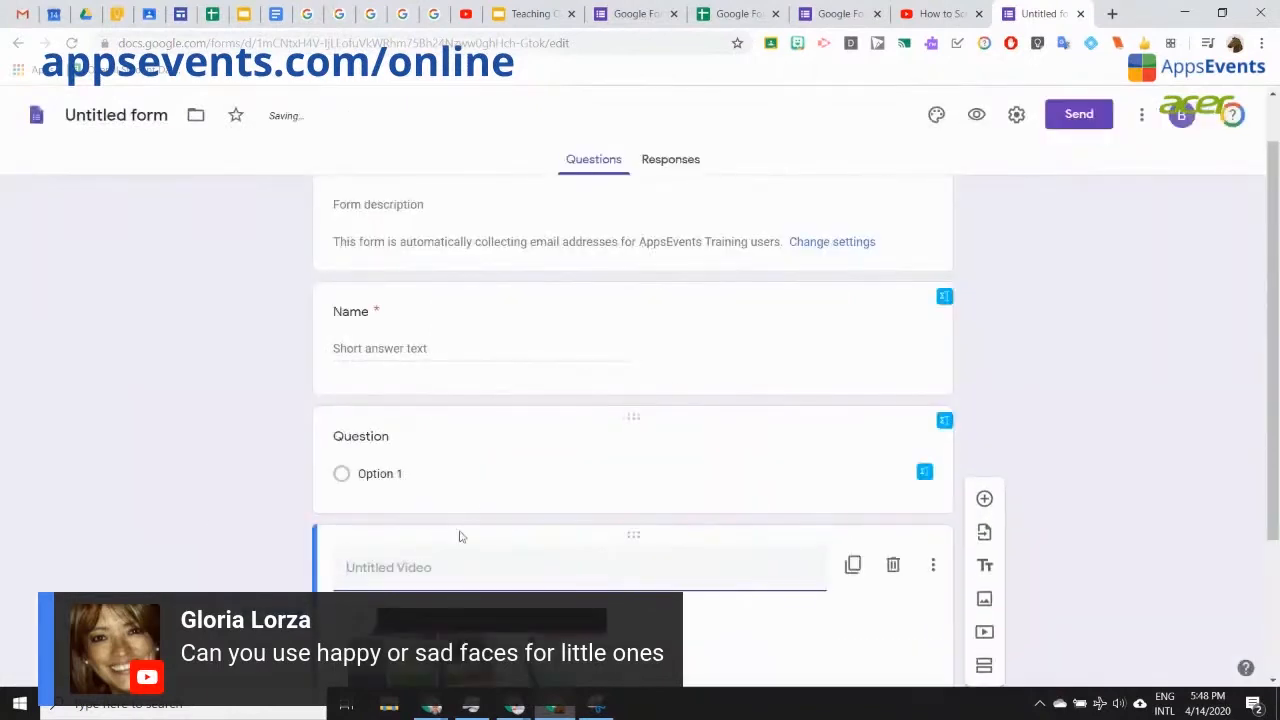
Step: Delete the blank multiple-choice question and select the video item now below Name
{"action": "left_click", "coordinate": [783, 271]}
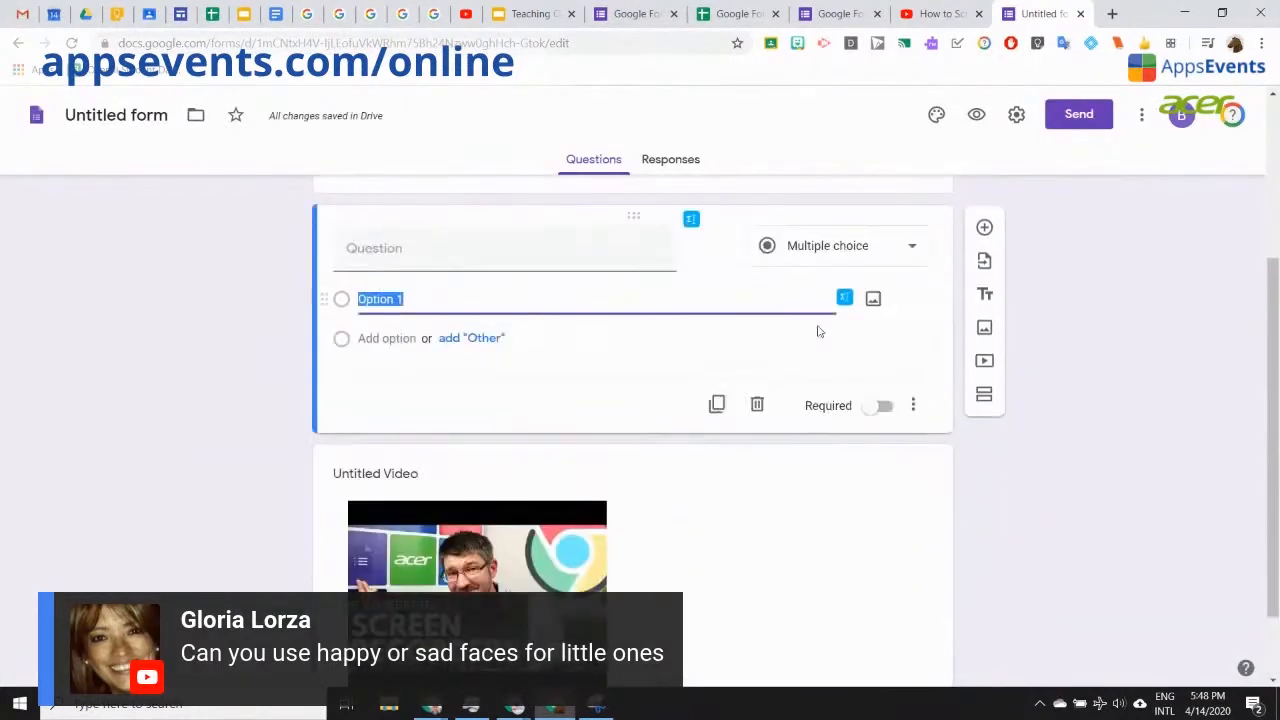
{"action": "left_click", "coordinate": [758, 412]}
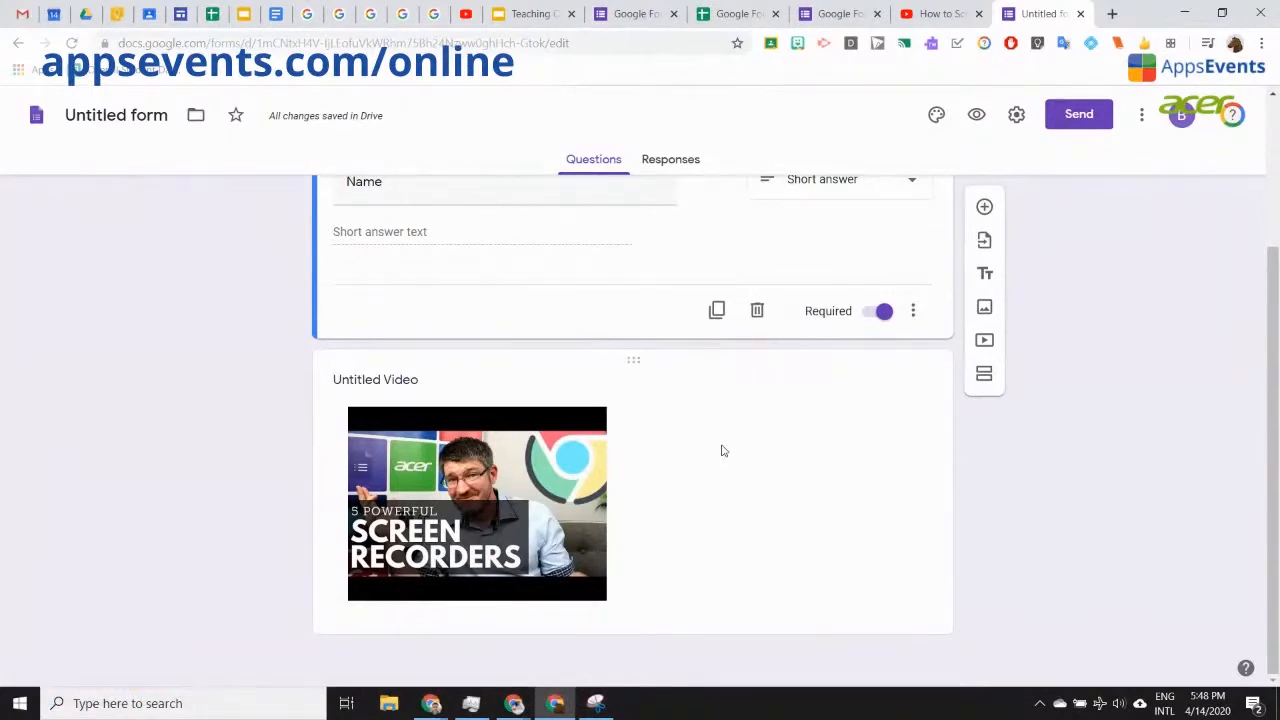
{"action": "scroll", "coordinate": [728, 448], "scroll_direction": "up", "scroll_amount": 2}
{"action": "scroll", "coordinate": [712, 527], "scroll_direction": "down", "scroll_amount": 2}
{"action": "scroll", "coordinate": [792, 544], "scroll_direction": "up", "scroll_amount": 2}
{"action": "scroll", "coordinate": [787, 545], "scroll_direction": "down", "scroll_amount": 2}
{"action": "left_click", "coordinate": [893, 432]}
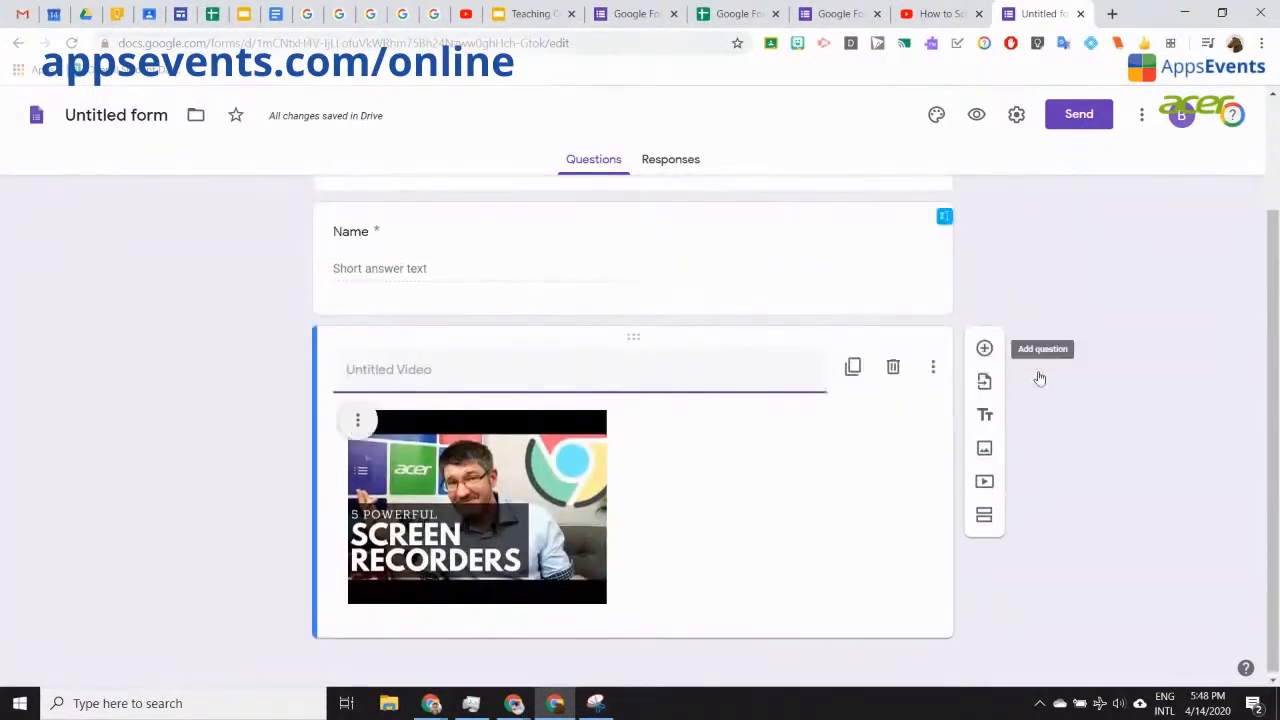
Step: Add a required multiple-choice question 'Have you subscribed to the AppsEvents Youtube Channel already?' with Yes/No answers
{"action": "left_click", "coordinate": [984, 348]}
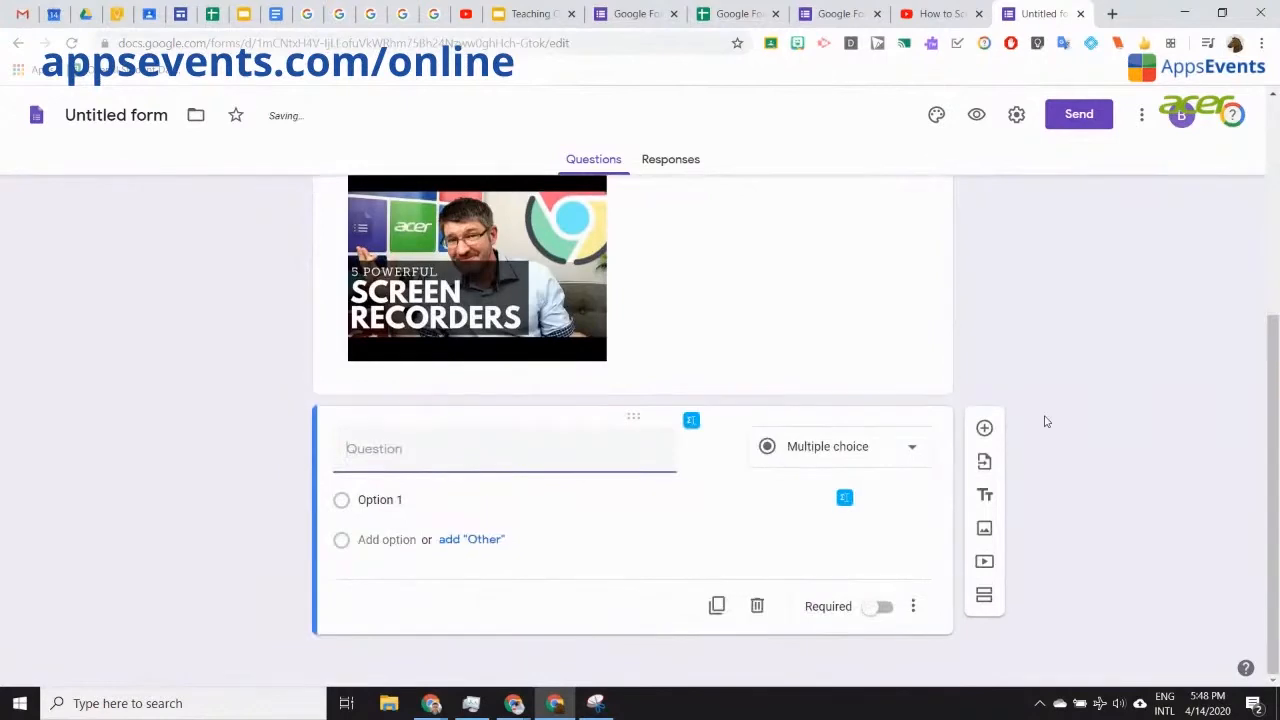
{"action": "type", "text": "Have you subscr"}
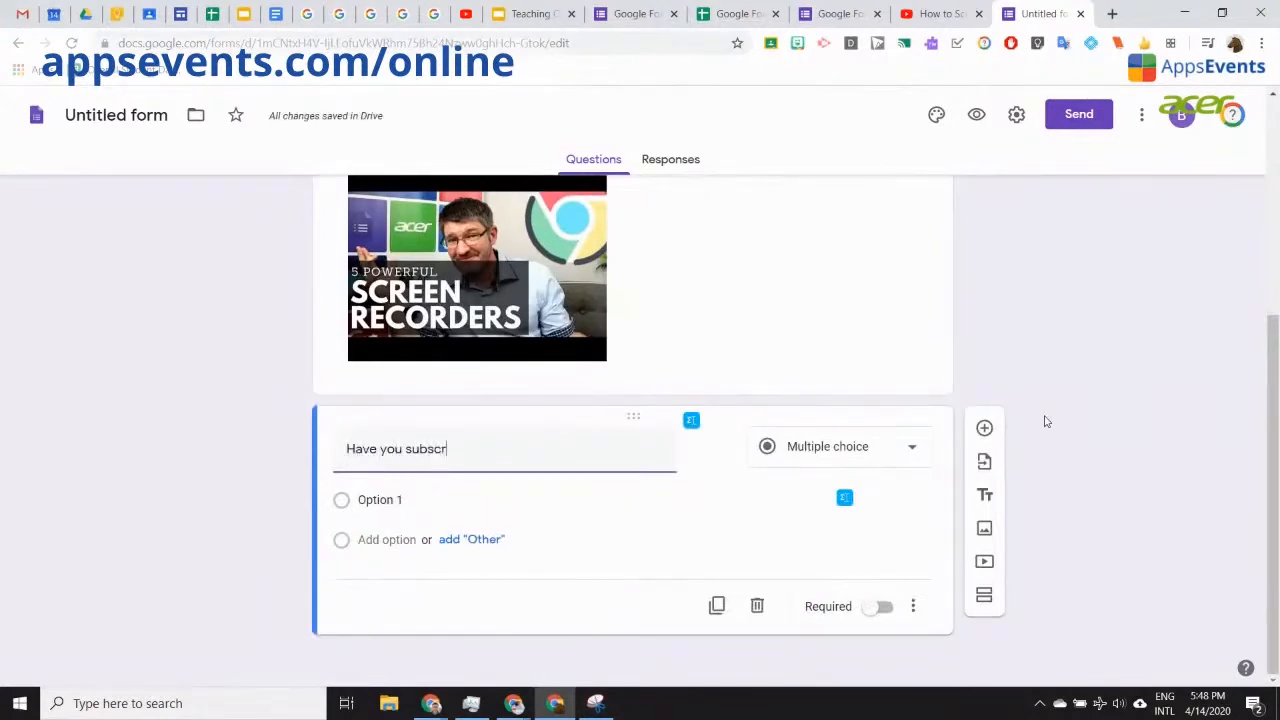
{"action": "type", "text": "ibed to the AppsEvents Youtu"}
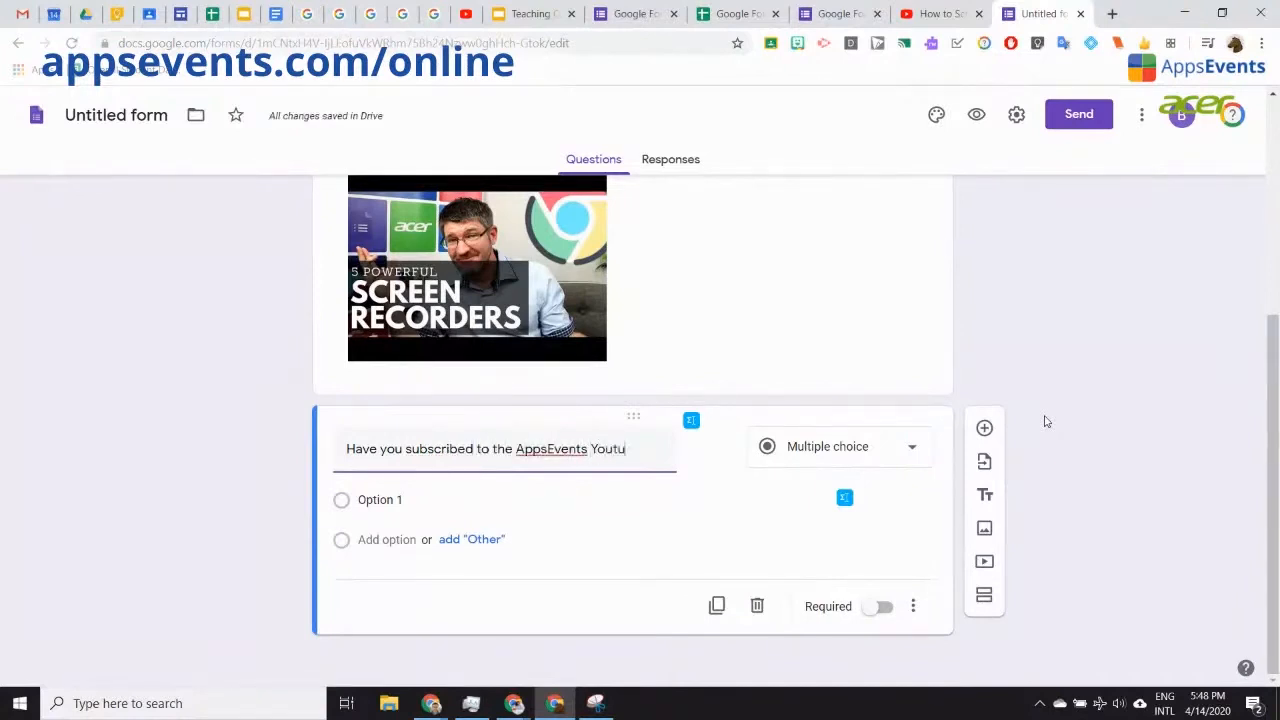
{"action": "type", "text": "be Channel al"}
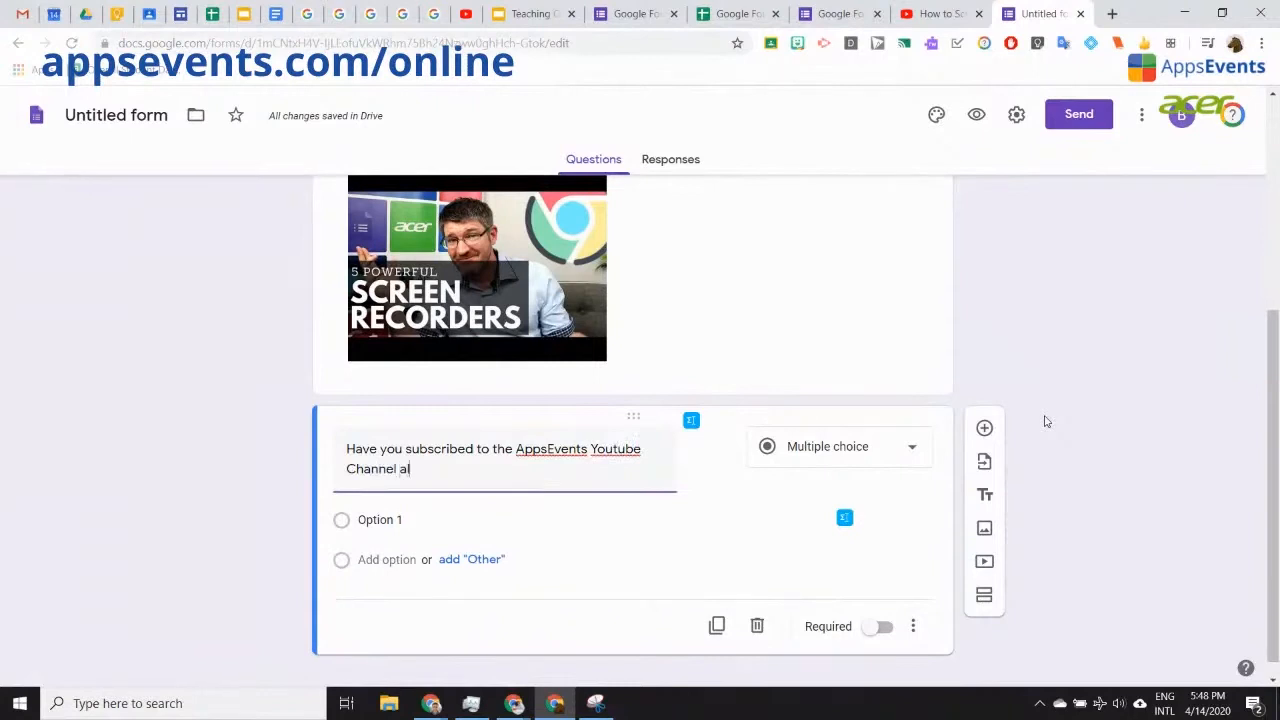
{"action": "type", "text": "ready?"}
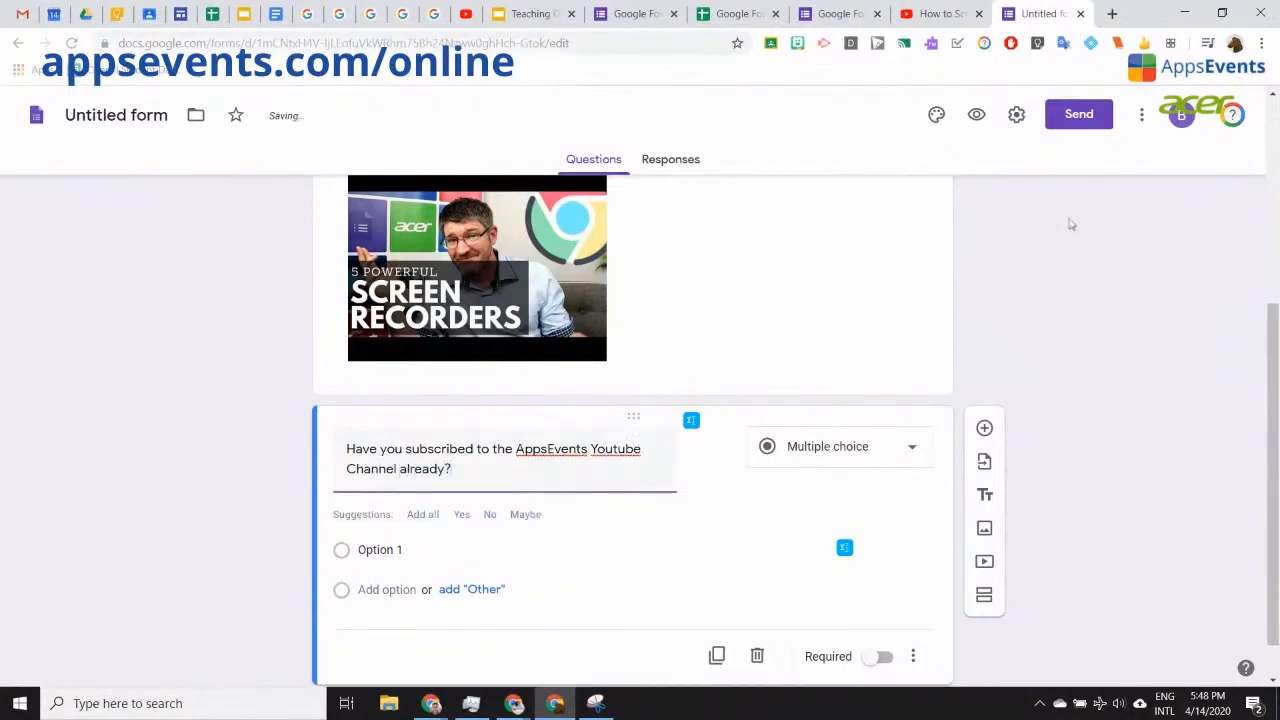
{"action": "left_click", "coordinate": [466, 515]}
{"action": "left_click", "coordinate": [462, 515]}
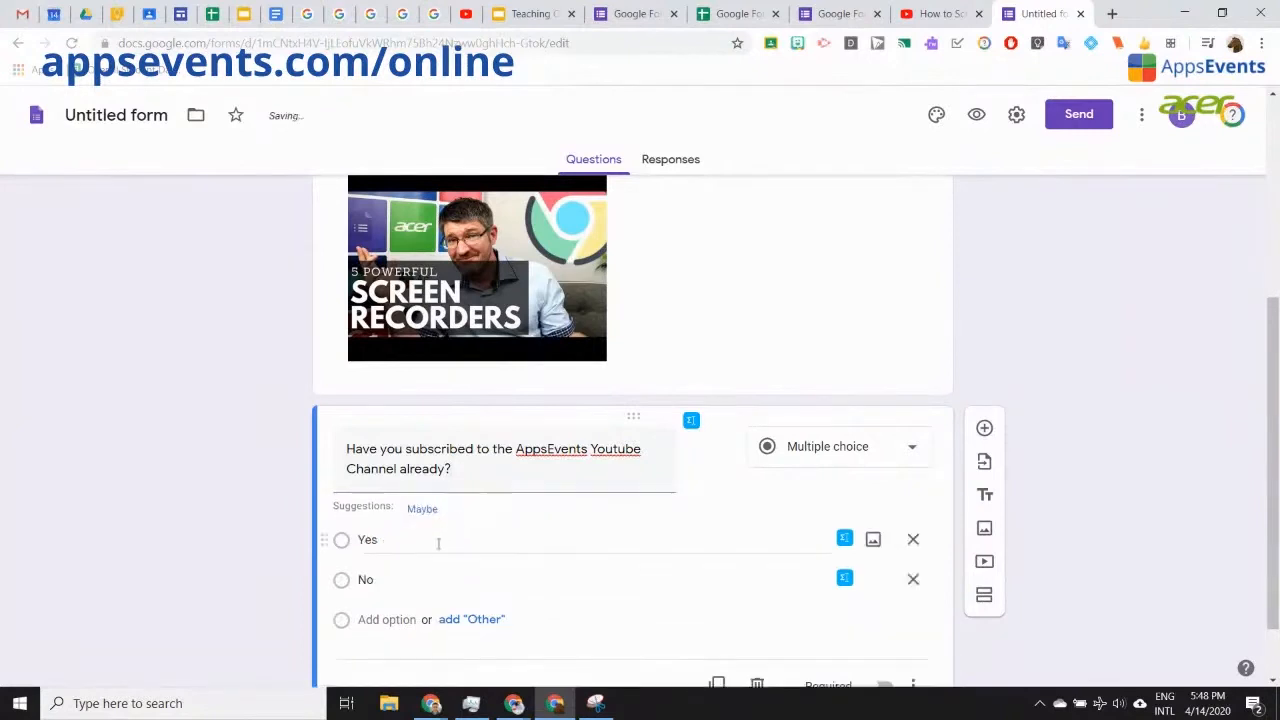
{"action": "scroll", "coordinate": [1154, 414], "scroll_direction": "down", "scroll_amount": 1}
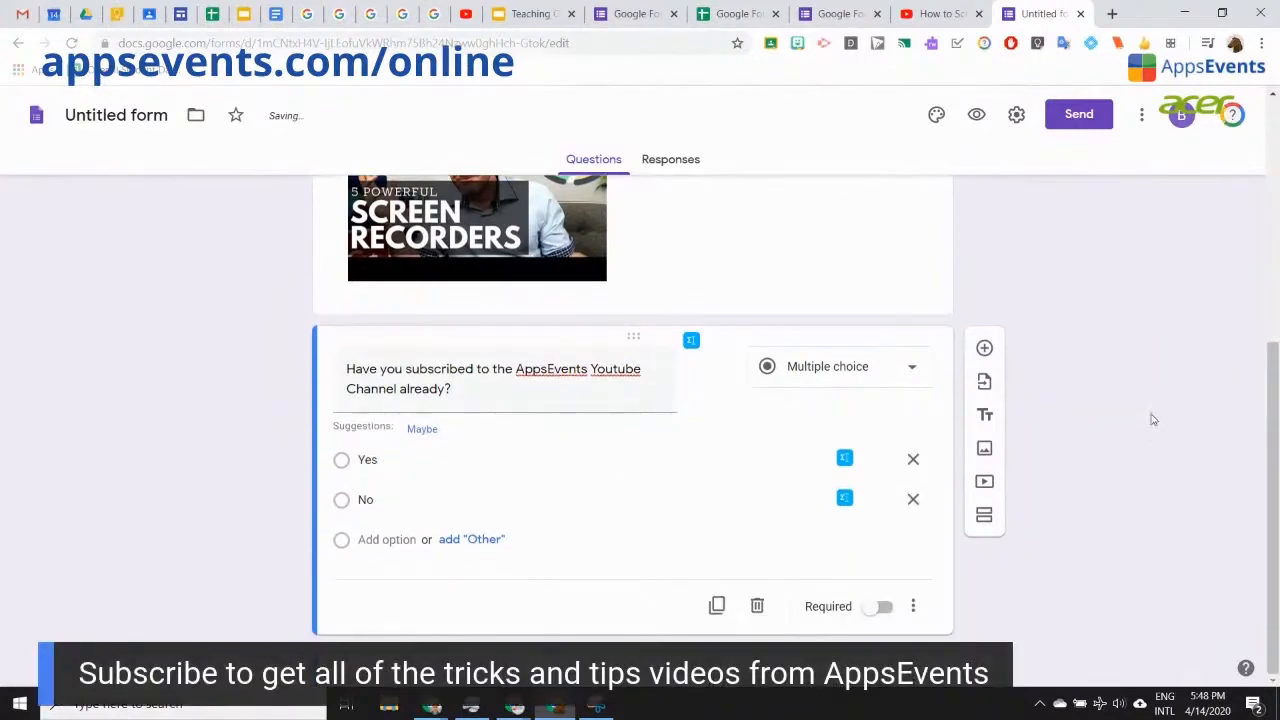
{"action": "left_click", "coordinate": [880, 607]}
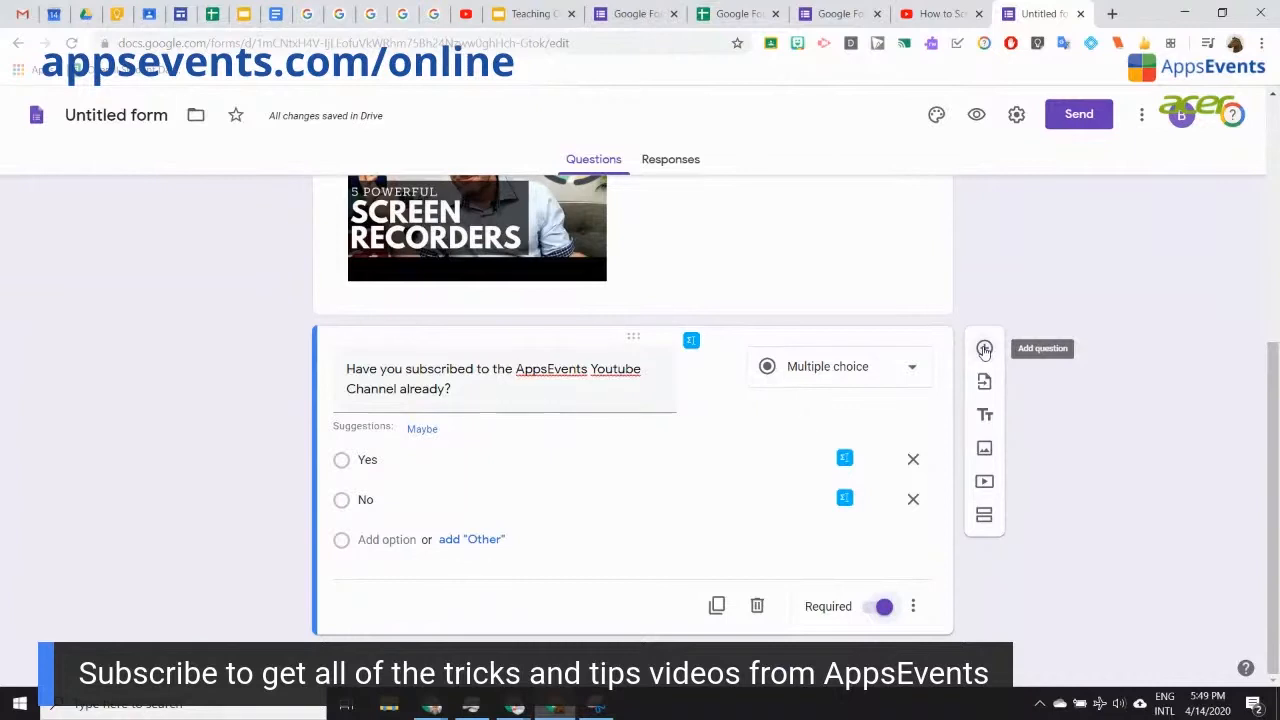
Step: Add a required Short answer question 'What is your favorite Screencasting tool' and insert a new question below it
{"action": "left_click", "coordinate": [984, 348]}
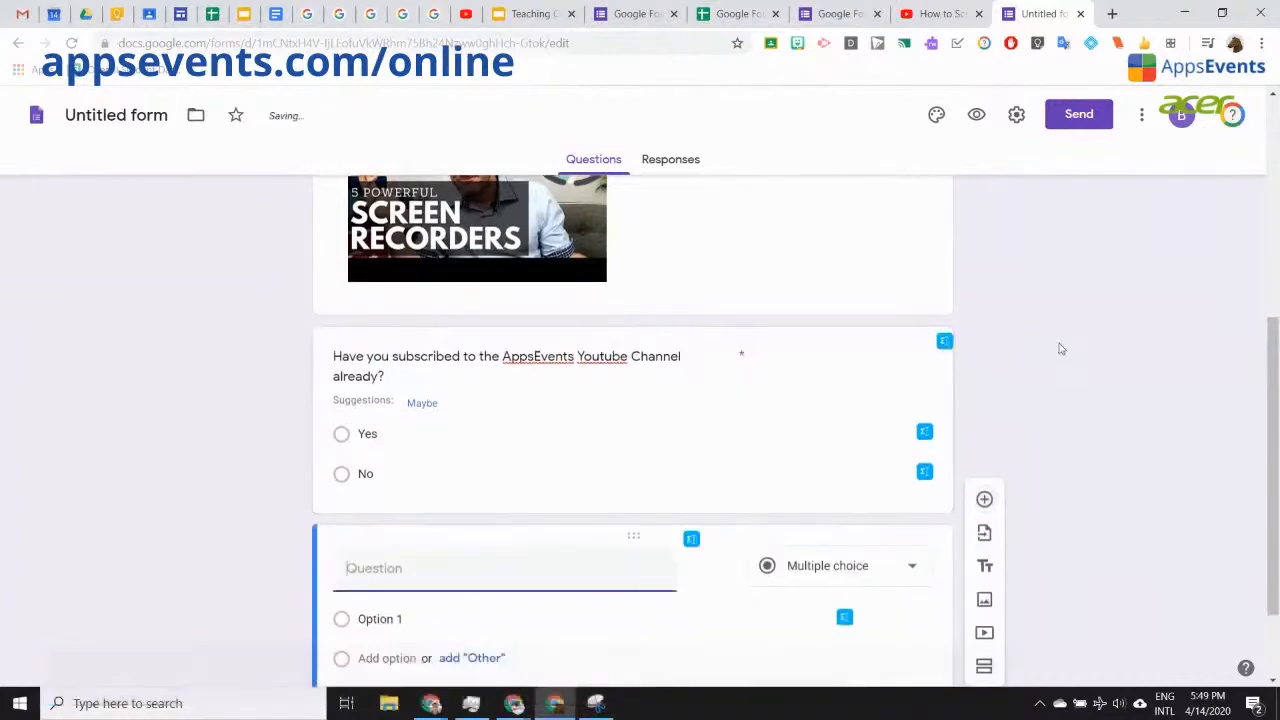
{"action": "type", "text": "W"}
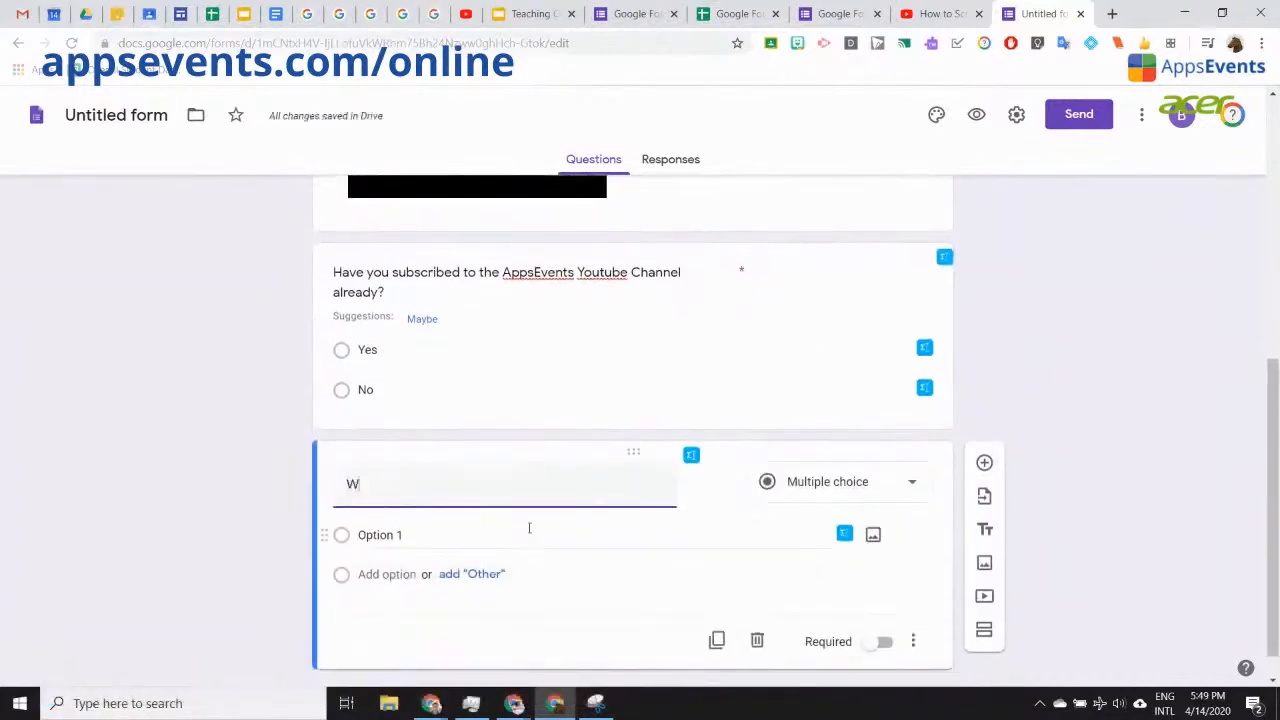
{"action": "type", "text": "hat is your favorite Scree"}
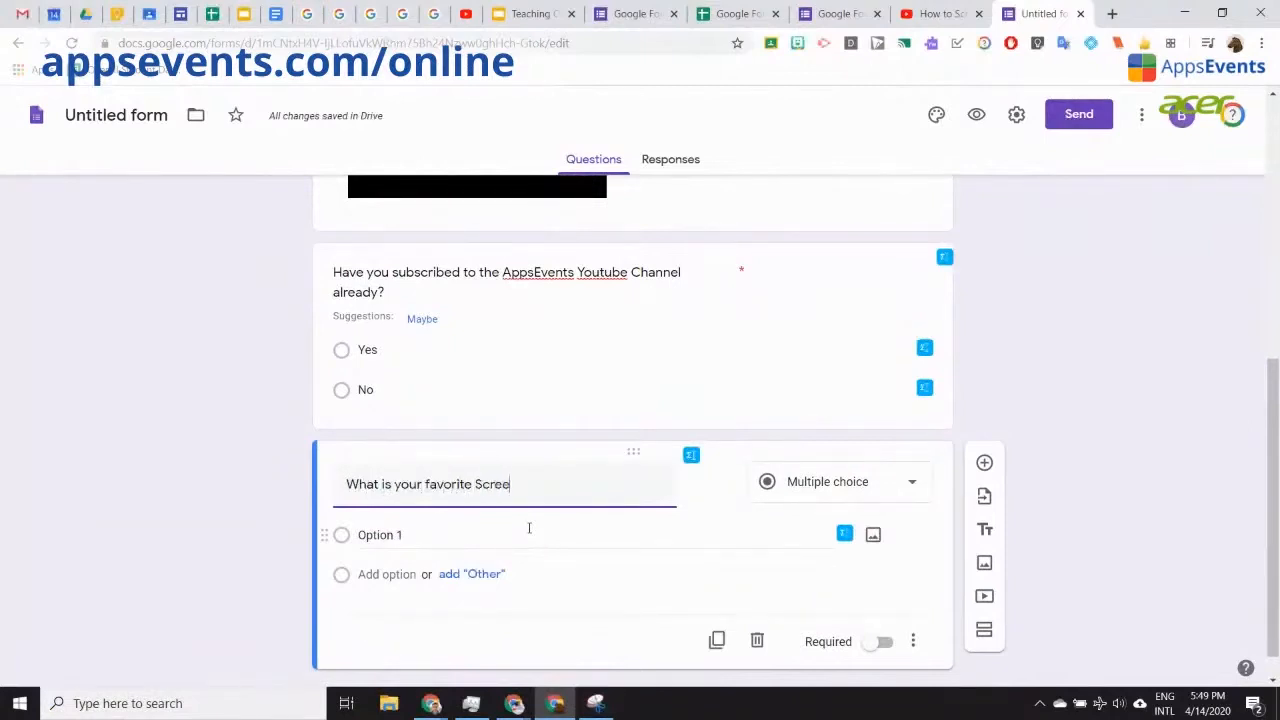
{"action": "type", "text": "ncasting tool?"}
{"action": "left_click", "coordinate": [891, 483]}
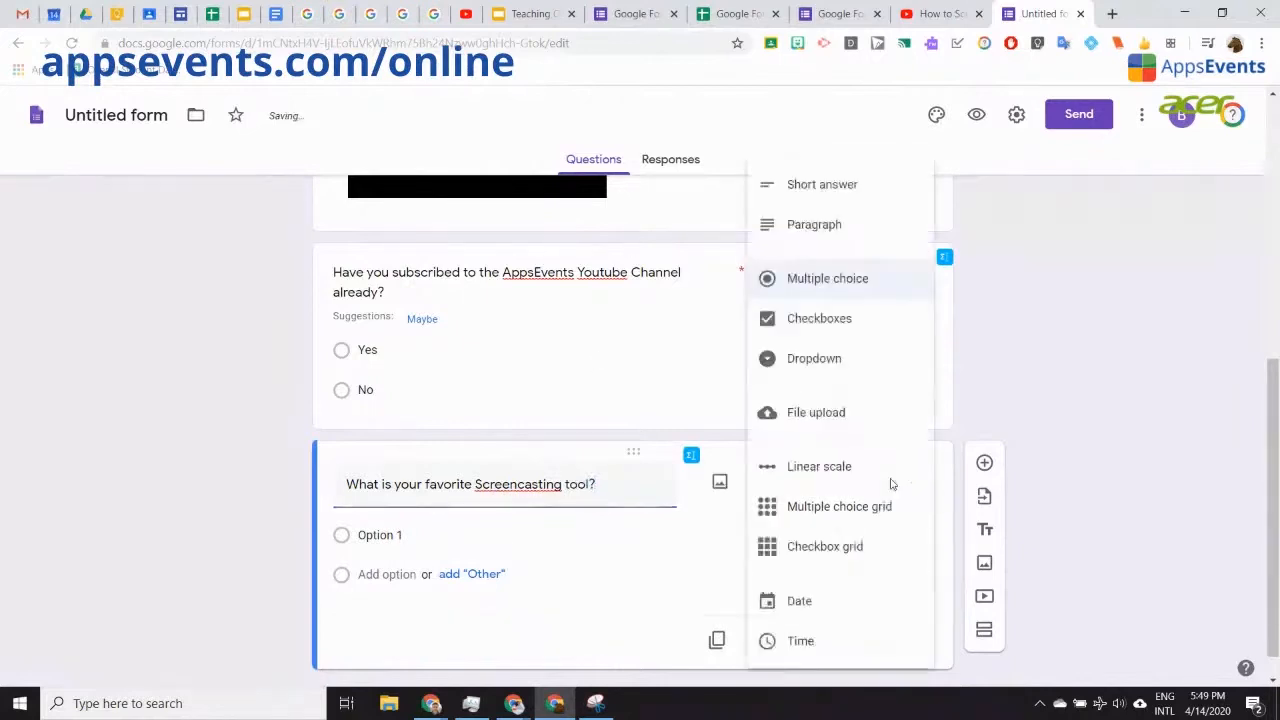
{"action": "left_click", "coordinate": [856, 190]}
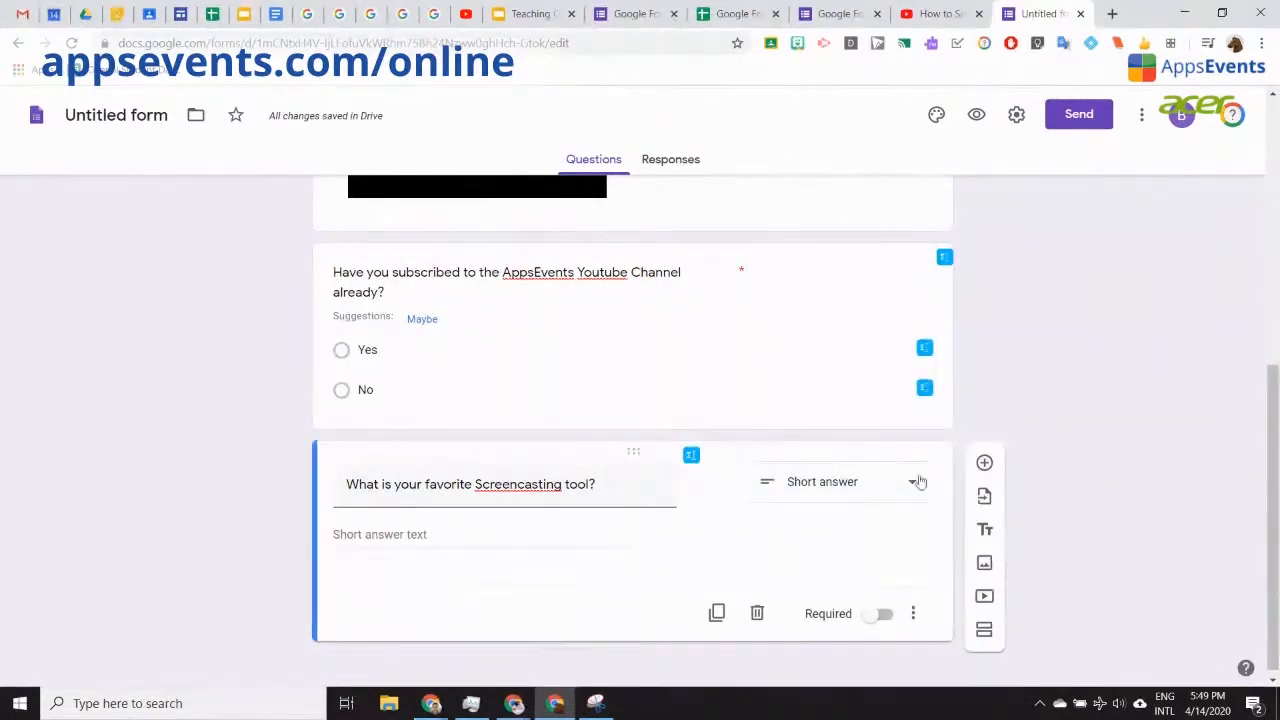
{"action": "left_click", "coordinate": [883, 614]}
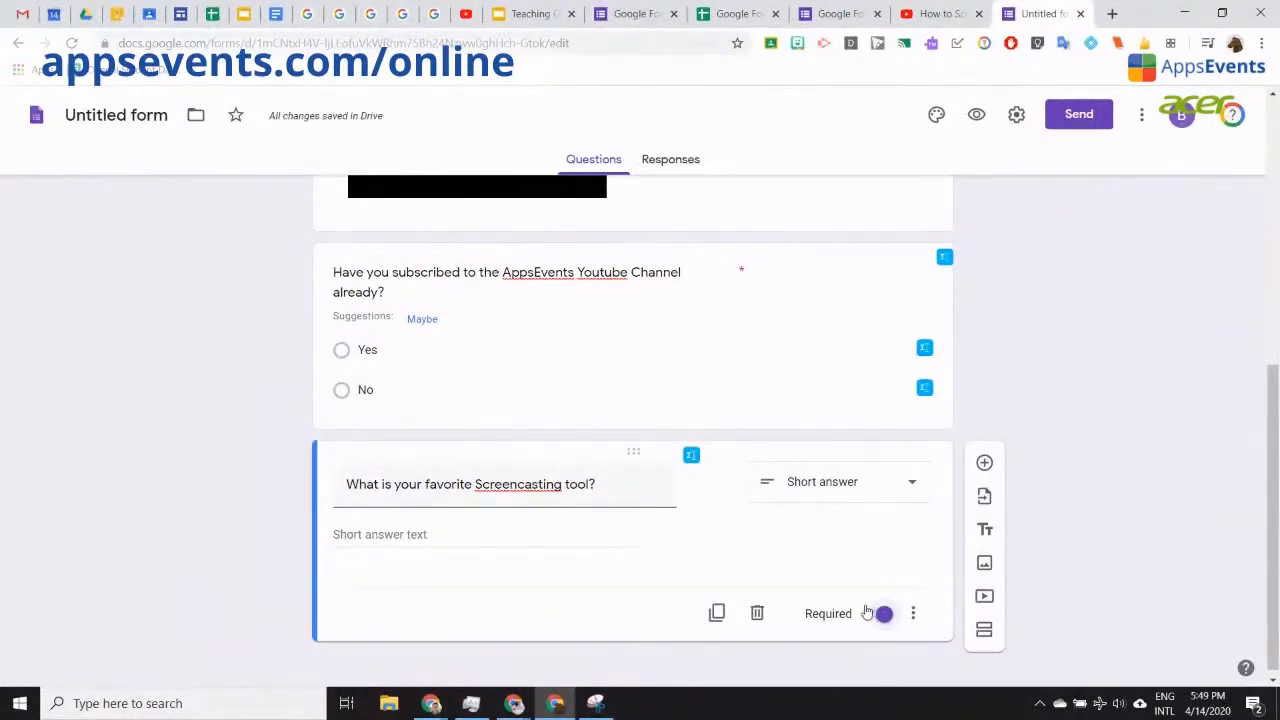
{"action": "left_click", "coordinate": [984, 457]}
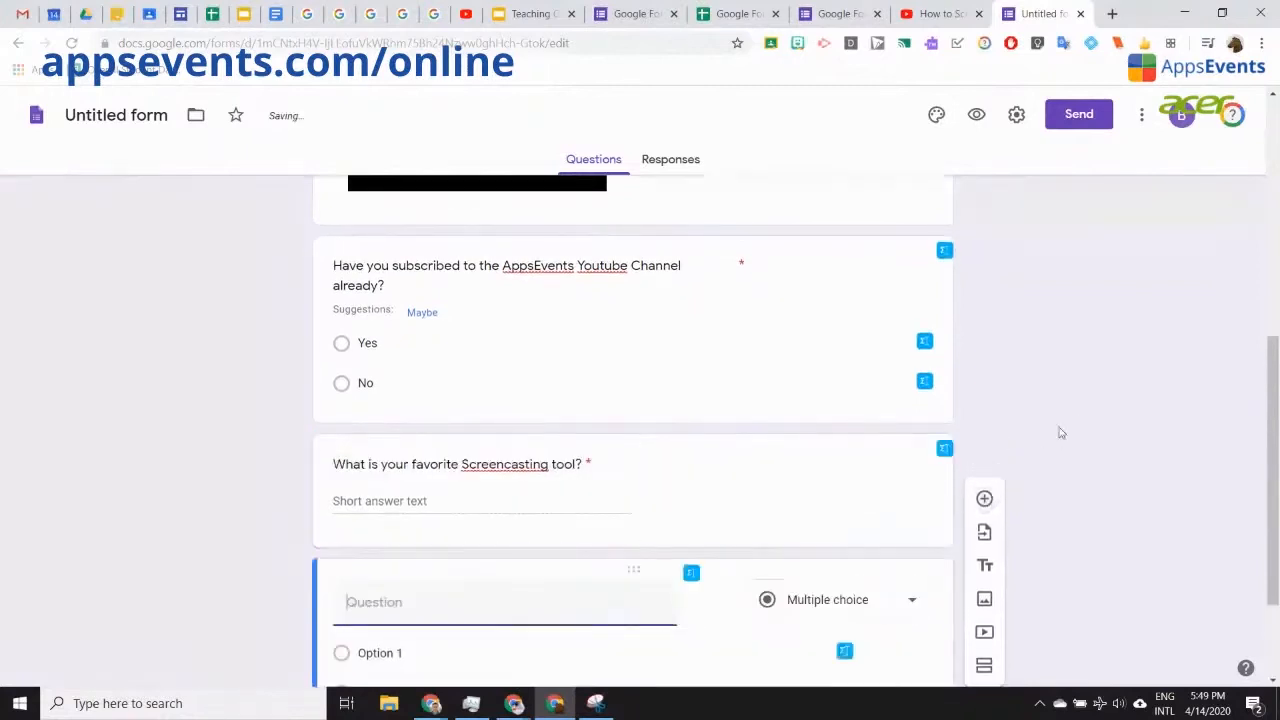
{"action": "scroll", "coordinate": [1058, 434], "scroll_direction": "up", "scroll_amount": 2}
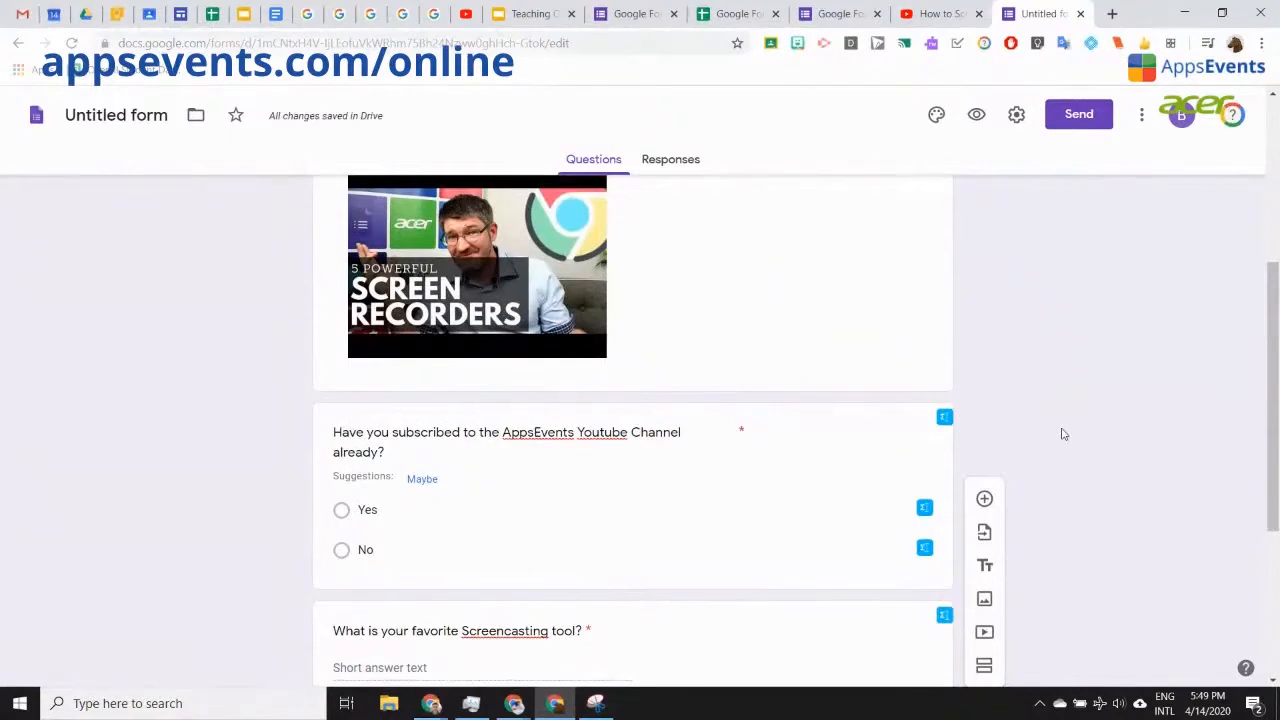
{"action": "scroll", "coordinate": [1063, 434], "scroll_direction": "down", "scroll_amount": 3}
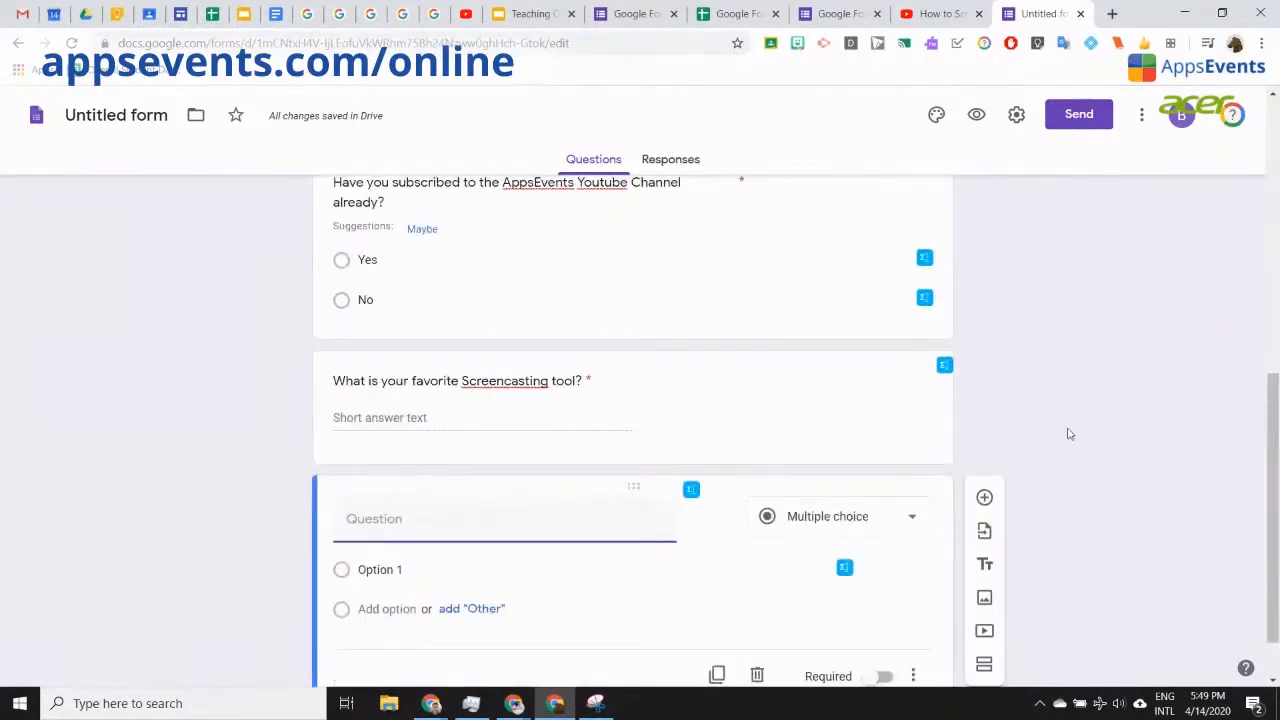
{"action": "scroll", "coordinate": [1067, 440], "scroll_direction": "up", "scroll_amount": 1}
{"action": "scroll", "coordinate": [1066, 443], "scroll_direction": "down", "scroll_amount": 1}
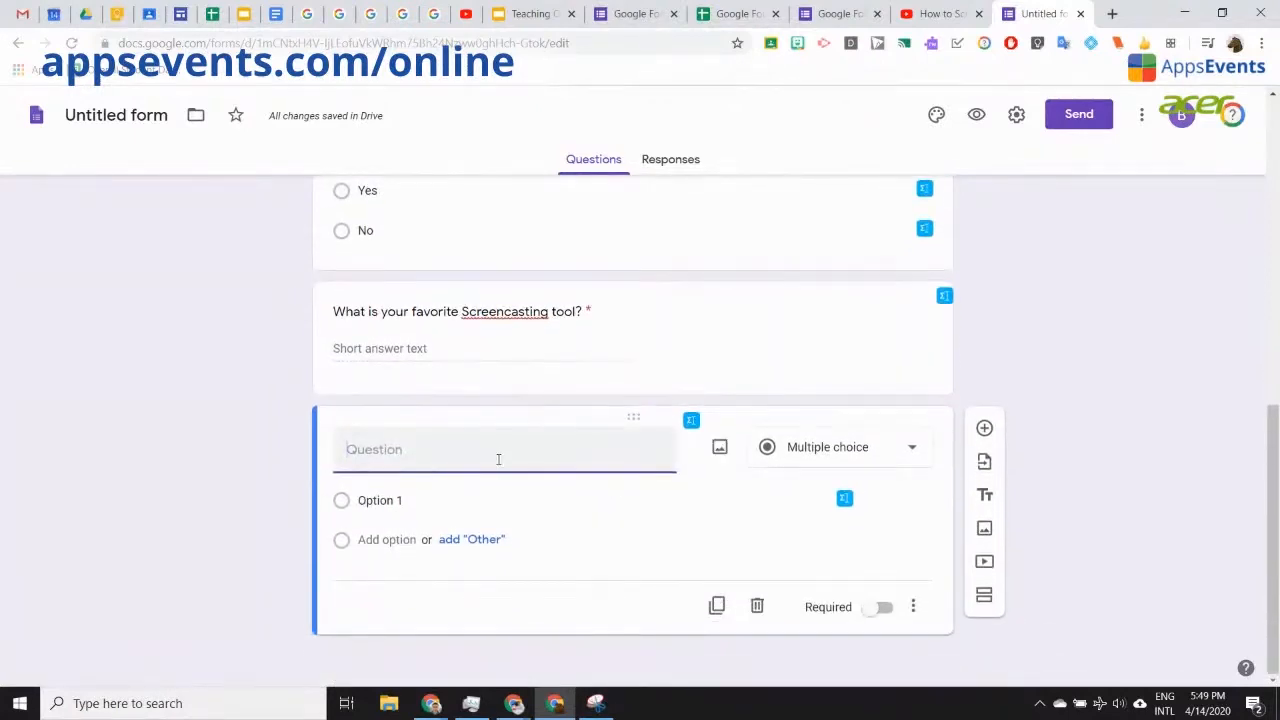
{"action": "scroll", "coordinate": [498, 459], "scroll_direction": "up", "scroll_amount": 3}
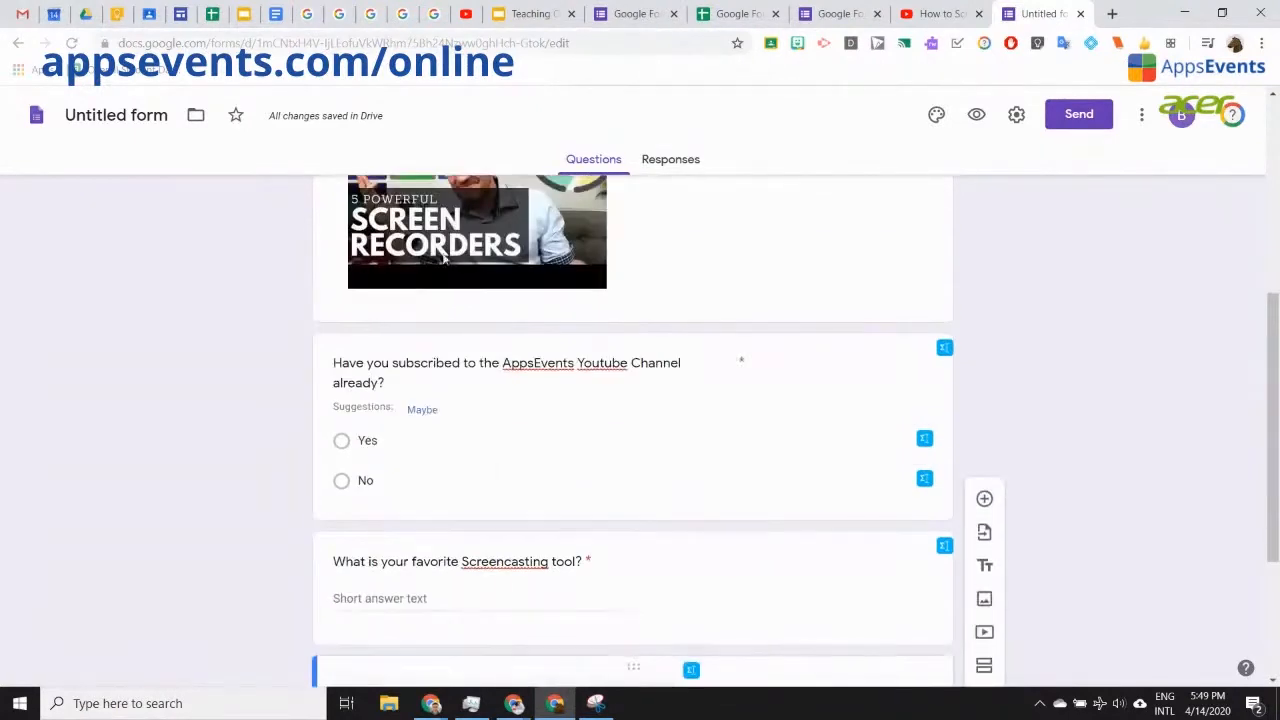
{"action": "scroll", "coordinate": [445, 262], "scroll_direction": "up", "scroll_amount": 4}
{"action": "scroll", "coordinate": [509, 489], "scroll_direction": "down", "scroll_amount": 1}
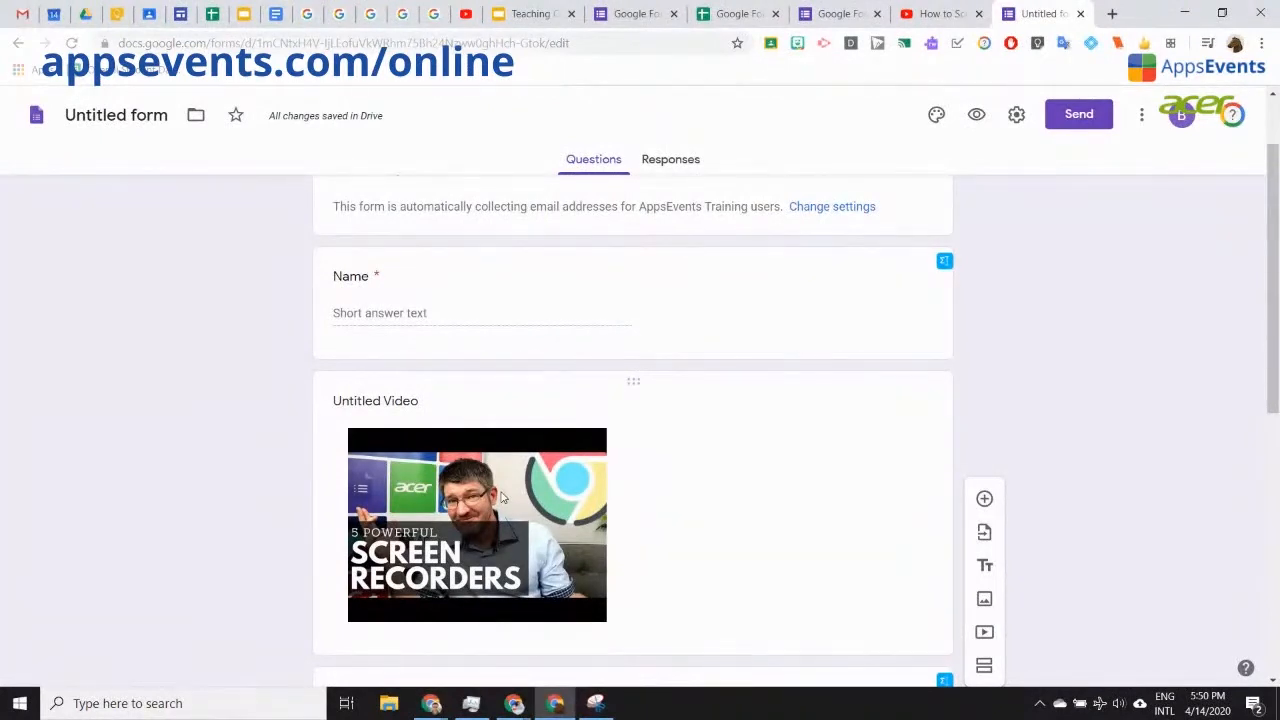
{"action": "scroll", "coordinate": [651, 395], "scroll_direction": "down", "scroll_amount": 5}
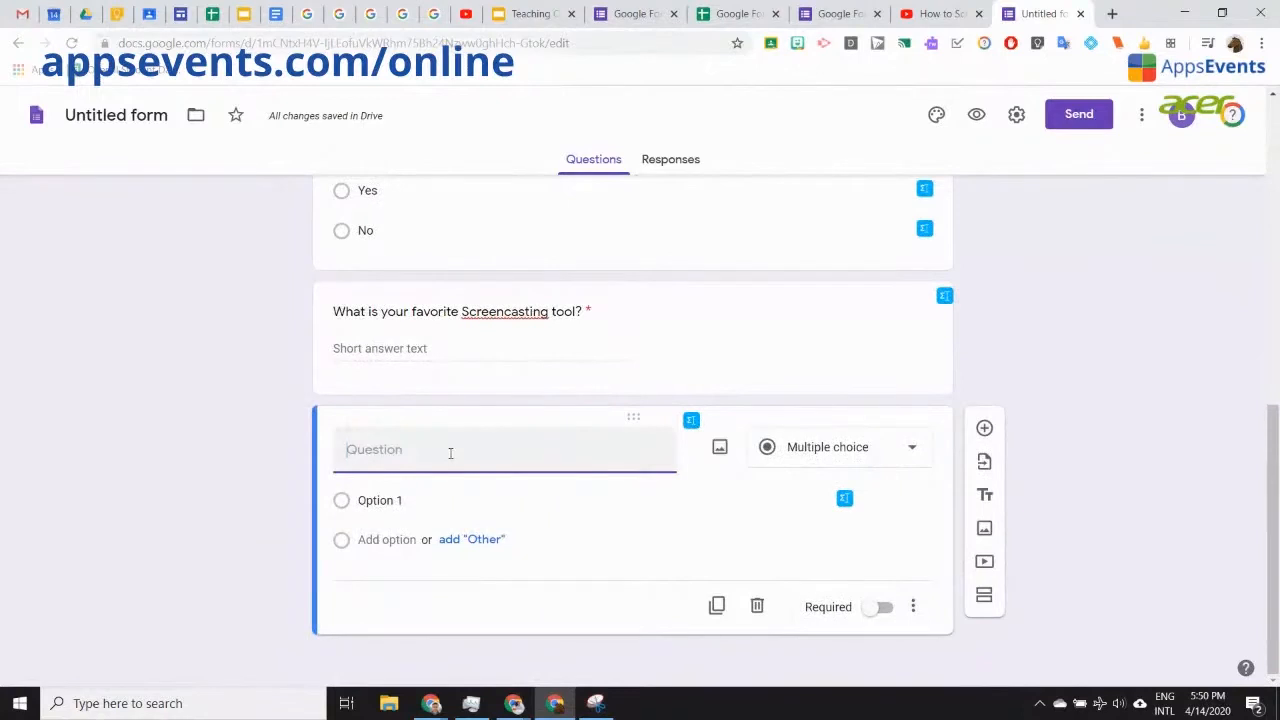
Step: Title the question 'What is the best Broweser to be used with the Google Suite' with choices Chrome and Firefox
{"action": "type", "text": "What is "}
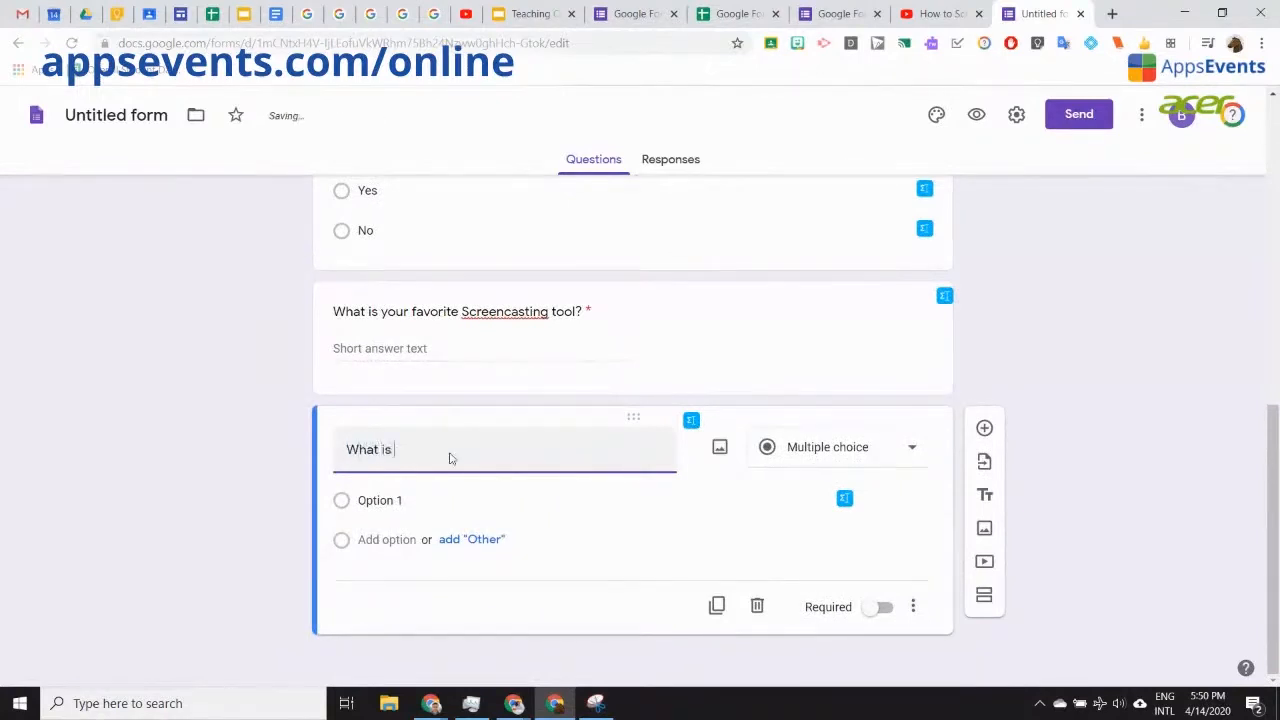
{"action": "type", "text": "the best Broweser"}
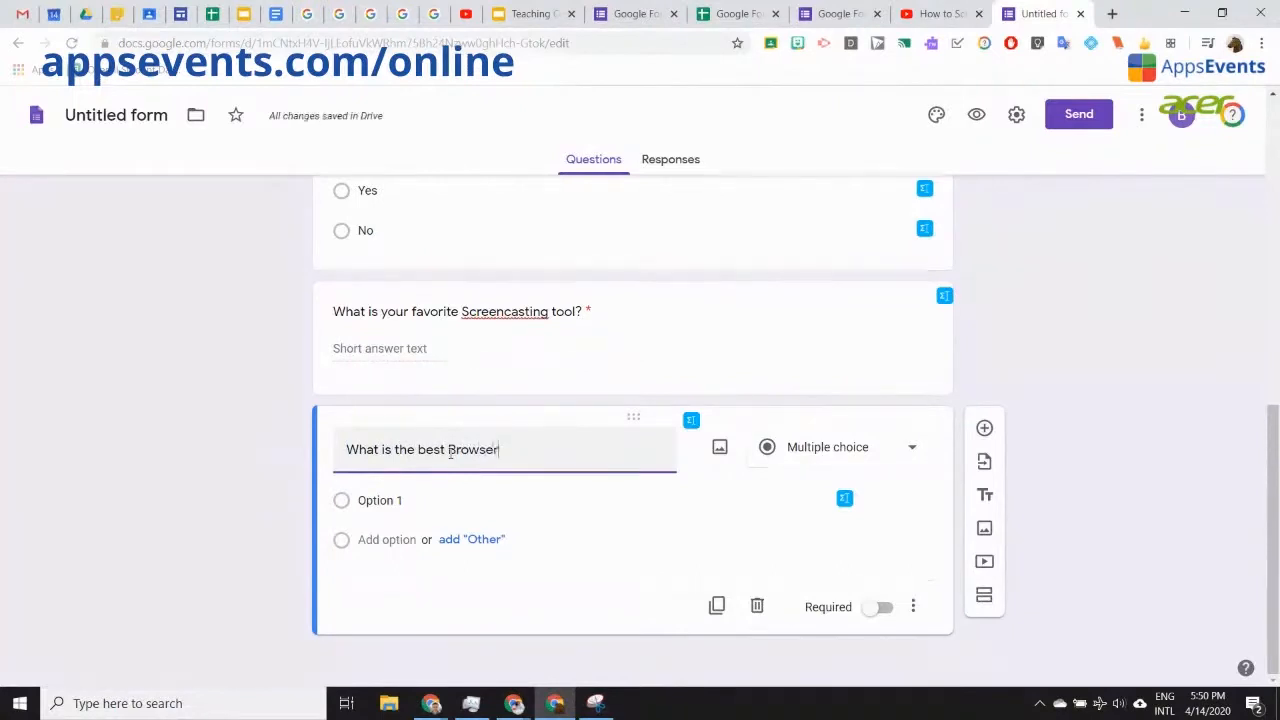
{"action": "type", "text": " to be used with "}
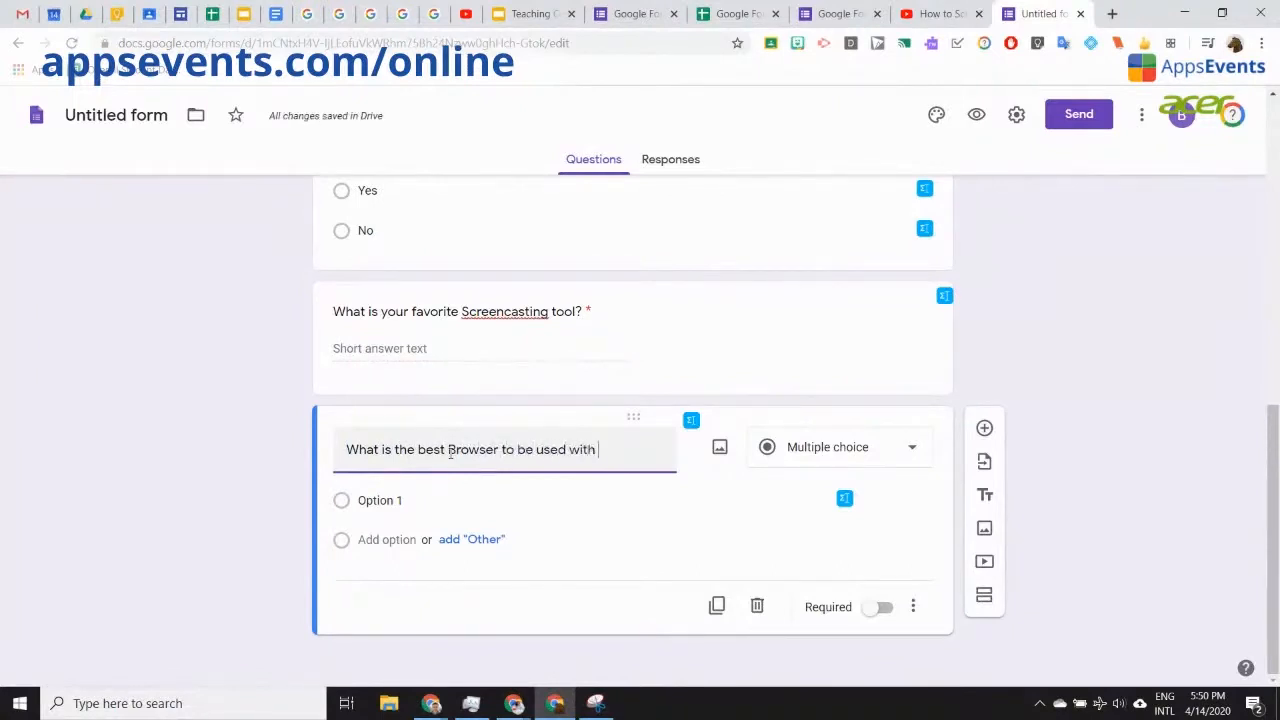
{"action": "type", "text": "the Google Suite?"}
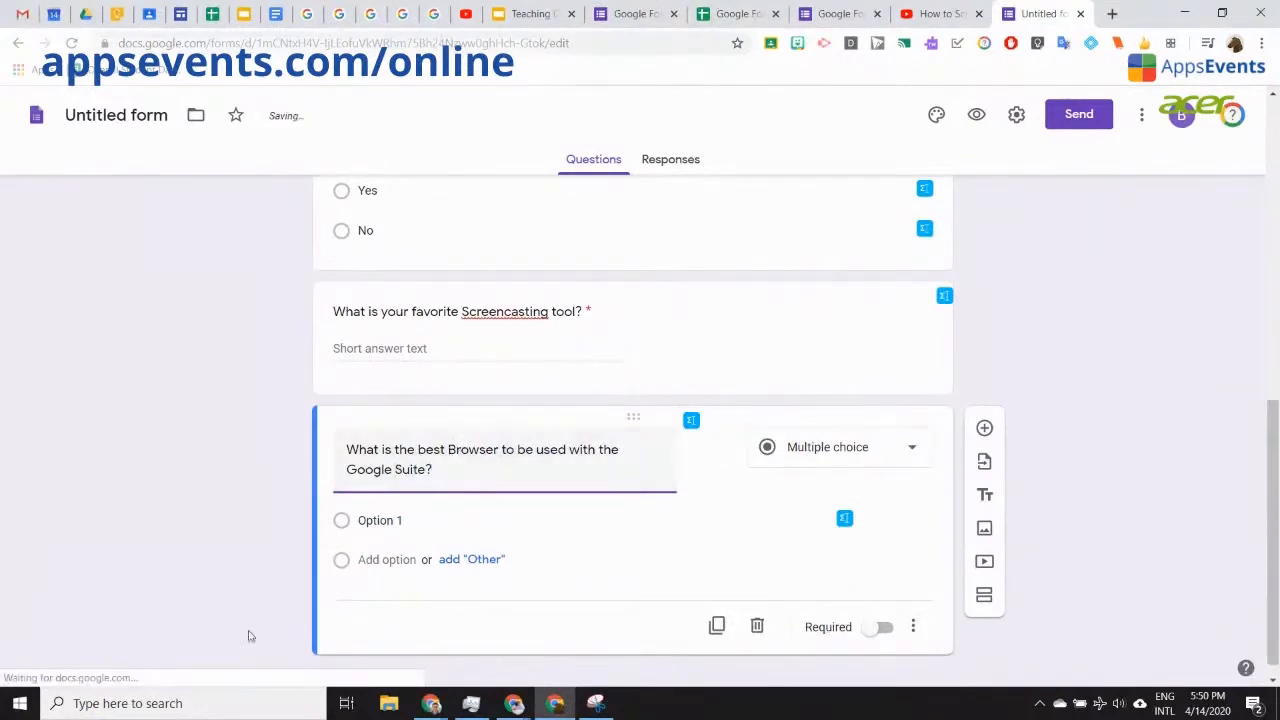
{"action": "left_click", "coordinate": [380, 522]}
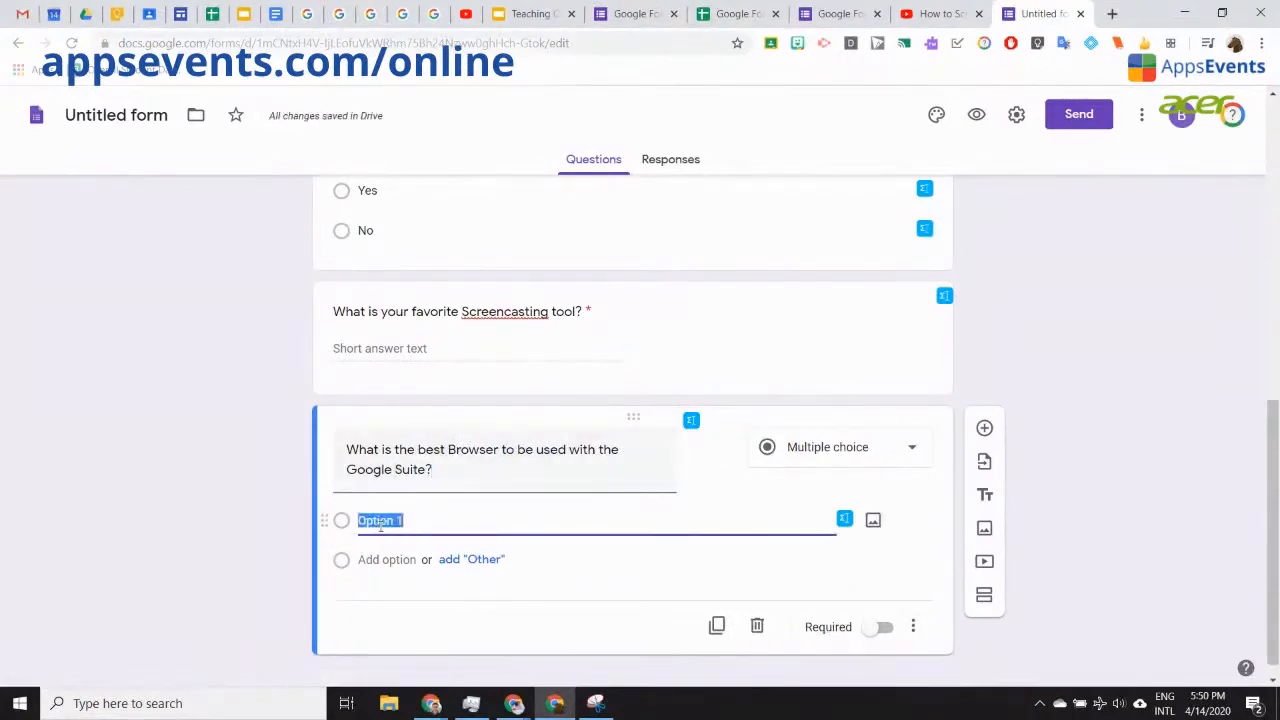
{"action": "type", "text": "Chrome"}
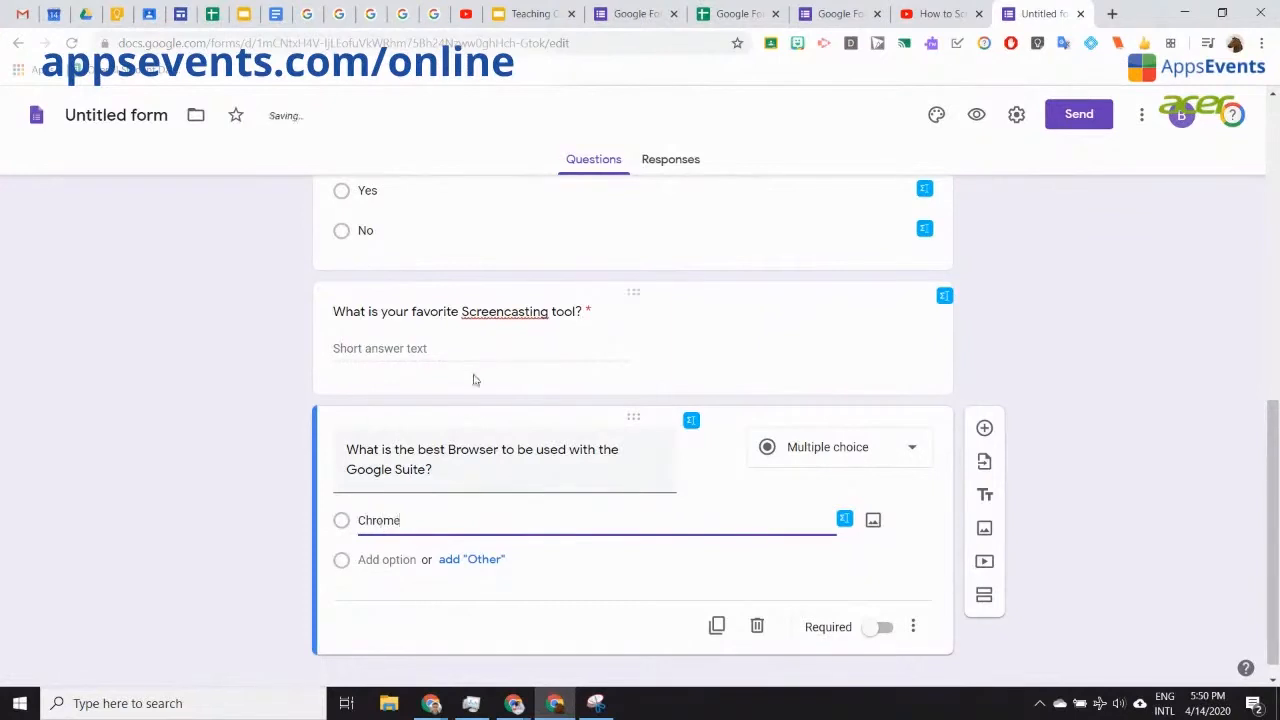
{"action": "left_click", "coordinate": [393, 558]}
{"action": "type", "text": "Fir"}
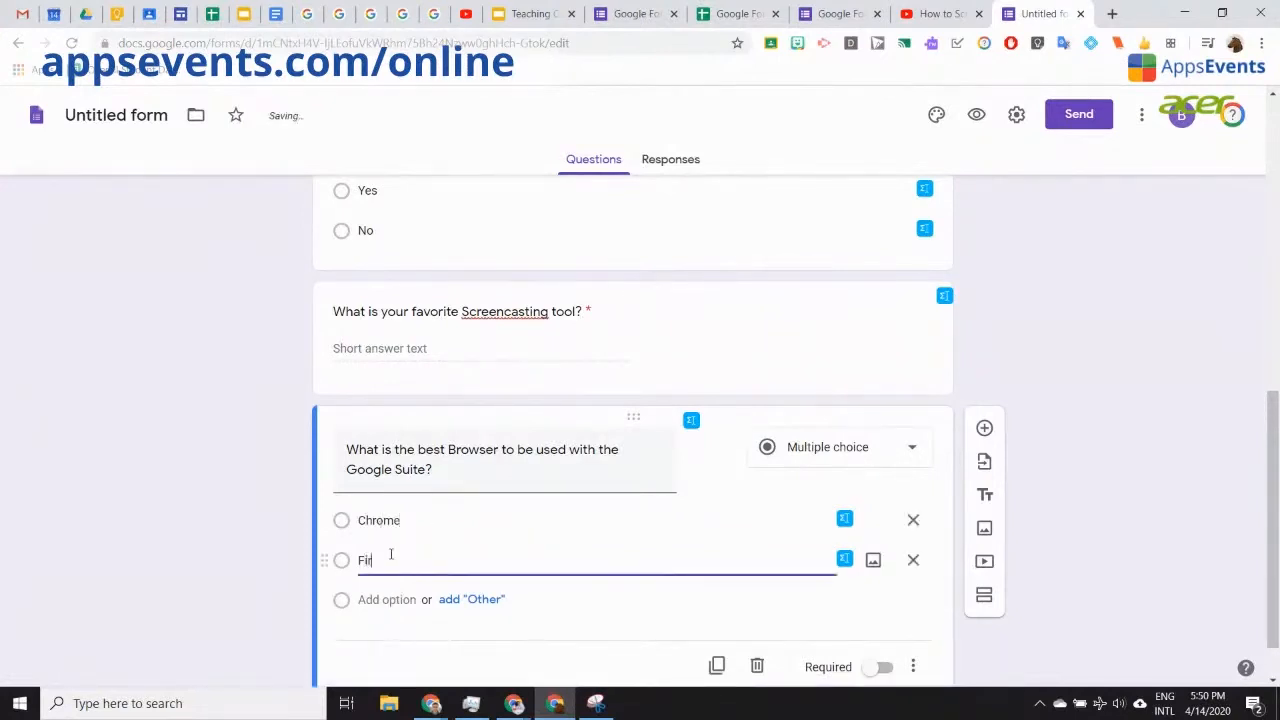
{"action": "type", "text": "efox"}
Step: Add Edge and Safari as further choices and make the browser question required
{"action": "left_click", "coordinate": [385, 600]}
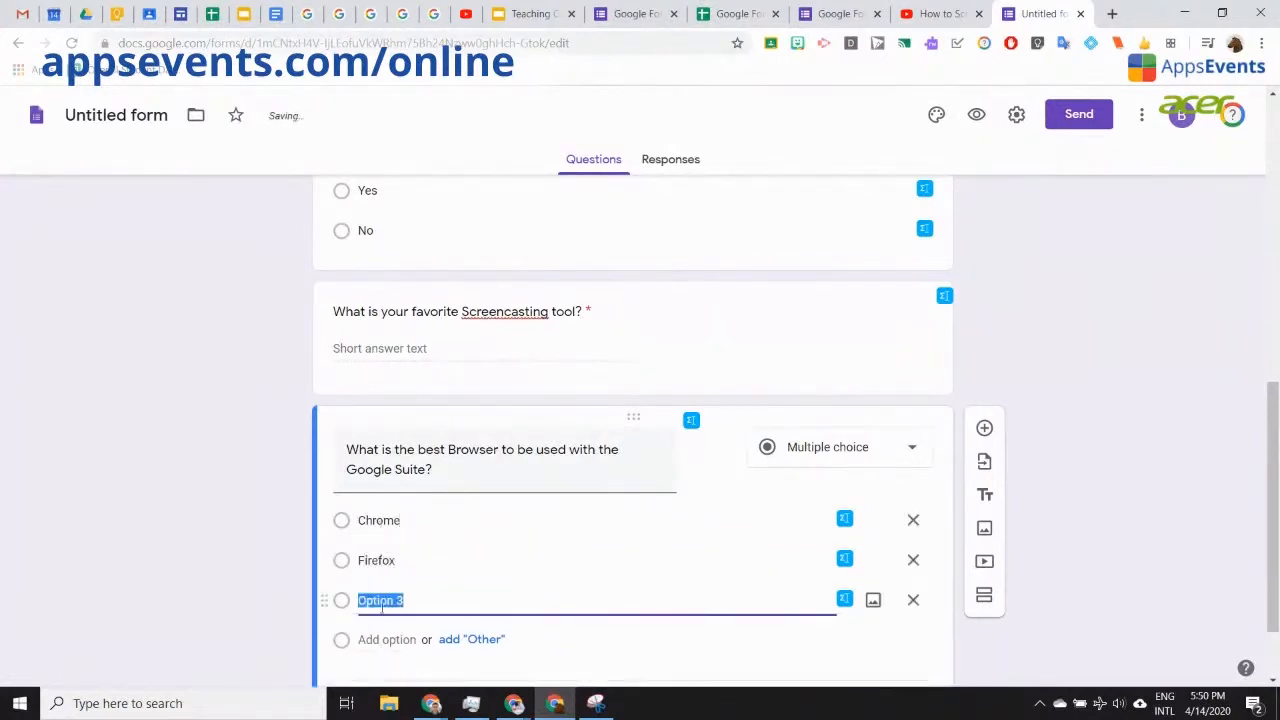
{"action": "type", "text": "edg"}
{"action": "key", "text": "BackSpace"}
{"action": "type", "text": "Edge"}
{"action": "left_click", "coordinate": [374, 639]}
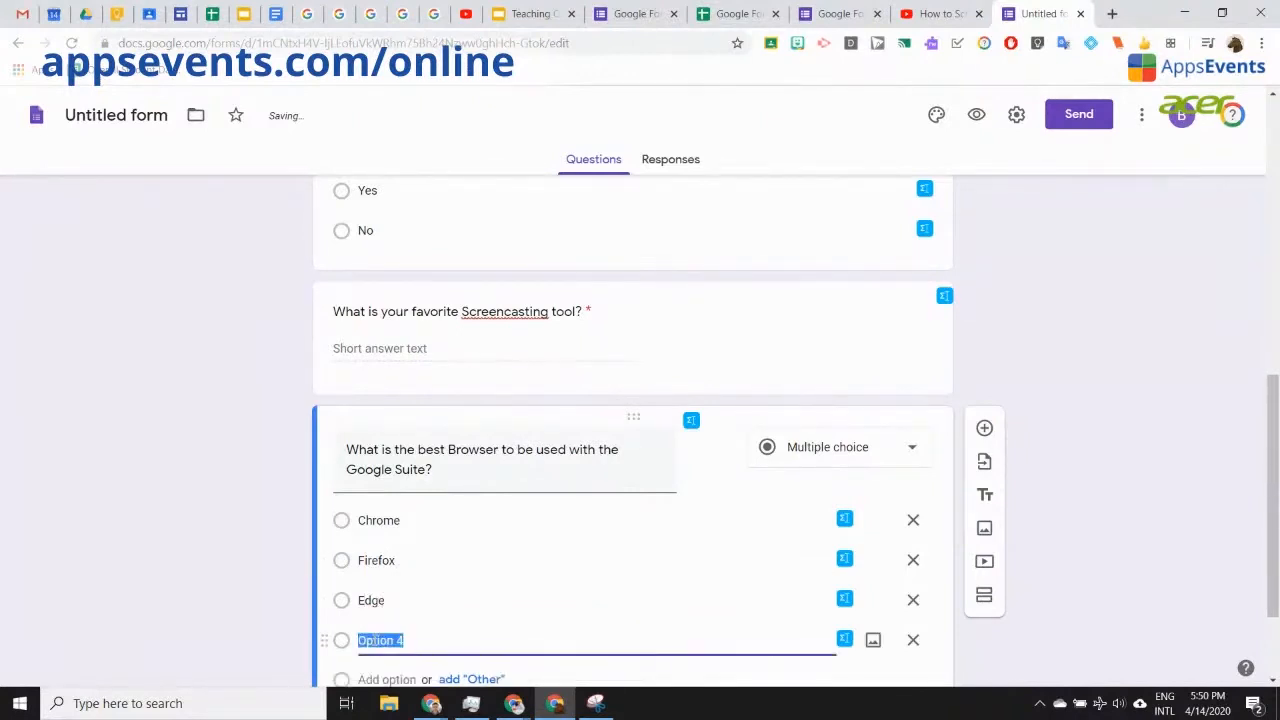
{"action": "type", "text": "Safari"}
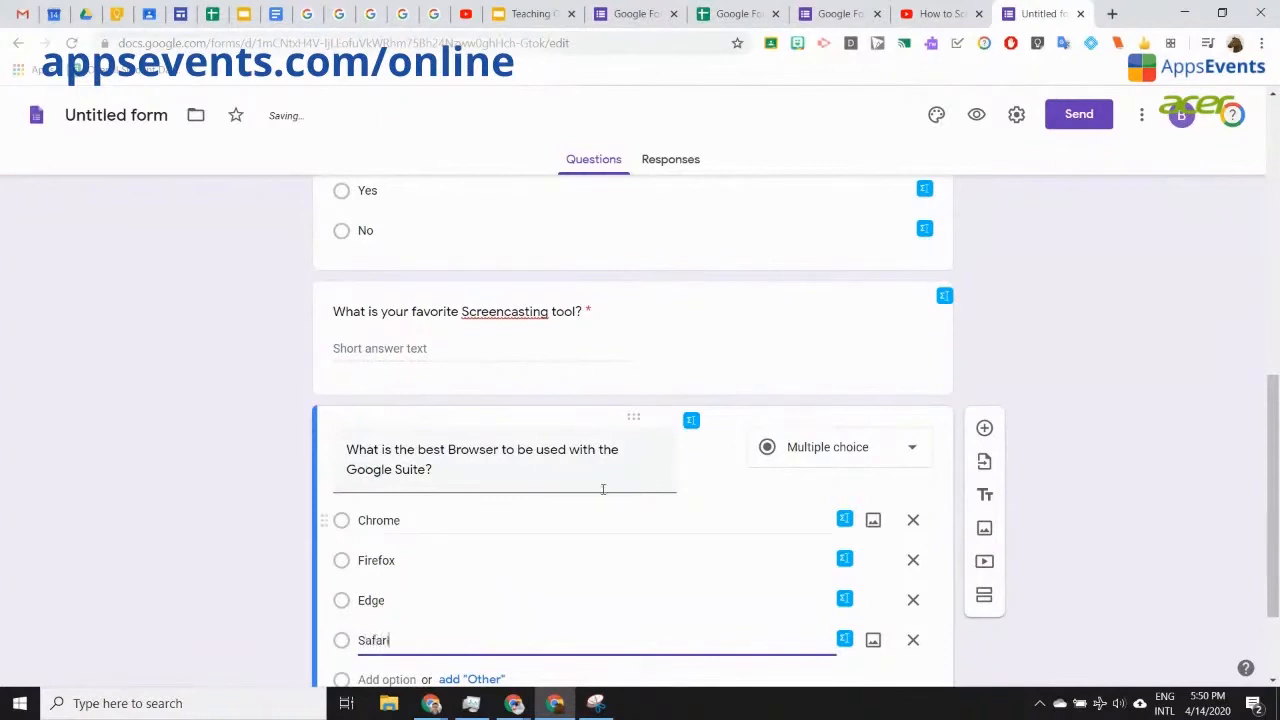
{"action": "left_click", "coordinate": [1117, 377]}
{"action": "scroll", "coordinate": [1086, 406], "scroll_direction": "down", "scroll_amount": 1}
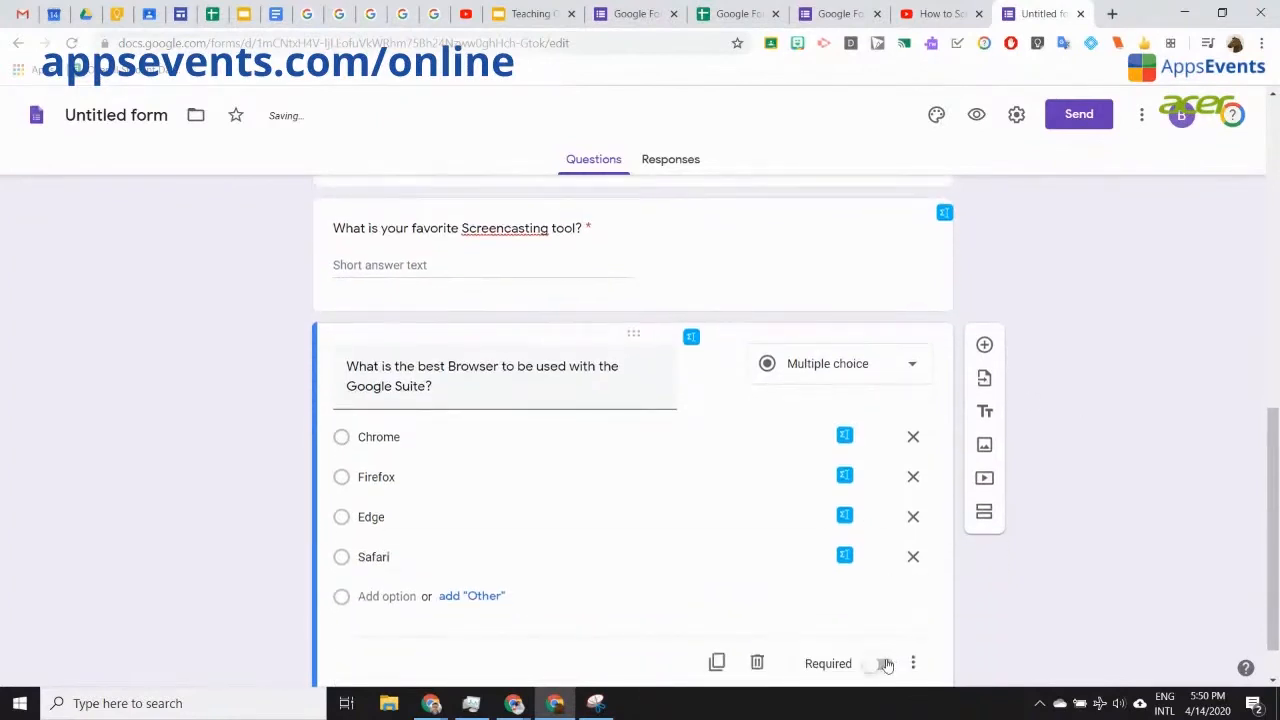
{"action": "left_click", "coordinate": [884, 664]}
Step: Change the browser question's type to Dropdown
{"action": "left_click", "coordinate": [912, 369]}
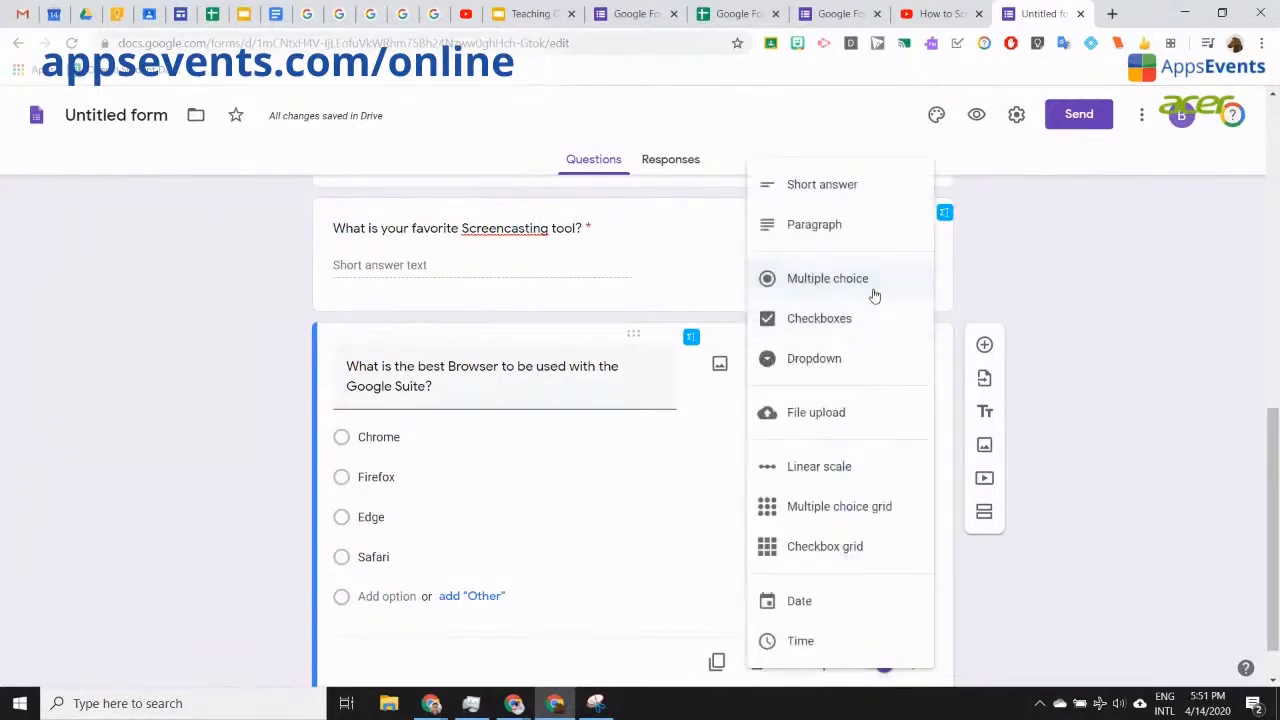
{"action": "left_click", "coordinate": [852, 365]}
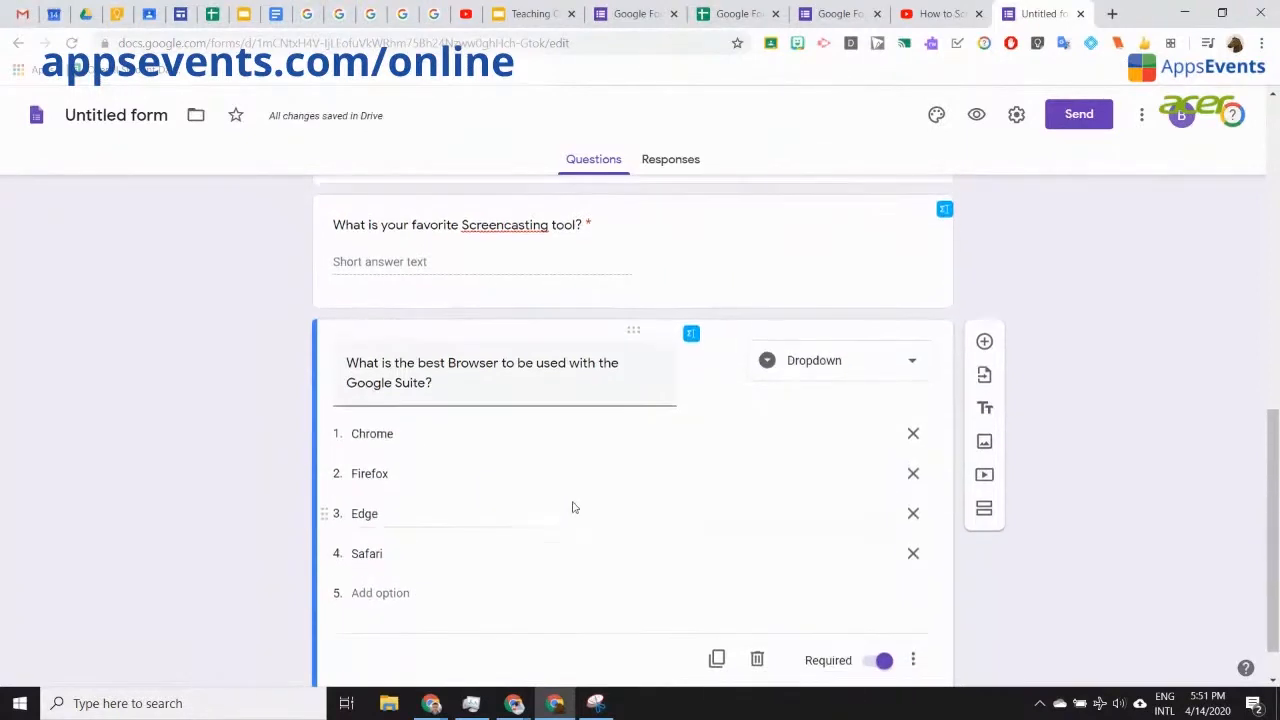
{"action": "scroll", "coordinate": [640, 560], "scroll_direction": "down", "scroll_amount": 1}
Step: Duplicate the question, set the copy to Multiple choice, and preview the form
{"action": "left_click", "coordinate": [718, 608]}
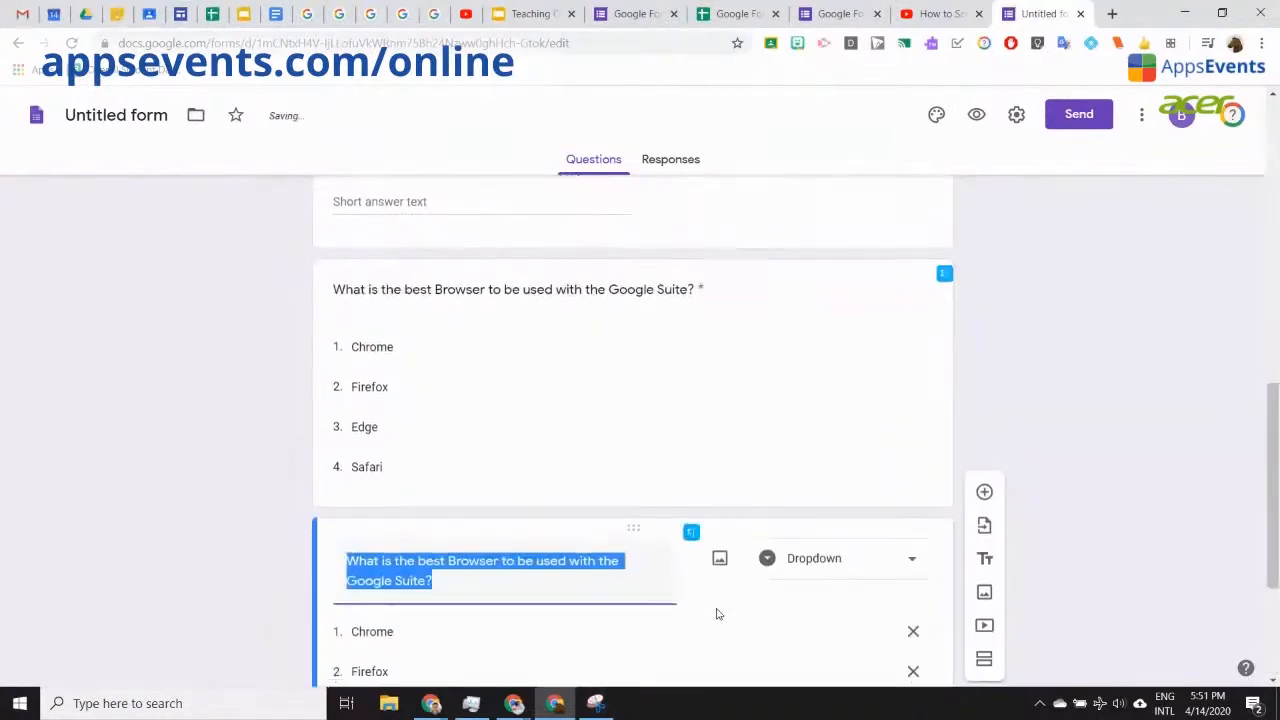
{"action": "left_click", "coordinate": [920, 330]}
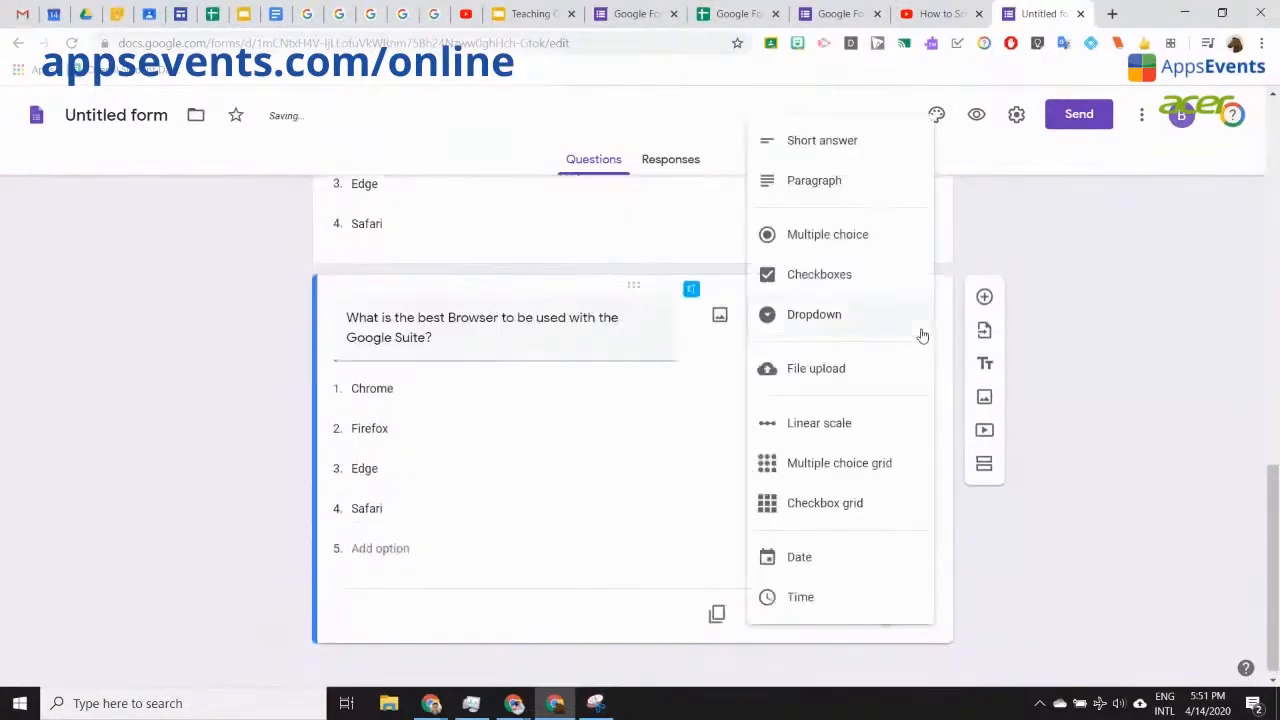
{"action": "left_click", "coordinate": [866, 234]}
{"action": "left_click", "coordinate": [977, 116]}
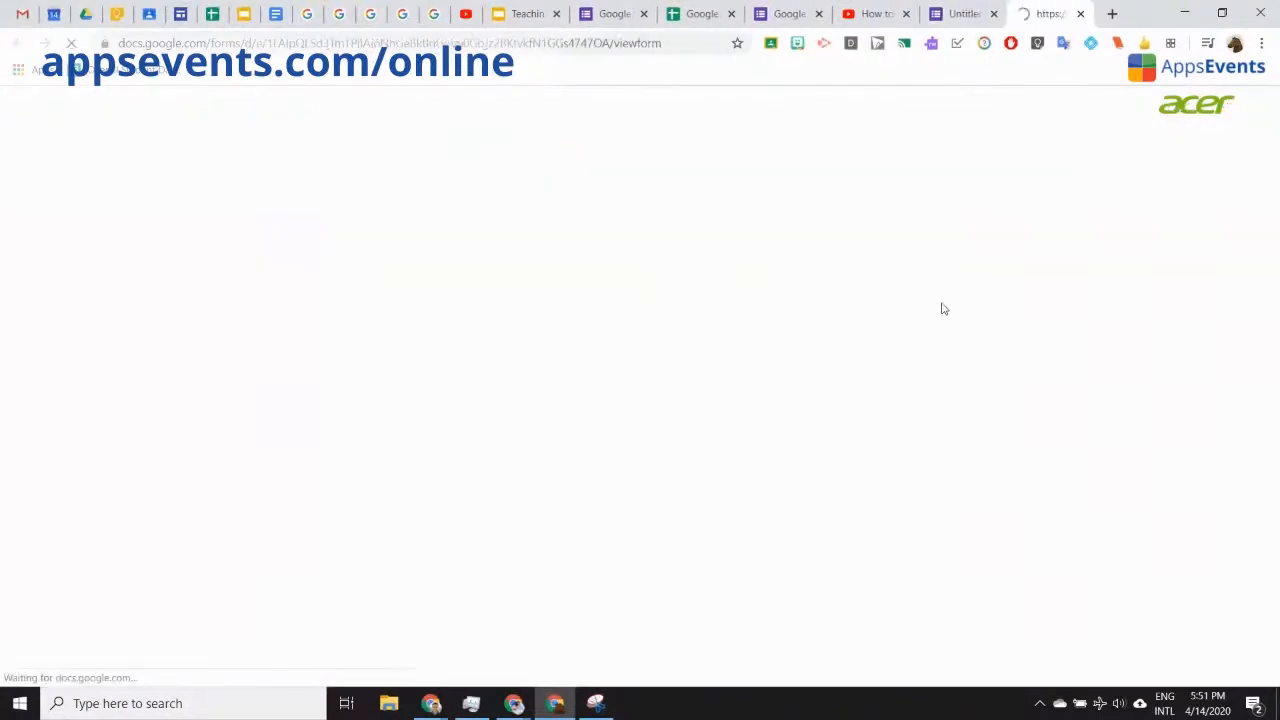
Step: In the preview, answer Chrome in both the multiple-choice and dropdown browser questions, then return to the editor
{"action": "scroll", "coordinate": [1000, 420], "scroll_direction": "down", "scroll_amount": 8}
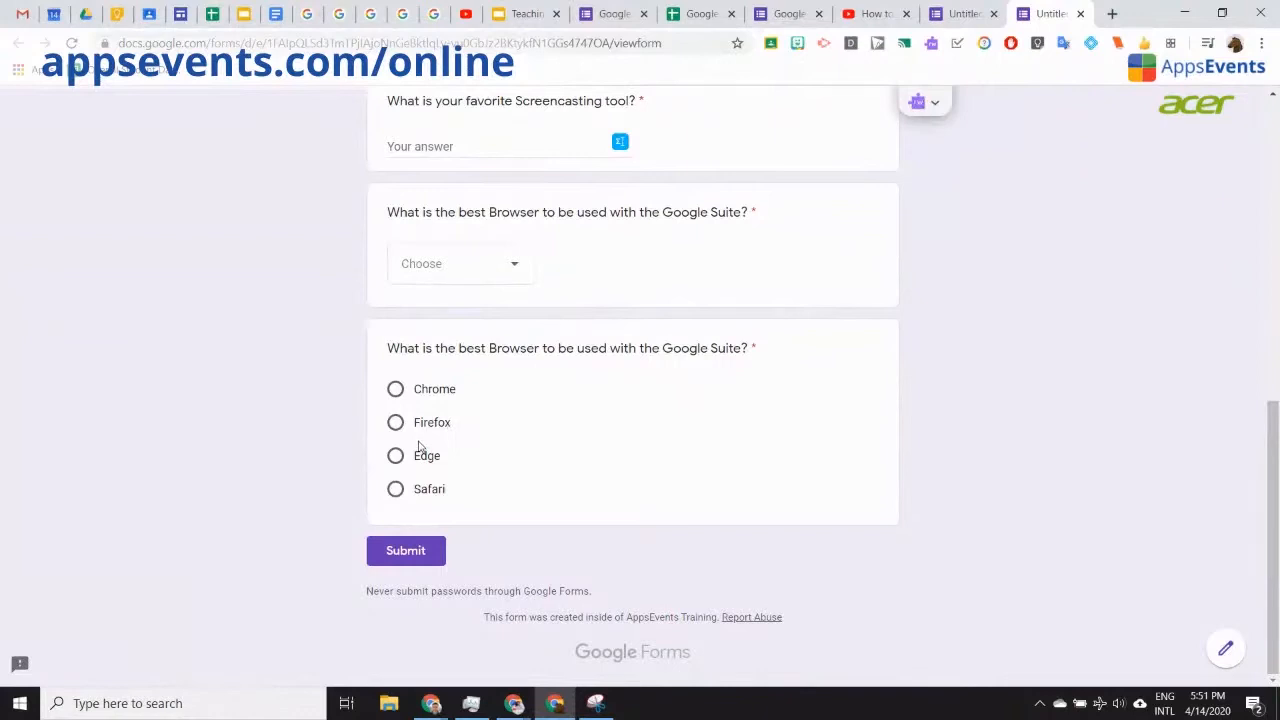
{"action": "left_click", "coordinate": [396, 390]}
{"action": "left_click", "coordinate": [516, 264]}
{"action": "left_click", "coordinate": [455, 320]}
{"action": "left_click", "coordinate": [963, 16]}
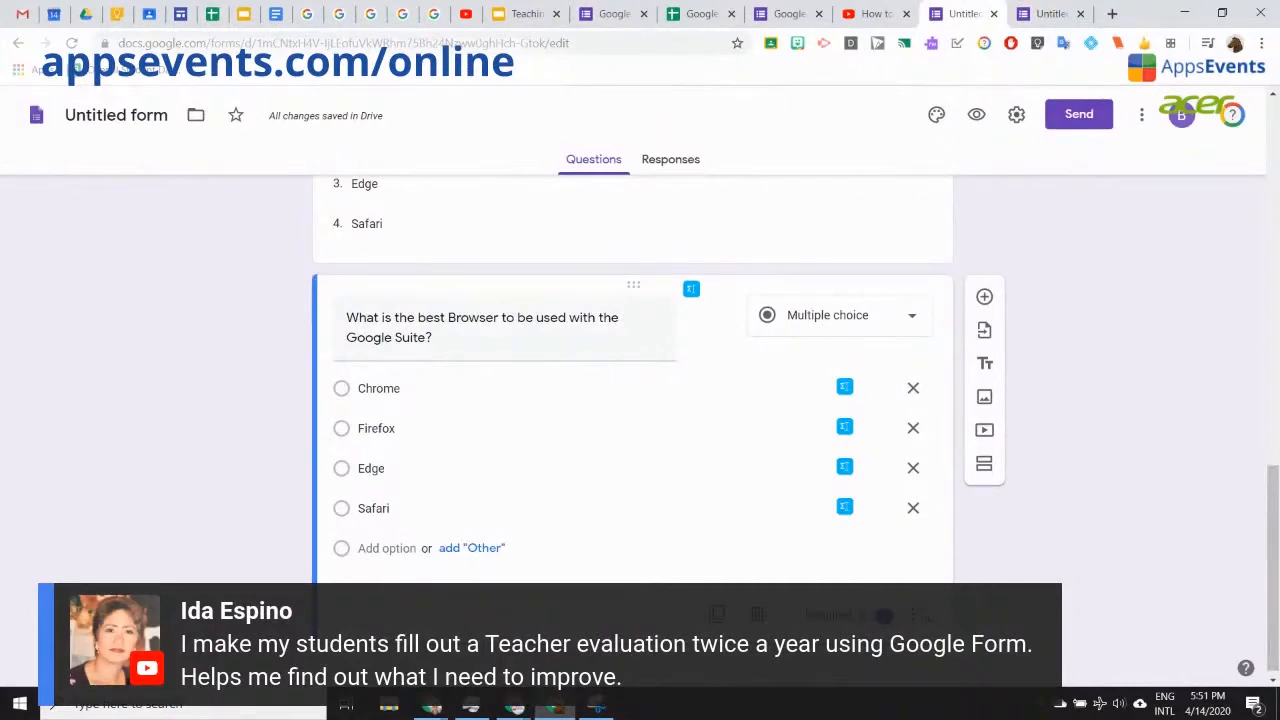
Step: Duplicate the multiple-choice browser question and bring up the copy's question-type list
{"action": "key", "text": "ctrl"}
{"action": "left_click", "coordinate": [926, 616]}
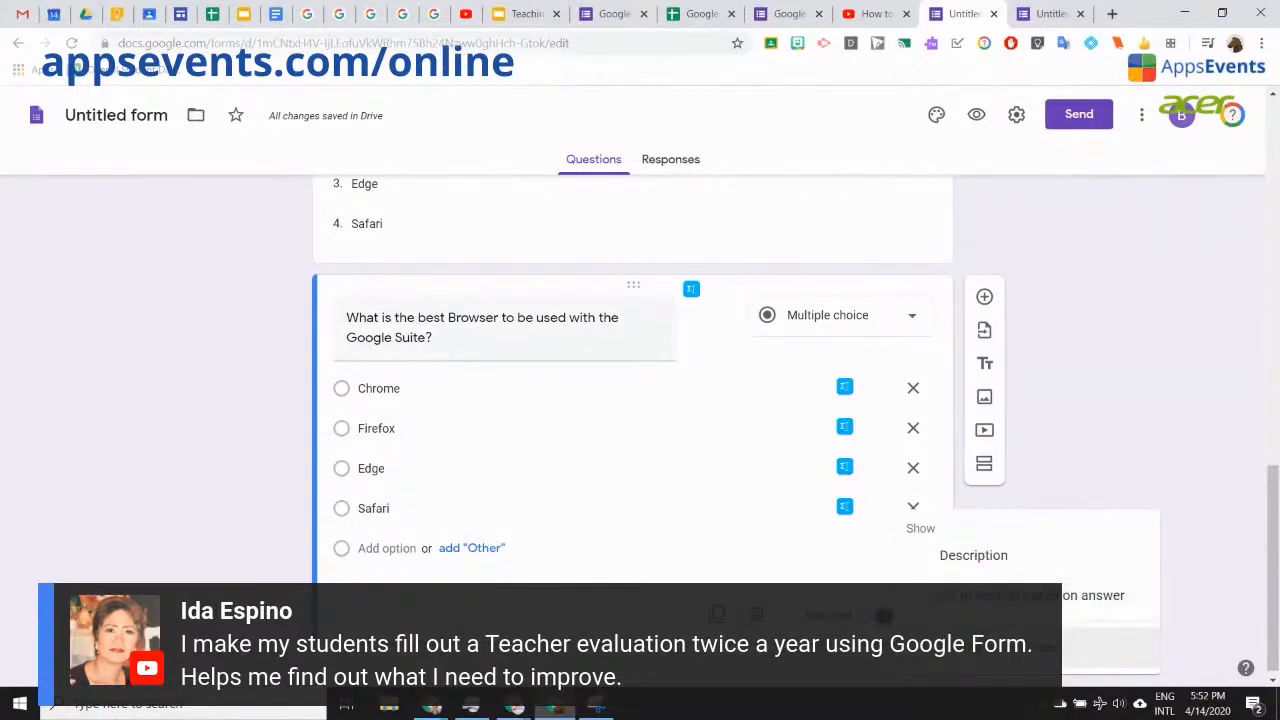
{"action": "key", "text": "ctrl"}
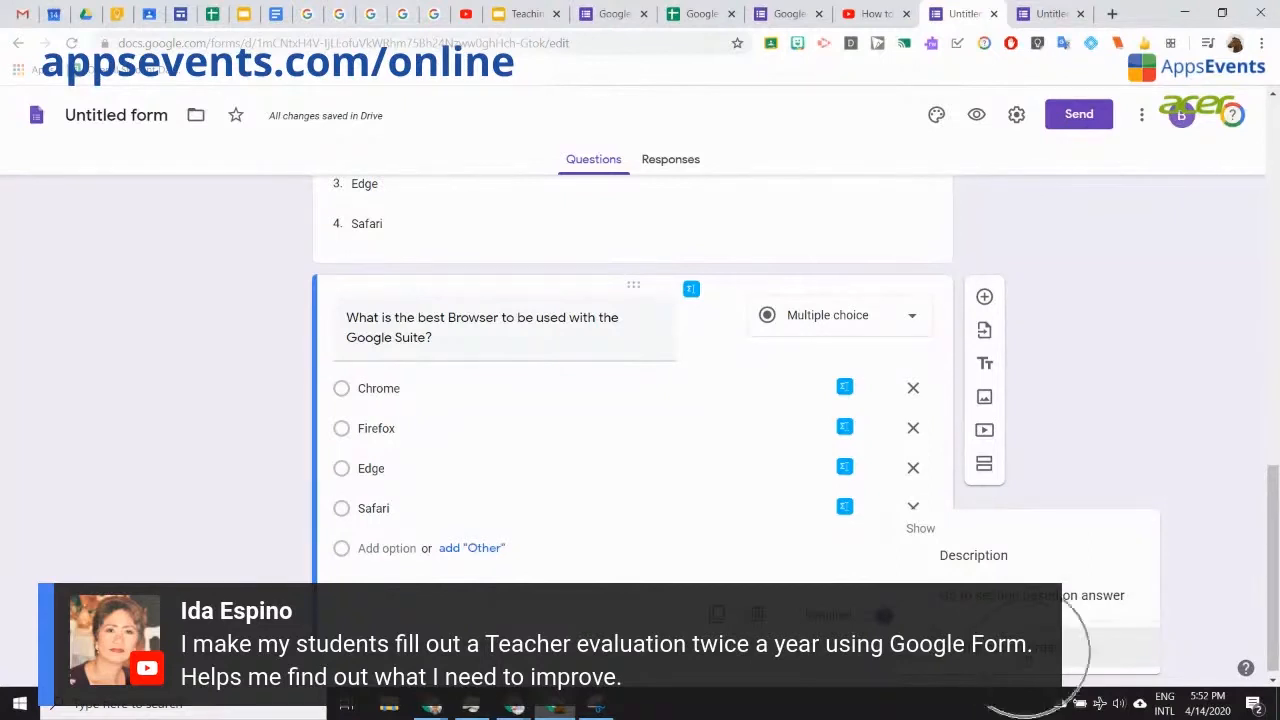
{"action": "left_click", "coordinate": [1030, 648]}
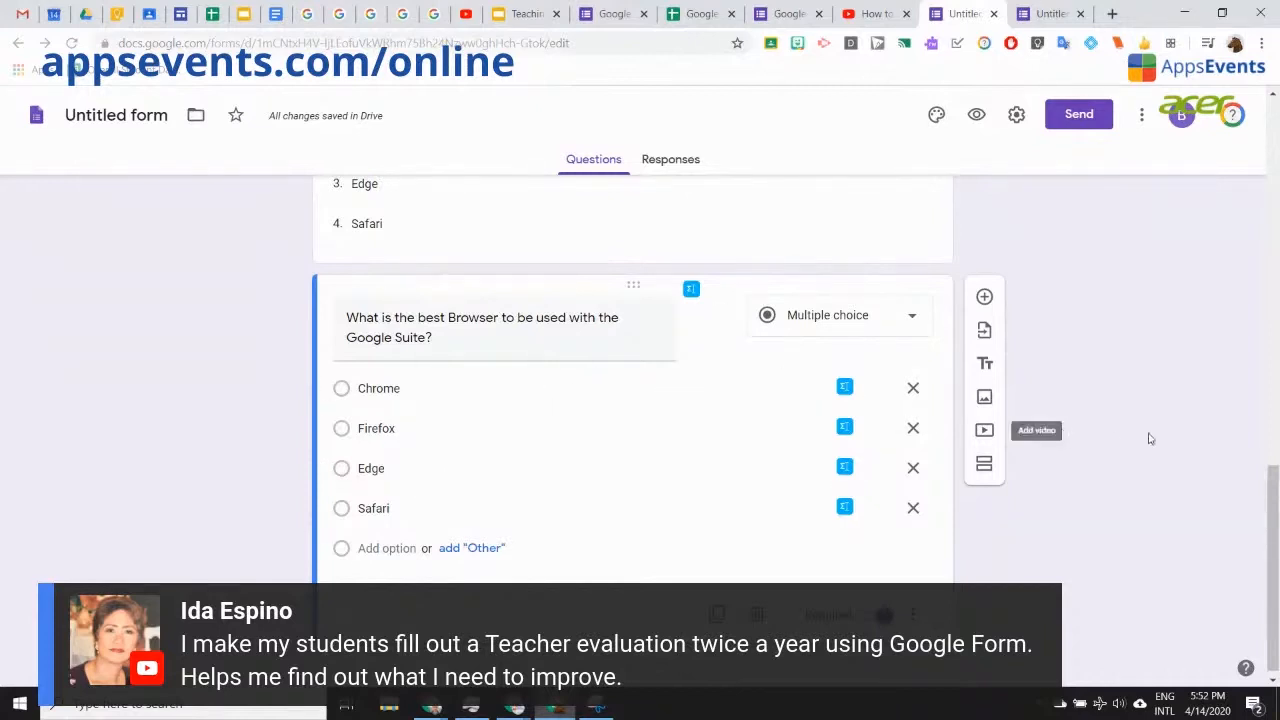
{"action": "left_click", "coordinate": [878, 315]}
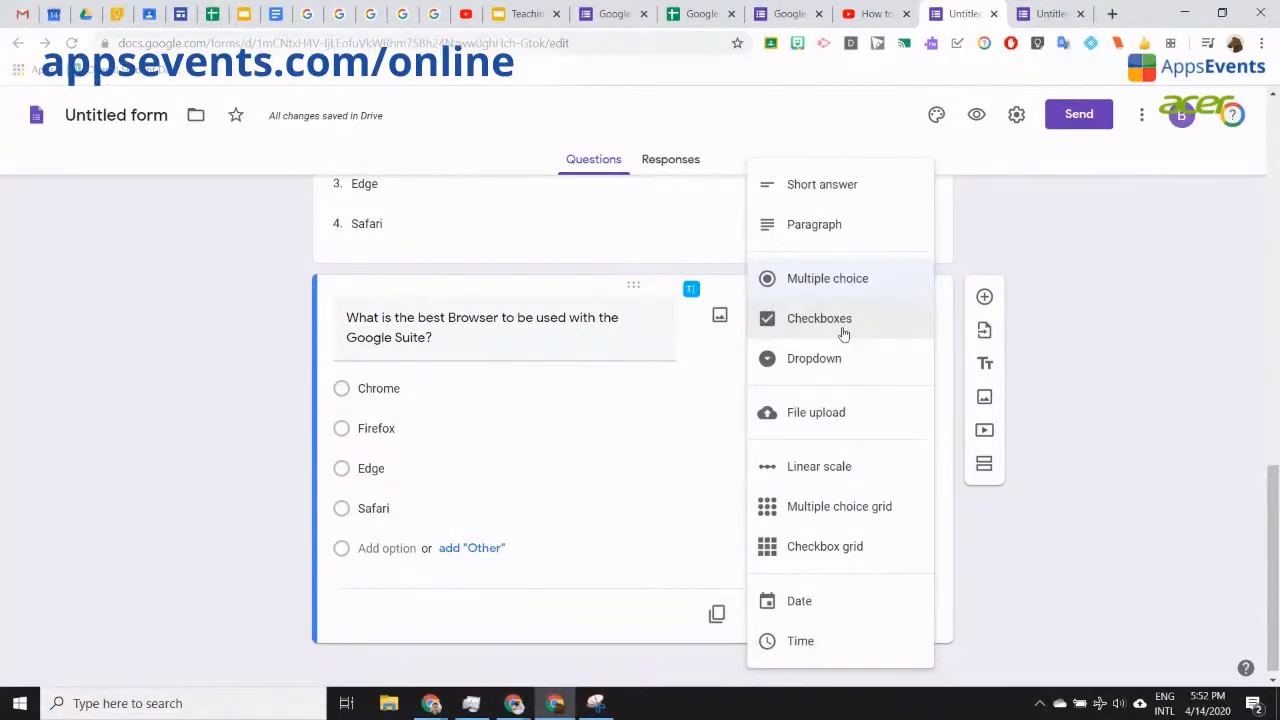
Step: Convert the copy to a File upload question titled 'Upload your files here', accepting the Drive notice
{"action": "left_click", "coordinate": [858, 419]}
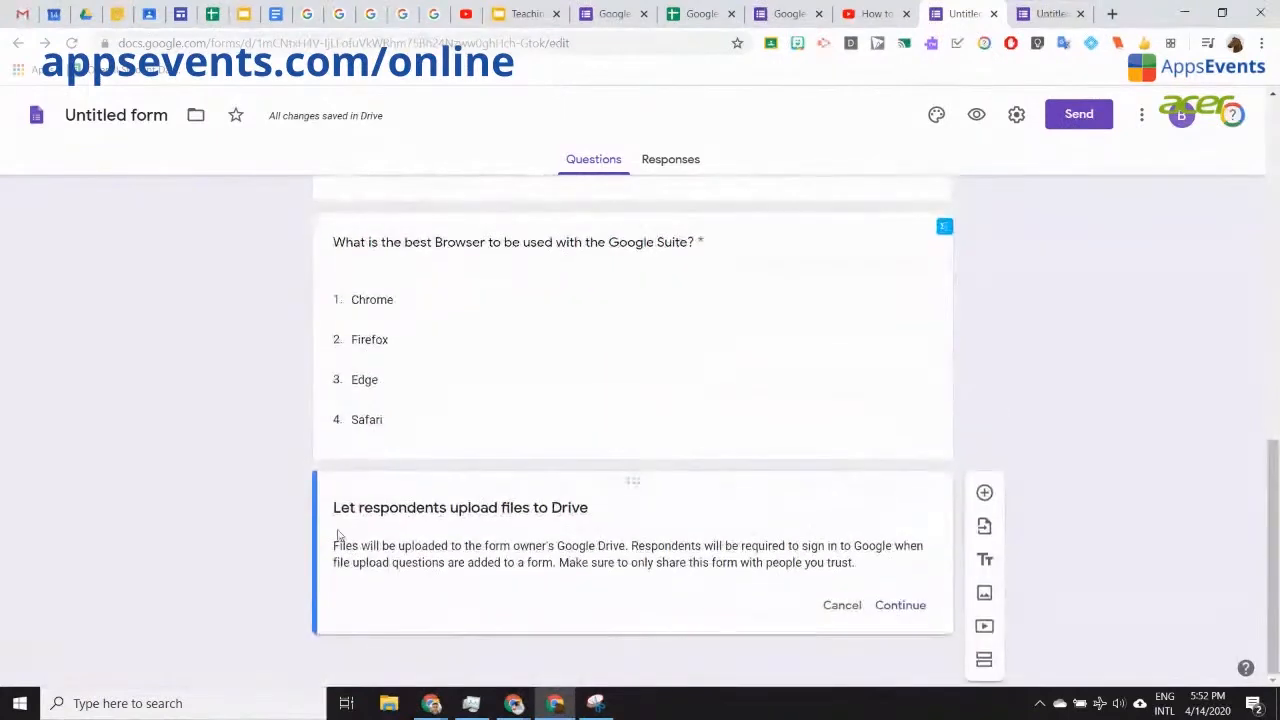
{"action": "left_click", "coordinate": [908, 608]}
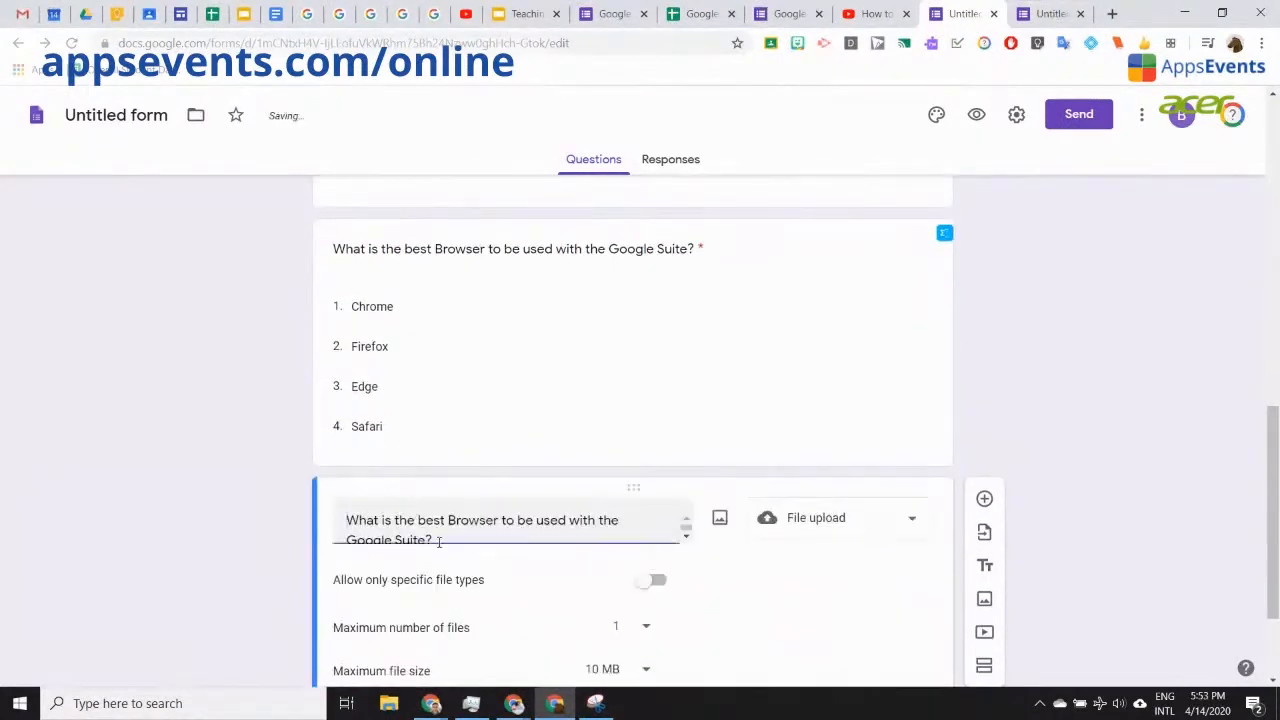
{"action": "left_click_drag", "start_coordinate": [433, 540], "coordinate": [346, 503]}
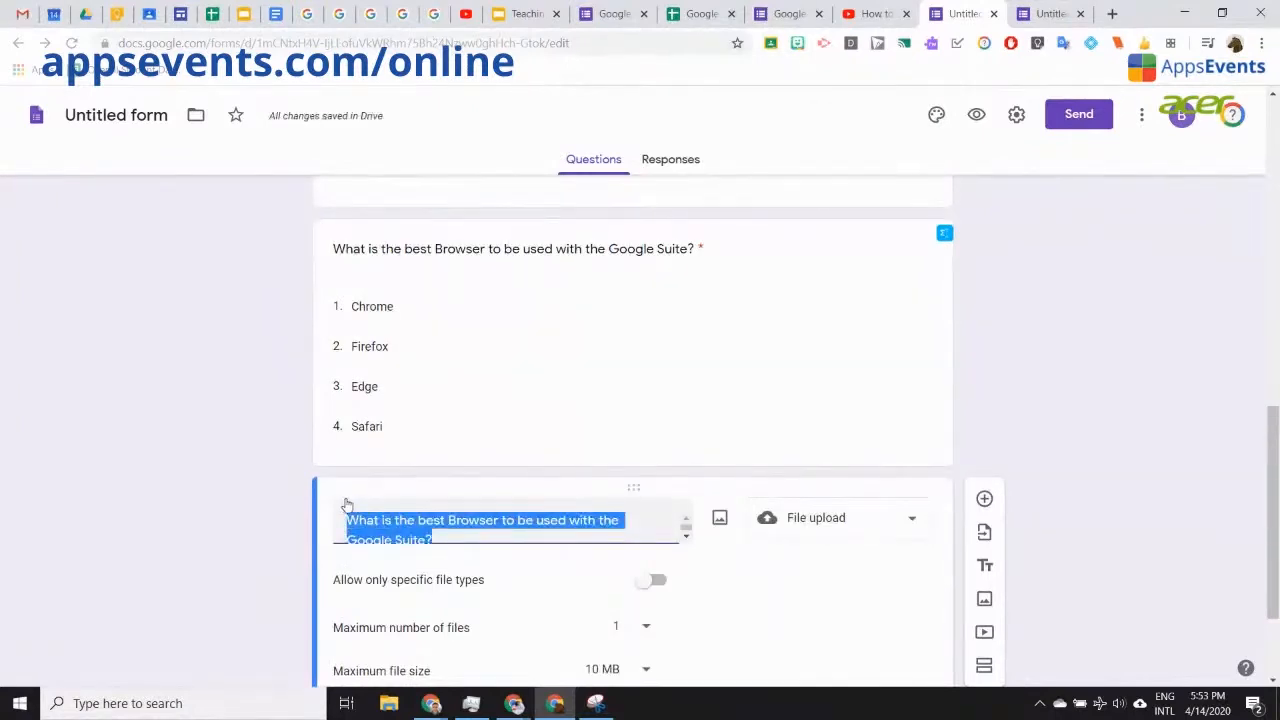
{"action": "key", "text": "BackSpace"}
{"action": "type", "text": "Upload your"}
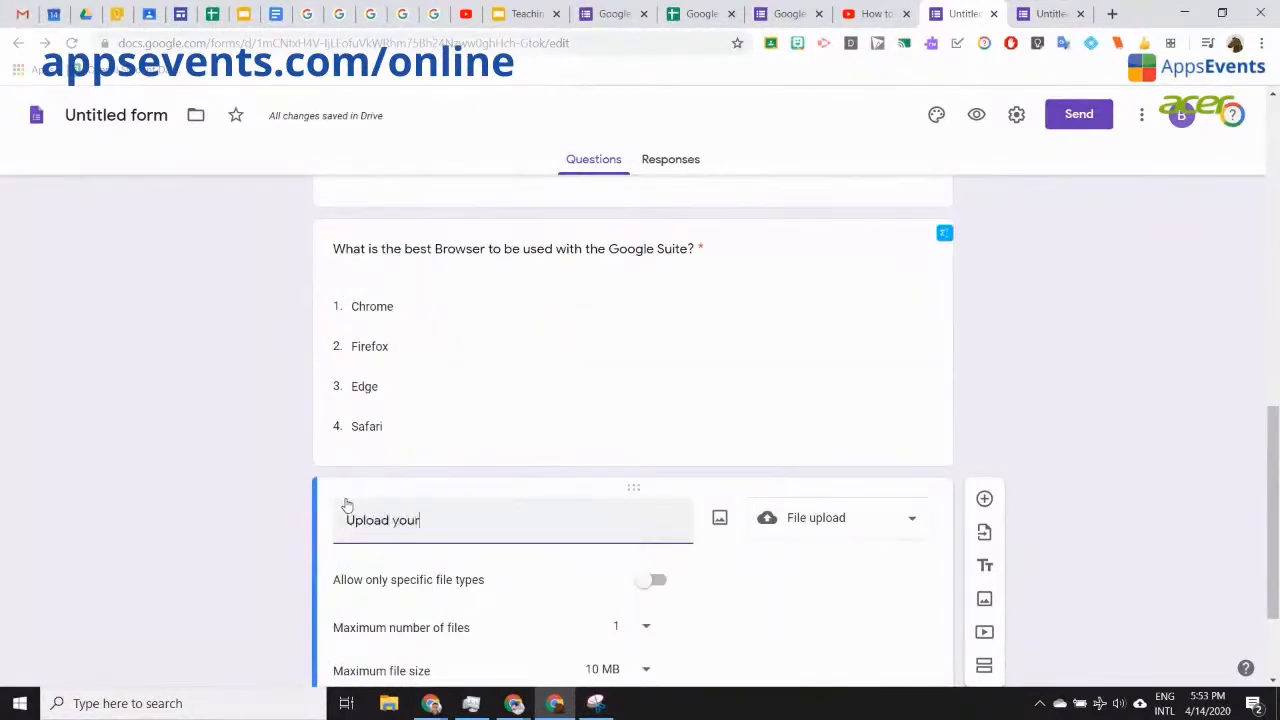
{"action": "type", "text": " file"}
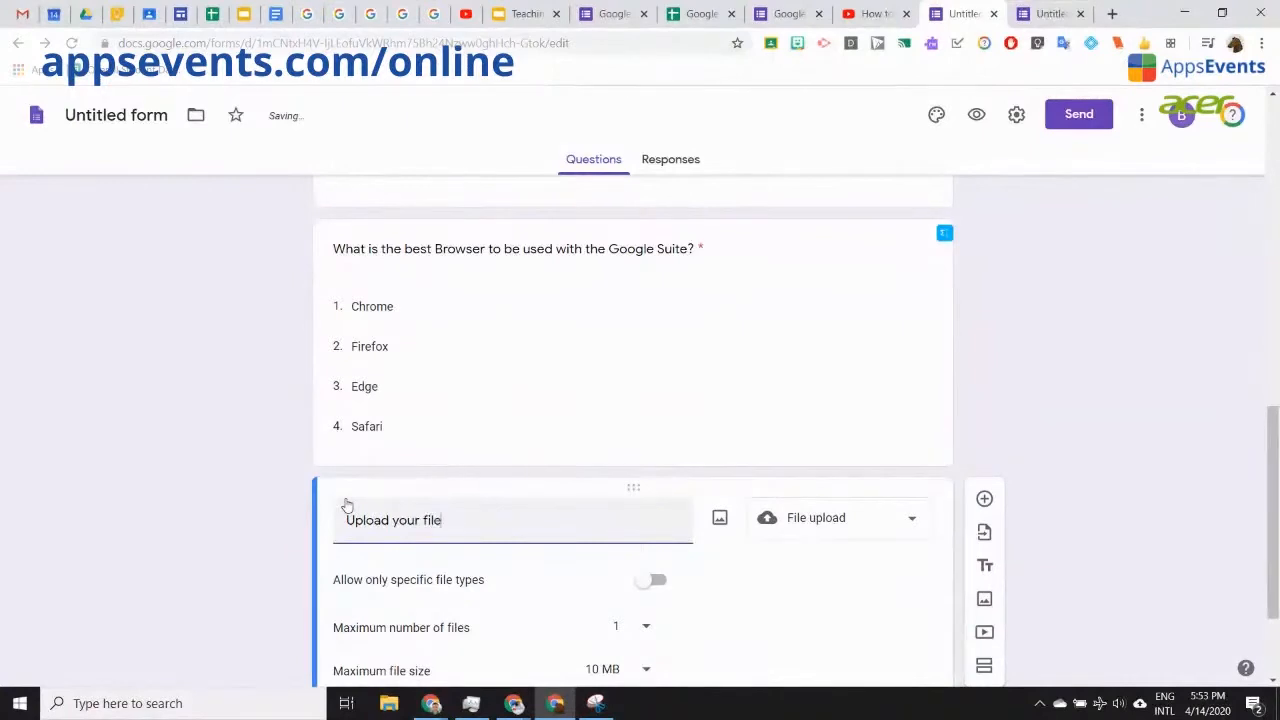
{"action": "type", "text": "s here"}
{"action": "scroll", "coordinate": [1160, 317], "scroll_direction": "down", "scroll_amount": 2}
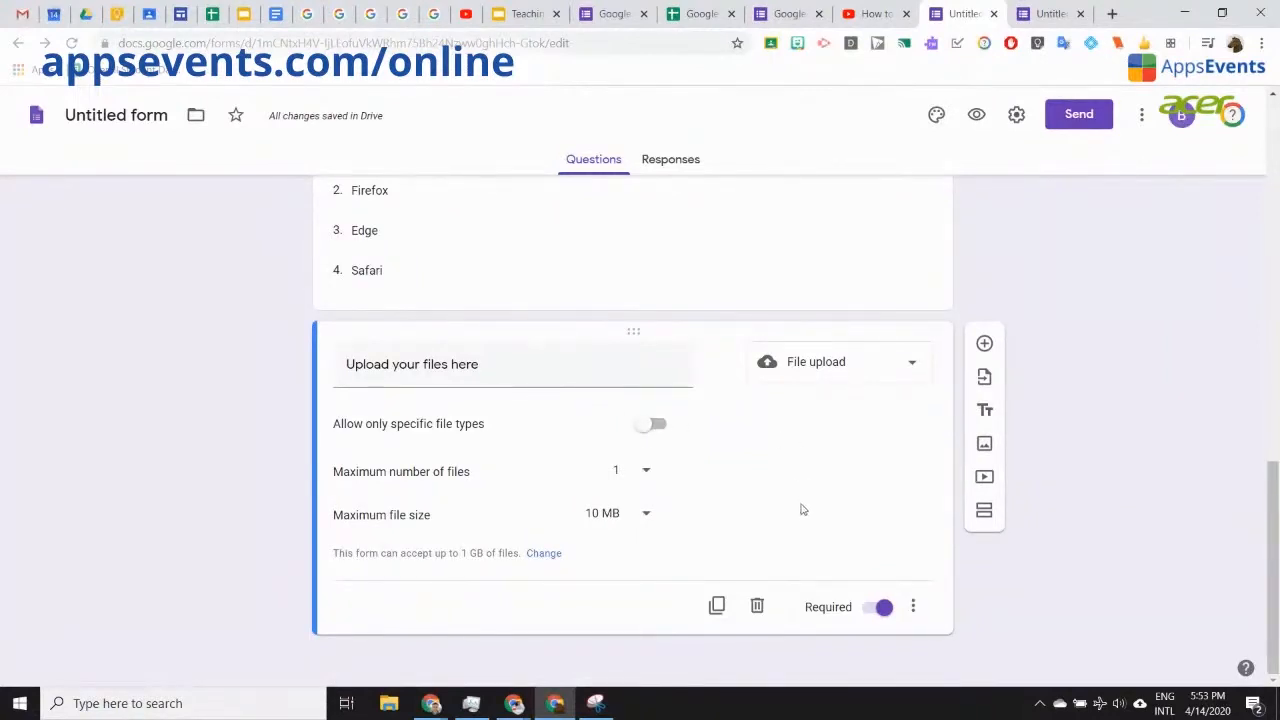
{"action": "left_click", "coordinate": [910, 366]}
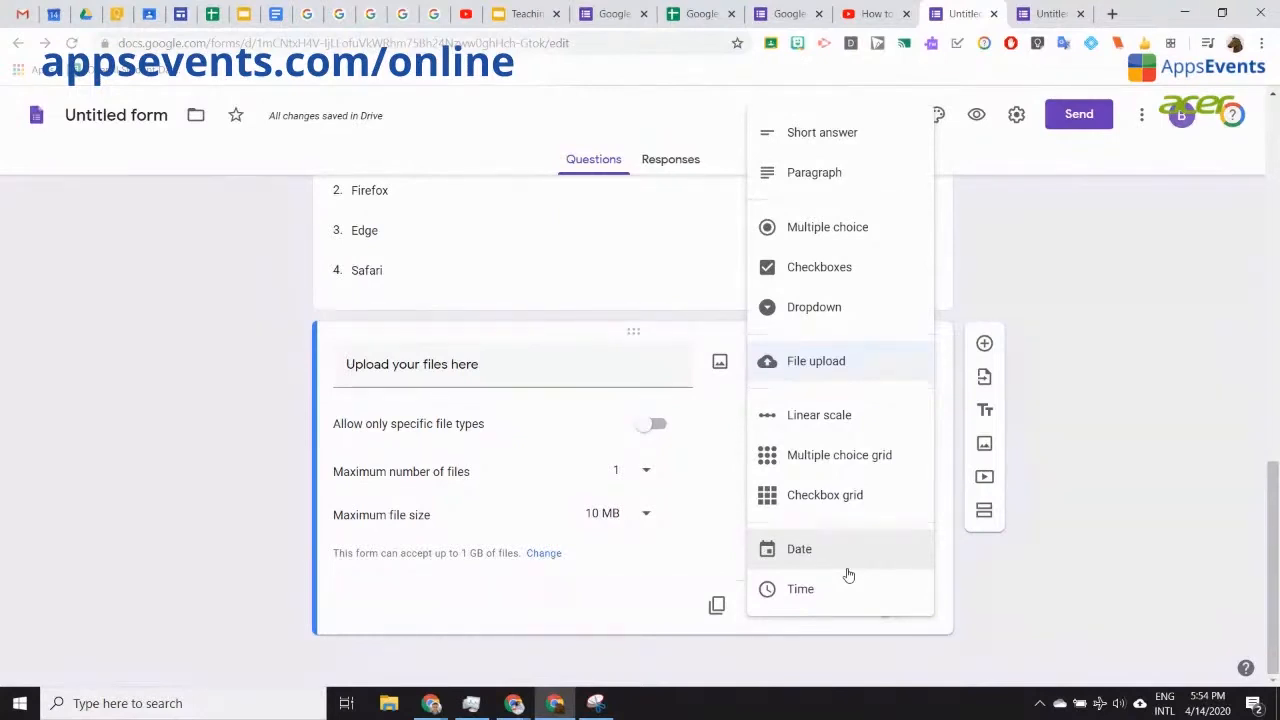
{"action": "left_click", "coordinate": [1059, 303]}
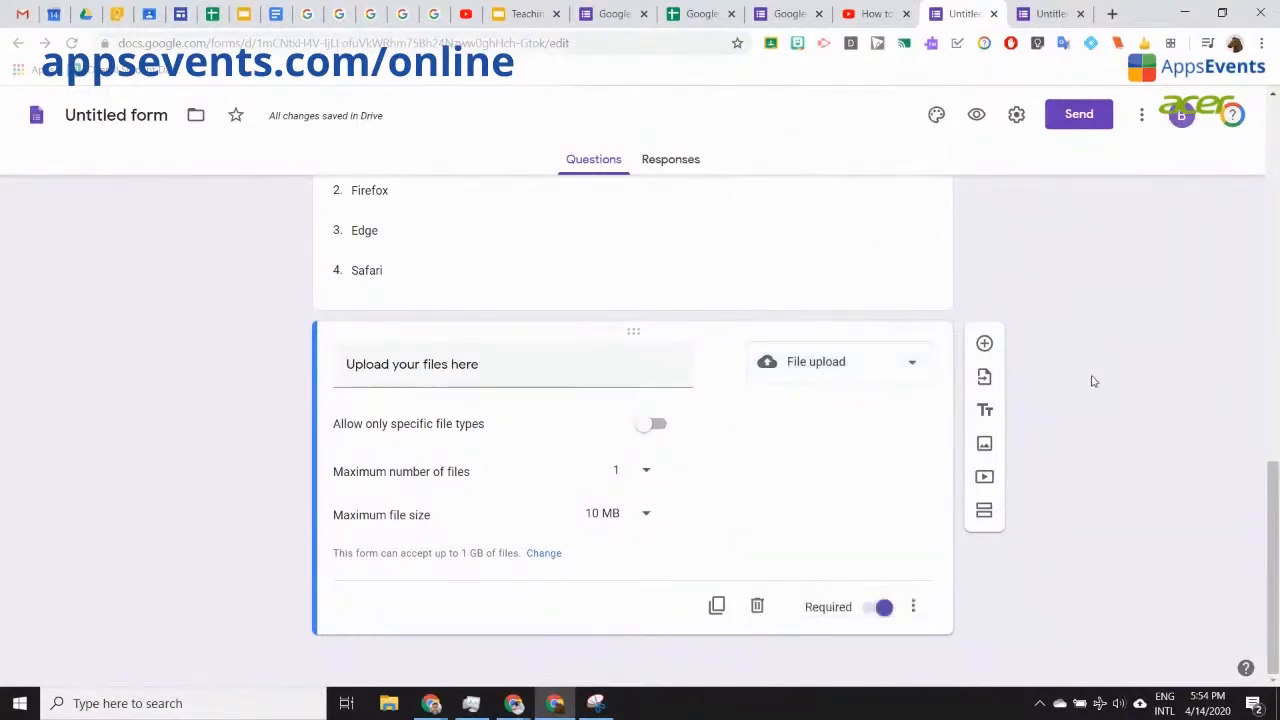
{"action": "scroll", "coordinate": [1090, 378], "scroll_direction": "up", "scroll_amount": 15}
{"action": "scroll", "coordinate": [1095, 389], "scroll_direction": "down", "scroll_amount": 5}
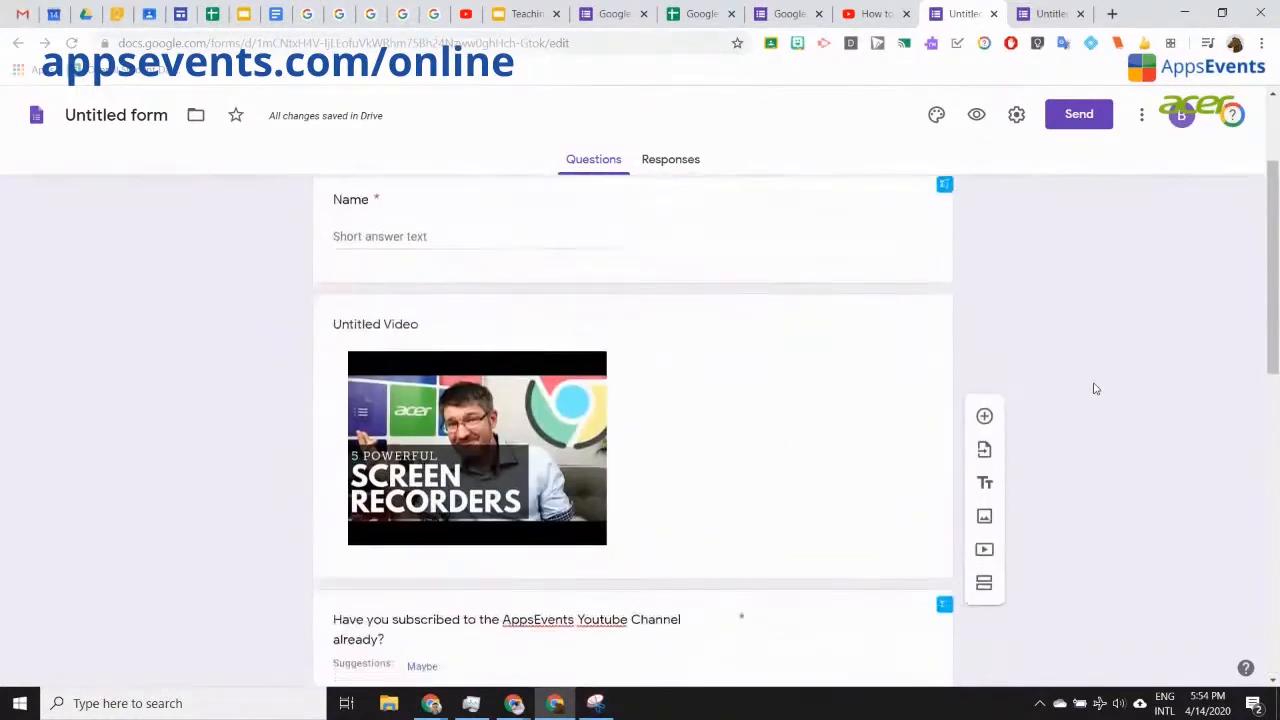
{"action": "scroll", "coordinate": [1095, 389], "scroll_direction": "up", "scroll_amount": 4}
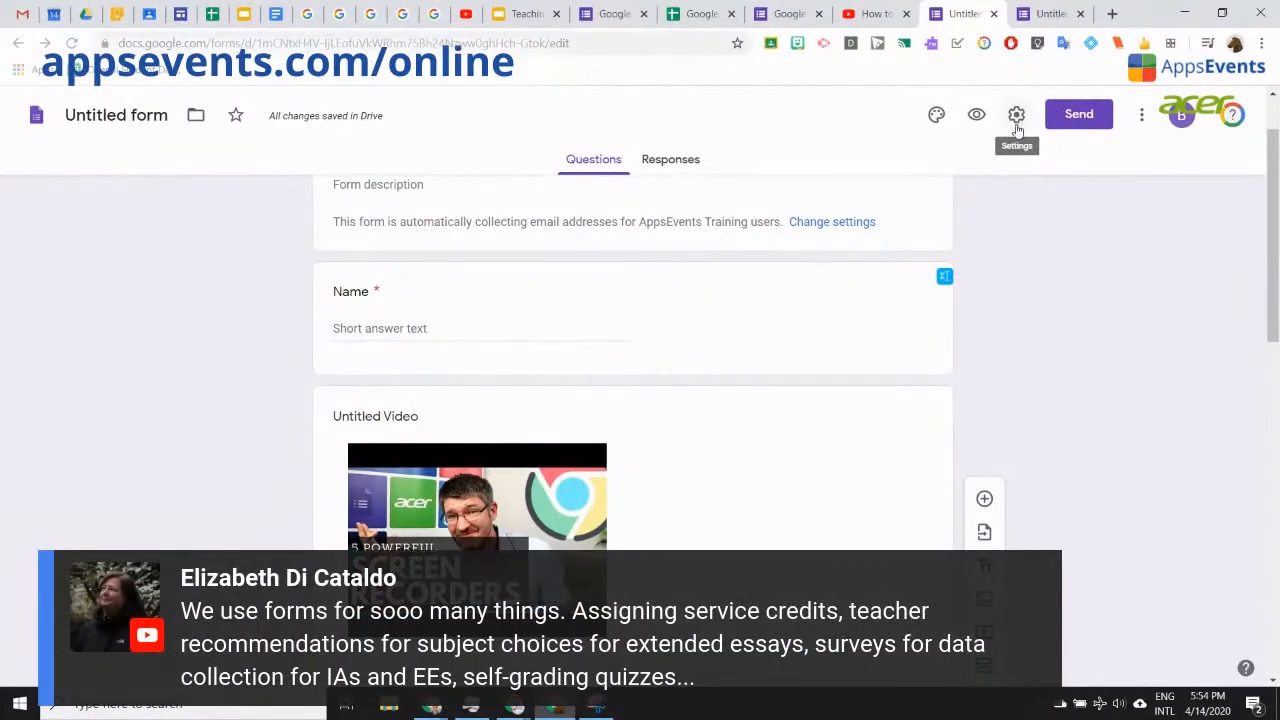
Step: Go to the form's Settings, look through the General options, then switch to Presentation
{"action": "left_click", "coordinate": [1016, 124]}
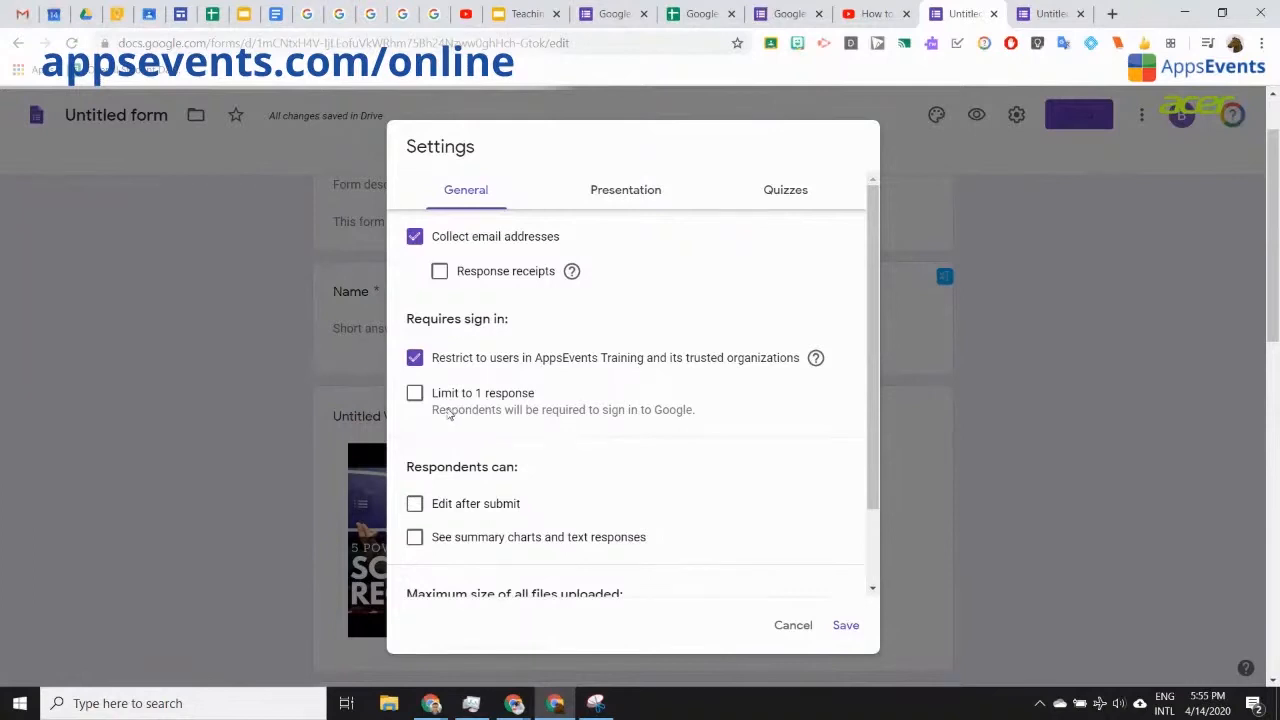
{"action": "scroll", "coordinate": [574, 423], "scroll_direction": "down", "scroll_amount": 1}
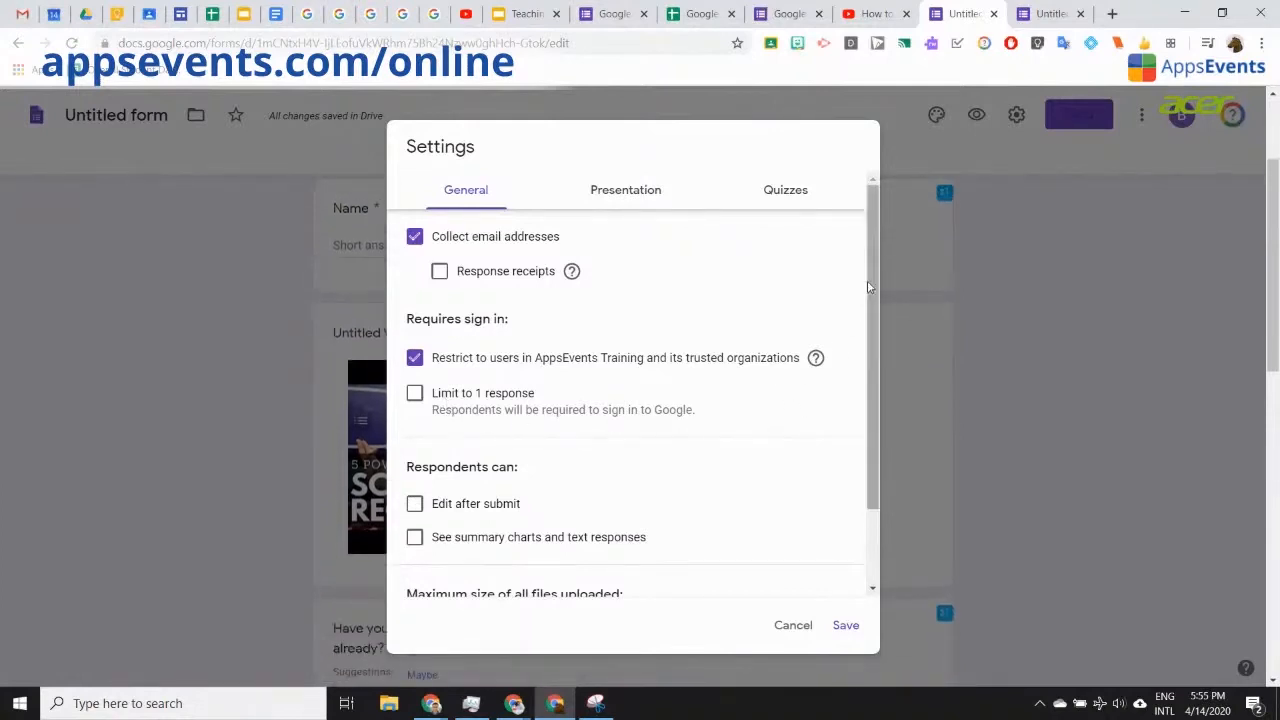
{"action": "left_click_drag", "start_coordinate": [868, 287], "coordinate": [873, 362]}
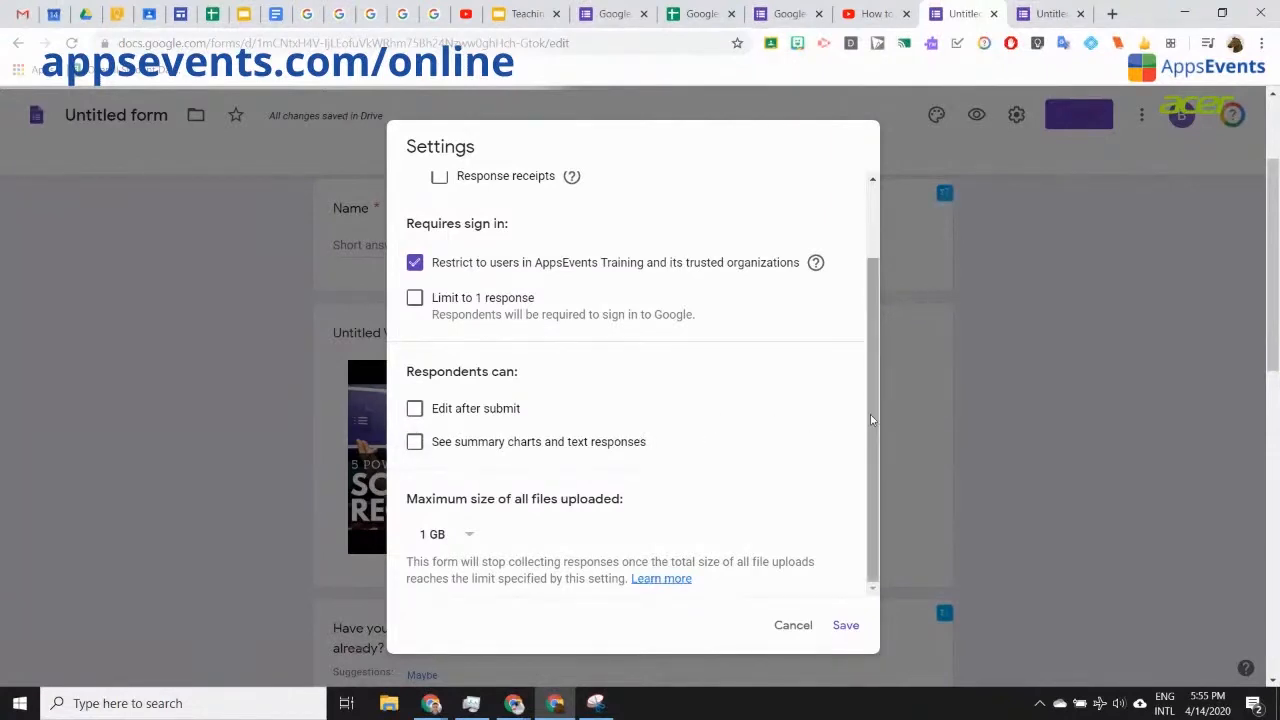
{"action": "scroll", "coordinate": [870, 414], "scroll_direction": "up", "scroll_amount": 2}
{"action": "left_click", "coordinate": [626, 199]}
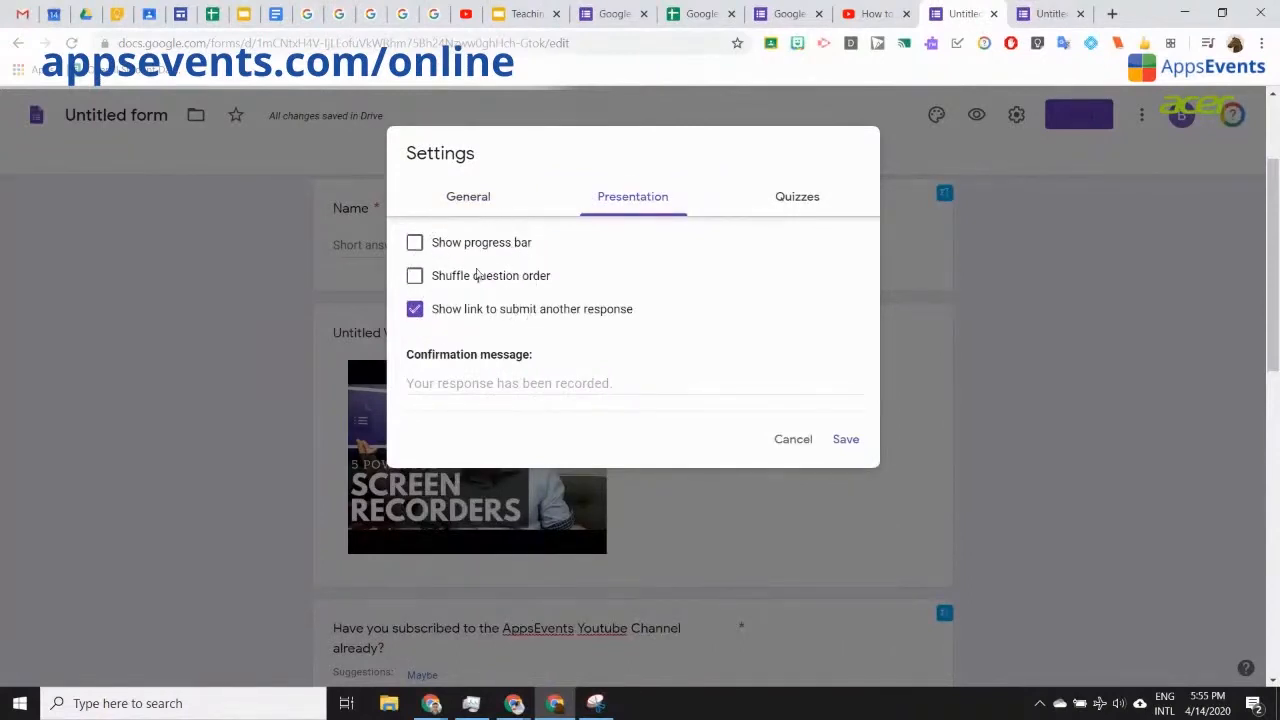
Step: Turn on Shuffle question order and move to the Quizzes settings
{"action": "left_click", "coordinate": [415, 279]}
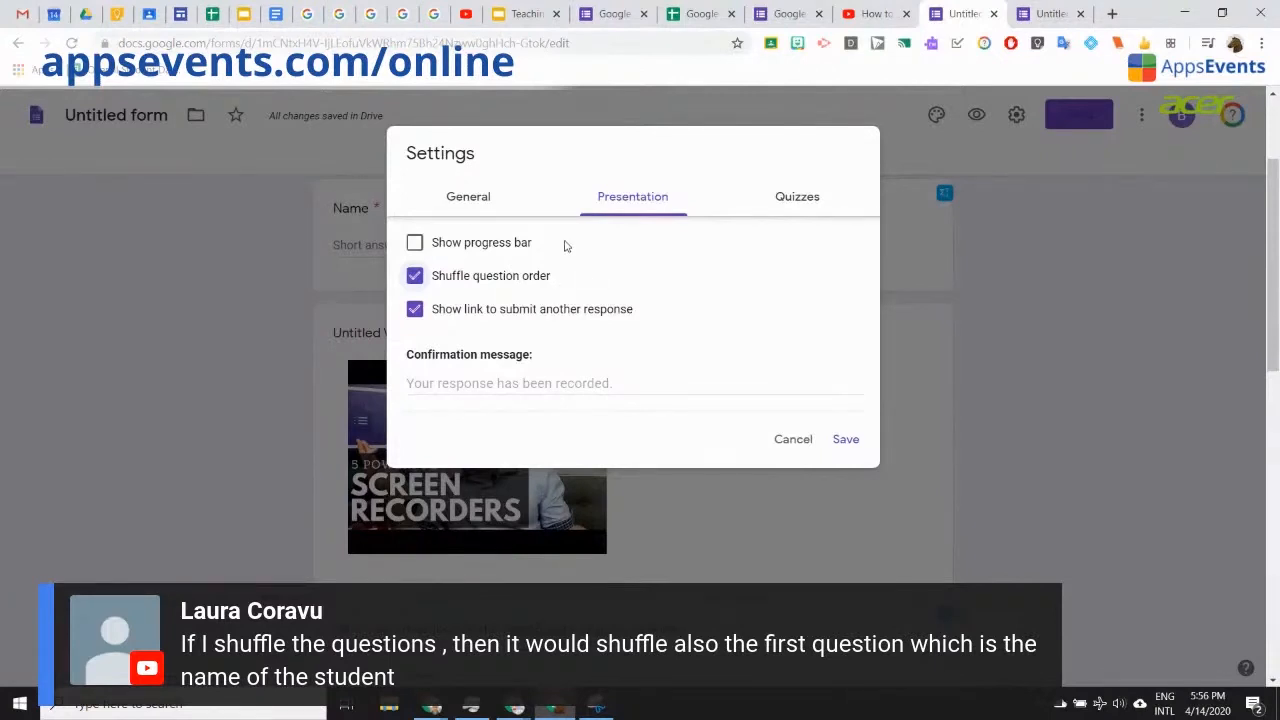
{"action": "left_click", "coordinate": [790, 197]}
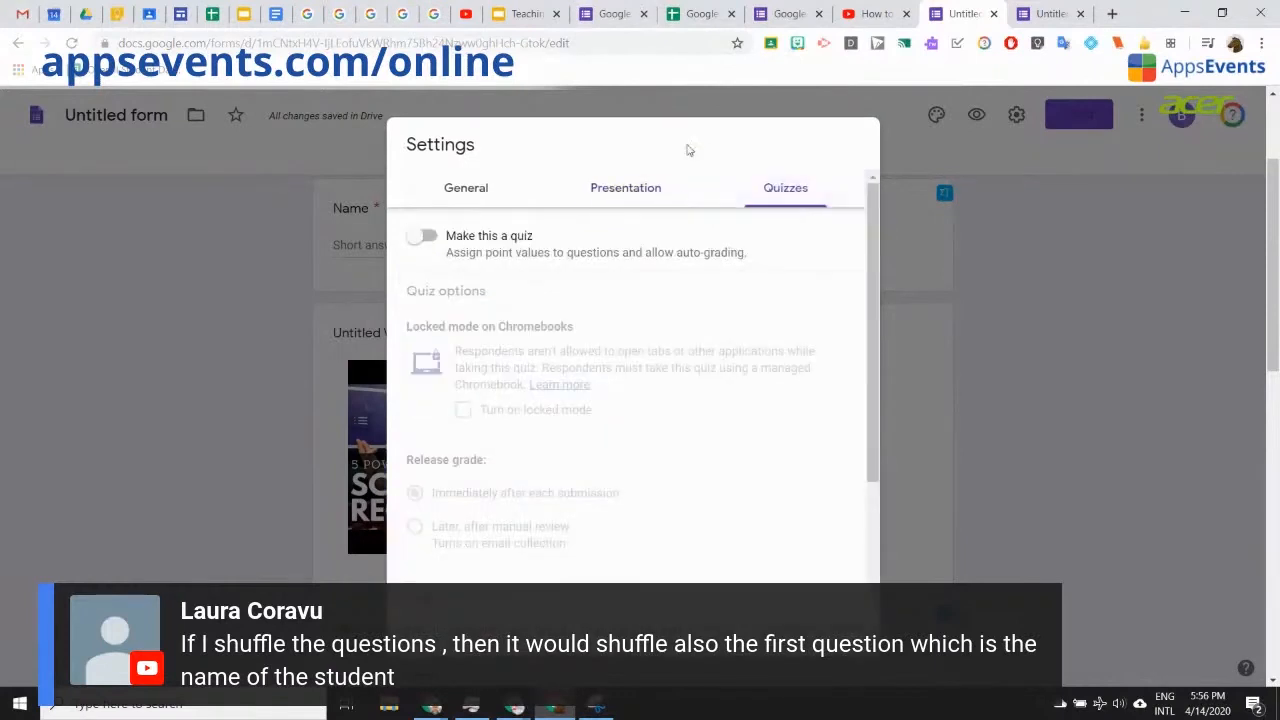
Step: Turn on Make this a quiz, leave locked mode off, release grades after manual review, and save
{"action": "left_click", "coordinate": [426, 236]}
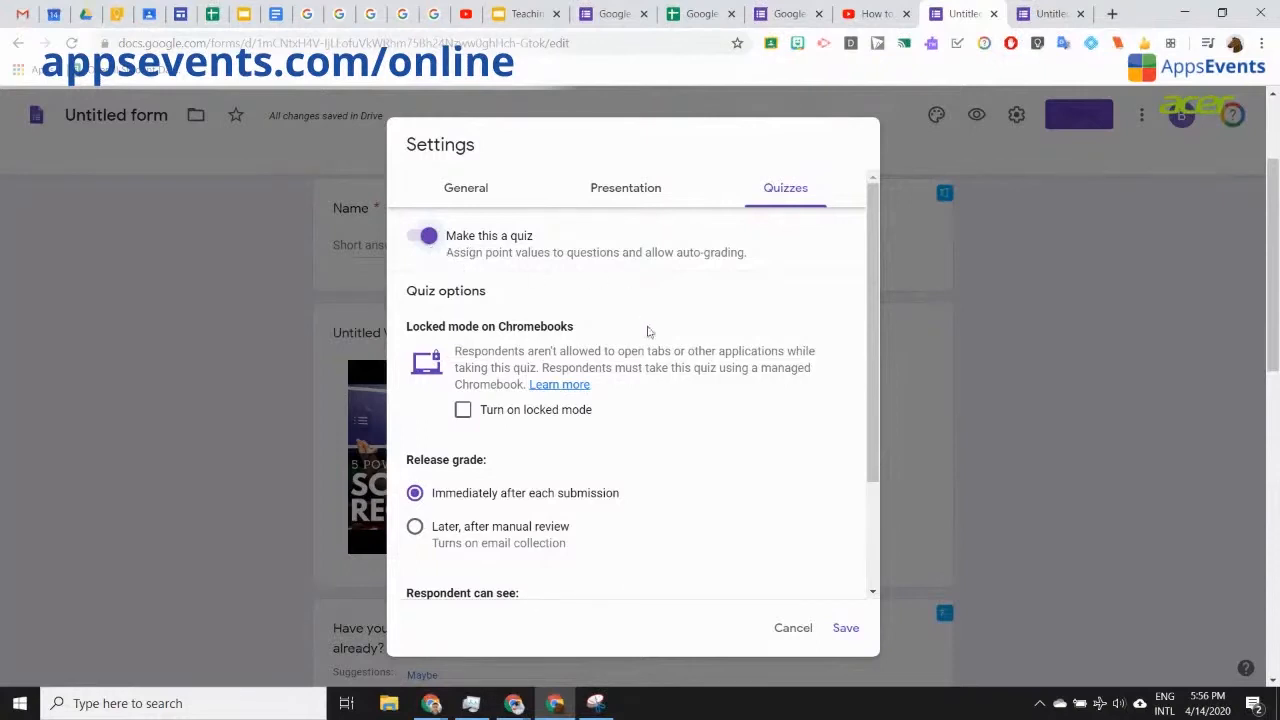
{"action": "left_click", "coordinate": [464, 412]}
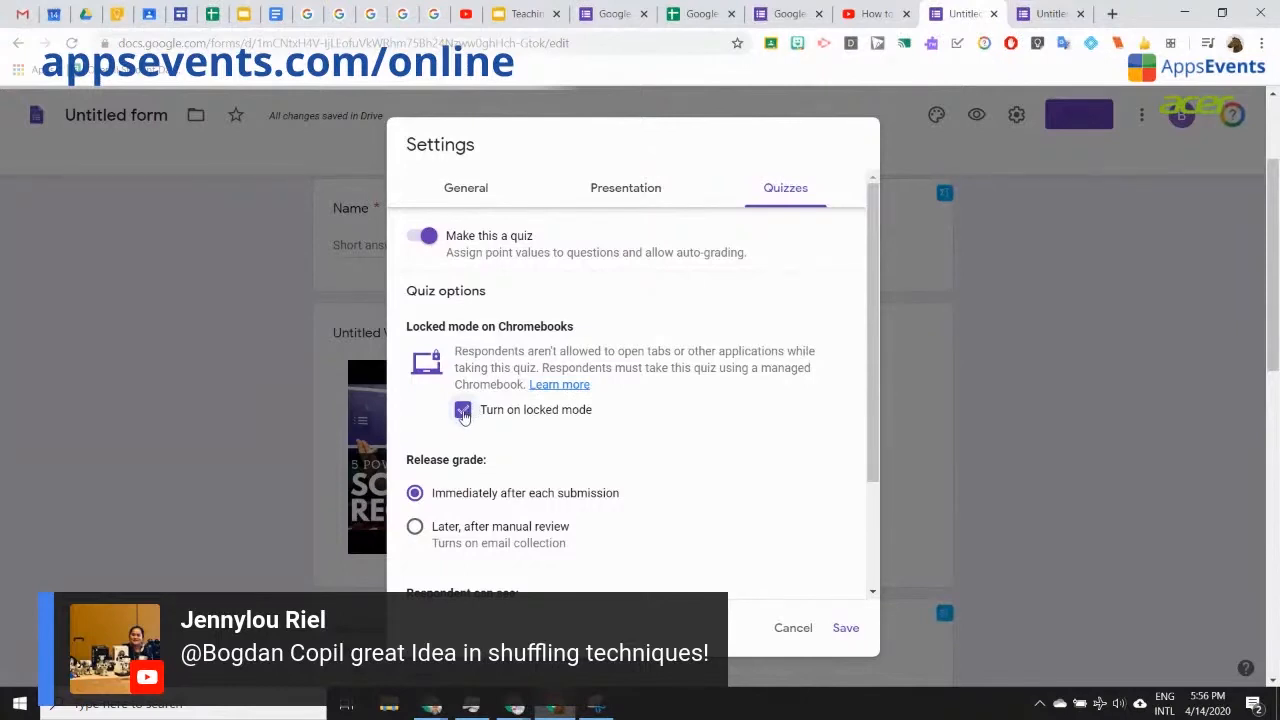
{"action": "left_click", "coordinate": [463, 411]}
{"action": "scroll", "coordinate": [565, 482], "scroll_direction": "down", "scroll_amount": 2}
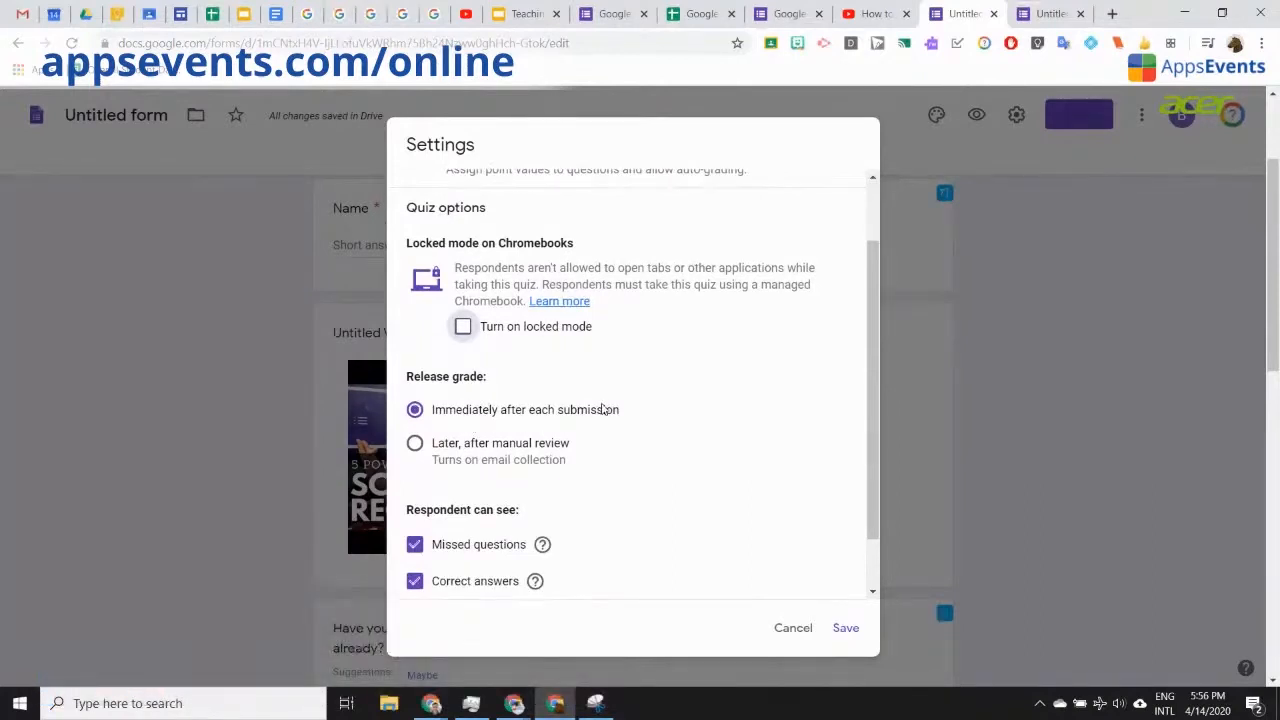
{"action": "left_click", "coordinate": [416, 445]}
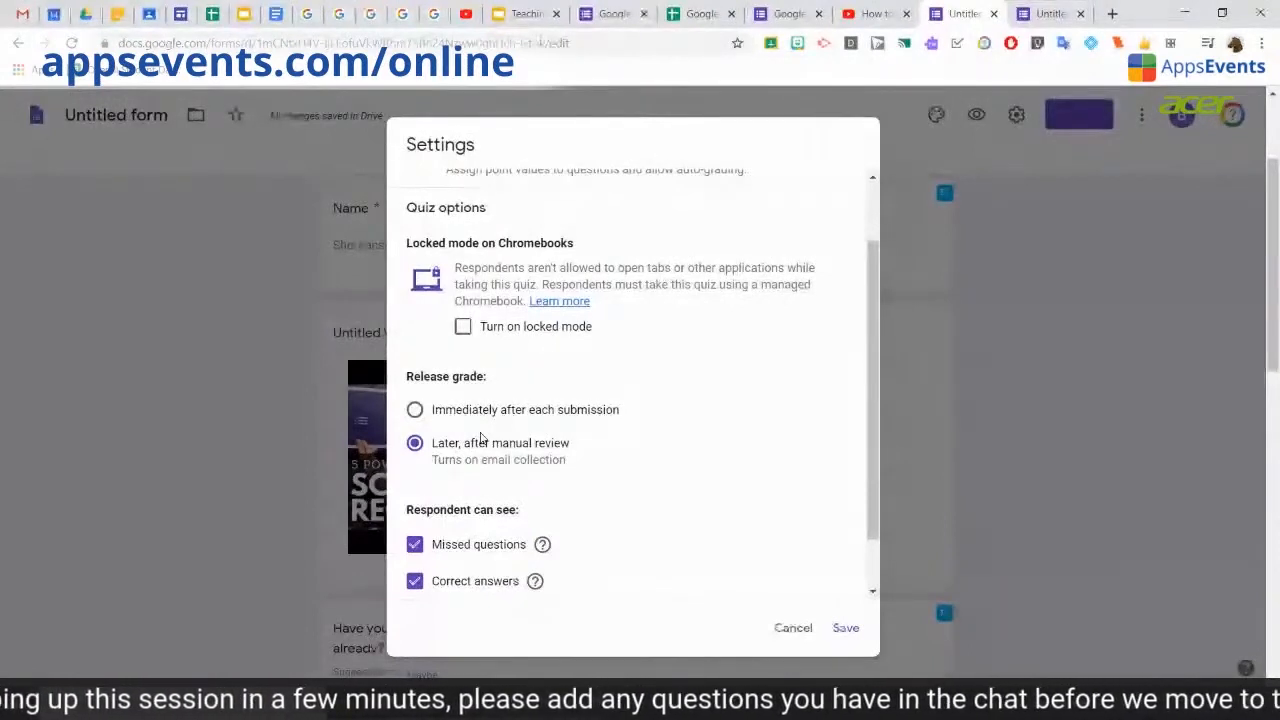
{"action": "scroll", "coordinate": [566, 420], "scroll_direction": "down", "scroll_amount": 5}
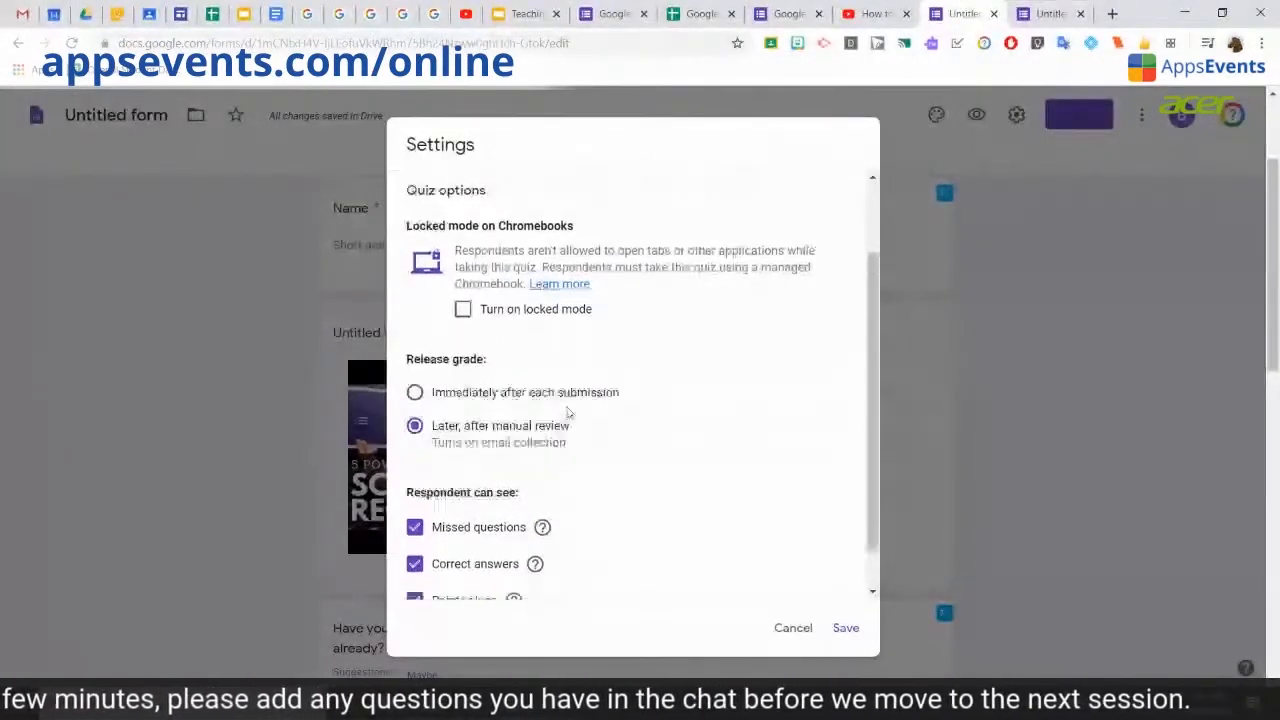
{"action": "scroll", "coordinate": [597, 433], "scroll_direction": "up", "scroll_amount": 3}
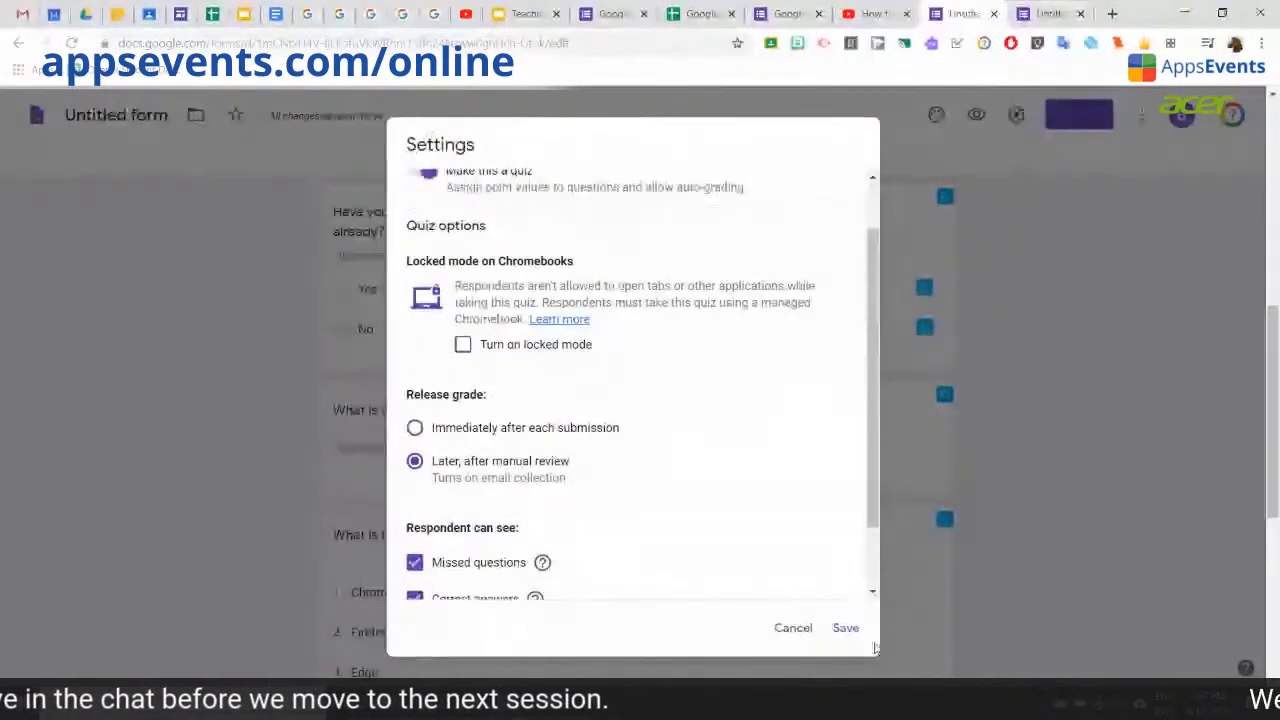
{"action": "left_click", "coordinate": [846, 628]}
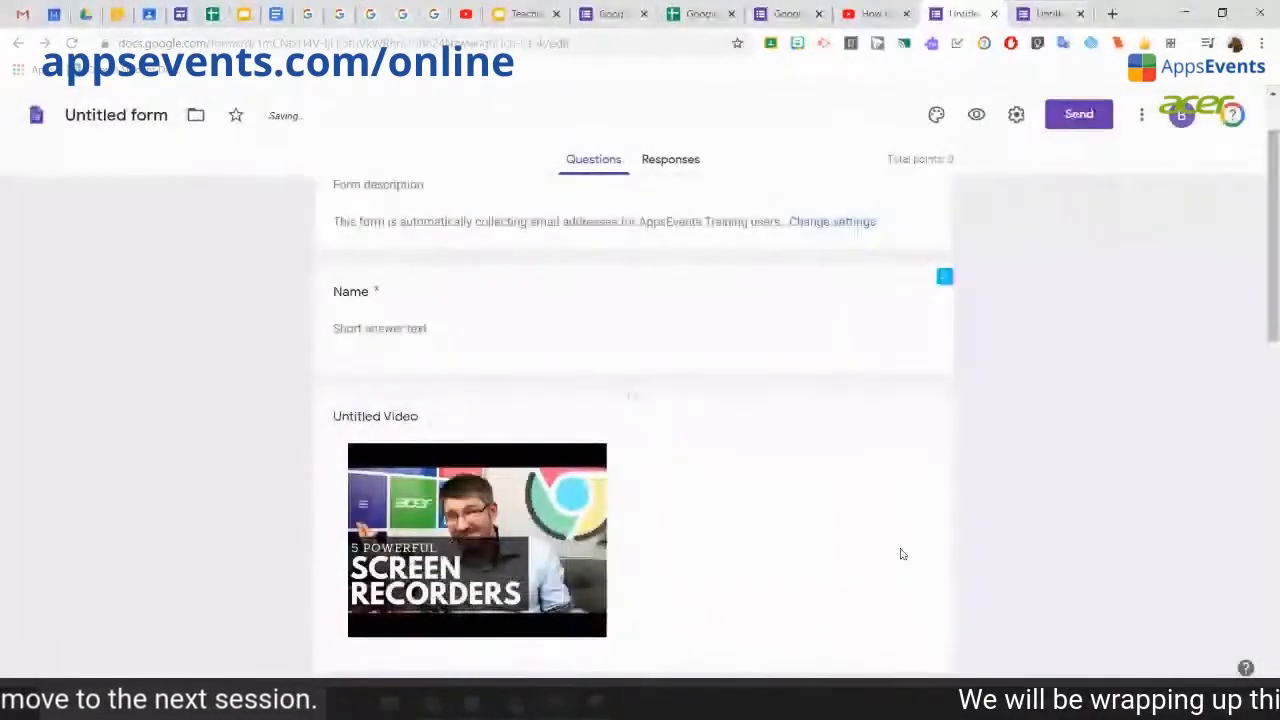
Step: In the subscription question's answer key, set 10 points and mark Yes as correct
{"action": "scroll", "coordinate": [900, 552], "scroll_direction": "down", "scroll_amount": 2}
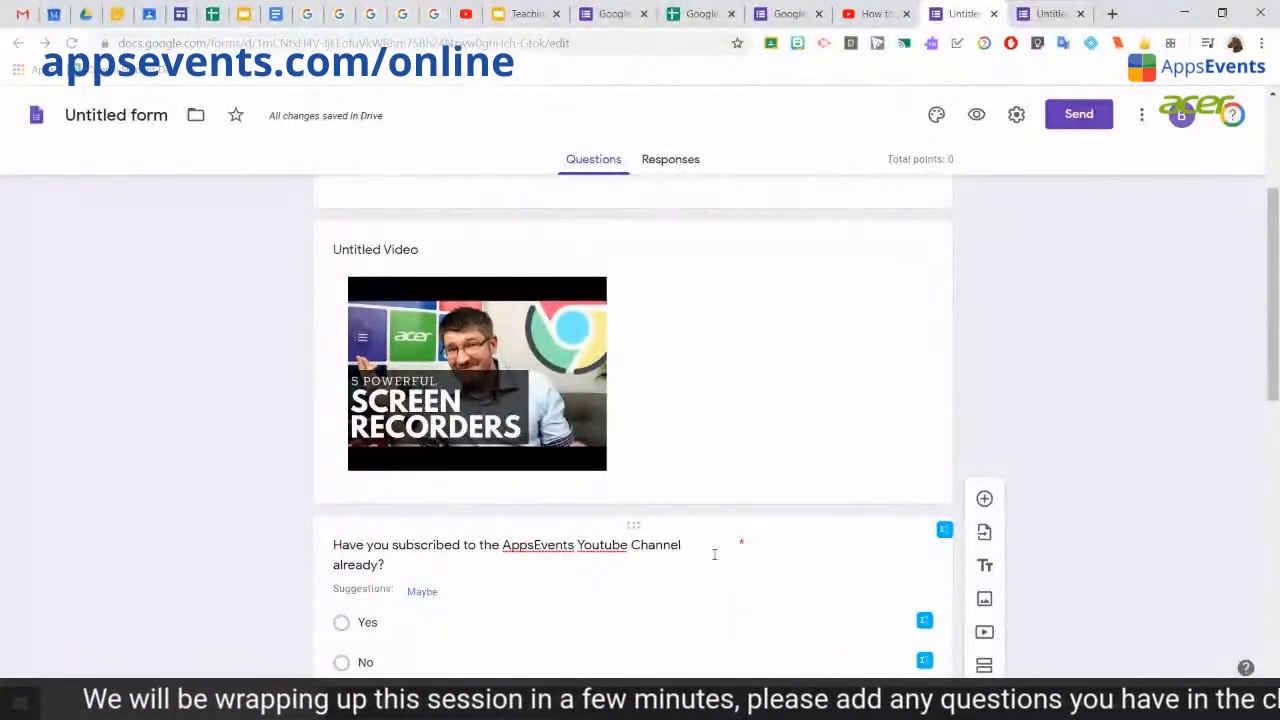
{"action": "scroll", "coordinate": [715, 548], "scroll_direction": "down", "scroll_amount": 3}
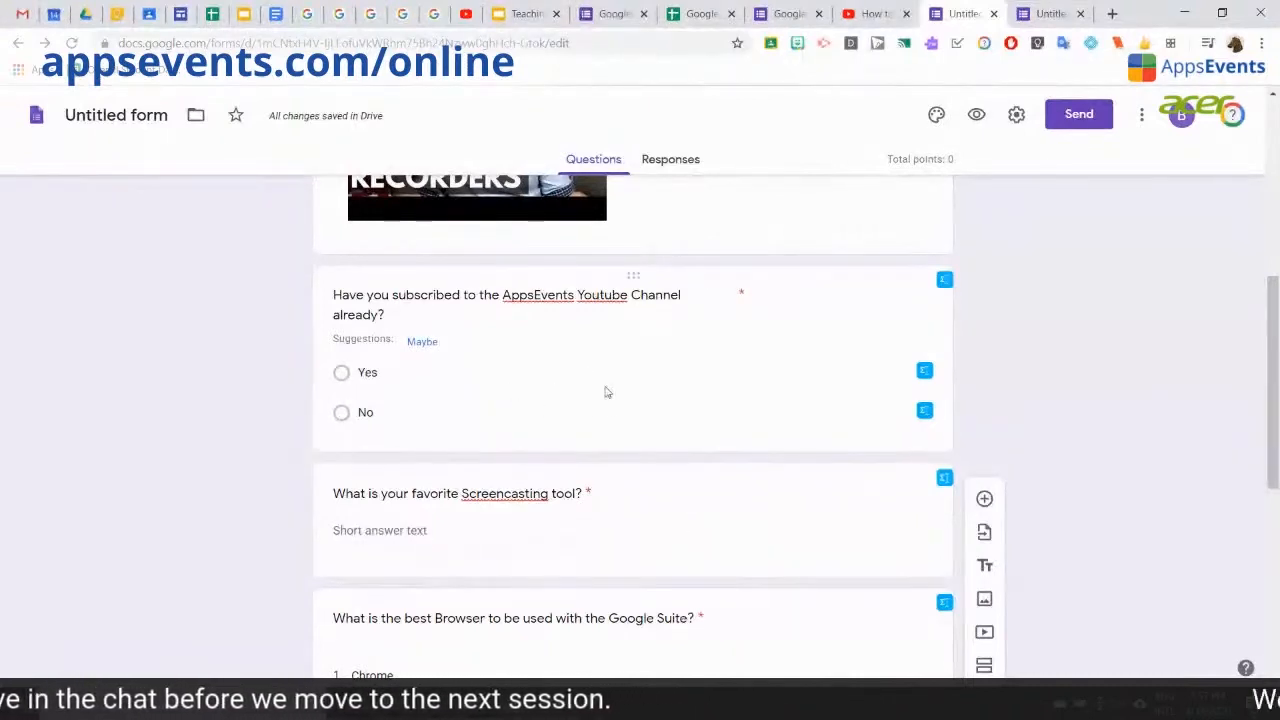
{"action": "left_click", "coordinate": [510, 362]}
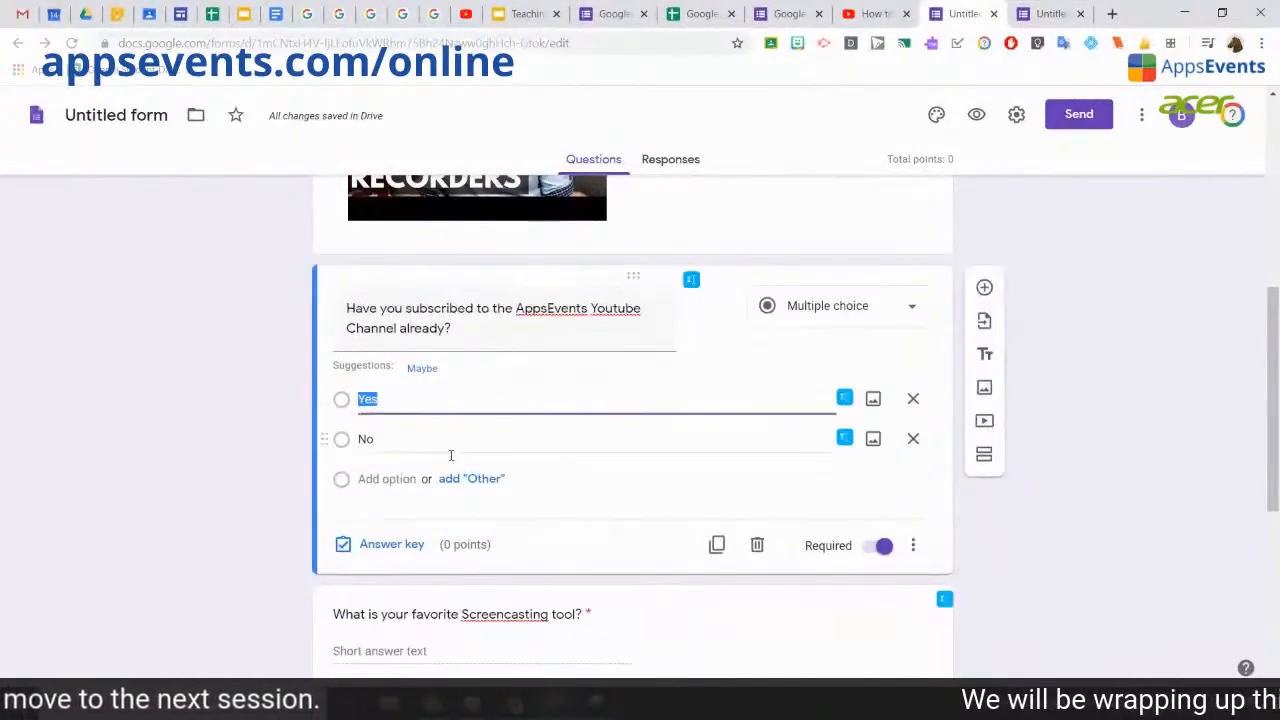
{"action": "left_click", "coordinate": [365, 545]}
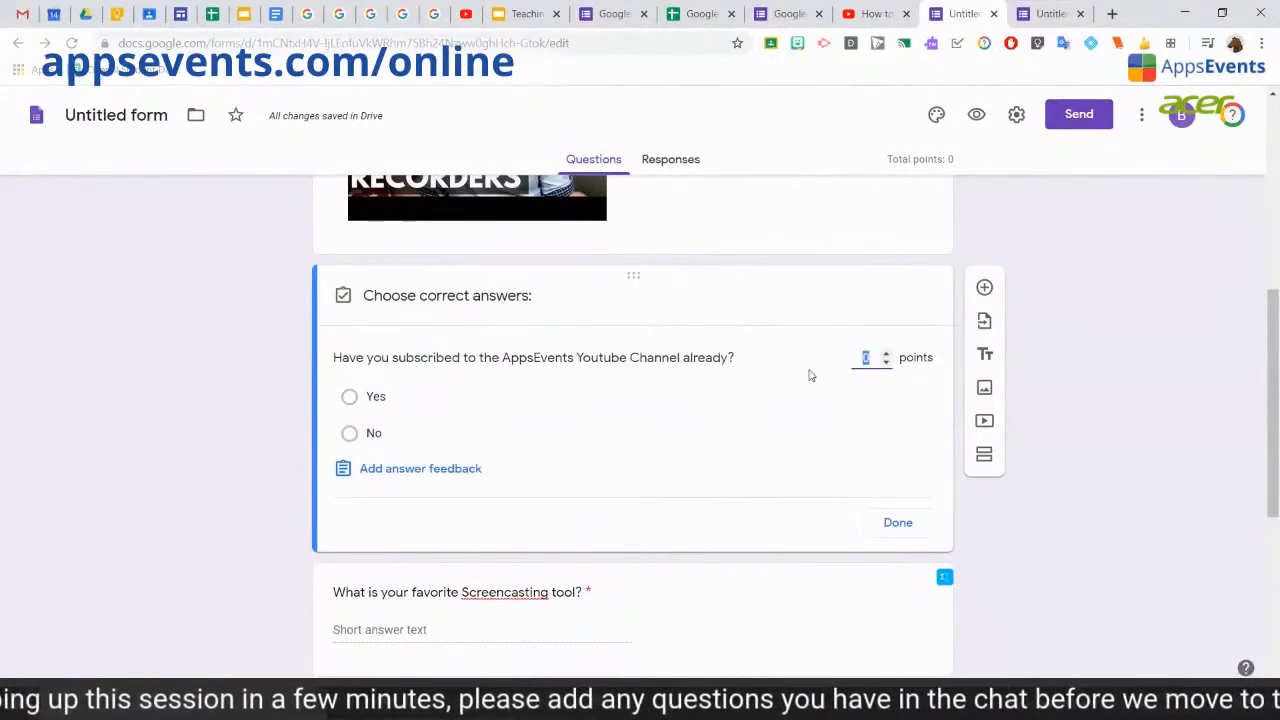
{"action": "double_click", "coordinate": [866, 357]}
{"action": "type", "text": "10"}
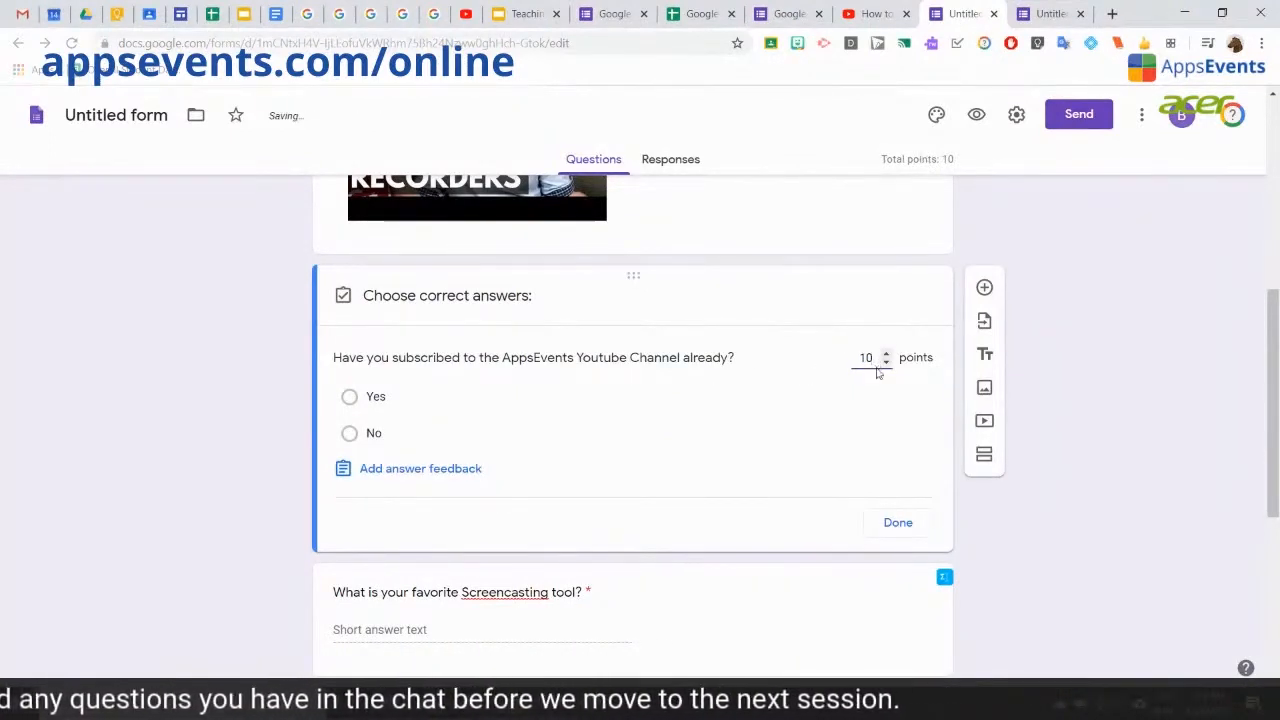
{"action": "left_click", "coordinate": [350, 398]}
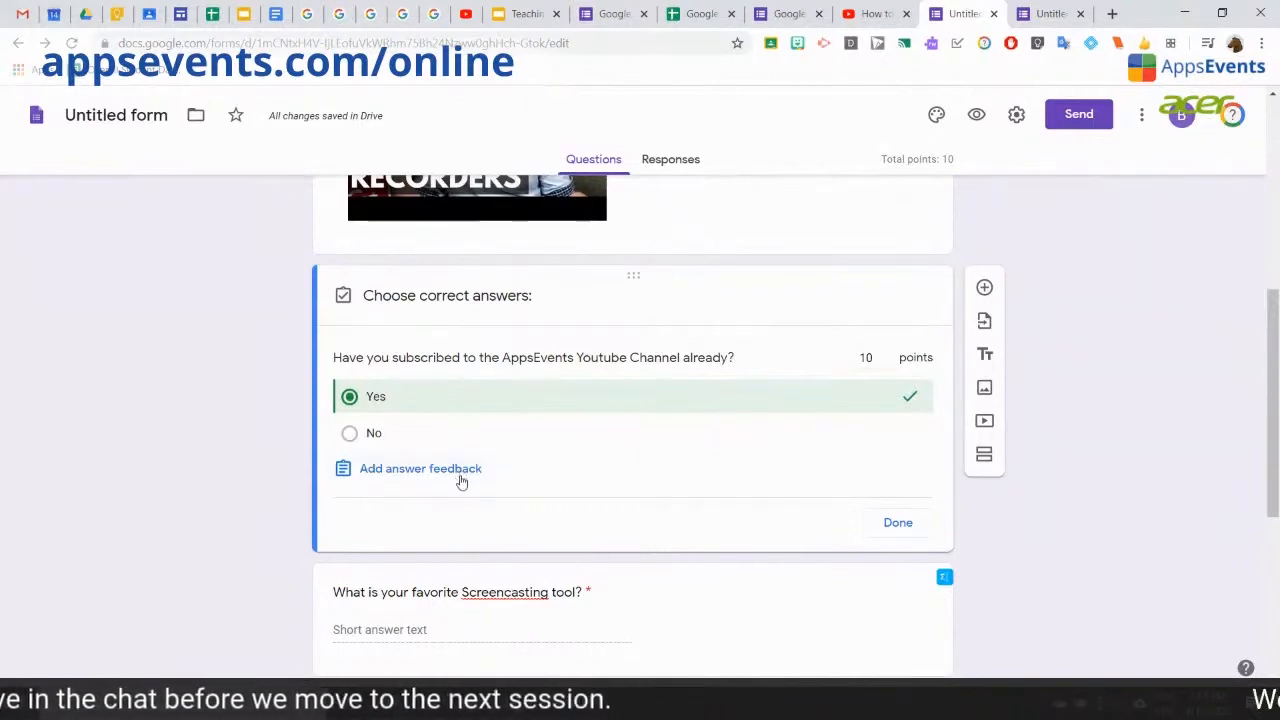
Step: Write 'Subscribe now!' as incorrect-answer feedback, linked to the AppsEvents YouTube channel URL
{"action": "left_click", "coordinate": [404, 479]}
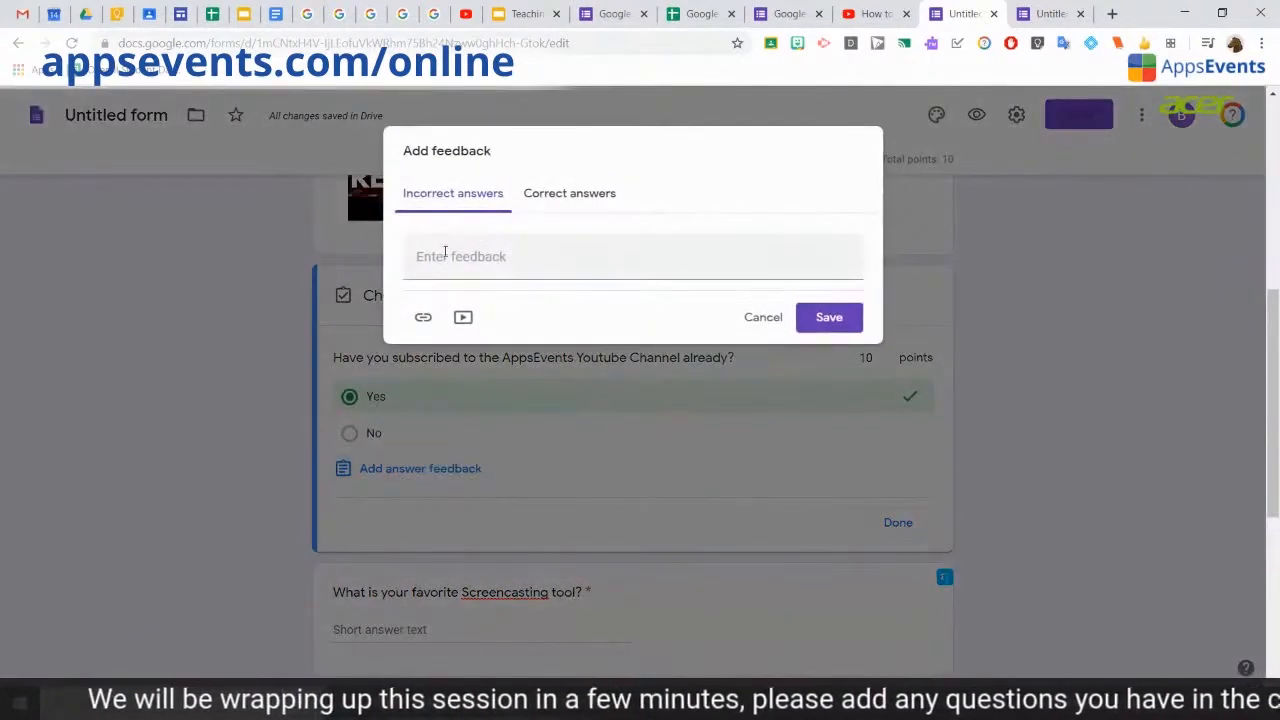
{"action": "left_click", "coordinate": [457, 260]}
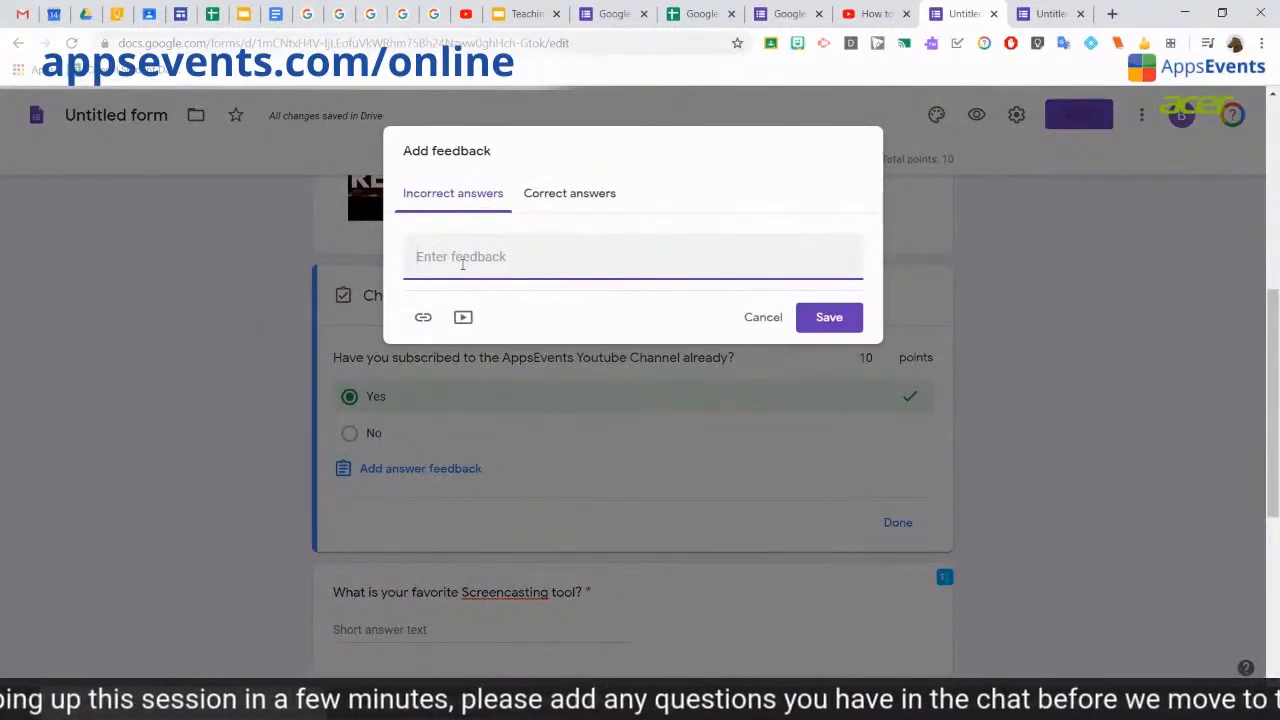
{"action": "left_click", "coordinate": [870, 13]}
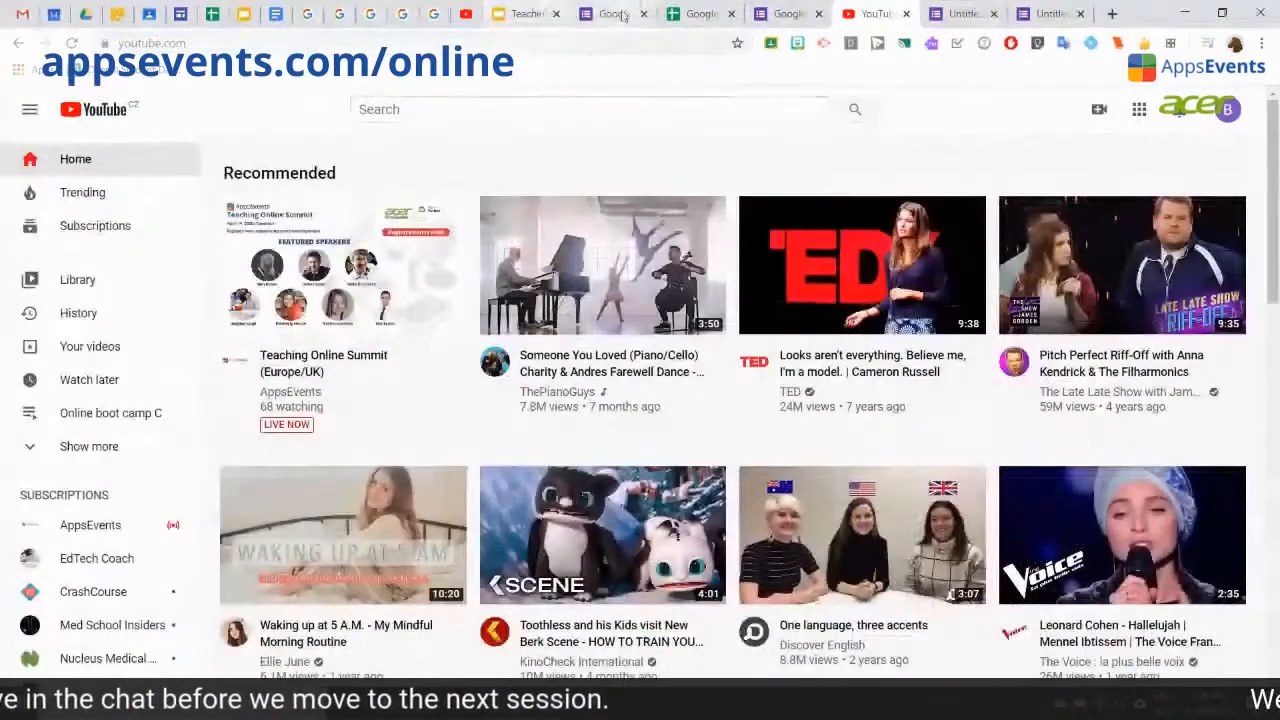
{"action": "left_click", "coordinate": [1045, 12]}
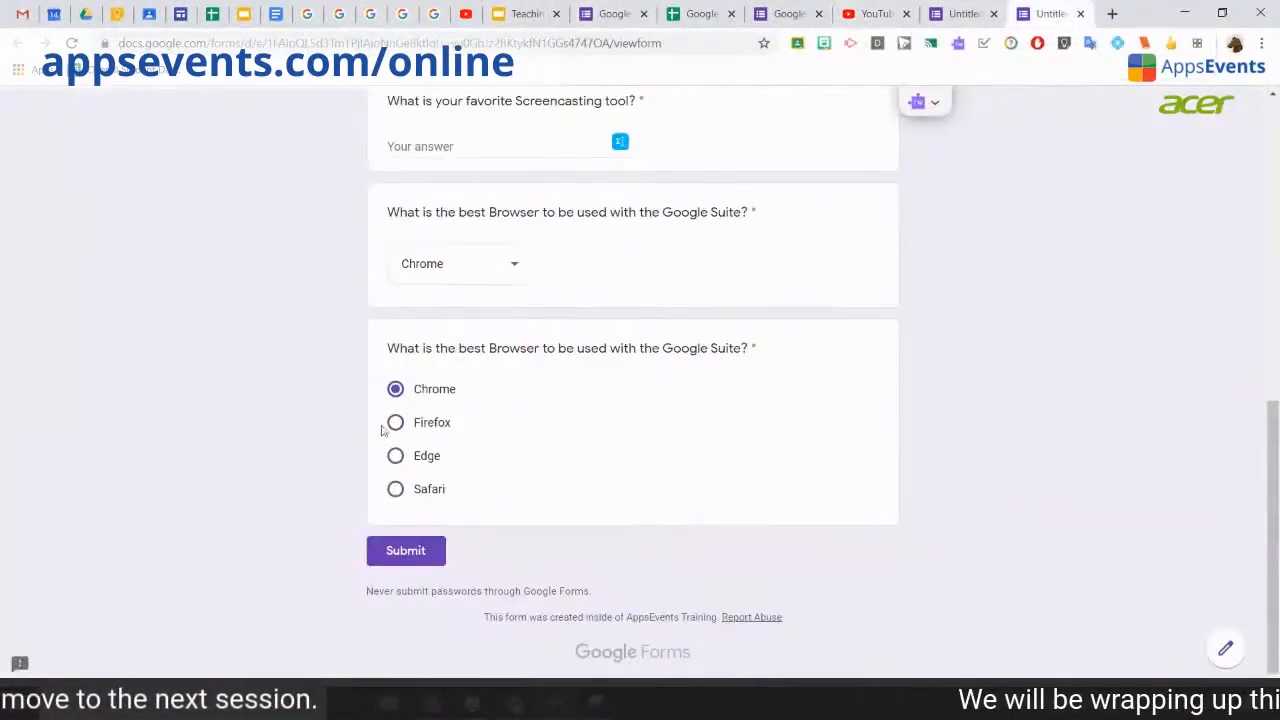
{"action": "left_click", "coordinate": [962, 13]}
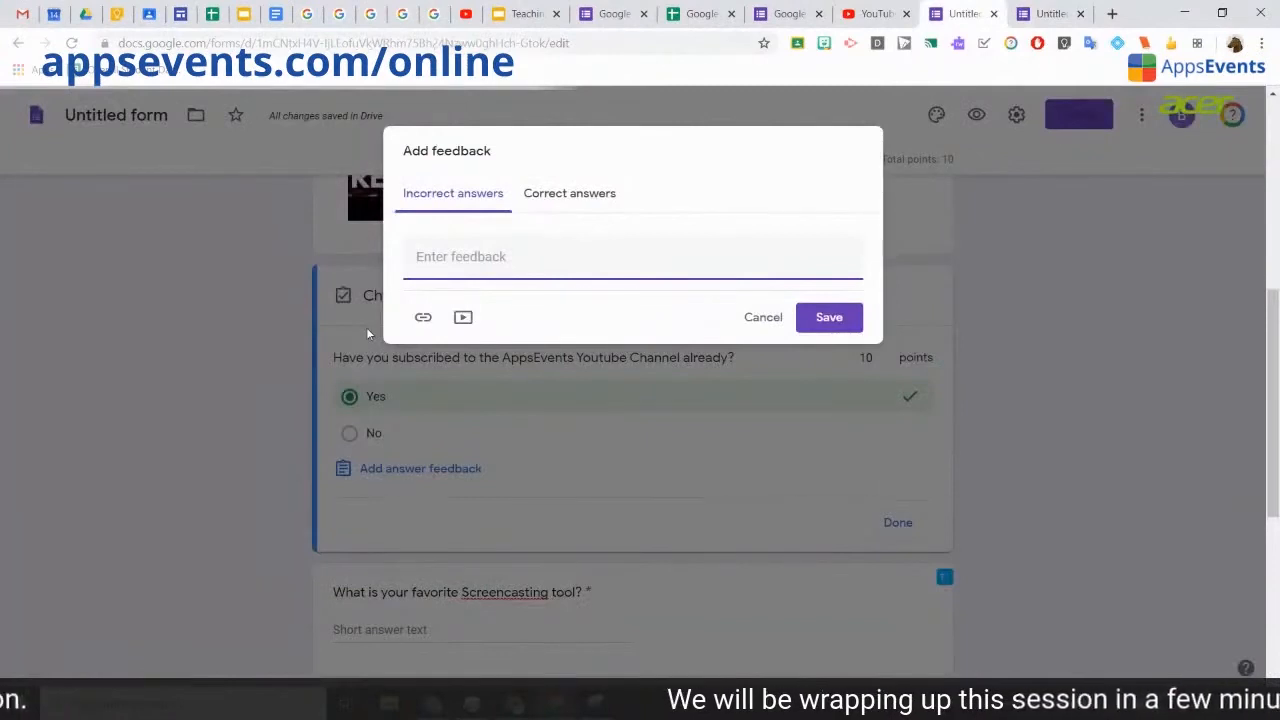
{"action": "type", "text": "Subscribe no"}
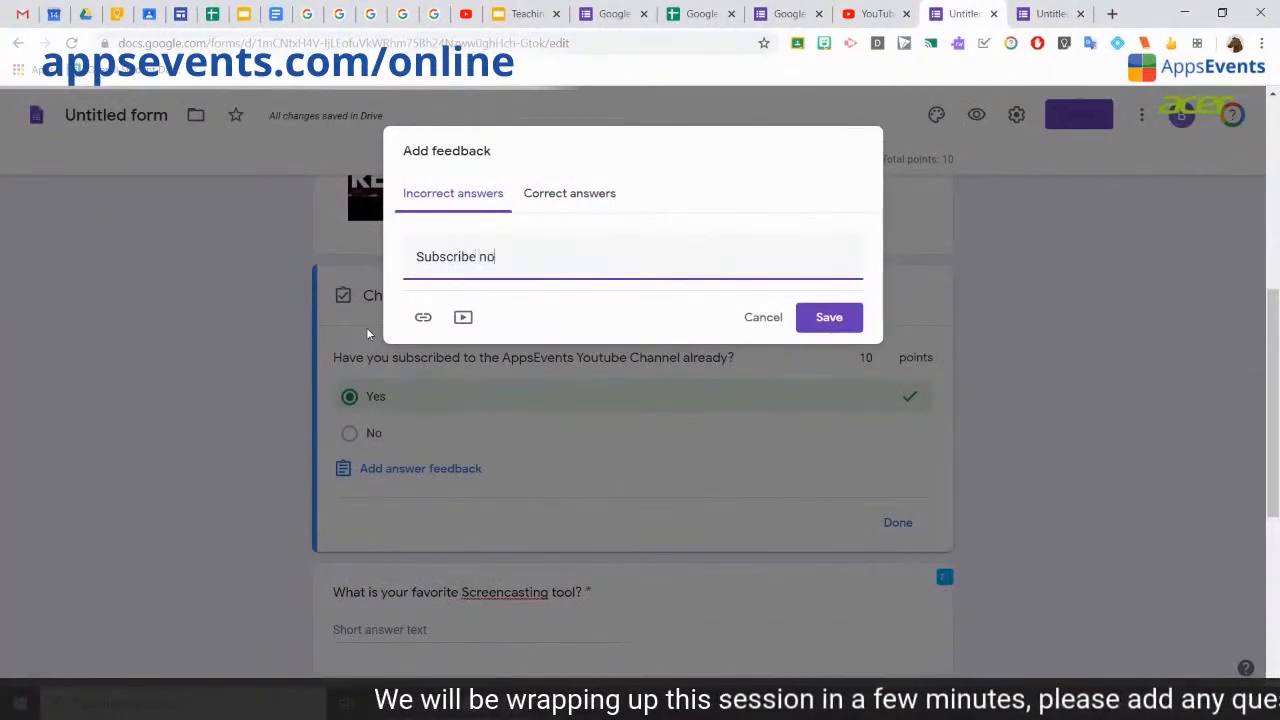
{"action": "type", "text": "w!"}
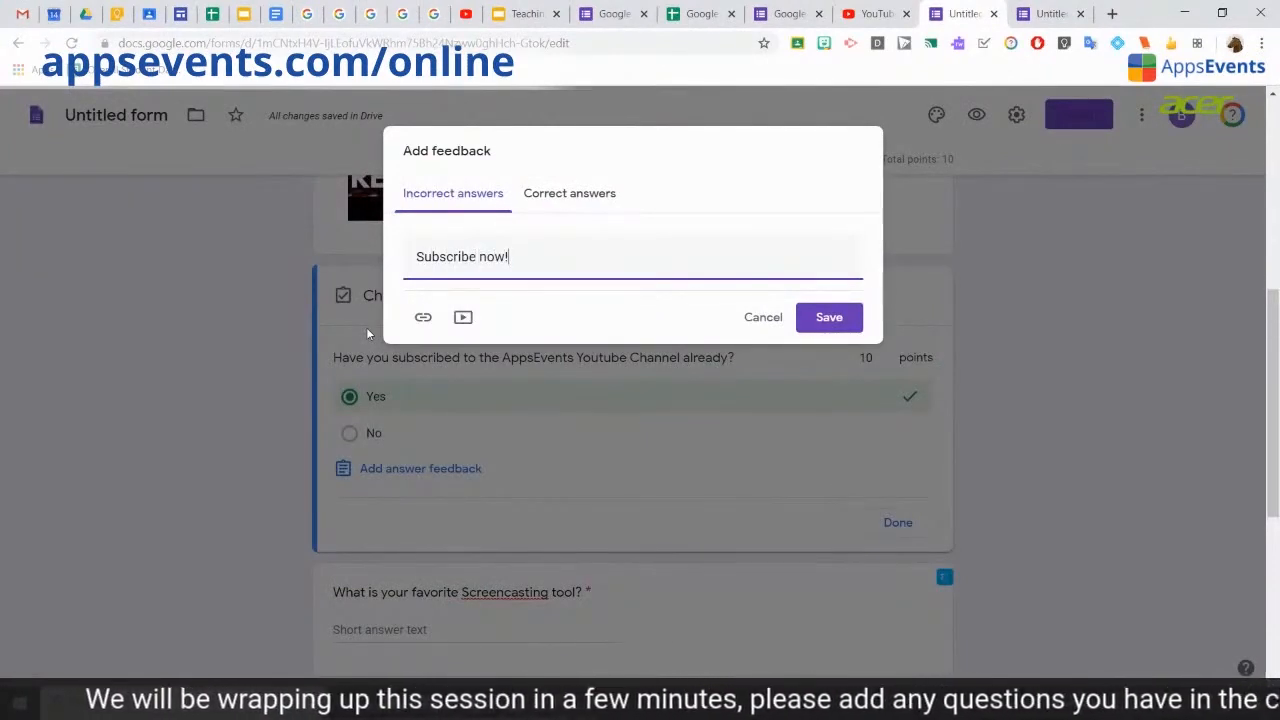
{"action": "left_click", "coordinate": [874, 14]}
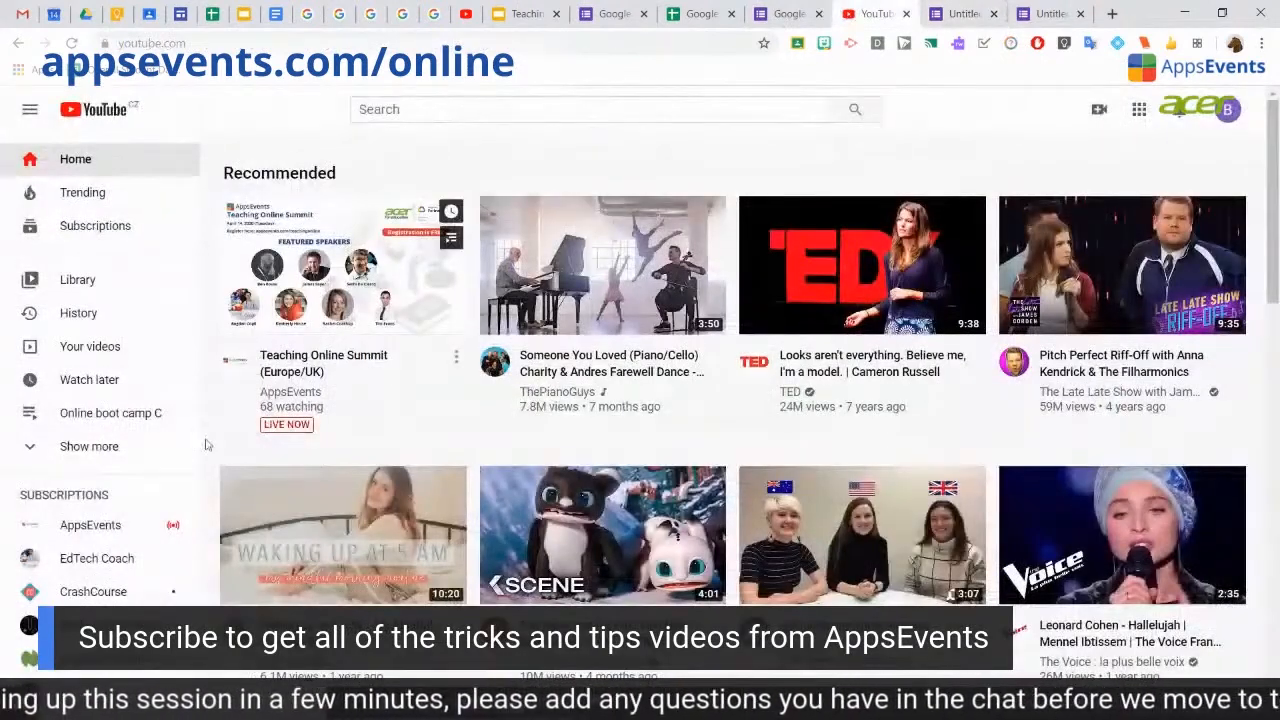
{"action": "left_click", "coordinate": [90, 525]}
{"action": "left_click", "coordinate": [284, 45]}
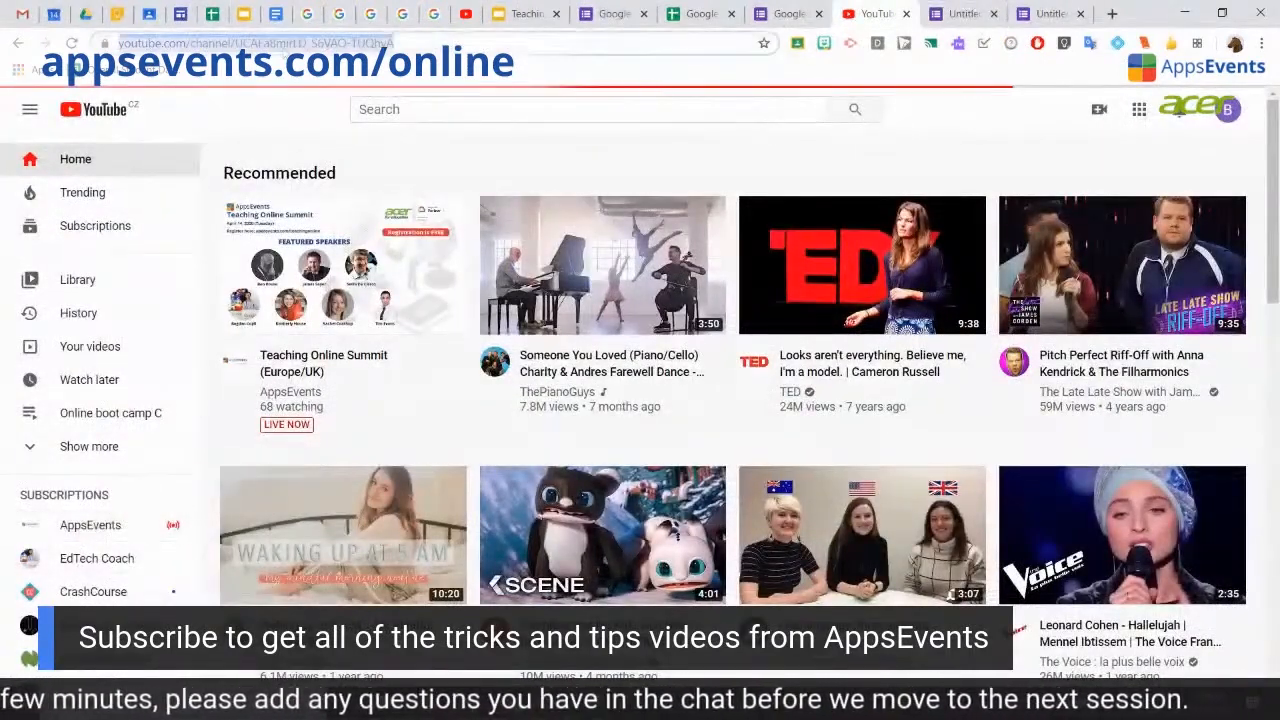
{"action": "left_click", "coordinate": [960, 14]}
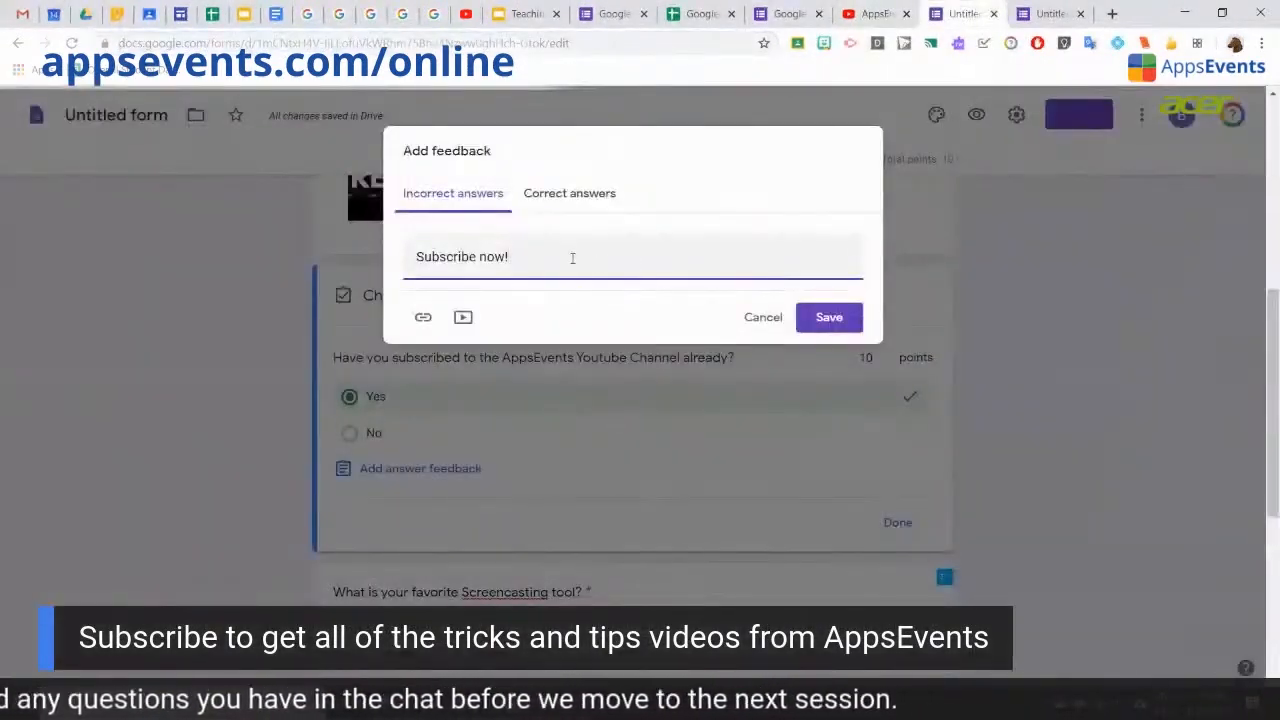
{"action": "left_click", "coordinate": [423, 317]}
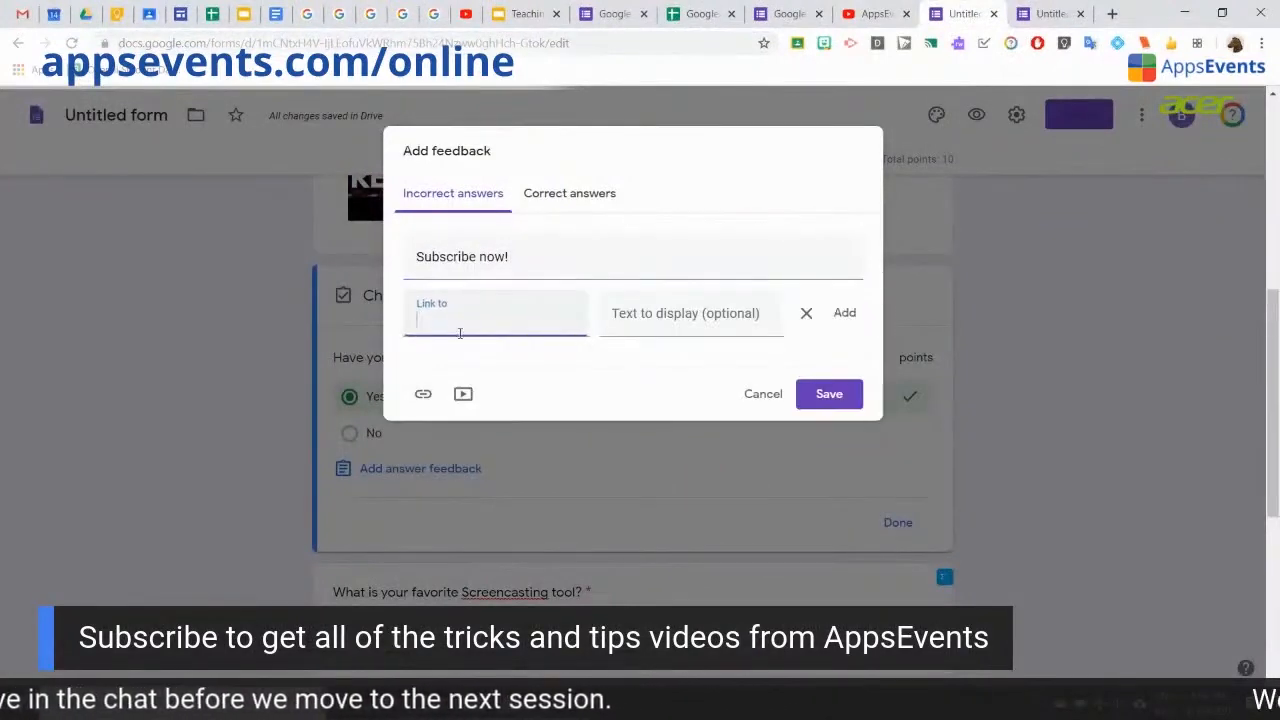
{"action": "key", "text": "ctrl+v"}
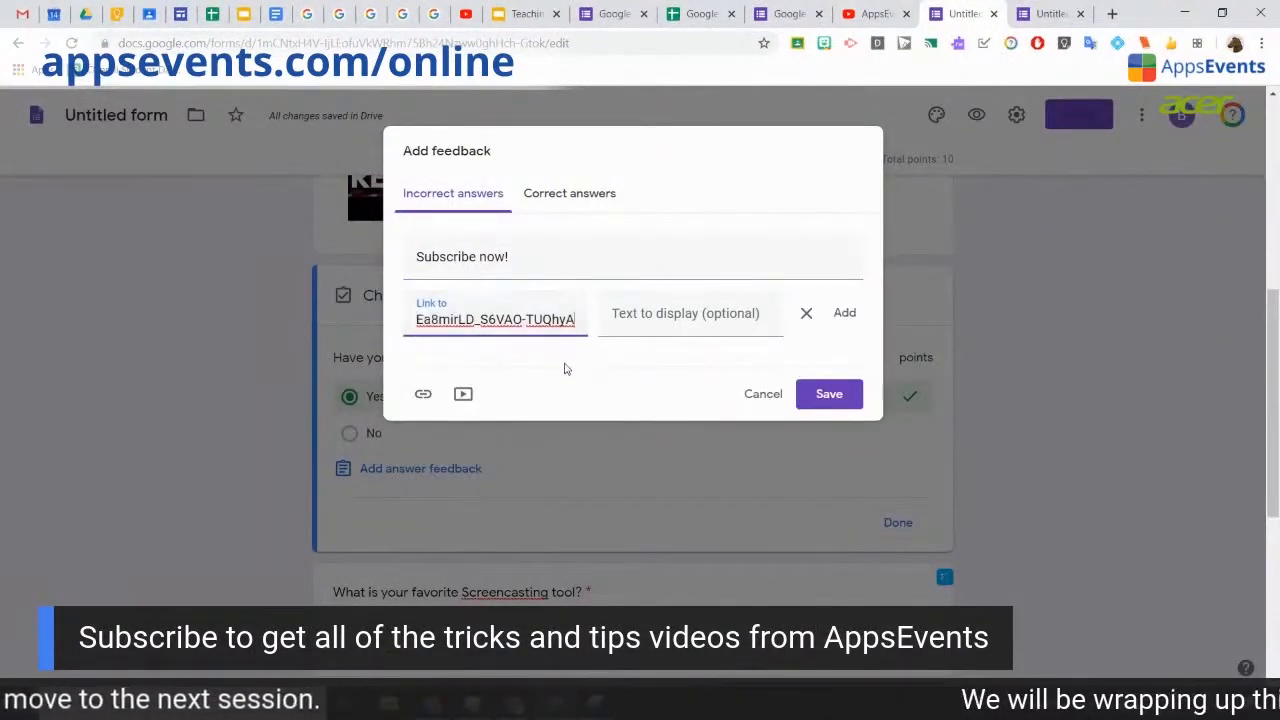
Step: Enter 'Awesome! Make sure to check more videos' as the correct-answer feedback
{"action": "left_click", "coordinate": [585, 198]}
{"action": "left_click", "coordinate": [539, 262]}
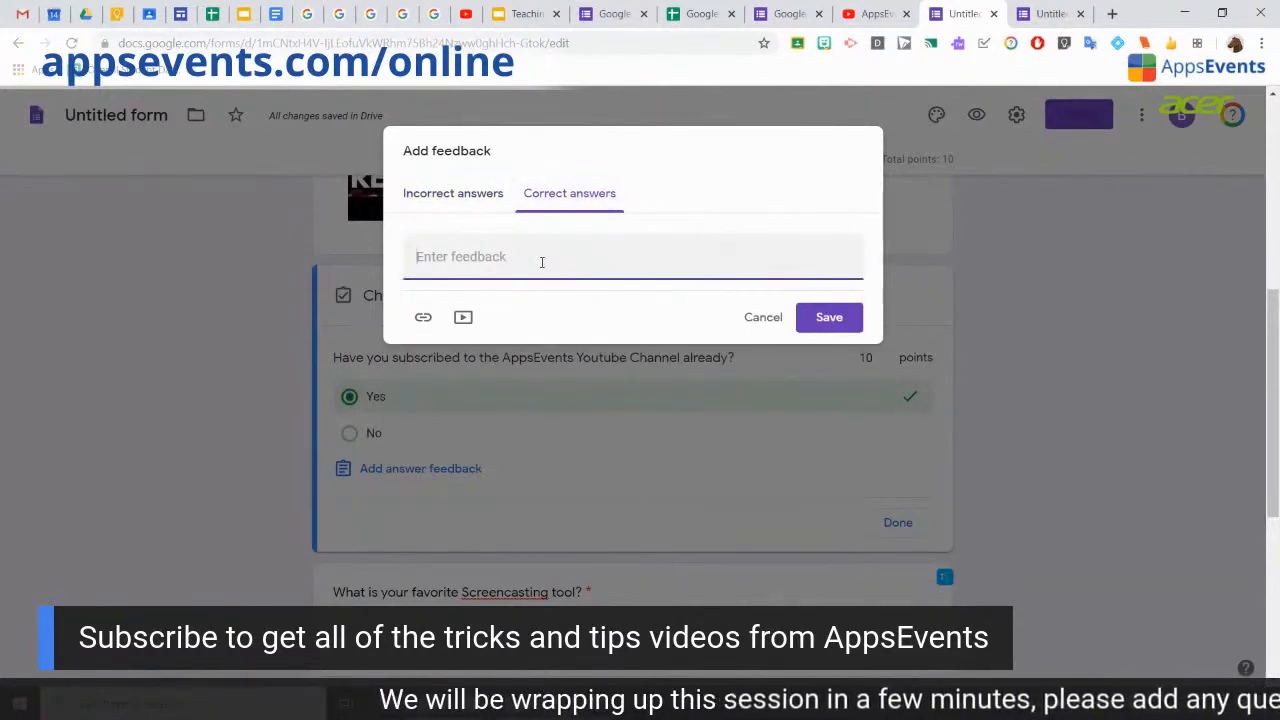
{"action": "type", "text": "Awesome!"}
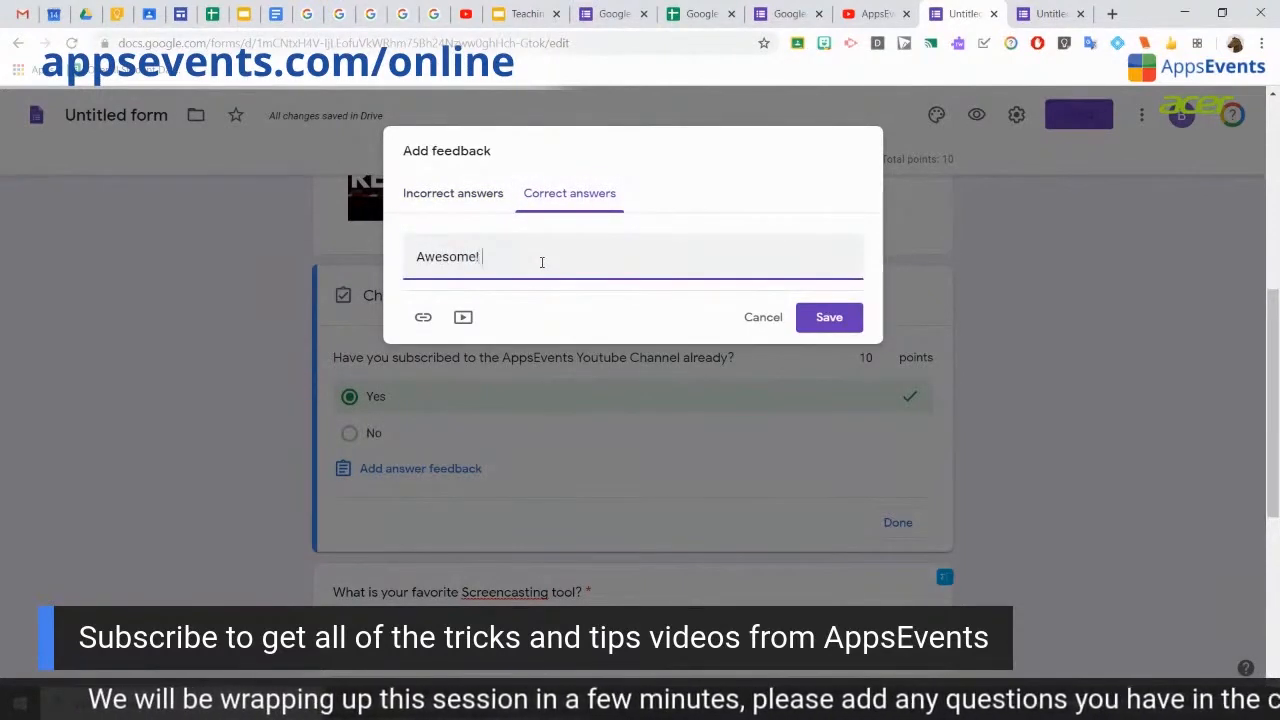
{"action": "type", "text": " Make sure to c"}
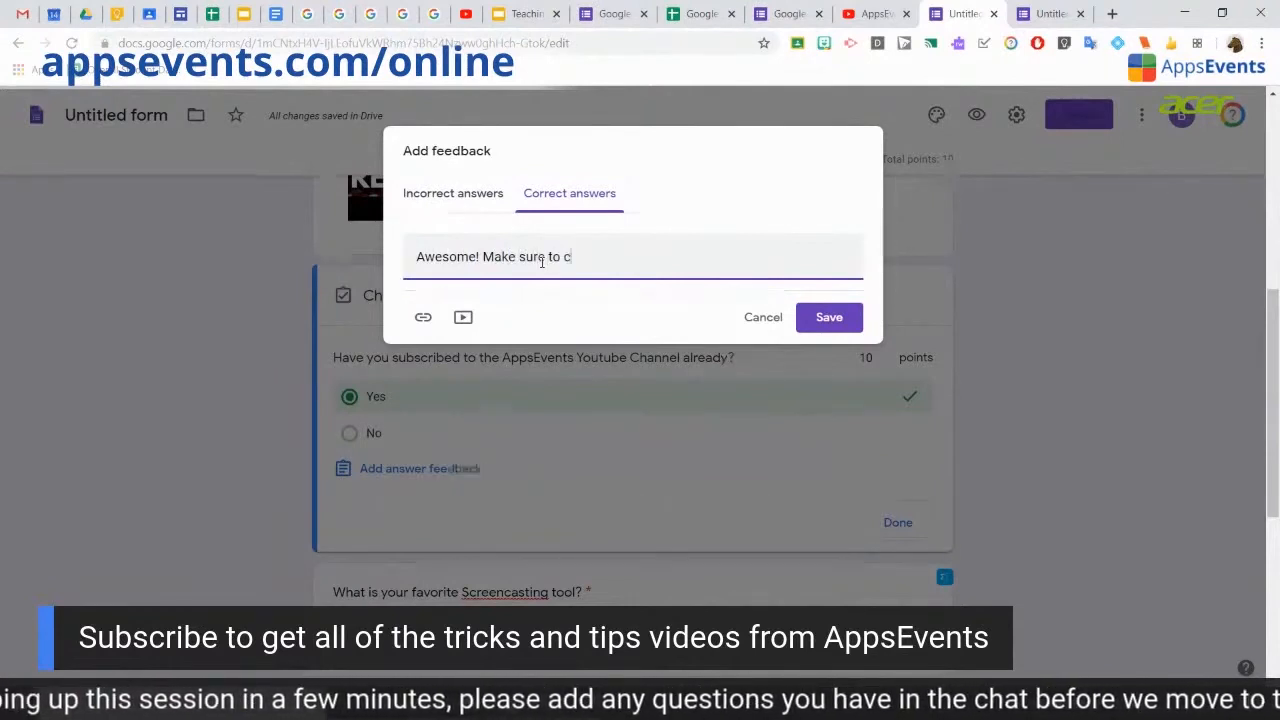
{"action": "type", "text": "heck more "}
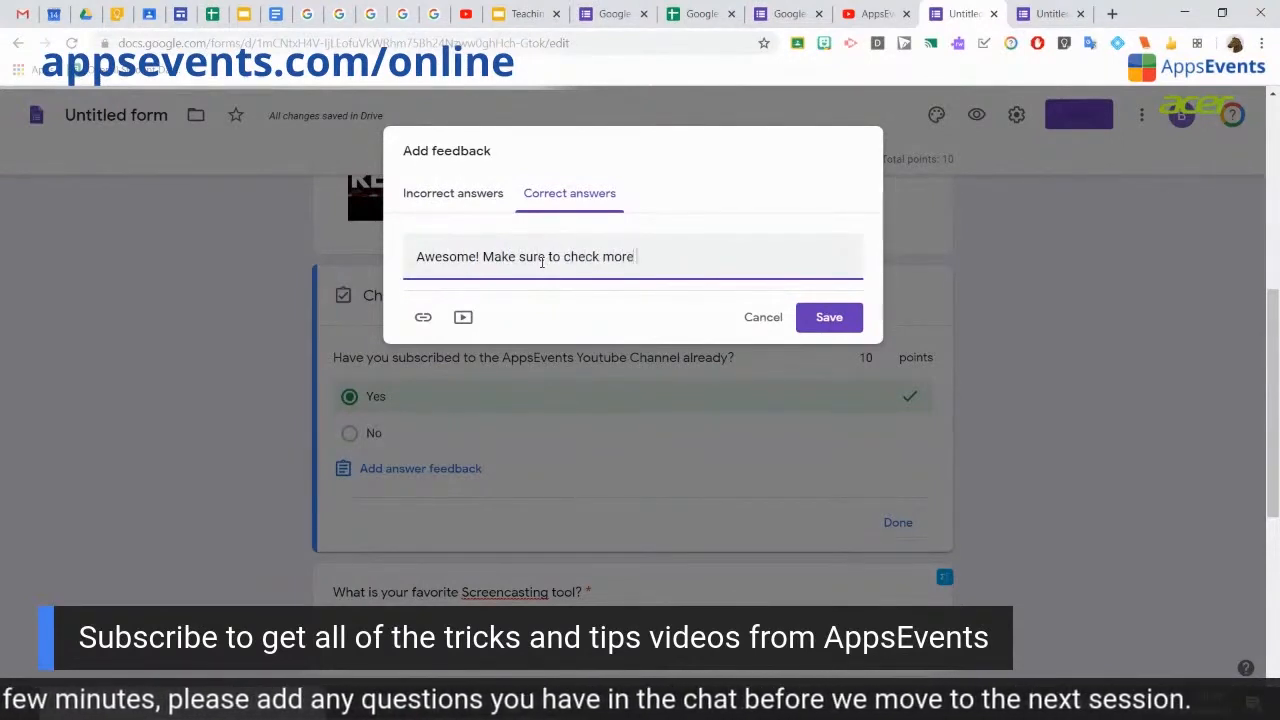
{"action": "type", "text": "videos"}
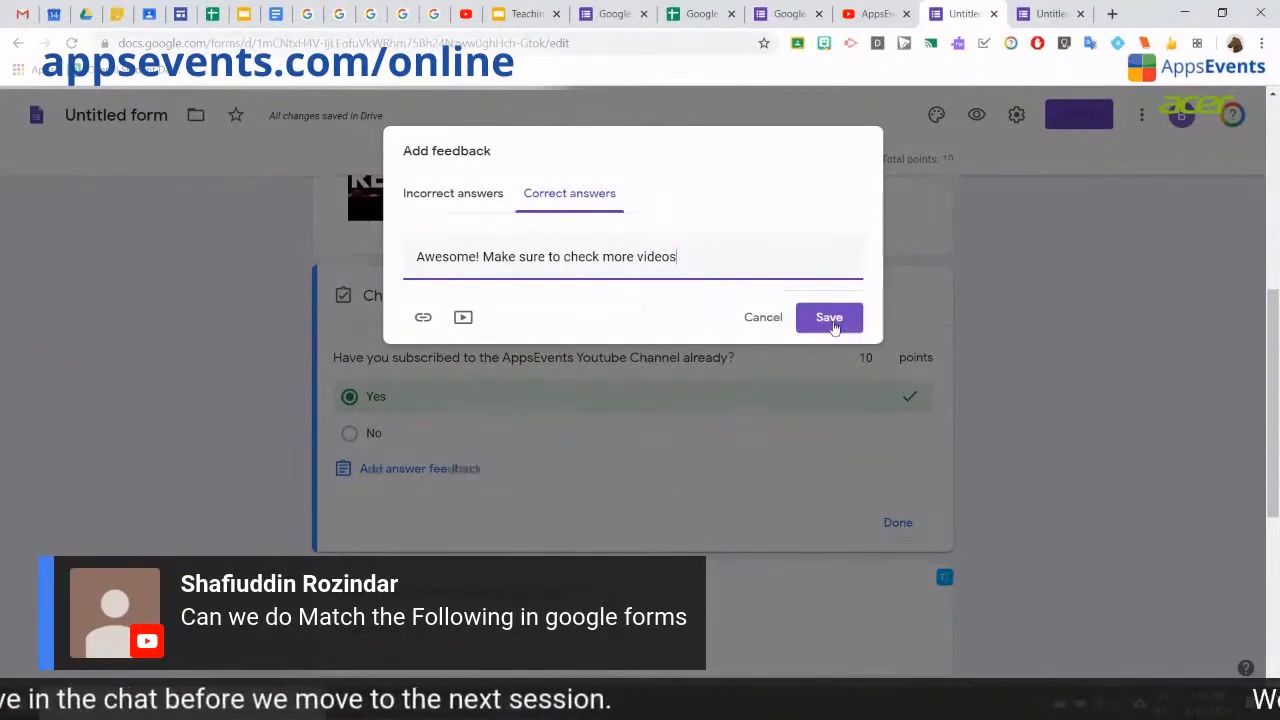
Step: Save the subscription question's correct and incorrect feedback messages
{"action": "left_click", "coordinate": [830, 320]}
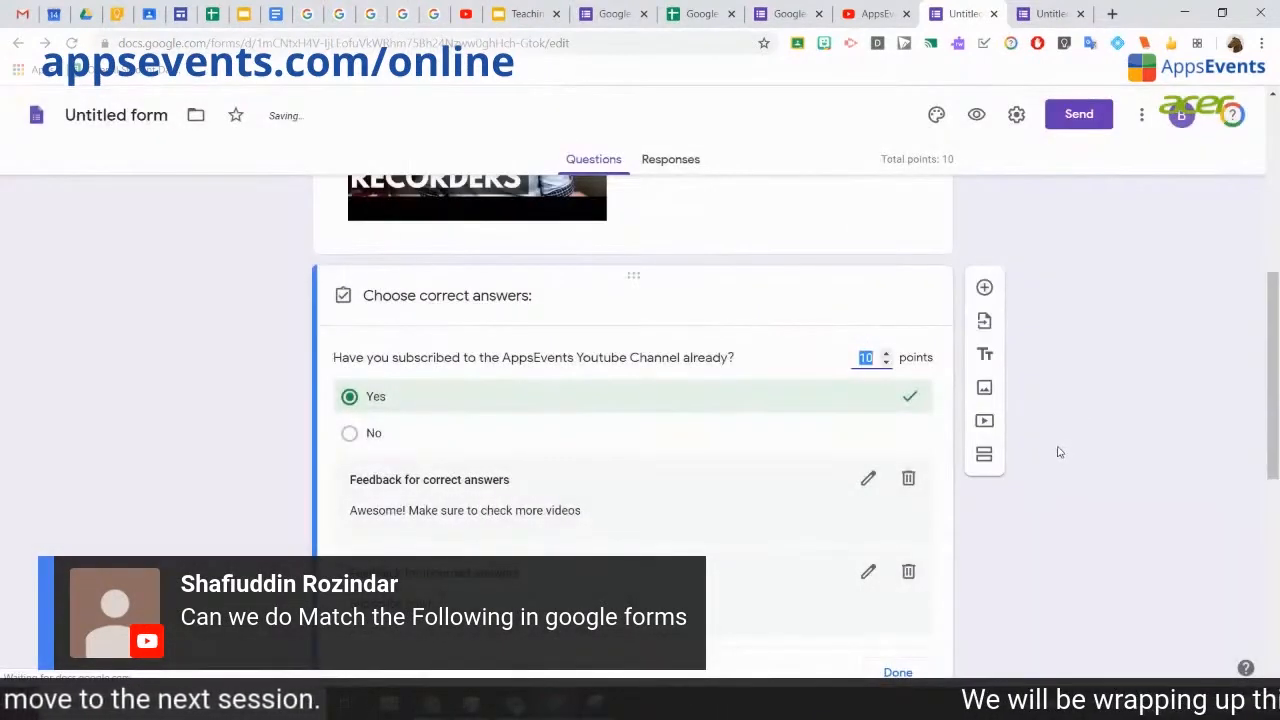
{"action": "scroll", "coordinate": [1058, 455], "scroll_direction": "down", "scroll_amount": 5}
{"action": "scroll", "coordinate": [1058, 455], "scroll_direction": "up", "scroll_amount": 5}
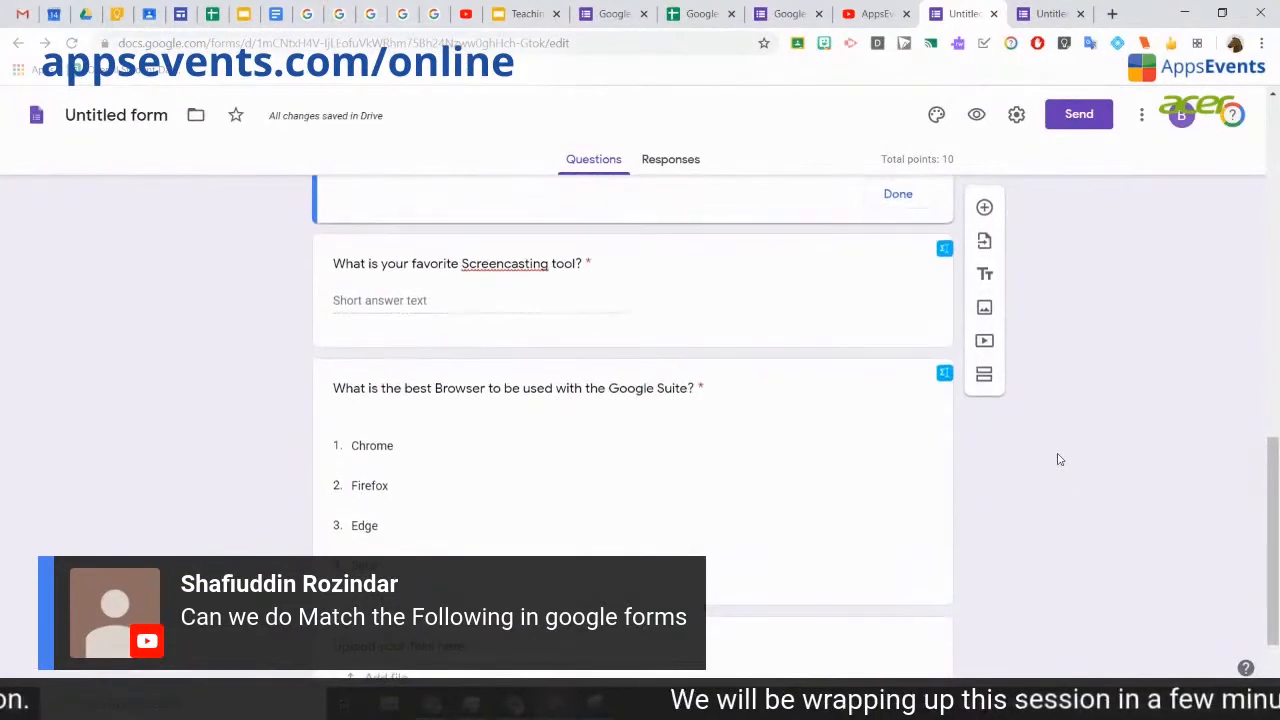
{"action": "scroll", "coordinate": [1046, 514], "scroll_direction": "down", "scroll_amount": 2}
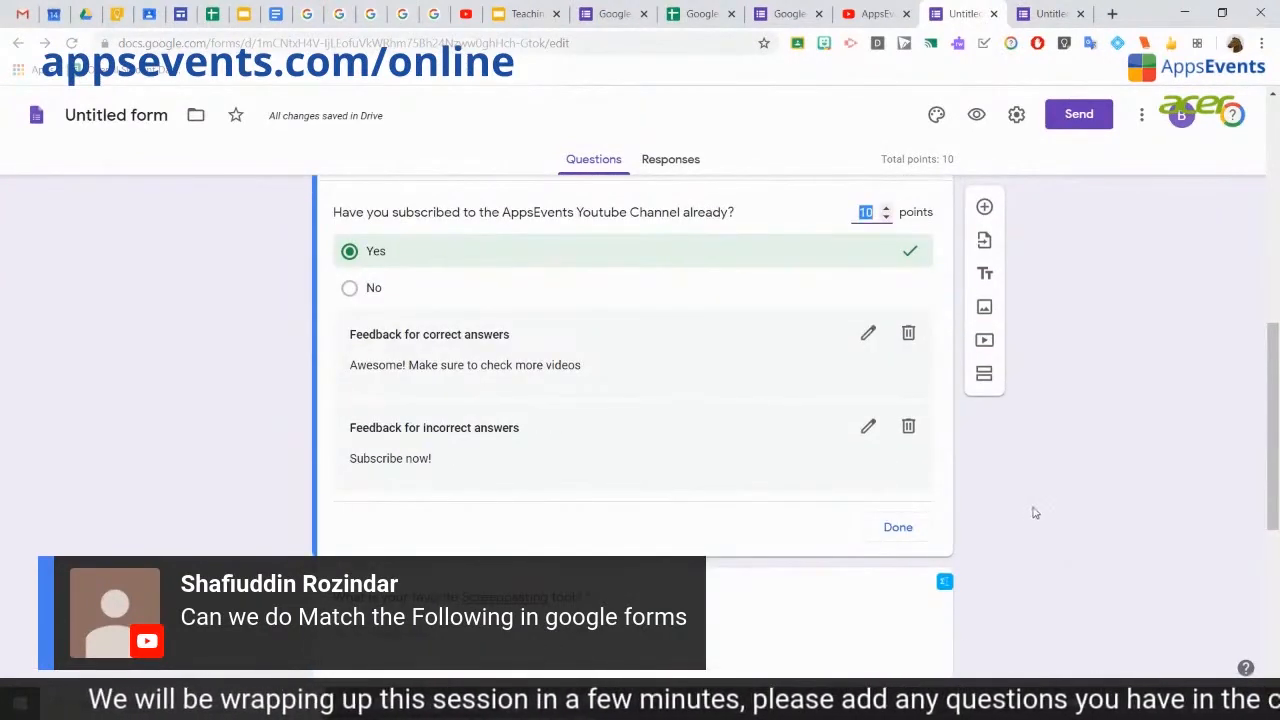
{"action": "scroll", "coordinate": [1043, 512], "scroll_direction": "down", "scroll_amount": 2}
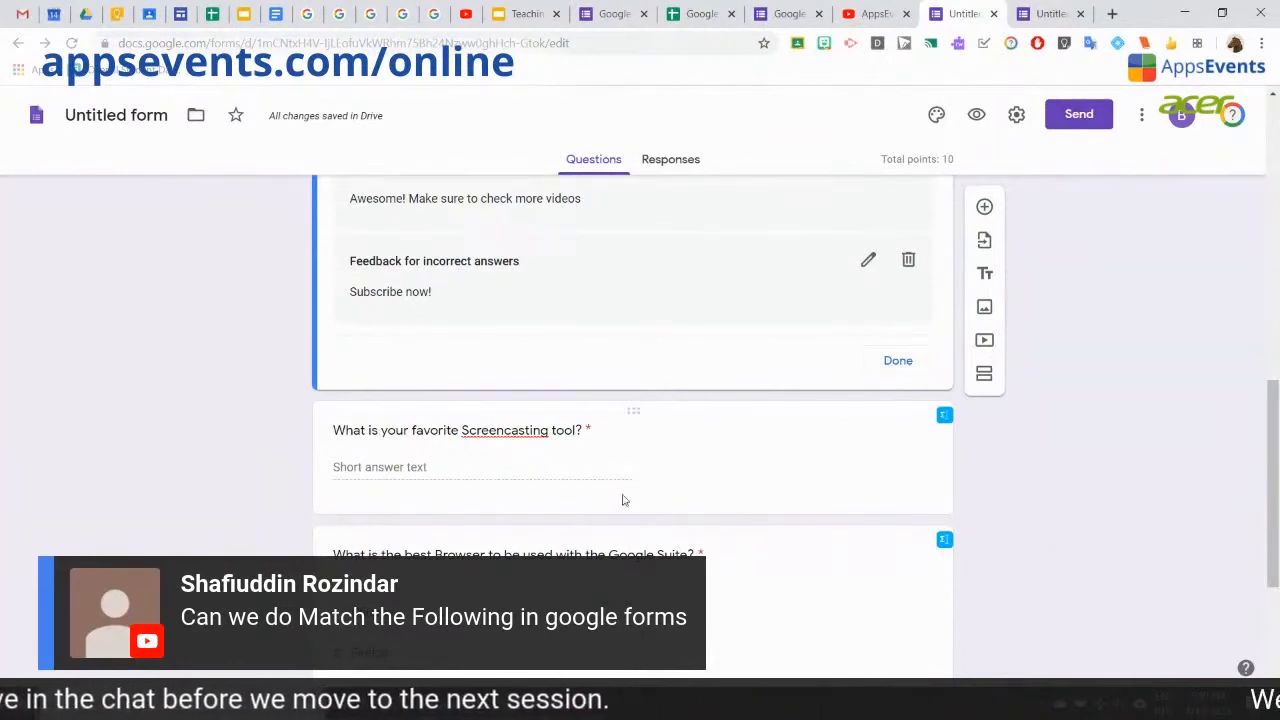
Step: Open the answer key for the favourite Screencasting tool question
{"action": "left_click", "coordinate": [541, 480]}
{"action": "left_click", "coordinate": [504, 487]}
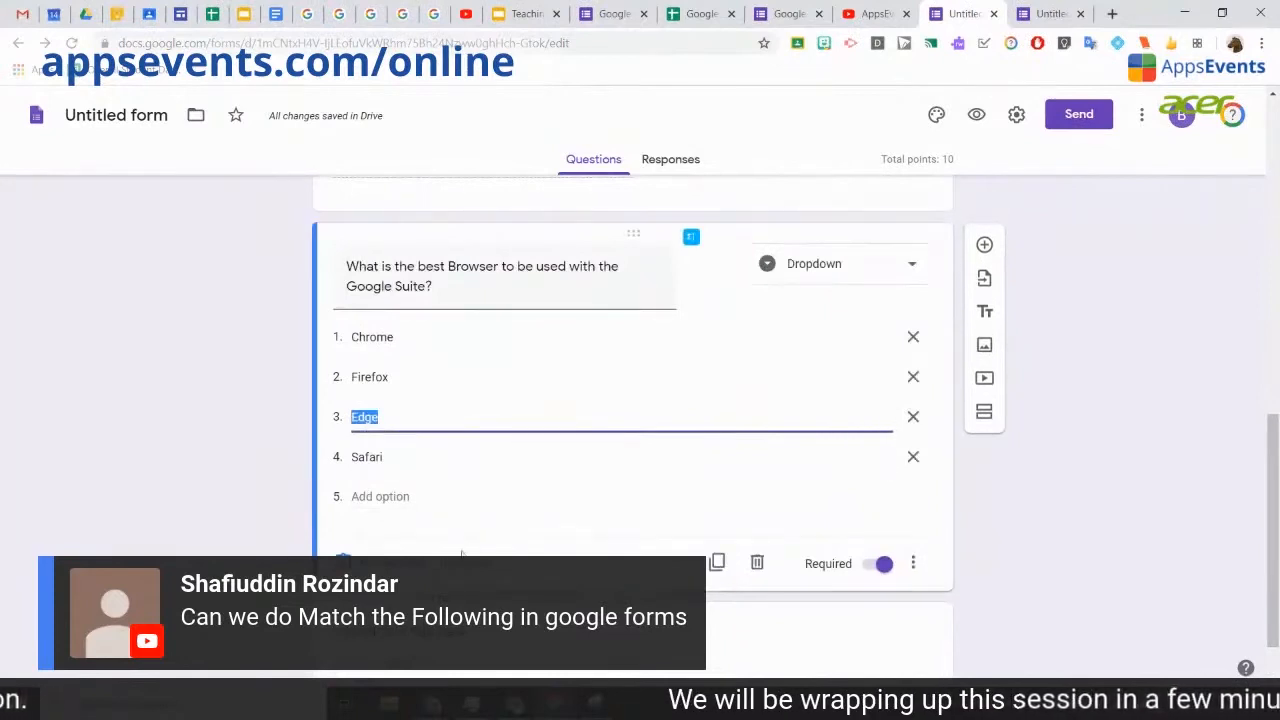
{"action": "left_click", "coordinate": [450, 630]}
{"action": "scroll", "coordinate": [634, 349], "scroll_direction": "up", "scroll_amount": 2}
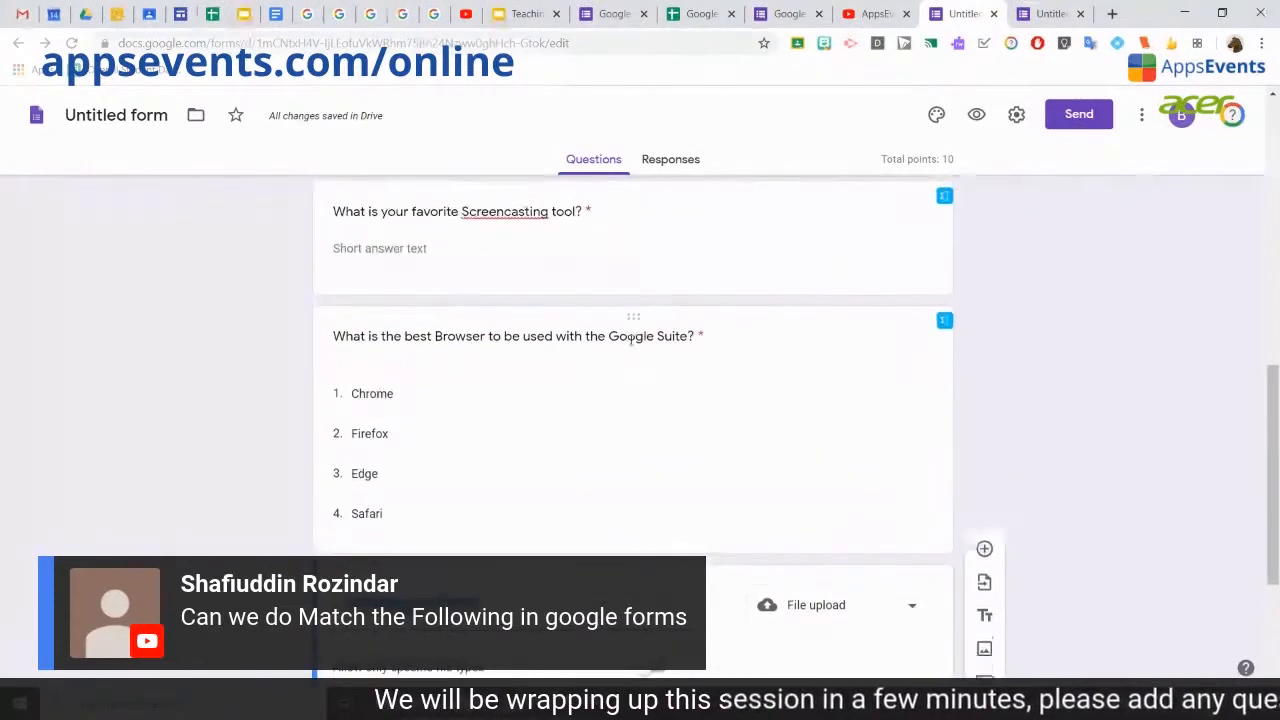
{"action": "left_click", "coordinate": [549, 257]}
{"action": "scroll", "coordinate": [575, 346], "scroll_direction": "up", "scroll_amount": 2}
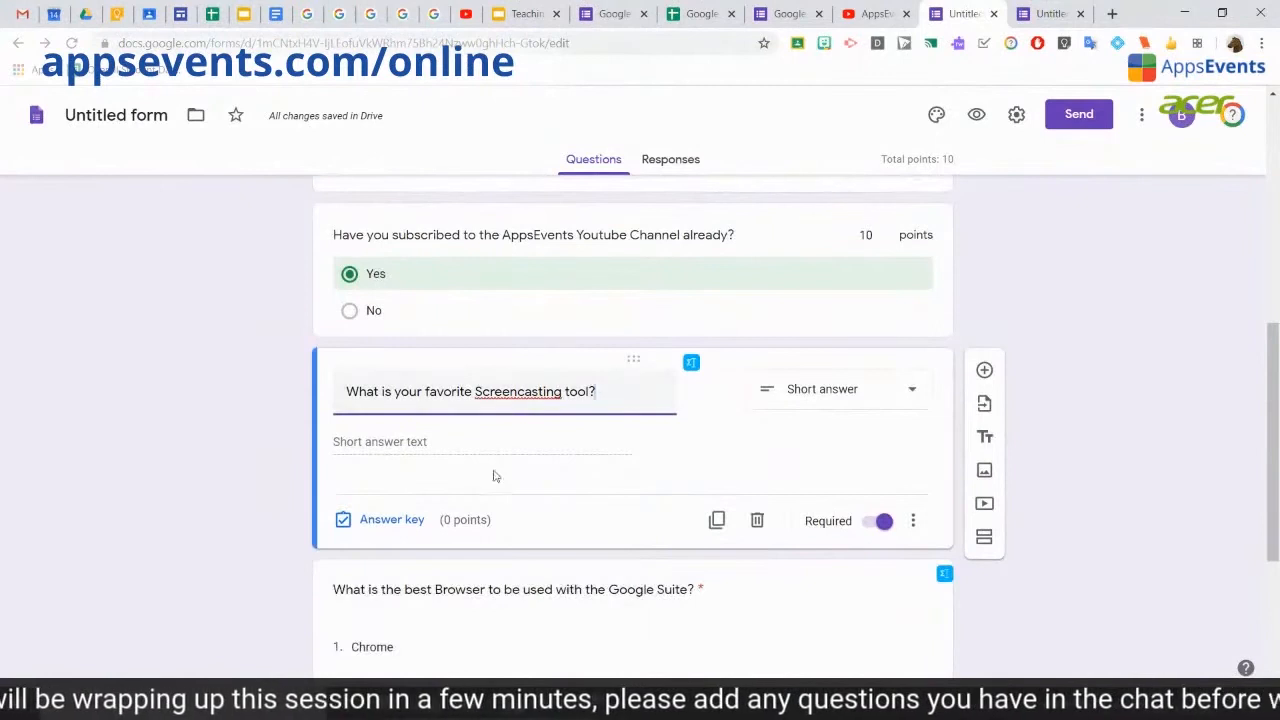
{"action": "left_click", "coordinate": [389, 522]}
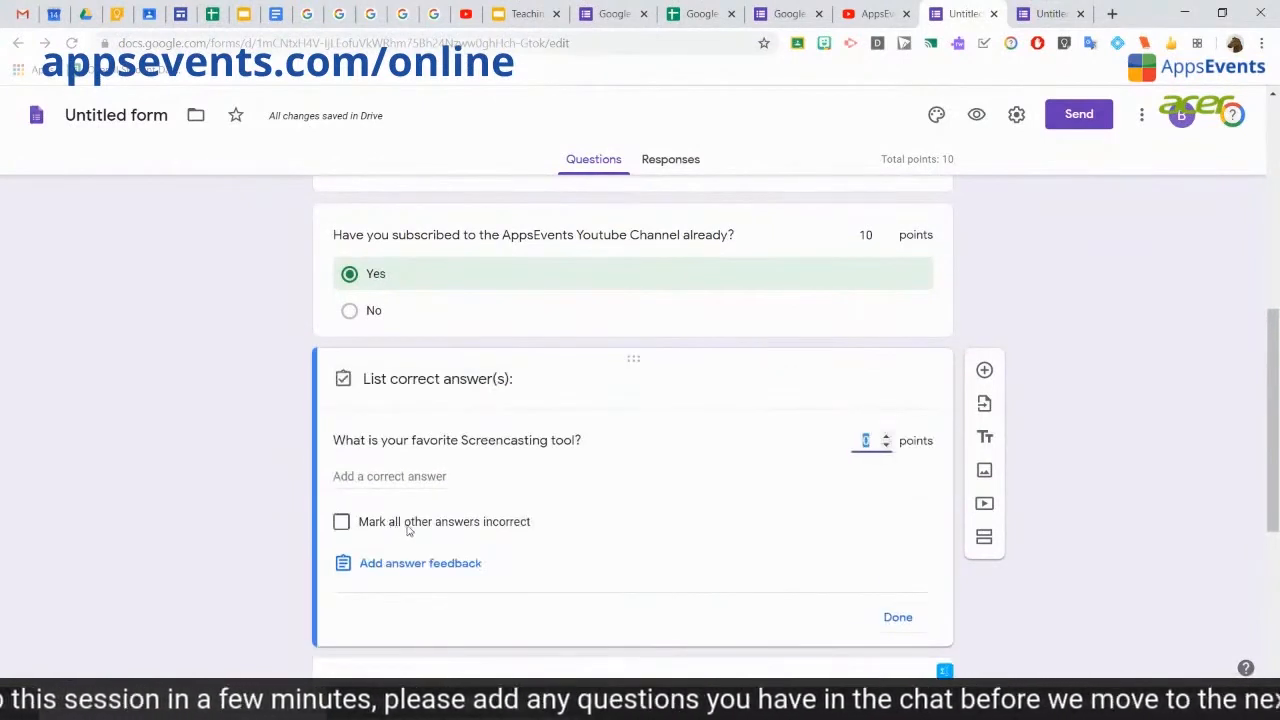
Step: List Loom and Screencastify as the accepted answers for the screencasting tool question
{"action": "left_click", "coordinate": [383, 479]}
{"action": "type", "text": "Loom"}
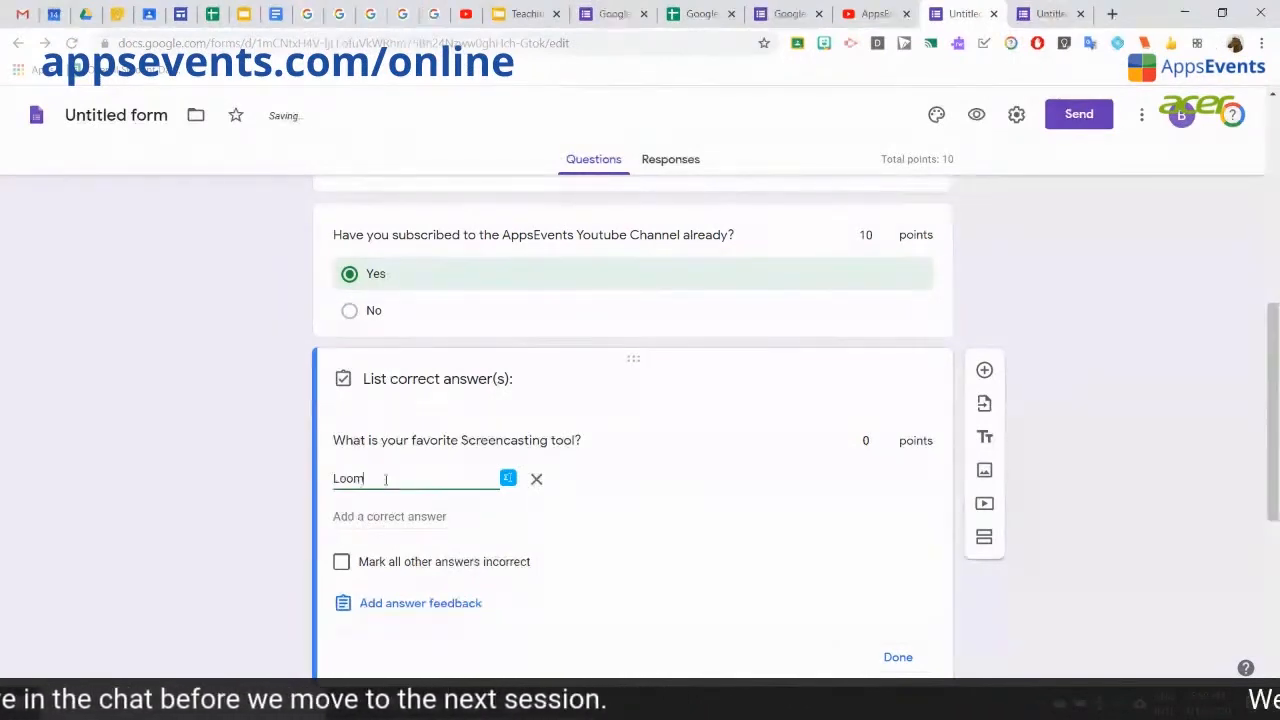
{"action": "left_click", "coordinate": [394, 516]}
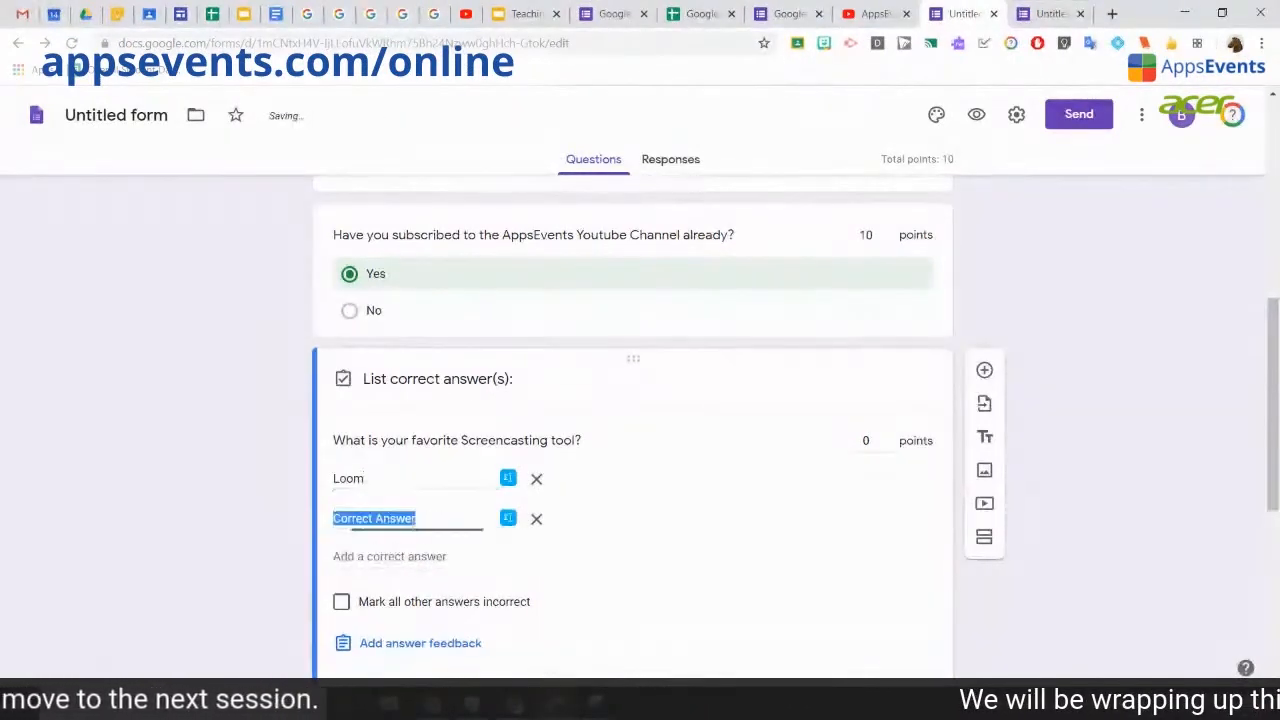
{"action": "type", "text": "Screencasti"}
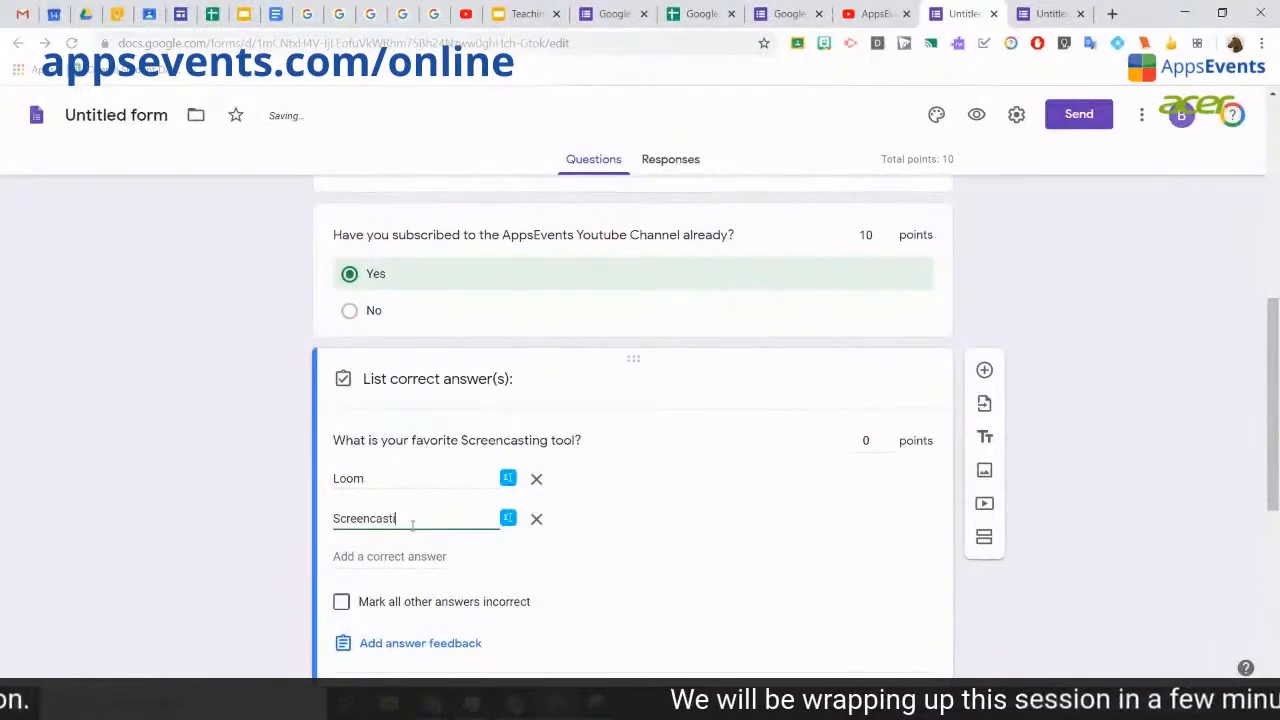
{"action": "type", "text": "fy"}
{"action": "left_click", "coordinate": [400, 566]}
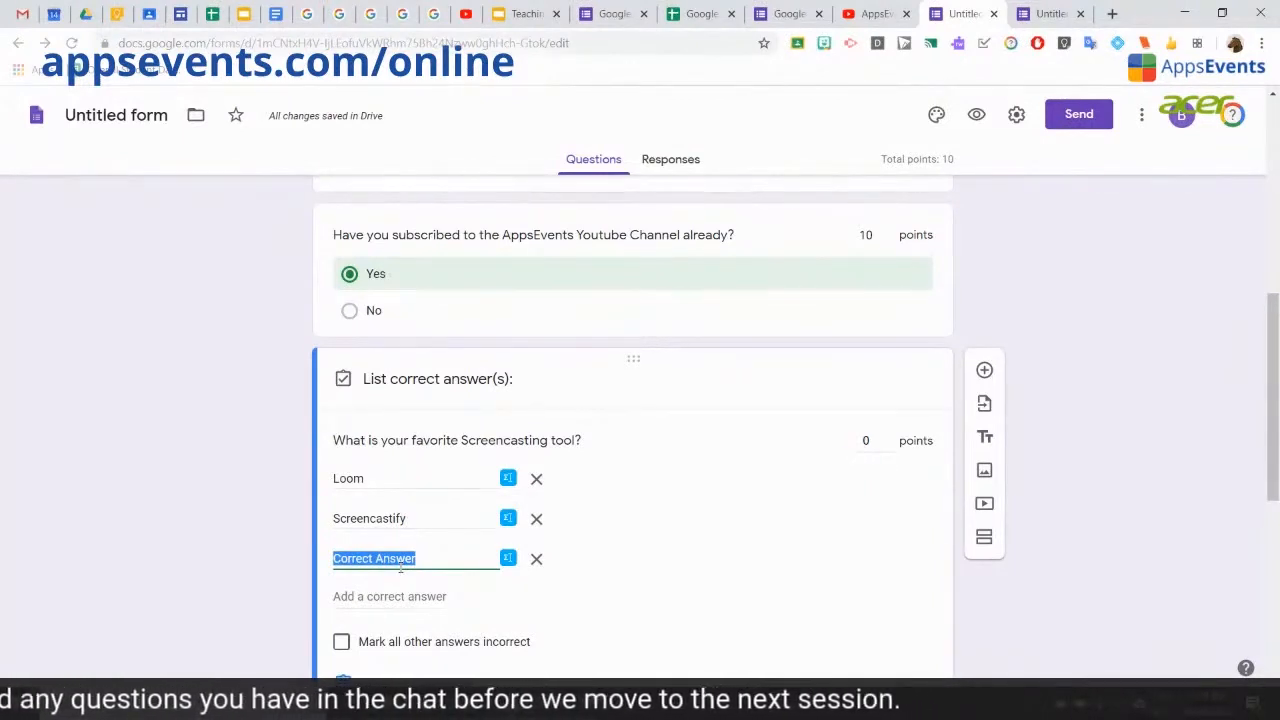
{"action": "scroll", "coordinate": [1074, 509], "scroll_direction": "down", "scroll_amount": 3}
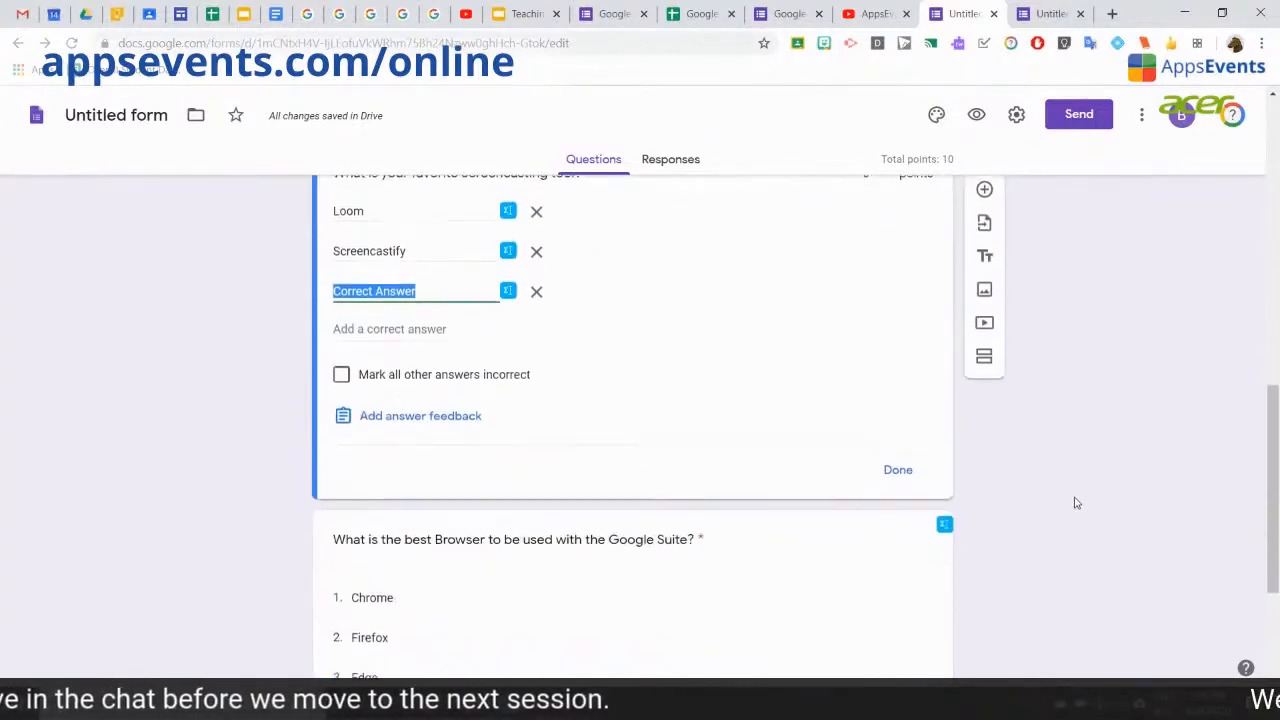
{"action": "scroll", "coordinate": [1076, 503], "scroll_direction": "up", "scroll_amount": 3}
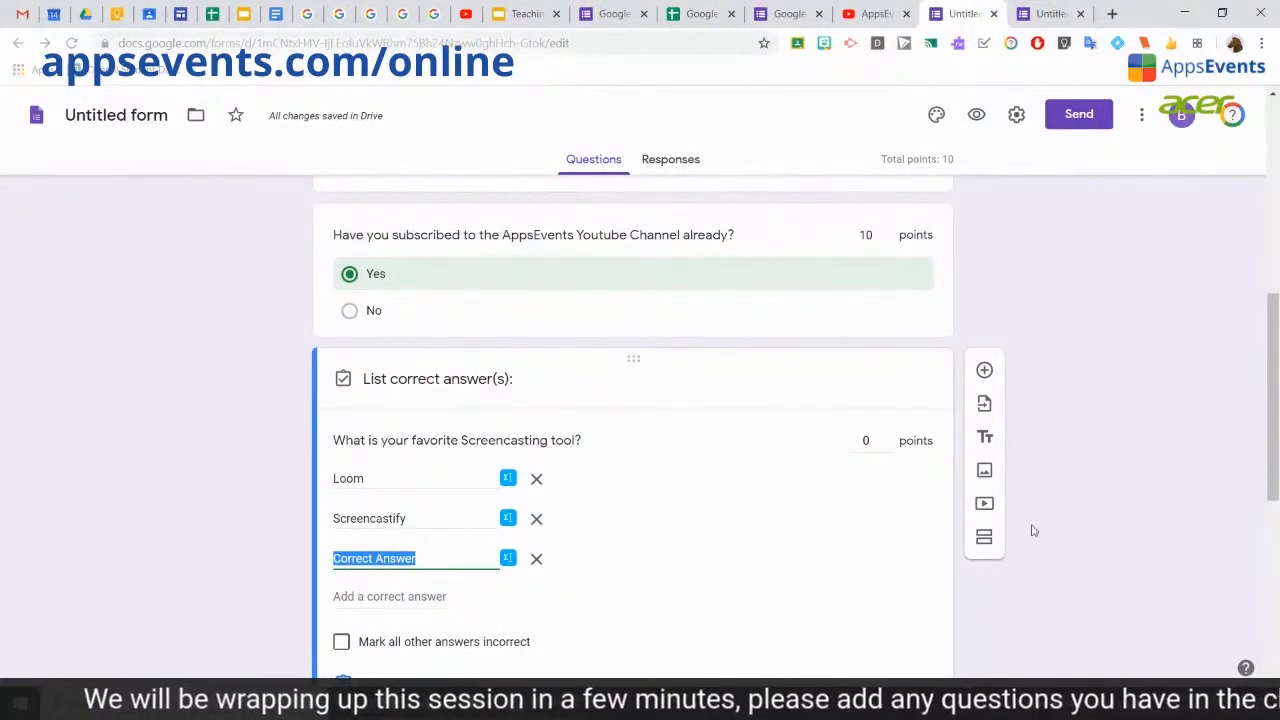
{"action": "scroll", "coordinate": [1034, 531], "scroll_direction": "down", "scroll_amount": 5}
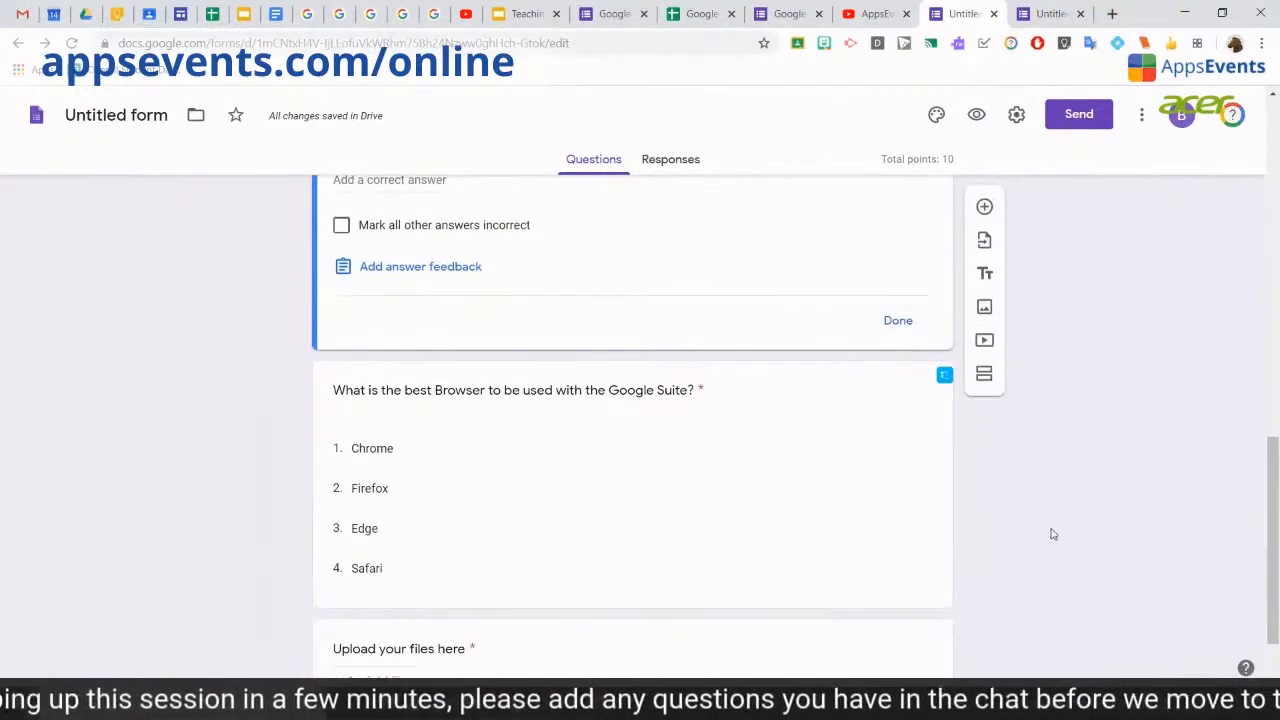
{"action": "scroll", "coordinate": [1051, 534], "scroll_direction": "up", "scroll_amount": 15}
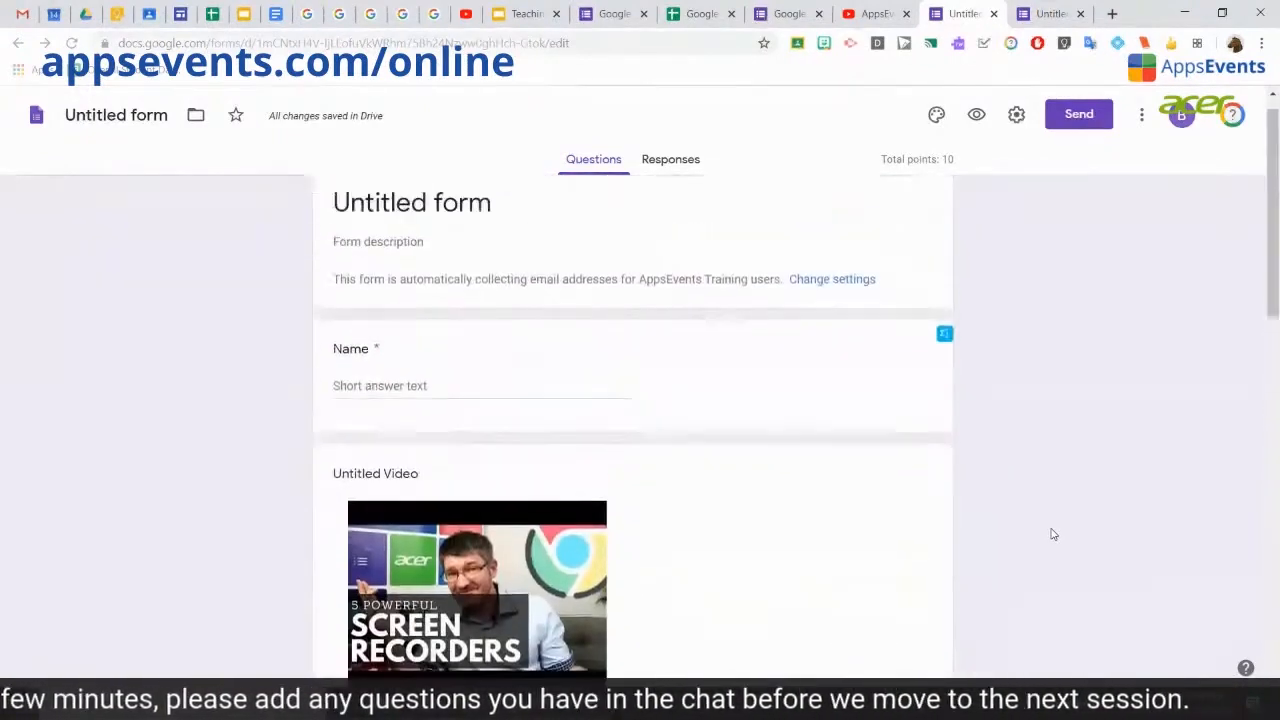
Step: Rename the form title to 'Demo Quiz'
{"action": "scroll", "coordinate": [1051, 534], "scroll_direction": "up", "scroll_amount": 1}
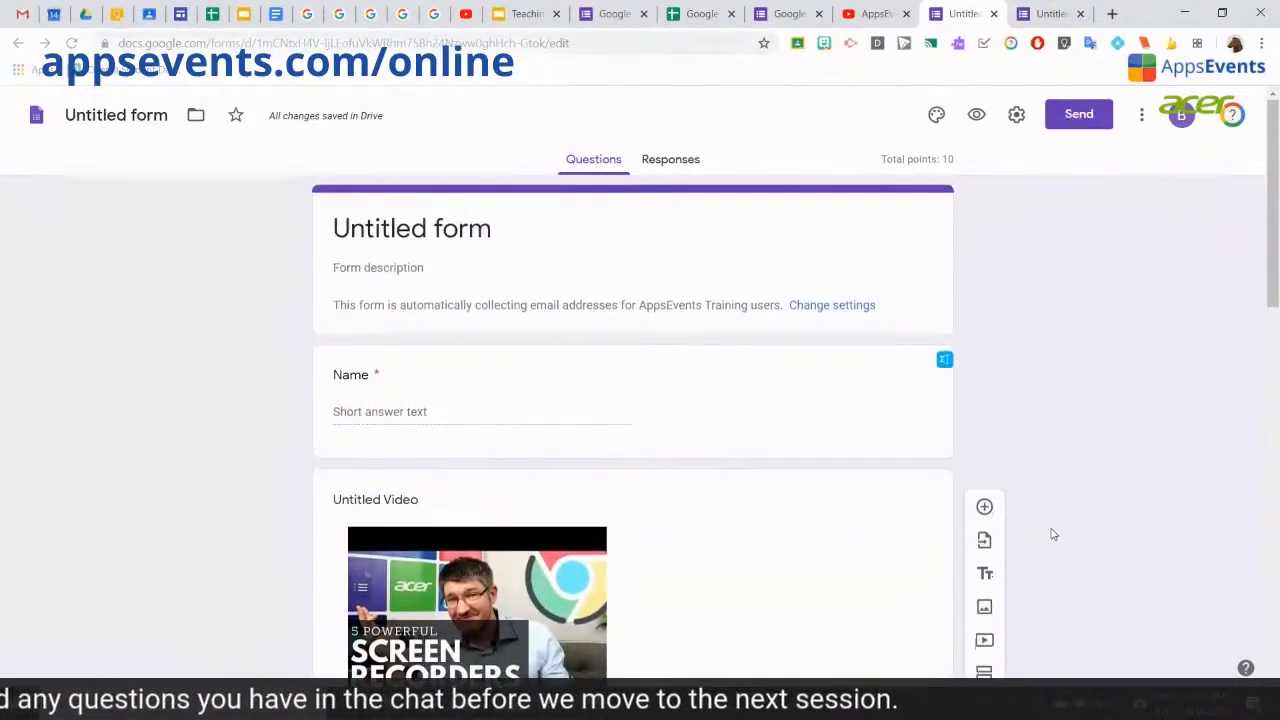
{"action": "scroll", "coordinate": [1051, 534], "scroll_direction": "down", "scroll_amount": 1}
{"action": "scroll", "coordinate": [434, 260], "scroll_direction": "up", "scroll_amount": 1}
{"action": "left_click", "coordinate": [405, 226]}
{"action": "type", "text": "Demo"}
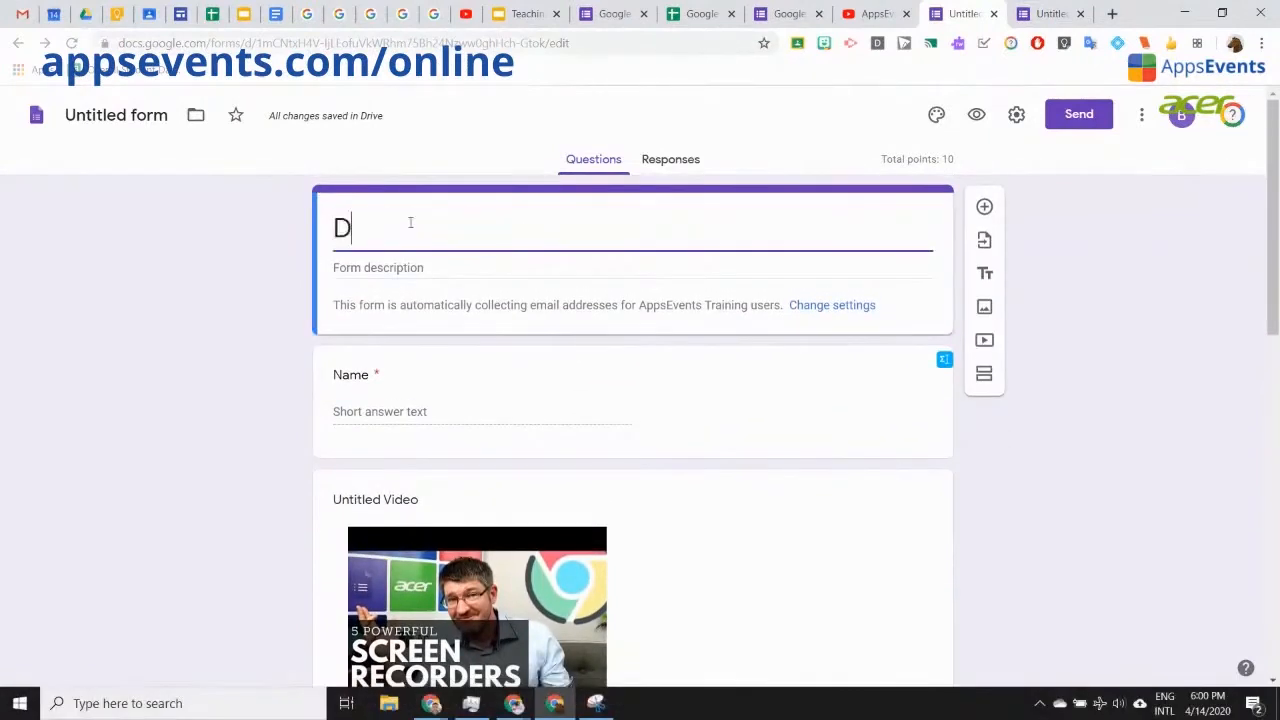
{"action": "type", "text": " Quiz"}
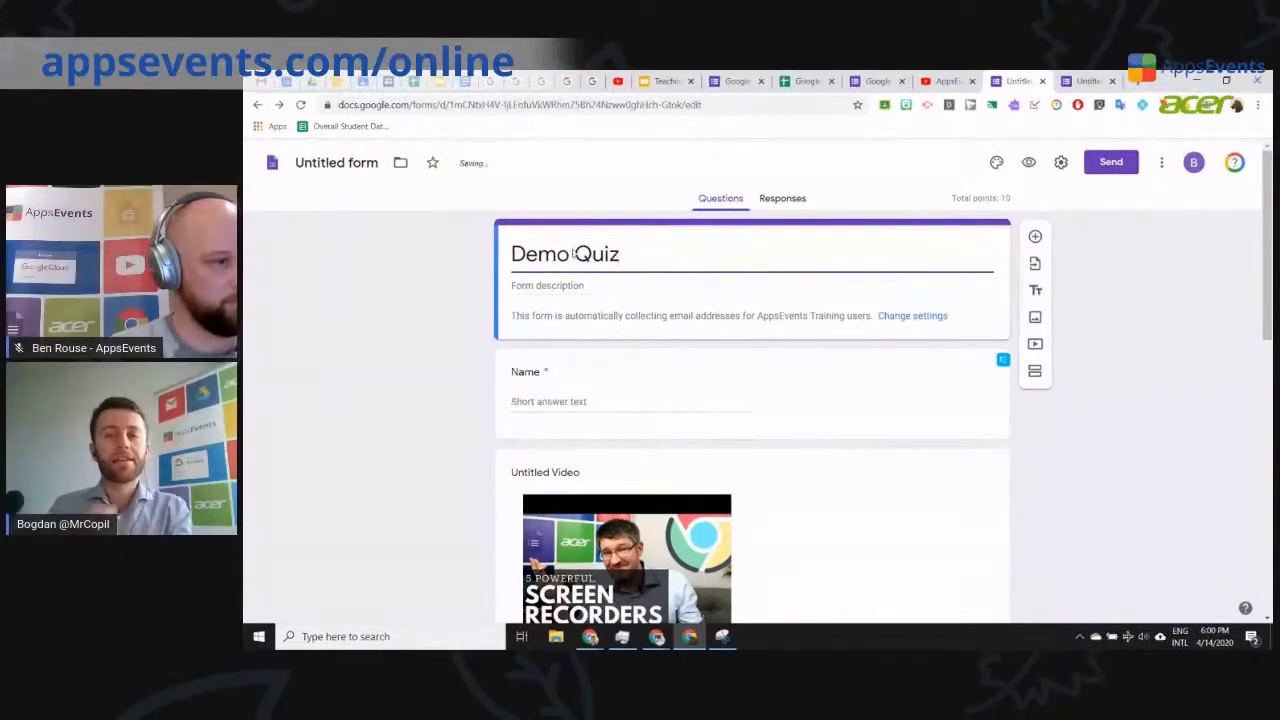
Step: Get a shortened forms.gle share link, then switch to the Boot camp demo class
{"action": "left_click", "coordinate": [1117, 163]}
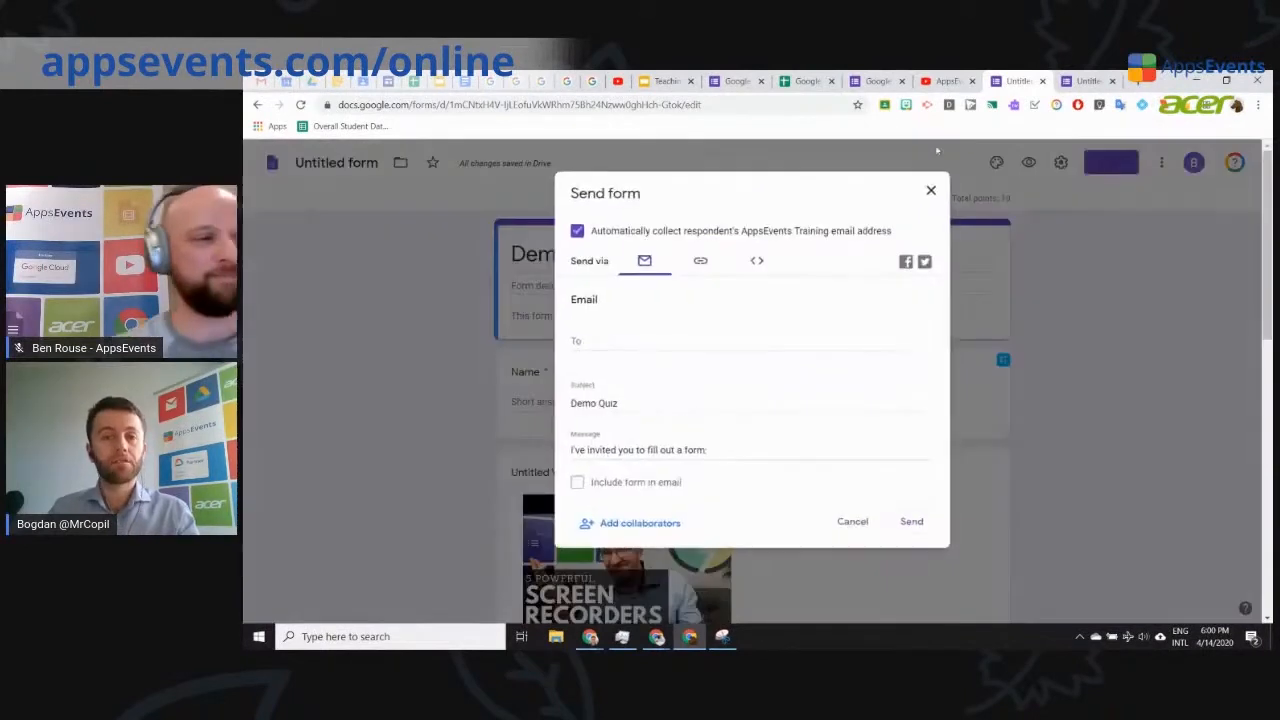
{"action": "left_click", "coordinate": [596, 340]}
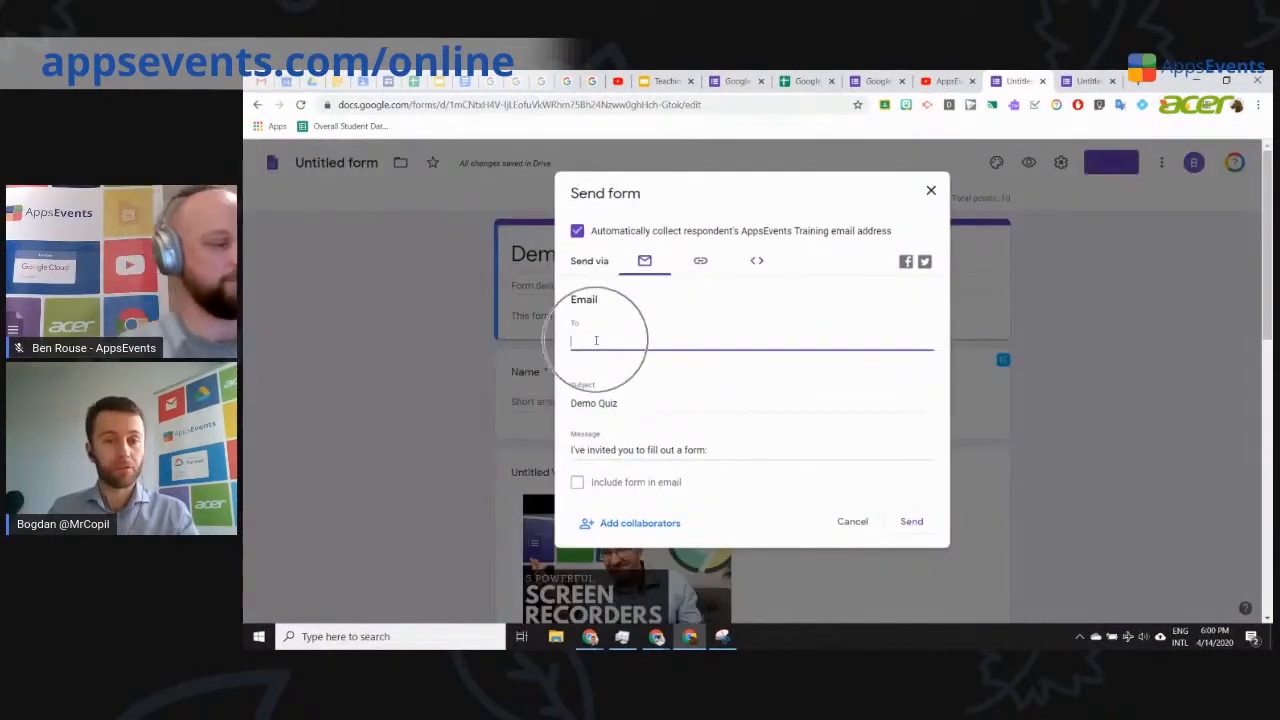
{"action": "left_click", "coordinate": [700, 263]}
{"action": "left_click", "coordinate": [577, 346]}
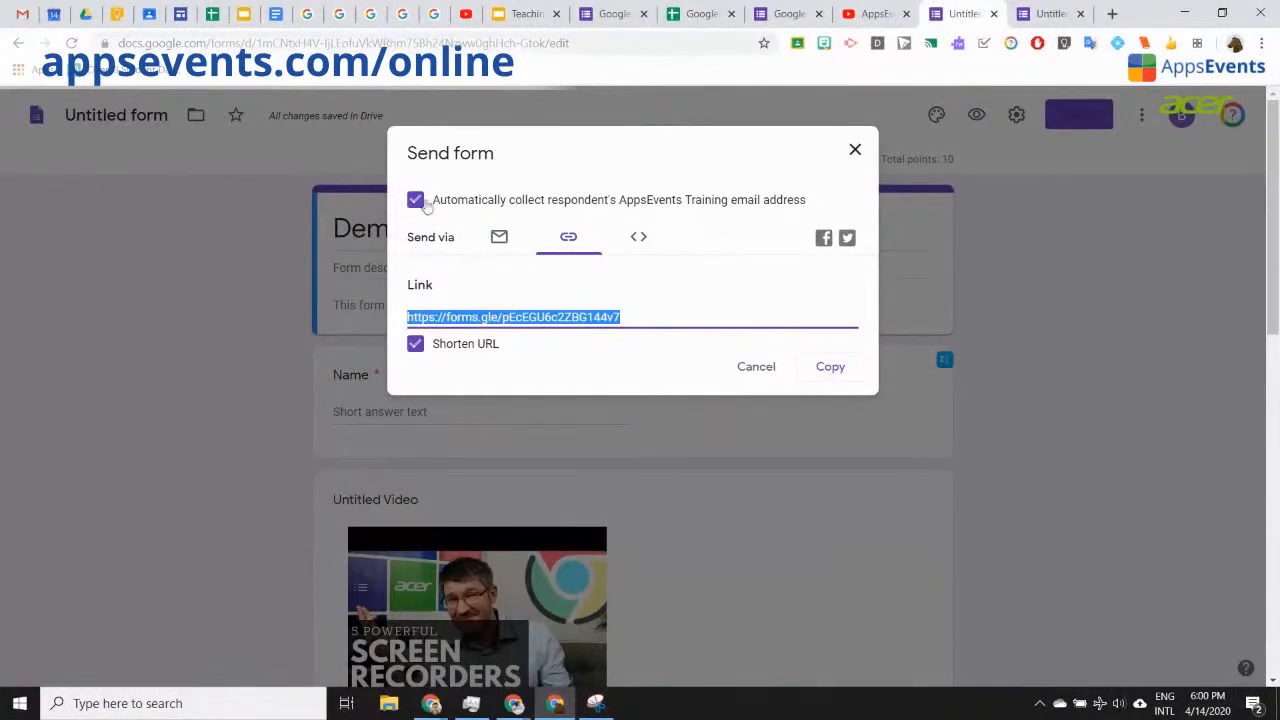
{"action": "left_click", "coordinate": [148, 14]}
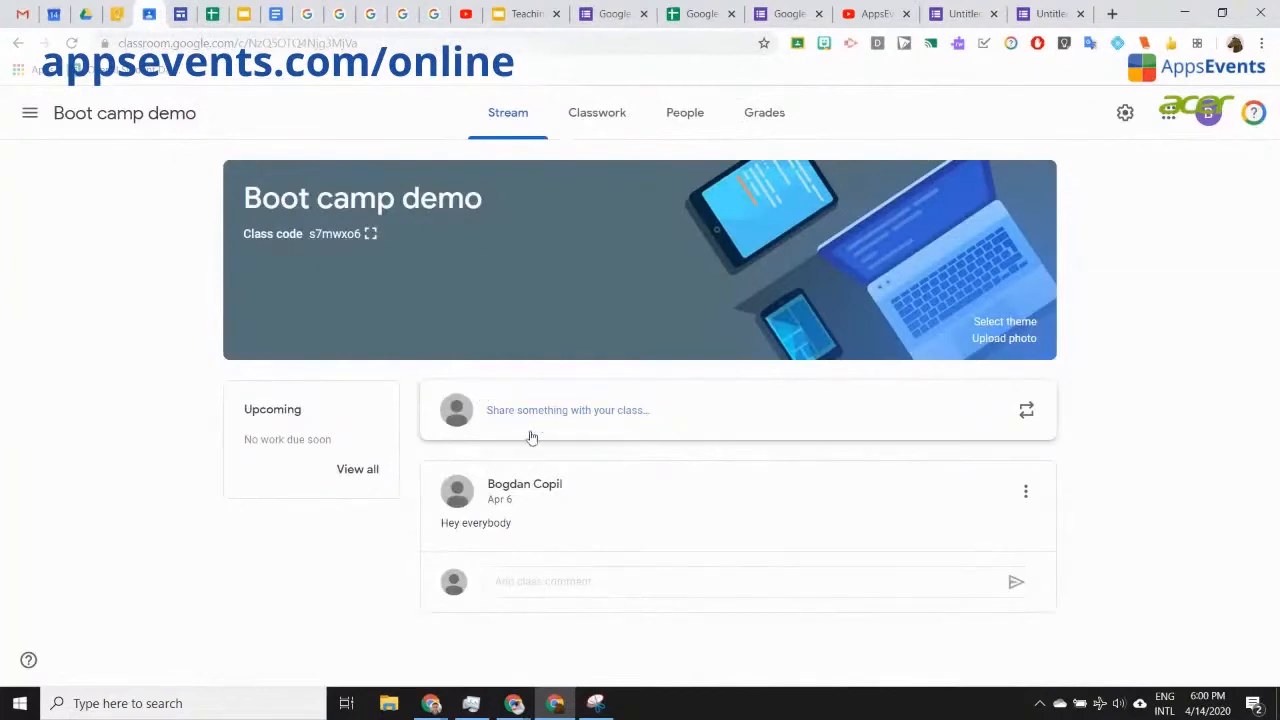
Step: Create a new assignment from the Boot camp demo class's Classwork page
{"action": "left_click", "coordinate": [597, 116]}
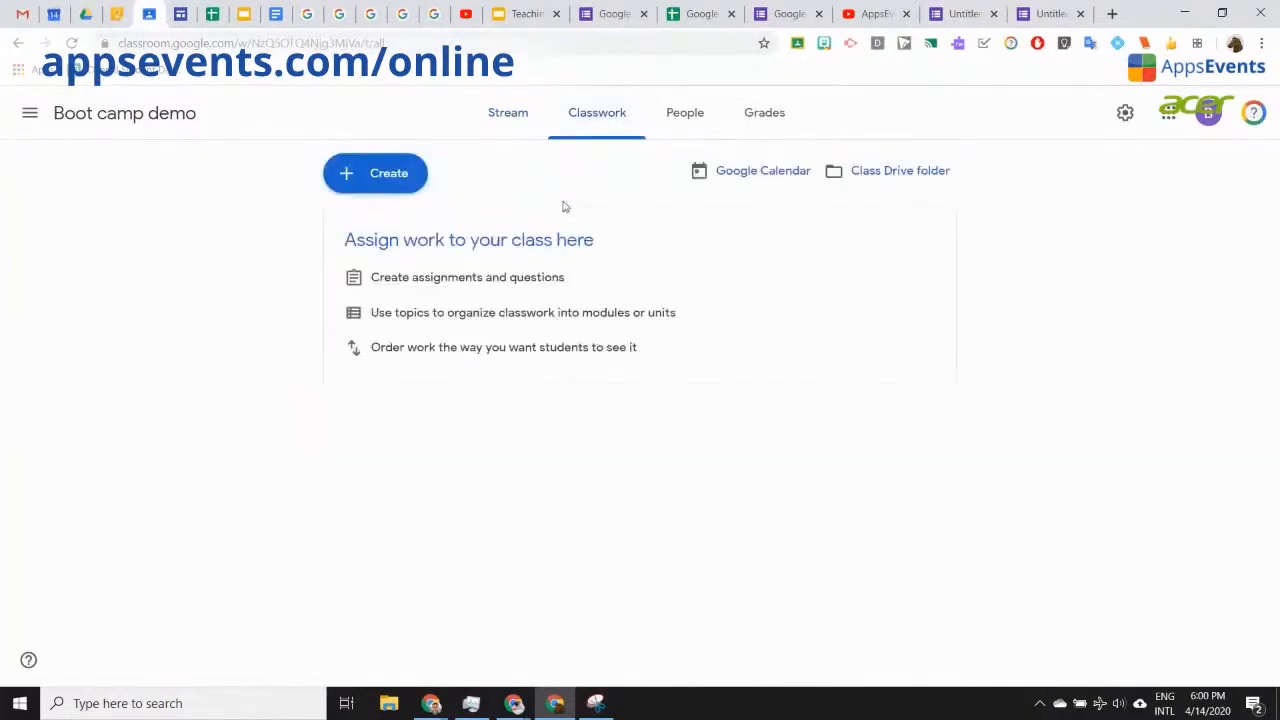
{"action": "left_click", "coordinate": [386, 177]}
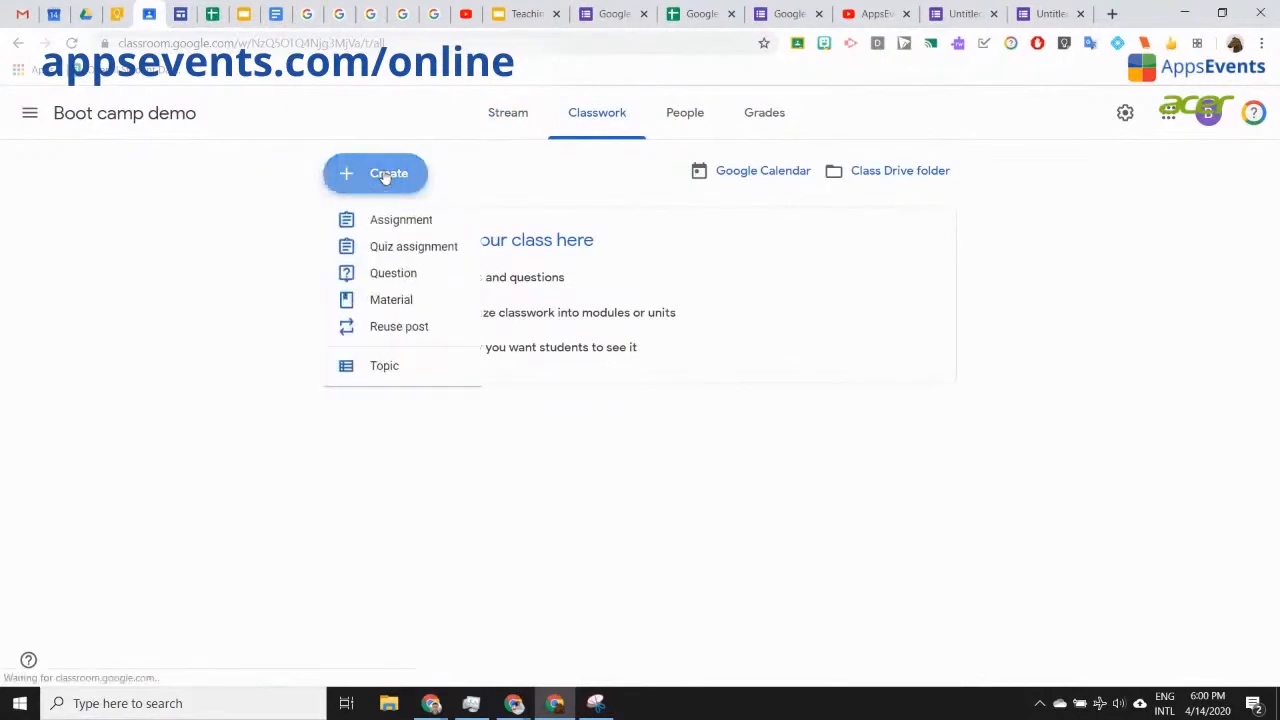
{"action": "left_click", "coordinate": [418, 226]}
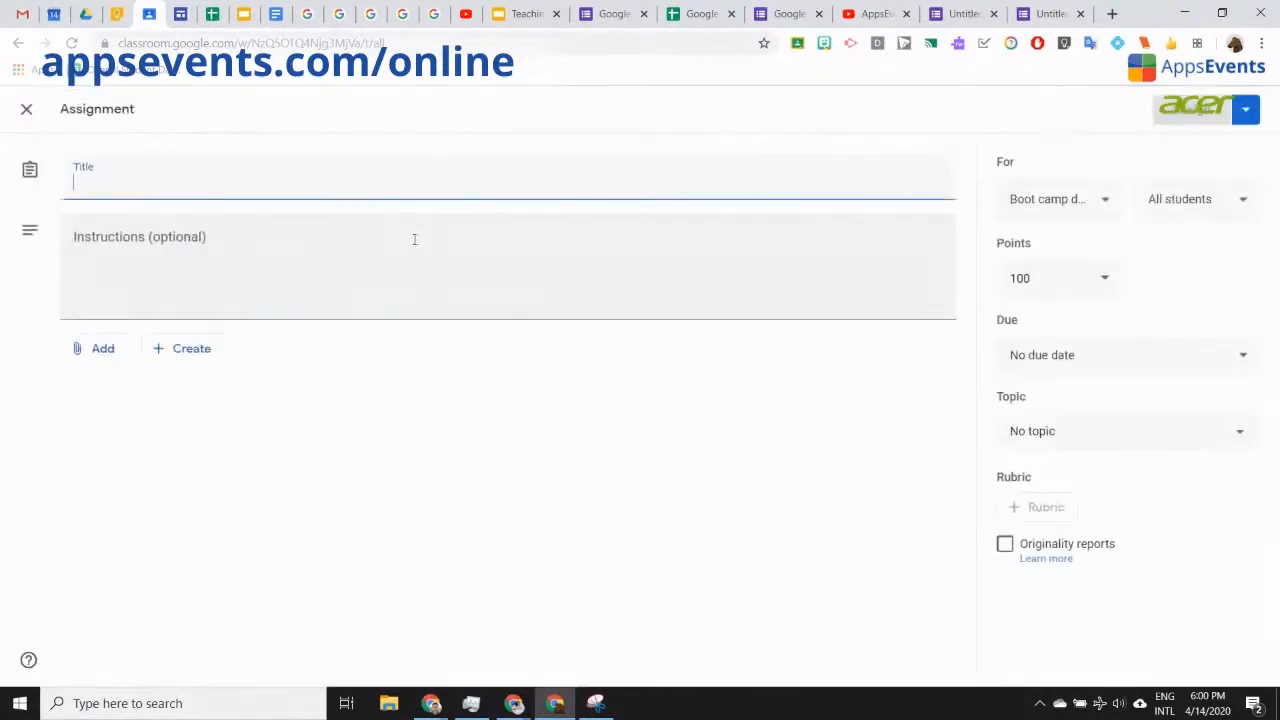
Step: Attach the Untitled form from Google Drive to the assignment
{"action": "left_click", "coordinate": [106, 356]}
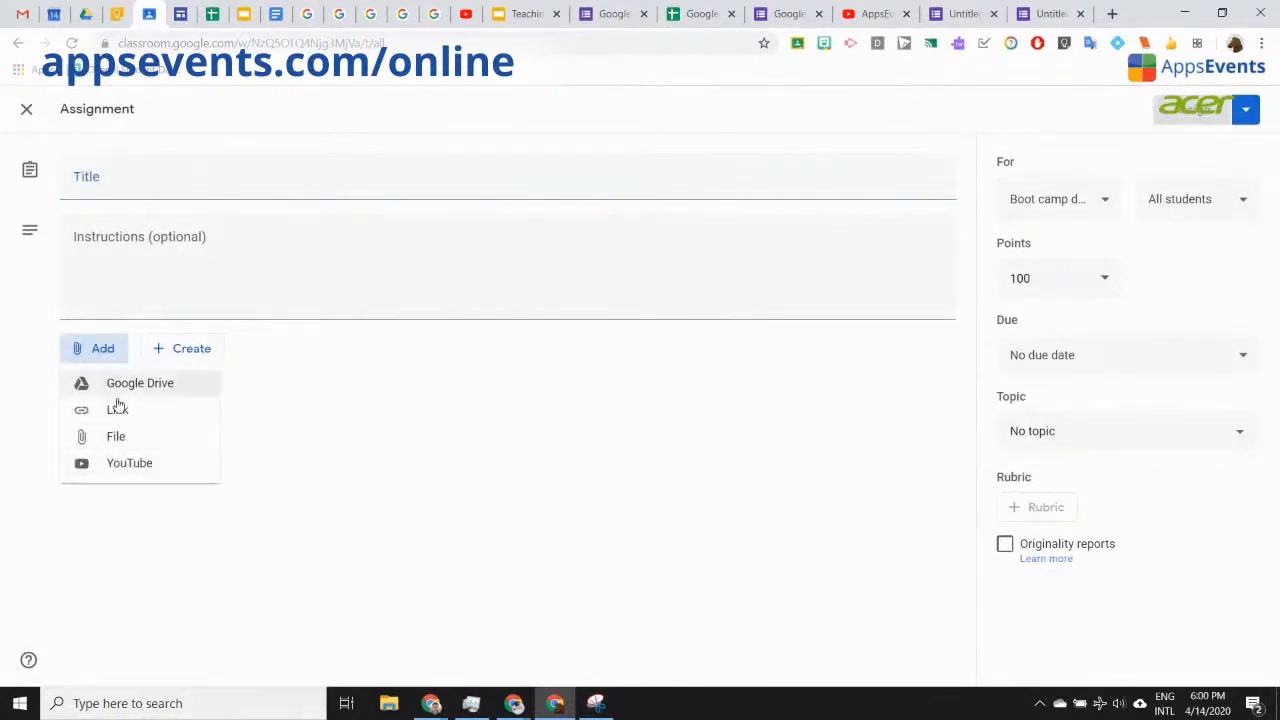
{"action": "left_click", "coordinate": [130, 386]}
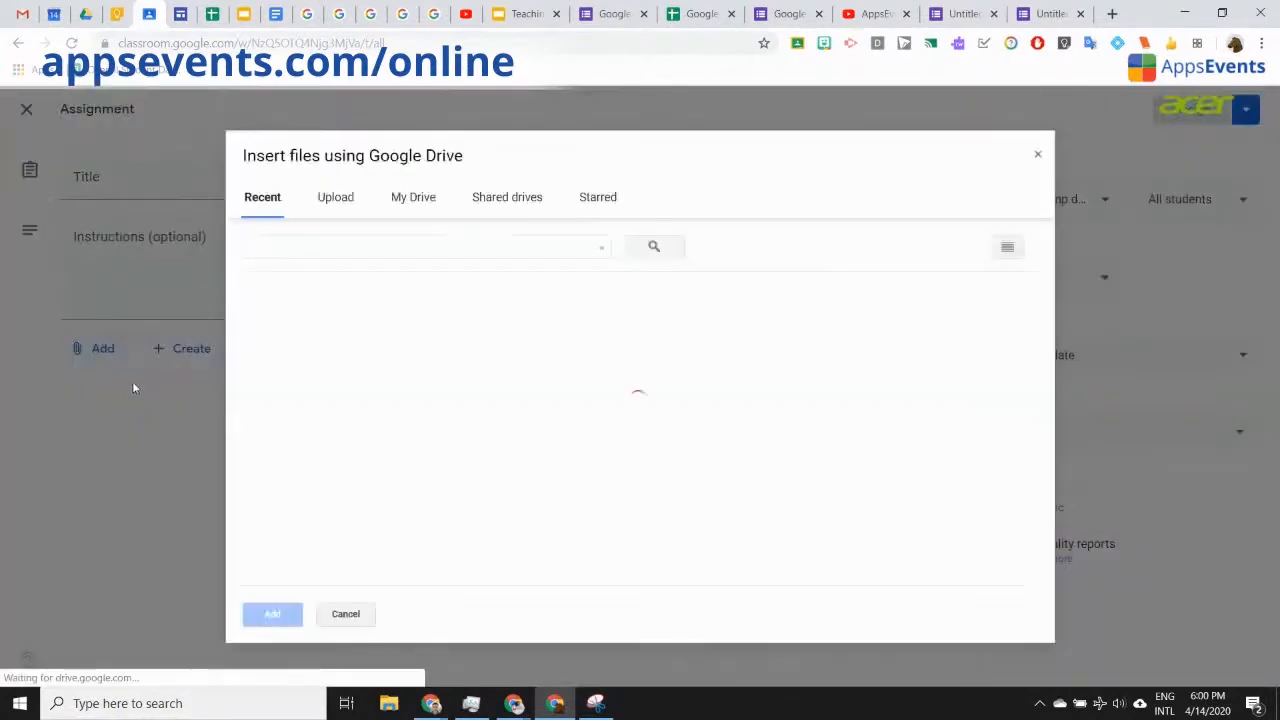
{"action": "left_click", "coordinate": [329, 420]}
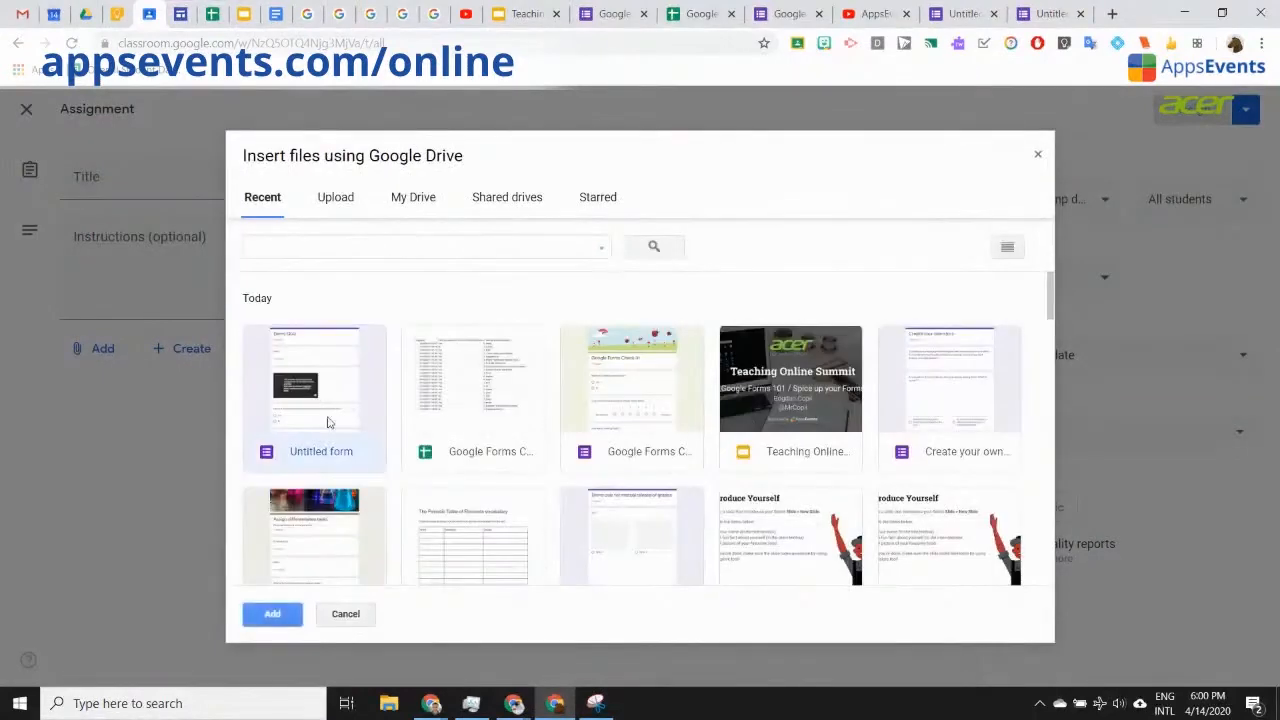
{"action": "left_click", "coordinate": [272, 614]}
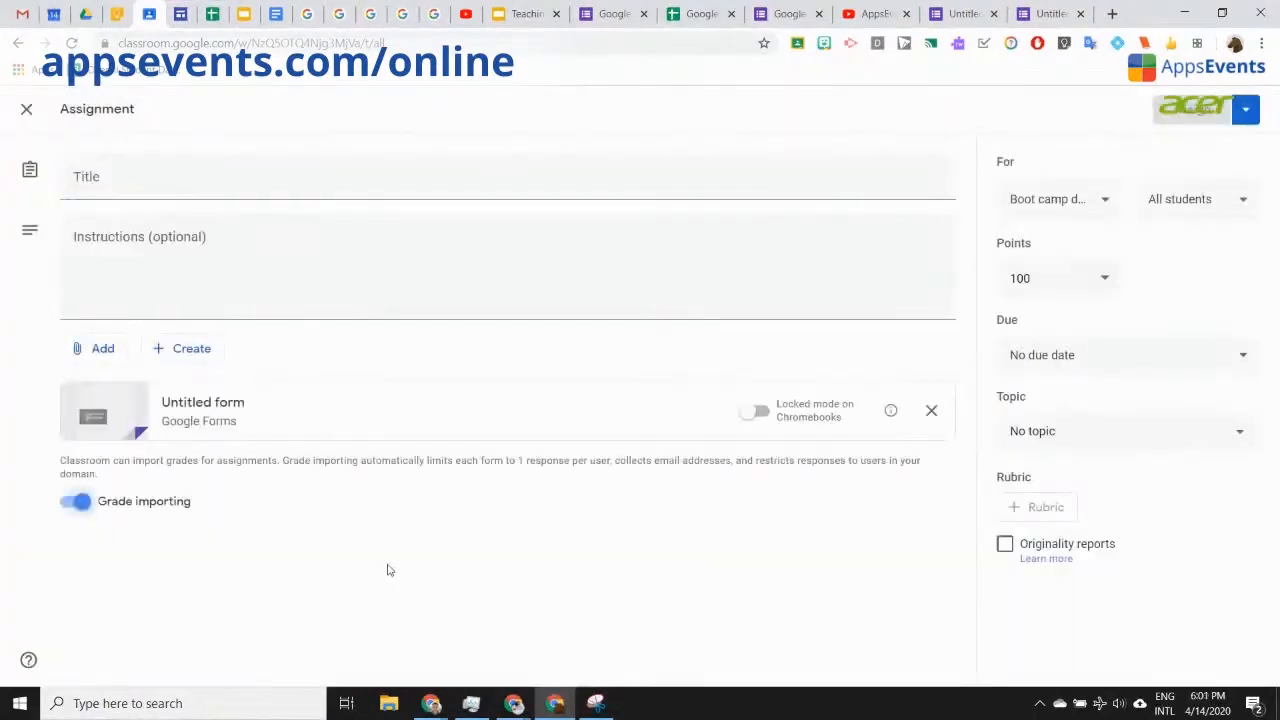
{"action": "left_click", "coordinate": [174, 174]}
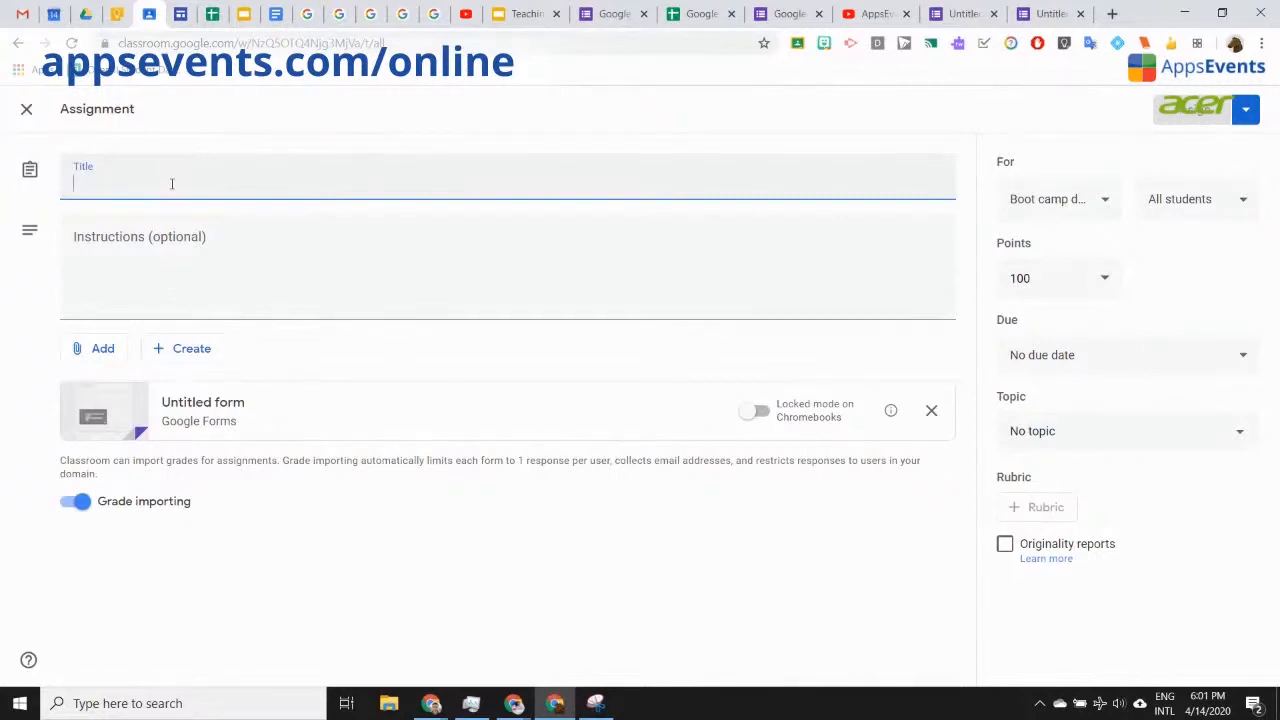
Step: Return to the Demo Quiz form tab and close the Send form dialog
{"action": "left_click", "coordinate": [603, 15]}
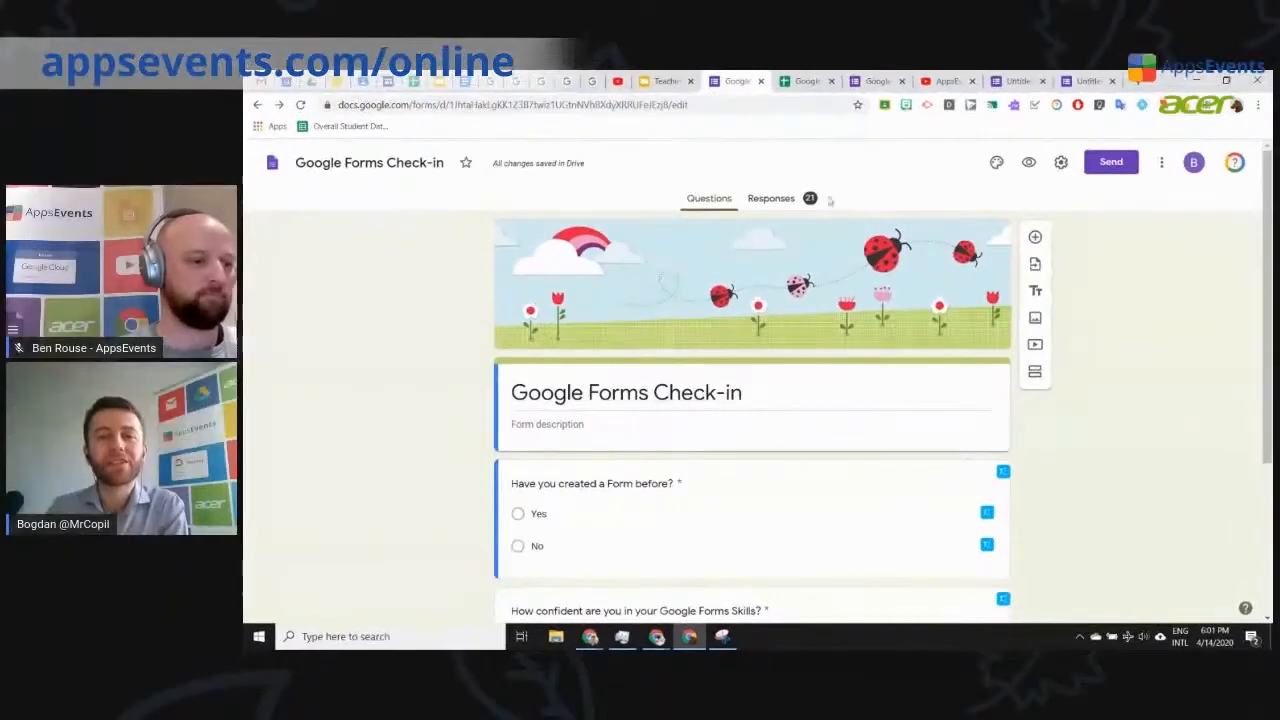
{"action": "left_click", "coordinate": [1017, 81]}
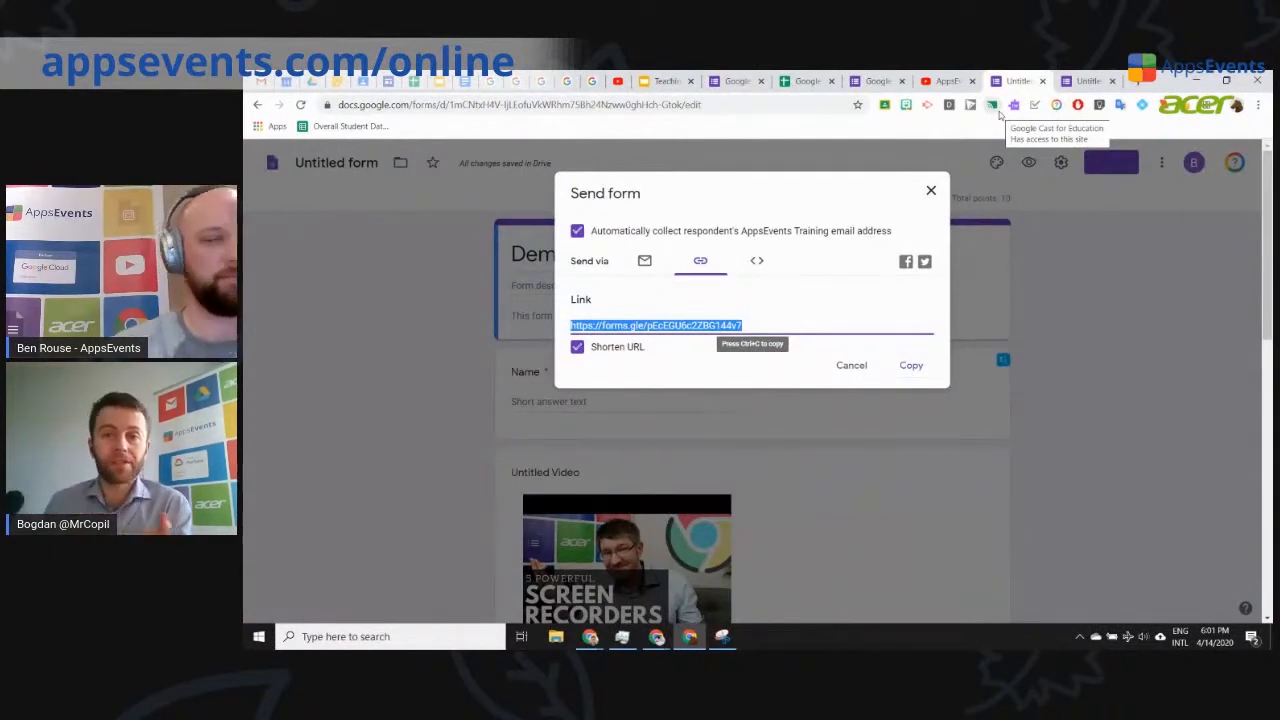
{"action": "left_click", "coordinate": [930, 191]}
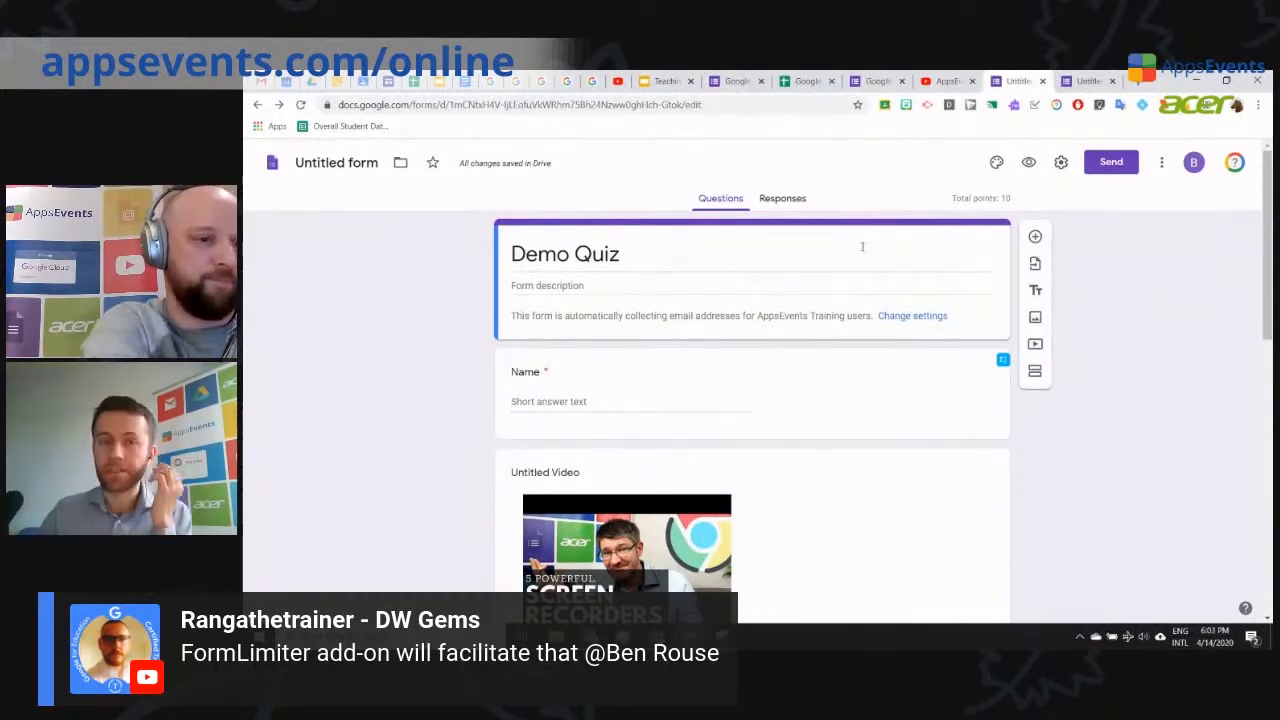
Step: Show the quiz's Responses summary, toggling Accepting responses off and back on
{"action": "left_click", "coordinate": [770, 199]}
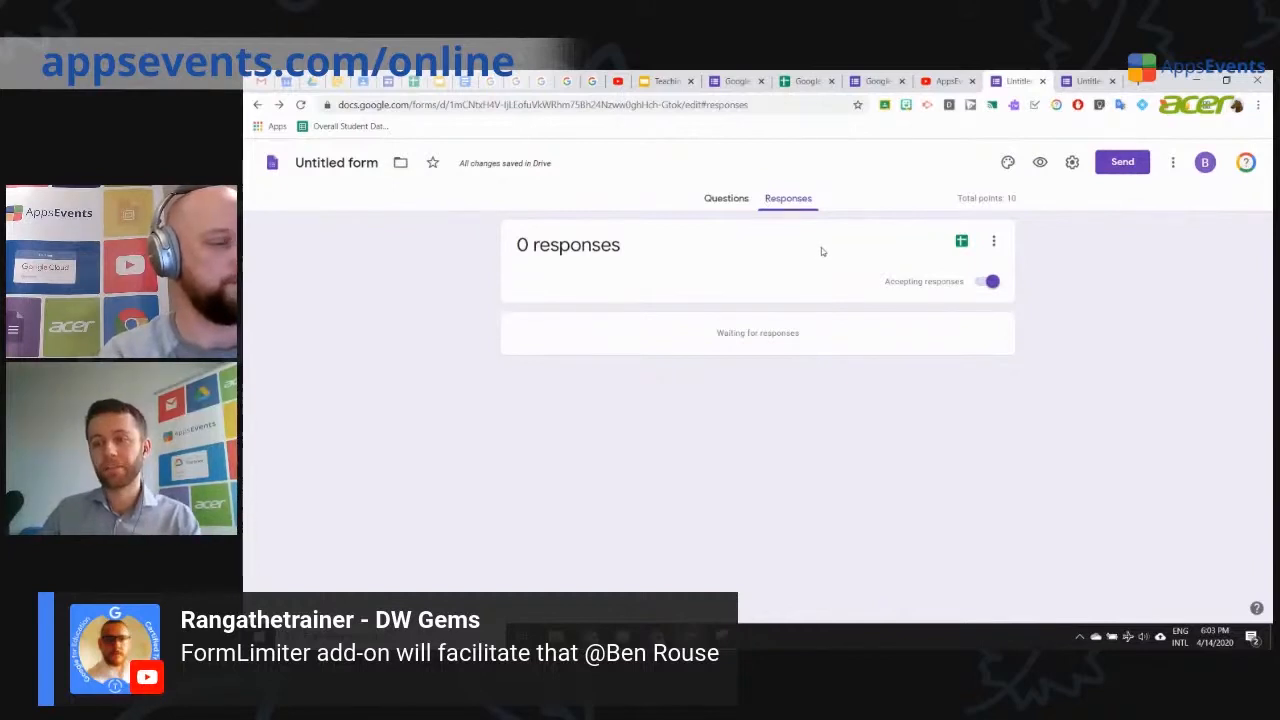
{"action": "left_click", "coordinate": [992, 242]}
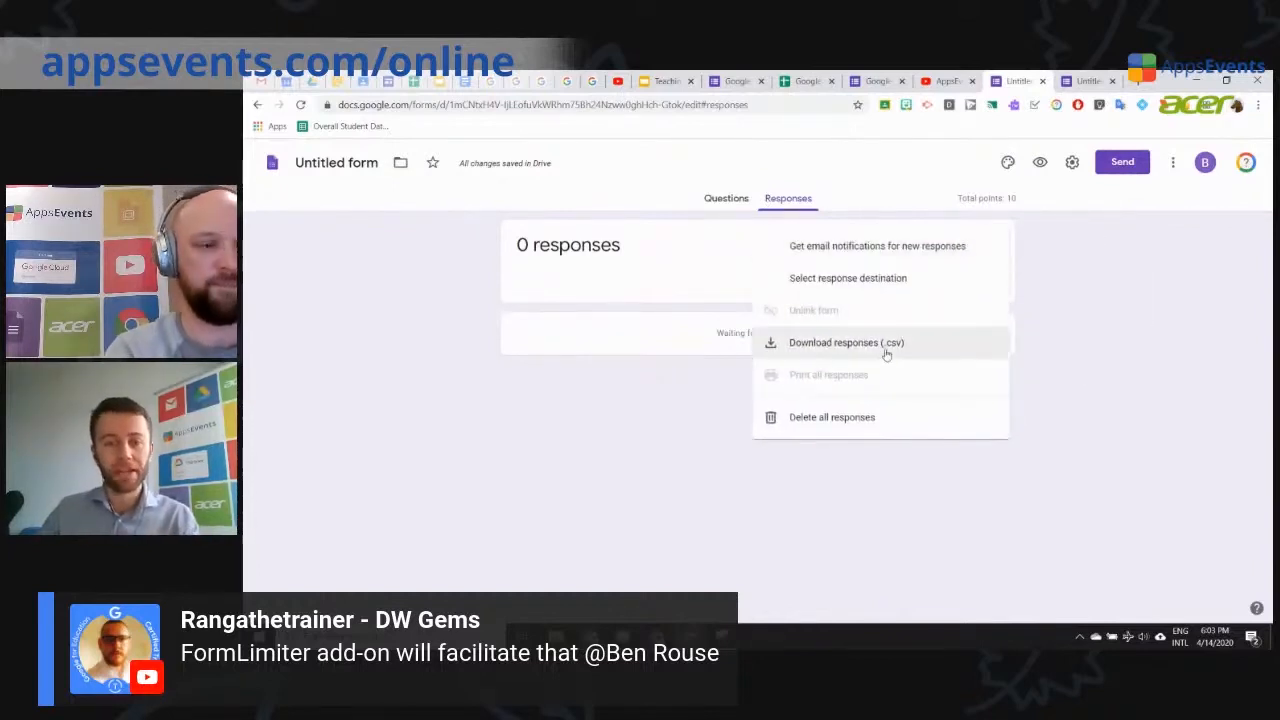
{"action": "left_click", "coordinate": [1138, 338]}
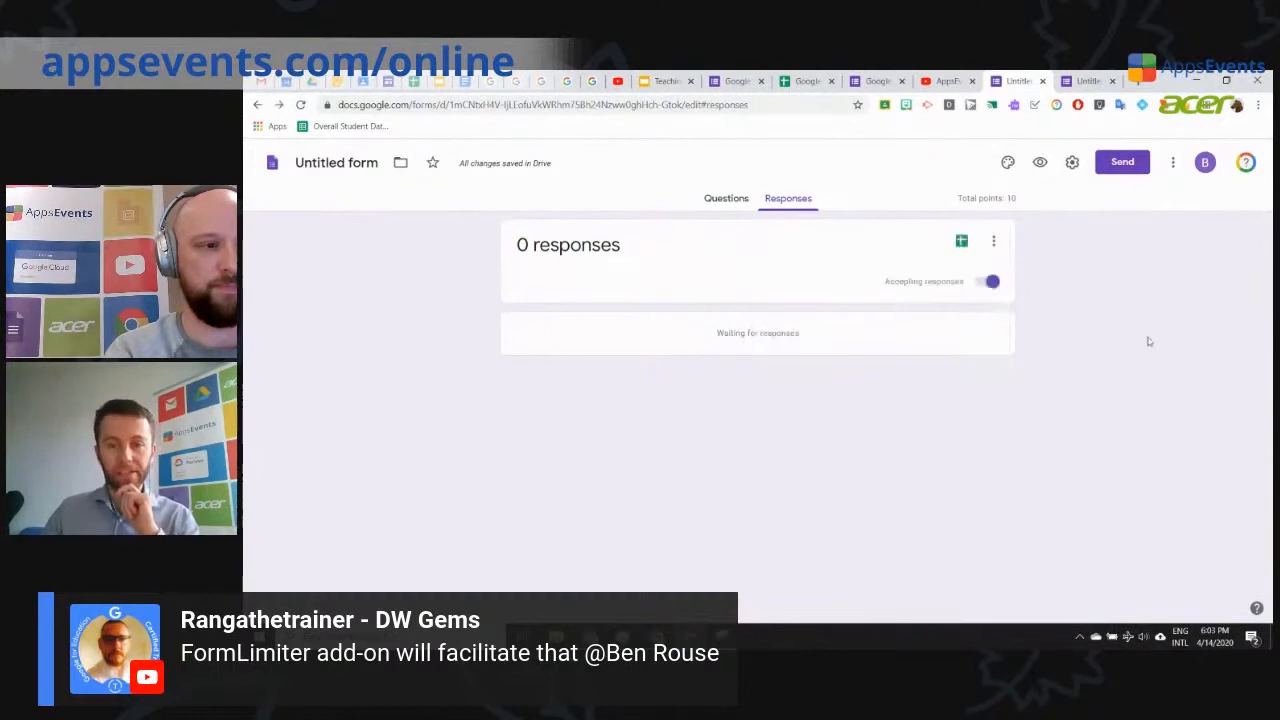
{"action": "left_click", "coordinate": [987, 283]}
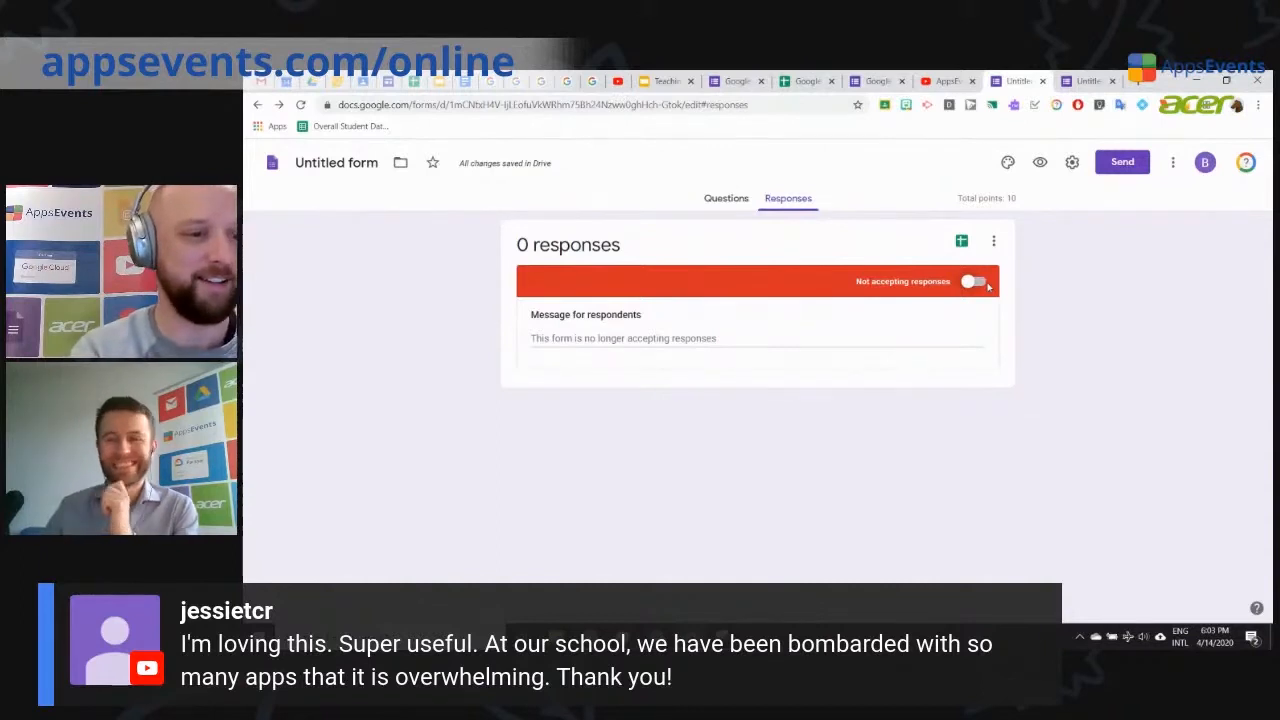
{"action": "left_click", "coordinate": [985, 284]}
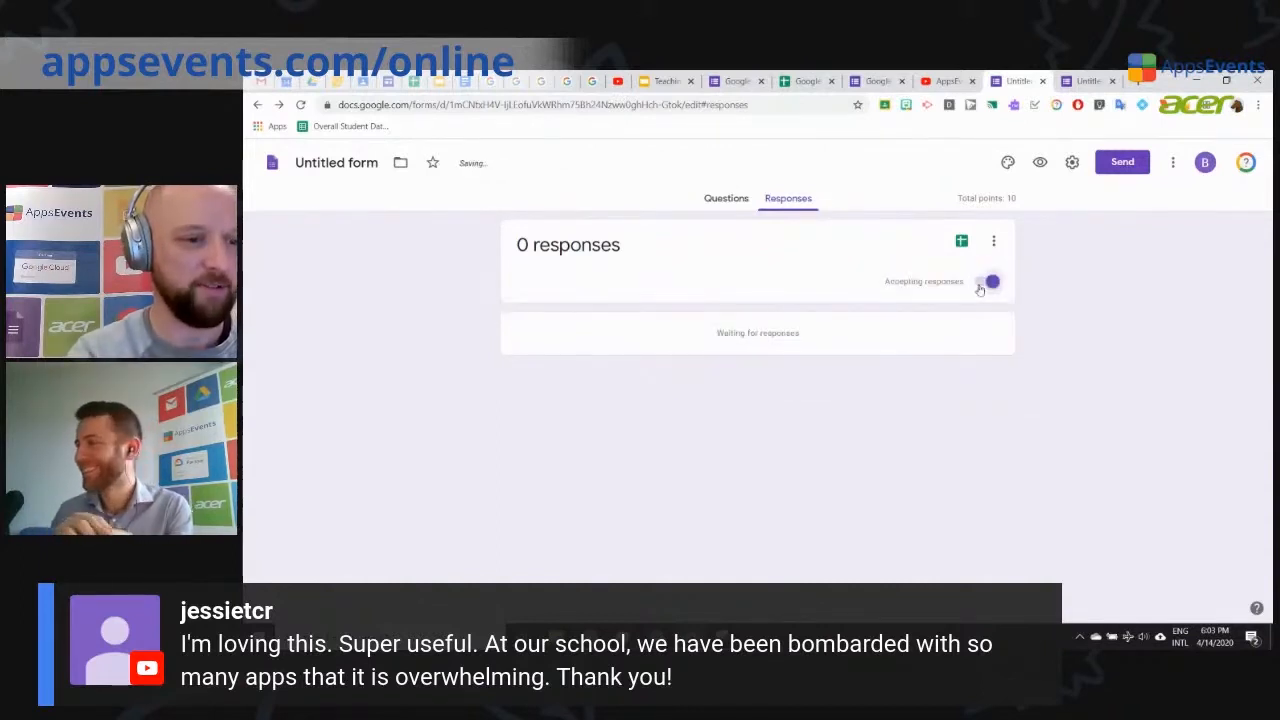
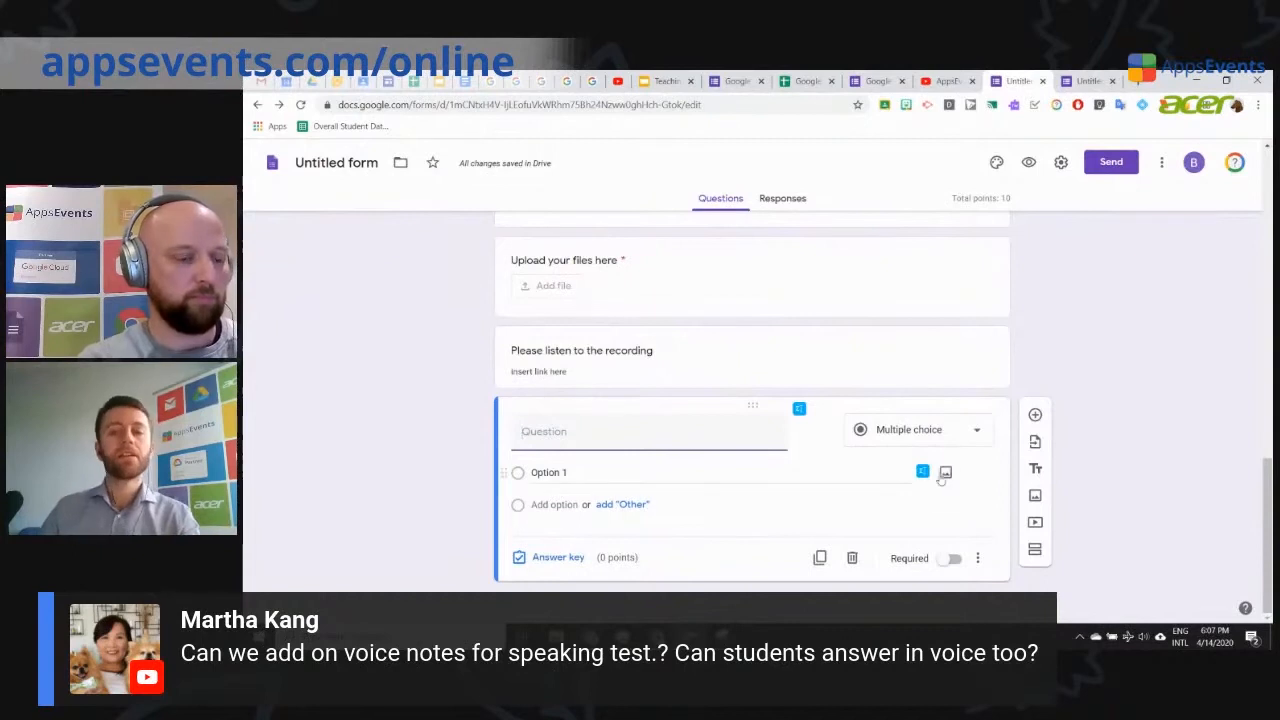
Step: Switch the new question below 'Please listen to the recording' from File upload to Short answer
{"action": "left_click", "coordinate": [977, 432]}
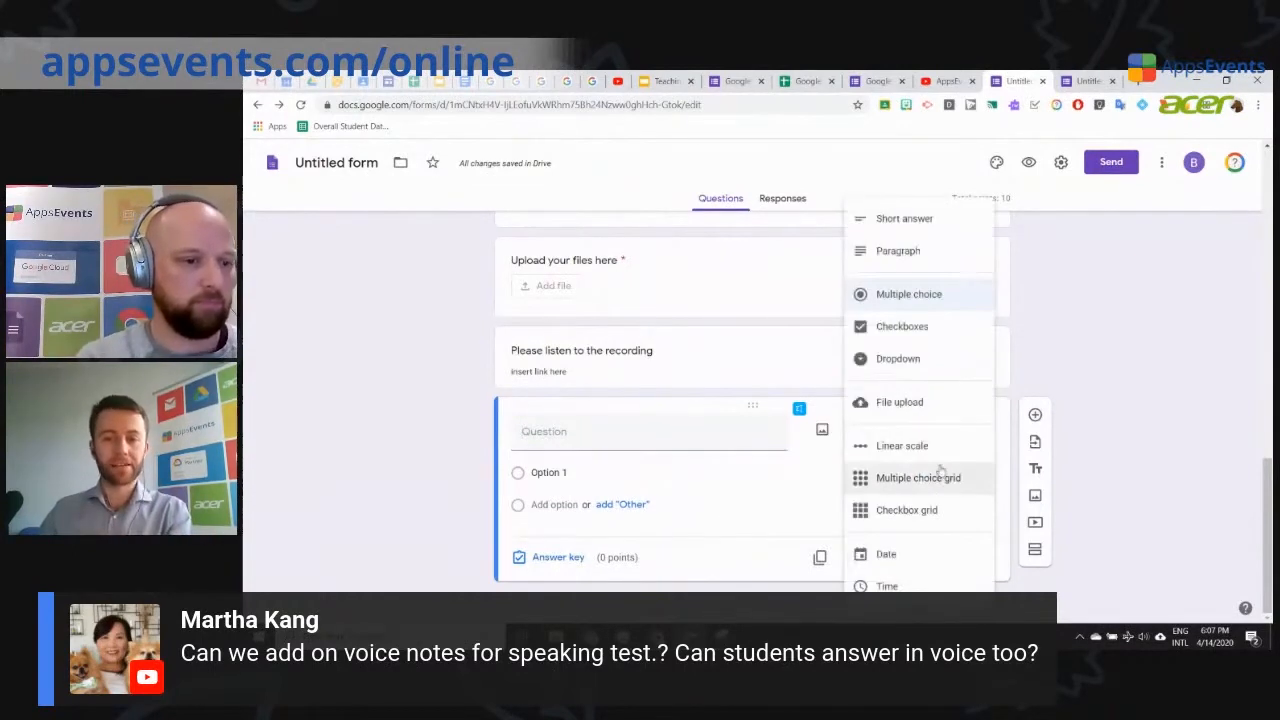
{"action": "left_click", "coordinate": [928, 412]}
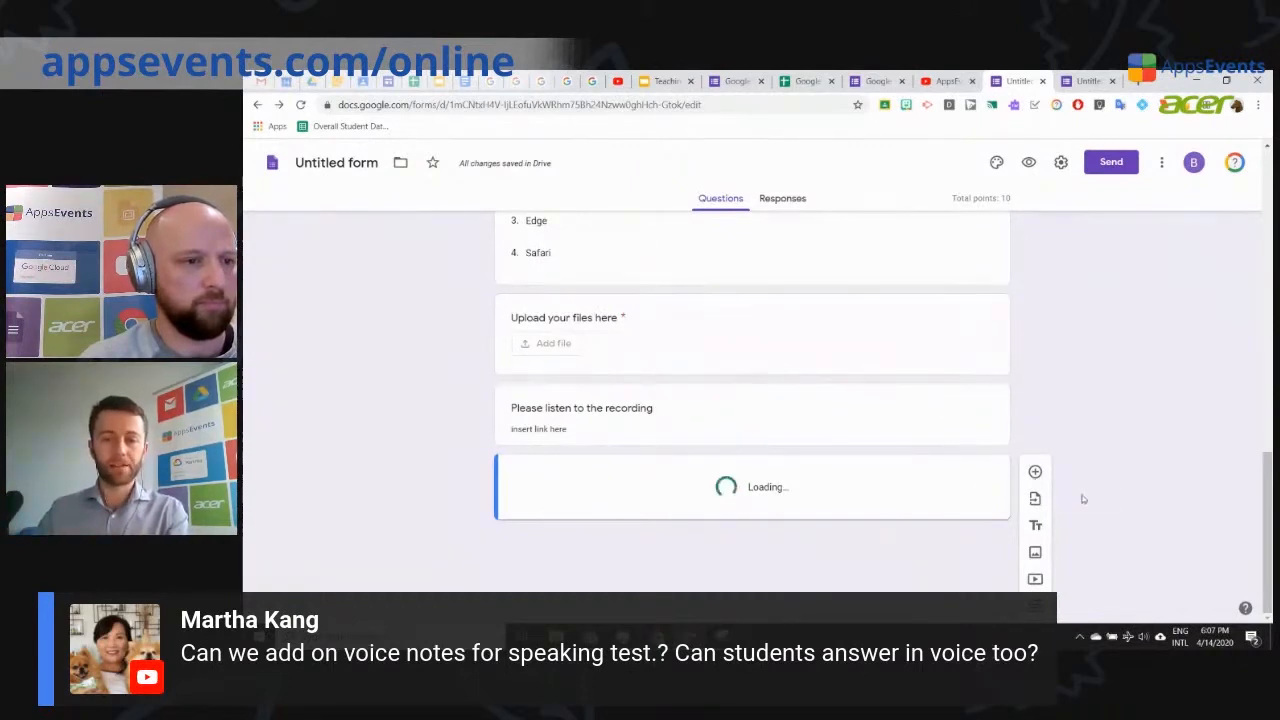
{"action": "left_click", "coordinate": [827, 421]}
{"action": "left_click", "coordinate": [846, 551]}
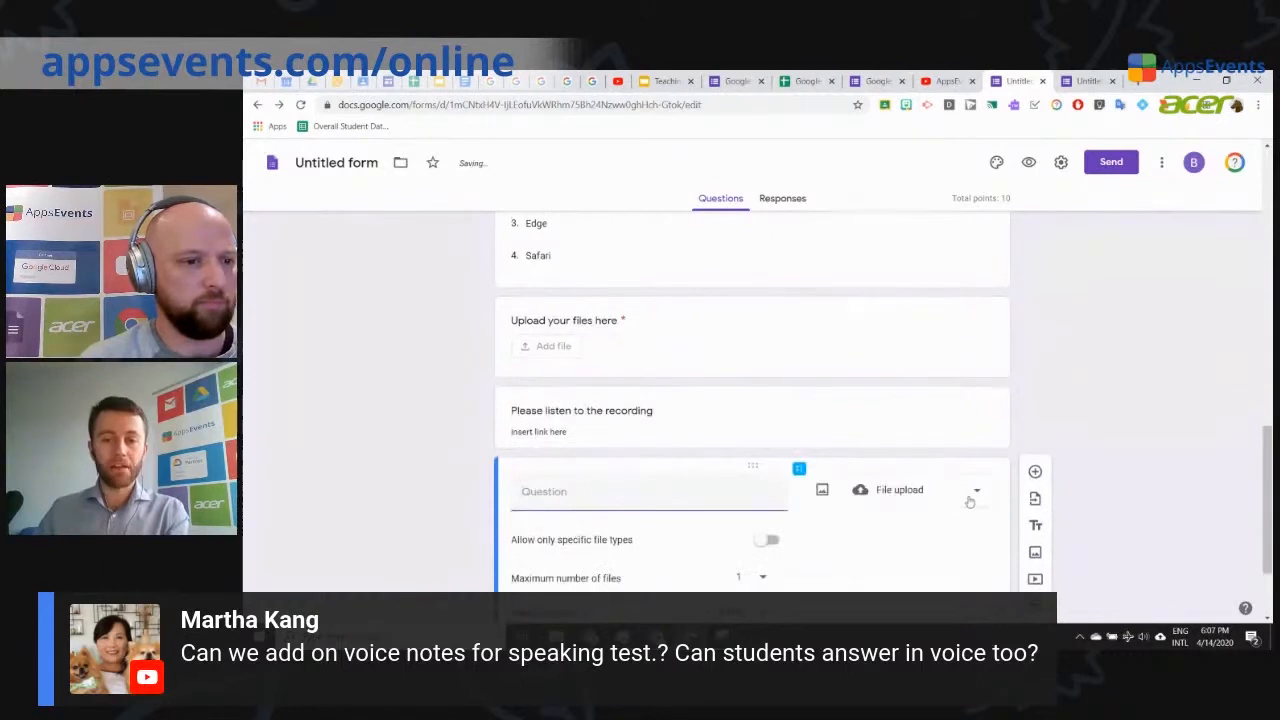
{"action": "left_click", "coordinate": [962, 492]}
{"action": "left_click", "coordinate": [918, 222]}
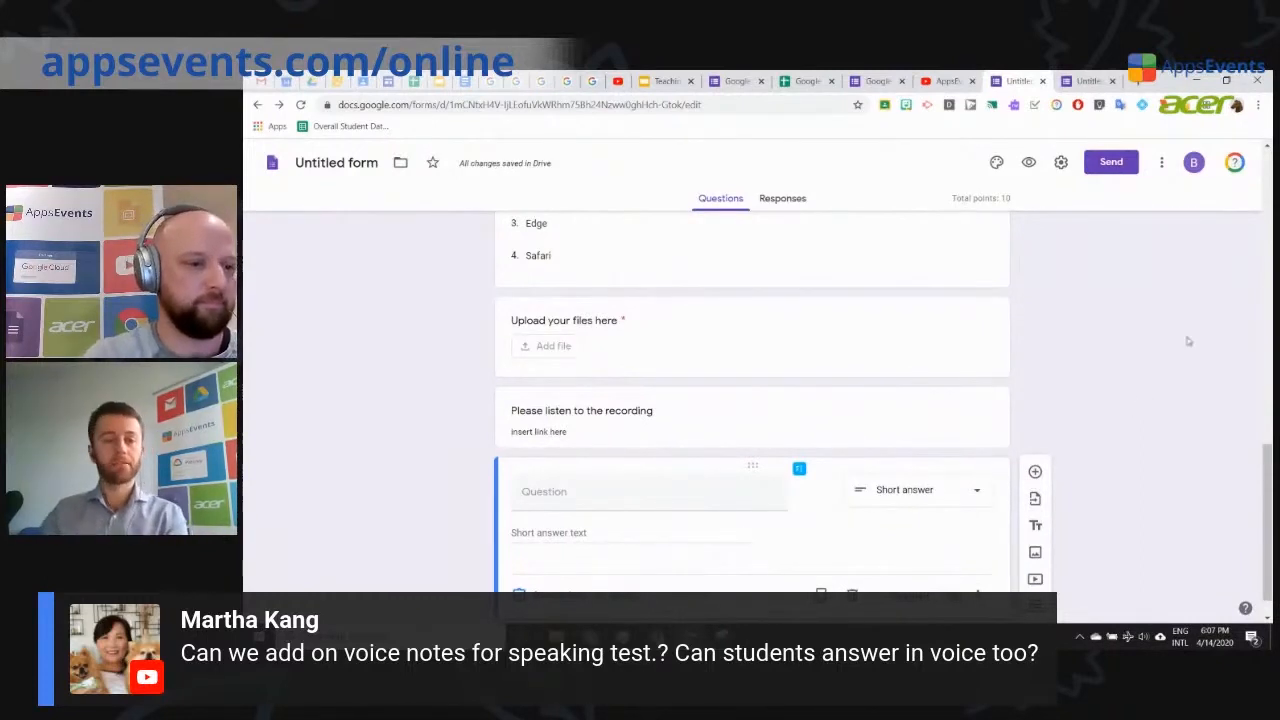
{"action": "left_click", "coordinate": [567, 491]}
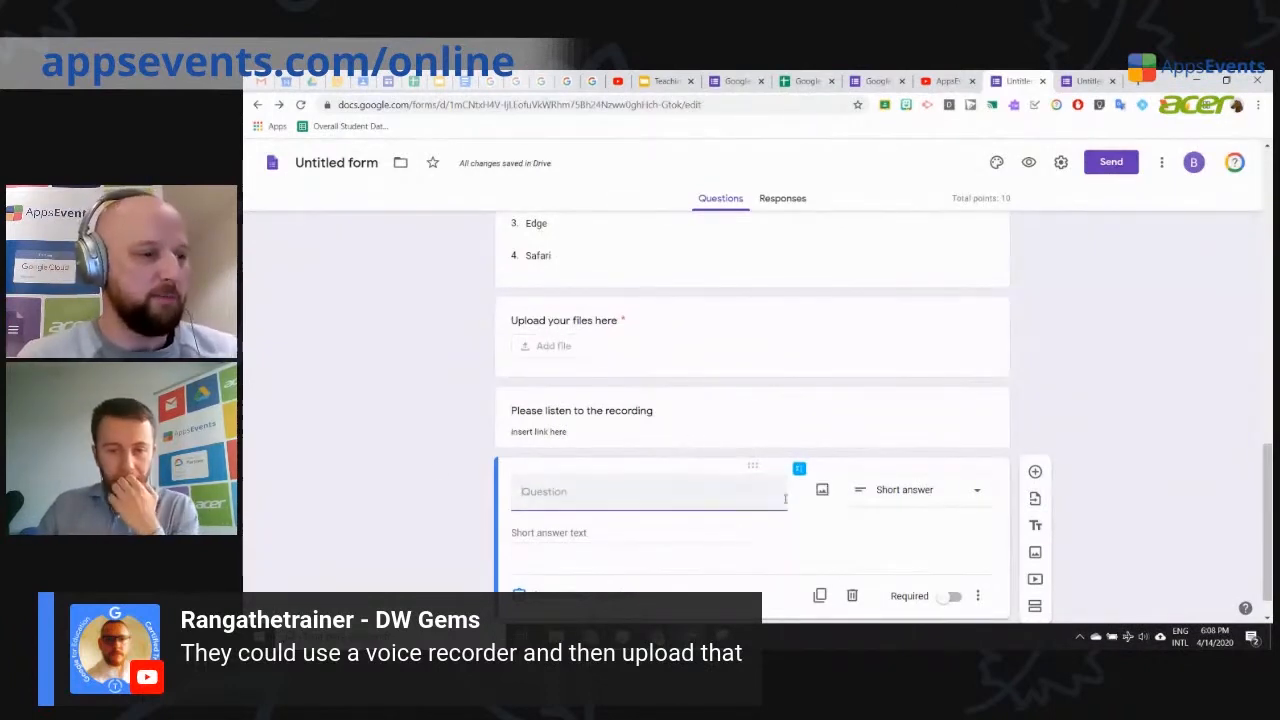
Step: Keep the untitled question's type as Short answer
{"action": "left_click", "coordinate": [978, 491]}
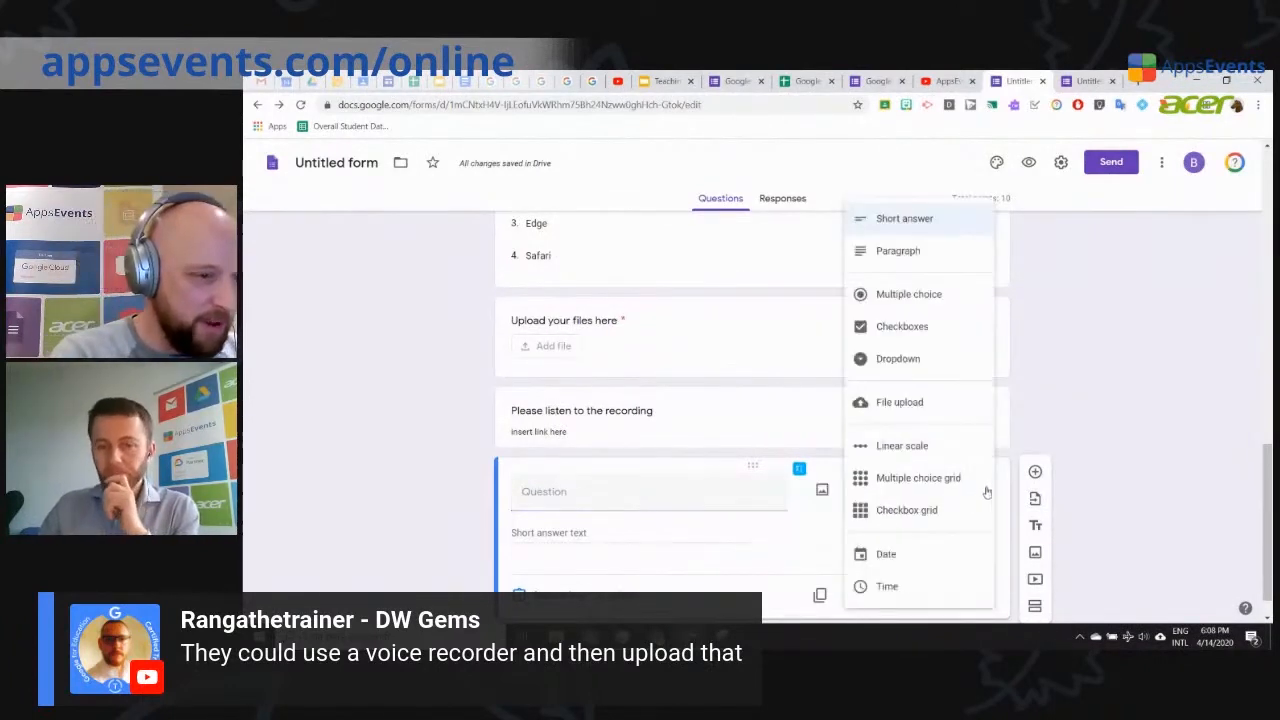
{"action": "left_click", "coordinate": [1135, 426]}
{"action": "scroll", "coordinate": [1135, 426], "scroll_direction": "up", "scroll_amount": 5}
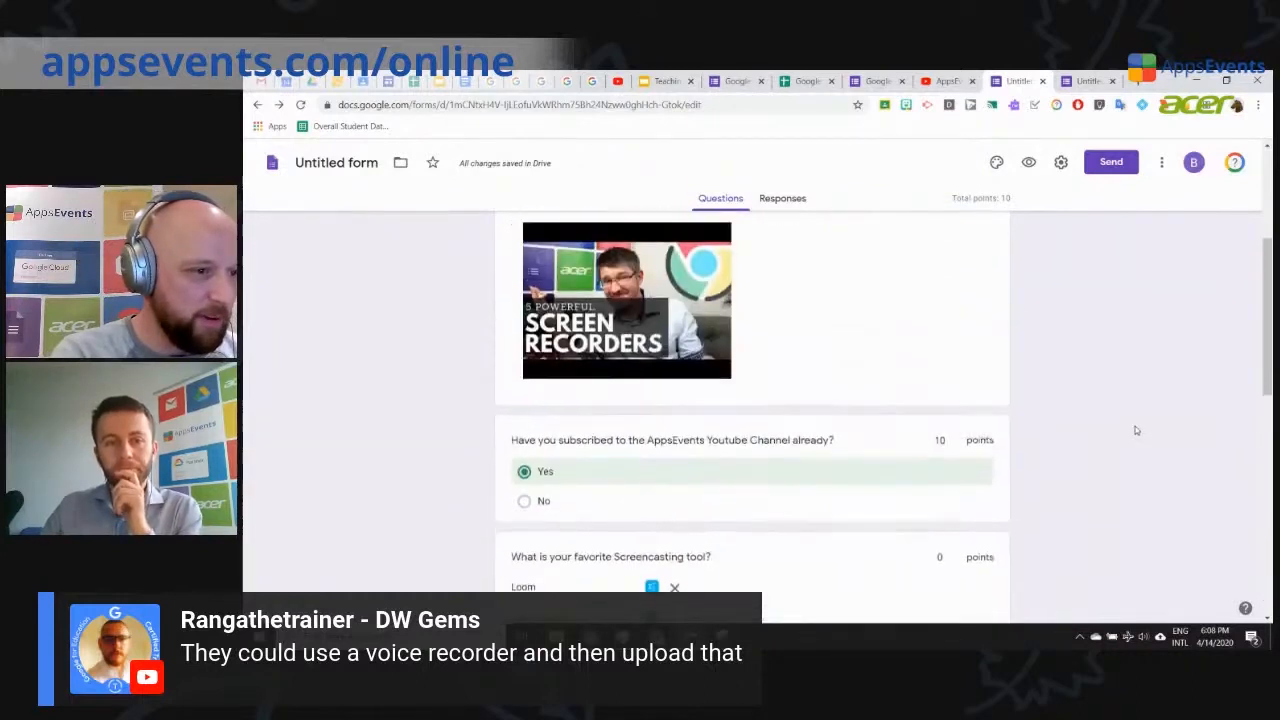
{"action": "scroll", "coordinate": [1135, 426], "scroll_direction": "up", "scroll_amount": 2}
Step: Set the 'Upload your files here' question's maximum file size to 10 GB
{"action": "scroll", "coordinate": [1131, 431], "scroll_direction": "down", "scroll_amount": 3}
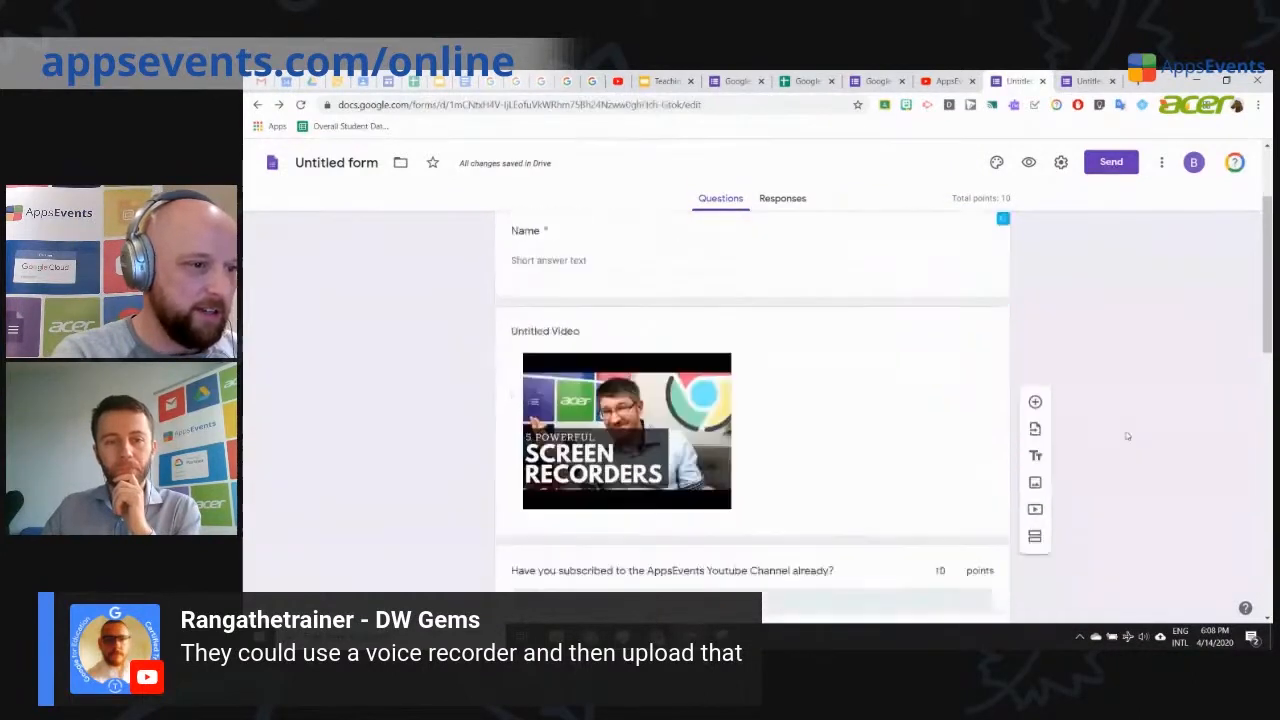
{"action": "scroll", "coordinate": [960, 443], "scroll_direction": "down", "scroll_amount": 5}
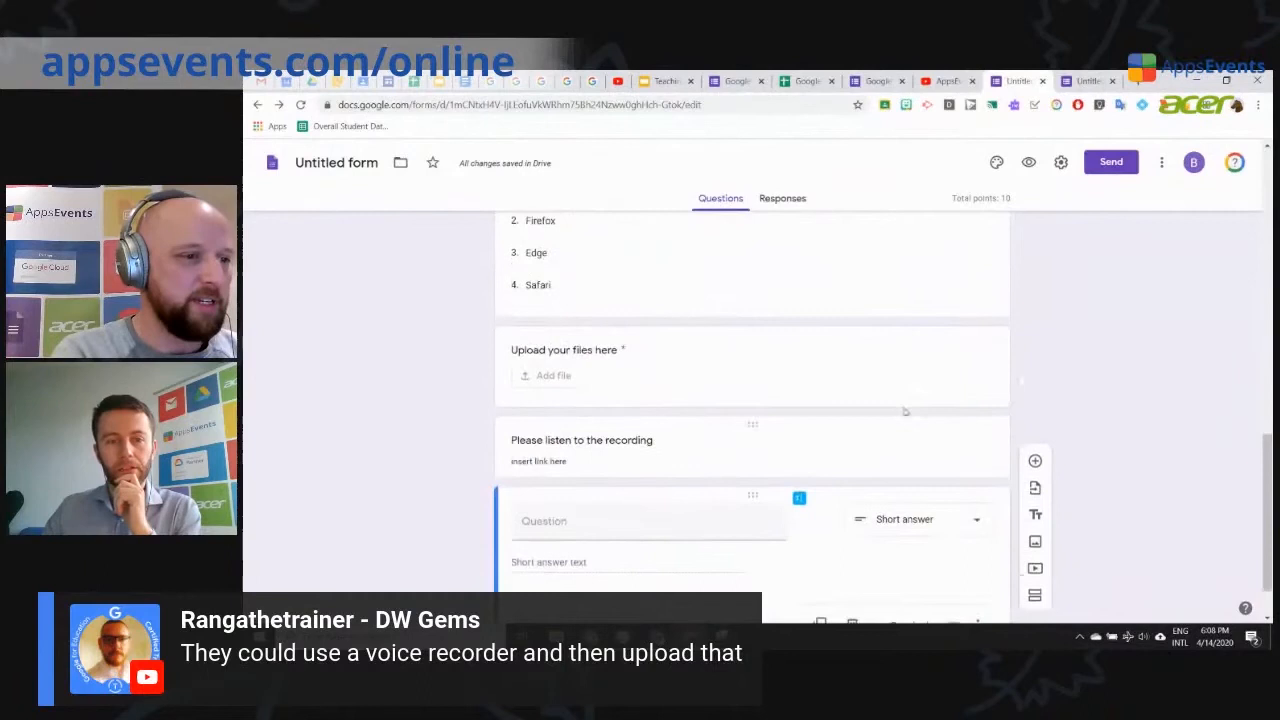
{"action": "left_click", "coordinate": [734, 383]}
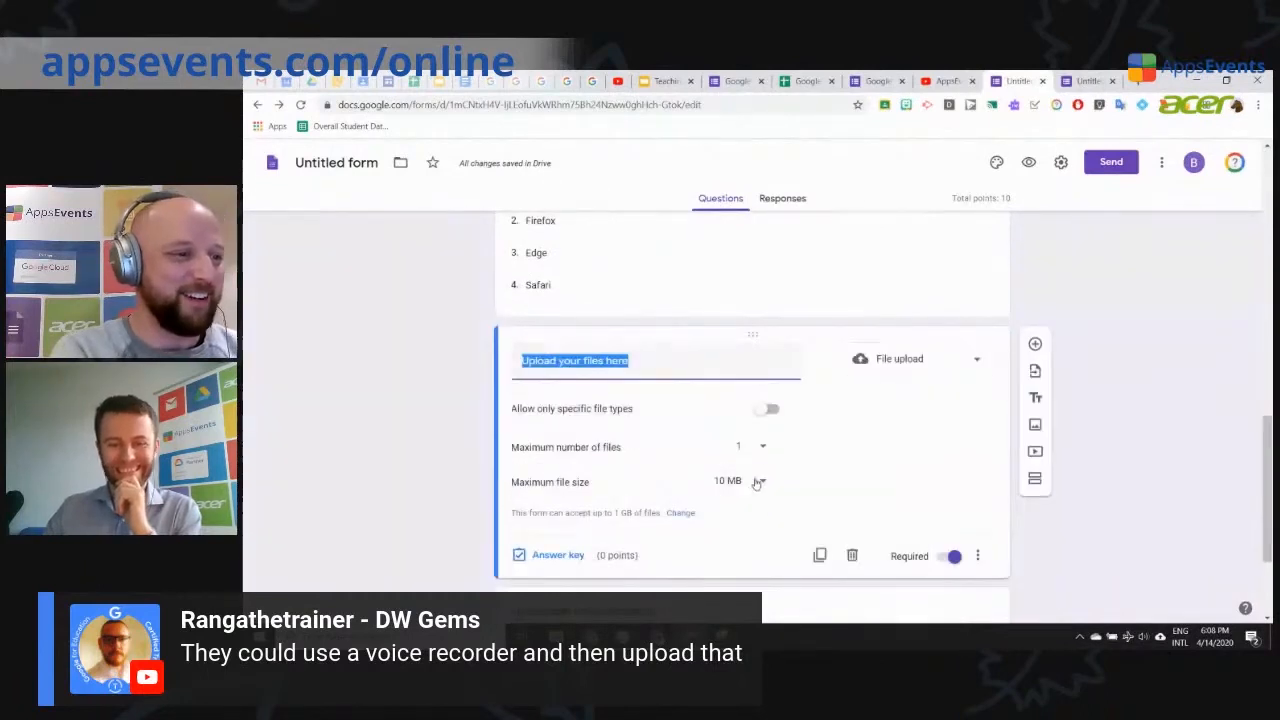
{"action": "left_click", "coordinate": [757, 482]}
{"action": "left_click", "coordinate": [727, 586]}
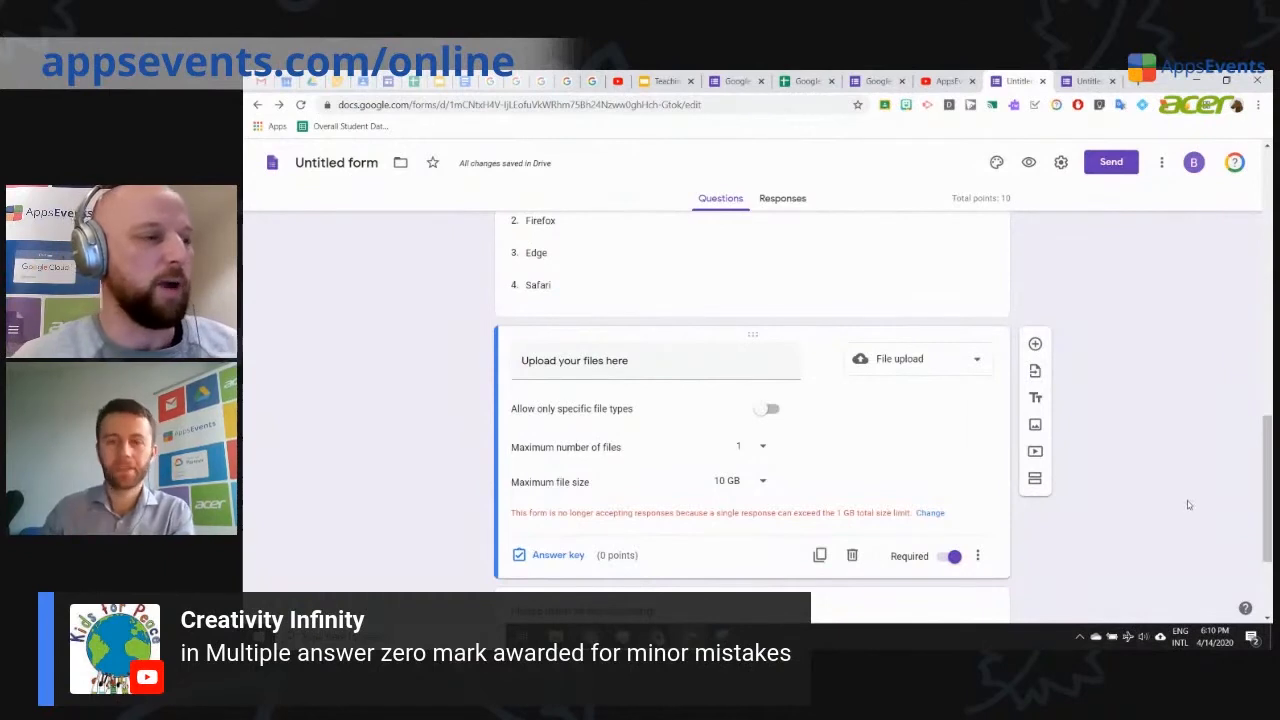
Step: Add a Short answer question titled 'What is the capital city of Czechia?' below the blank question
{"action": "scroll", "coordinate": [443, 457], "scroll_direction": "down", "scroll_amount": 2}
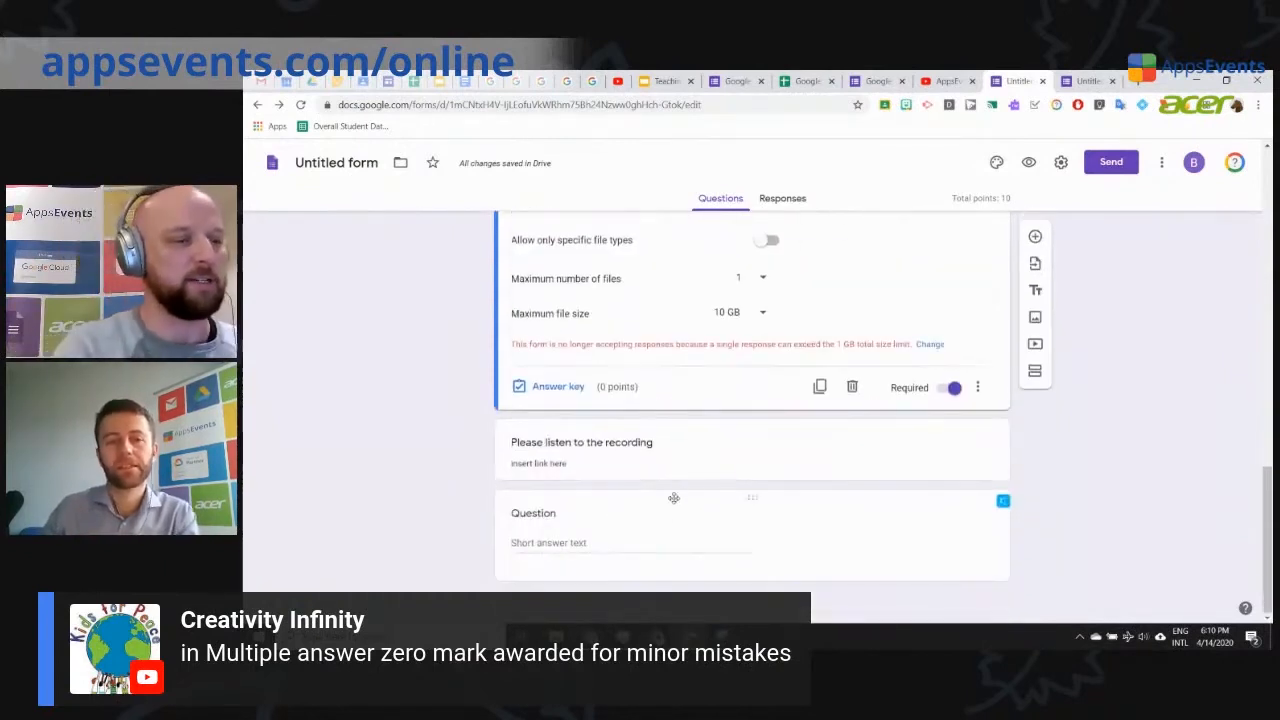
{"action": "left_click", "coordinate": [952, 557]}
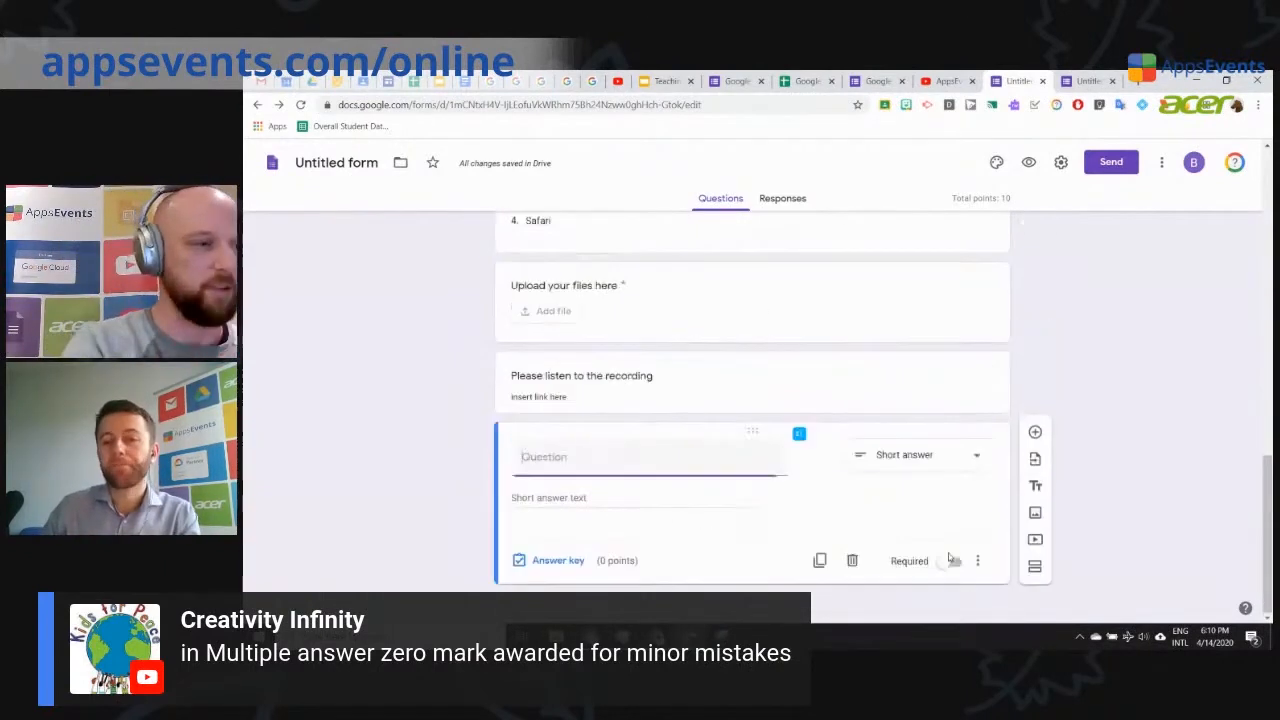
{"action": "left_click", "coordinate": [1035, 441]}
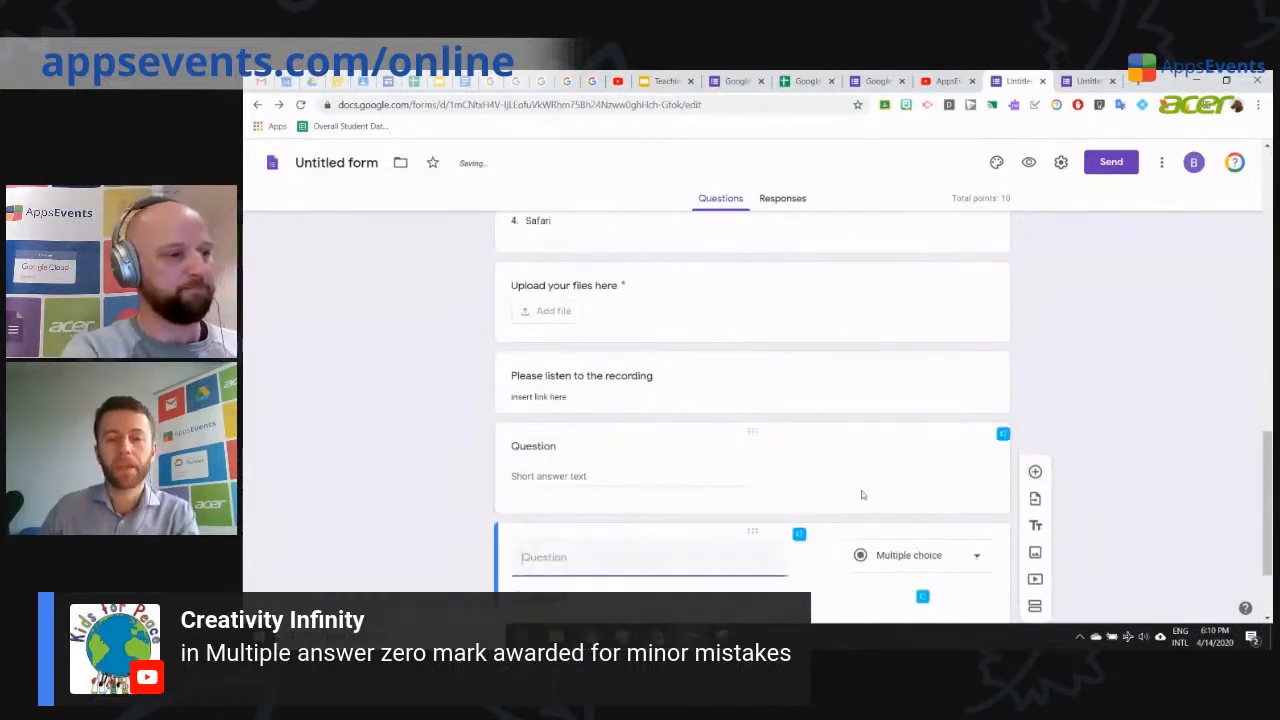
{"action": "type", "text": "What"}
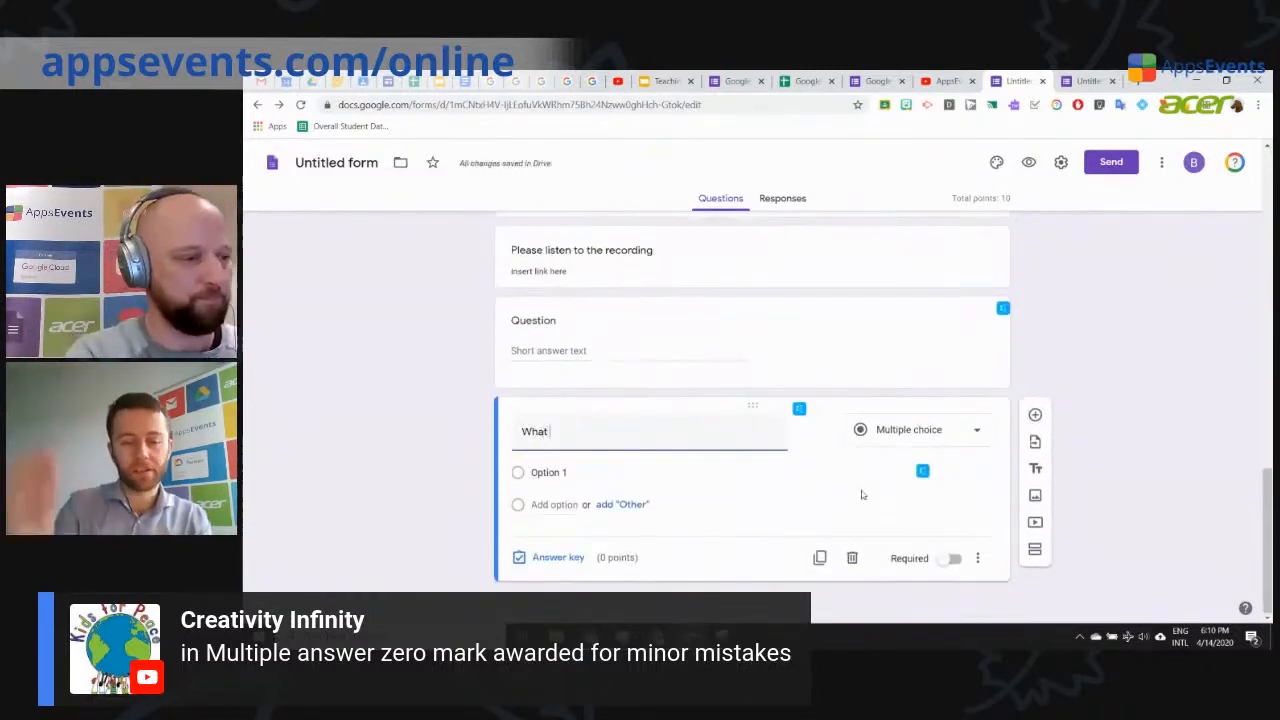
{"action": "type", "text": " is the capital"}
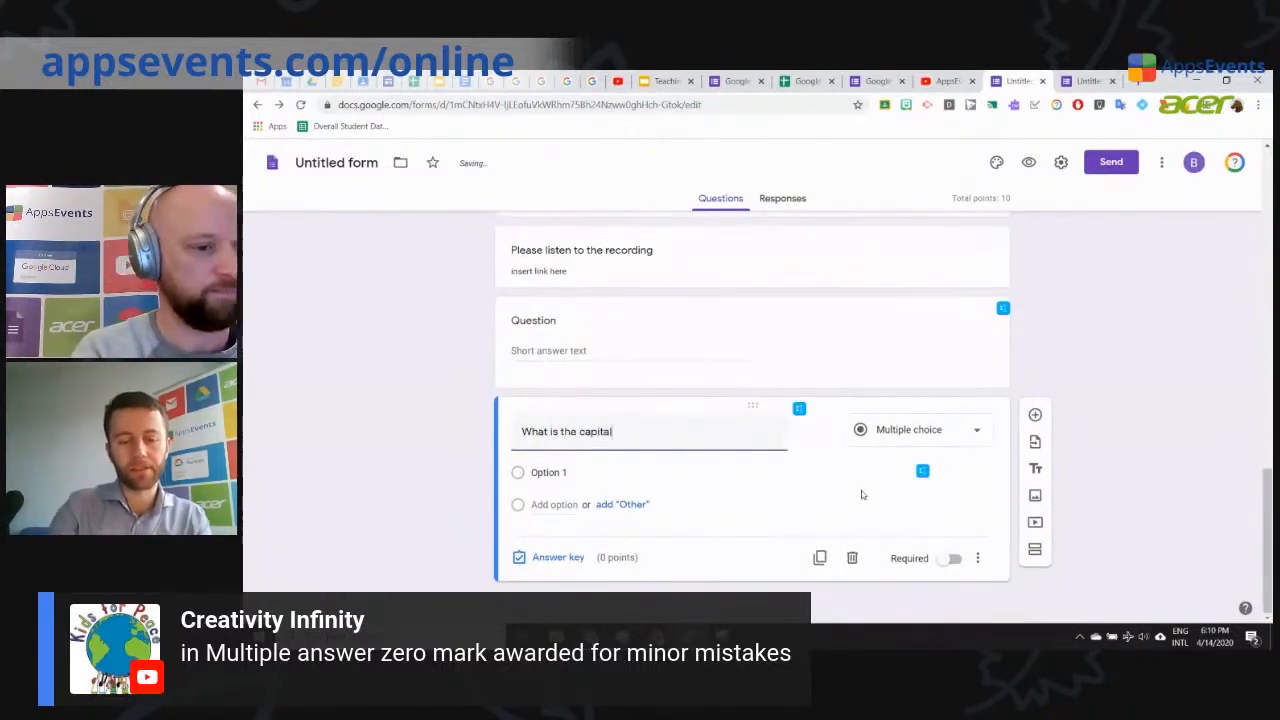
{"action": "type", "text": " city of czechia?"}
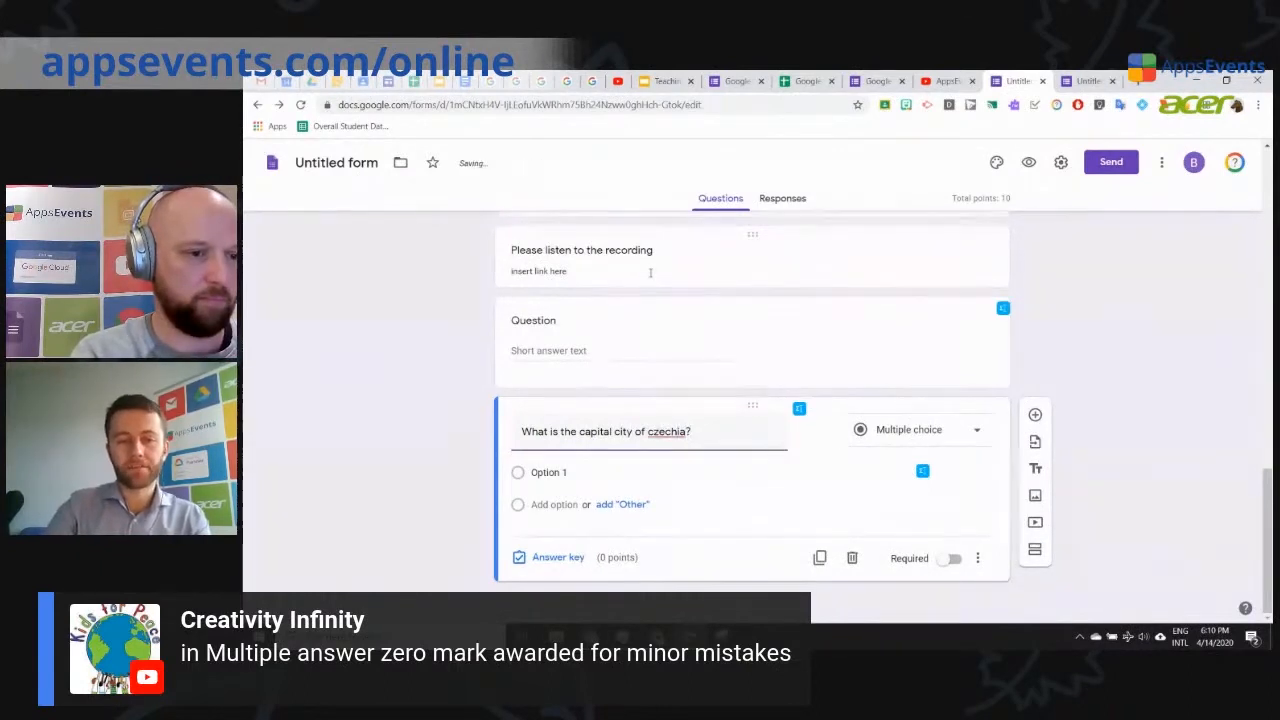
{"action": "key", "text": "BackSpace"}
{"action": "type", "text": "C"}
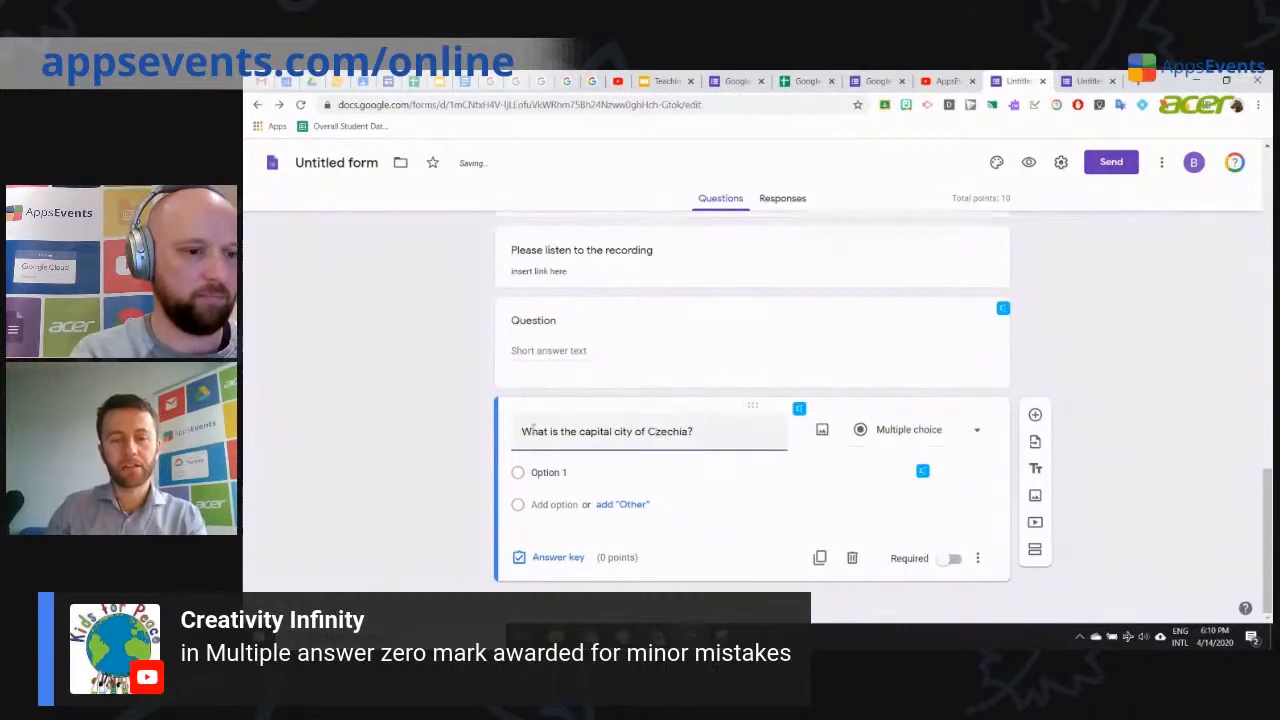
{"action": "left_click", "coordinate": [895, 429]}
{"action": "left_click", "coordinate": [883, 218]}
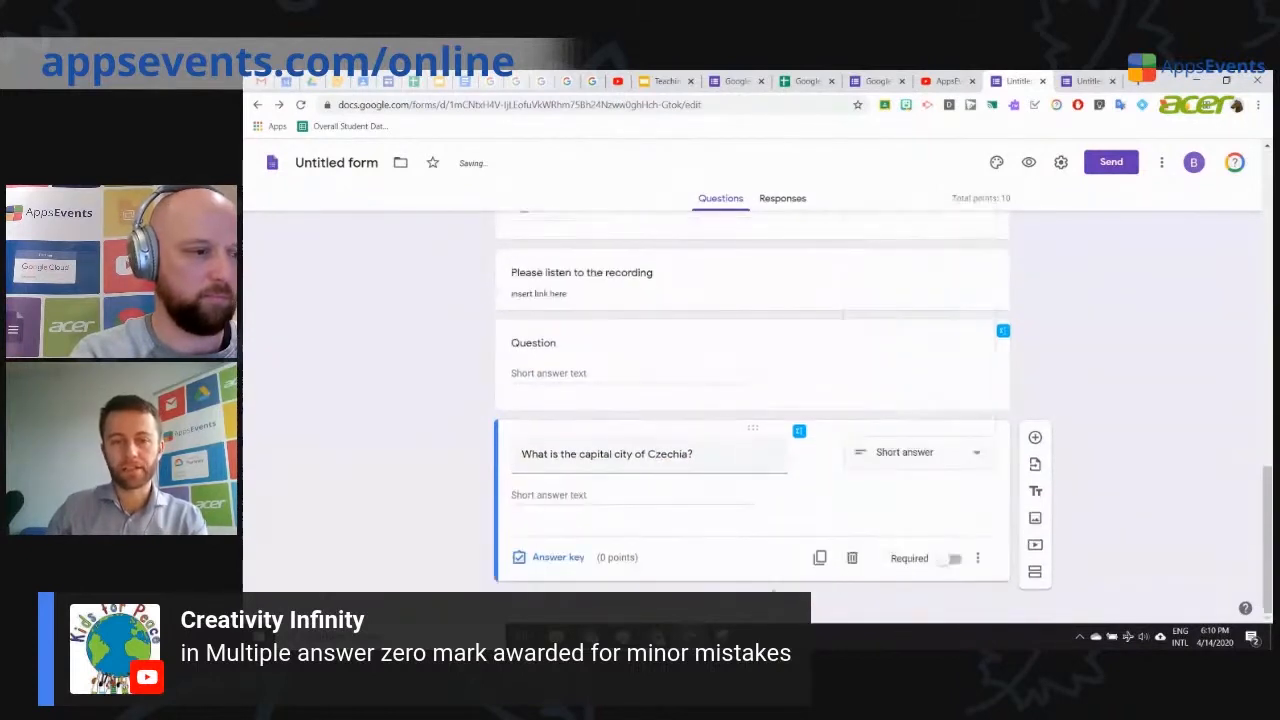
Step: Make 'Prague' the only correct answer in the Czechia question's answer key, deleting the extra rows
{"action": "left_click", "coordinate": [557, 558]}
{"action": "left_click", "coordinate": [568, 500]}
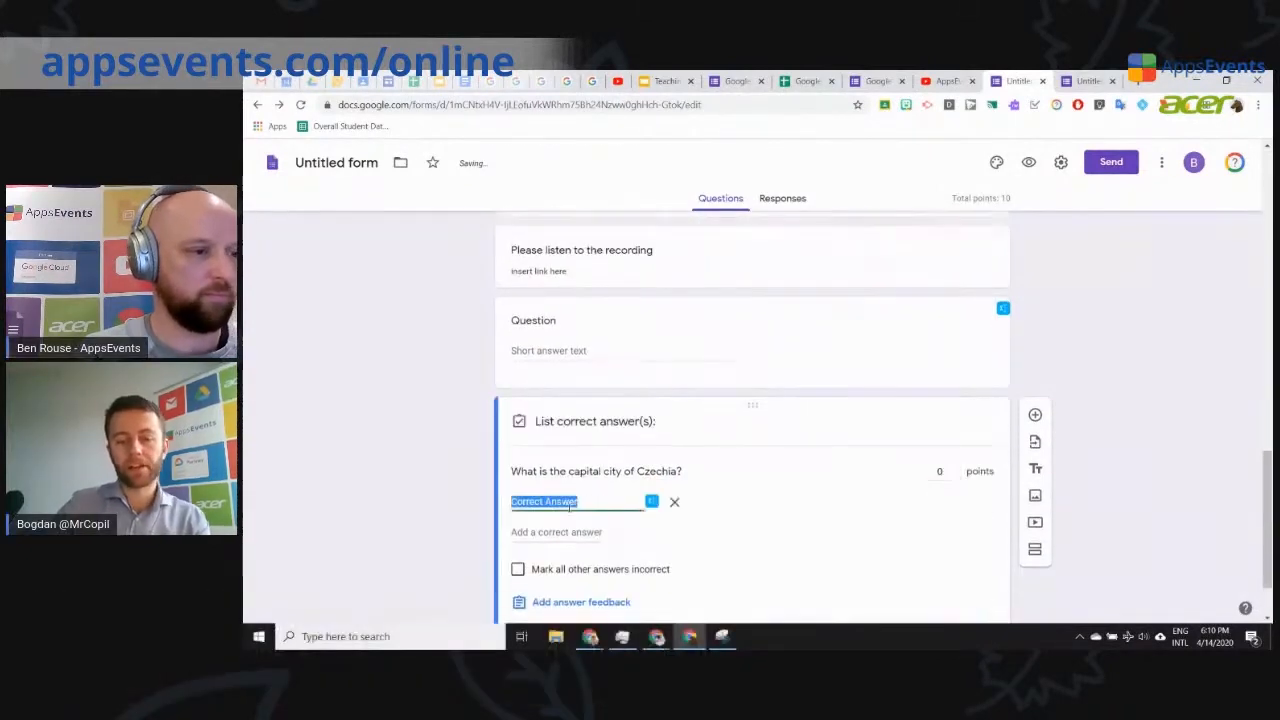
{"action": "type", "text": "Prague"}
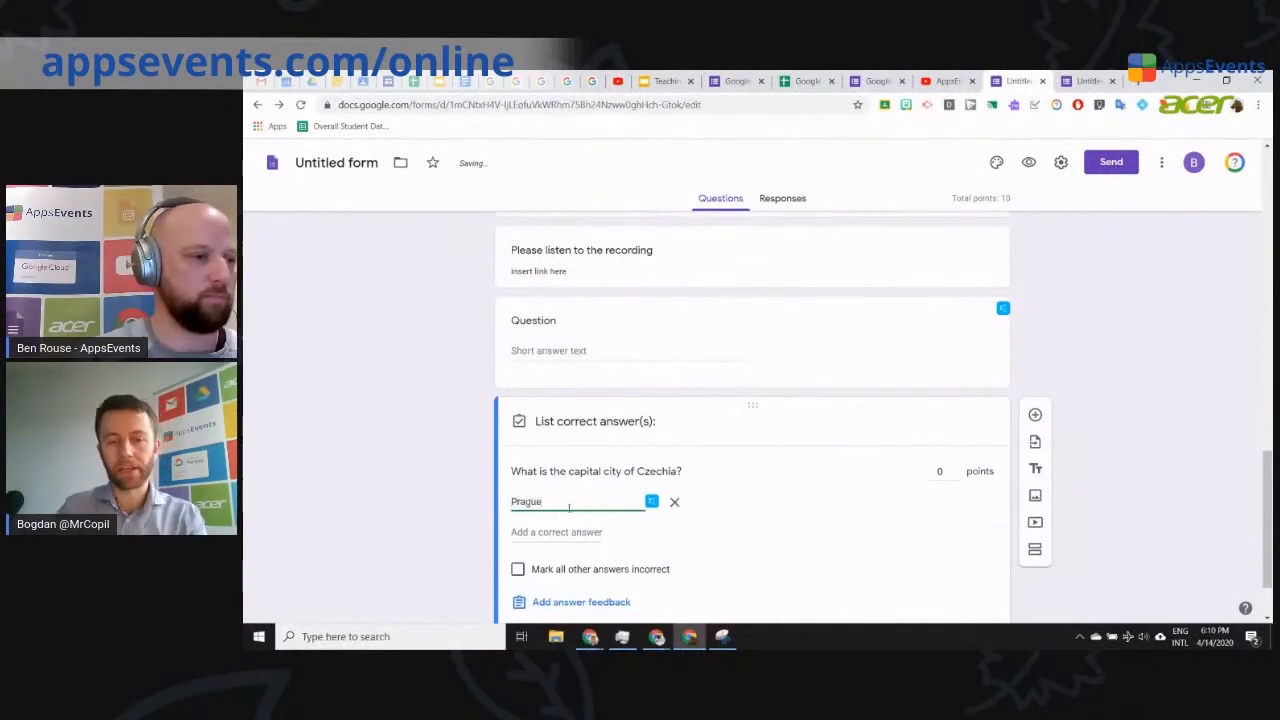
{"action": "left_click", "coordinate": [578, 546]}
{"action": "type", "text": "ague"}
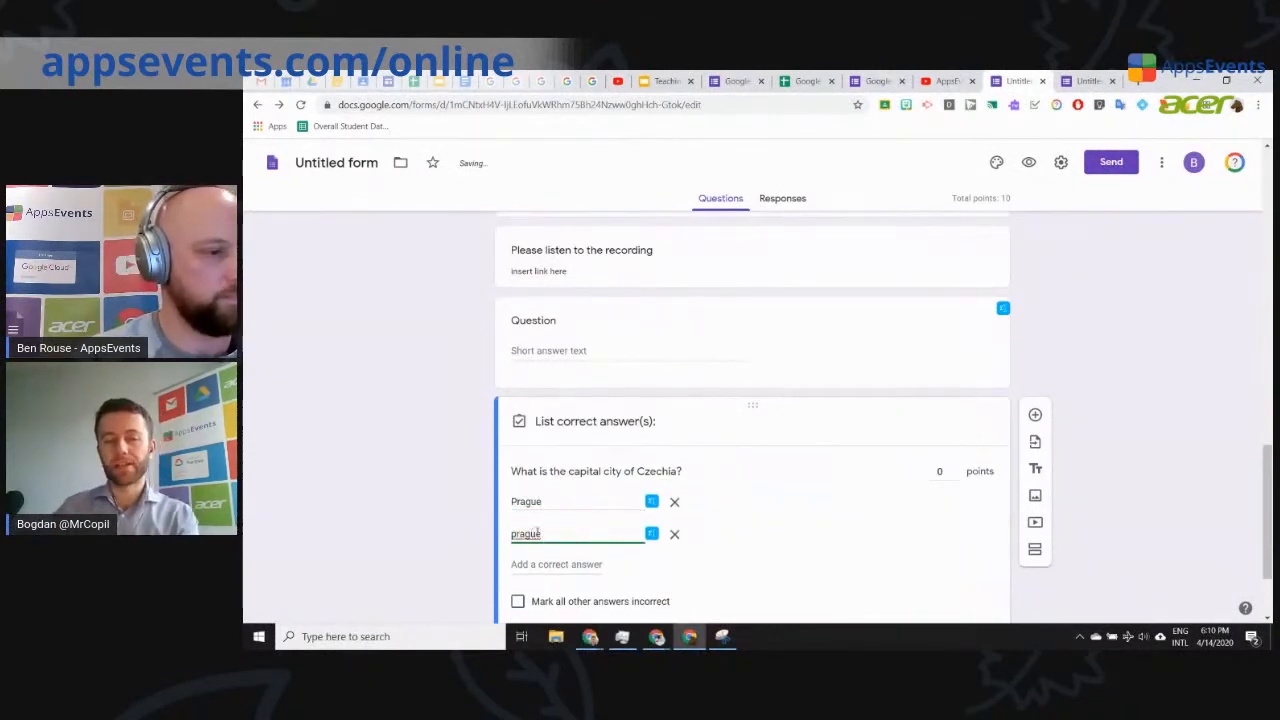
{"action": "double_click", "coordinate": [548, 533]}
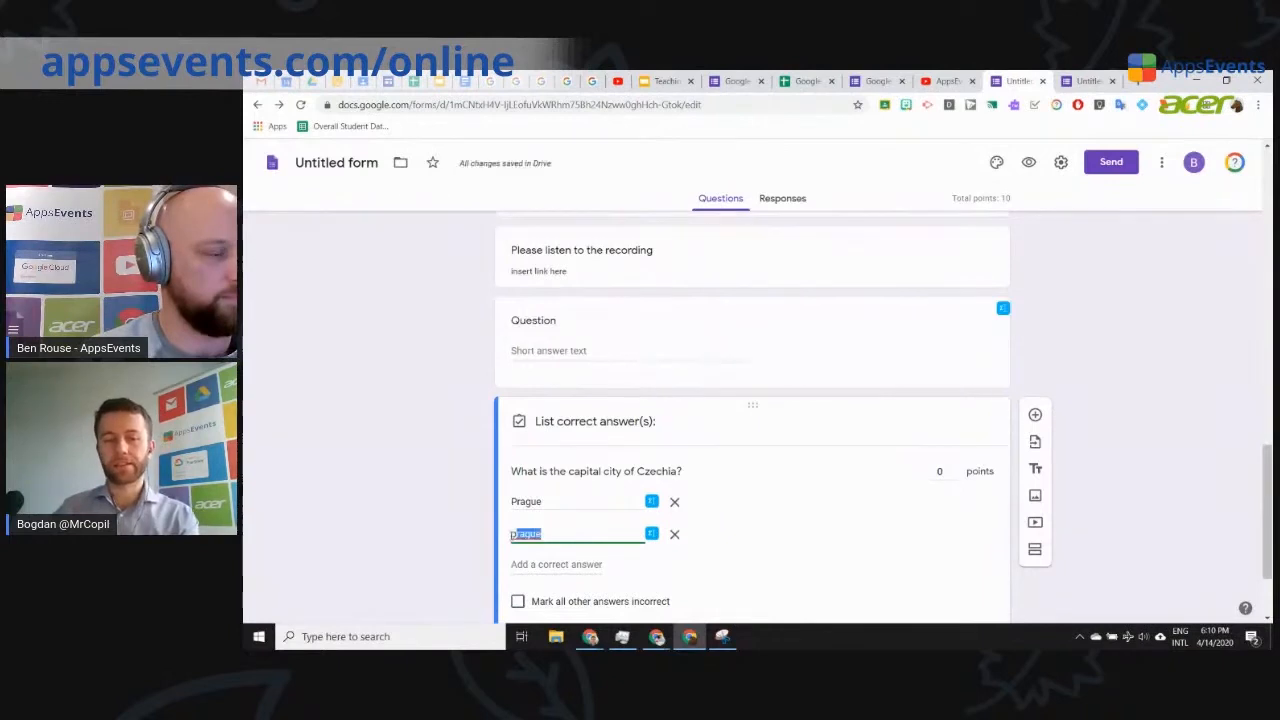
{"action": "left_click", "coordinate": [675, 537]}
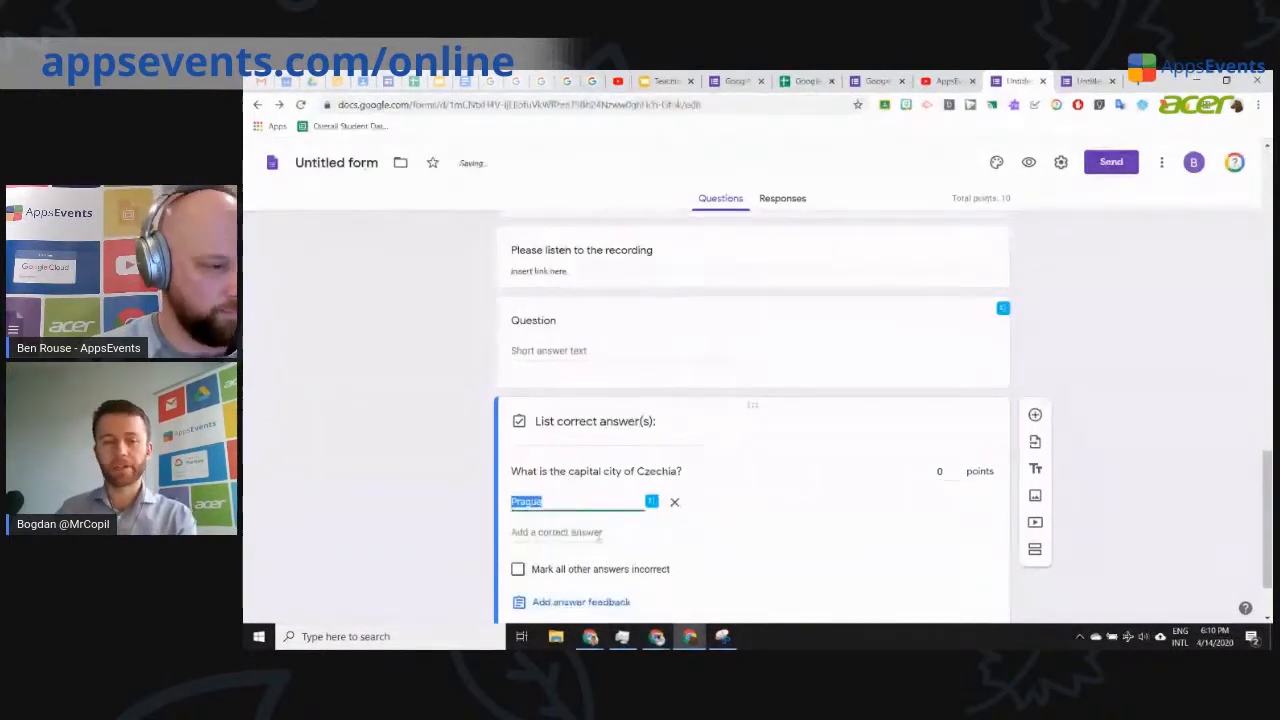
{"action": "left_click", "coordinate": [598, 534]}
{"action": "left_click", "coordinate": [674, 534]}
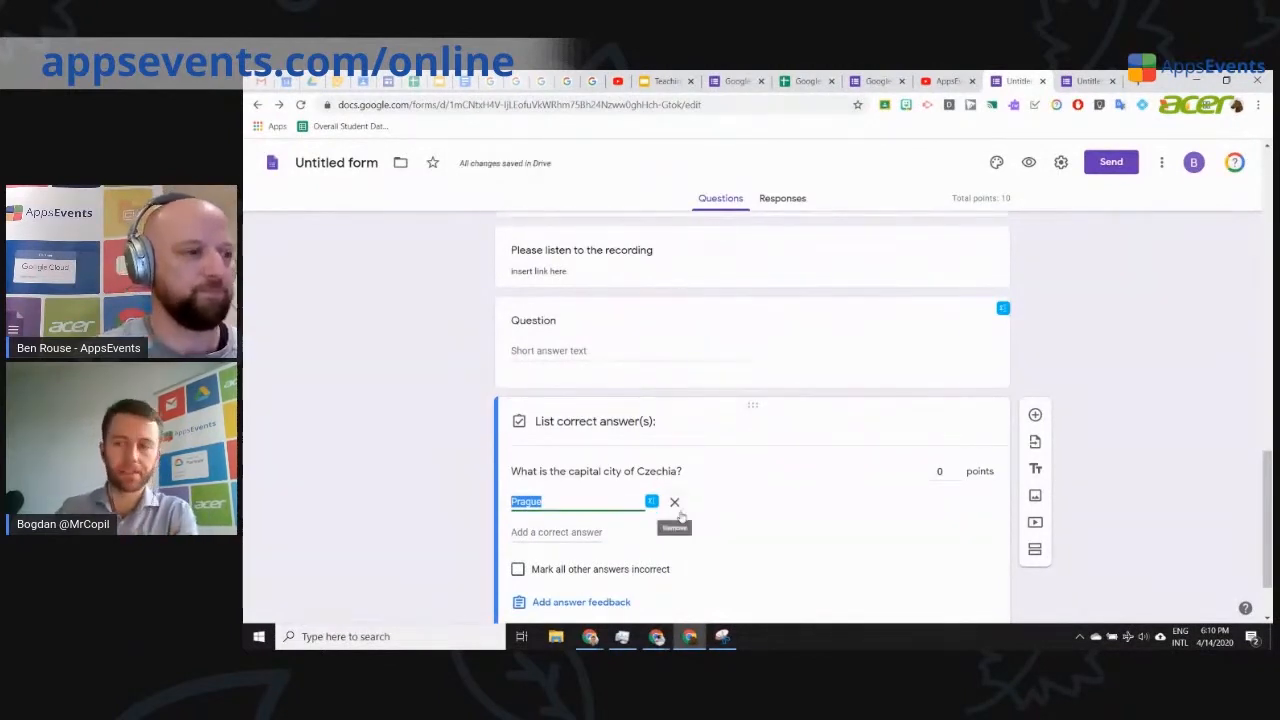
{"action": "left_click", "coordinate": [450, 531]}
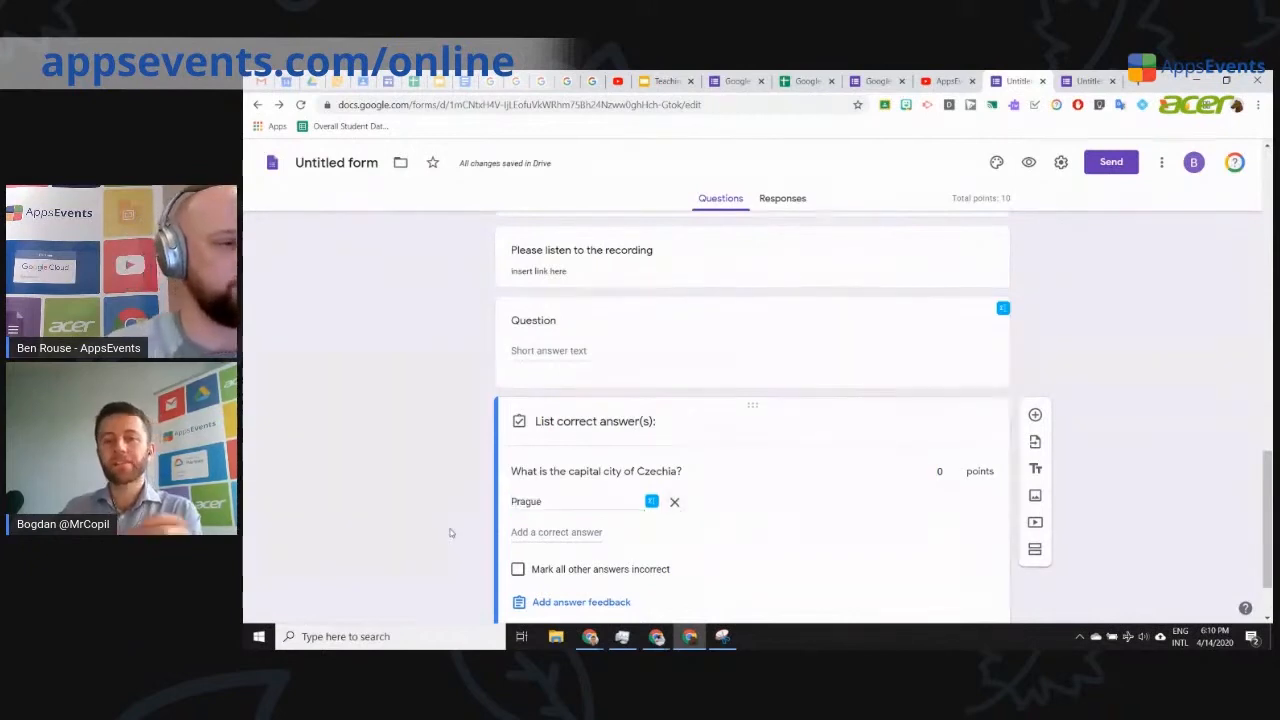
{"action": "scroll", "coordinate": [463, 526], "scroll_direction": "down", "scroll_amount": 2}
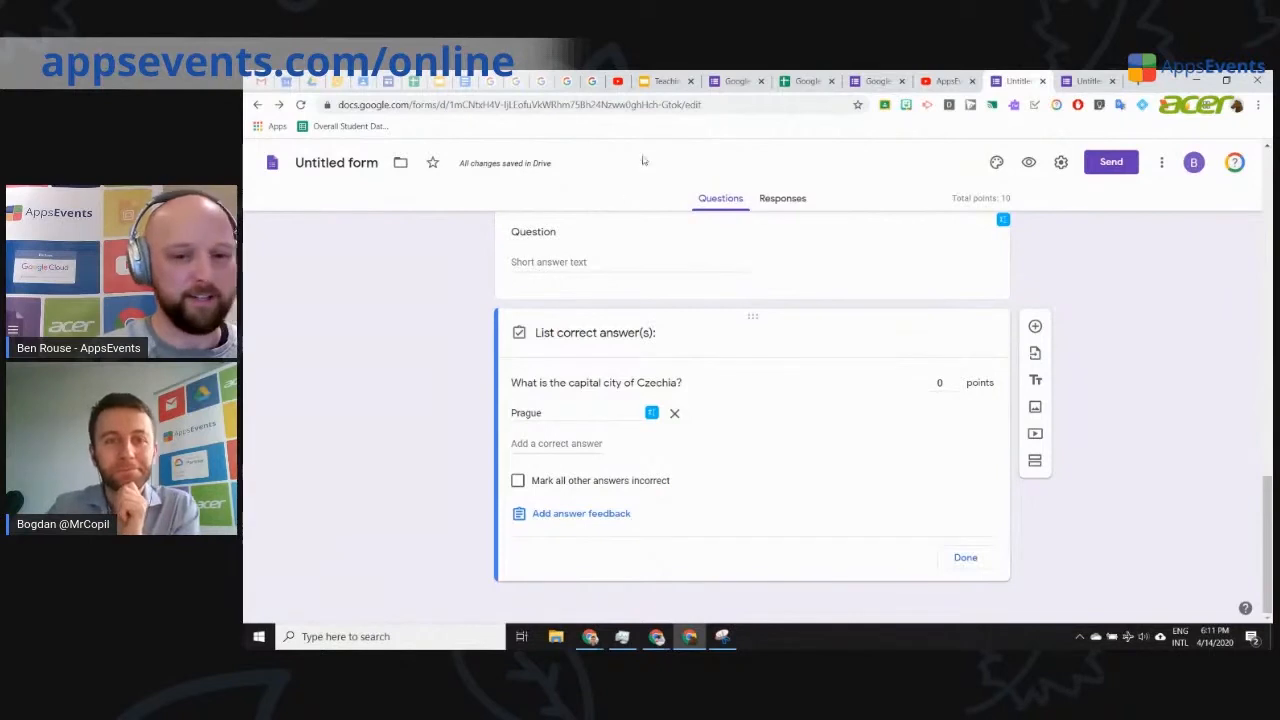
Step: Show slide 7, 'Quizzes Tips & Tricks', in the Teaching Online Summit presentation
{"action": "left_click", "coordinate": [664, 86]}
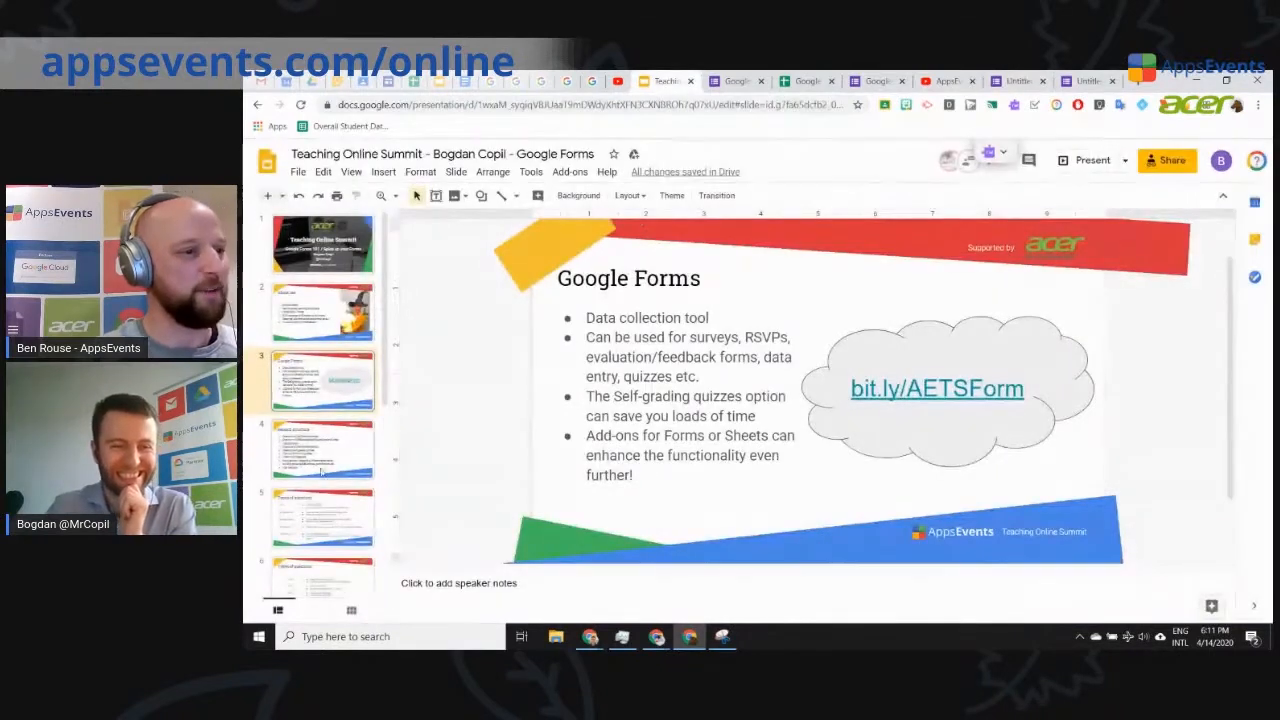
{"action": "scroll", "coordinate": [330, 460], "scroll_direction": "down", "scroll_amount": 2}
{"action": "left_click", "coordinate": [312, 520]}
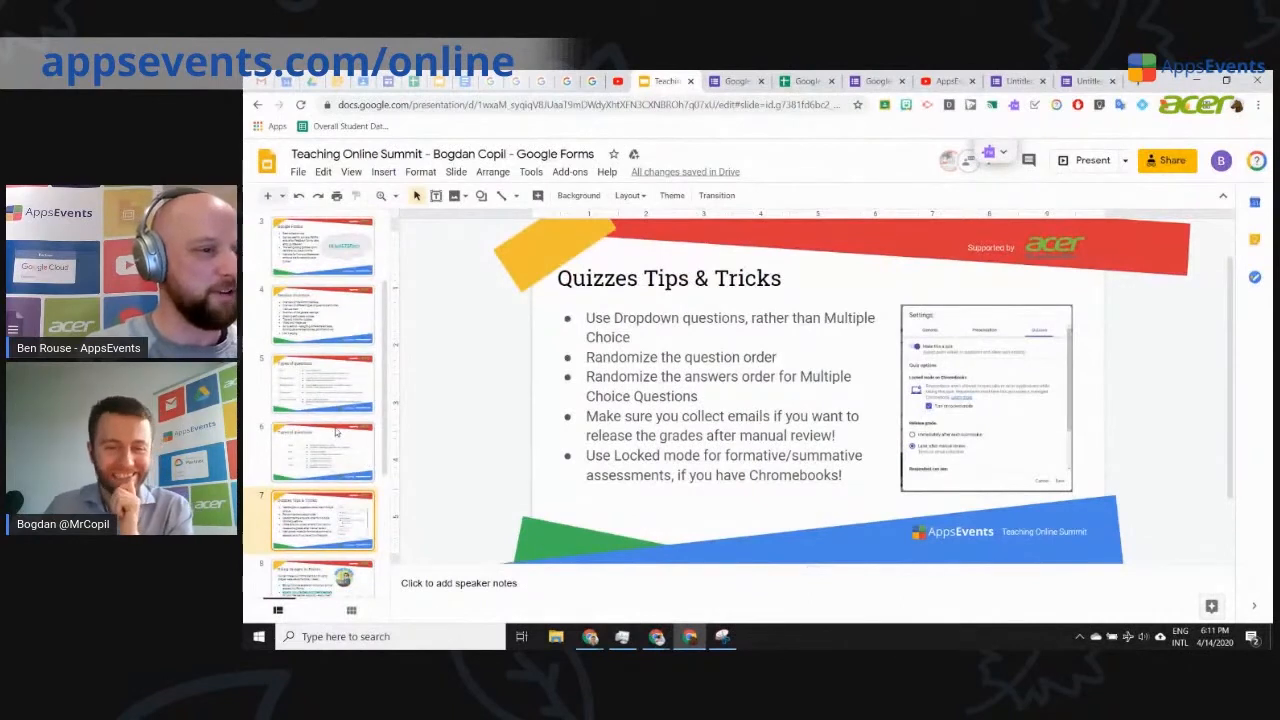
{"action": "scroll", "coordinate": [340, 440], "scroll_direction": "down", "scroll_amount": 2}
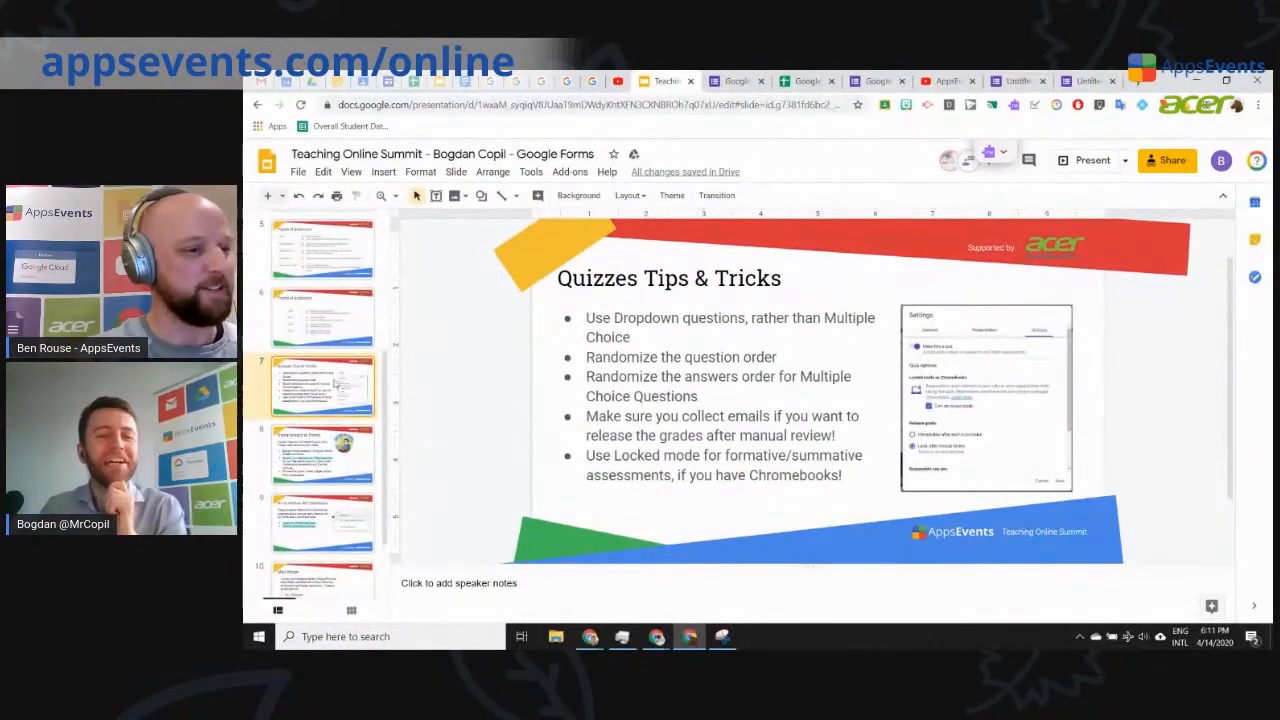
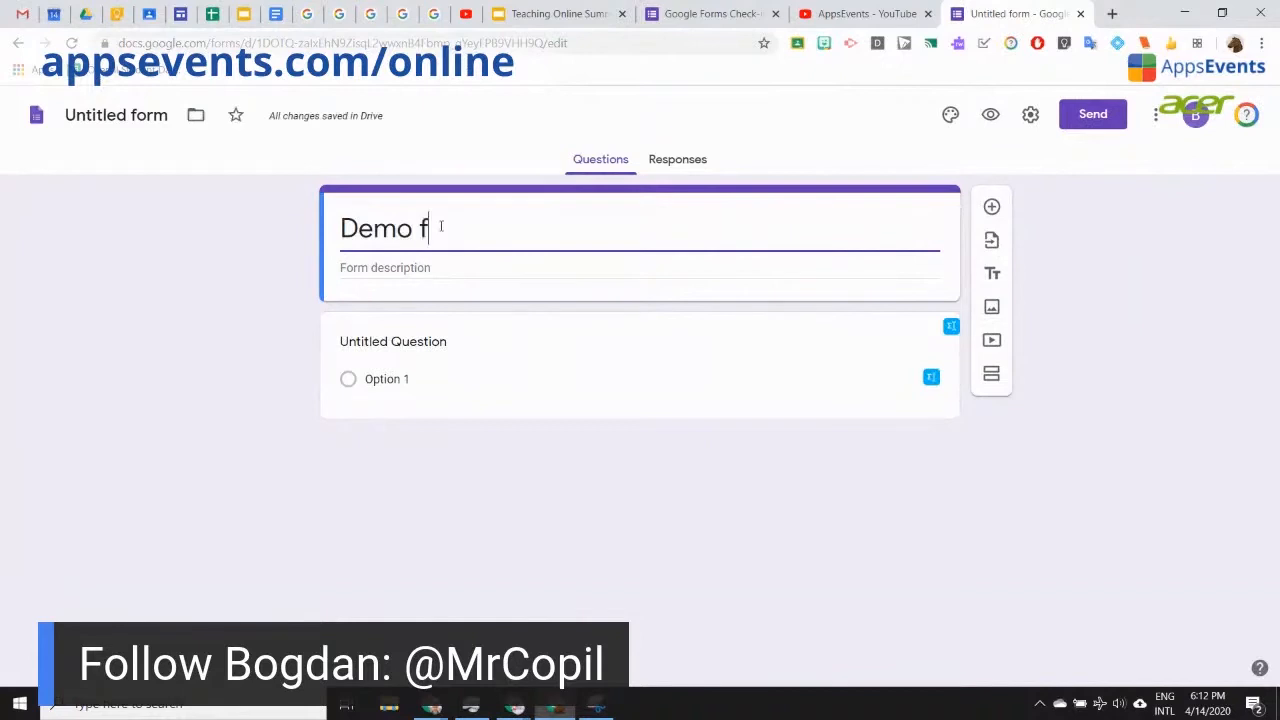
Step: Title the first question 'How are you feeling today?', correcting the typo
{"action": "left_click", "coordinate": [425, 341]}
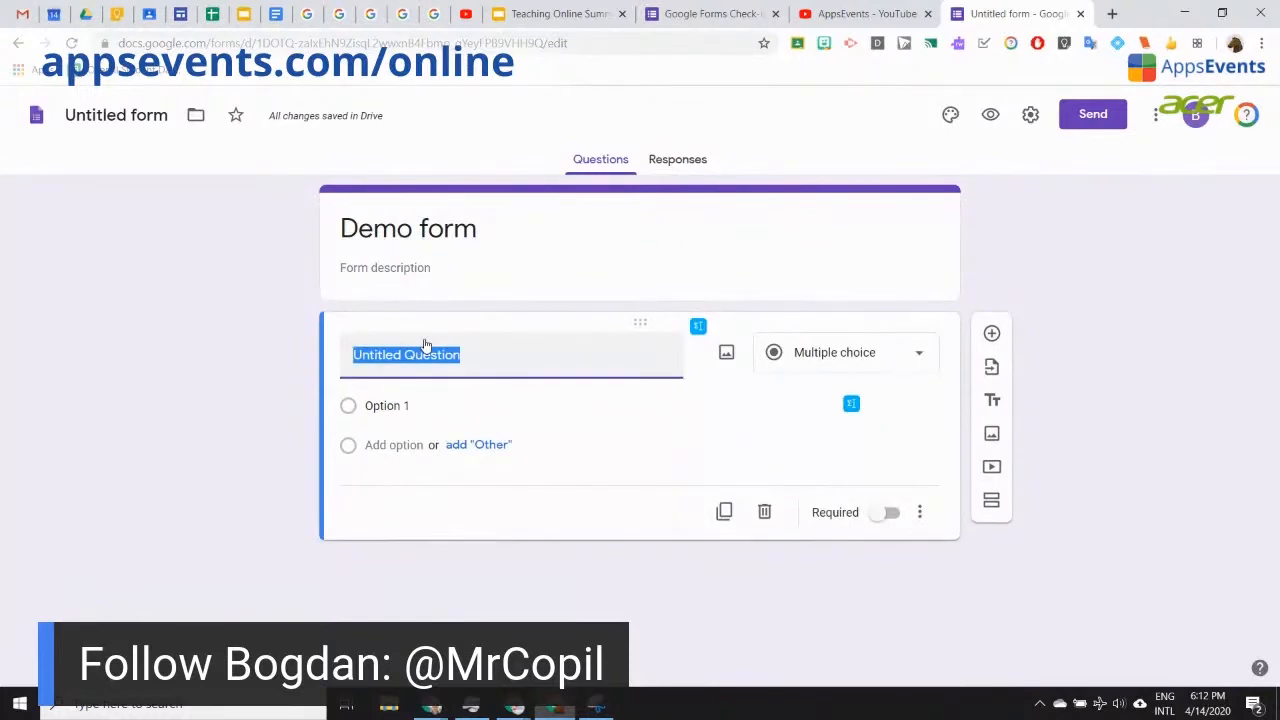
{"action": "type", "text": "How are yuo feeling today?"}
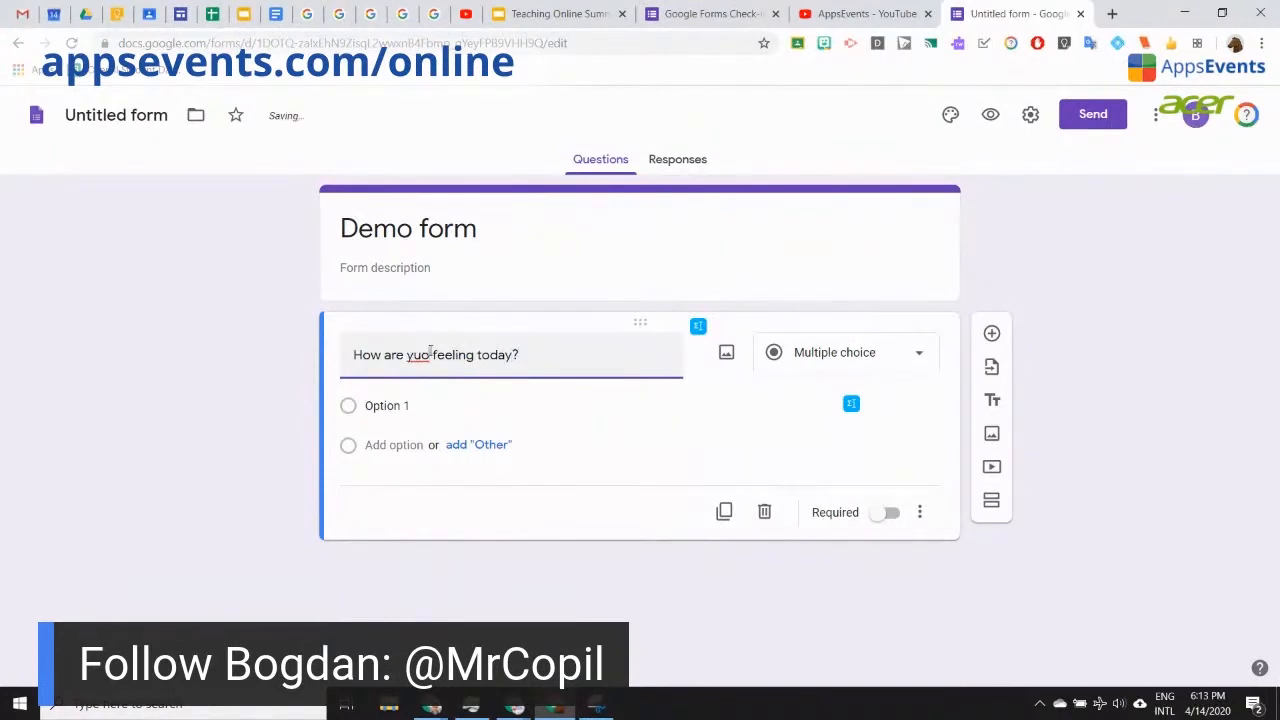
{"action": "type", "text": "o"}
{"action": "key", "text": "Right"}
{"action": "key", "text": "Right"}
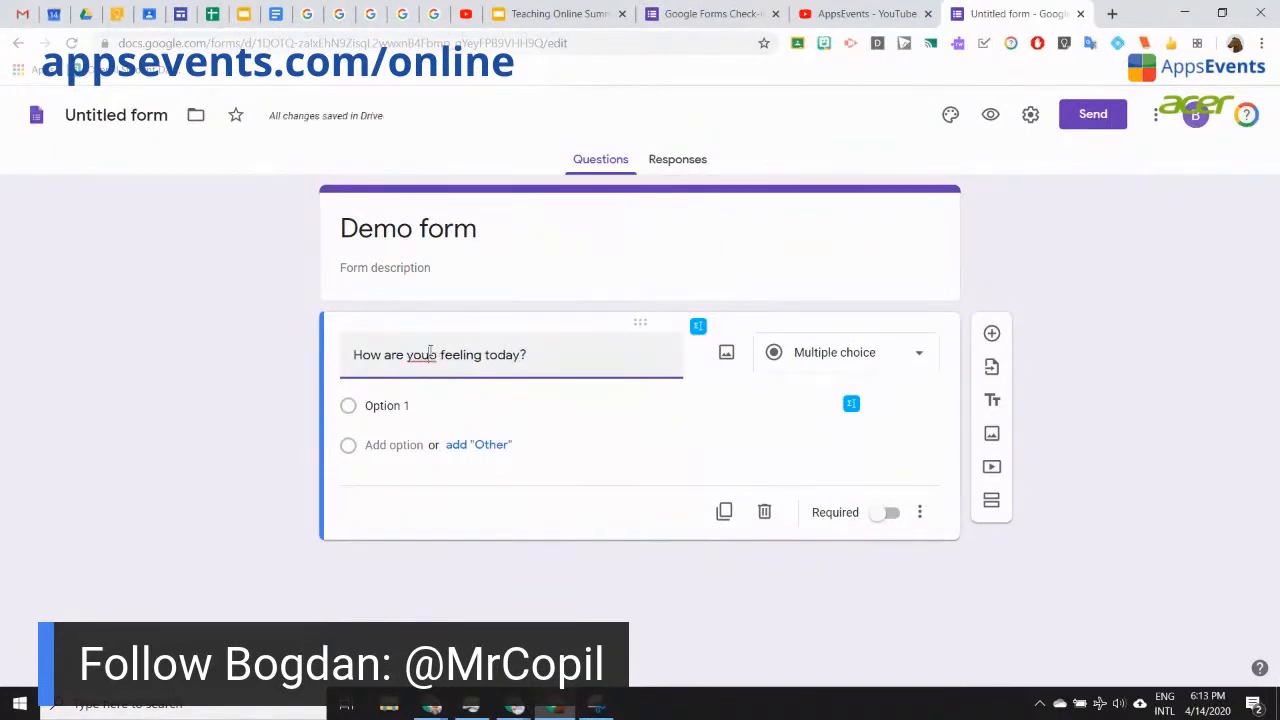
{"action": "key", "text": "BackSpace"}
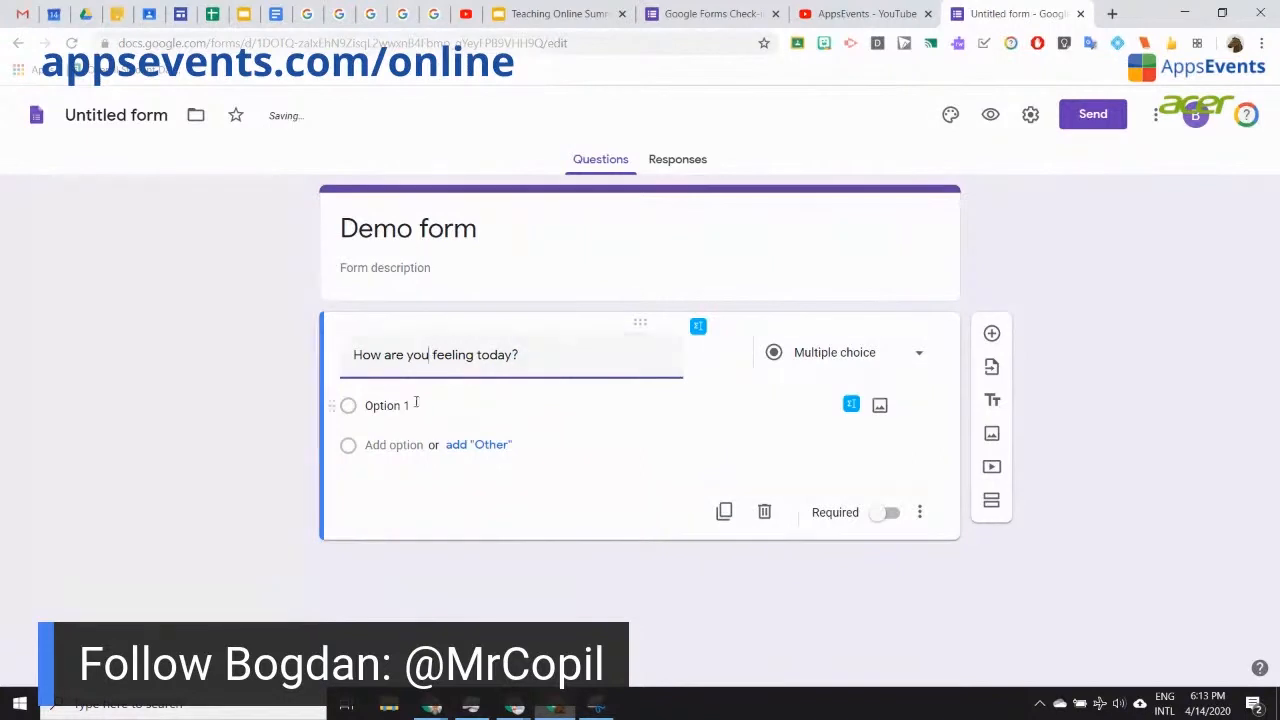
{"action": "left_click", "coordinate": [417, 405]}
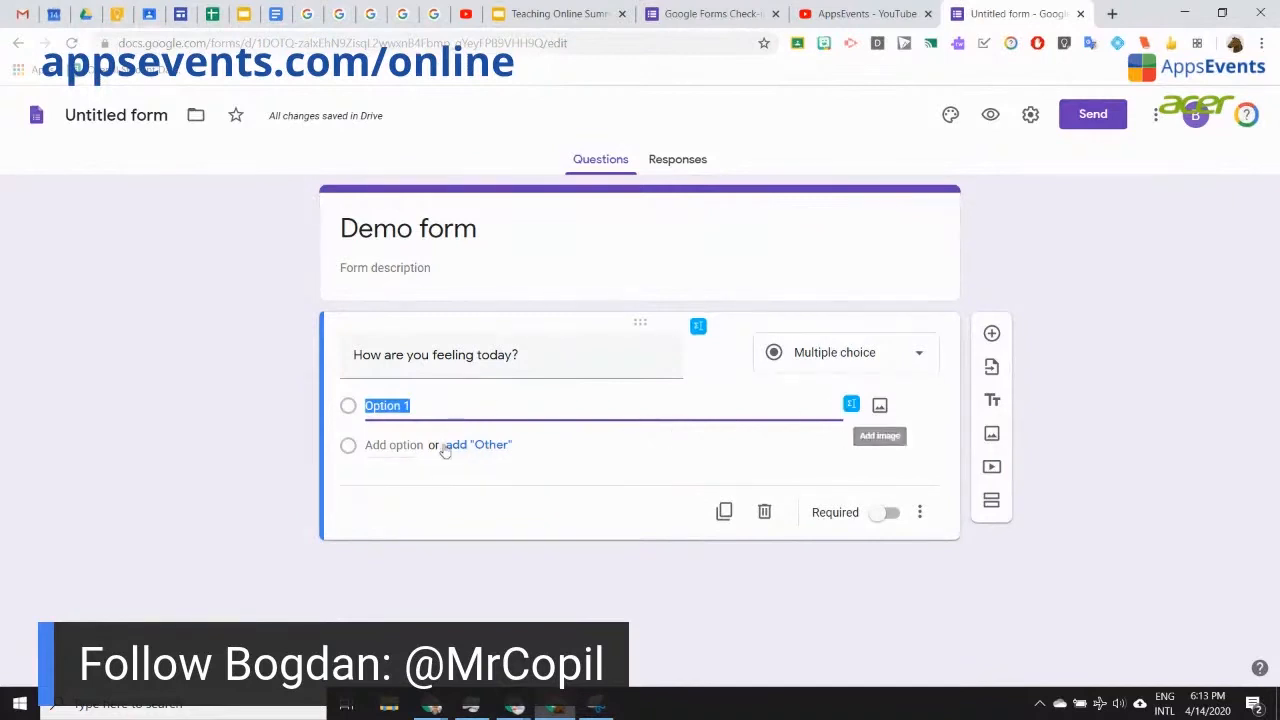
{"action": "left_click", "coordinate": [880, 408]}
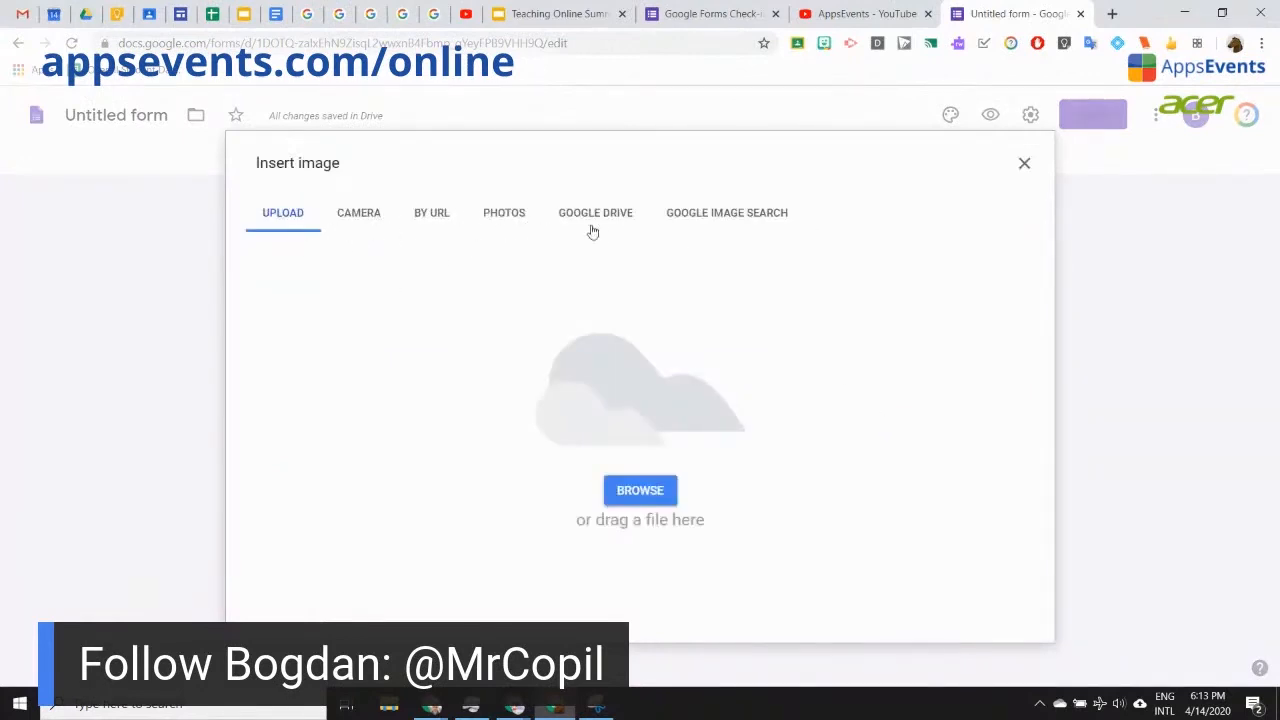
Step: Insert a smiley from a 'happy emoji' image search into Option 1 and rename it Happy
{"action": "left_click", "coordinate": [766, 203]}
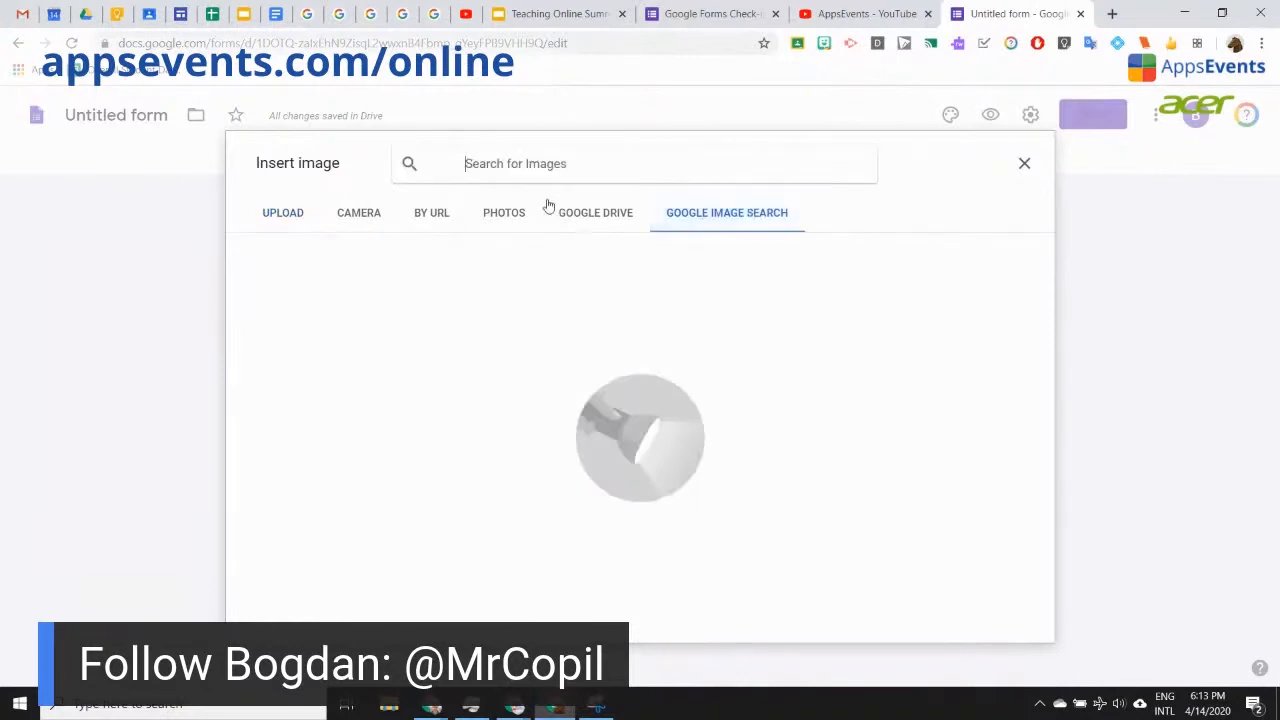
{"action": "type", "text": "happy emoji"}
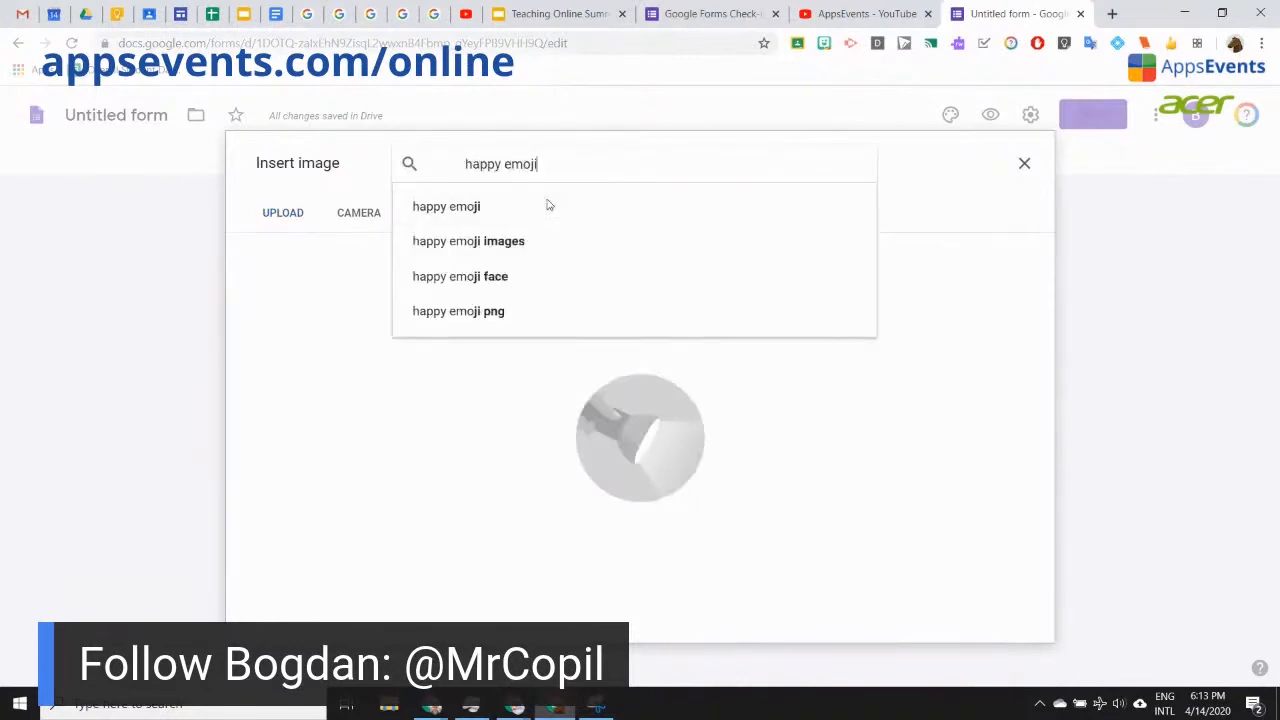
{"action": "left_click", "coordinate": [547, 204]}
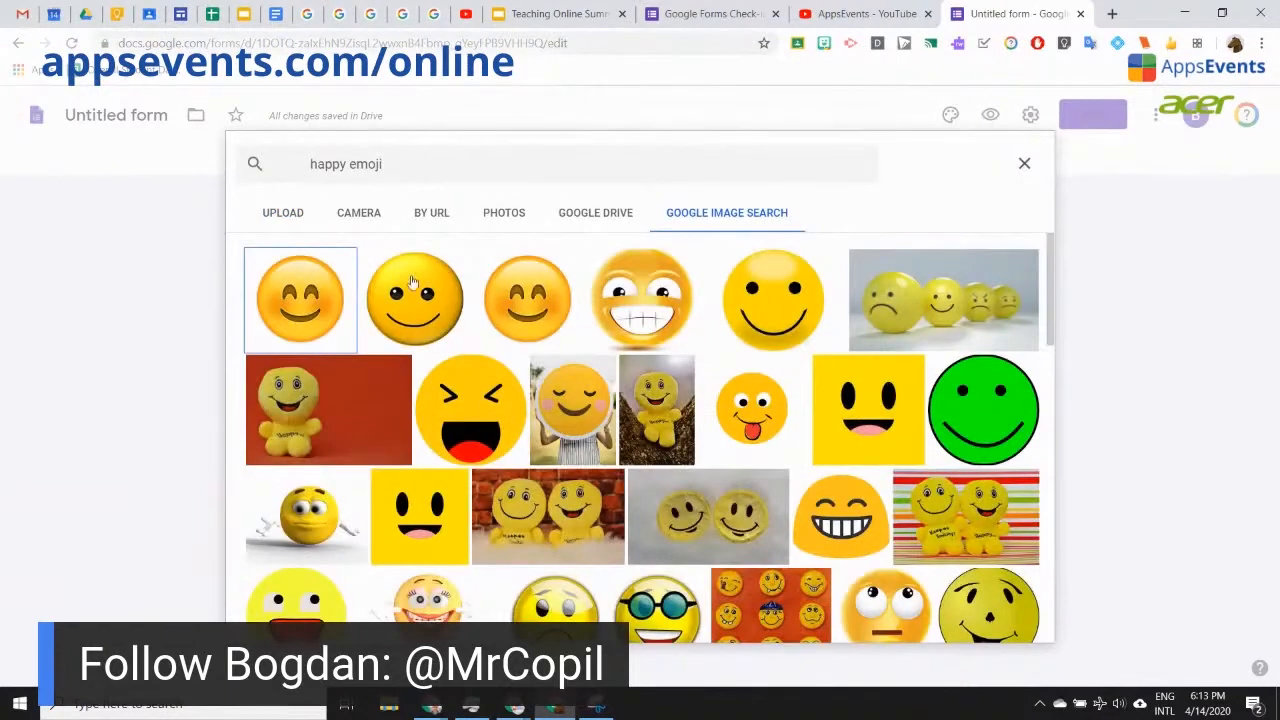
{"action": "left_click", "coordinate": [413, 315]}
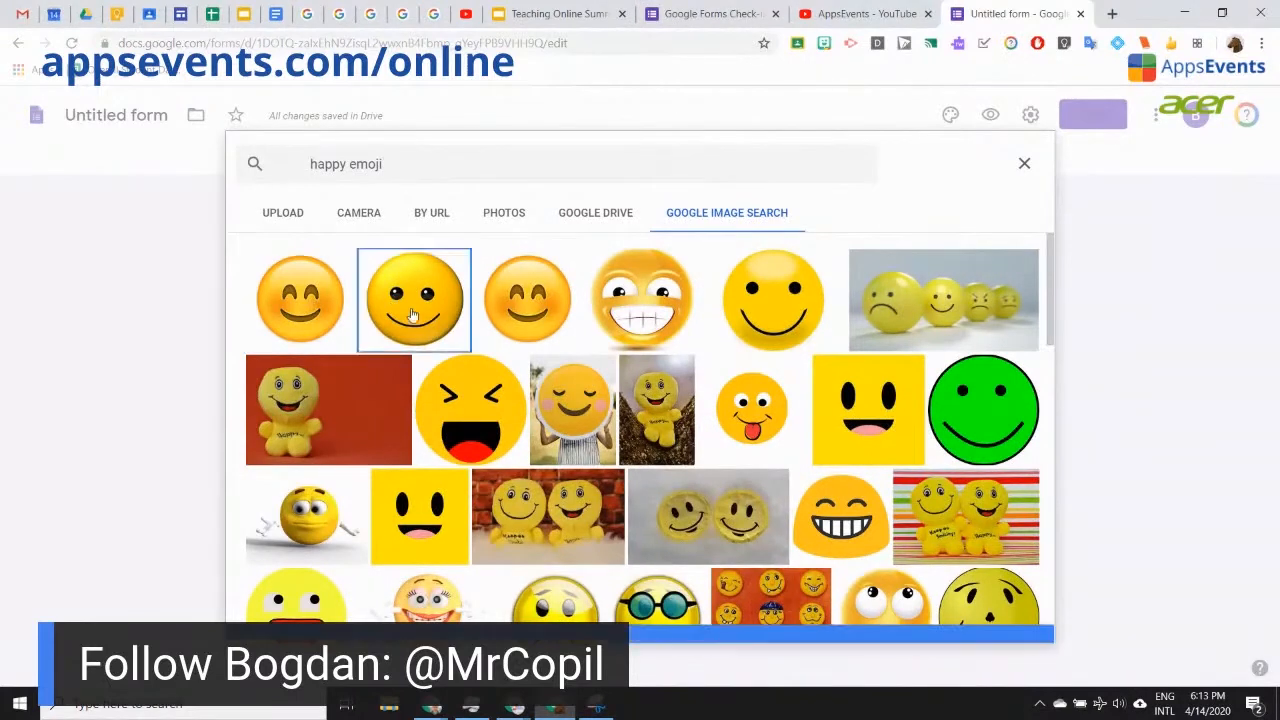
{"action": "left_click", "coordinate": [413, 315]}
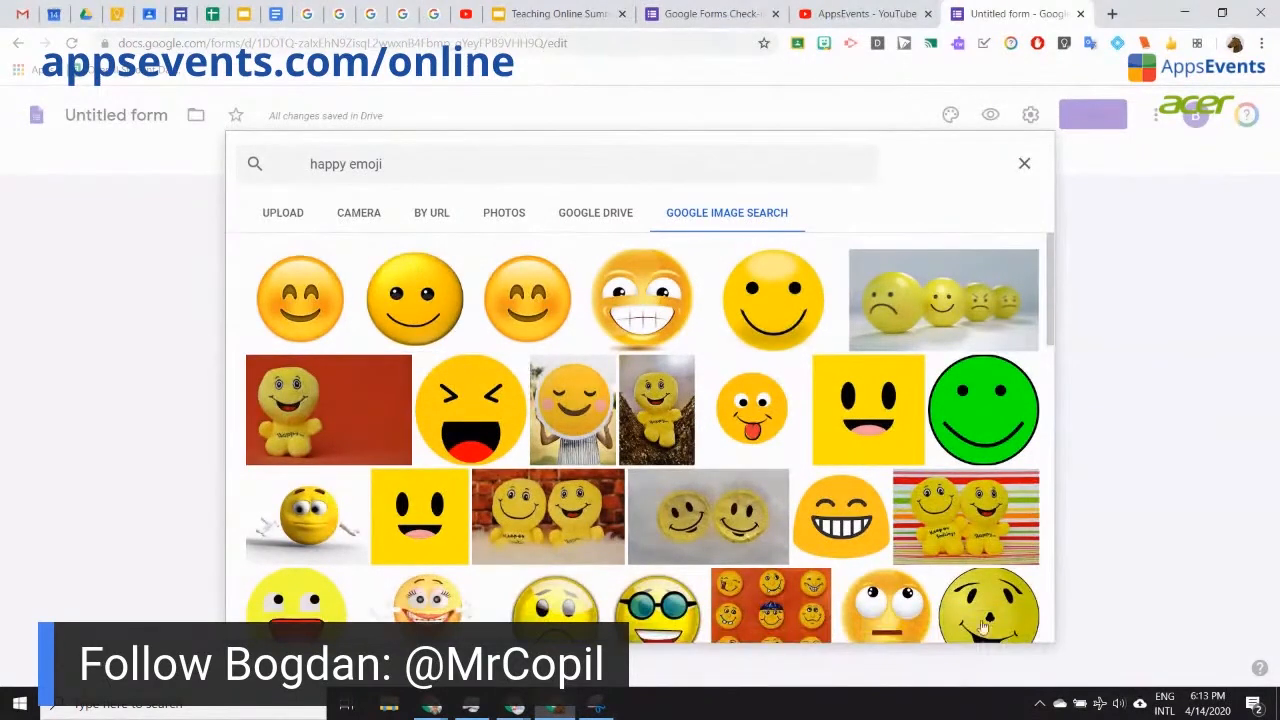
{"action": "left_click", "coordinate": [1015, 628]}
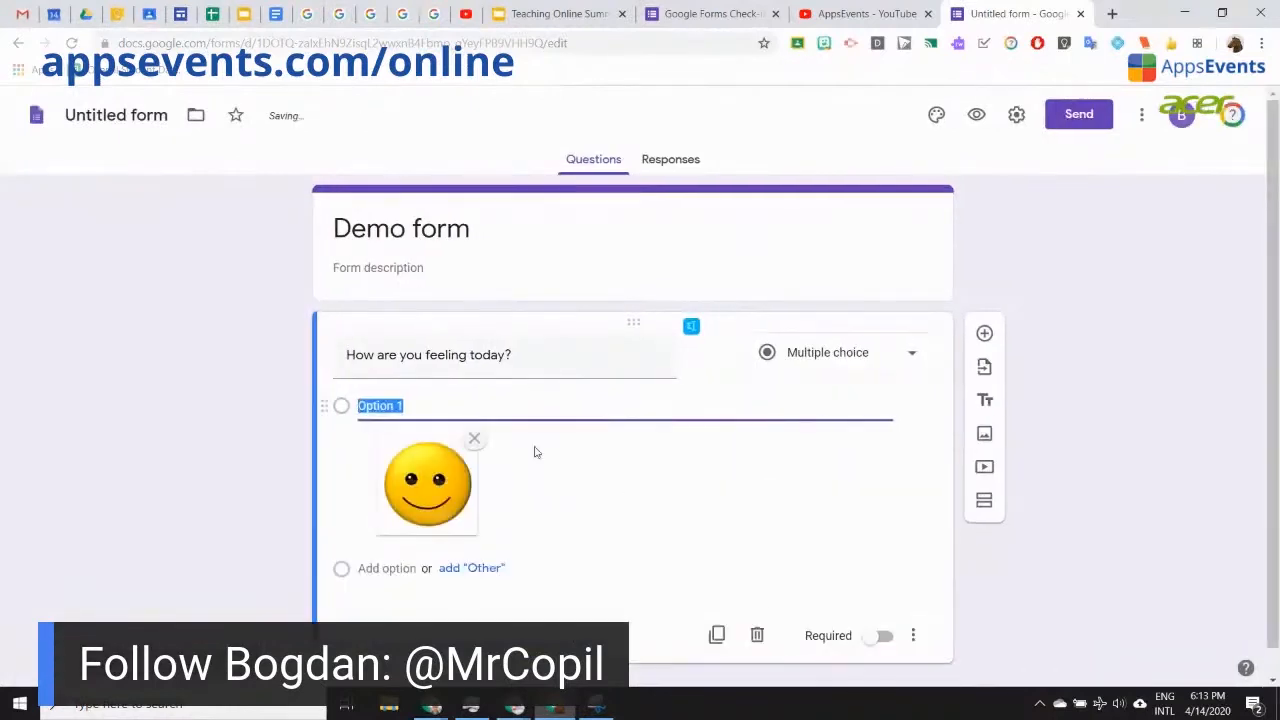
{"action": "type", "text": "Happy"}
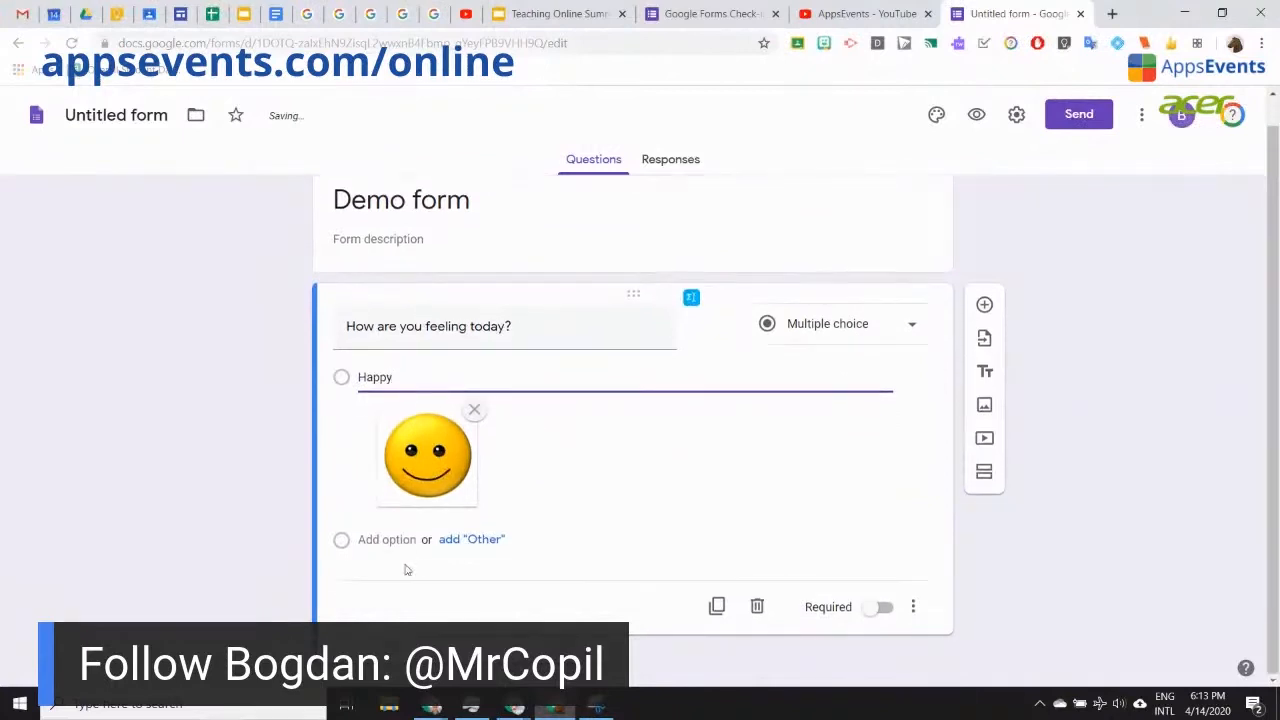
Step: Add a second answer 'Meh' and search the web for 'meh emoji' images
{"action": "left_click", "coordinate": [398, 540]}
{"action": "type", "text": "Meh"}
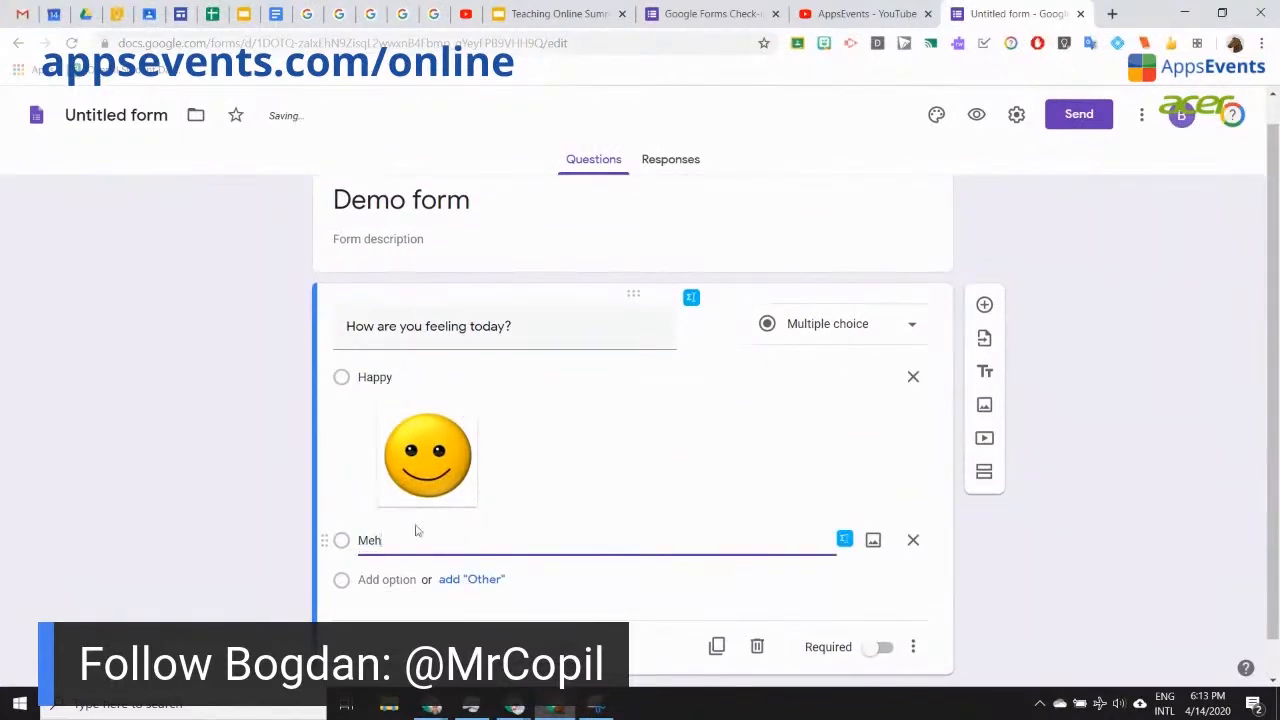
{"action": "left_click", "coordinate": [873, 540]}
{"action": "left_click", "coordinate": [714, 213]}
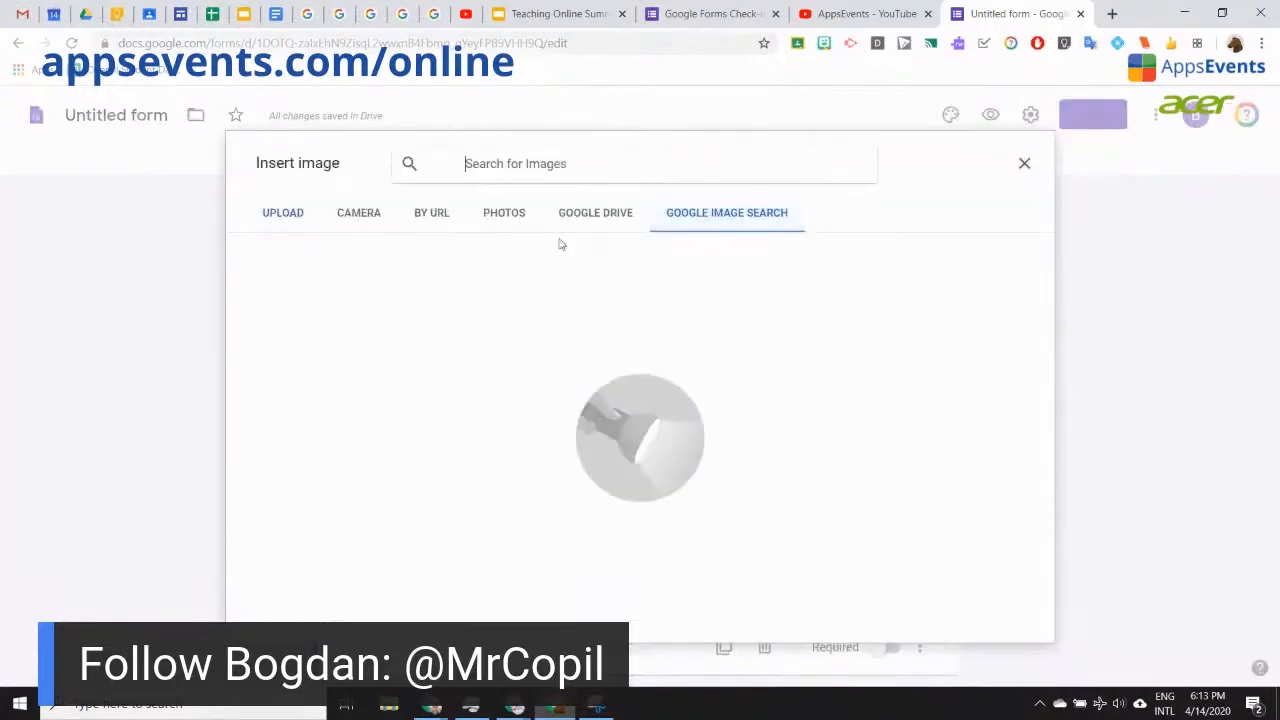
{"action": "type", "text": "meh"}
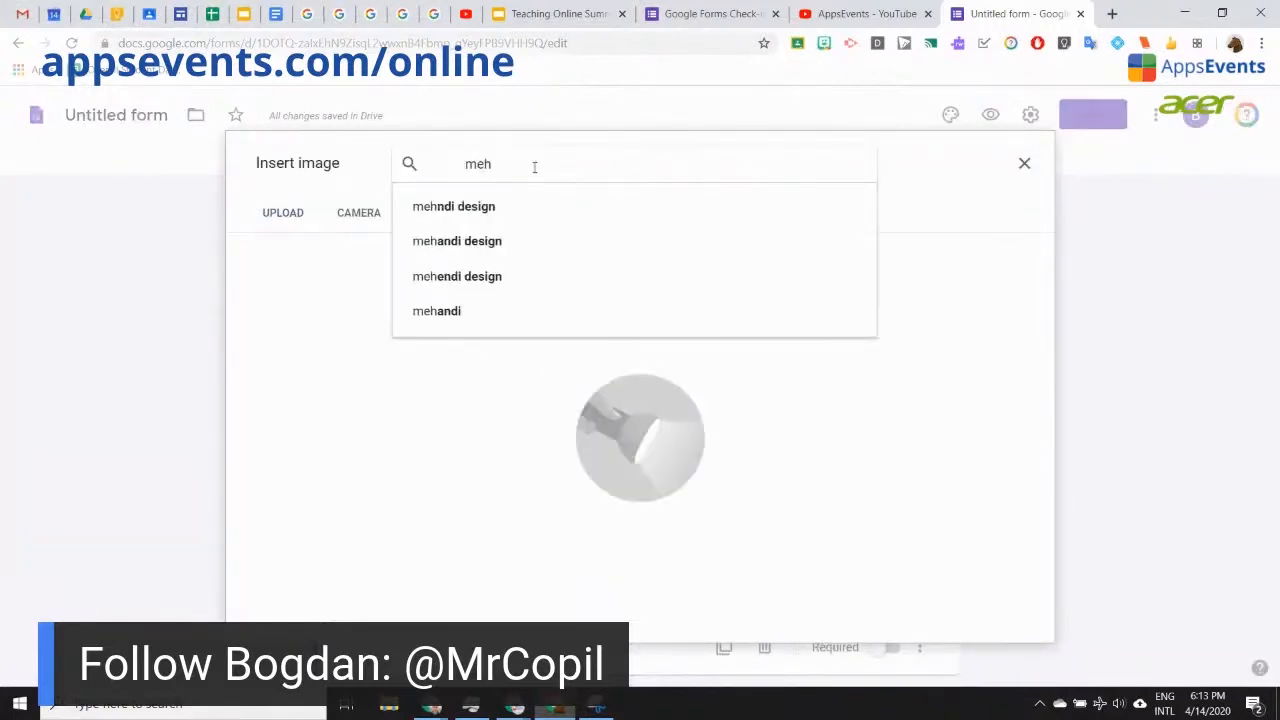
{"action": "key", "text": "Return"}
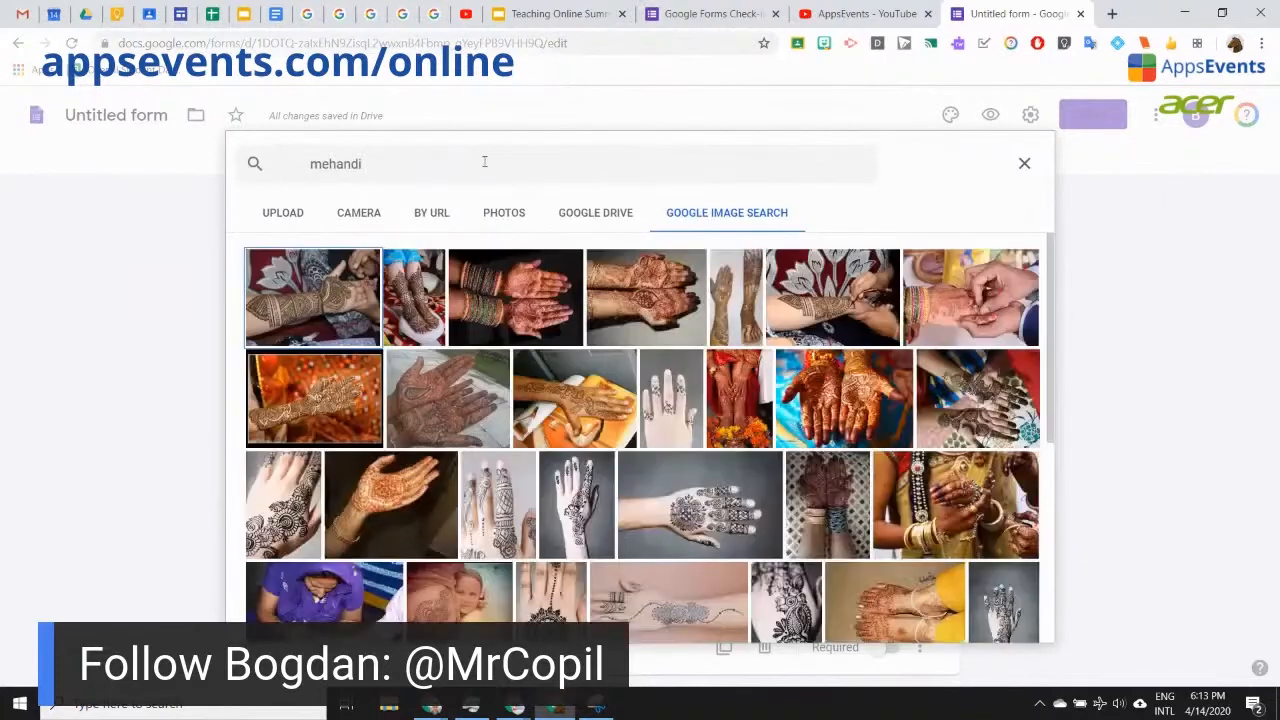
{"action": "left_click", "coordinate": [424, 162]}
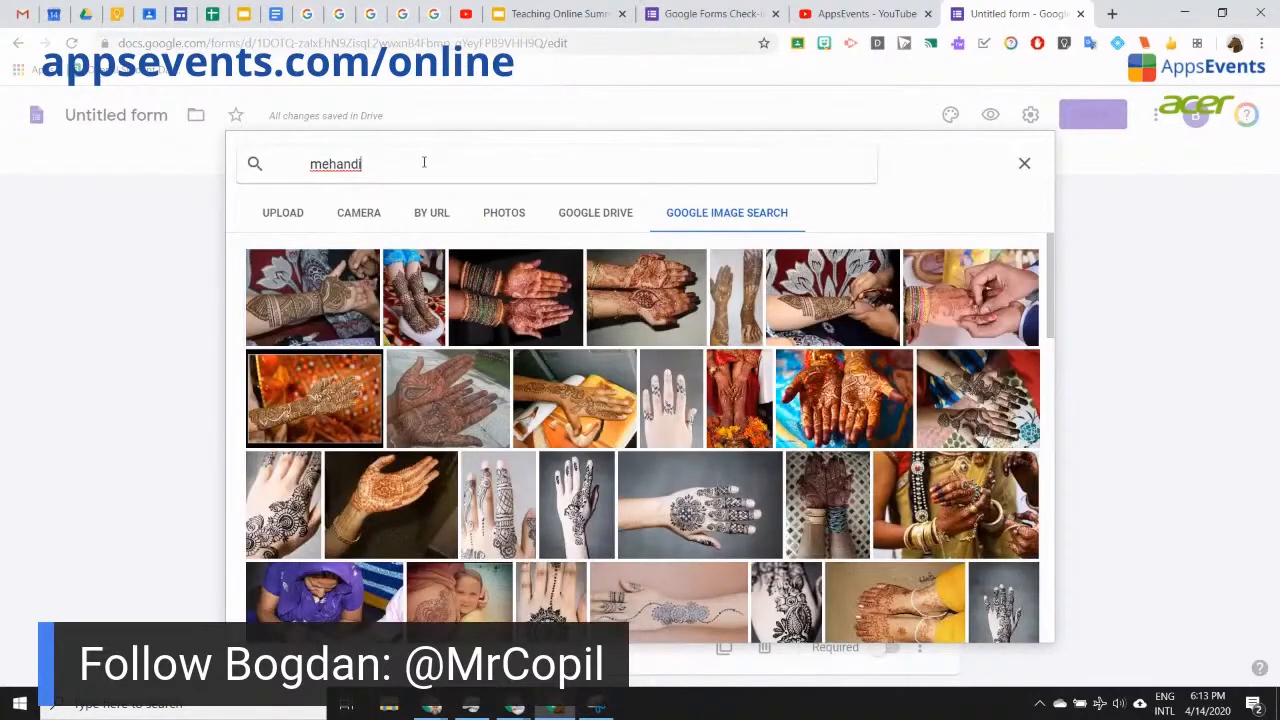
{"action": "key", "text": "BackSpace"}
{"action": "key", "text": "BackSpace"}
{"action": "key", "text": "BackSpace"}
{"action": "key", "text": "BackSpace"}
{"action": "type", "text": "emo"}
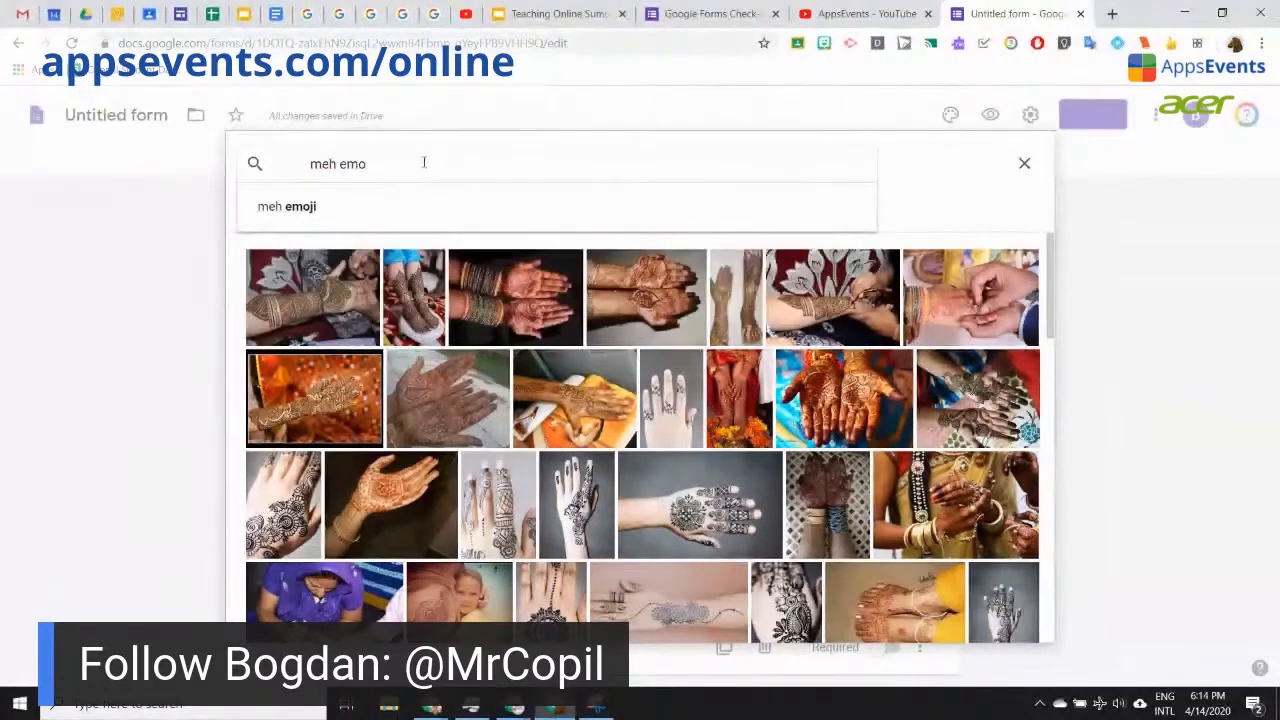
{"action": "type", "text": "ji"}
{"action": "key", "text": "Return"}
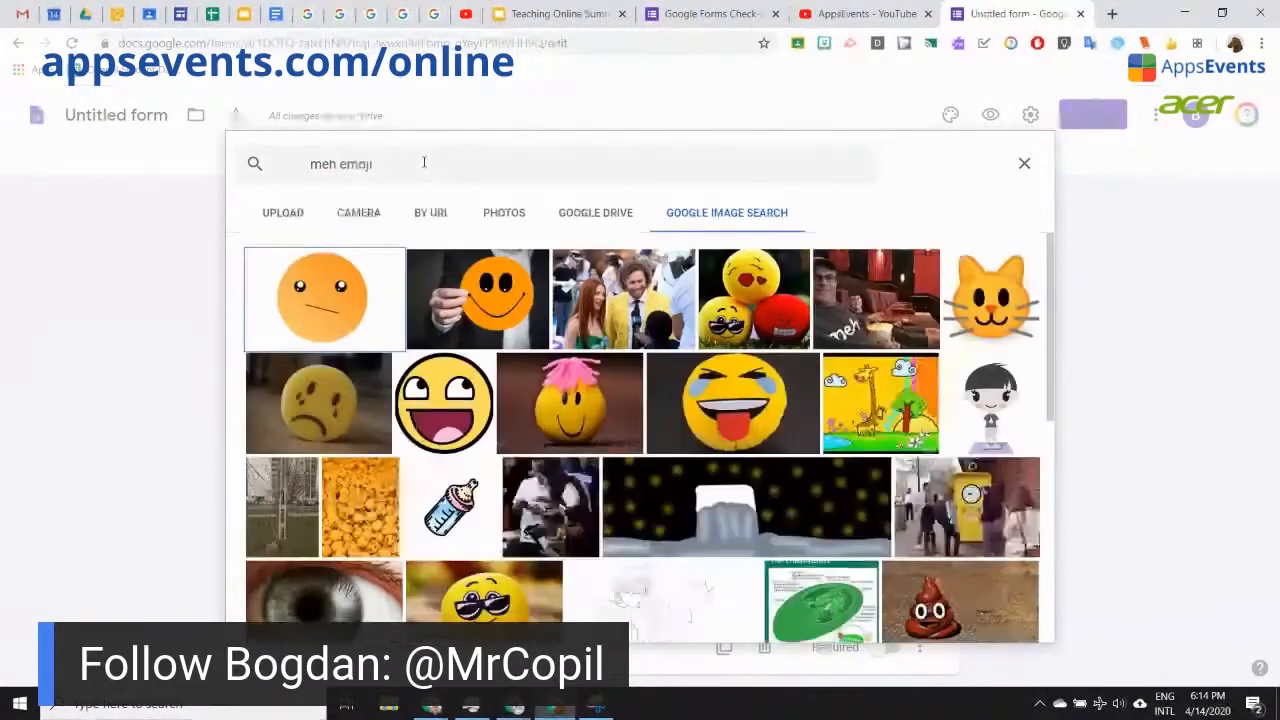
Step: Insert the orange neutral-face emoji into Meh and preview the live form
{"action": "left_click", "coordinate": [332, 322]}
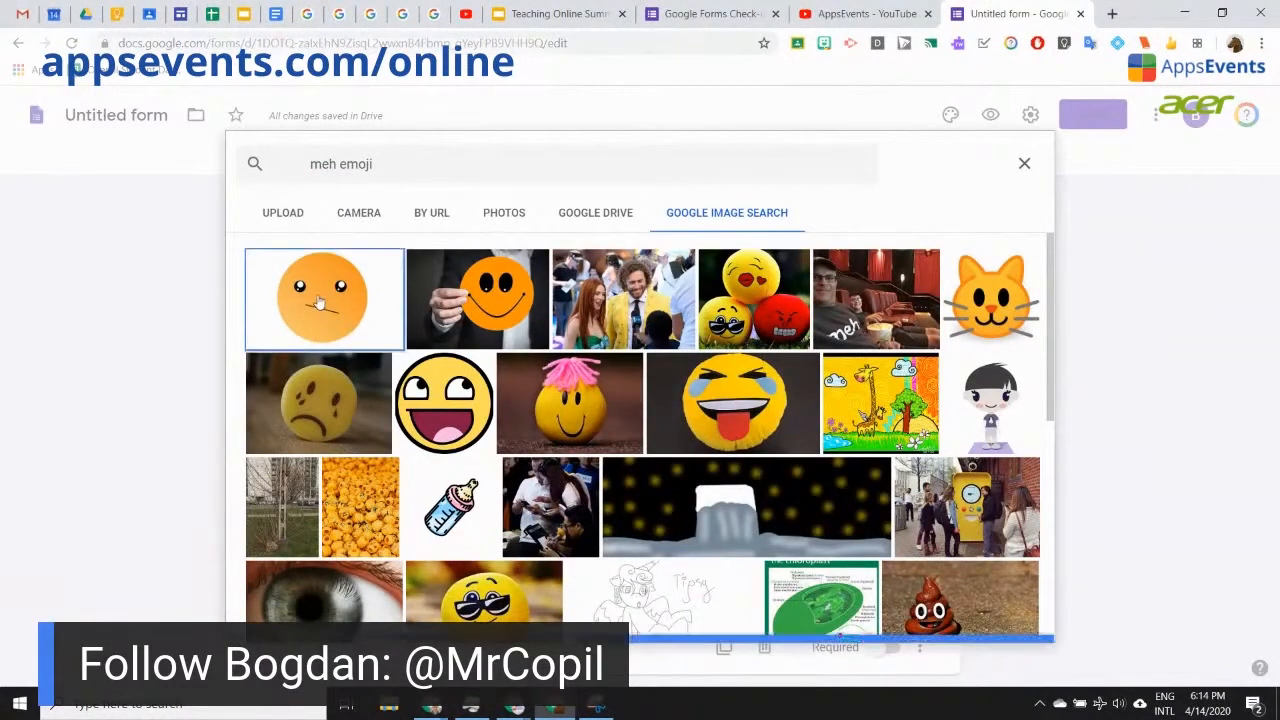
{"action": "left_click", "coordinate": [1011, 616]}
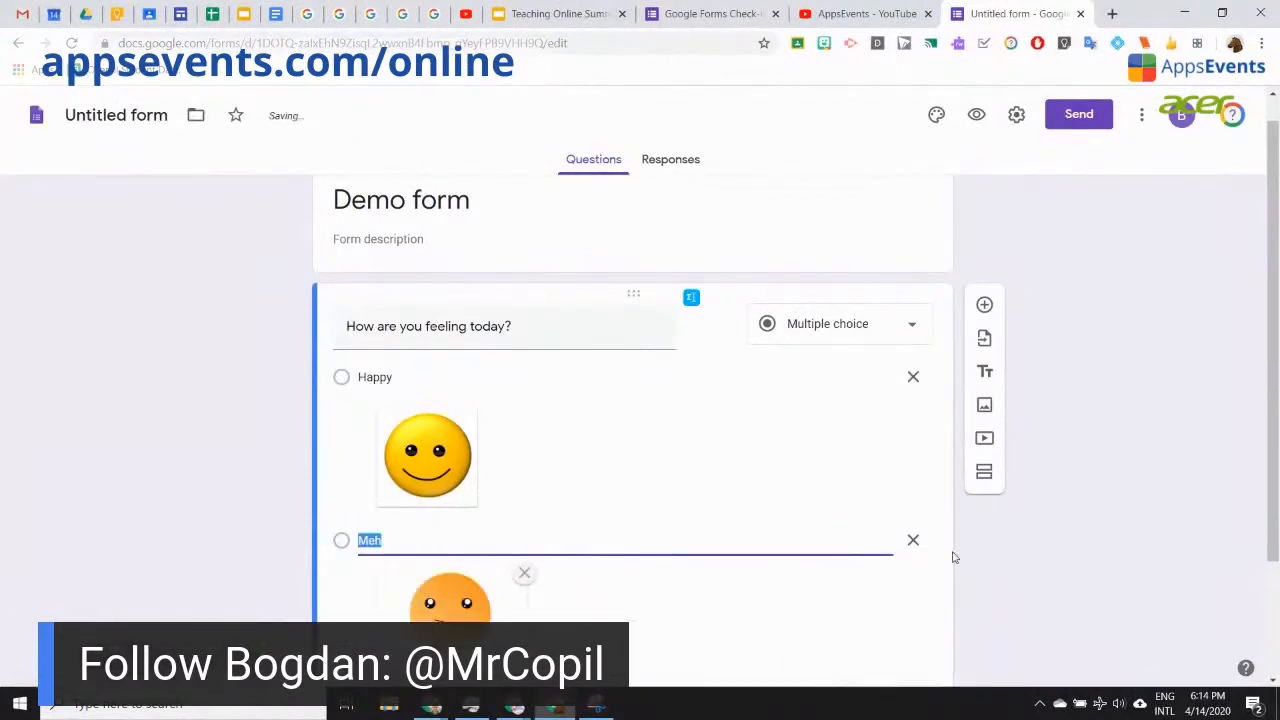
{"action": "left_click", "coordinate": [976, 115]}
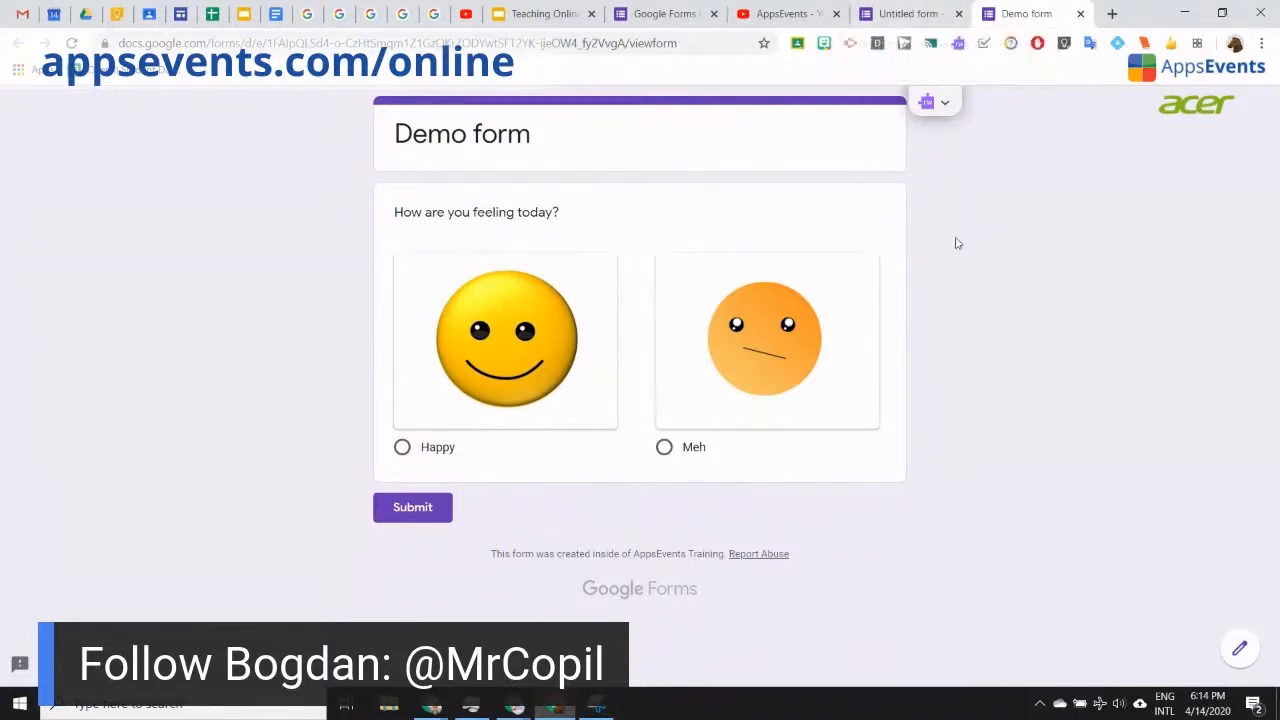
Step: Return from the preview to the form editor to view the Happy and Meh options
{"action": "key", "text": "ctrl+shift+Tab"}
{"action": "scroll", "coordinate": [605, 474], "scroll_direction": "down", "scroll_amount": 2}
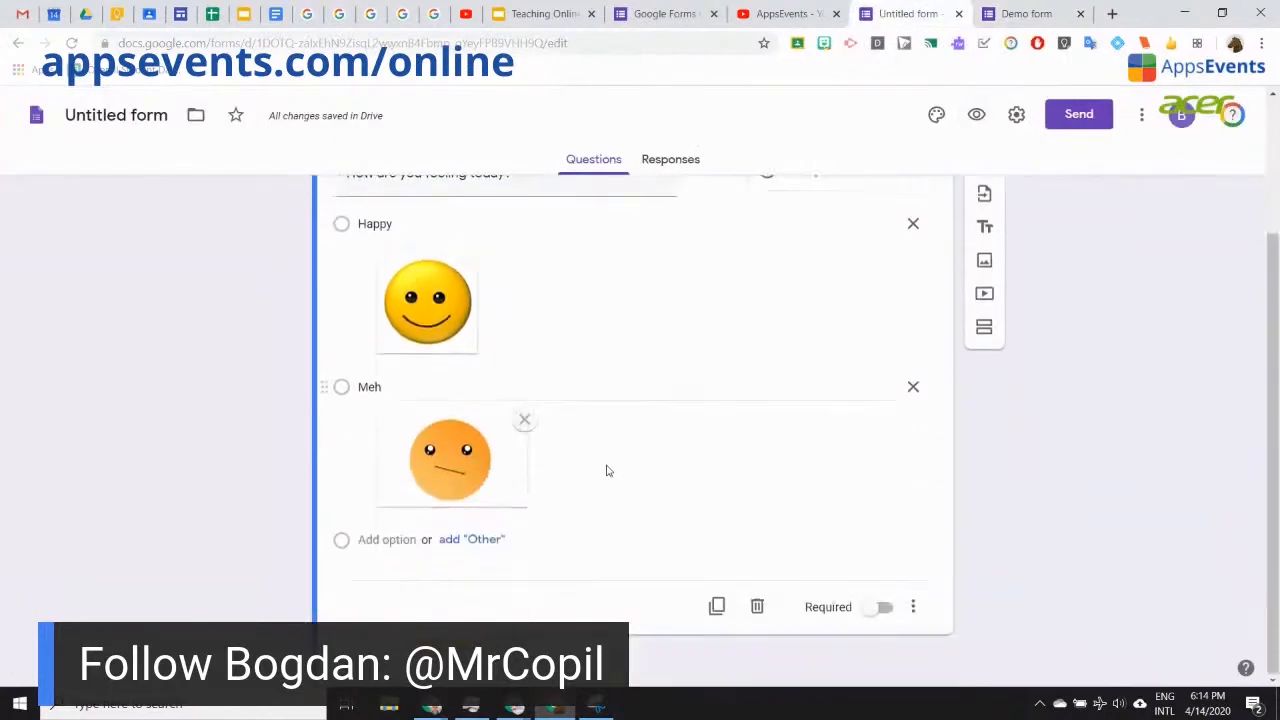
Step: Browse the Bitmoji sticker collection, then add a third answer option below Meh
{"action": "left_click", "coordinate": [823, 45]}
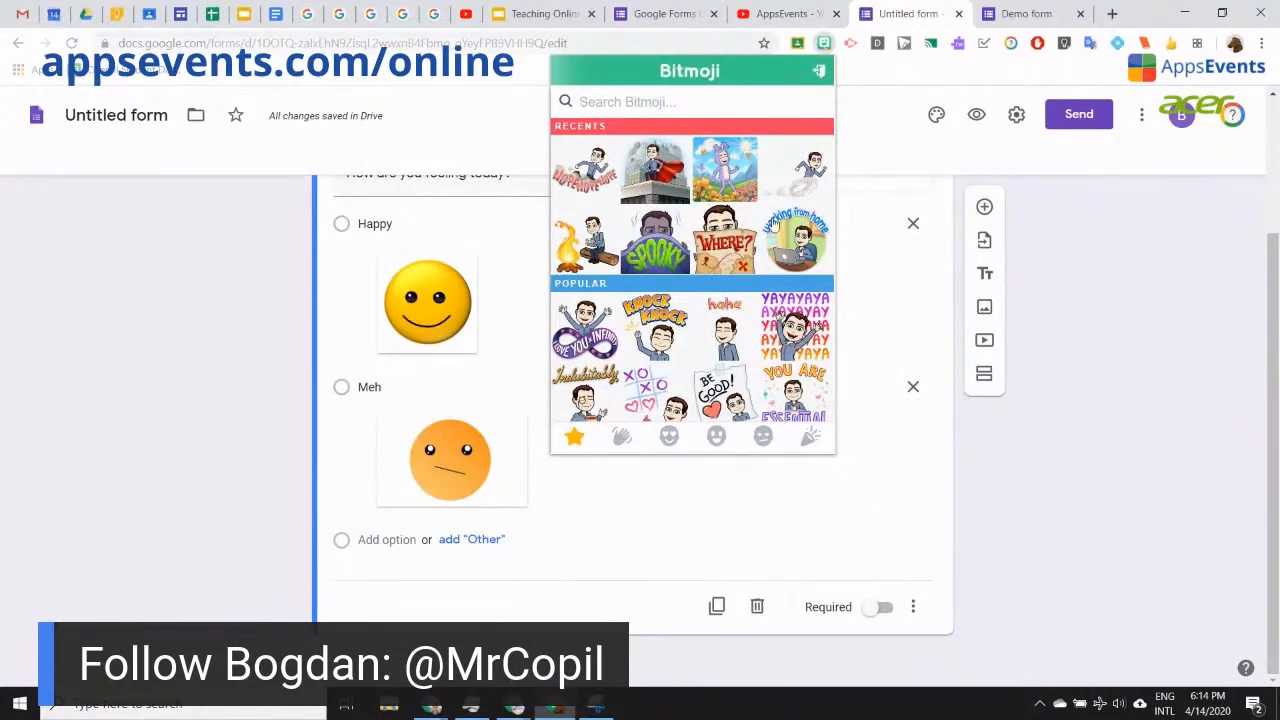
{"action": "scroll", "coordinate": [704, 363], "scroll_direction": "down", "scroll_amount": 1}
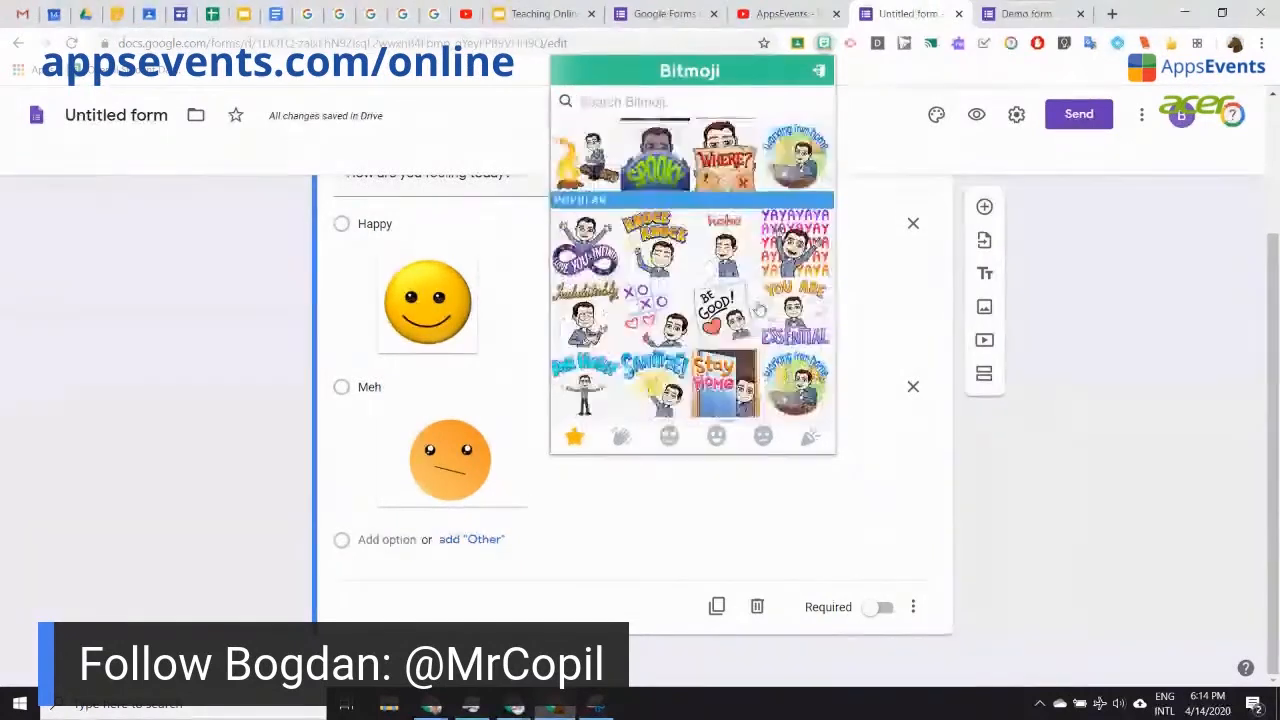
{"action": "scroll", "coordinate": [714, 354], "scroll_direction": "down", "scroll_amount": 5}
{"action": "left_click", "coordinate": [573, 440]}
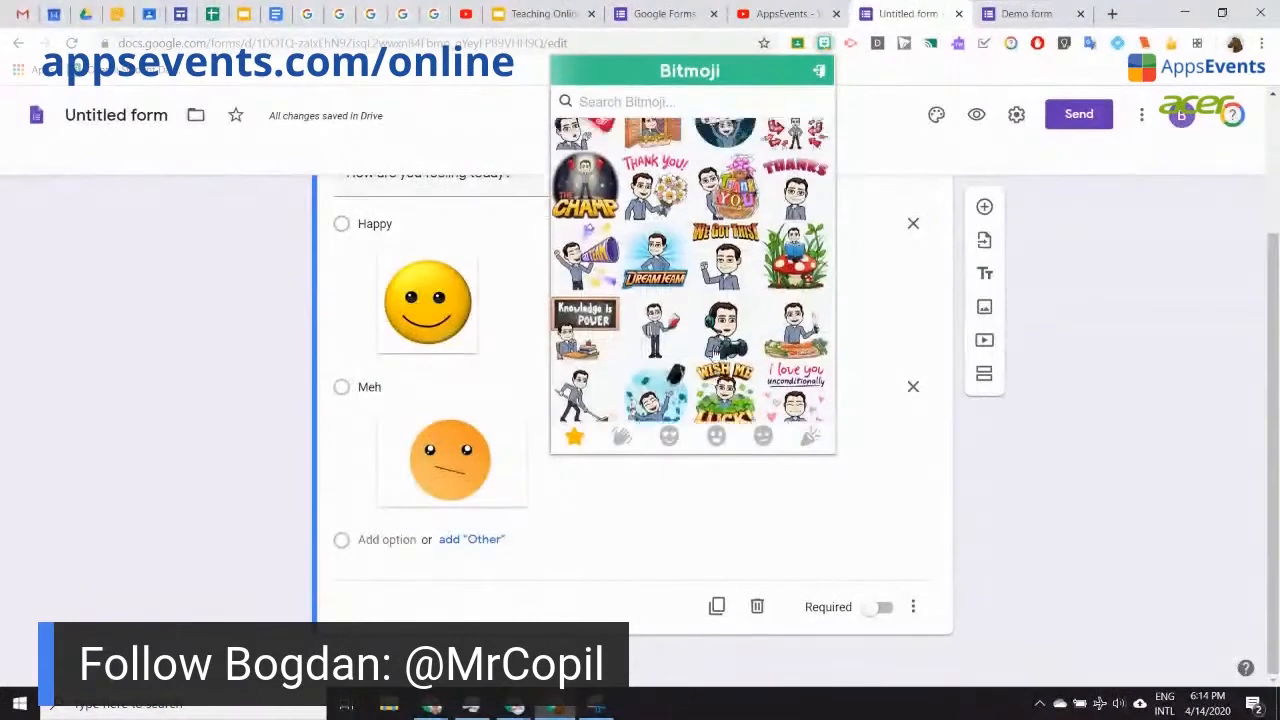
{"action": "left_click", "coordinate": [385, 545]}
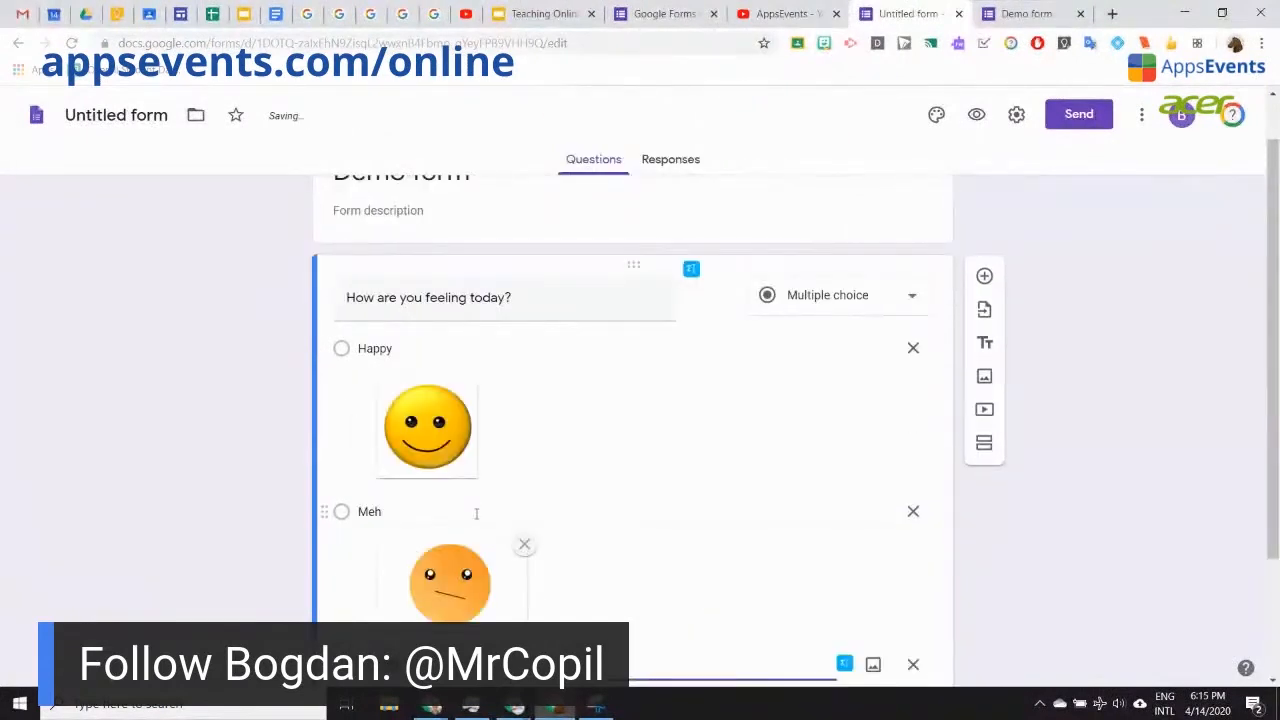
{"action": "scroll", "coordinate": [476, 513], "scroll_direction": "down", "scroll_amount": 2}
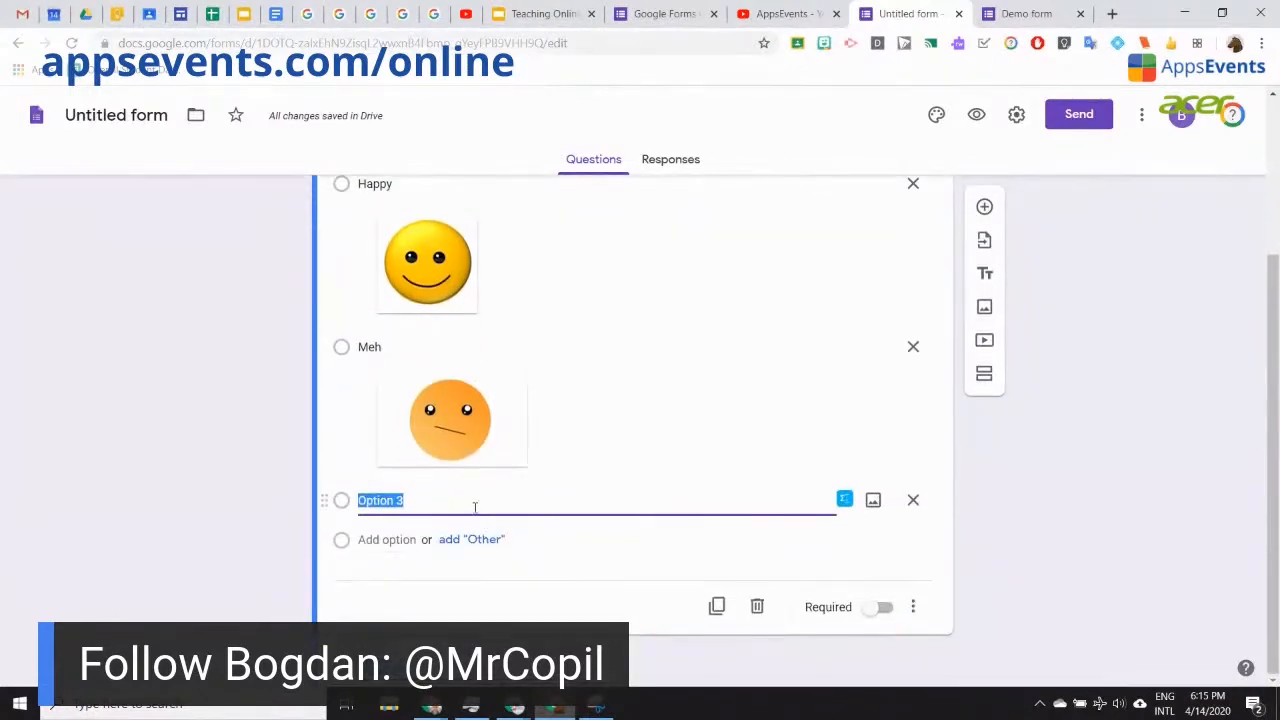
Step: Attach a 'sad' Bitmoji sticker to Option 3 by pasting its image address as a URL
{"action": "left_click", "coordinate": [876, 502]}
{"action": "left_click", "coordinate": [877, 503]}
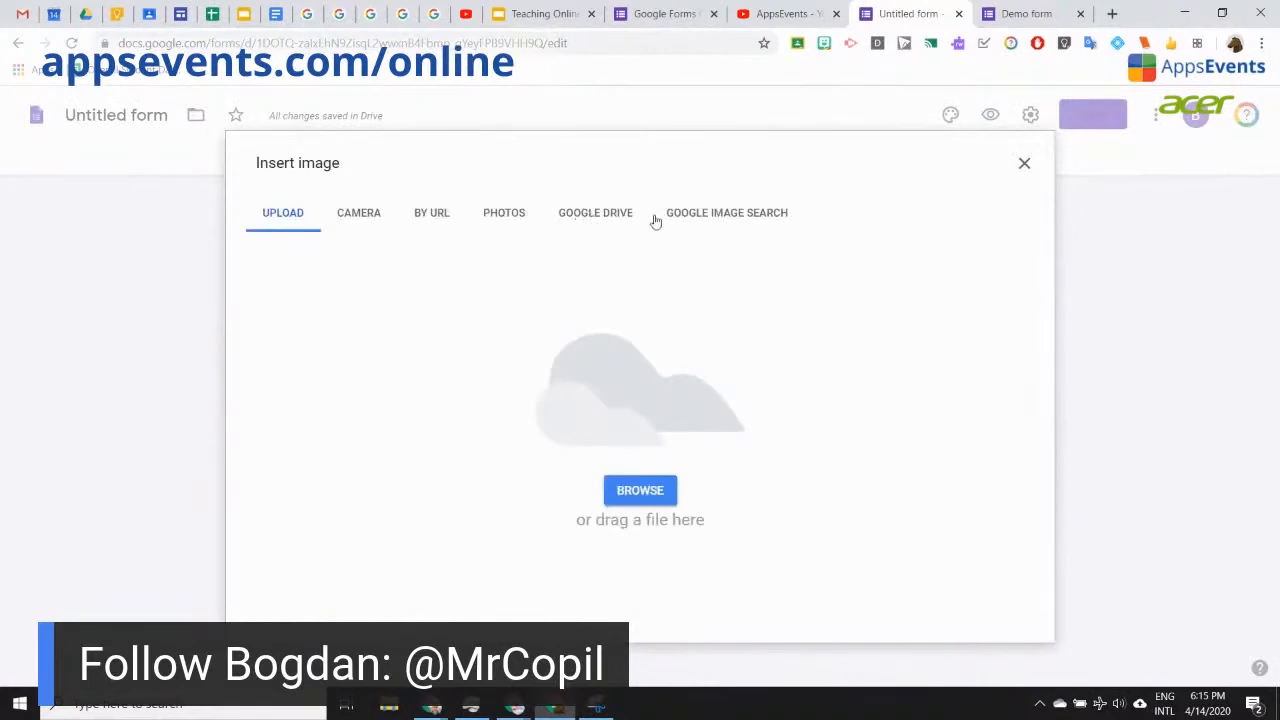
{"action": "left_click", "coordinate": [424, 221]}
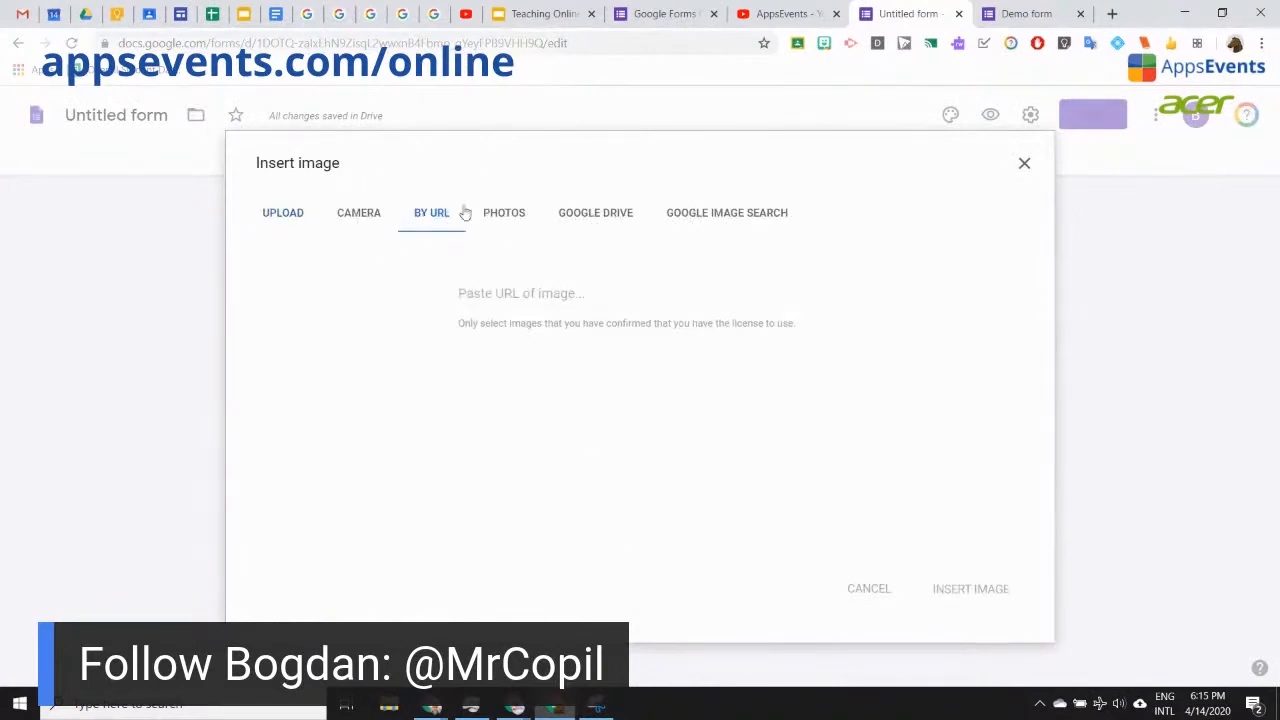
{"action": "left_click", "coordinate": [824, 43]}
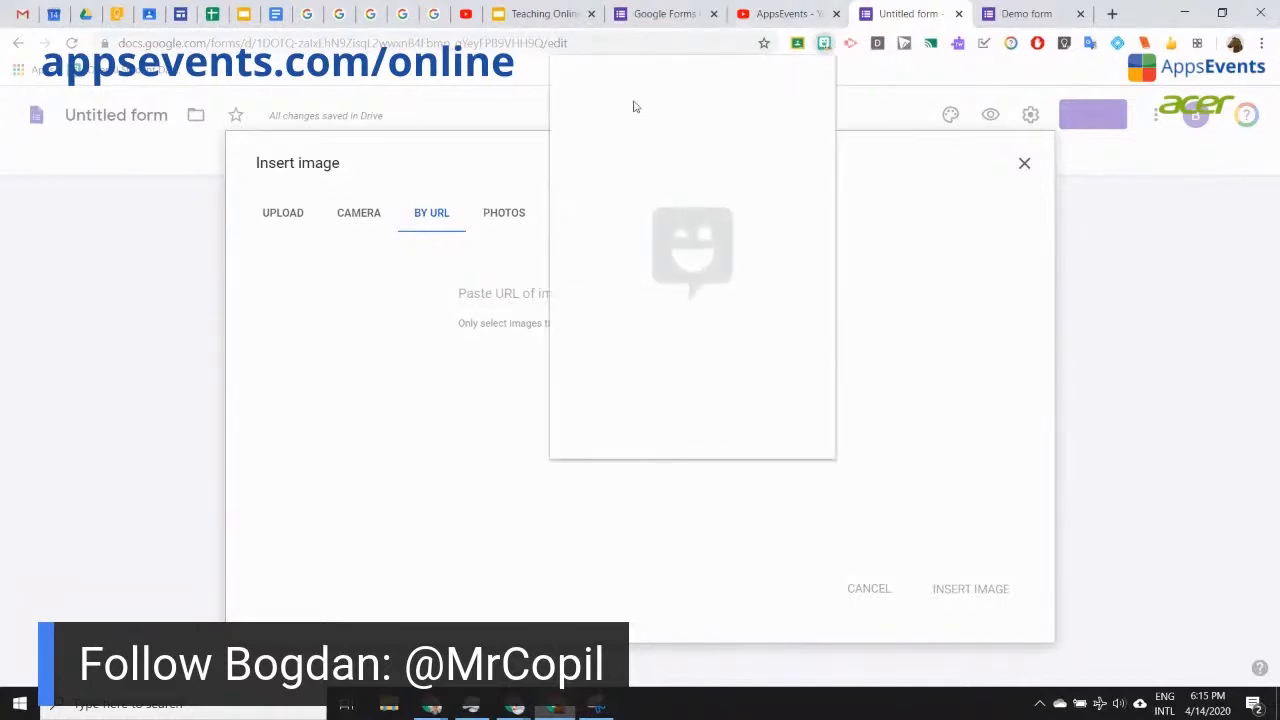
{"action": "type", "text": "sad"}
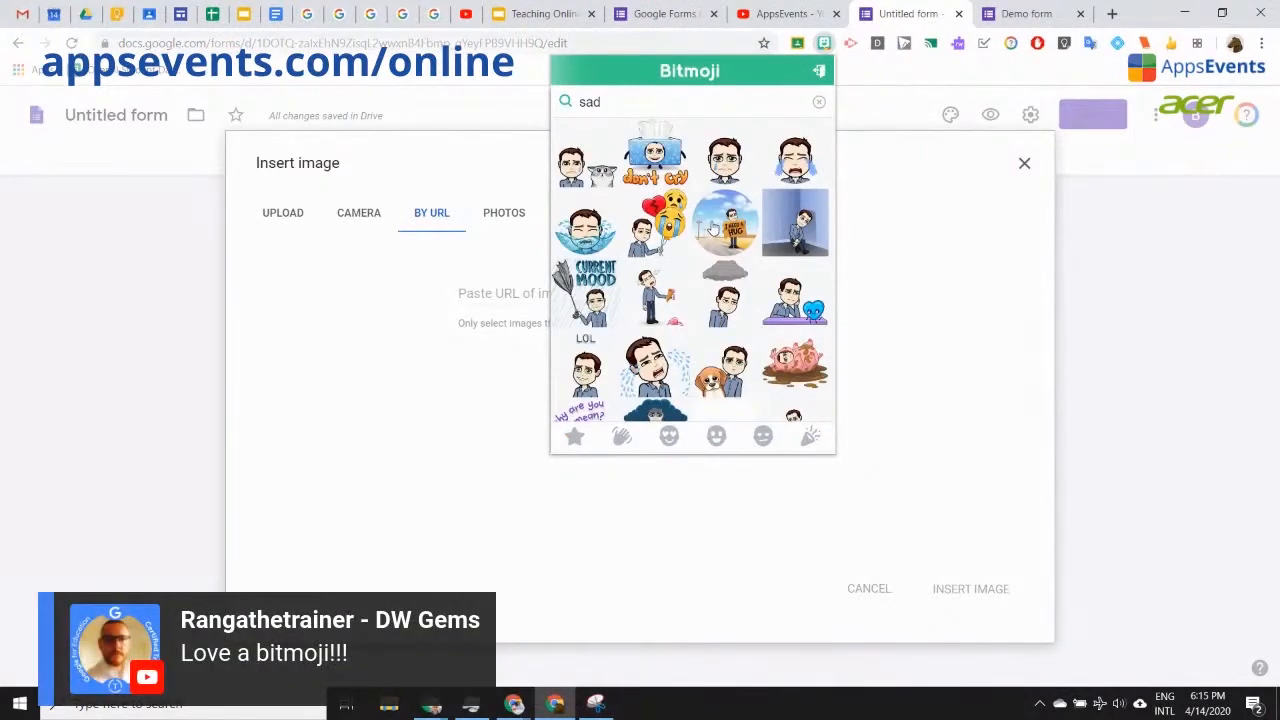
{"action": "right_click", "coordinate": [653, 236]}
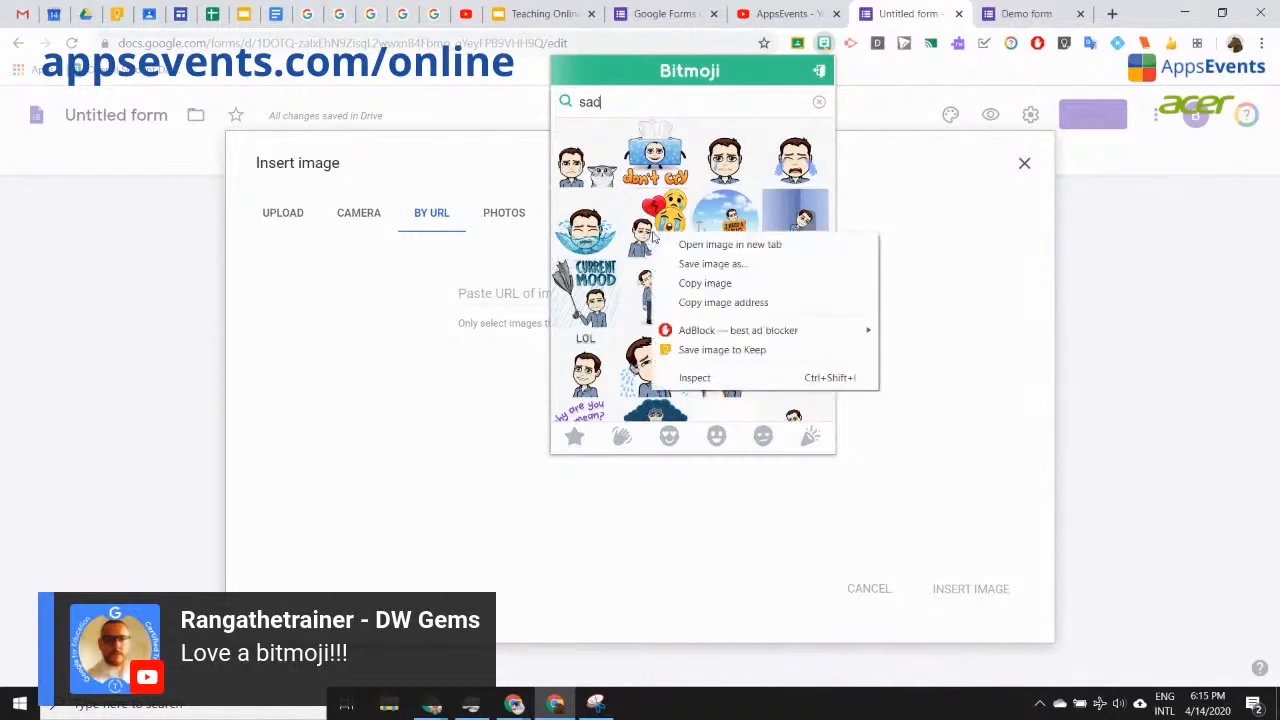
{"action": "left_click", "coordinate": [737, 304]}
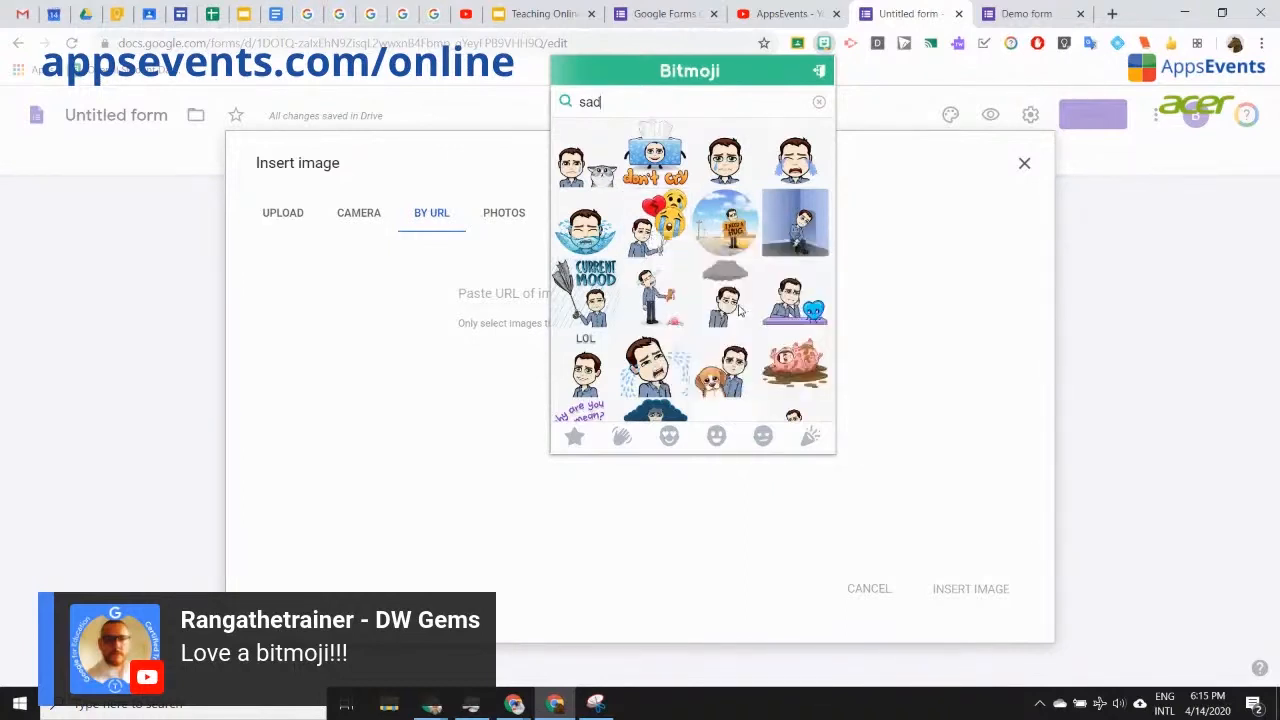
{"action": "left_click", "coordinate": [475, 290]}
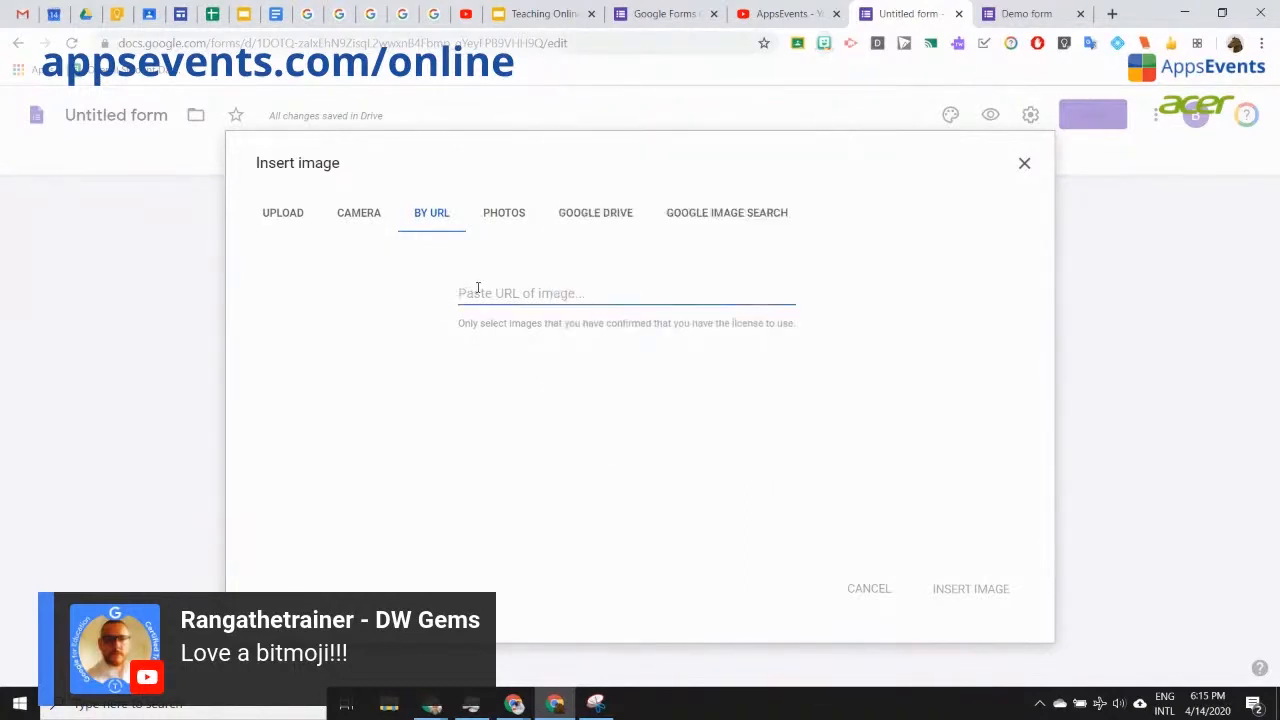
{"action": "key", "text": "ctrl+v"}
{"action": "left_click", "coordinate": [970, 588]}
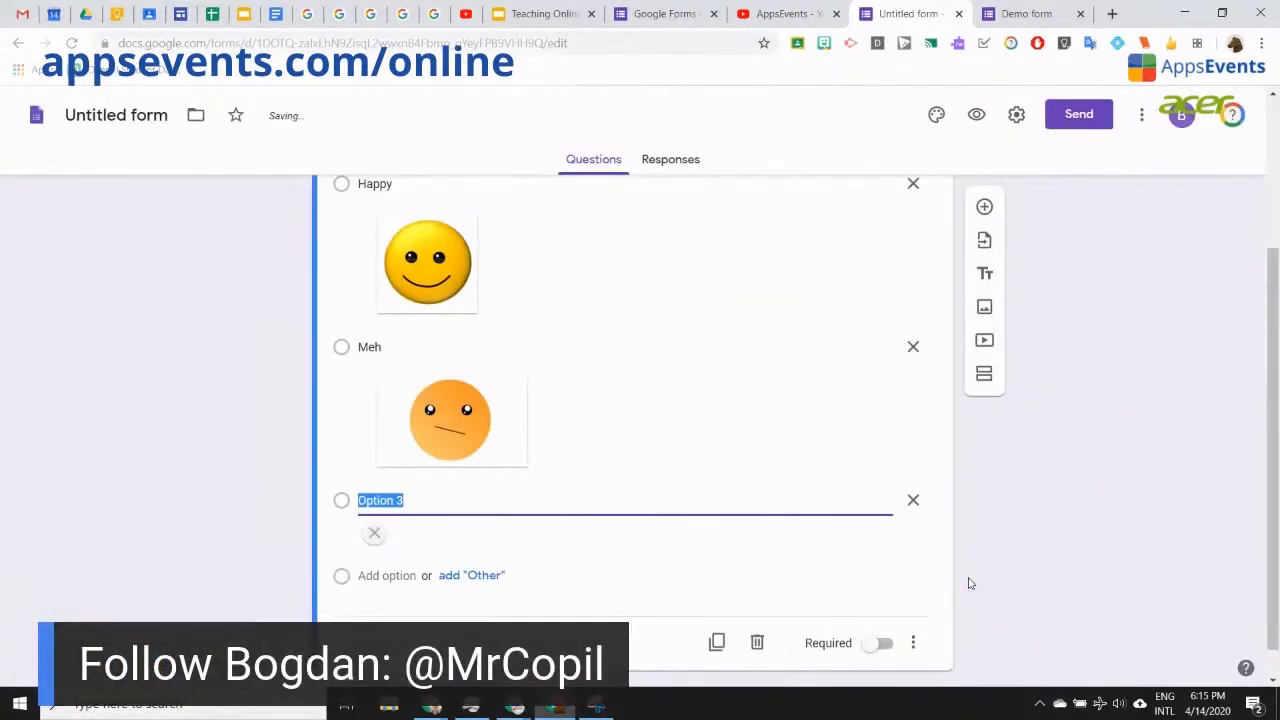
{"action": "left_click", "coordinate": [978, 118]}
{"action": "scroll", "coordinate": [1010, 432], "scroll_direction": "down", "scroll_amount": 3}
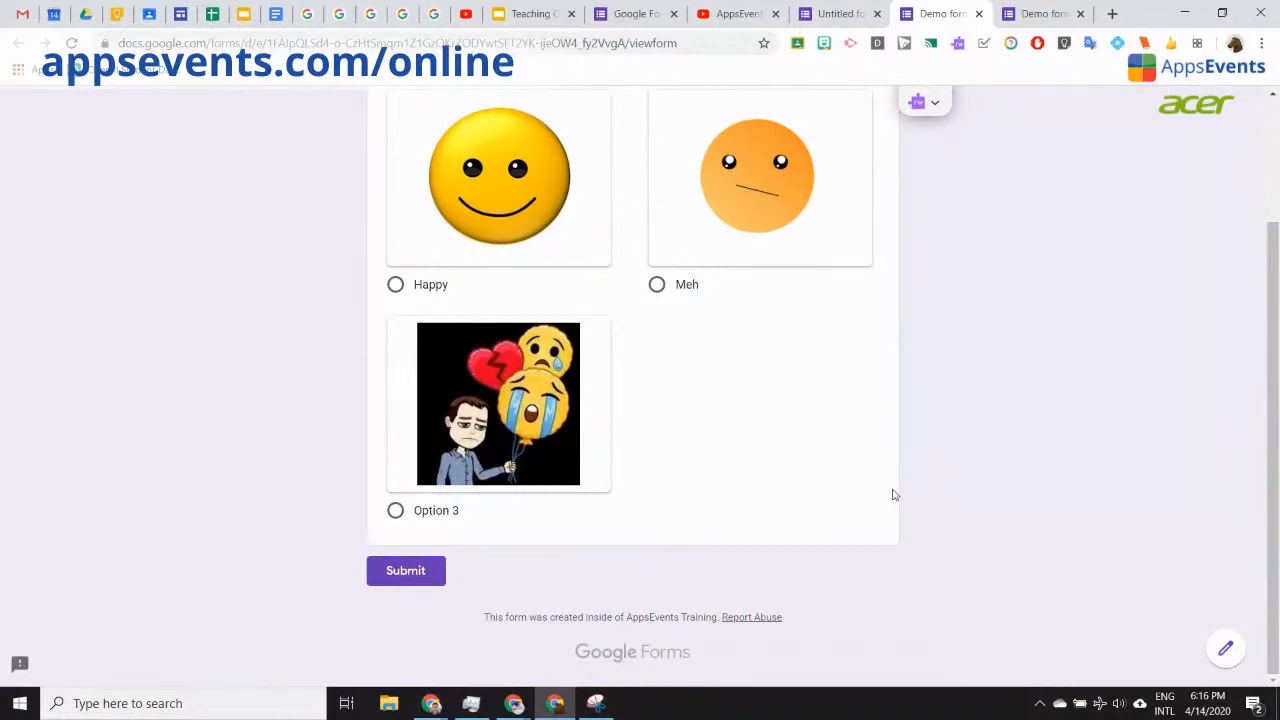
{"action": "scroll", "coordinate": [894, 494], "scroll_direction": "up", "scroll_amount": 1}
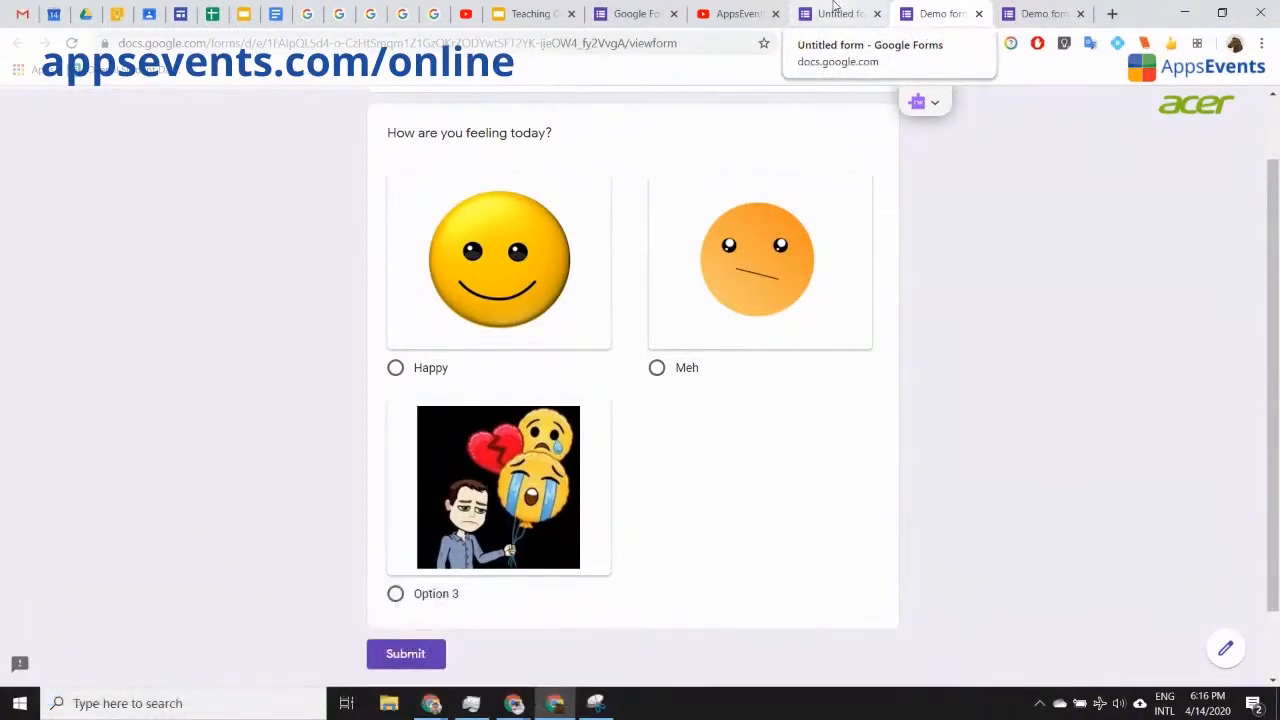
{"action": "left_click", "coordinate": [979, 14]}
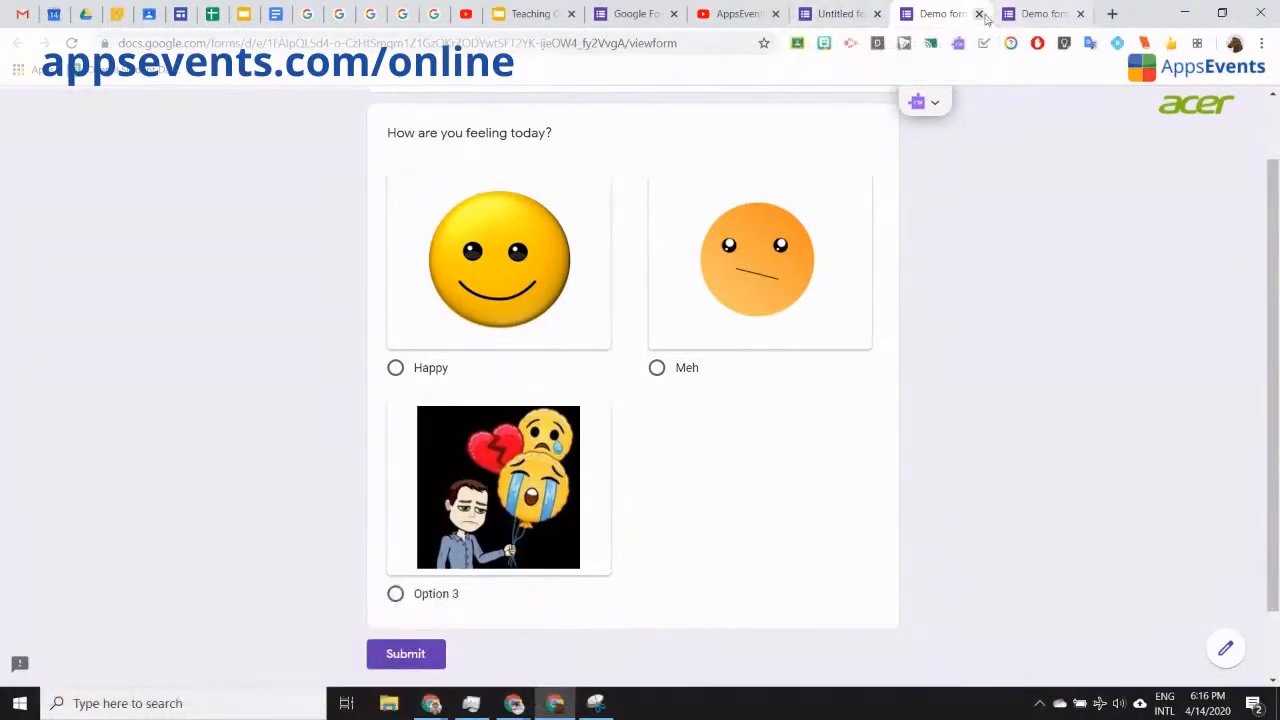
{"action": "left_click", "coordinate": [951, 18]}
{"action": "left_click", "coordinate": [980, 15]}
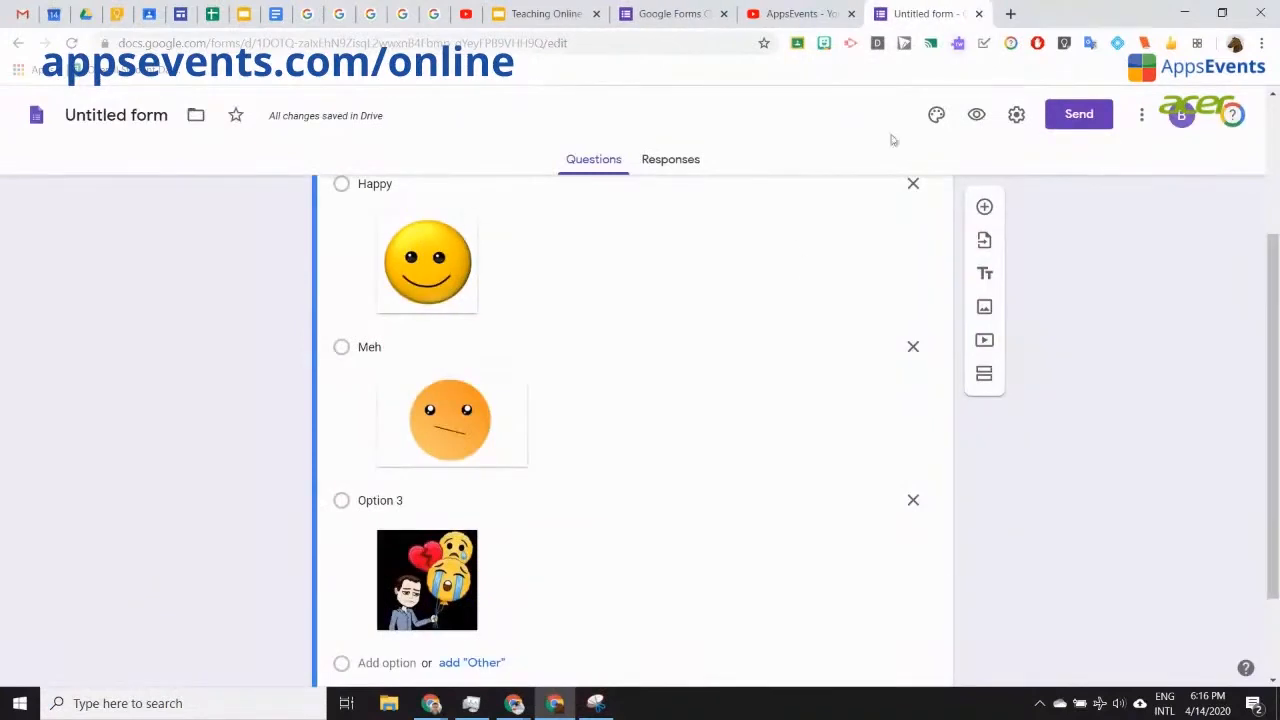
Step: Add a new blank multiple-choice question below the feeling question
{"action": "scroll", "coordinate": [687, 475], "scroll_direction": "up", "scroll_amount": 1}
{"action": "scroll", "coordinate": [687, 475], "scroll_direction": "down", "scroll_amount": 2}
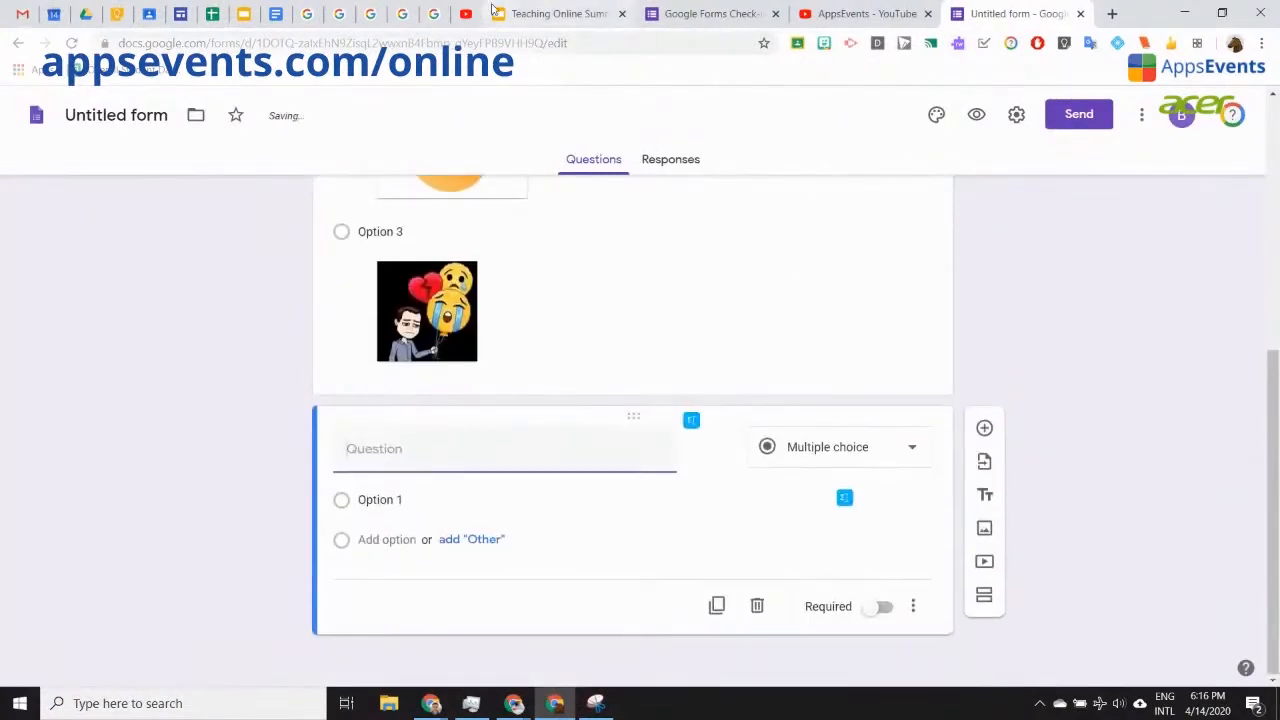
{"action": "left_click", "coordinate": [537, 15]}
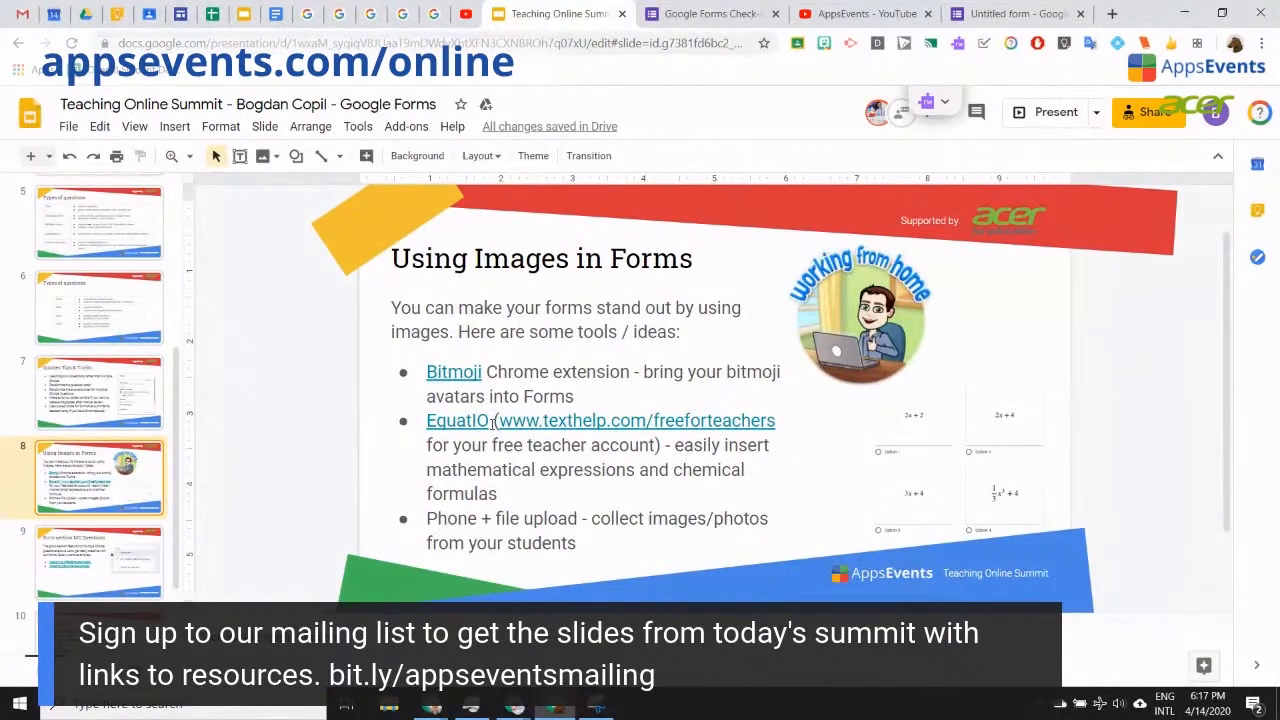
Step: Switch from the slide deck back to the Untitled form editor
{"action": "left_click", "coordinate": [1012, 14]}
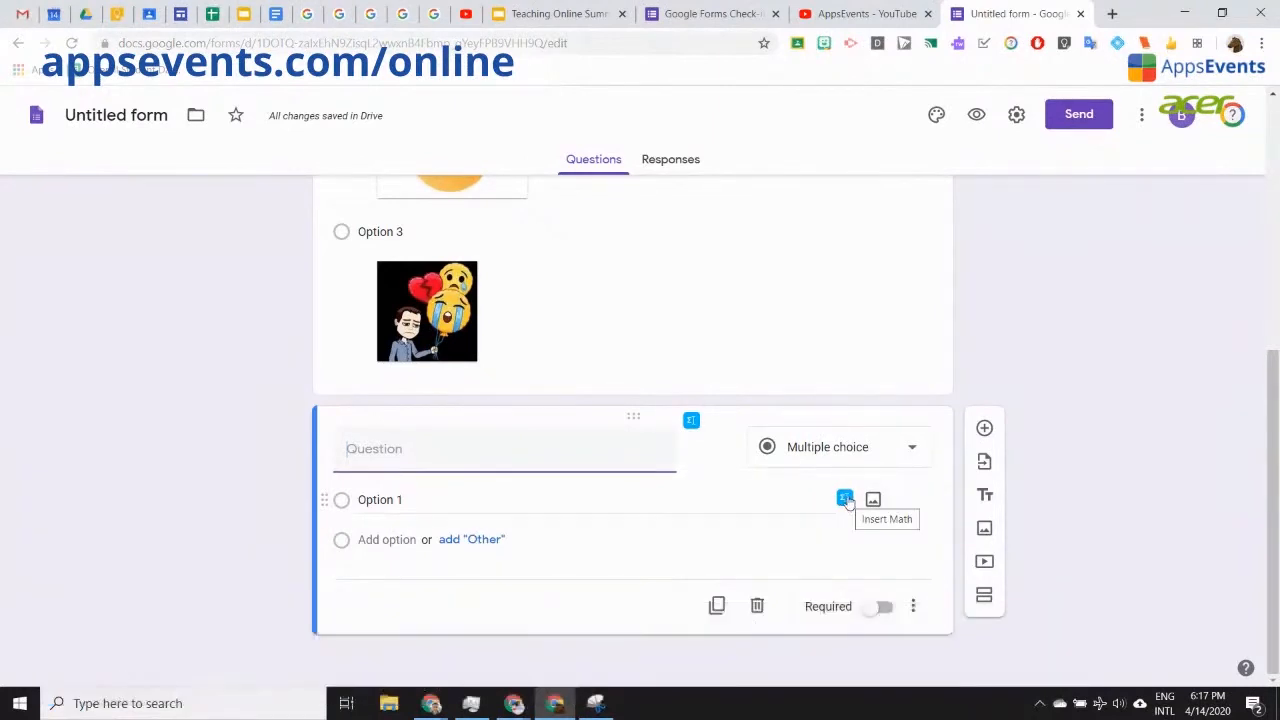
Step: Insert the EquatIO expression ½x² + 3 as an image under Option 1
{"action": "left_click", "coordinate": [845, 499]}
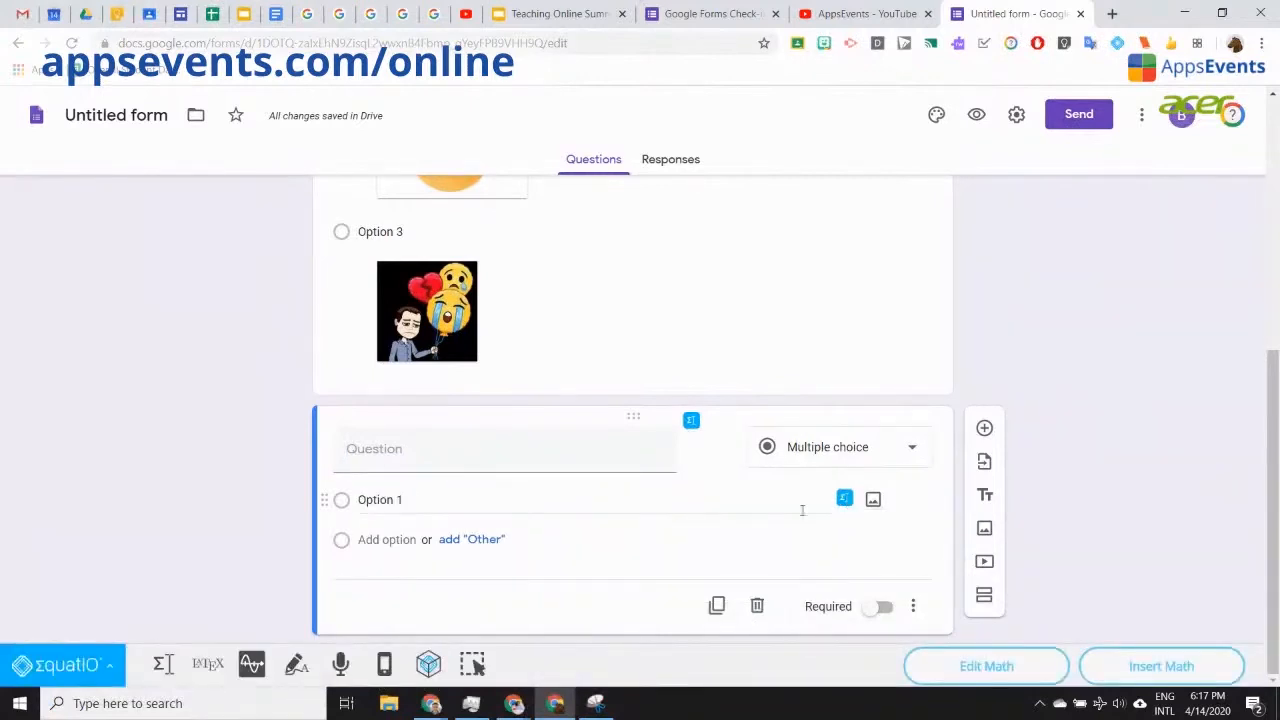
{"action": "left_click", "coordinate": [163, 665]}
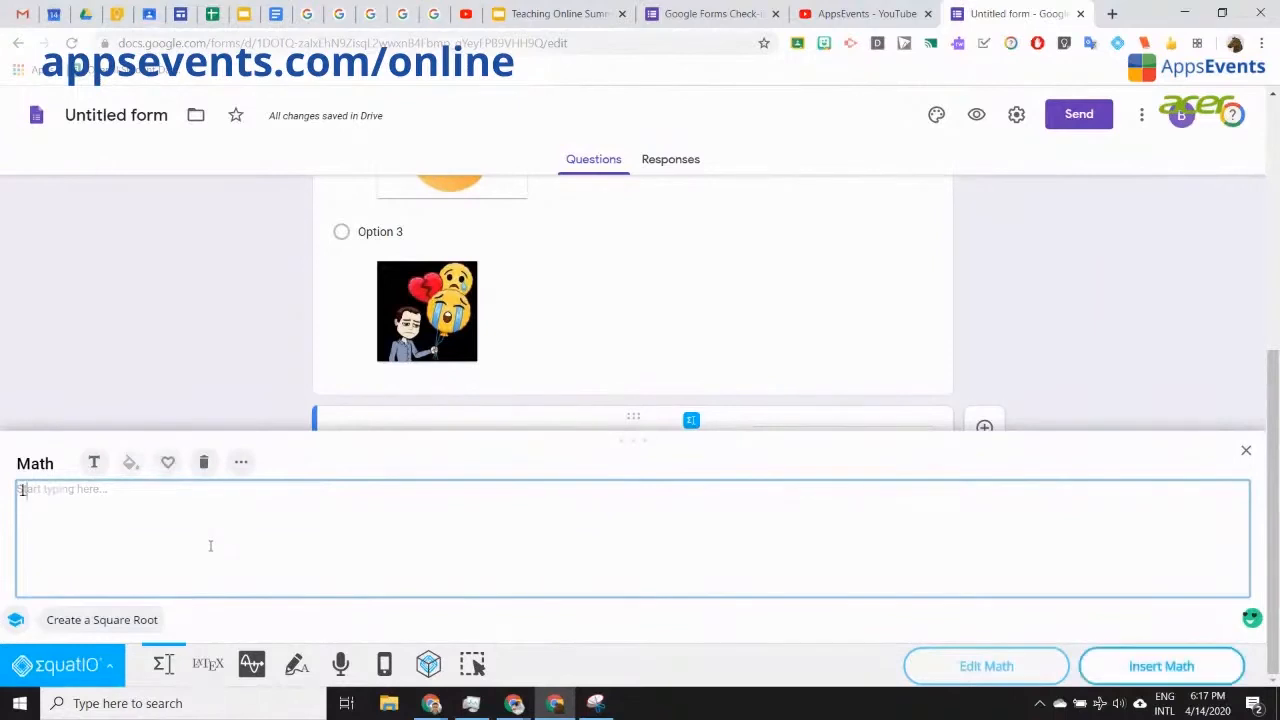
{"action": "type", "text": "1/2xsqu"}
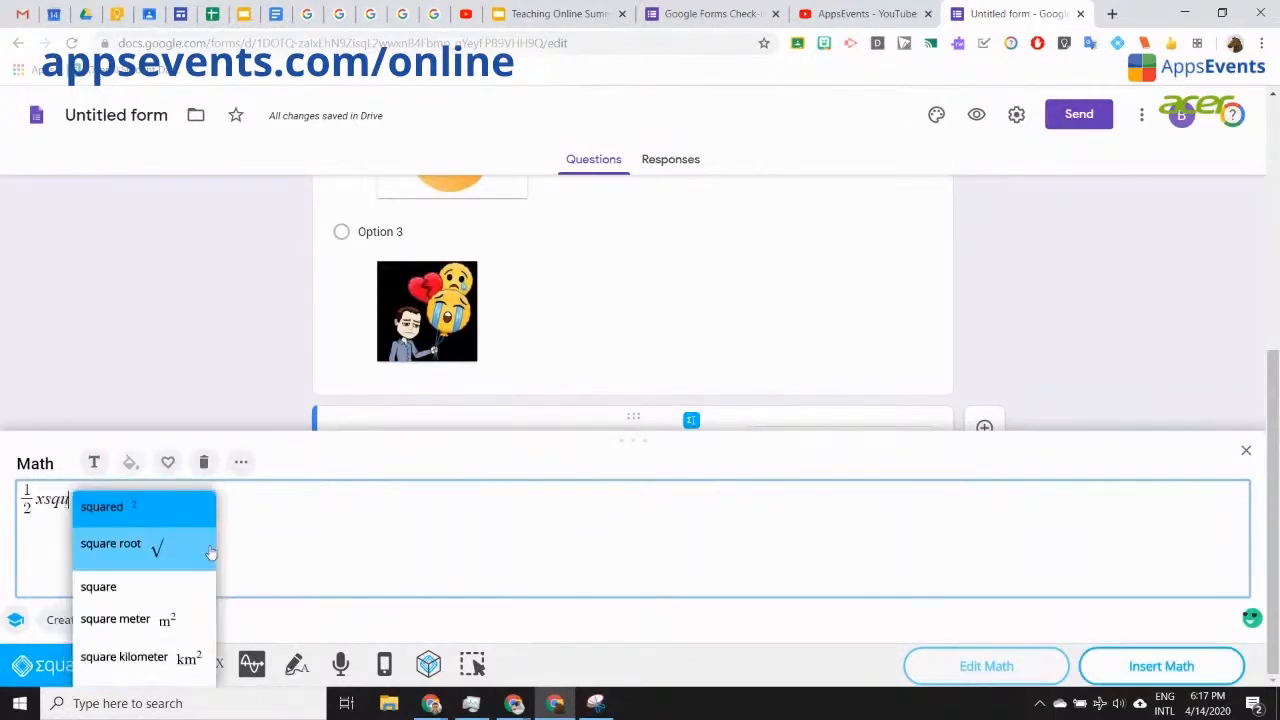
{"action": "left_click", "coordinate": [200, 506]}
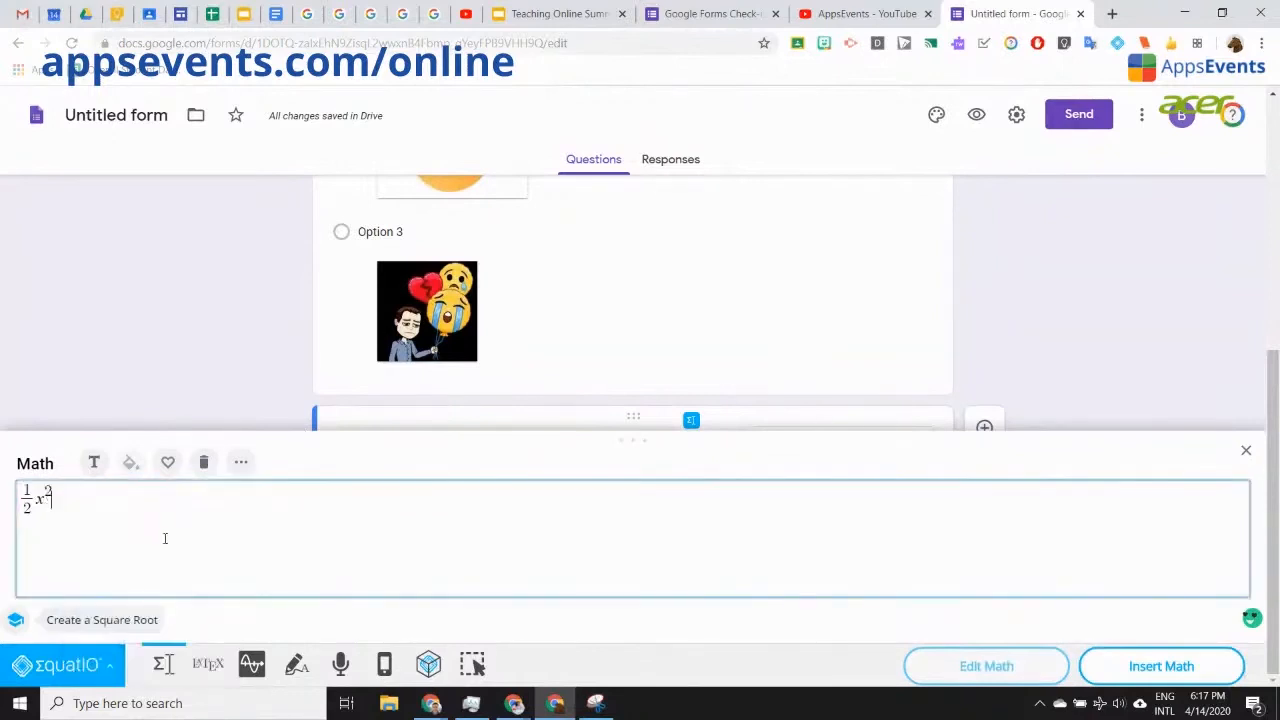
{"action": "type", "text": "+ 3"}
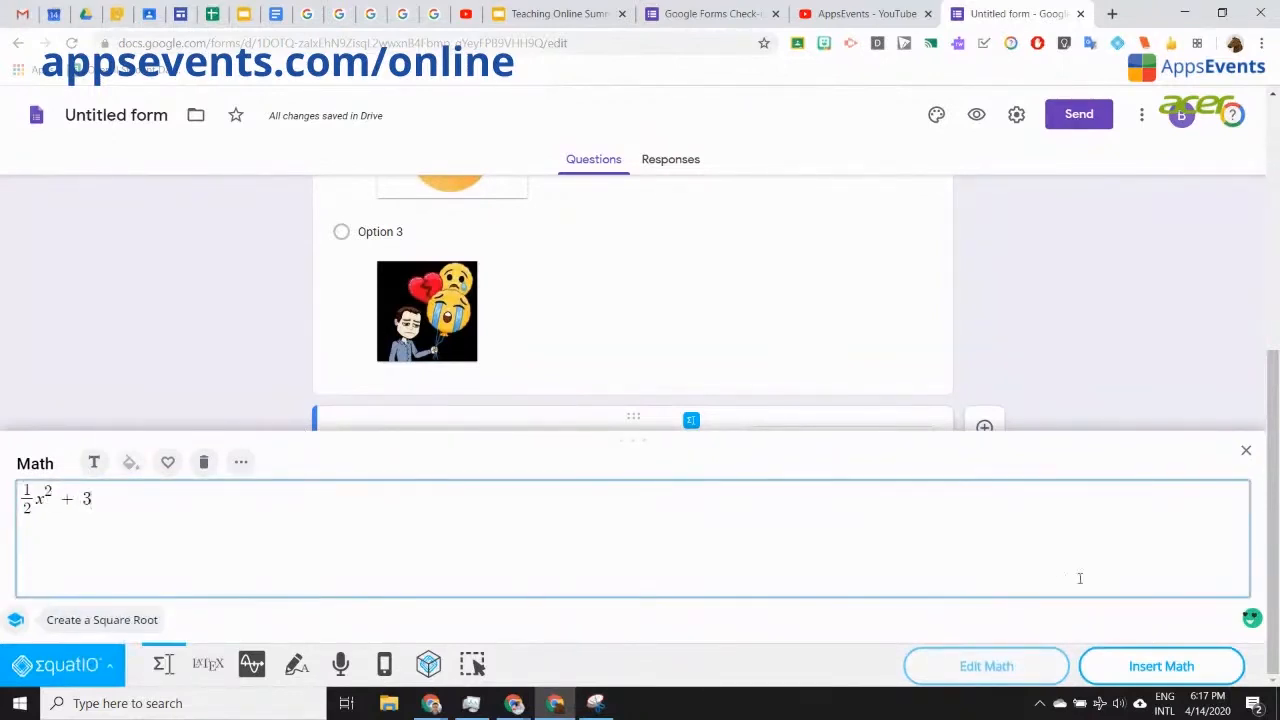
{"action": "left_click", "coordinate": [1164, 672]}
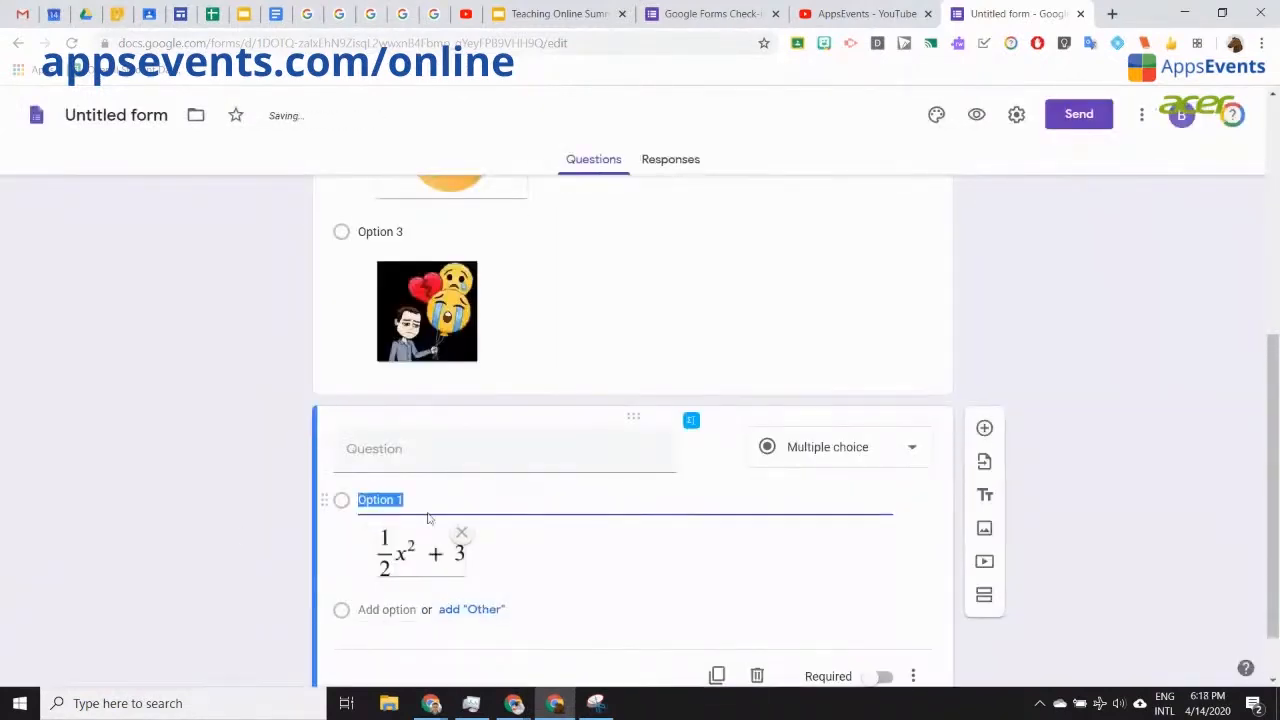
{"action": "scroll", "coordinate": [218, 509], "scroll_direction": "down", "scroll_amount": 1}
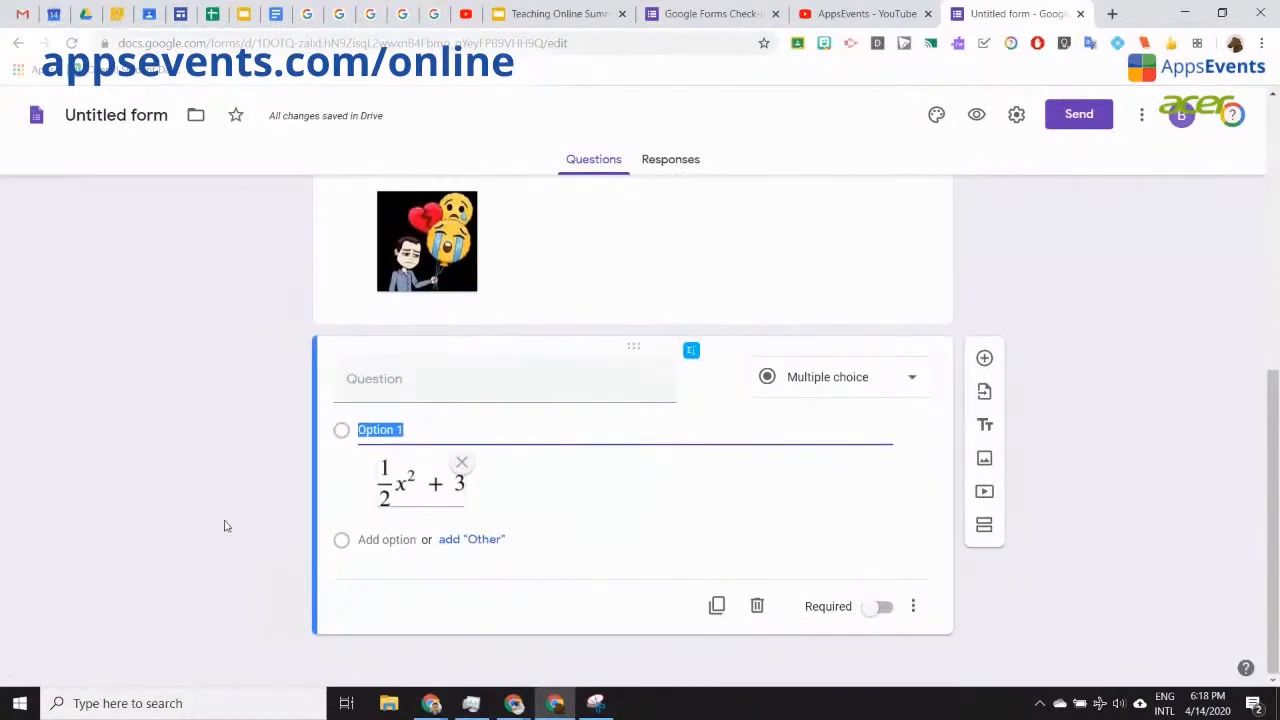
Step: Add Option 2 and start a definite integral in a cleared EquatIO math box
{"action": "left_click", "coordinate": [378, 537]}
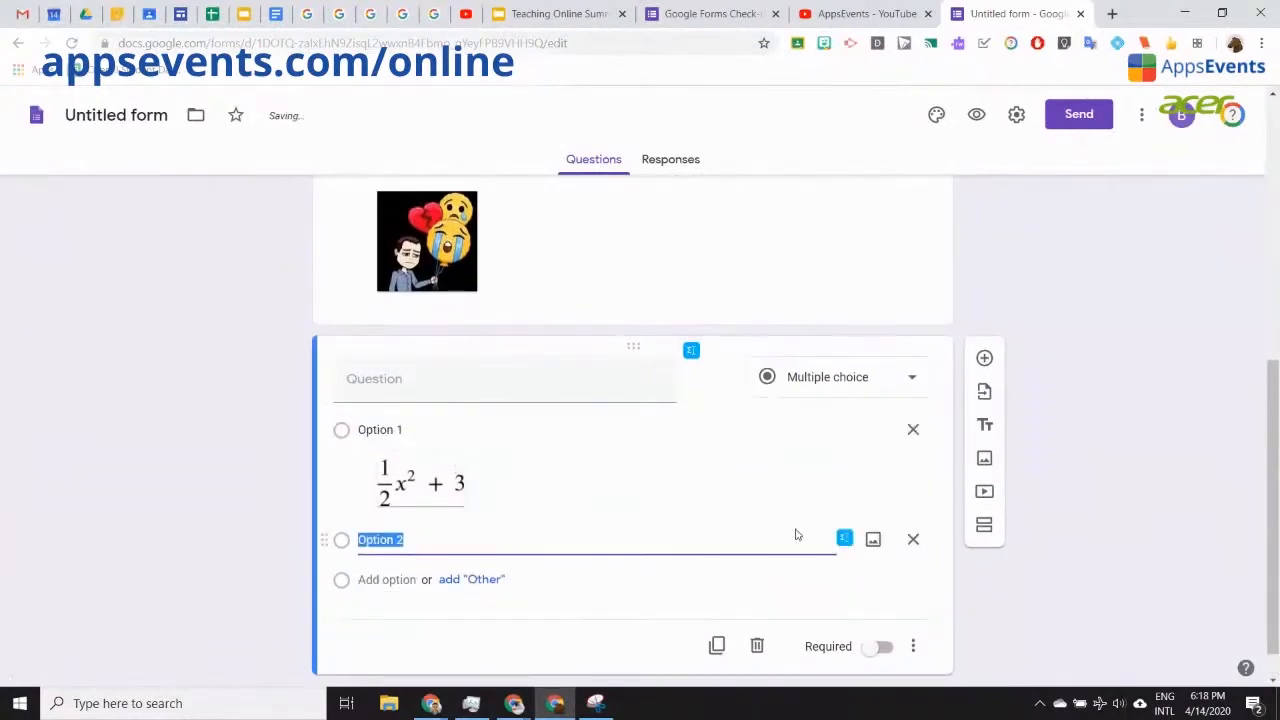
{"action": "left_click", "coordinate": [845, 538]}
{"action": "left_click", "coordinate": [89, 536]}
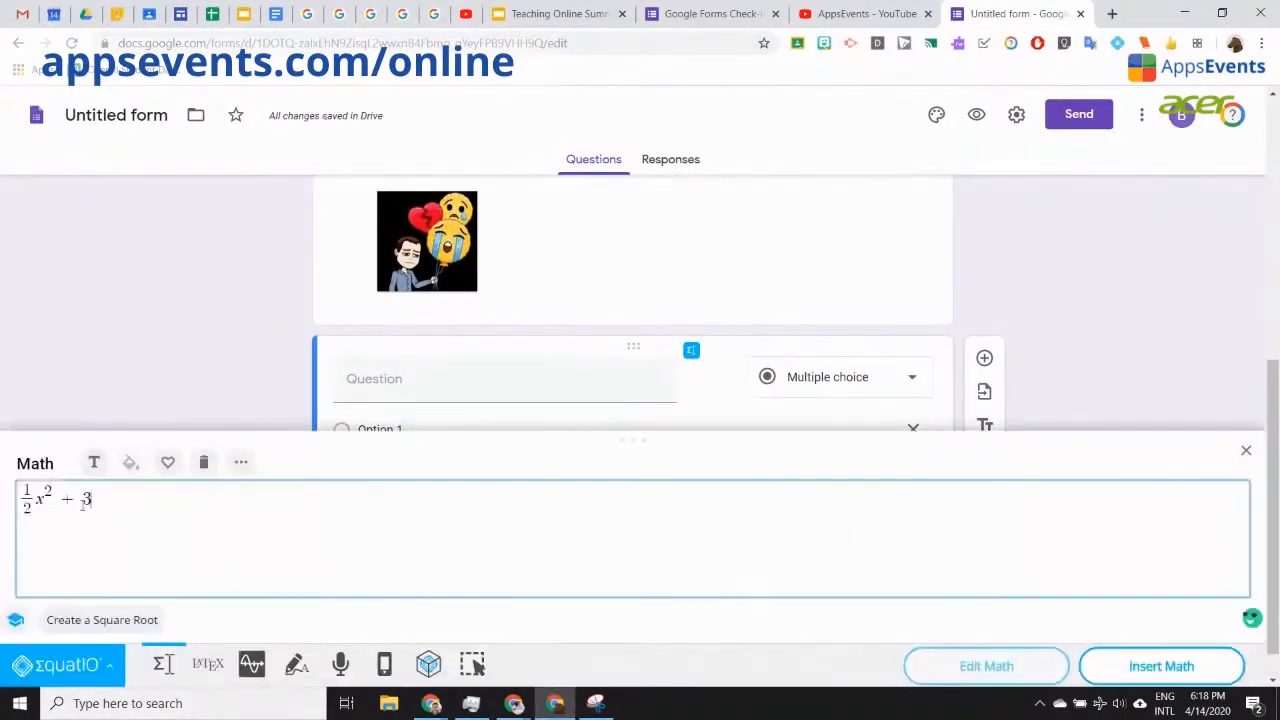
{"action": "key", "text": "ctrl+a"}
{"action": "key", "text": "BackSpace"}
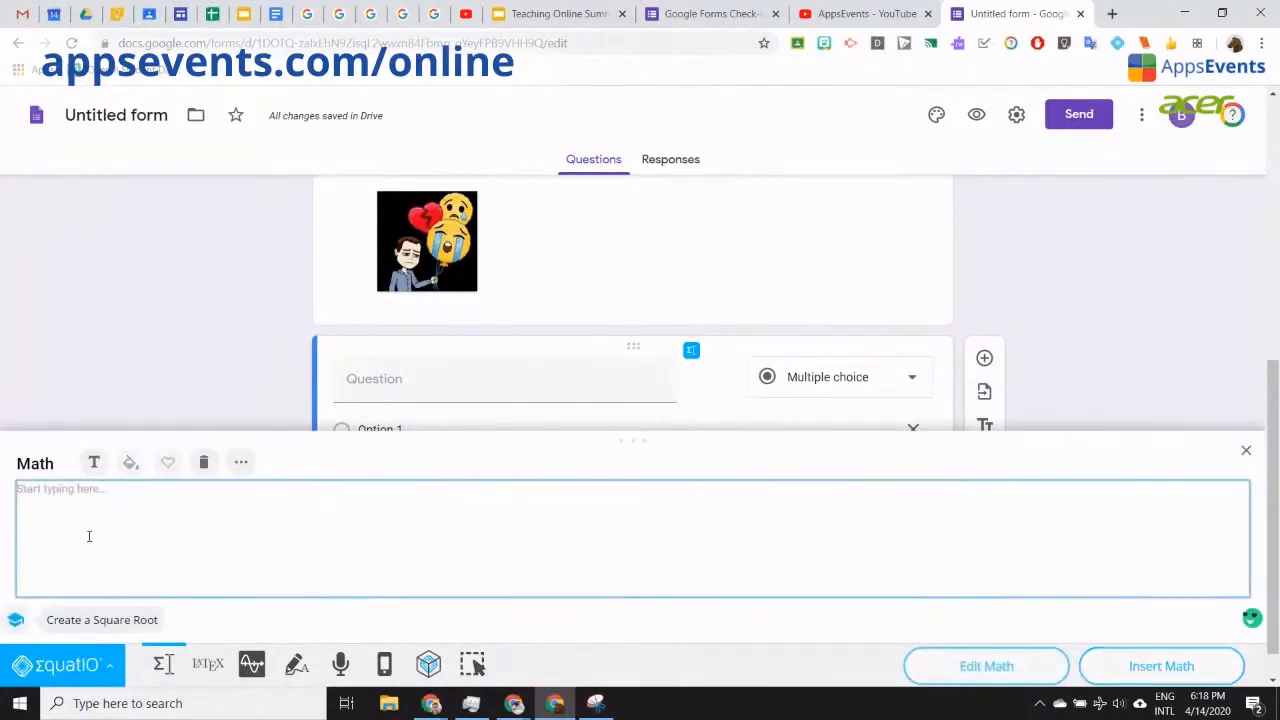
{"action": "type", "text": "integr"}
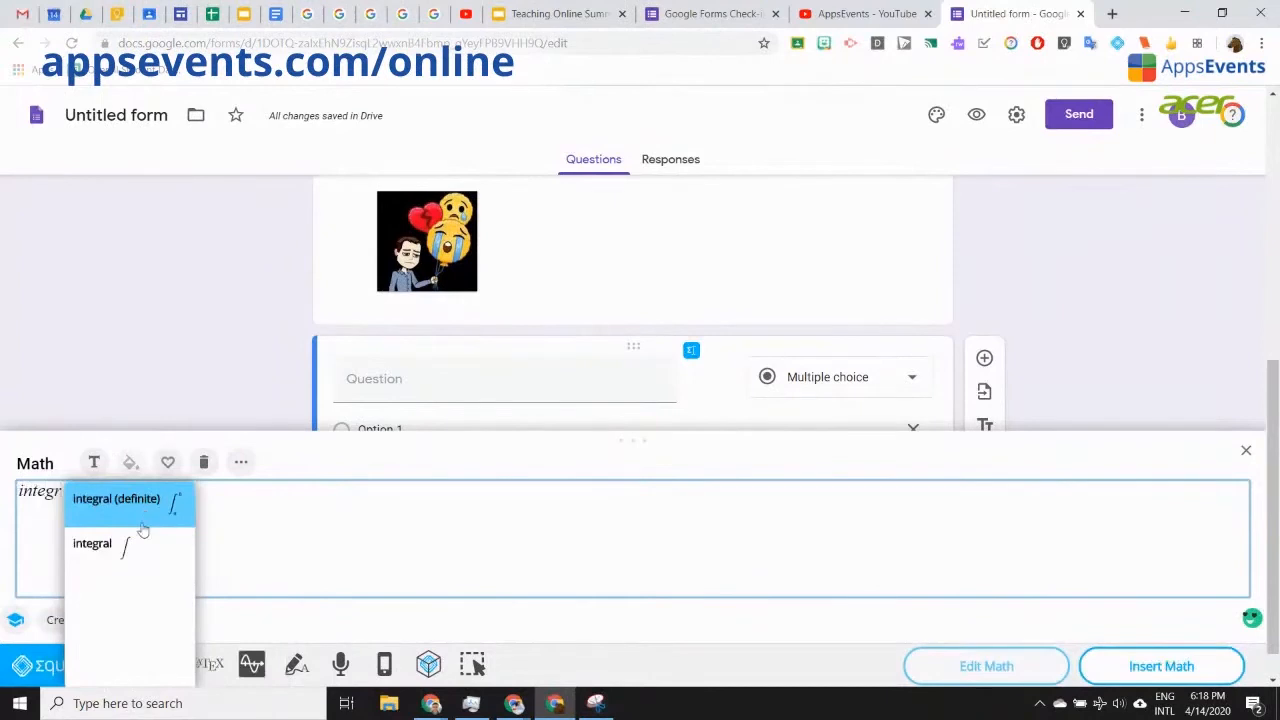
{"action": "left_click", "coordinate": [25, 506]}
{"action": "left_click", "coordinate": [37, 491]}
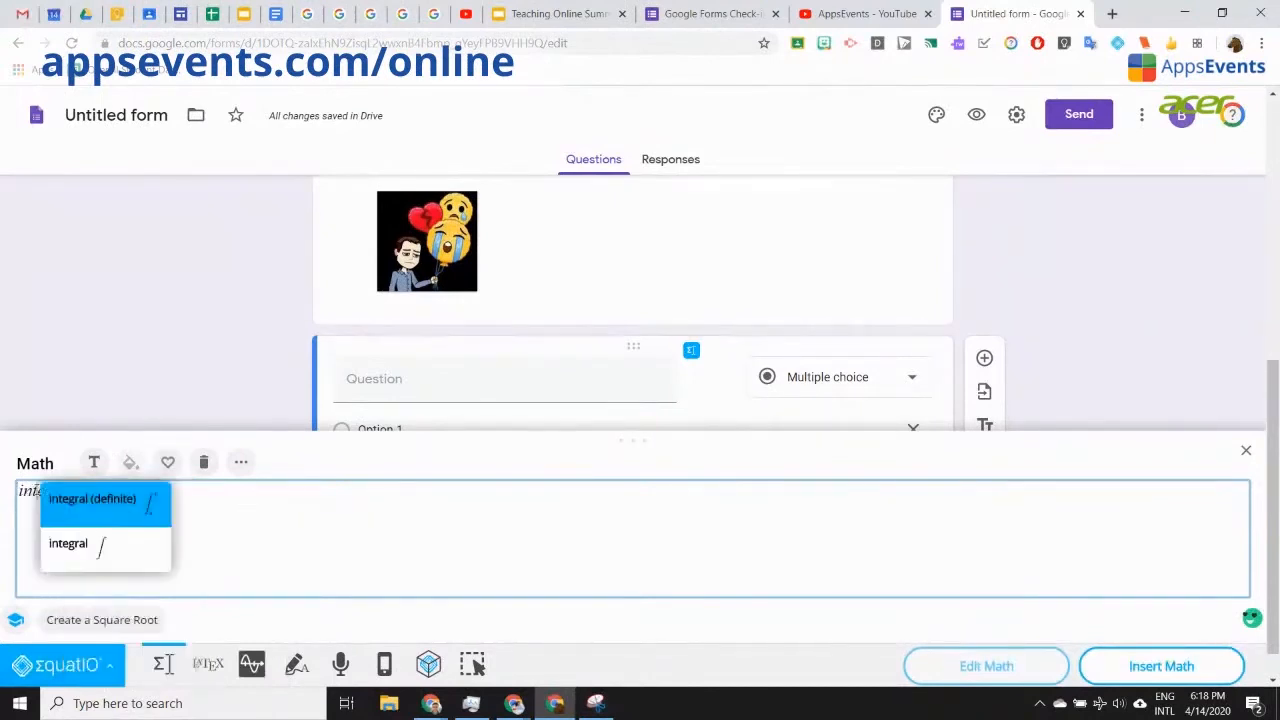
{"action": "left_click", "coordinate": [267, 527]}
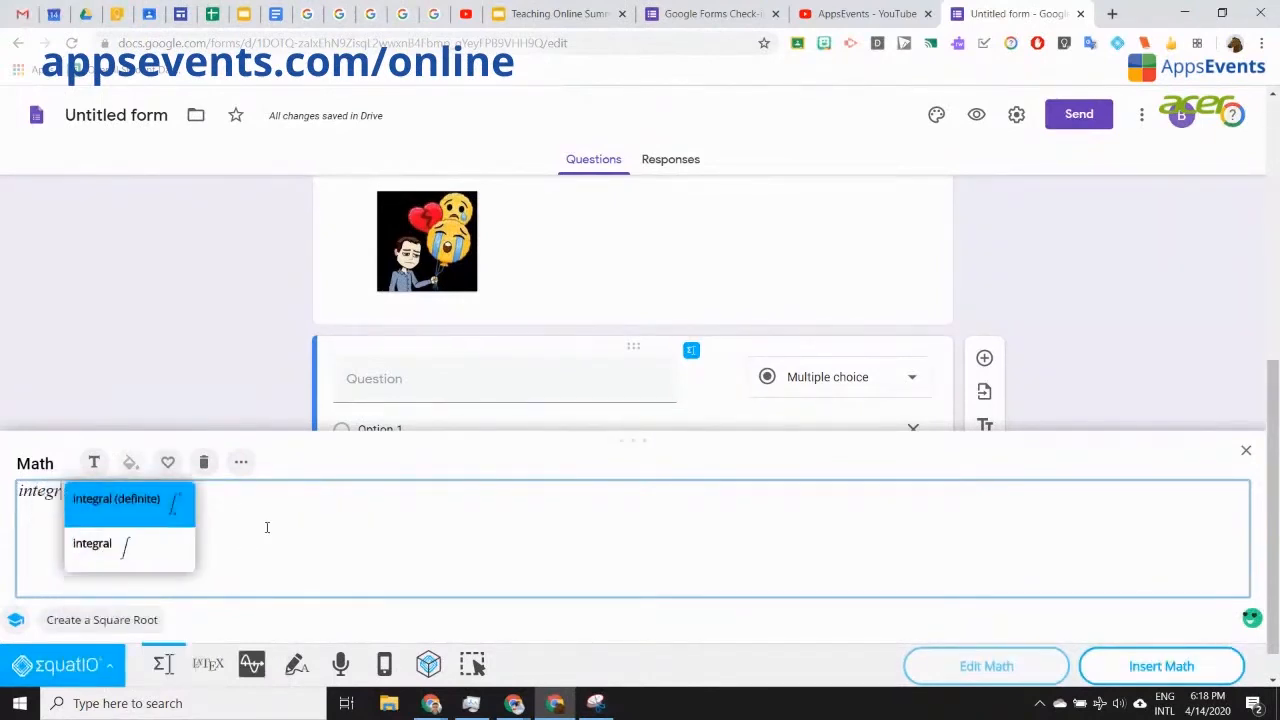
{"action": "key", "text": "Return"}
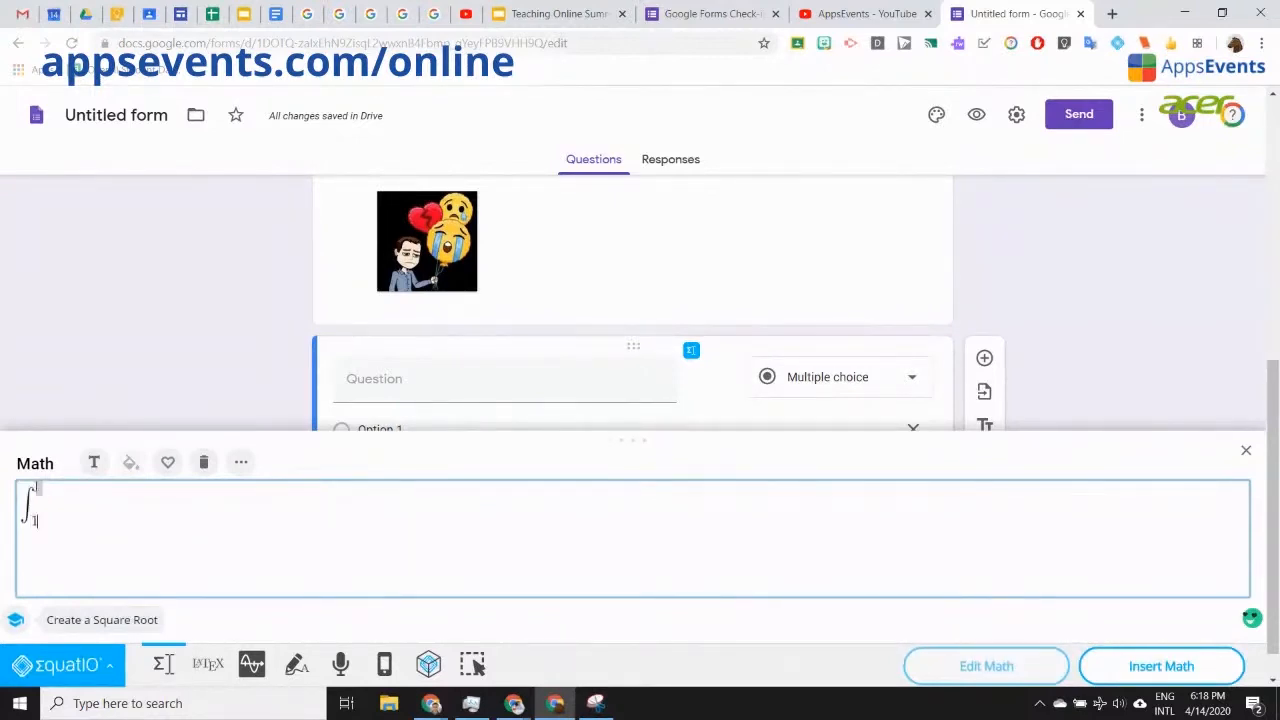
Step: Set integral limits 1 to n, add the square root of 1/2, and insert it into Option 2
{"action": "type", "text": "1"}
{"action": "left_click", "coordinate": [37, 488]}
{"action": "type", "text": "n"}
{"action": "key", "text": "Right"}
{"action": "type", "text": "squa"}
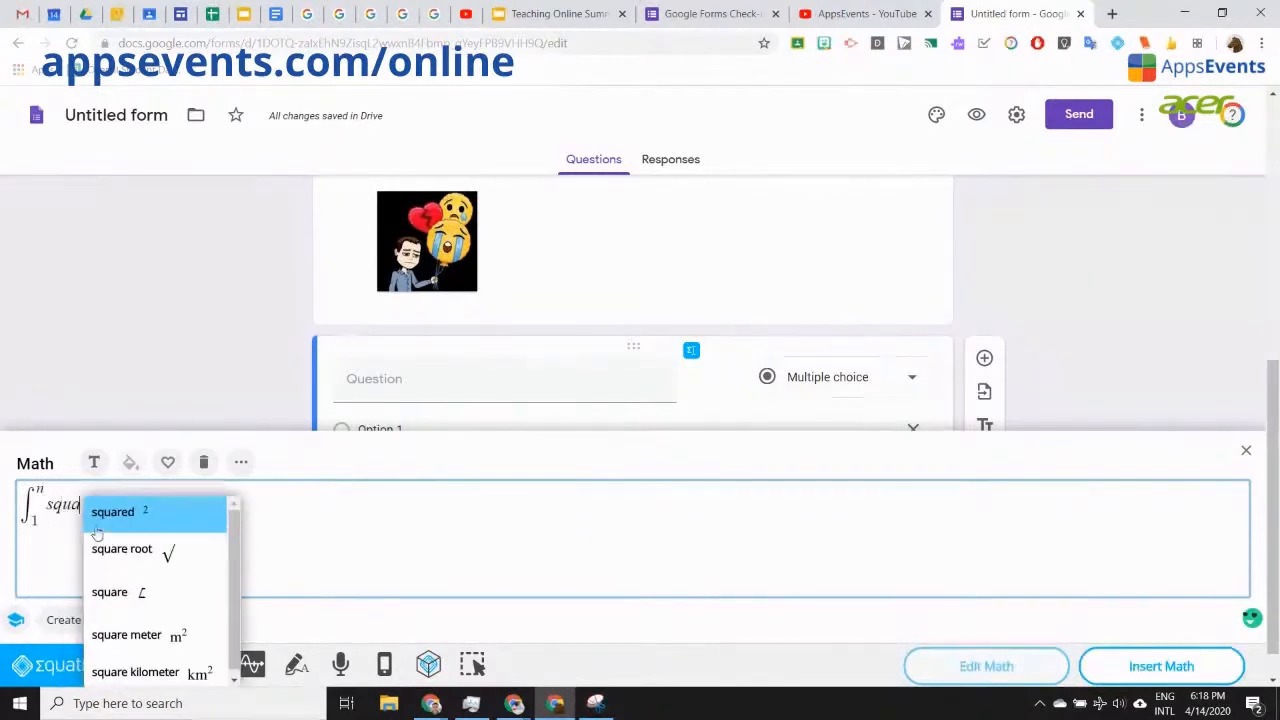
{"action": "left_click", "coordinate": [125, 551]}
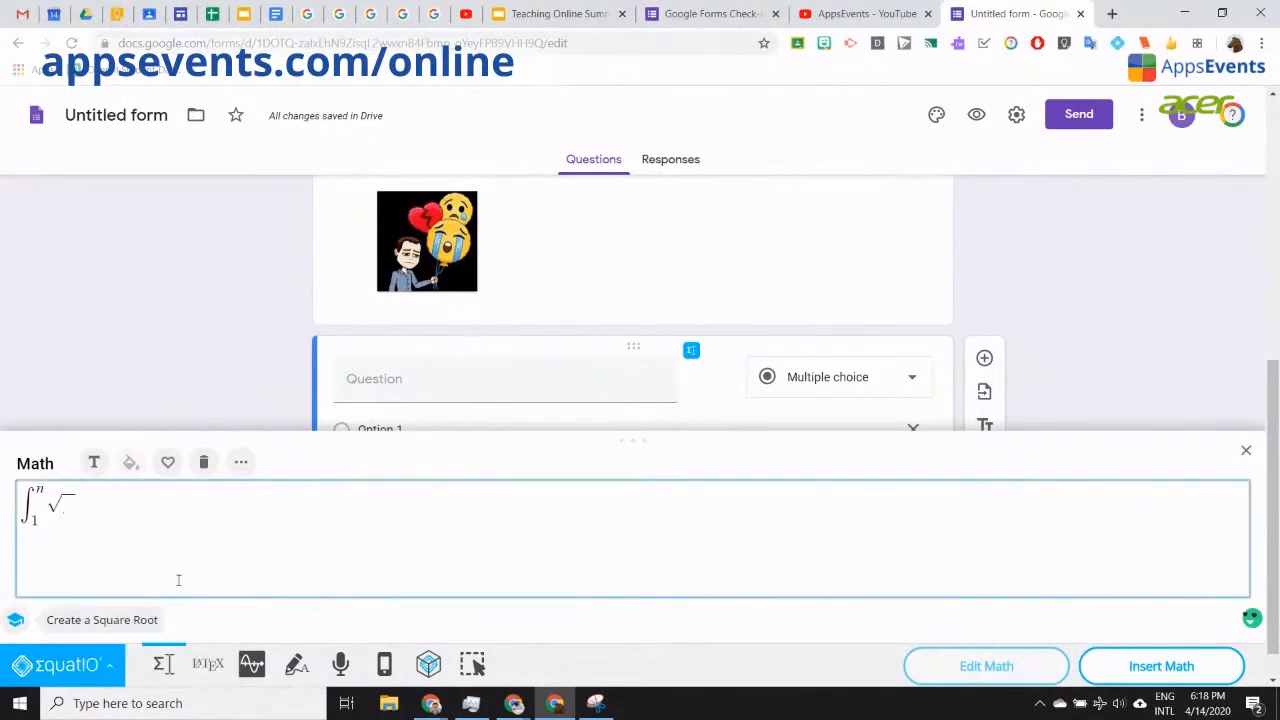
{"action": "type", "text": "1/2"}
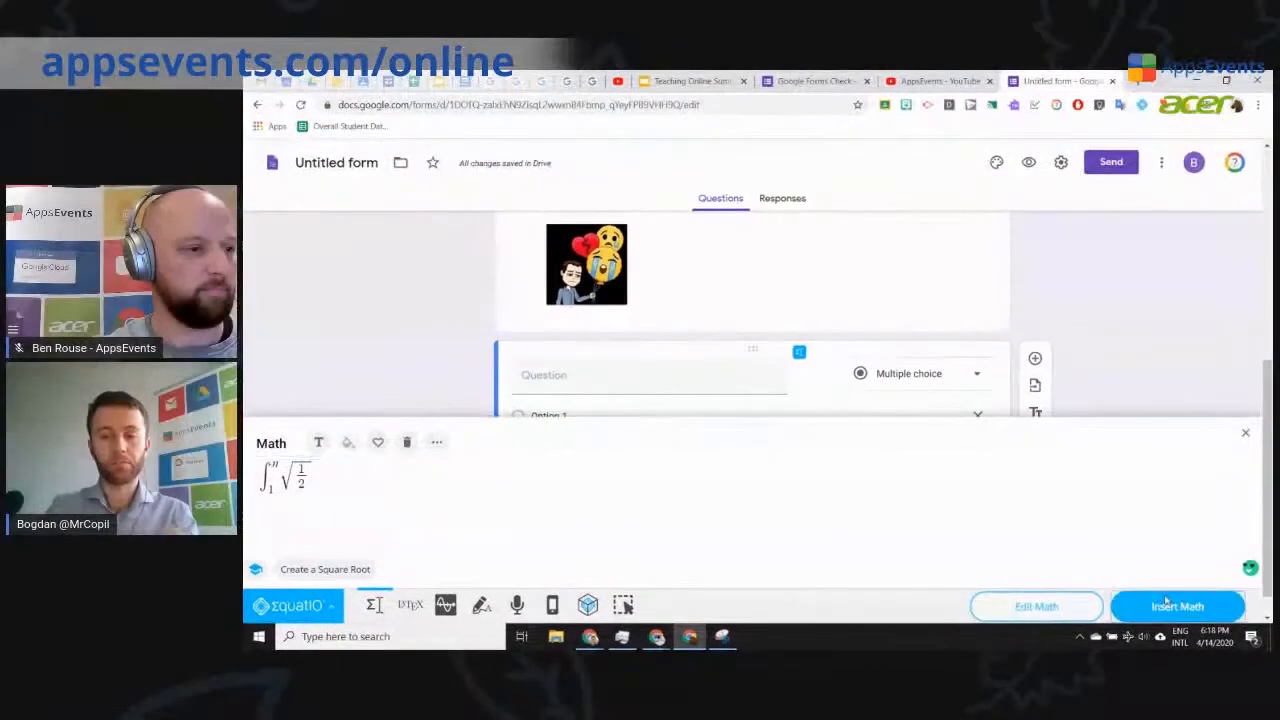
{"action": "left_click", "coordinate": [1140, 662]}
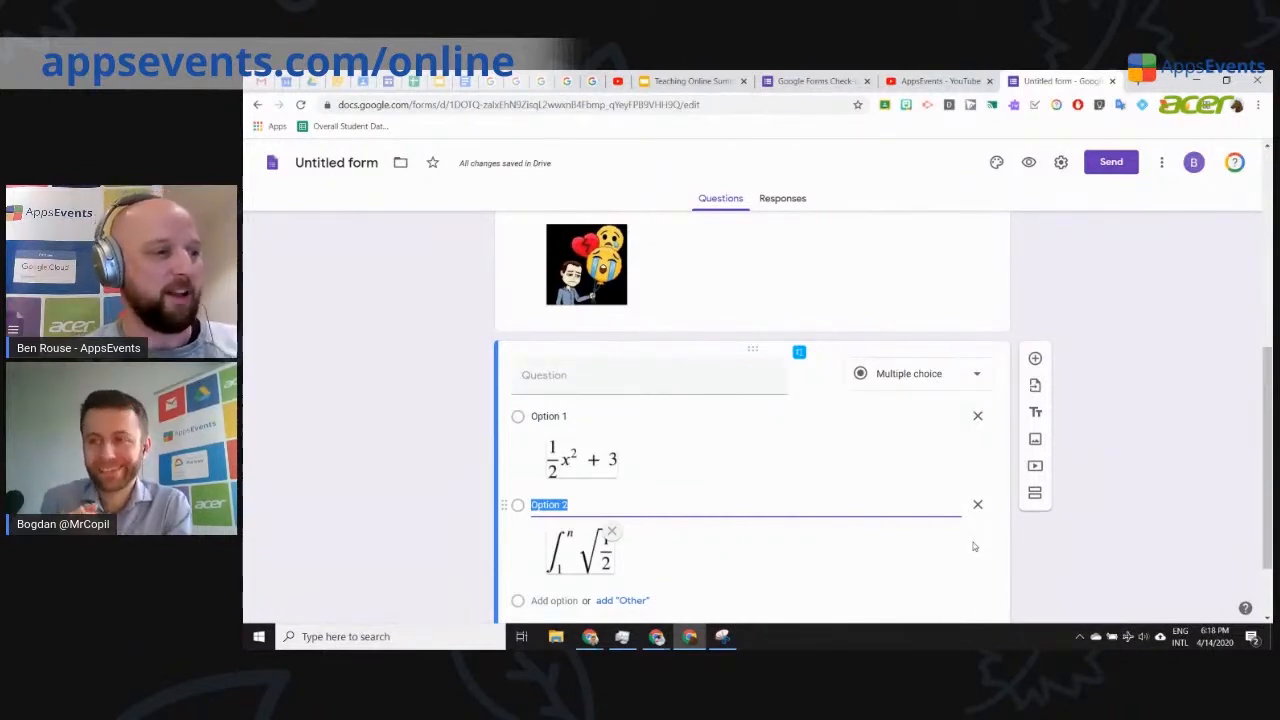
Step: Add Option 3 to the math question and clear the leftover integral from EquatIO's math editor
{"action": "scroll", "coordinate": [724, 550], "scroll_direction": "down", "scroll_amount": 1}
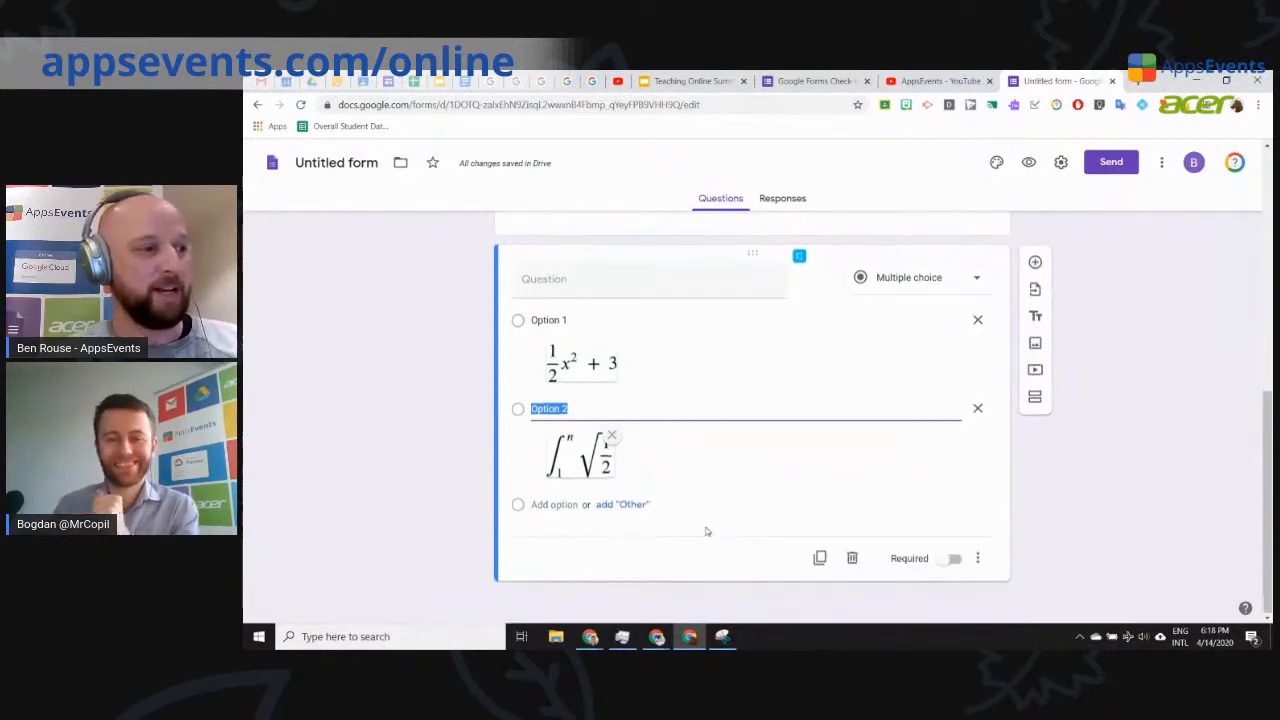
{"action": "key", "text": "Return"}
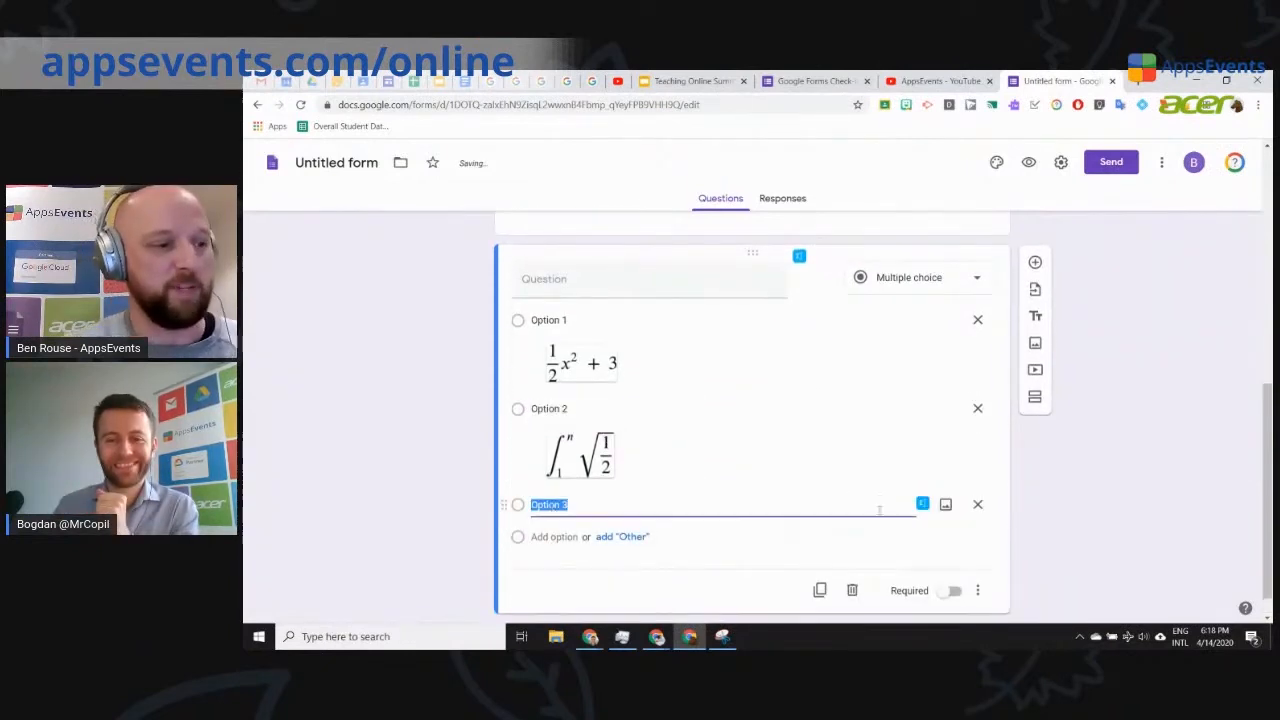
{"action": "left_click", "coordinate": [922, 505]}
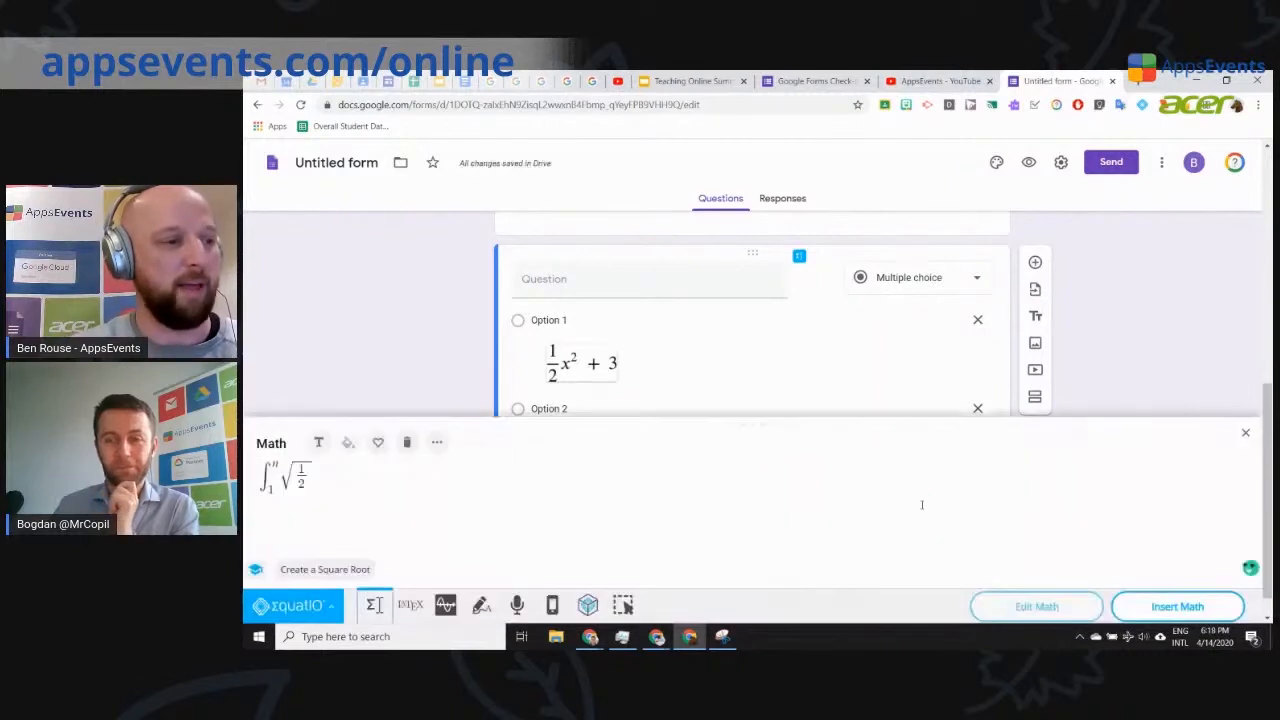
{"action": "left_click", "coordinate": [333, 503]}
{"action": "key", "text": "ctrl+a"}
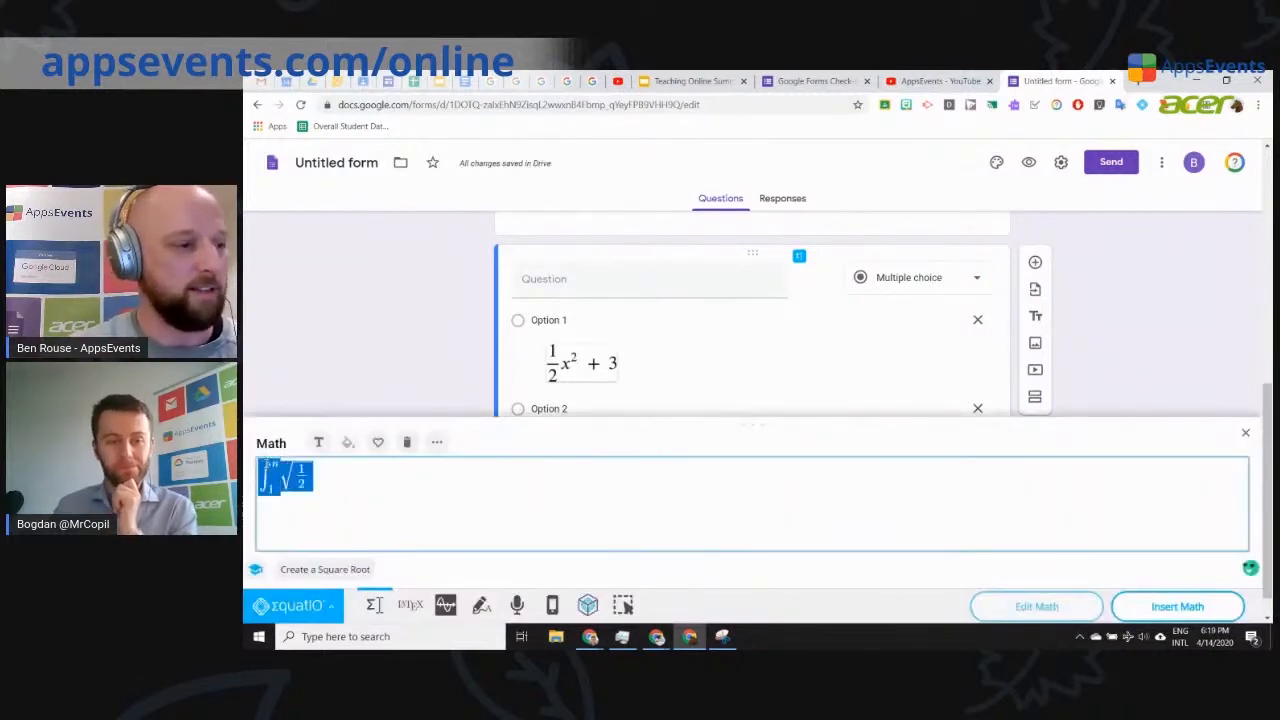
{"action": "key", "text": "BackSpace"}
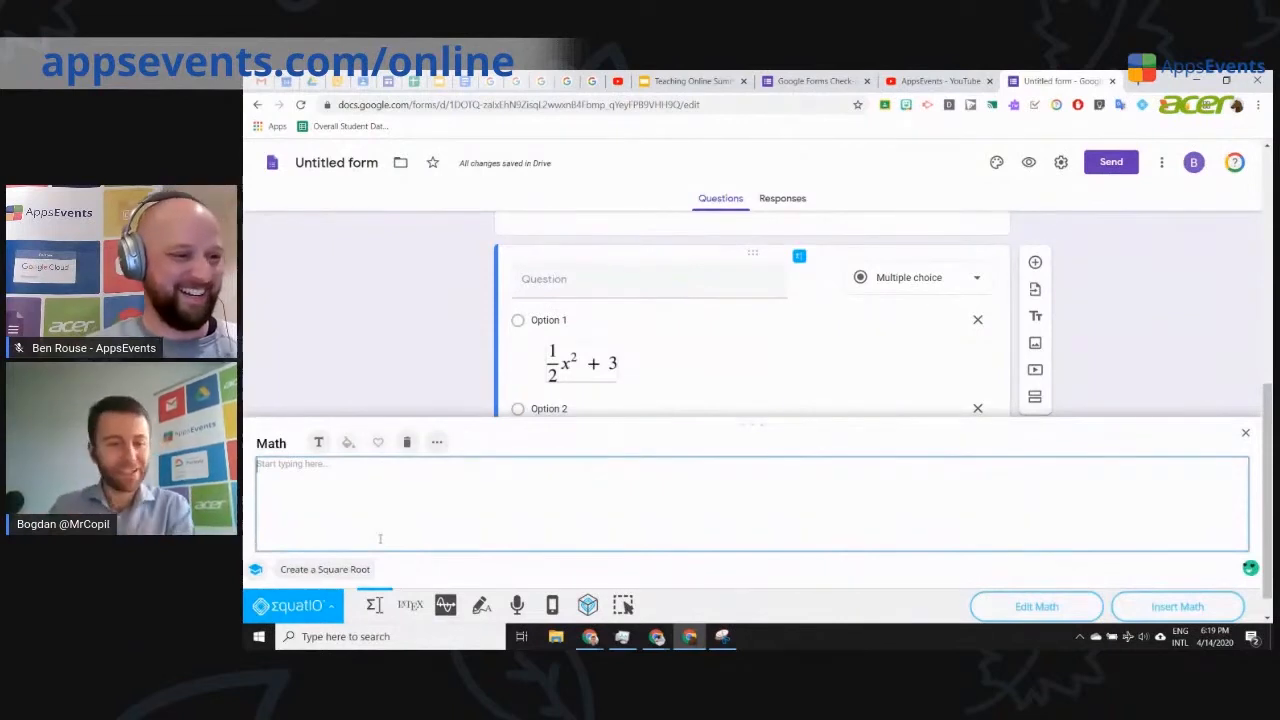
Step: Dictate an integral with EquatIO speech input, then close the math panel without inserting it
{"action": "left_click", "coordinate": [516, 605]}
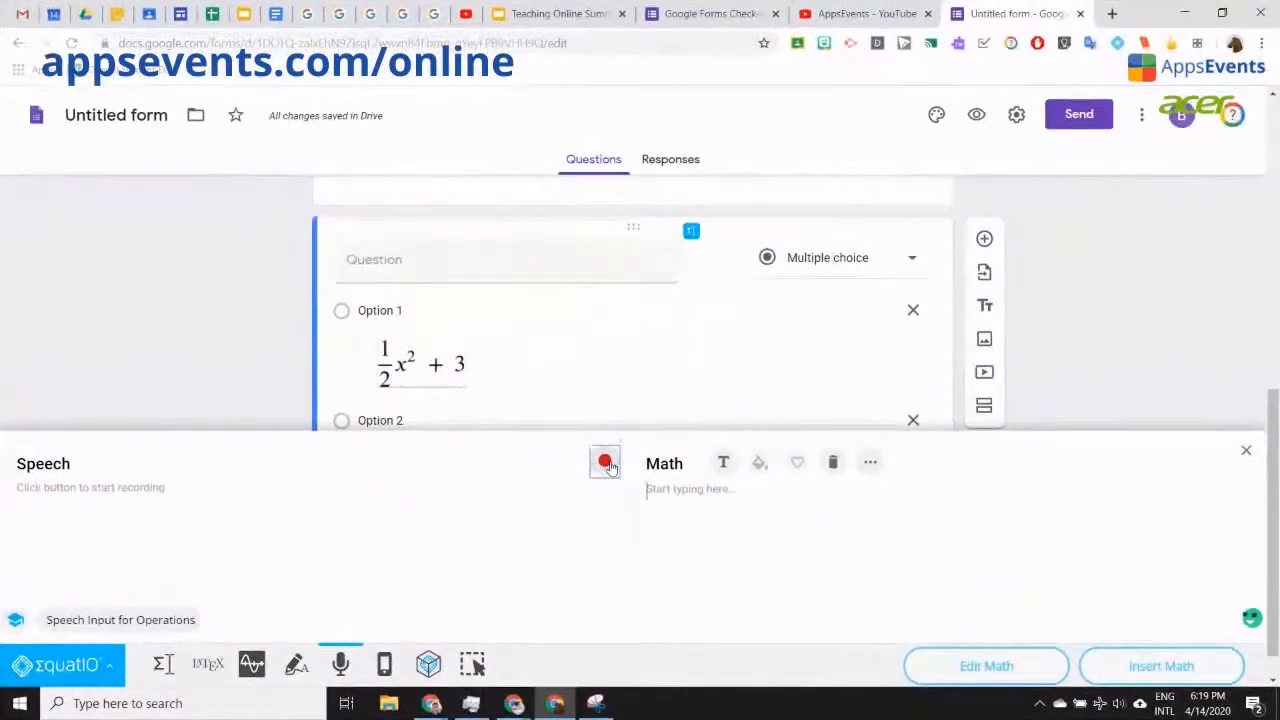
{"action": "left_click", "coordinate": [426, 173]}
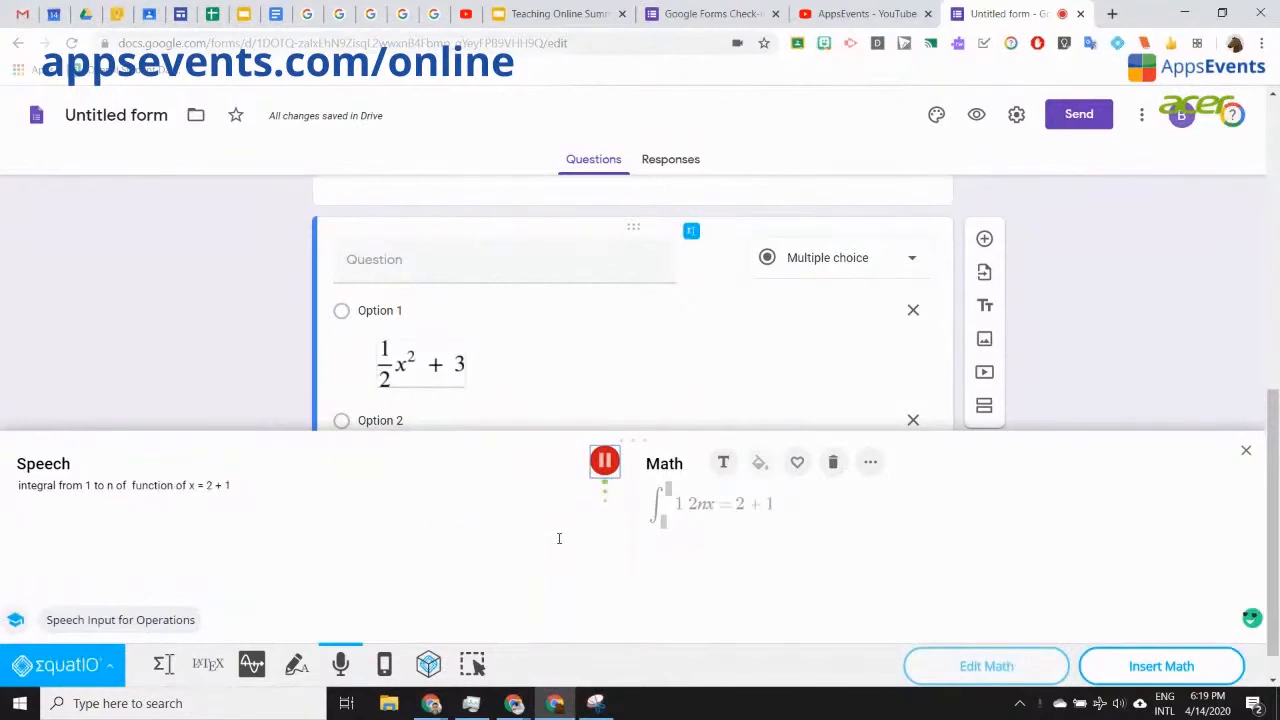
{"action": "left_click", "coordinate": [604, 461]}
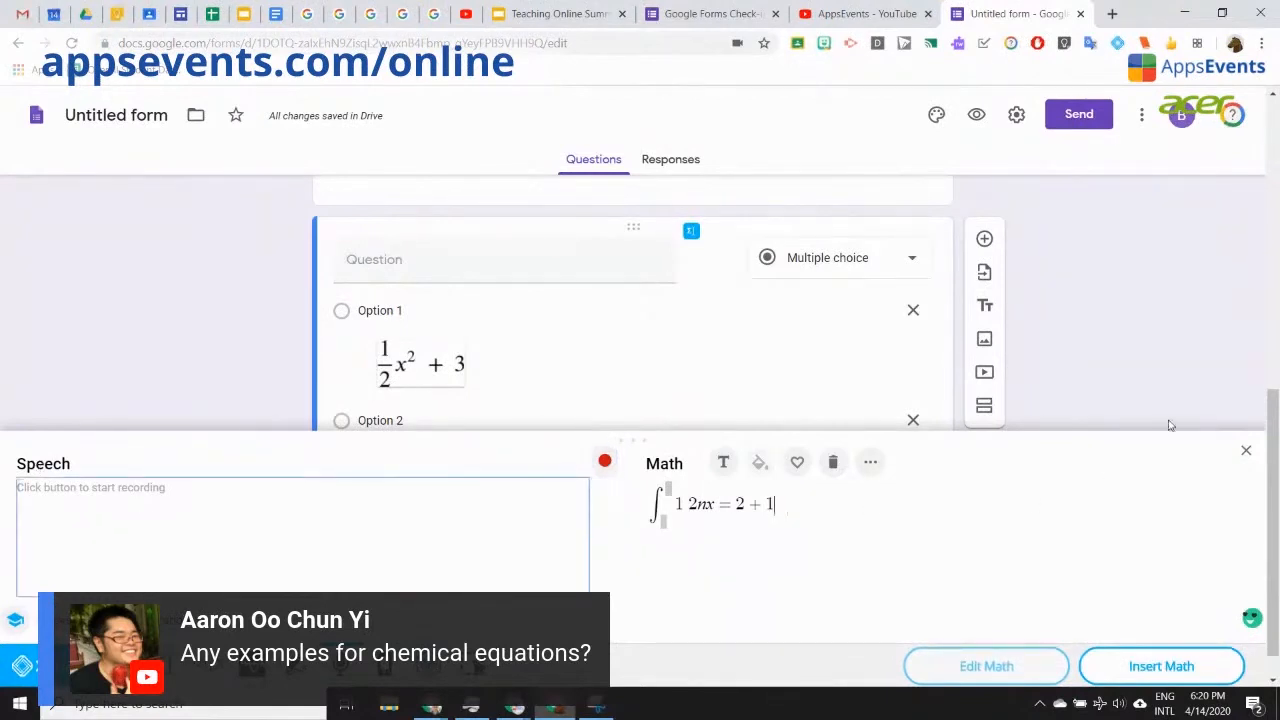
{"action": "left_click", "coordinate": [1246, 450]}
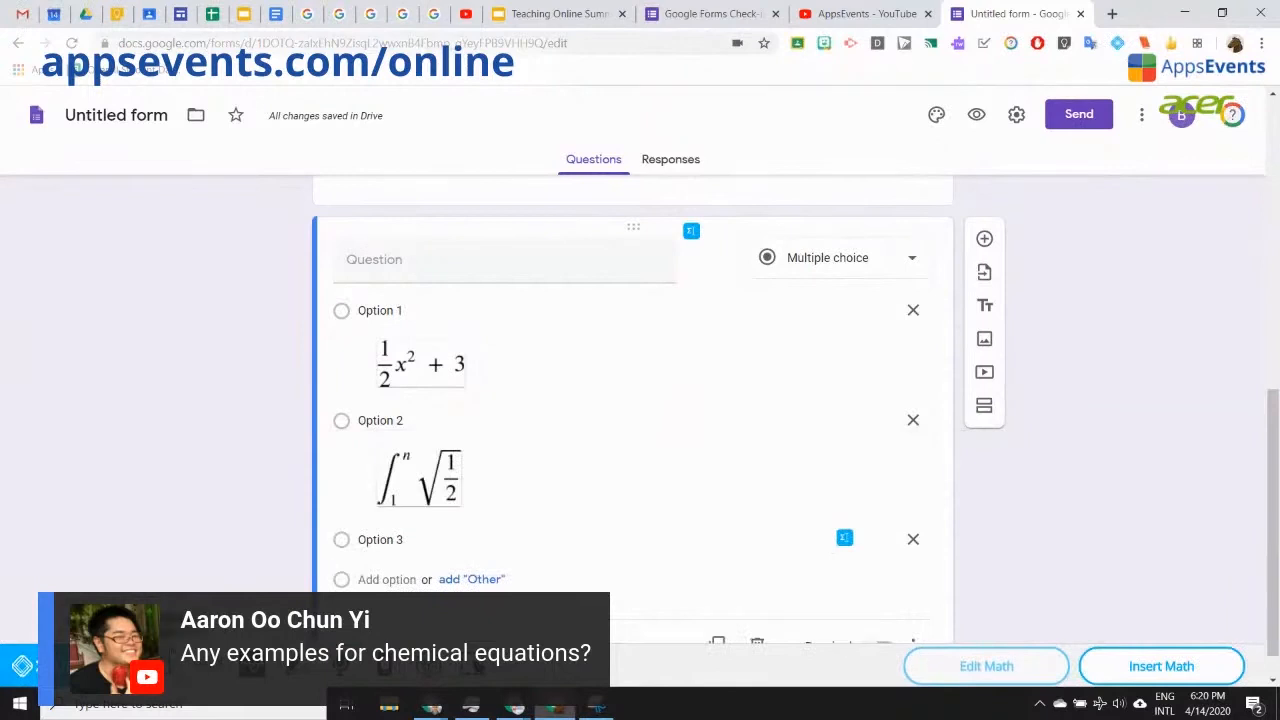
Step: Clear the dictated equation and search EquatIO's chemistry suggestions, picking the carbonate CO₃²⁻ formula
{"action": "left_click", "coordinate": [165, 667]}
{"action": "left_click_drag", "start_coordinate": [195, 527], "coordinate": [3, 492]}
{"action": "key", "text": "BackSpace"}
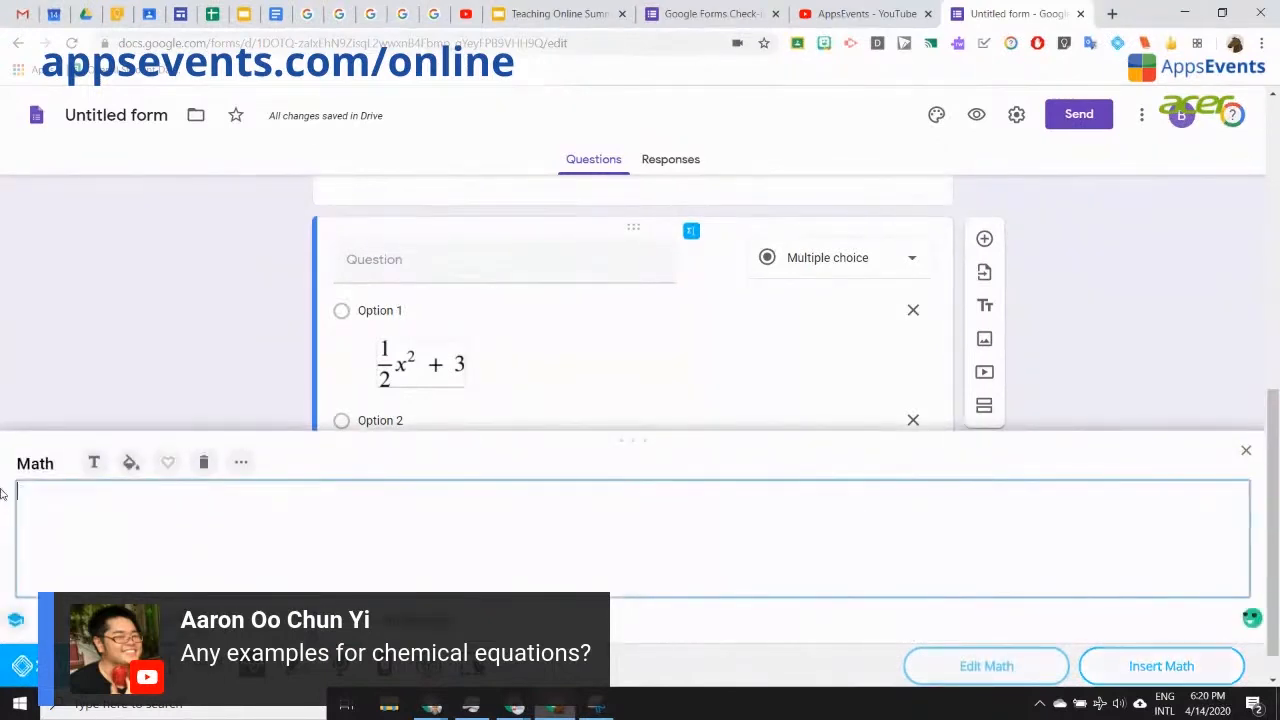
{"action": "type", "text": "sodium"}
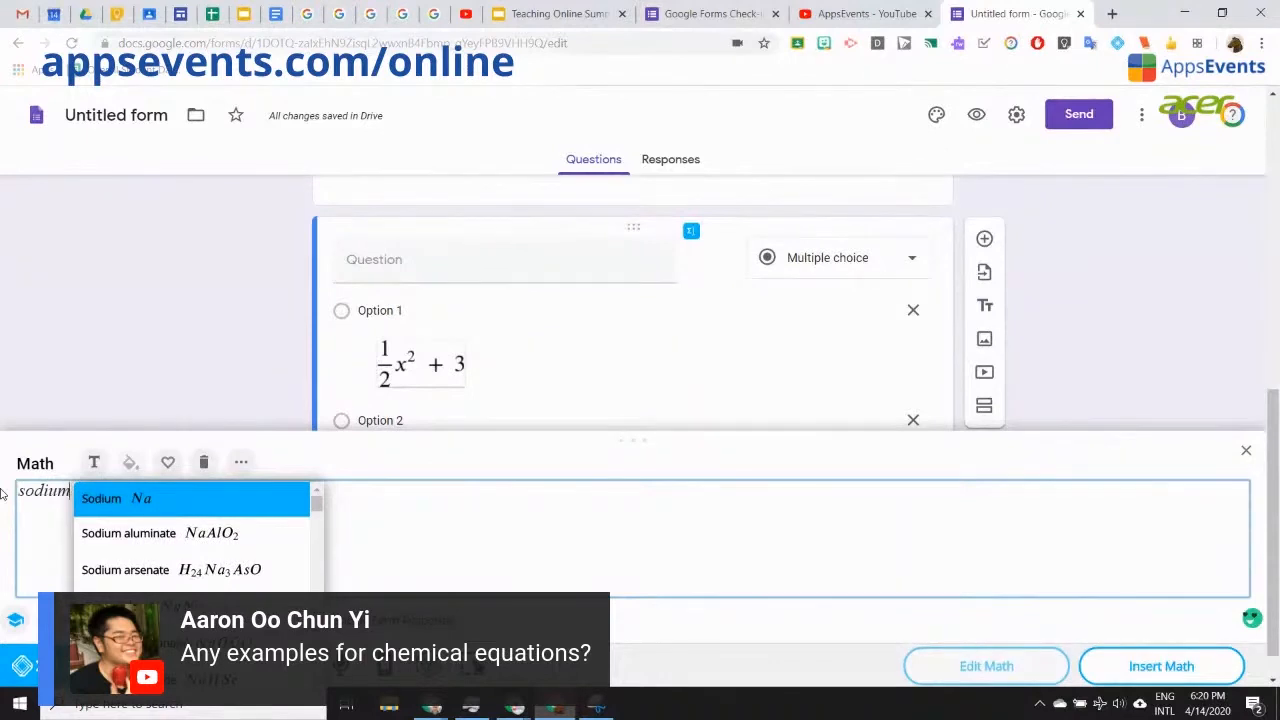
{"action": "type", "text": " alu"}
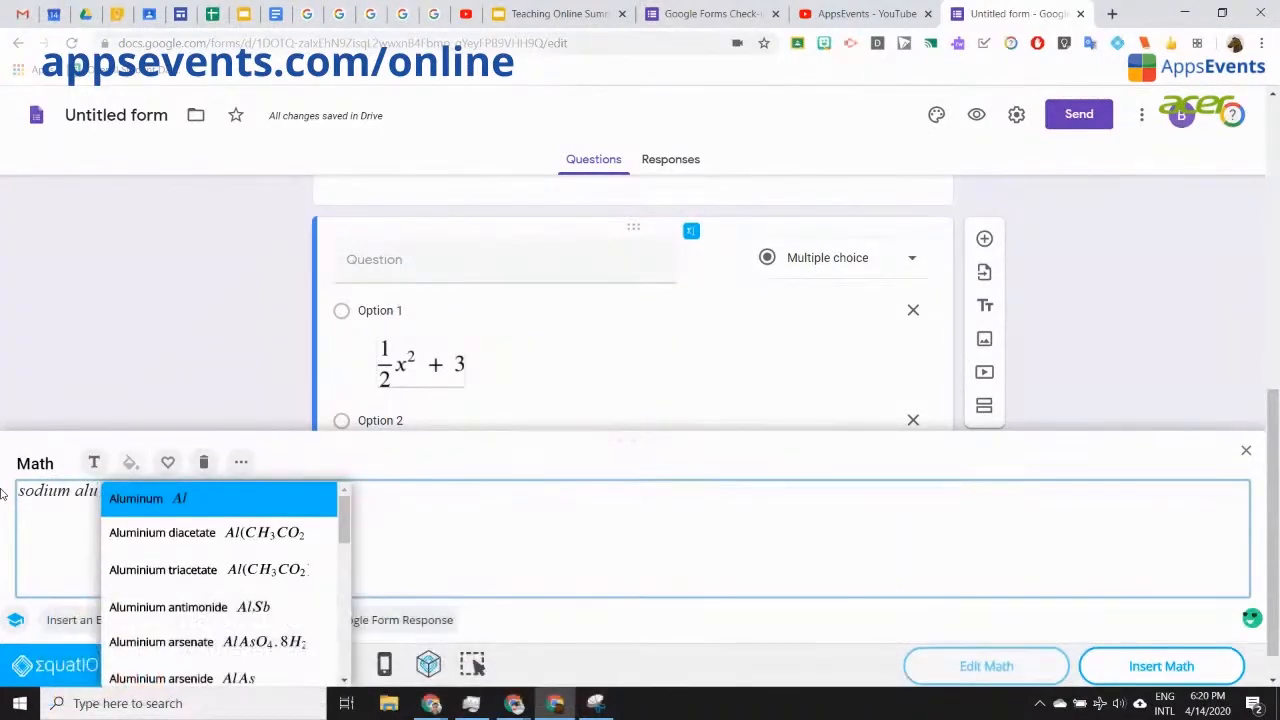
{"action": "key", "text": "Down"}
{"action": "key", "text": "Down"}
{"action": "key", "text": "Down"}
{"action": "key", "text": "Up"}
{"action": "key", "text": "Up"}
{"action": "key", "text": "Up"}
{"action": "key", "text": "Up"}
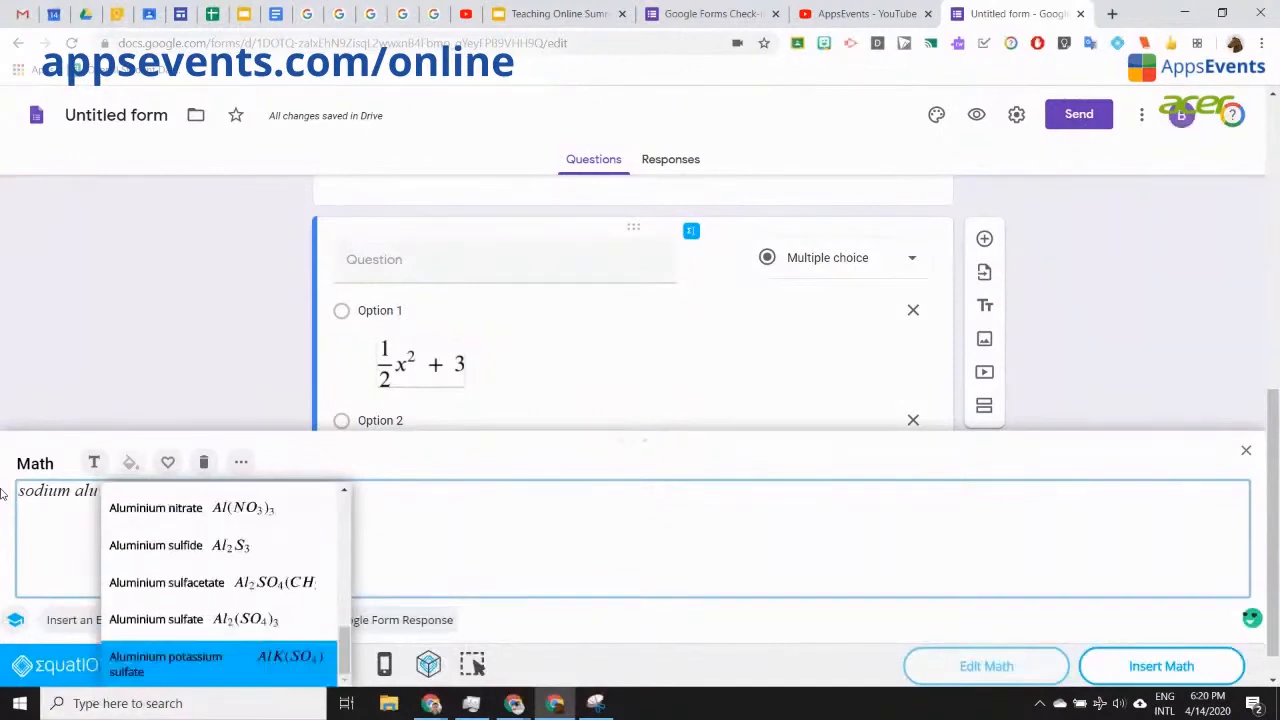
{"action": "key", "text": "BackSpace"}
{"action": "key", "text": "BackSpace"}
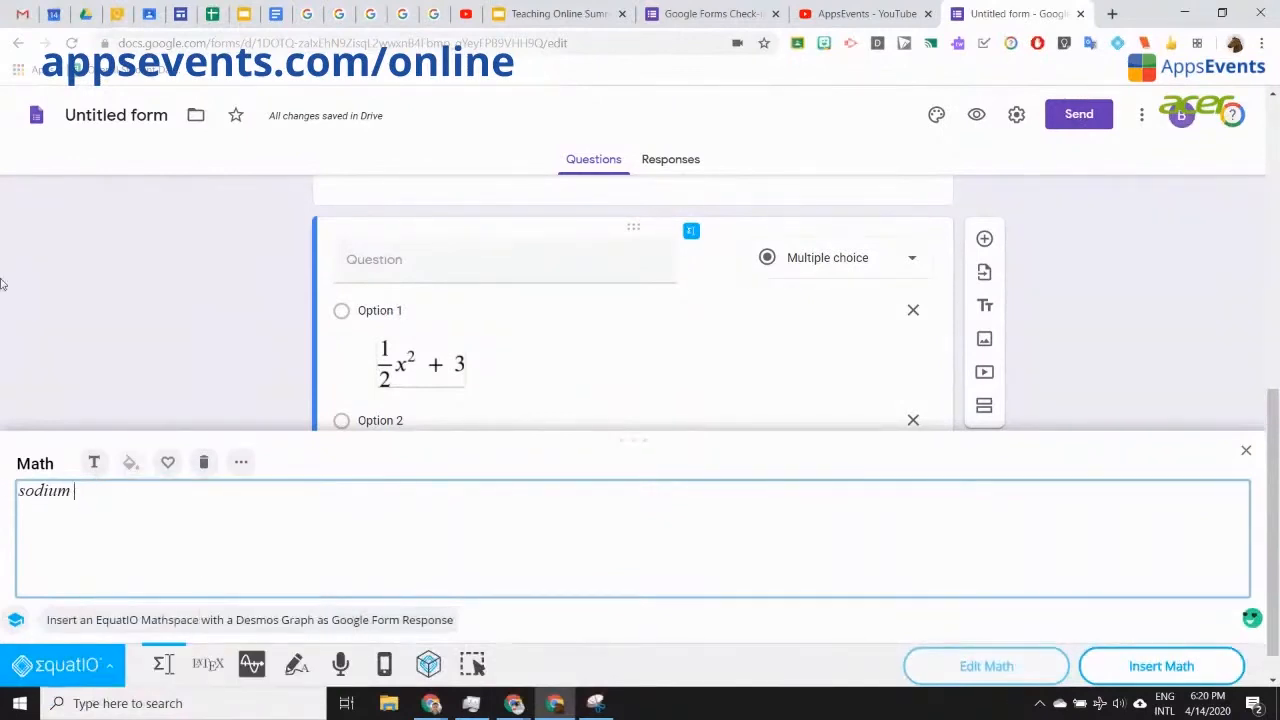
{"action": "type", "text": "arbo"}
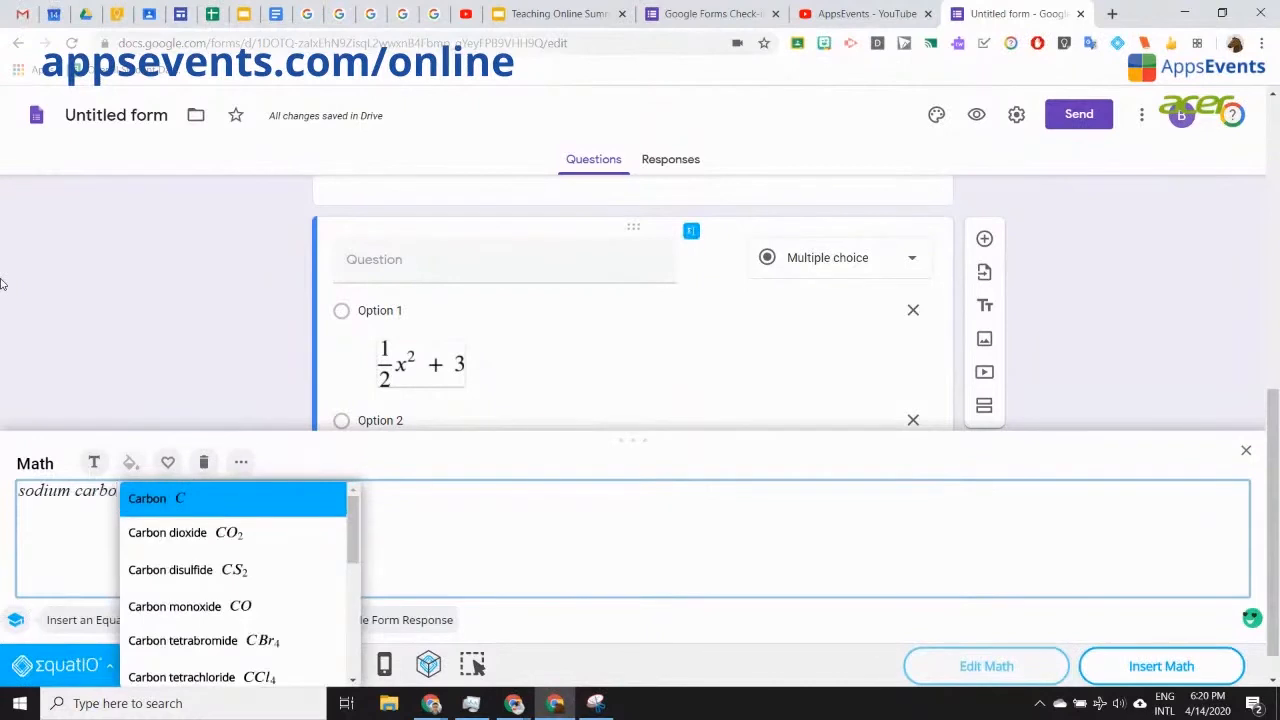
{"action": "scroll", "coordinate": [275, 570], "scroll_direction": "down", "scroll_amount": 1}
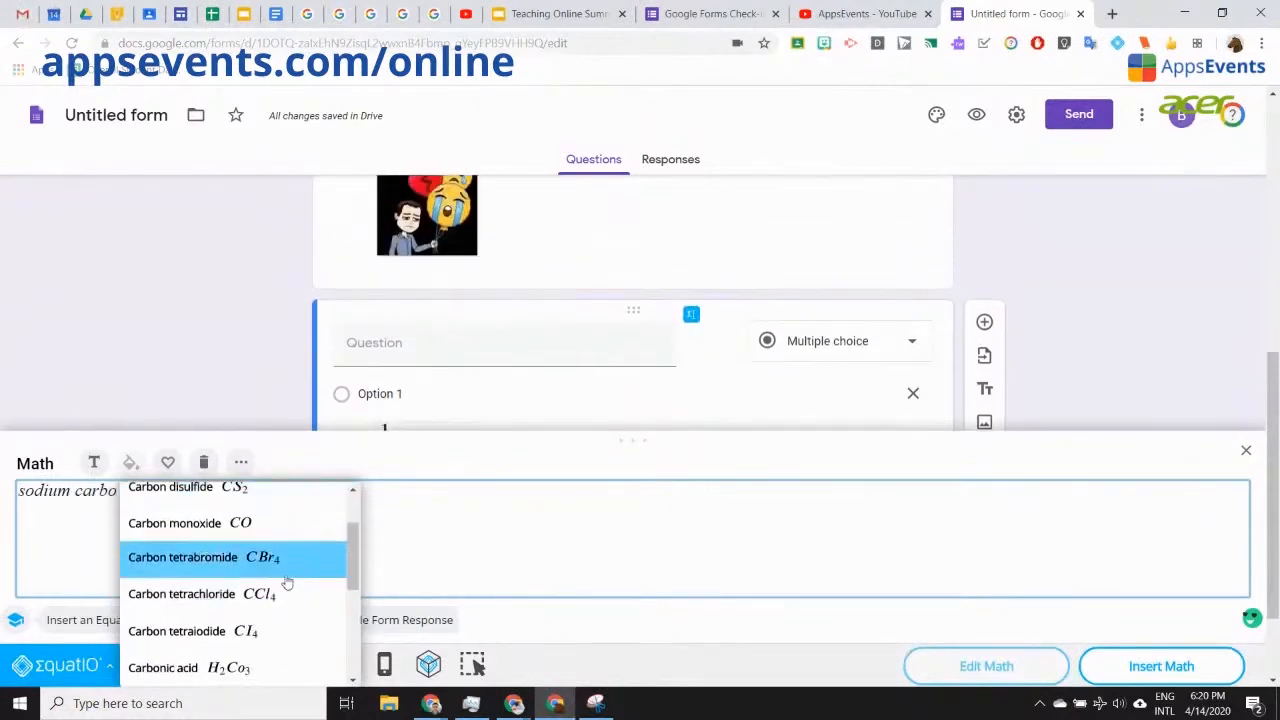
{"action": "scroll", "coordinate": [287, 582], "scroll_direction": "down", "scroll_amount": 3}
{"action": "scroll", "coordinate": [264, 590], "scroll_direction": "up", "scroll_amount": 1}
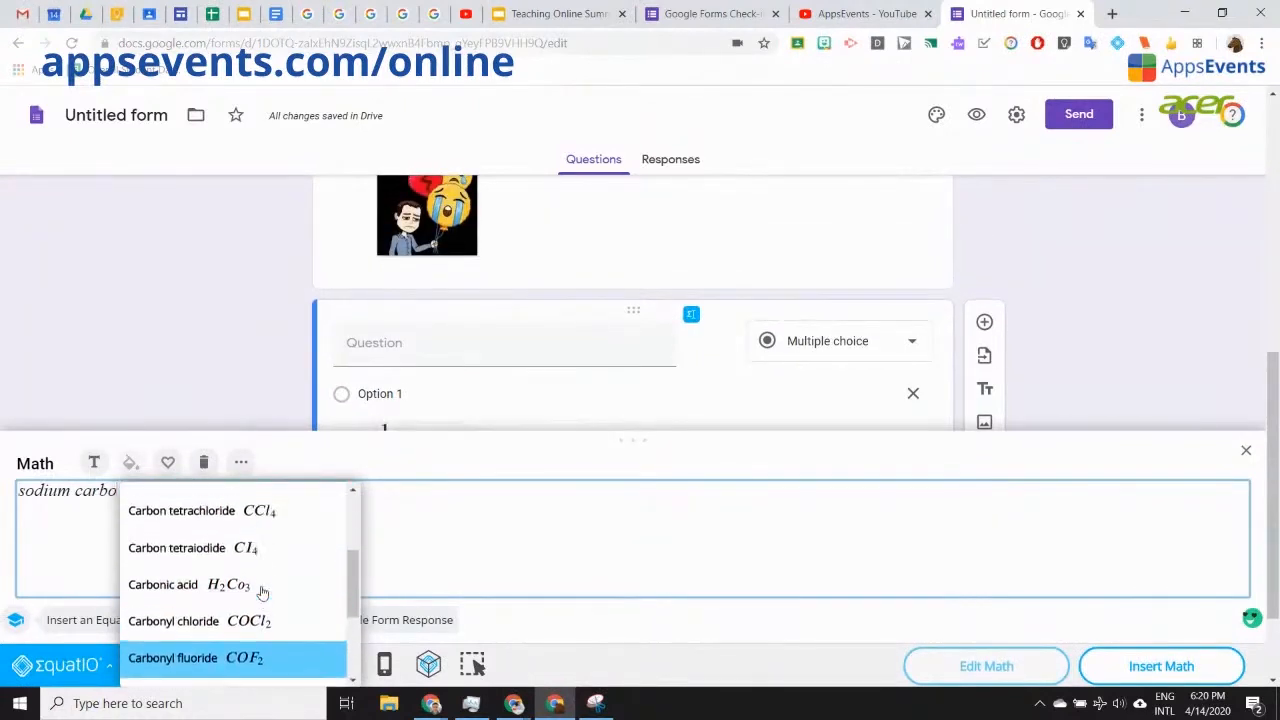
{"action": "scroll", "coordinate": [262, 592], "scroll_direction": "up", "scroll_amount": 1}
{"action": "scroll", "coordinate": [258, 591], "scroll_direction": "down", "scroll_amount": 3}
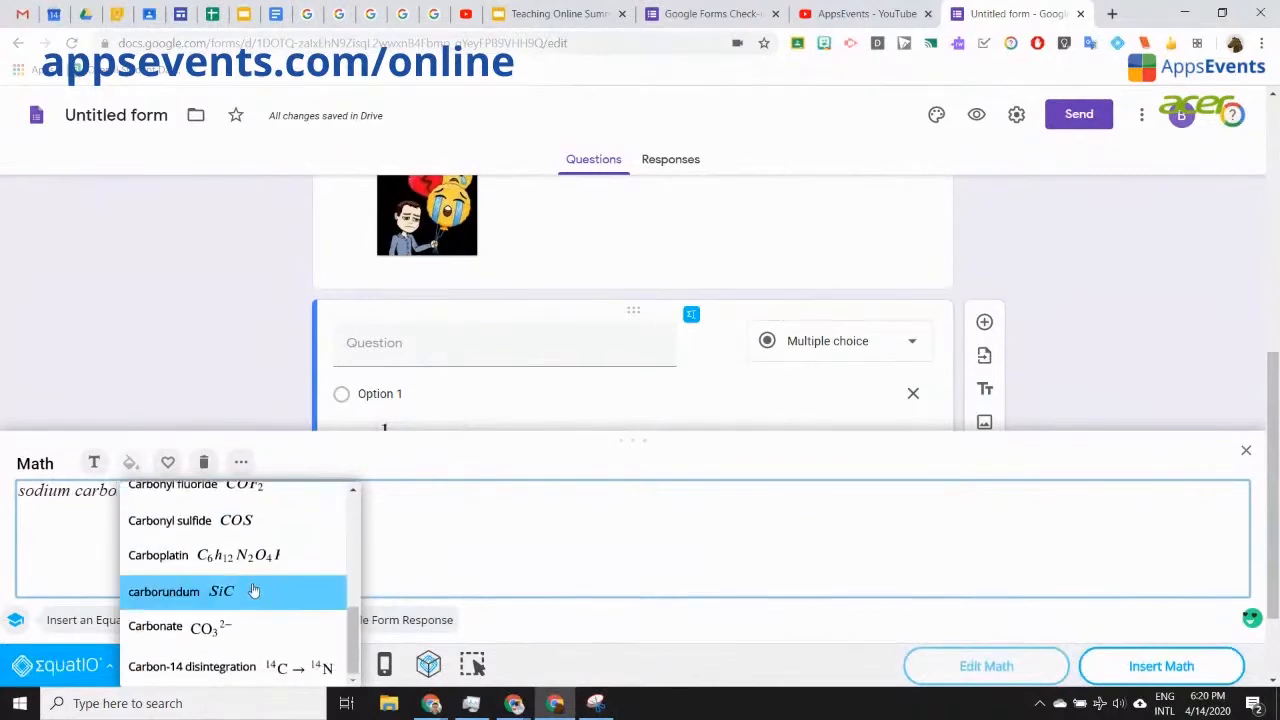
{"action": "left_click", "coordinate": [245, 627]}
Step: Switch to Sodium aluminate NaAlO2, remove the carbonate term, insert it under Option 3, and preview
{"action": "key", "text": "BackSpace"}
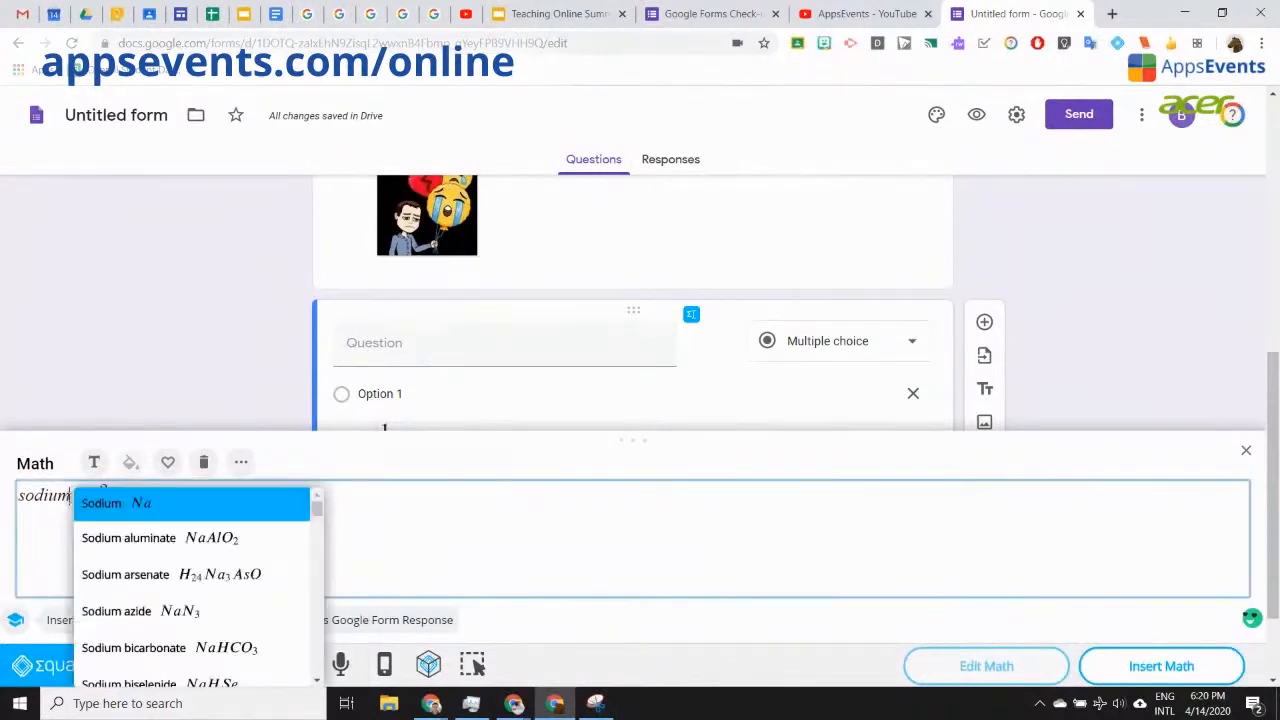
{"action": "scroll", "coordinate": [175, 566], "scroll_direction": "down", "scroll_amount": 3}
{"action": "scroll", "coordinate": [176, 567], "scroll_direction": "down", "scroll_amount": 8}
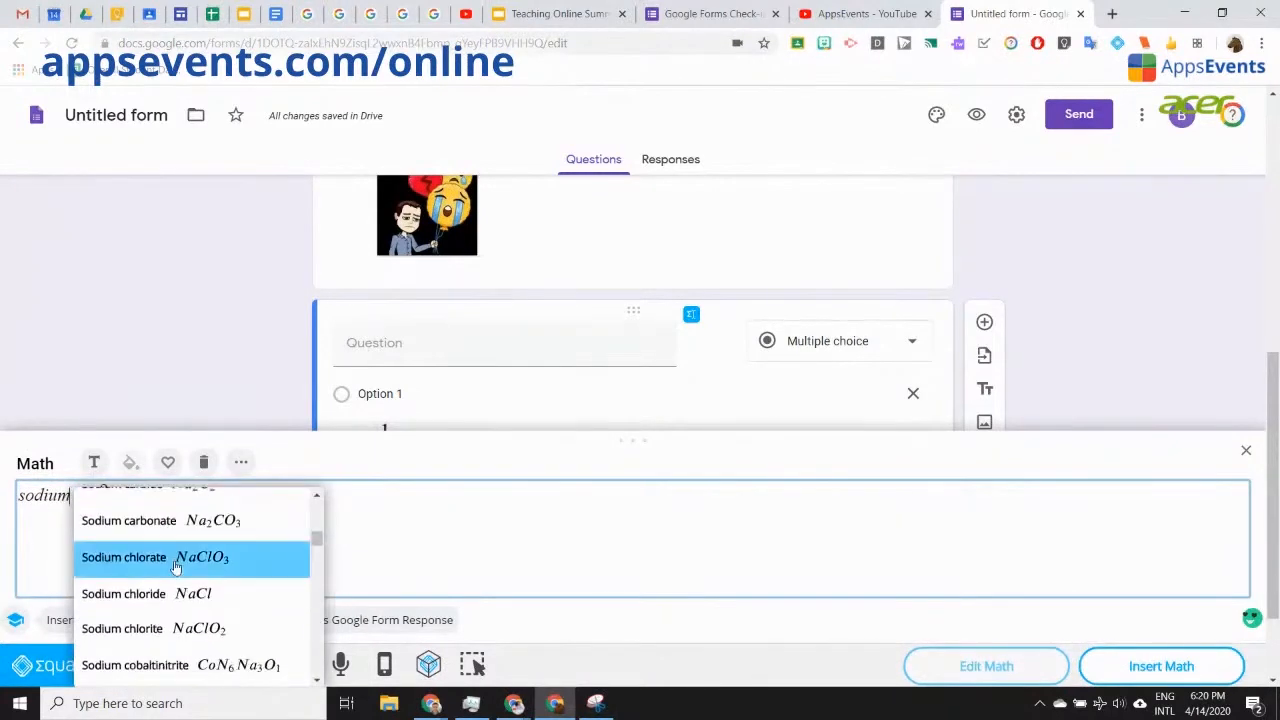
{"action": "scroll", "coordinate": [176, 567], "scroll_direction": "down", "scroll_amount": 10}
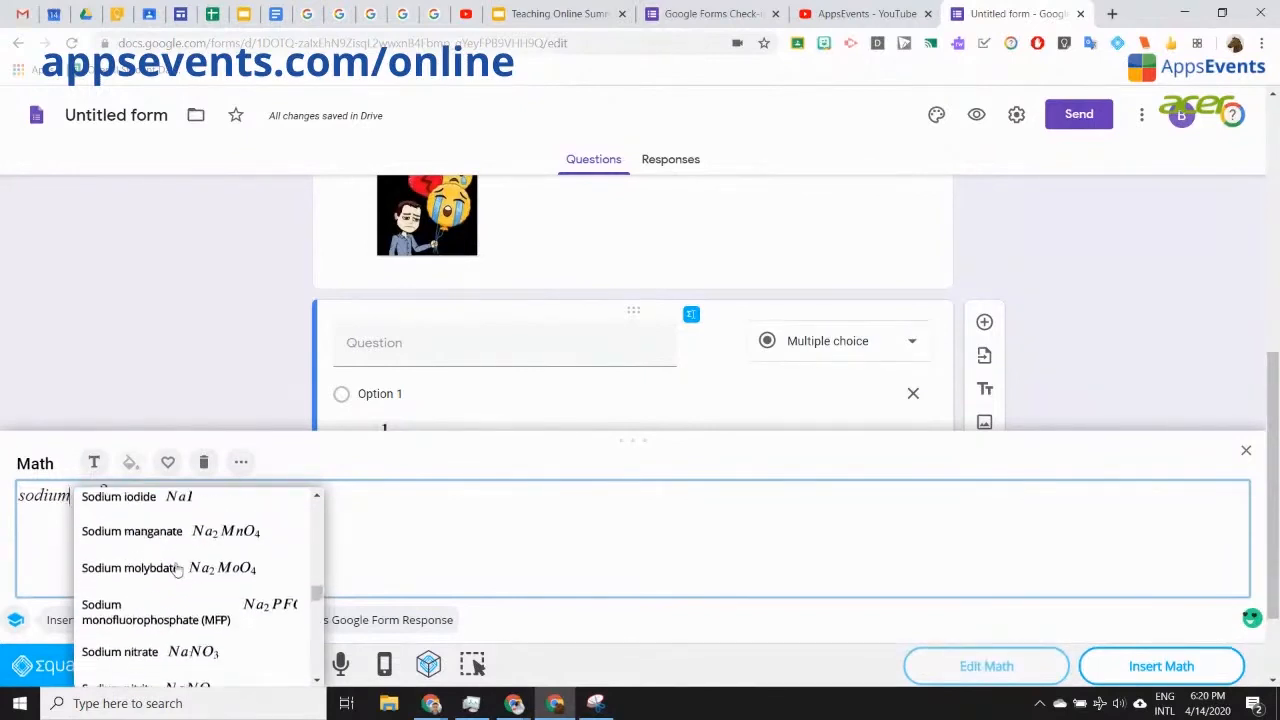
{"action": "scroll", "coordinate": [176, 567], "scroll_direction": "down", "scroll_amount": 5}
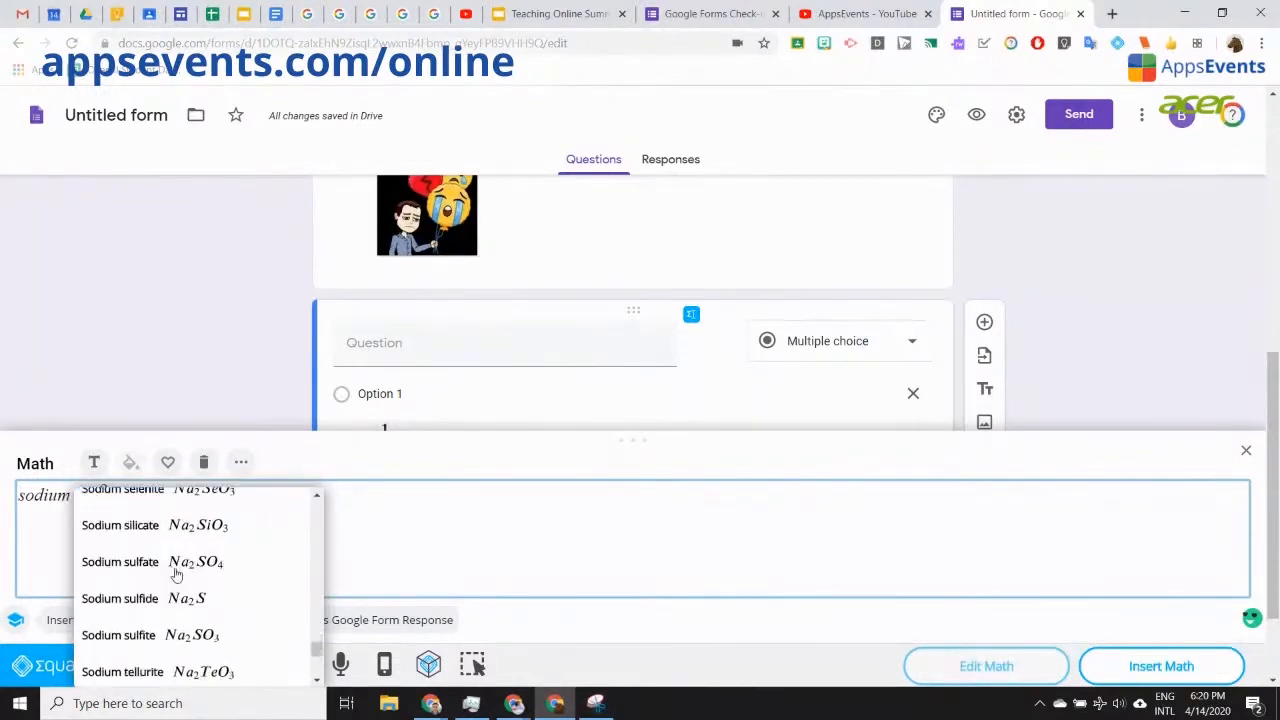
{"action": "scroll", "coordinate": [218, 640], "scroll_direction": "up", "scroll_amount": 15}
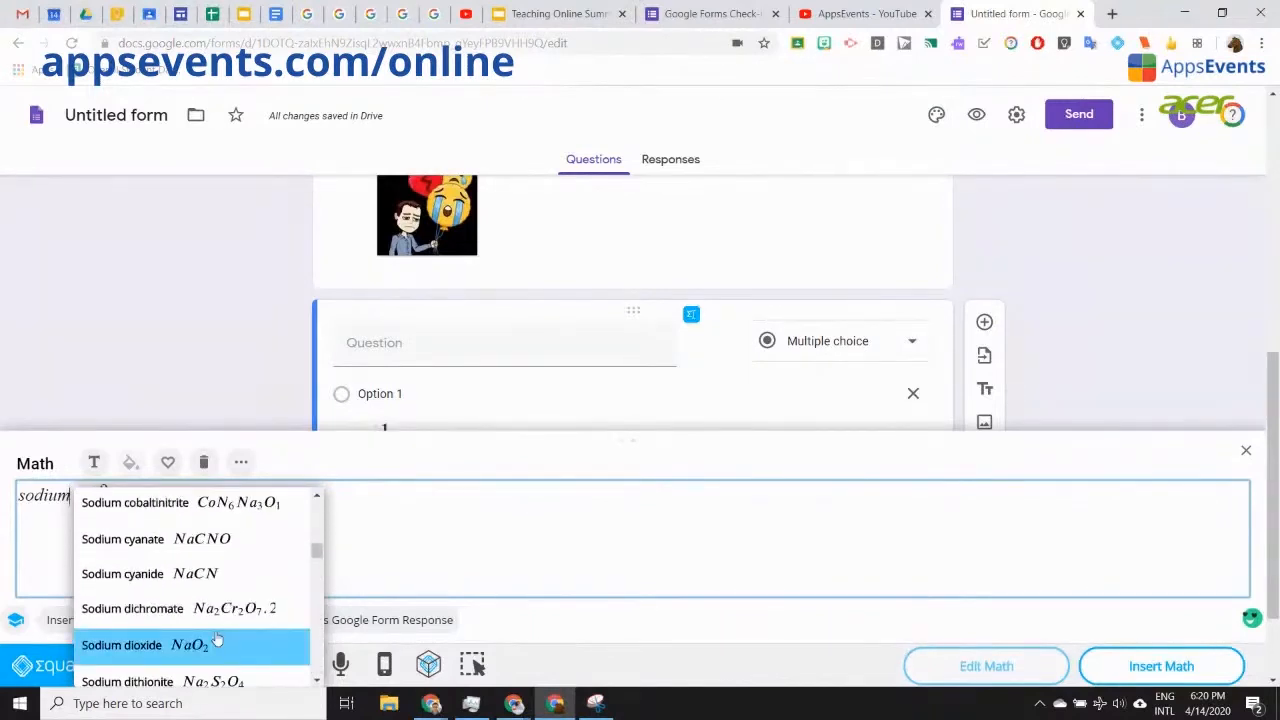
{"action": "scroll", "coordinate": [218, 640], "scroll_direction": "up", "scroll_amount": 2}
{"action": "scroll", "coordinate": [218, 640], "scroll_direction": "up", "scroll_amount": 5}
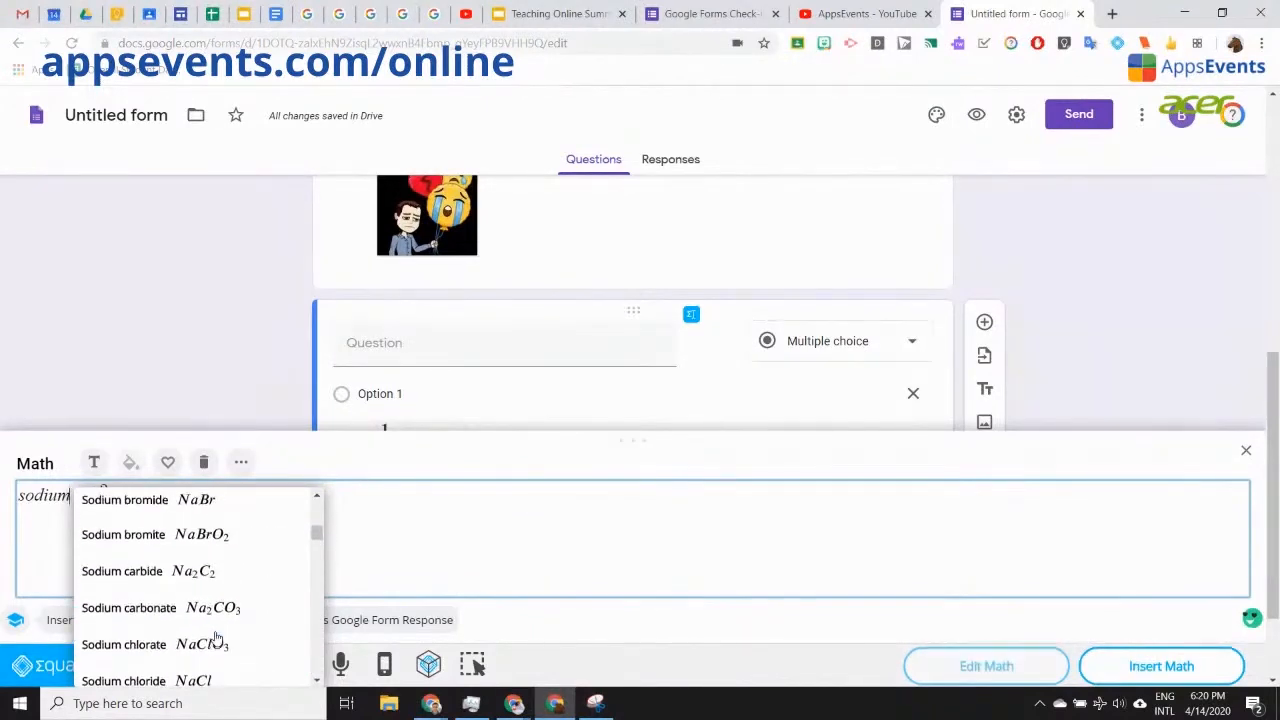
{"action": "scroll", "coordinate": [215, 638], "scroll_direction": "up", "scroll_amount": 5}
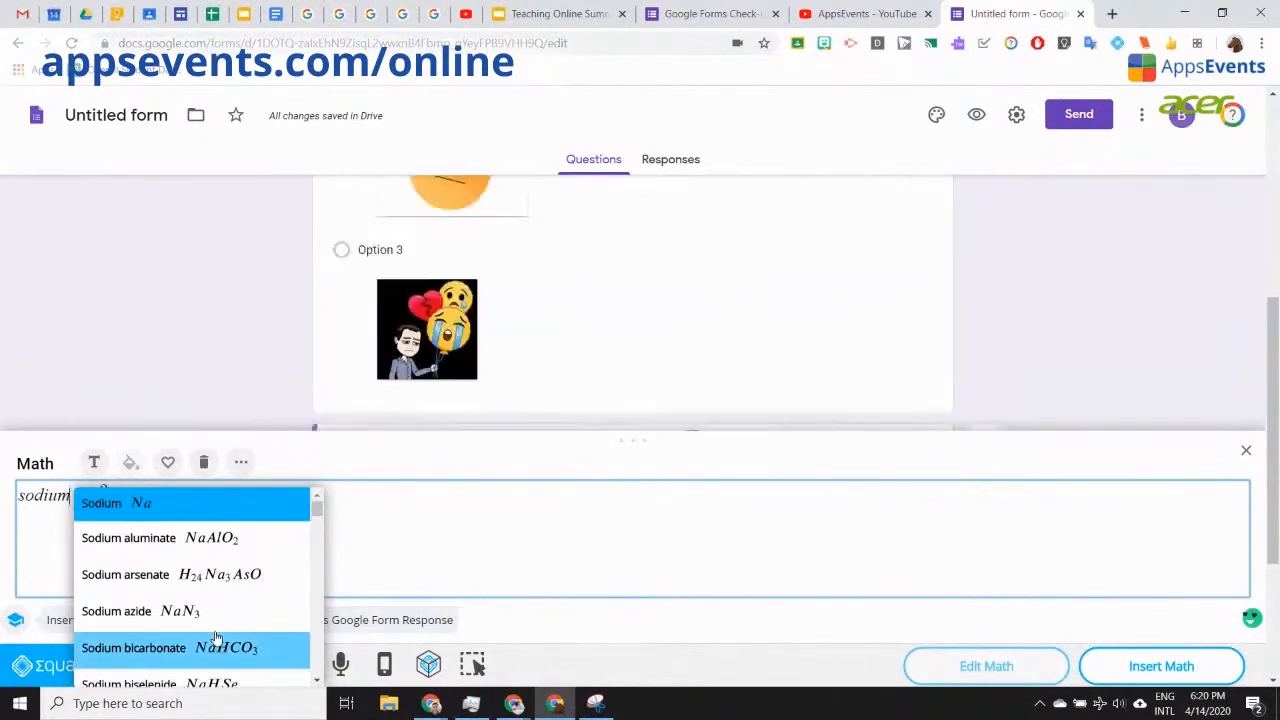
{"action": "left_click", "coordinate": [236, 545]}
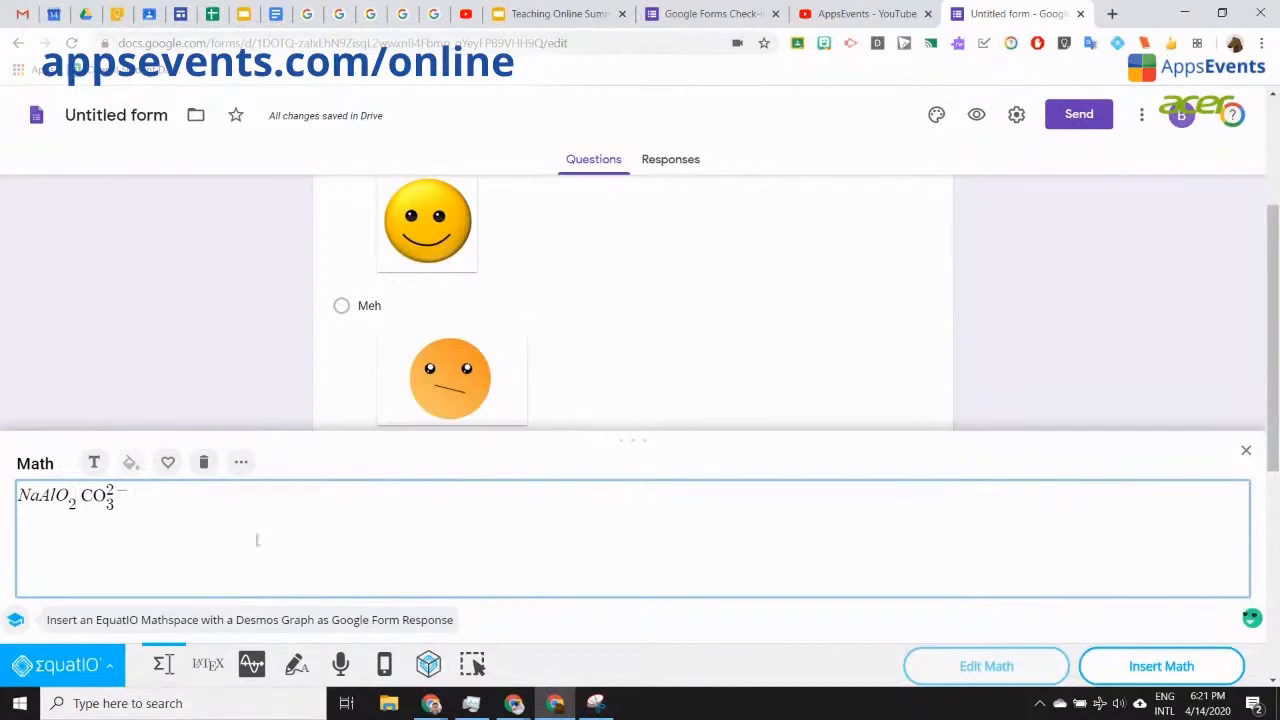
{"action": "key", "text": "Right"}
{"action": "key", "text": "Right"}
{"action": "key", "text": "BackSpace"}
{"action": "key", "text": "BackSpace"}
{"action": "key", "text": "BackSpace"}
{"action": "key", "text": "BackSpace"}
{"action": "key", "text": "BackSpace"}
{"action": "key", "text": "BackSpace"}
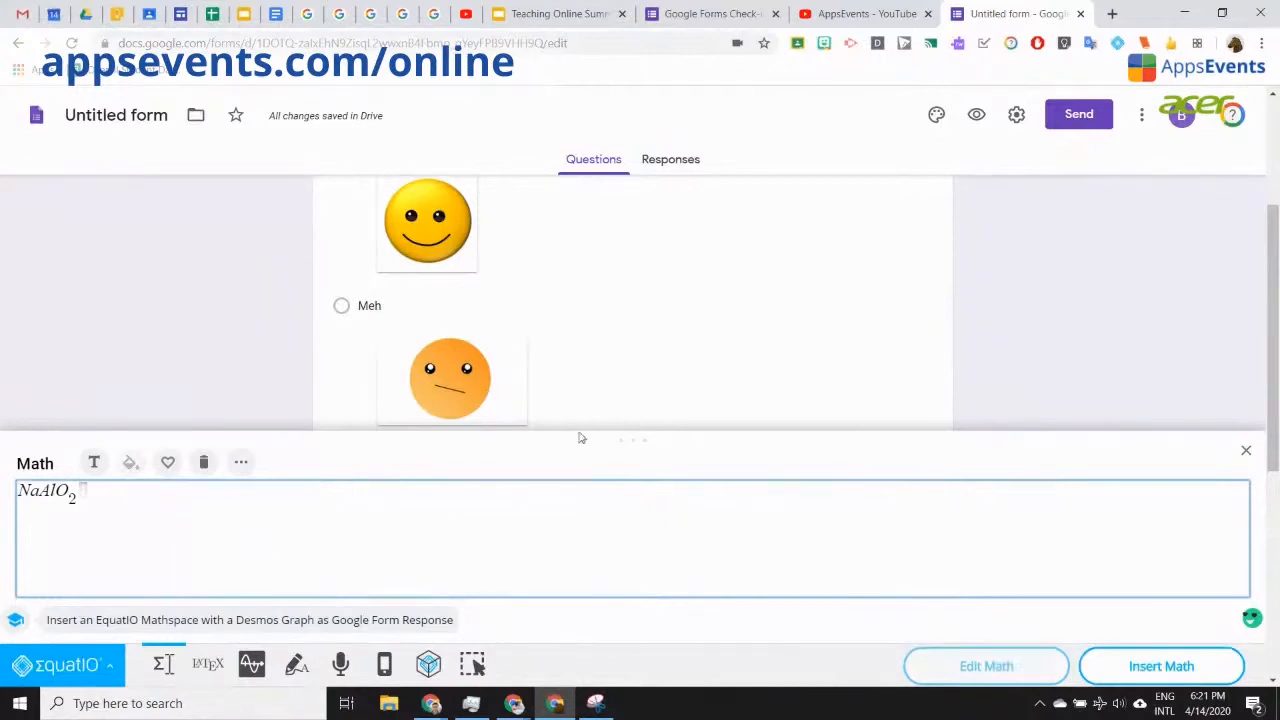
{"action": "left_click", "coordinate": [1165, 667]}
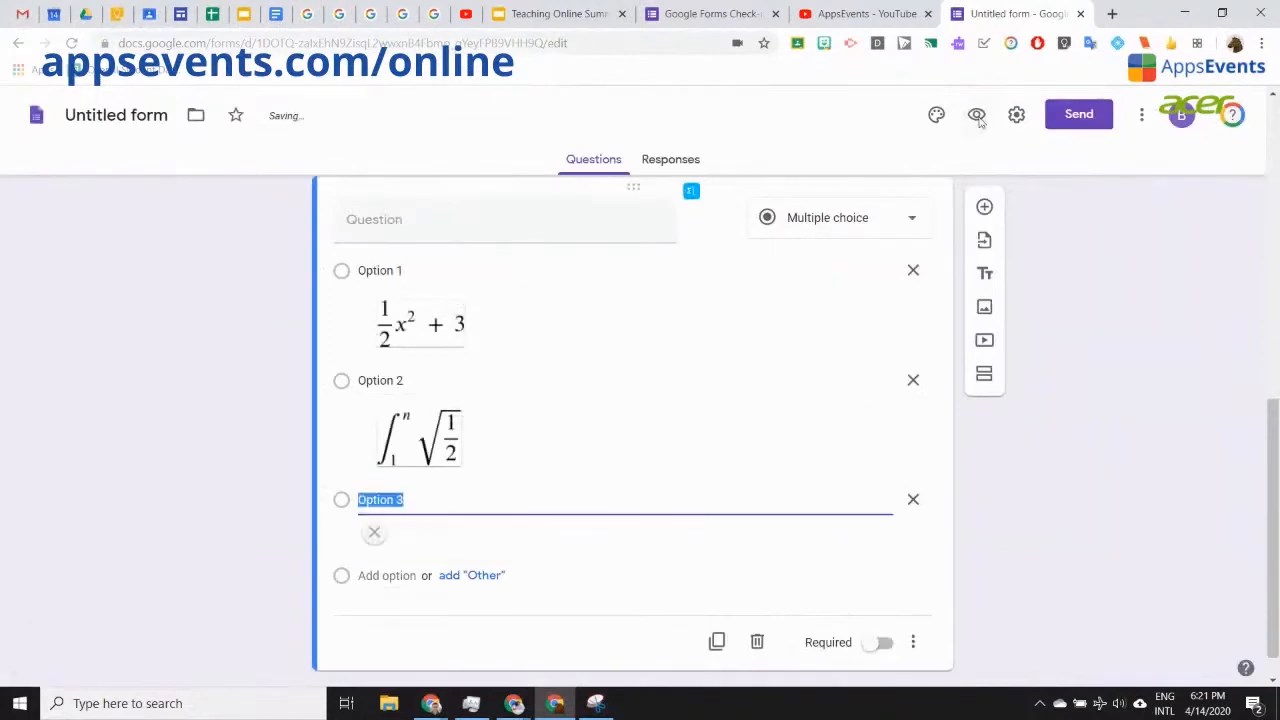
{"action": "left_click", "coordinate": [977, 115]}
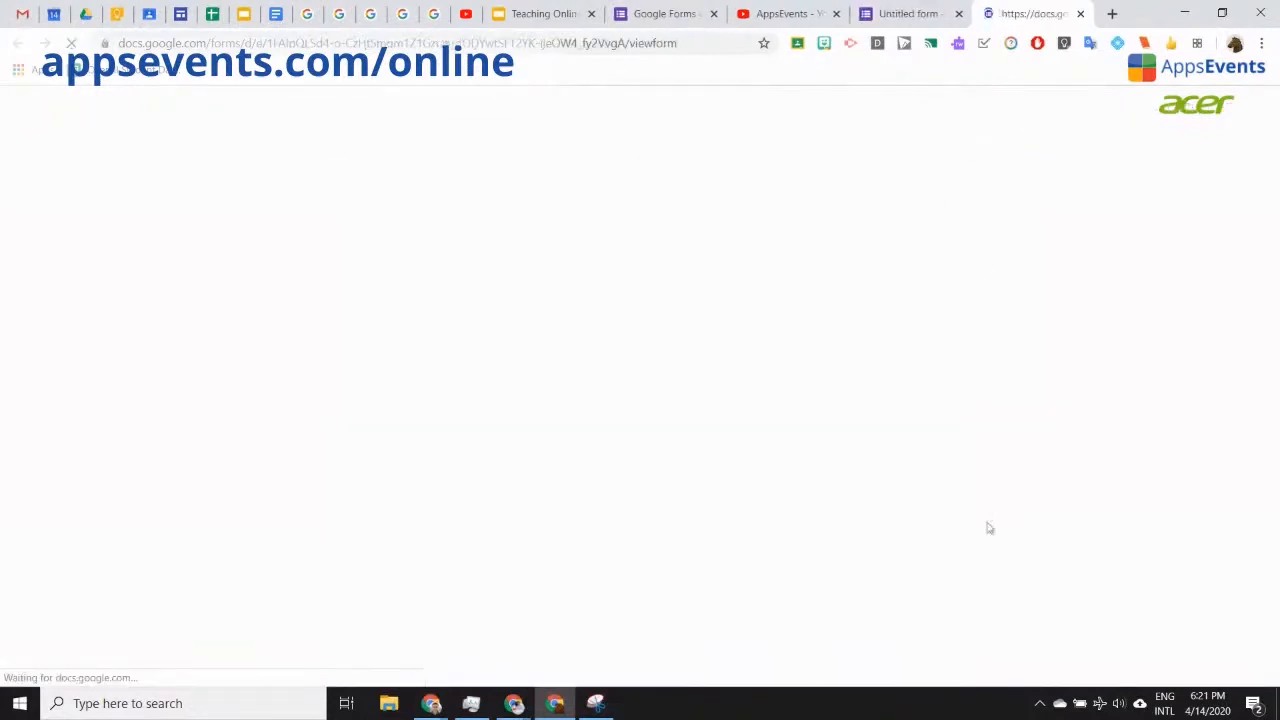
Step: Try selecting Option 2 then Option 3 in the preview, then return to the form editor
{"action": "scroll", "coordinate": [949, 449], "scroll_direction": "down", "scroll_amount": 10}
{"action": "scroll", "coordinate": [949, 449], "scroll_direction": "up", "scroll_amount": 1}
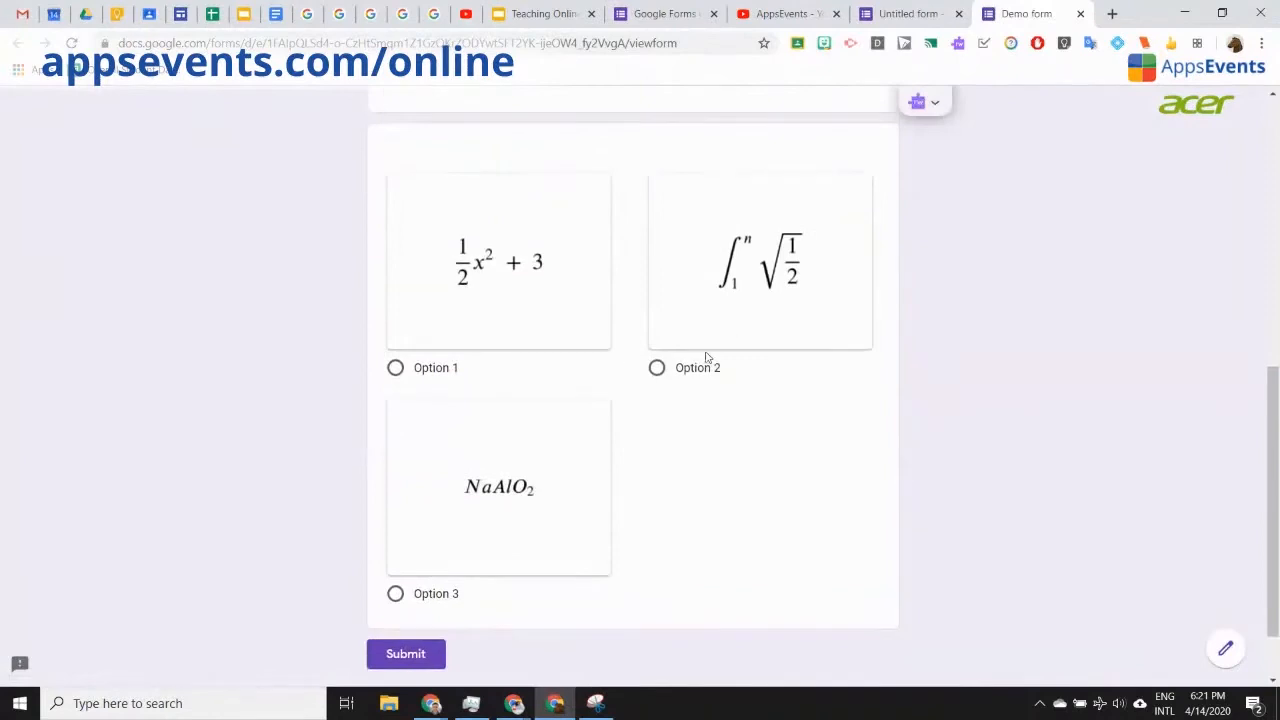
{"action": "left_click", "coordinate": [656, 370]}
{"action": "left_click", "coordinate": [395, 595]}
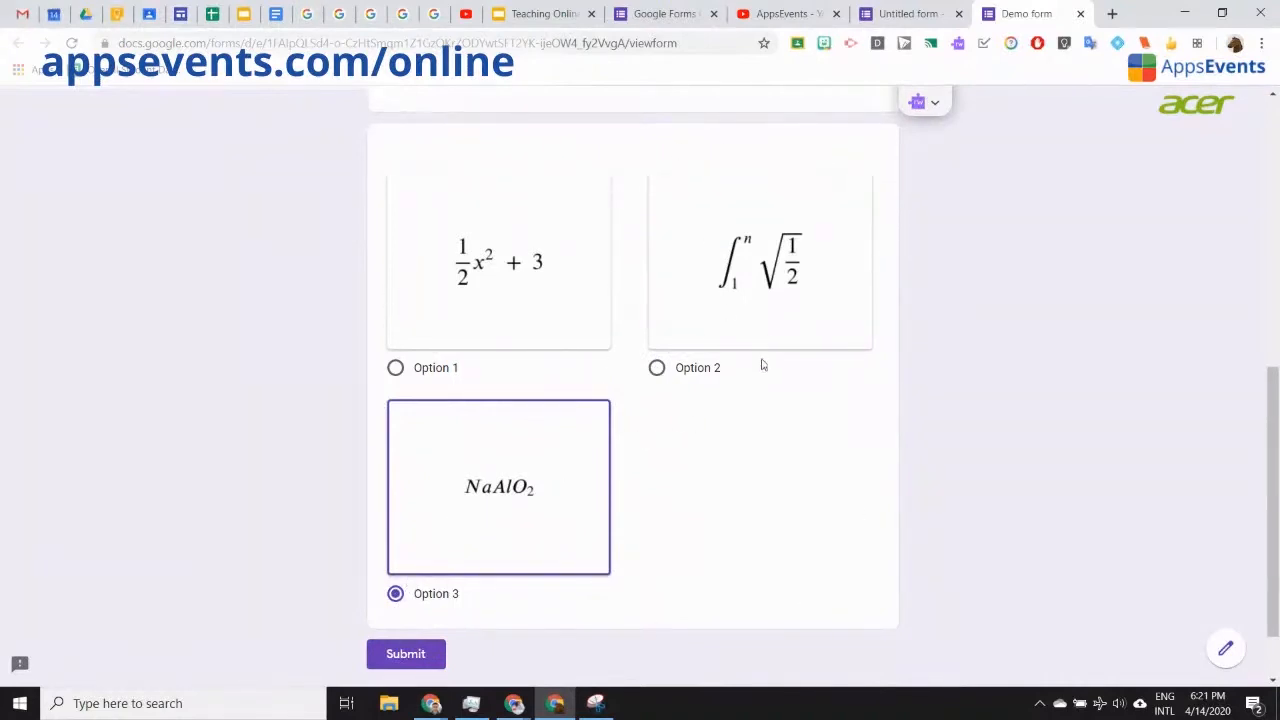
{"action": "left_click", "coordinate": [906, 13]}
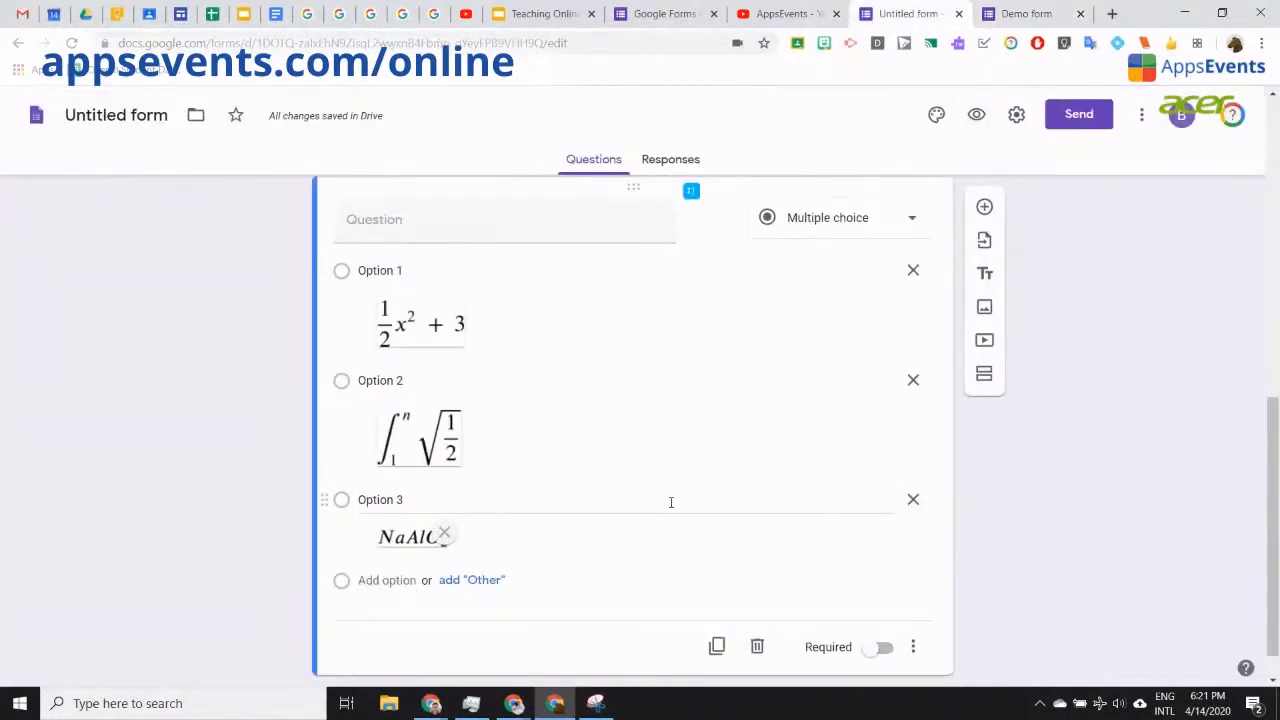
Step: Open EquatIO's graph editor for the question and remove the NaAlO2 expression
{"action": "scroll", "coordinate": [669, 509], "scroll_direction": "up", "scroll_amount": 1}
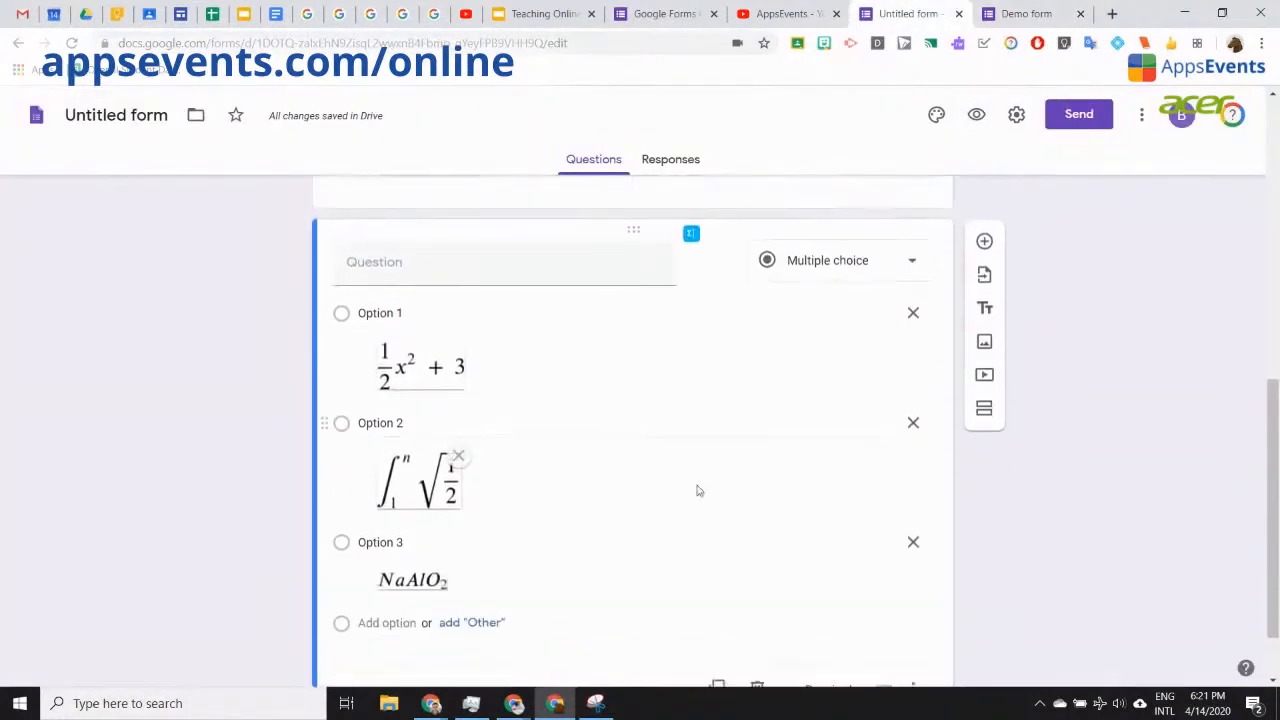
{"action": "left_click", "coordinate": [691, 233]}
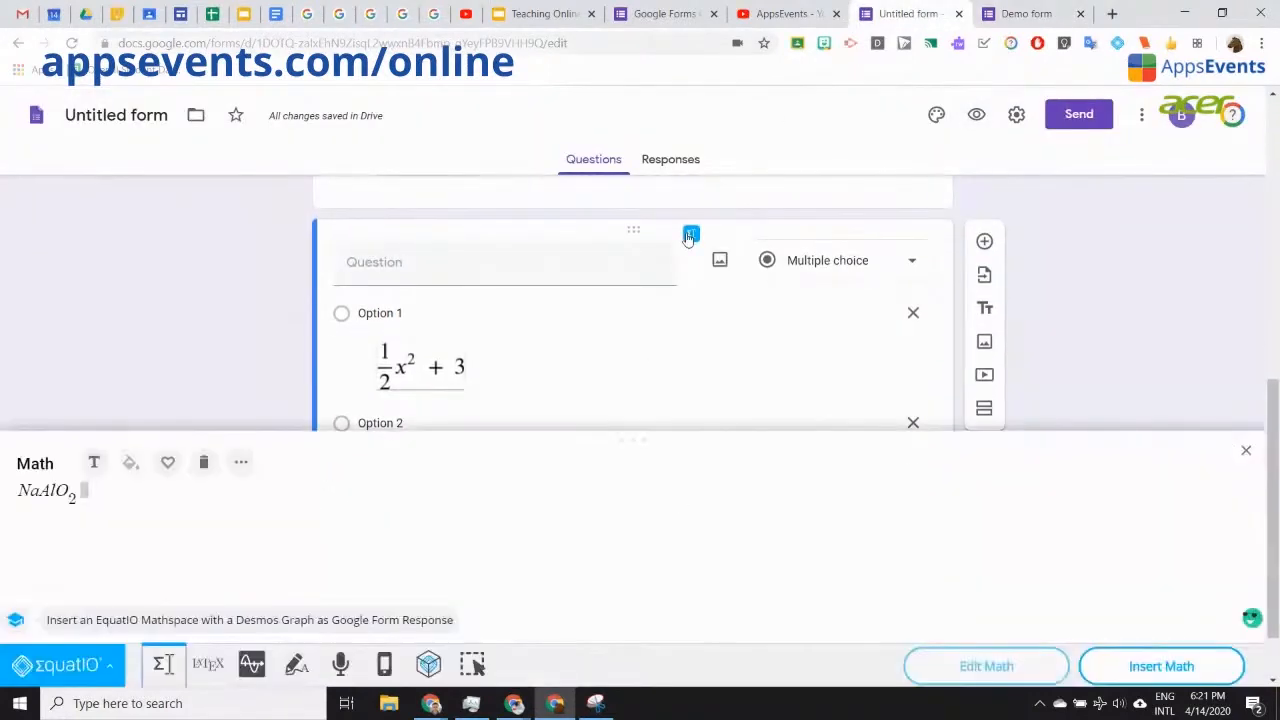
{"action": "left_click", "coordinate": [252, 665]}
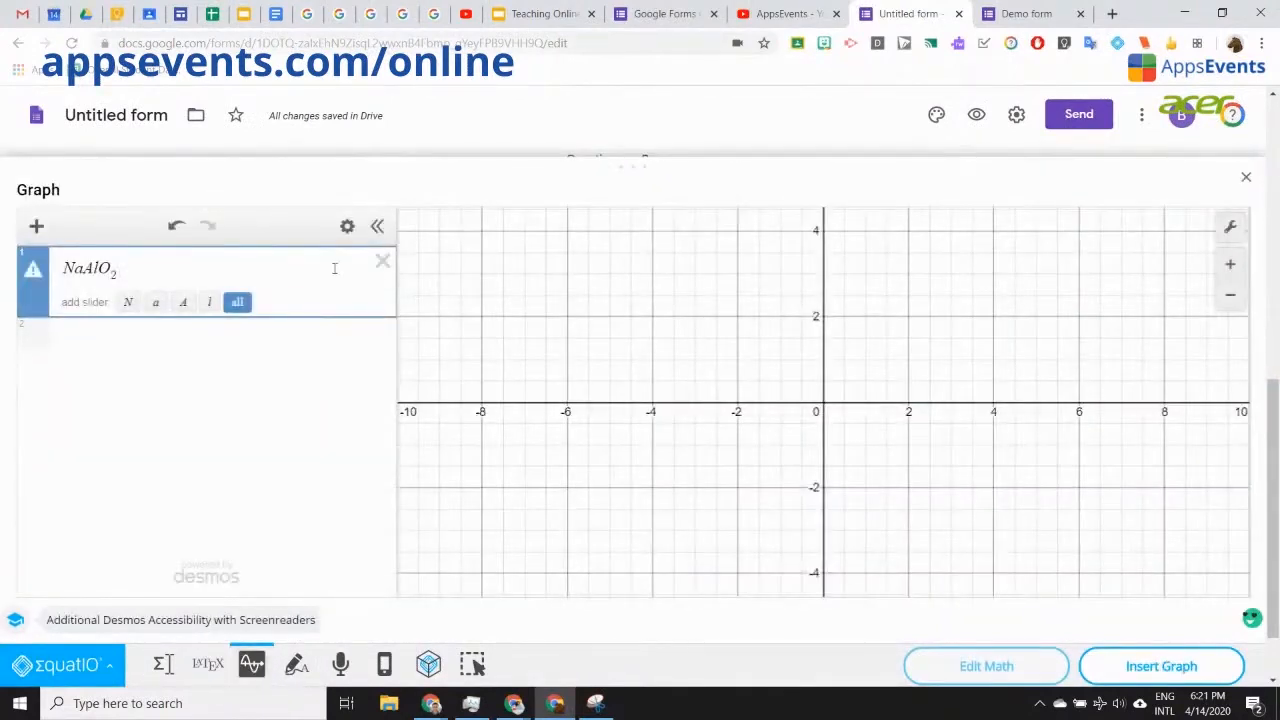
{"action": "left_click", "coordinate": [383, 262]}
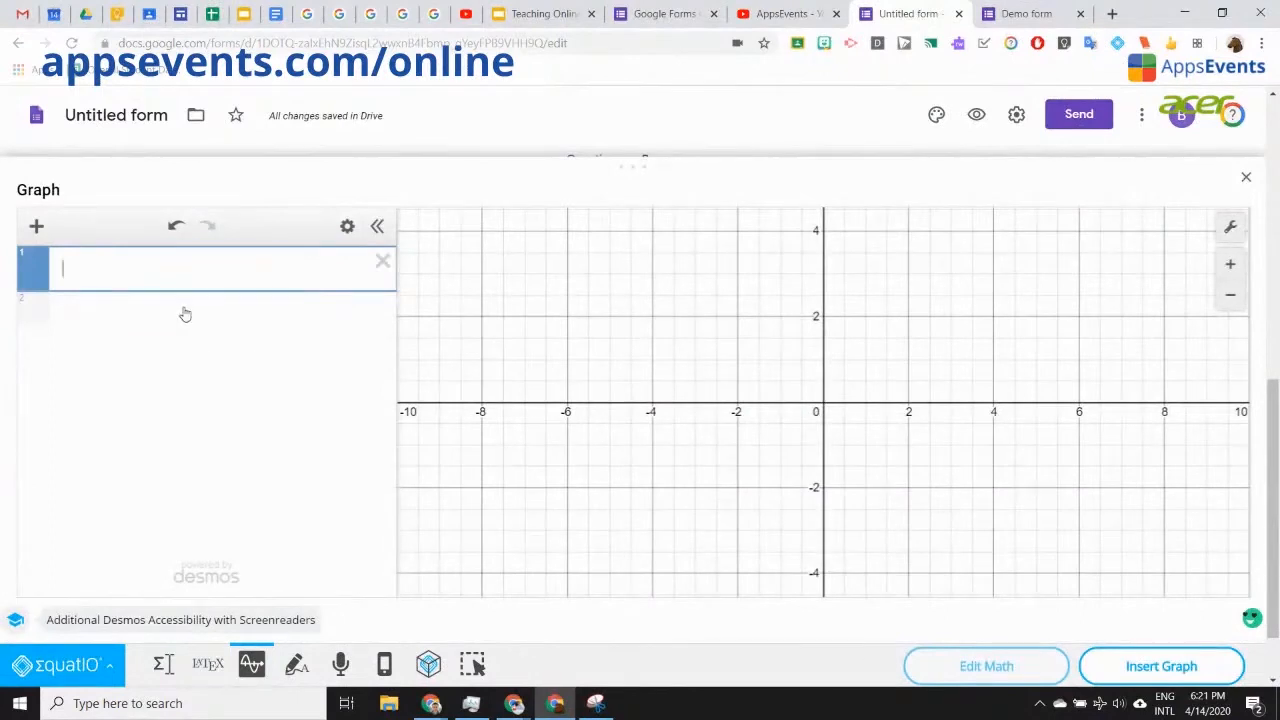
Step: Enter the sine double-angle identity, trim it to sin x, and insert the graph
{"action": "type", "text": "sin"}
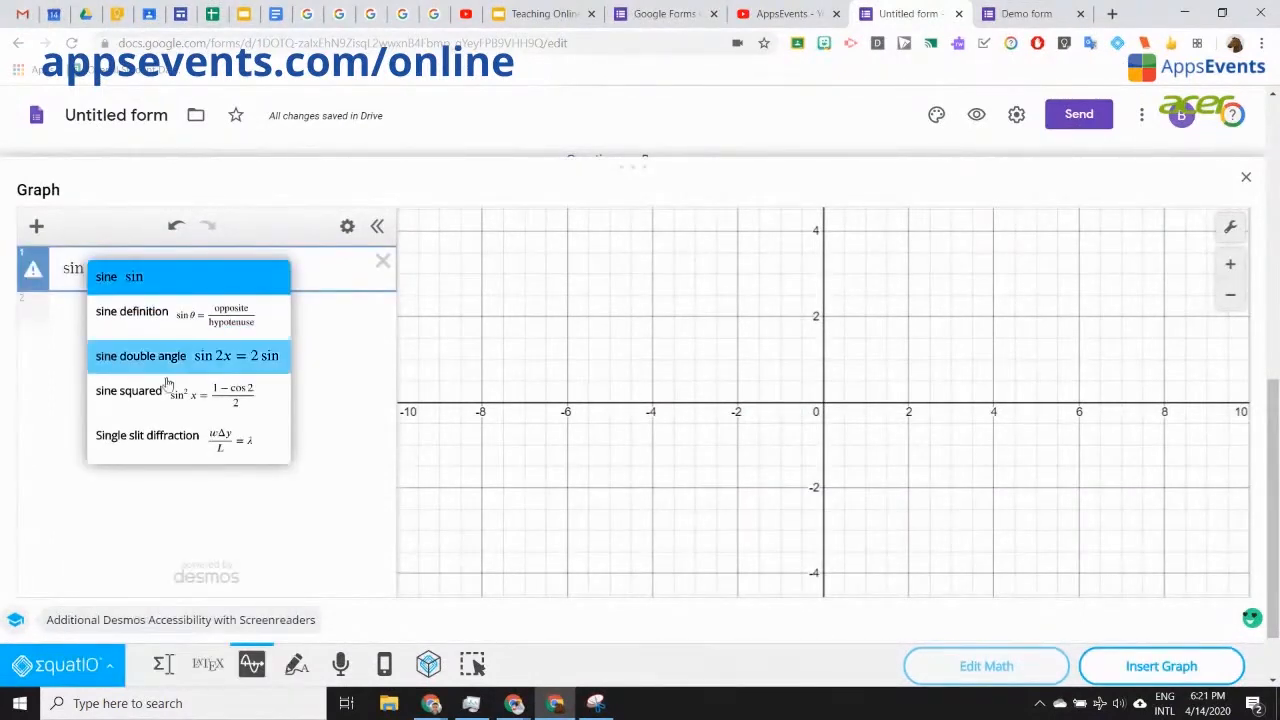
{"action": "left_click", "coordinate": [165, 356]}
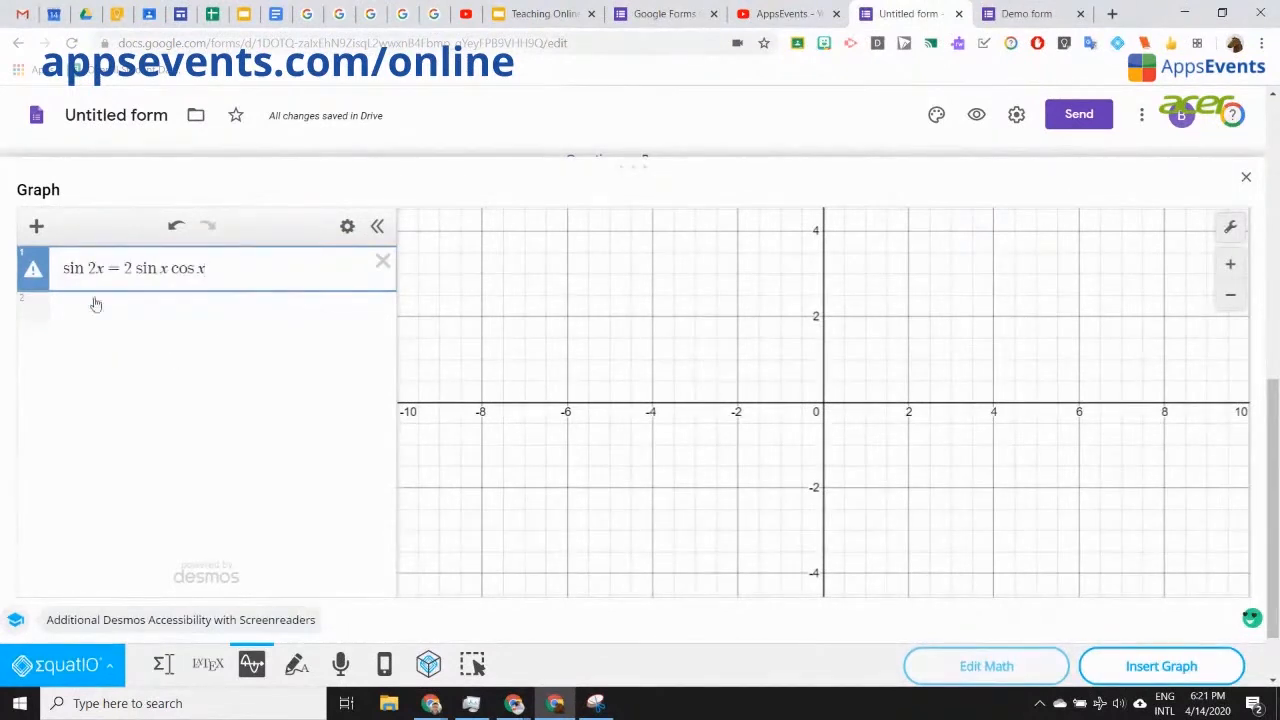
{"action": "right_click", "coordinate": [280, 276]}
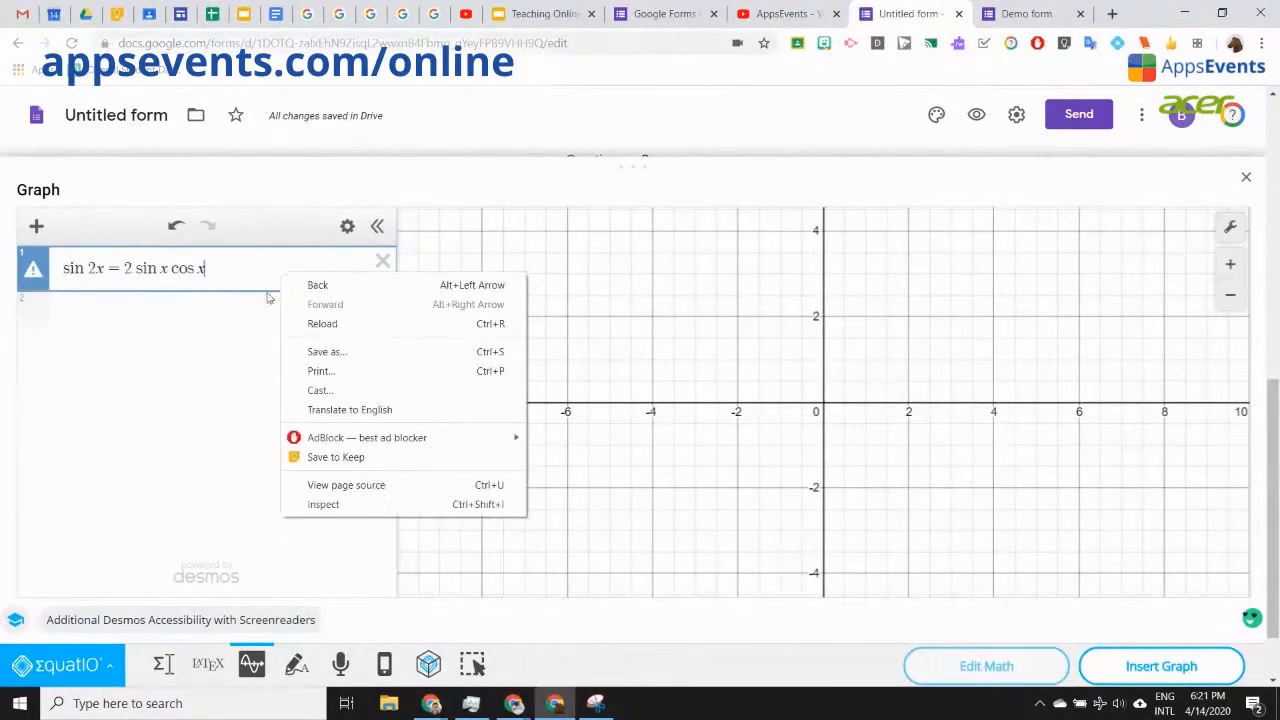
{"action": "key", "text": "Escape"}
{"action": "left_click", "coordinate": [63, 313]}
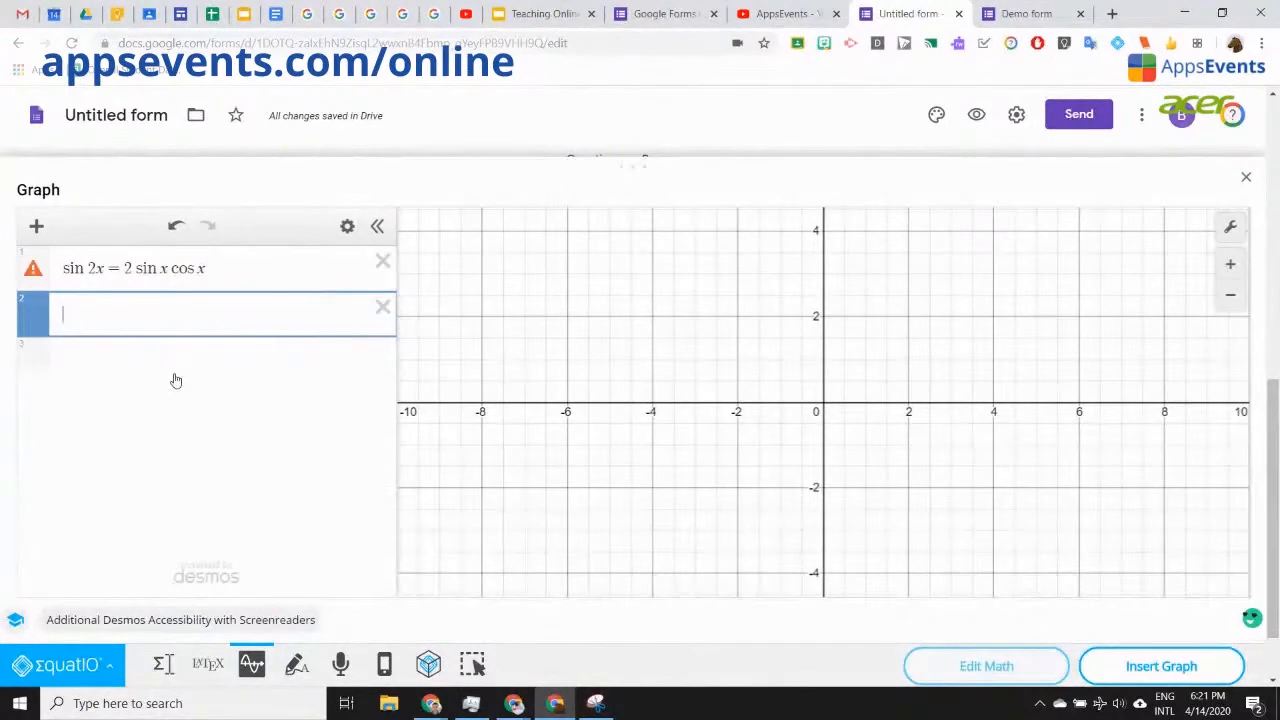
{"action": "left_click", "coordinate": [197, 265]}
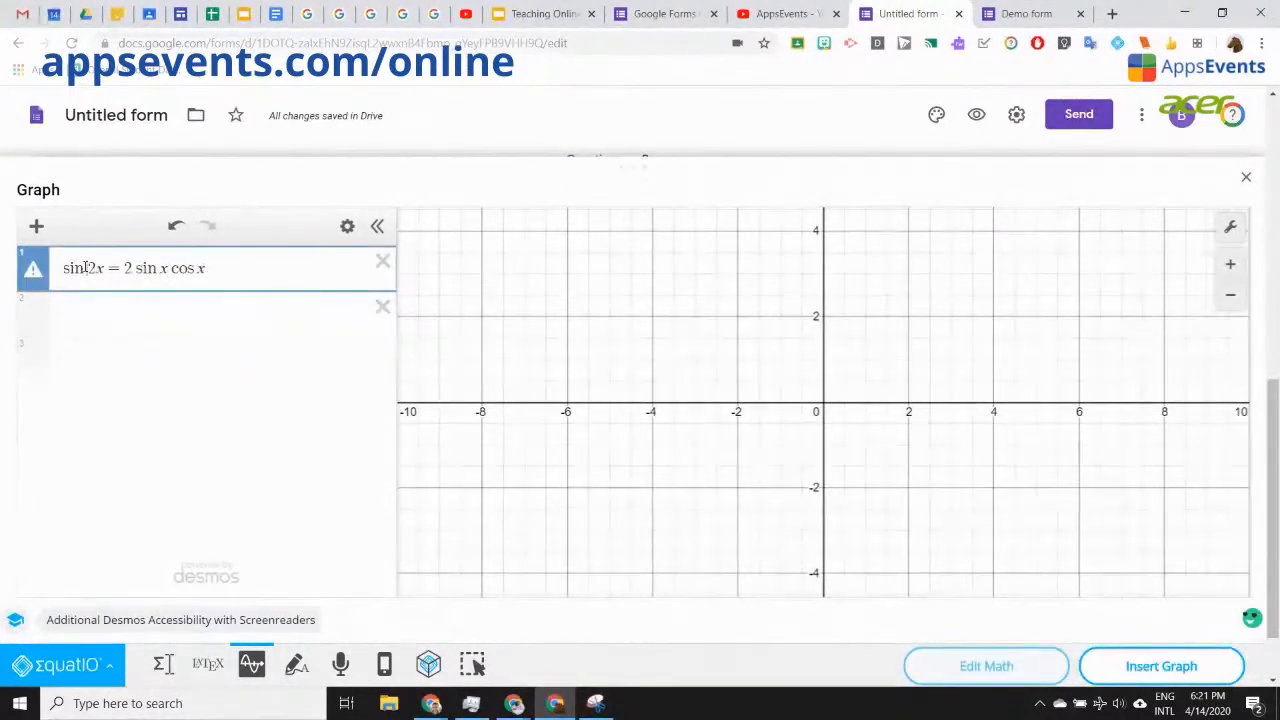
{"action": "left_click_drag", "start_coordinate": [88, 268], "coordinate": [209, 268]}
{"action": "type", "text": "x"}
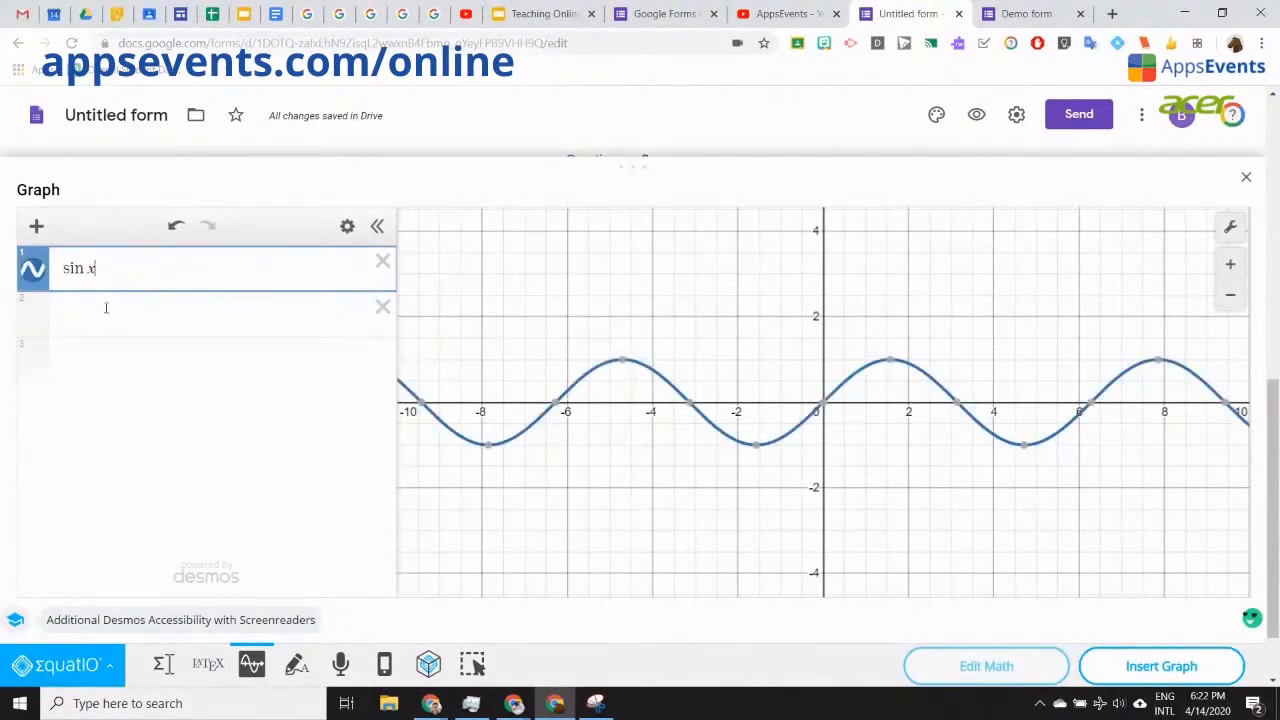
{"action": "left_click", "coordinate": [1165, 668]}
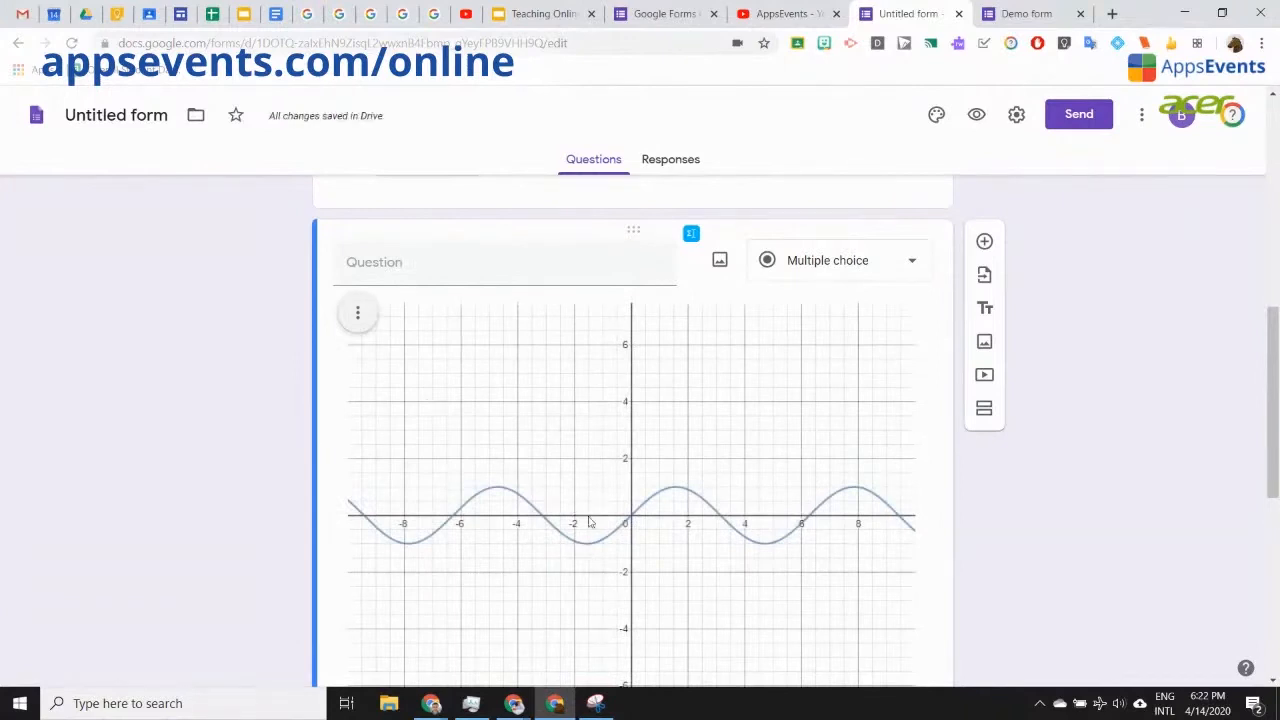
Step: Scroll through the form with its sin x graph, then switch to the Teaching Online Summit slides
{"action": "scroll", "coordinate": [490, 450], "scroll_direction": "down", "scroll_amount": 4}
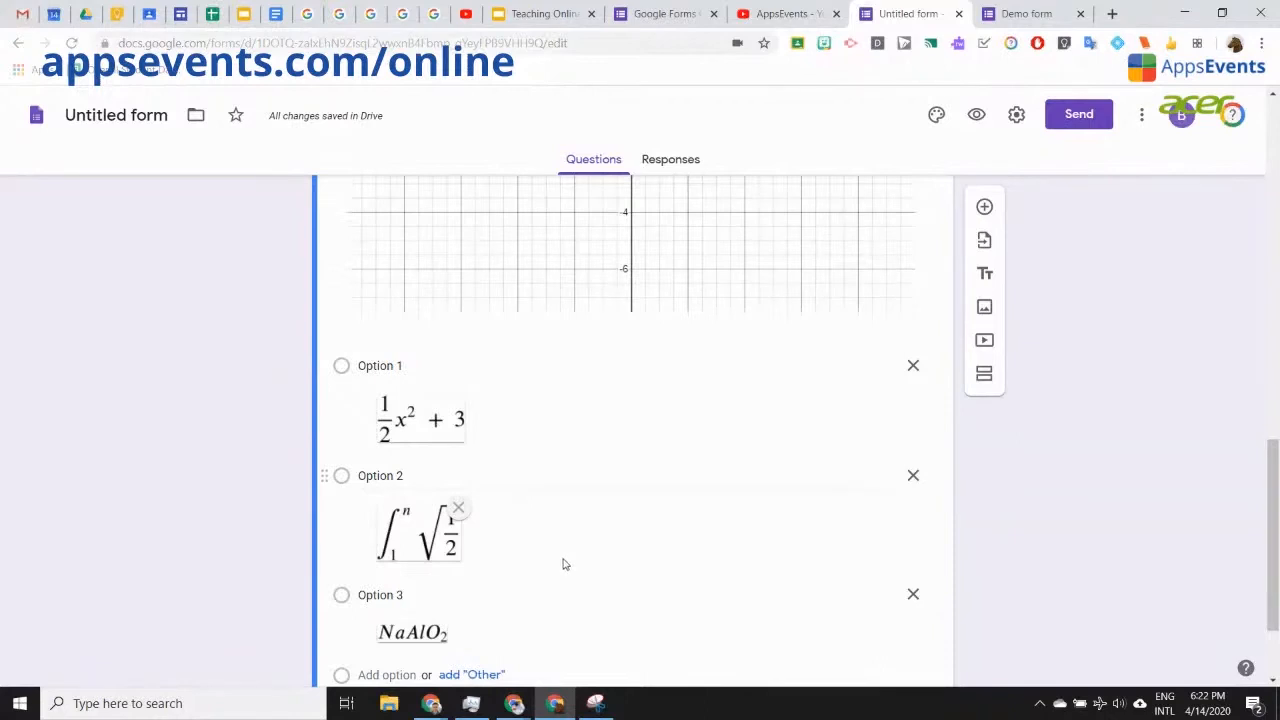
{"action": "scroll", "coordinate": [563, 563], "scroll_direction": "up", "scroll_amount": 10}
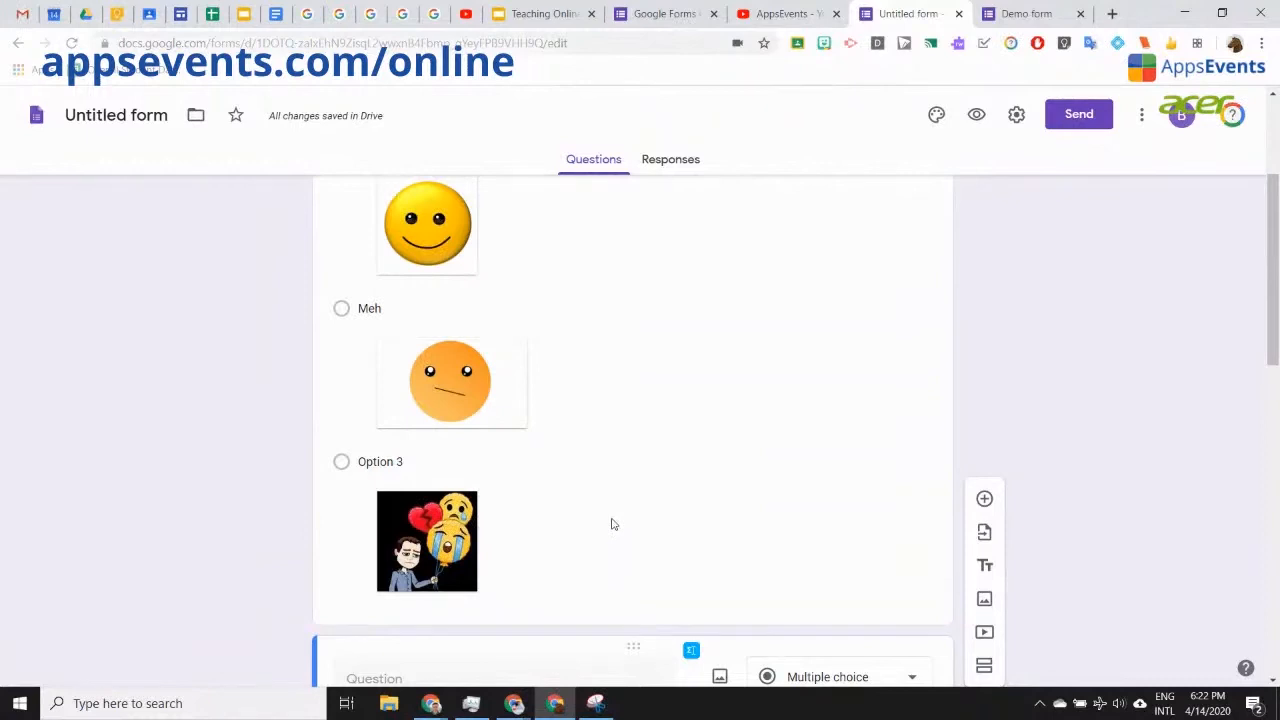
{"action": "left_click", "coordinate": [540, 12]}
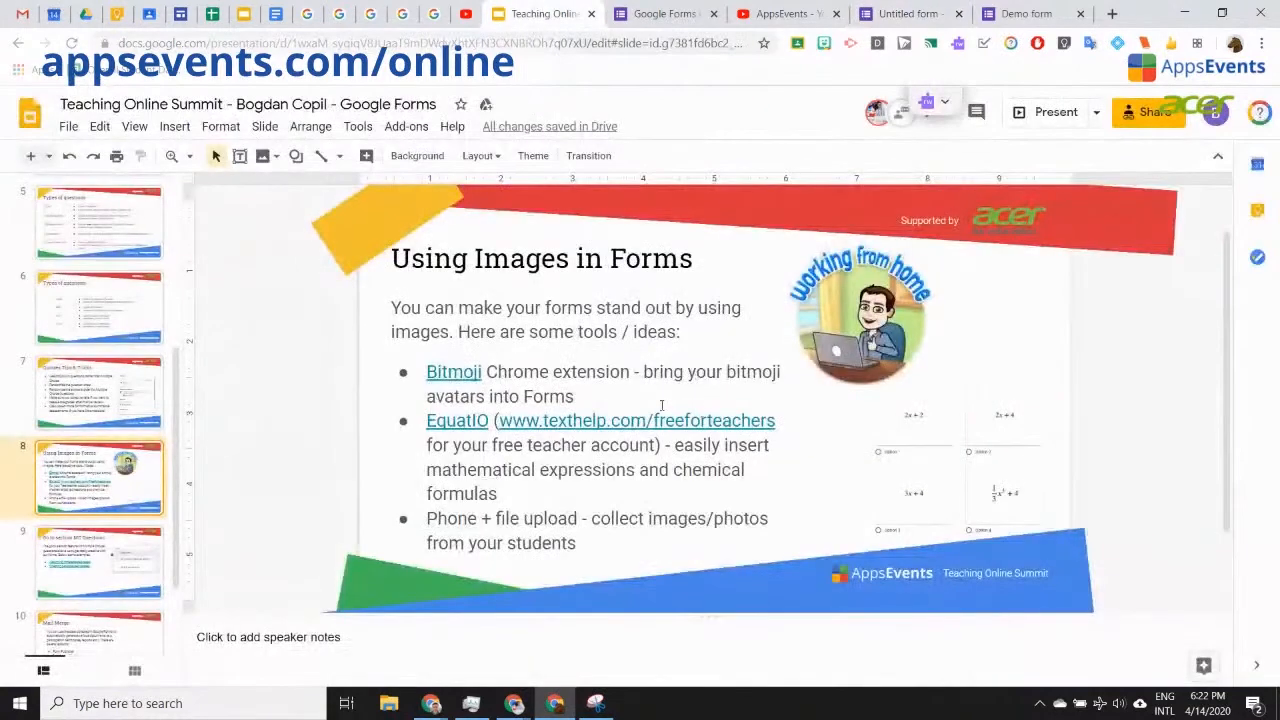
Step: Go to the 'Go to section MC Questions' slide and open its Assigning differentiated tasks form in a new tab
{"action": "left_click", "coordinate": [783, 419]}
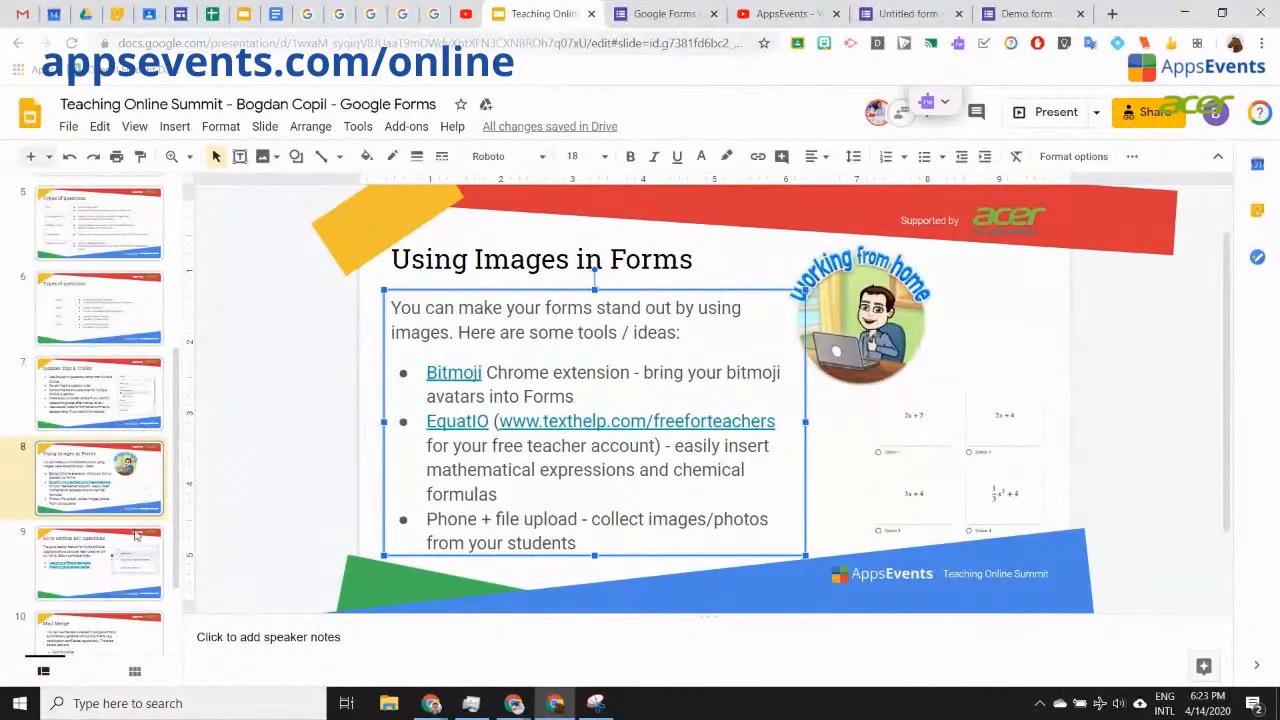
{"action": "left_click", "coordinate": [110, 576]}
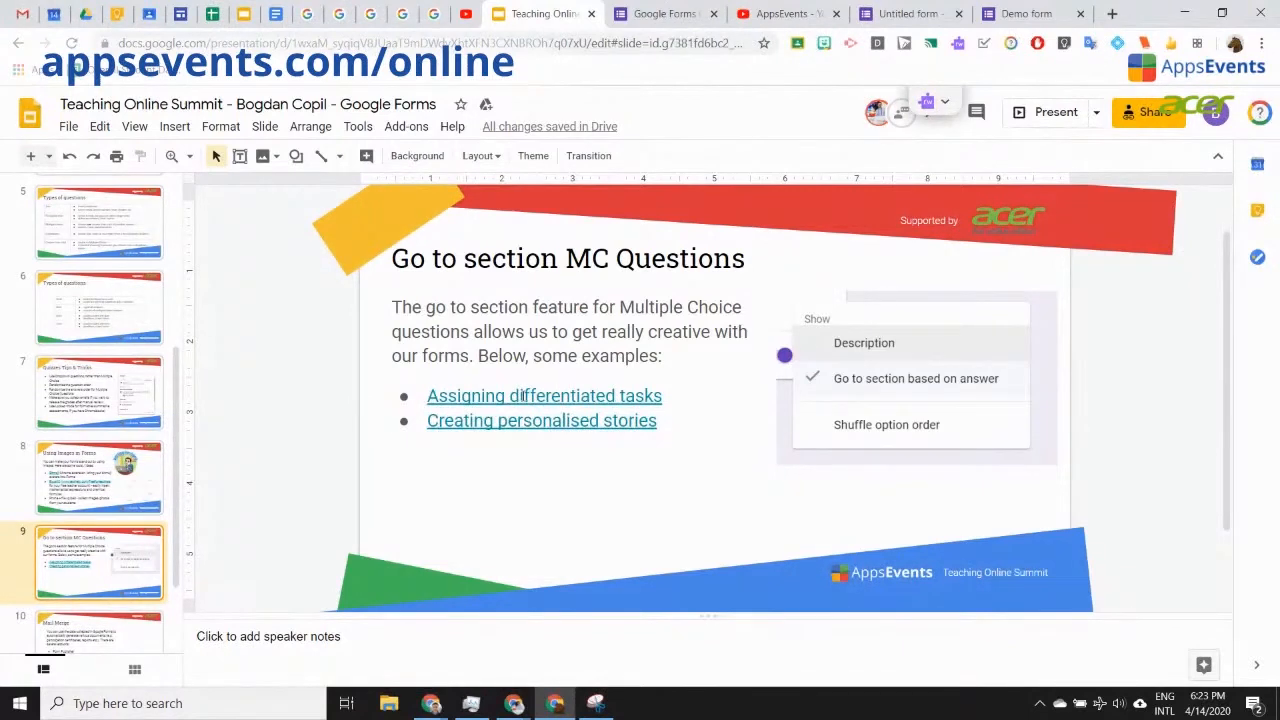
{"action": "left_click", "coordinate": [521, 395]}
{"action": "left_click", "coordinate": [521, 430]}
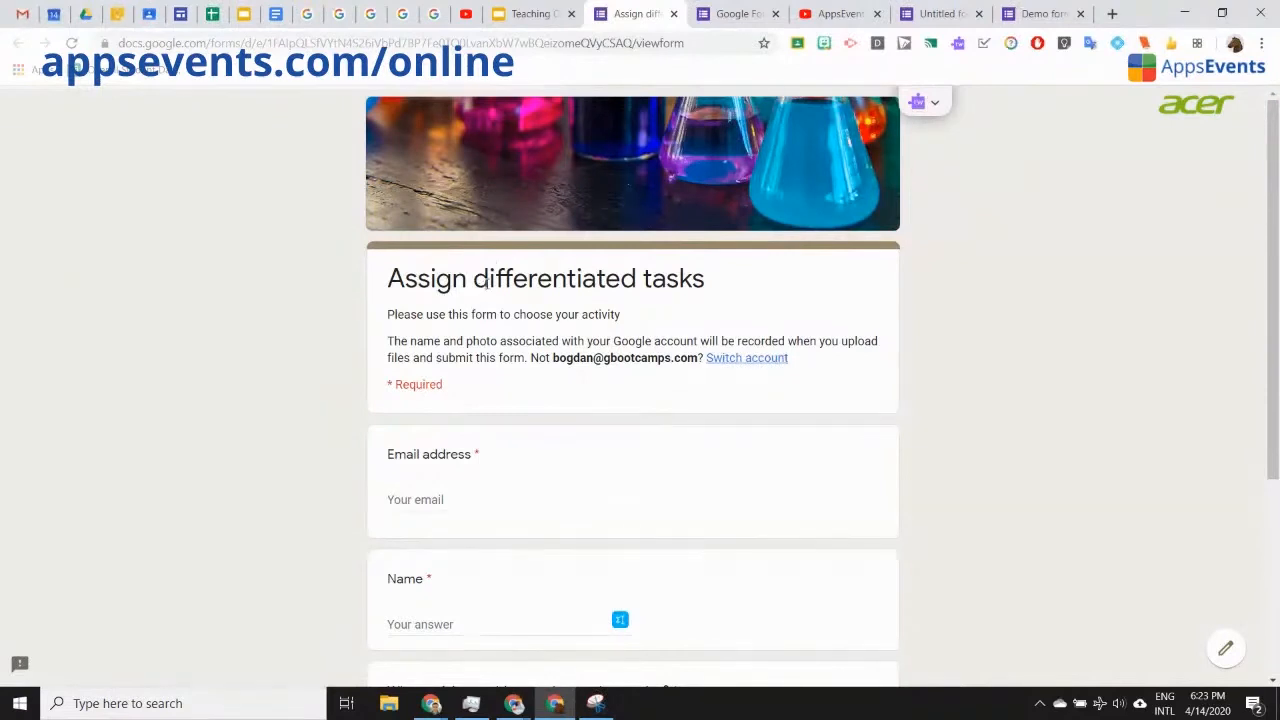
Step: Enter the respondent's e-mail address and first name in the form's first page
{"action": "scroll", "coordinate": [490, 285], "scroll_direction": "down", "scroll_amount": 3}
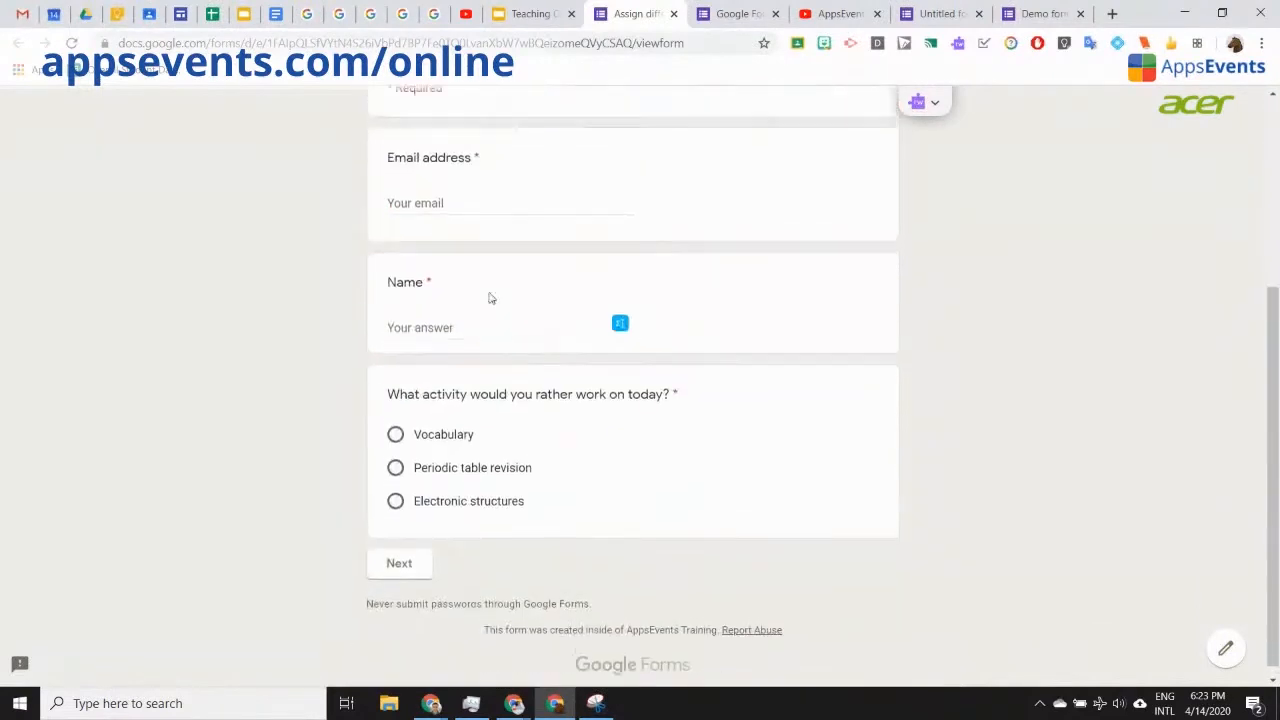
{"action": "scroll", "coordinate": [485, 300], "scroll_direction": "up", "scroll_amount": 2}
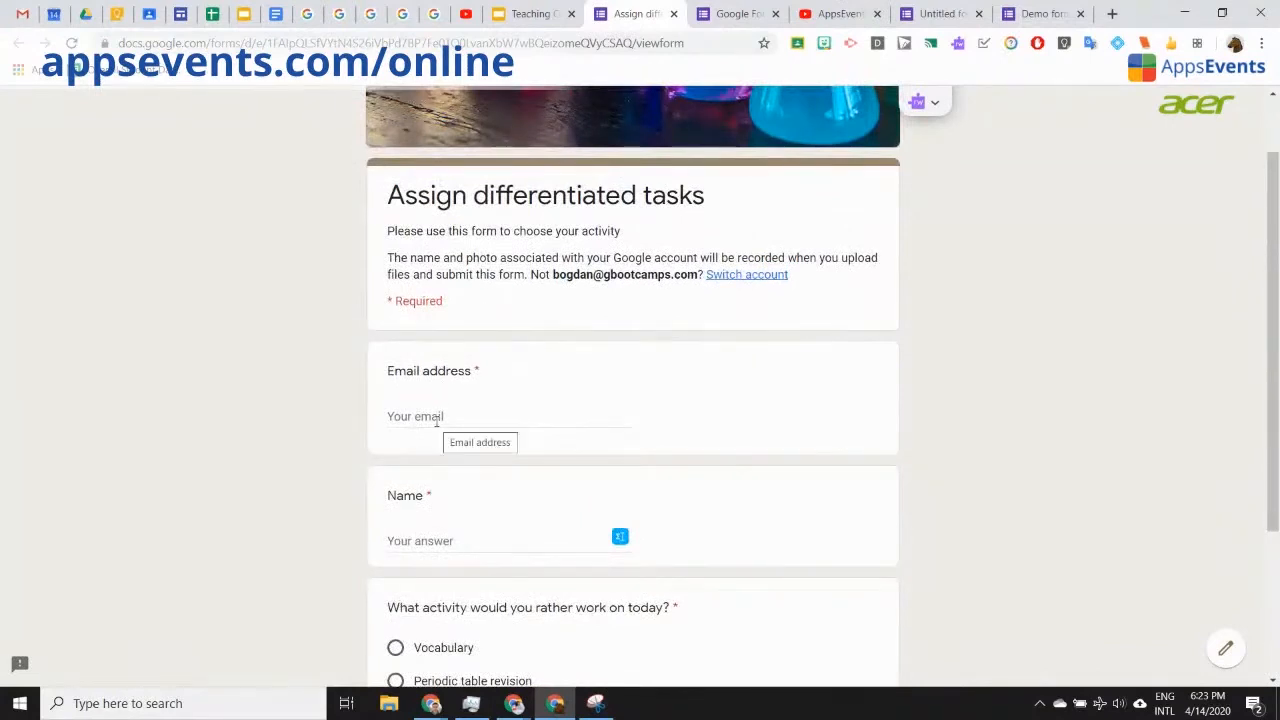
{"action": "scroll", "coordinate": [282, 455], "scroll_direction": "down", "scroll_amount": 1}
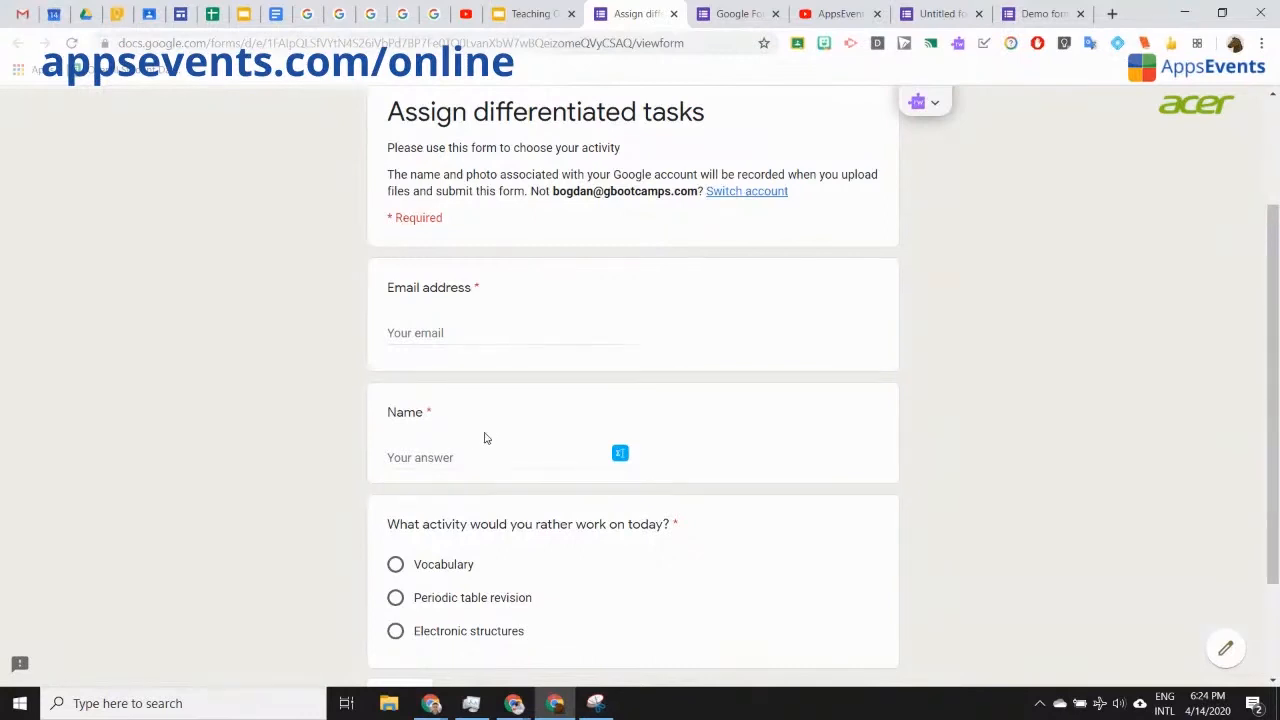
{"action": "left_click", "coordinate": [433, 332]}
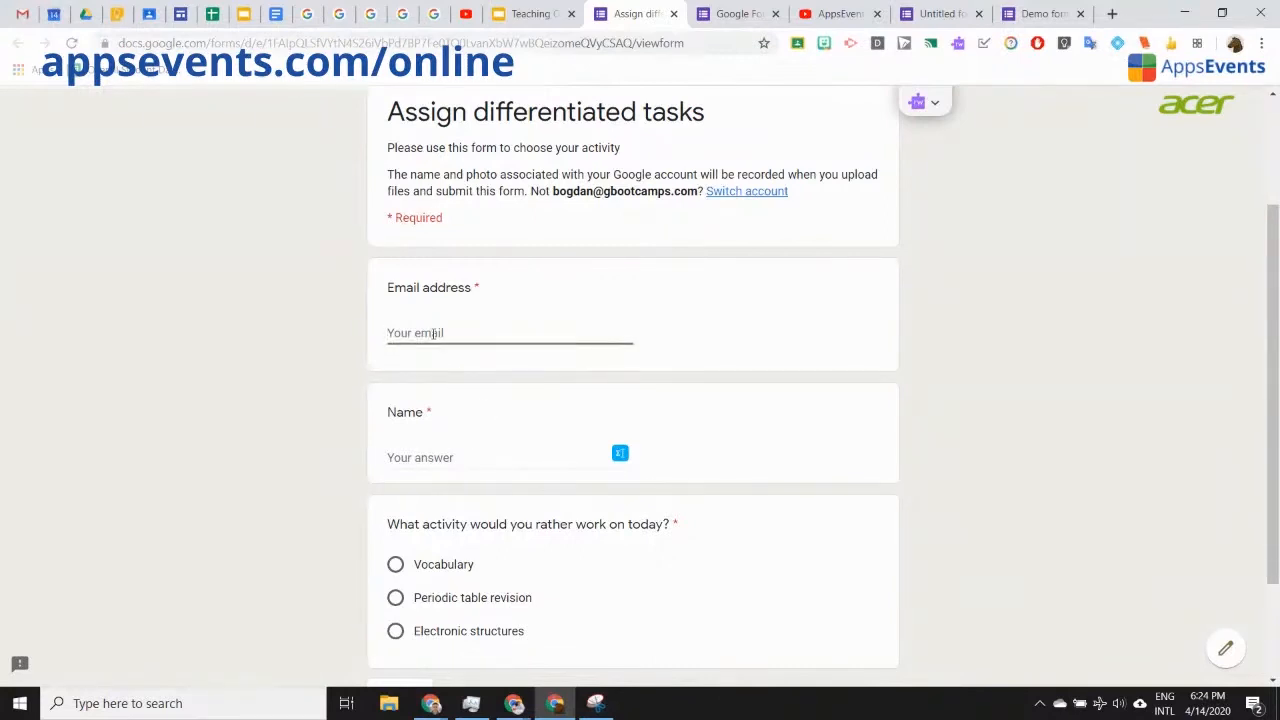
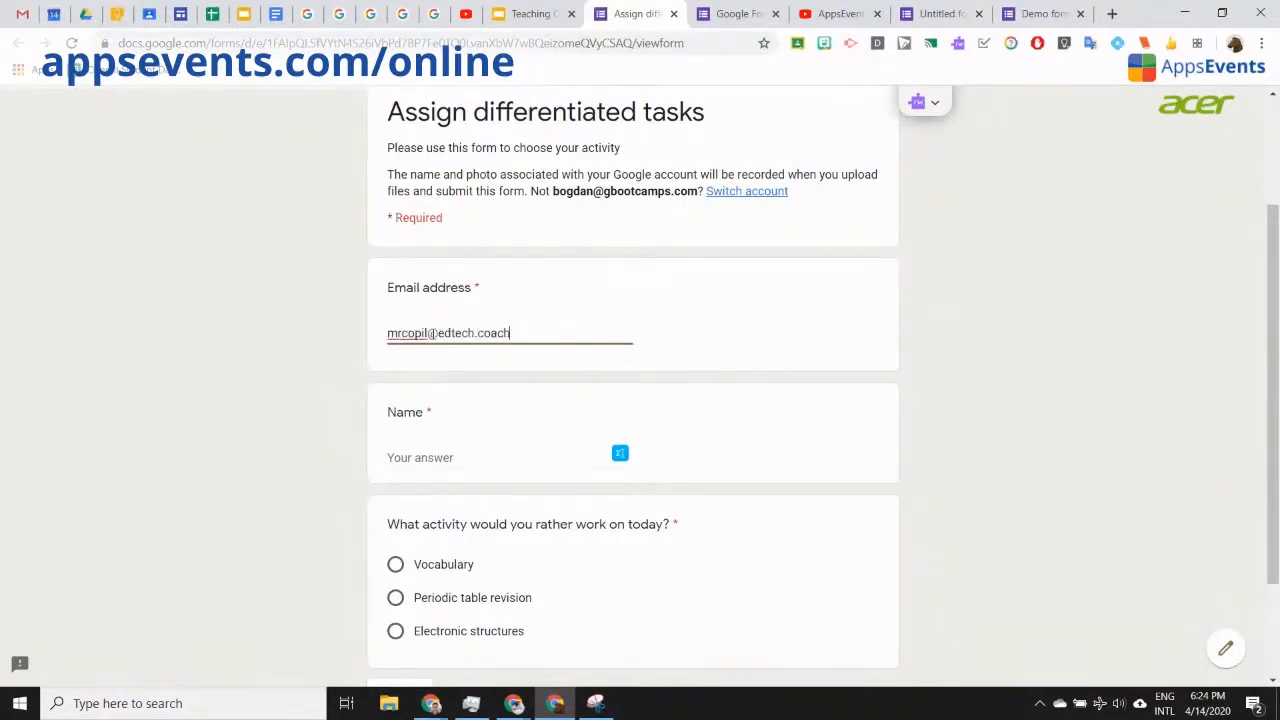
{"action": "left_click", "coordinate": [455, 457]}
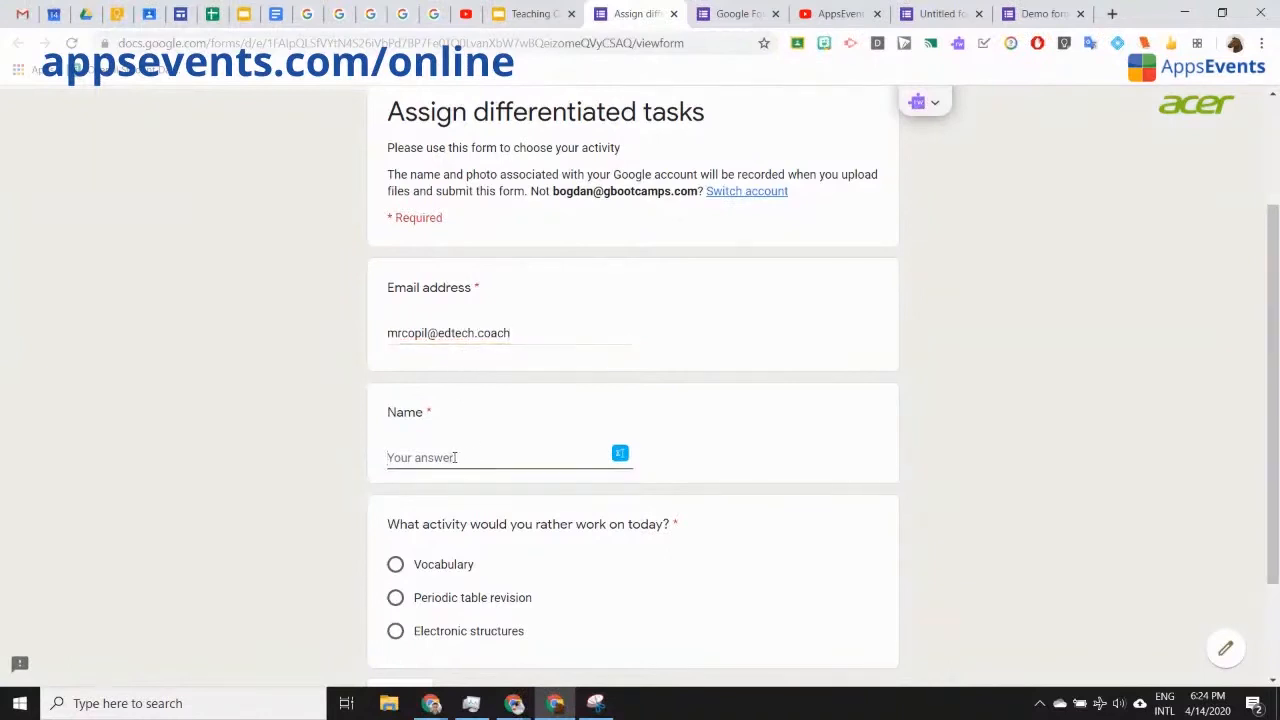
{"action": "type", "text": "Bogdan"}
{"action": "left_click", "coordinate": [334, 471]}
Step: Choose Periodic table revision as the activity and continue to its section
{"action": "scroll", "coordinate": [334, 474], "scroll_direction": "down", "scroll_amount": 2}
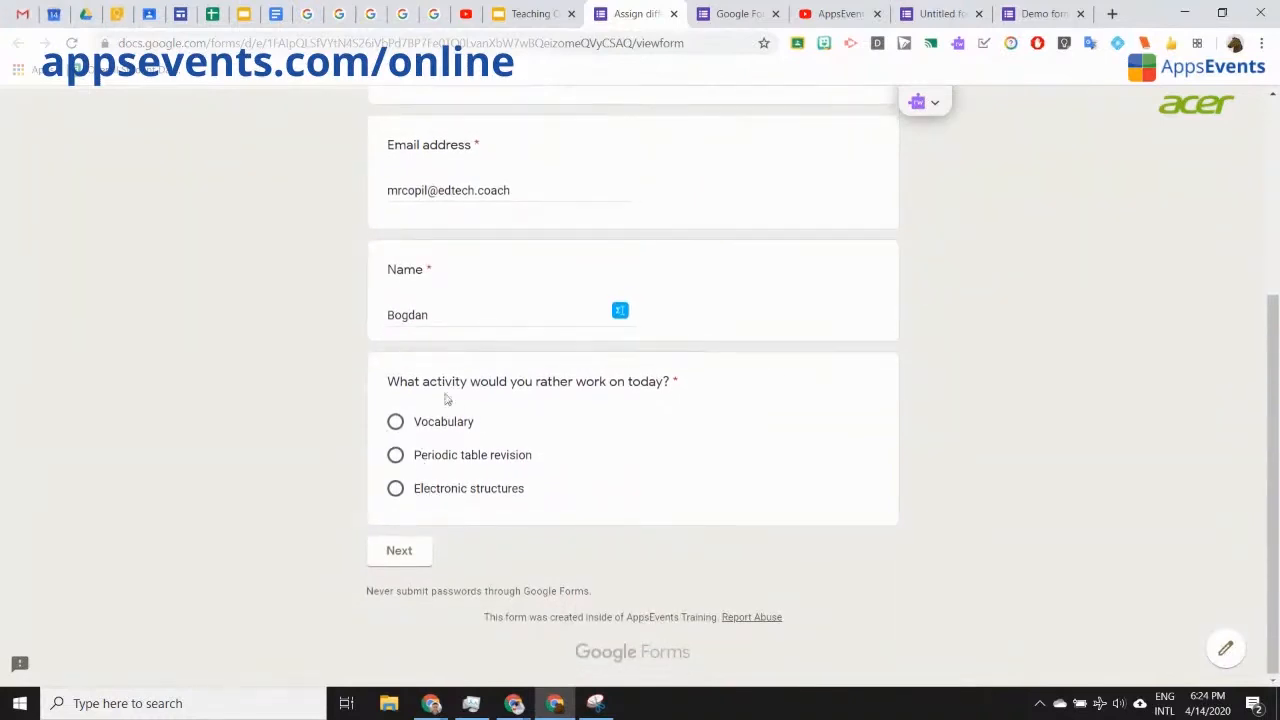
{"action": "left_click", "coordinate": [396, 456]}
{"action": "left_click", "coordinate": [400, 553]}
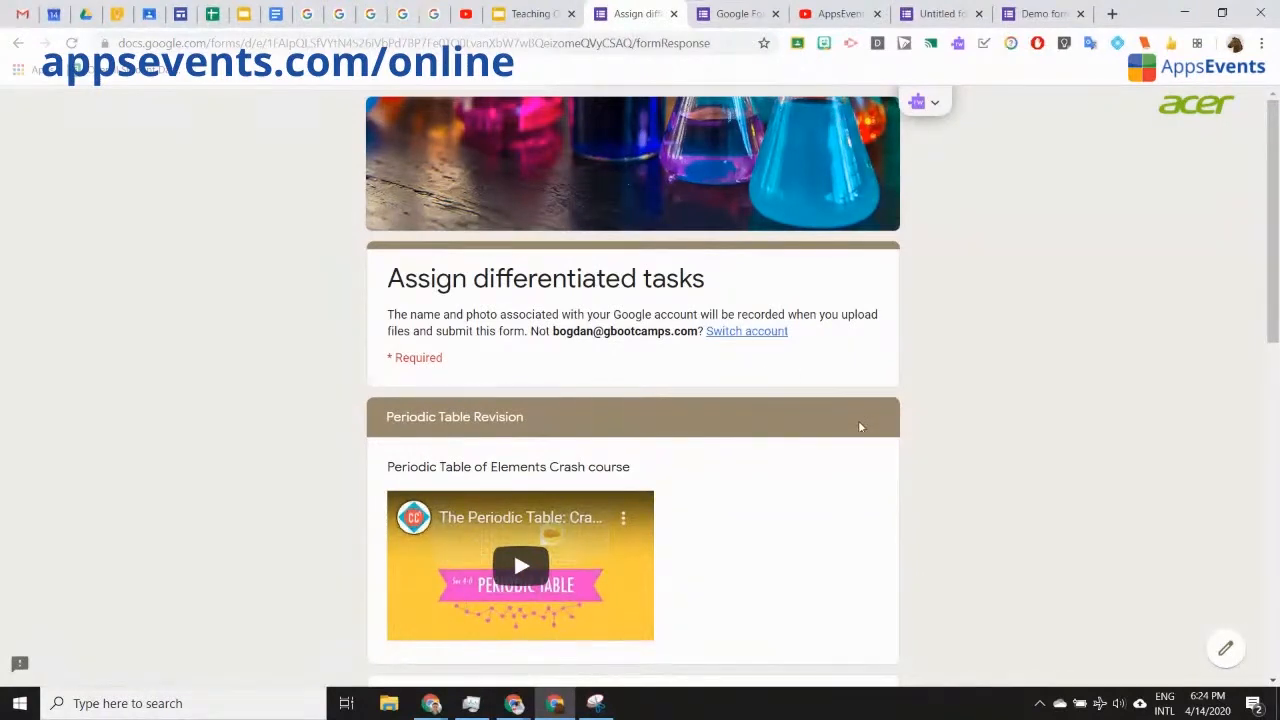
Step: Go back from the Periodic Table Revision section to the first page, with Vocabulary now chosen
{"action": "scroll", "coordinate": [800, 360], "scroll_direction": "down", "scroll_amount": 3}
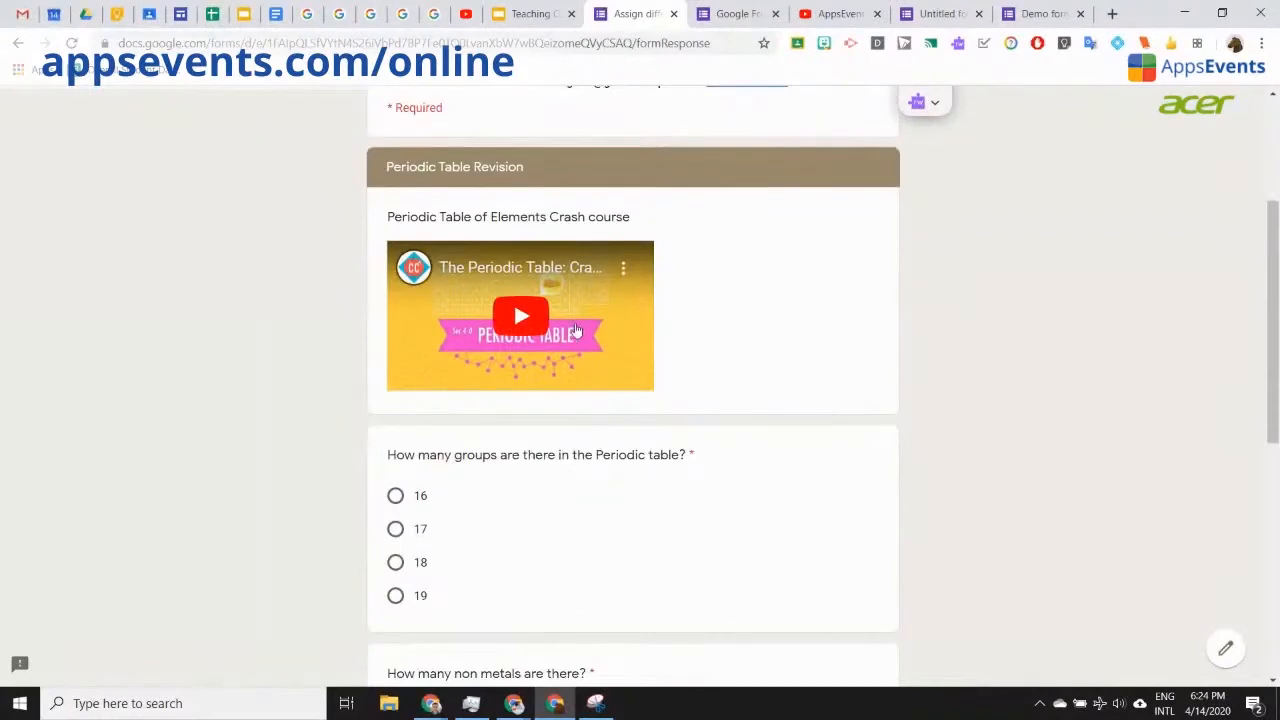
{"action": "scroll", "coordinate": [588, 374], "scroll_direction": "down", "scroll_amount": 2}
{"action": "scroll", "coordinate": [590, 377], "scroll_direction": "down", "scroll_amount": 3}
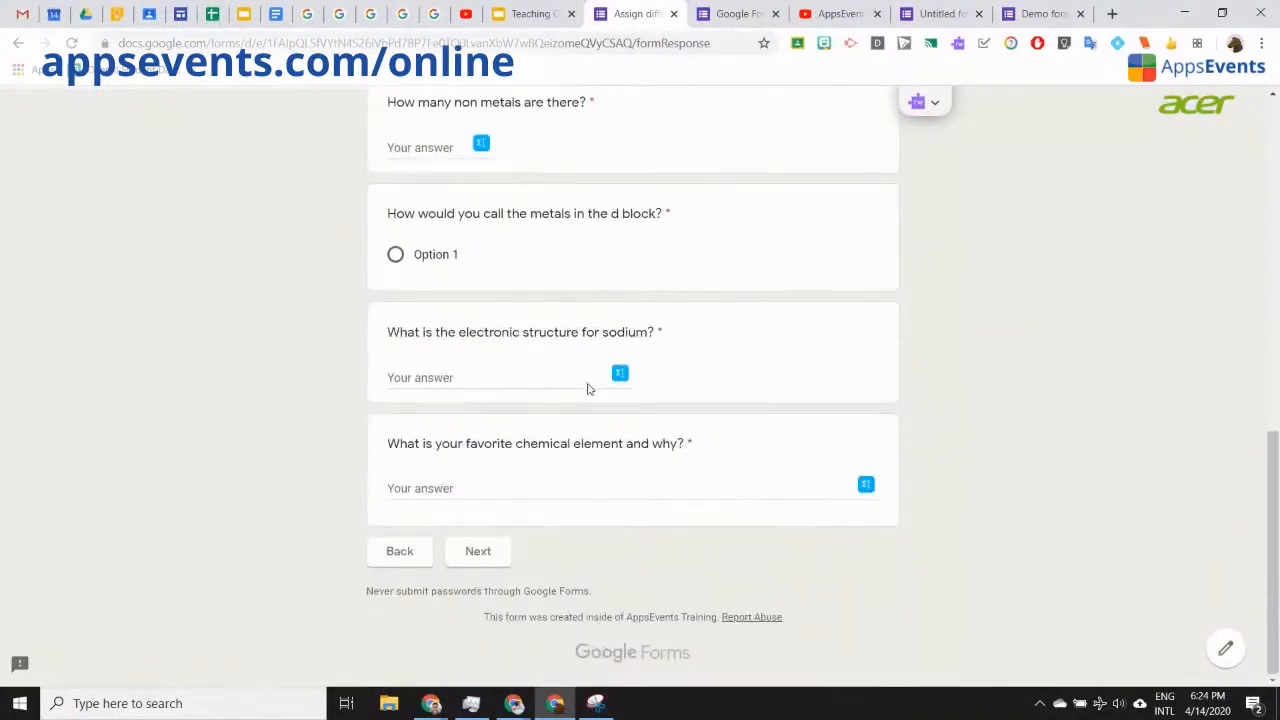
{"action": "scroll", "coordinate": [590, 380], "scroll_direction": "up", "scroll_amount": 10}
{"action": "scroll", "coordinate": [588, 394], "scroll_direction": "down", "scroll_amount": 10}
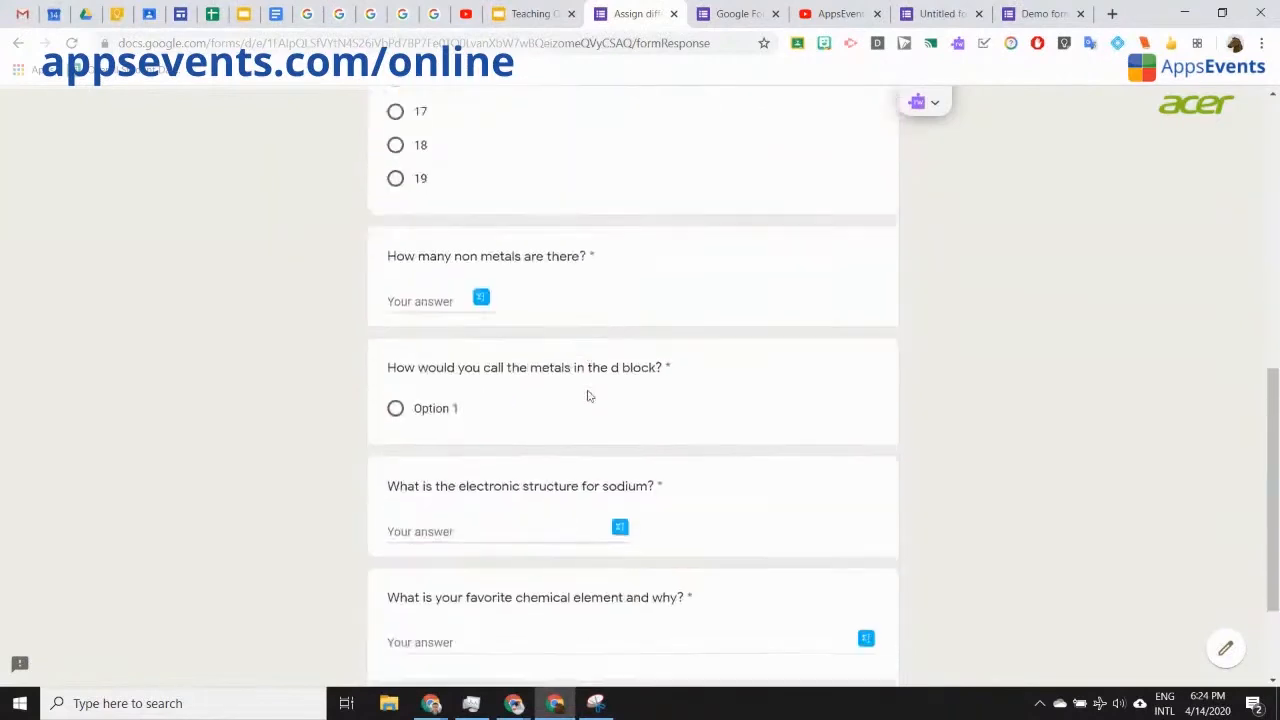
{"action": "scroll", "coordinate": [428, 580], "scroll_direction": "up", "scroll_amount": 6}
{"action": "scroll", "coordinate": [421, 585], "scroll_direction": "down", "scroll_amount": 5}
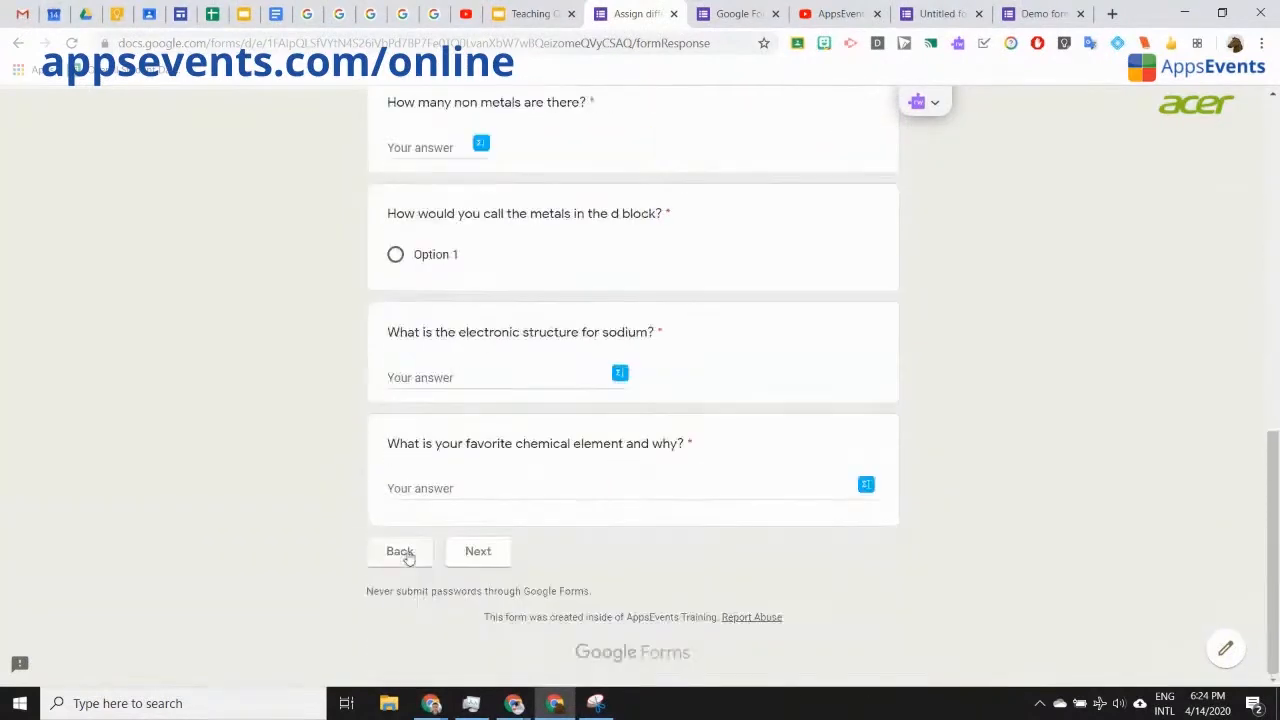
{"action": "left_click", "coordinate": [400, 552]}
{"action": "scroll", "coordinate": [349, 560], "scroll_direction": "down", "scroll_amount": 3}
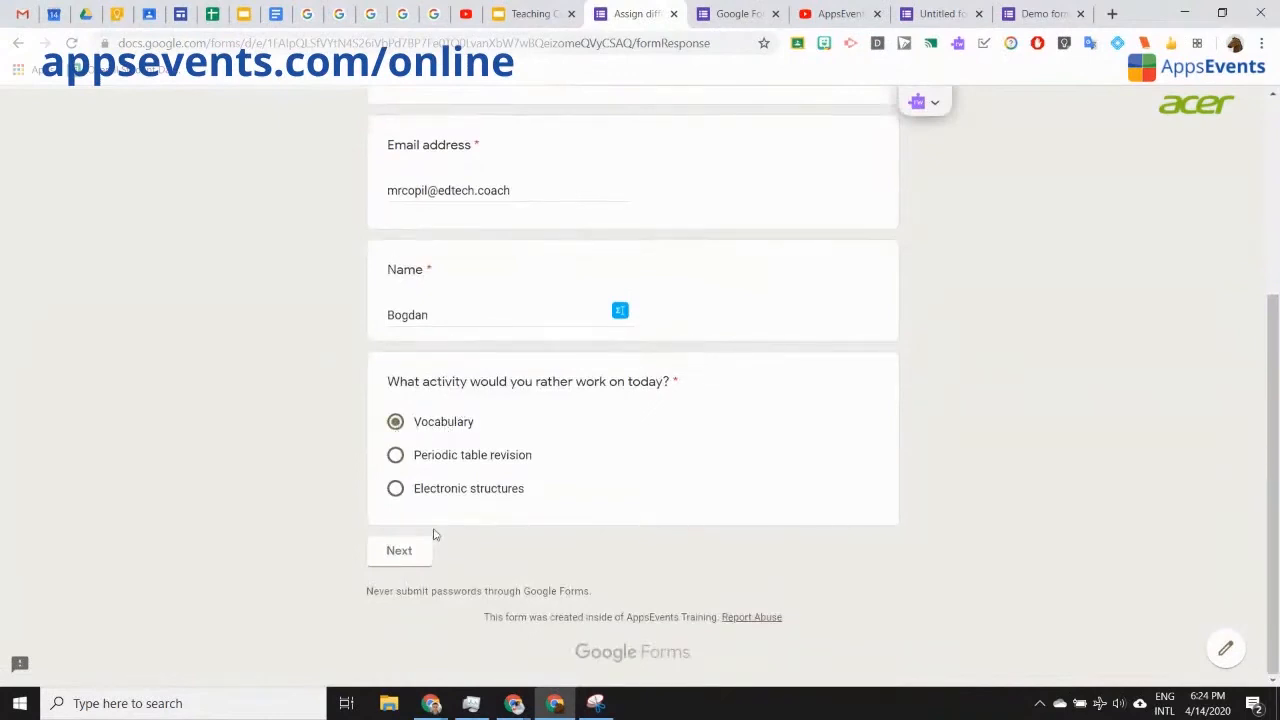
Step: Advance to the Vocabulary section and read through its passage
{"action": "left_click", "coordinate": [399, 552]}
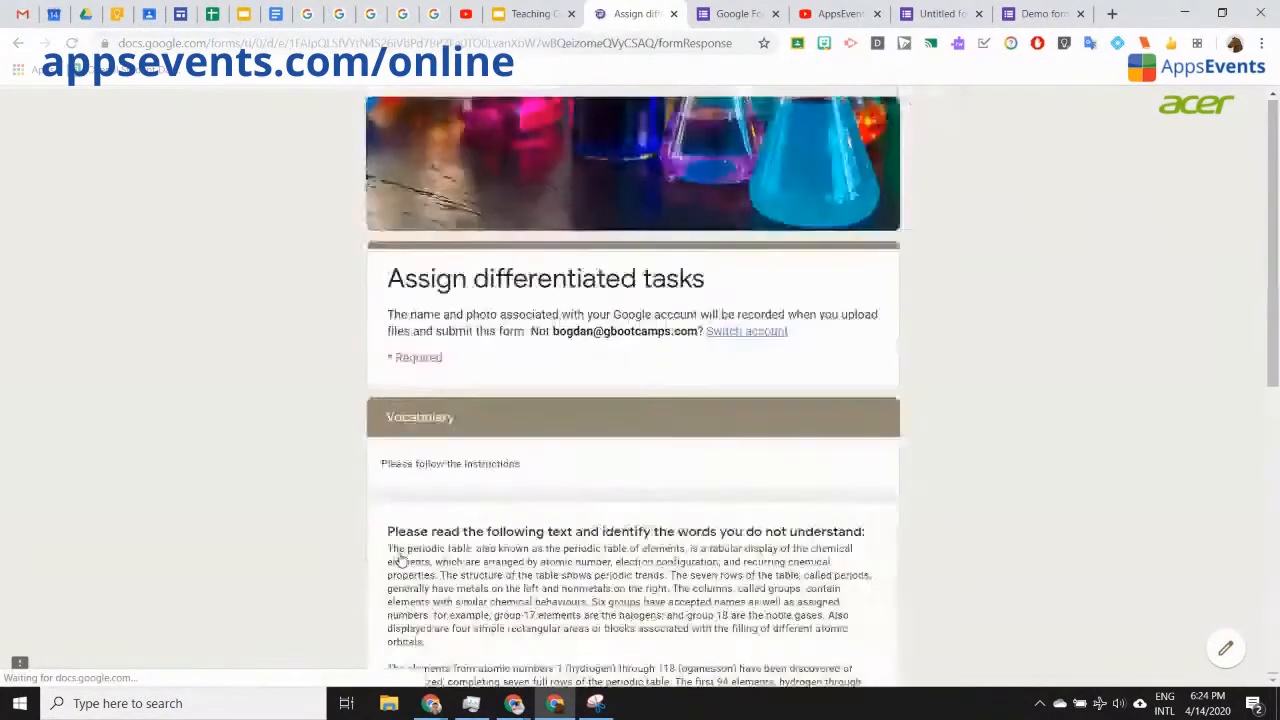
{"action": "scroll", "coordinate": [253, 507], "scroll_direction": "down", "scroll_amount": 4}
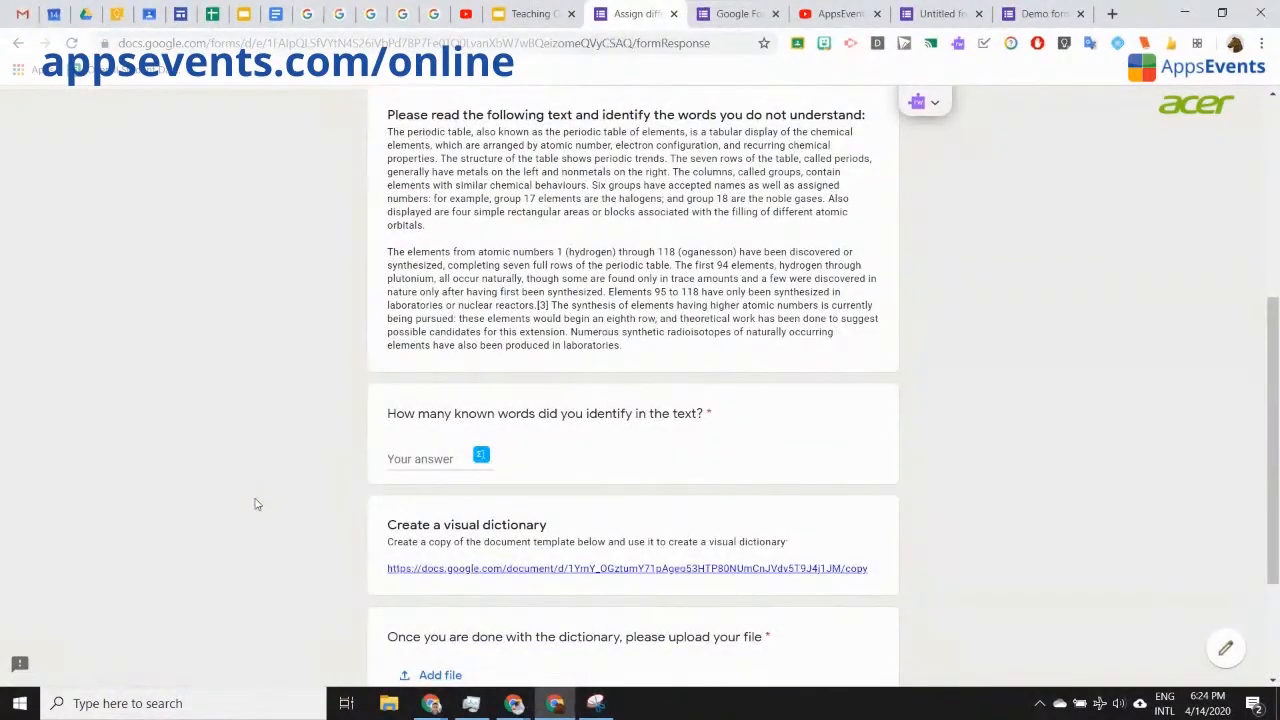
{"action": "scroll", "coordinate": [257, 502], "scroll_direction": "down", "scroll_amount": 3}
{"action": "scroll", "coordinate": [257, 505], "scroll_direction": "up", "scroll_amount": 3}
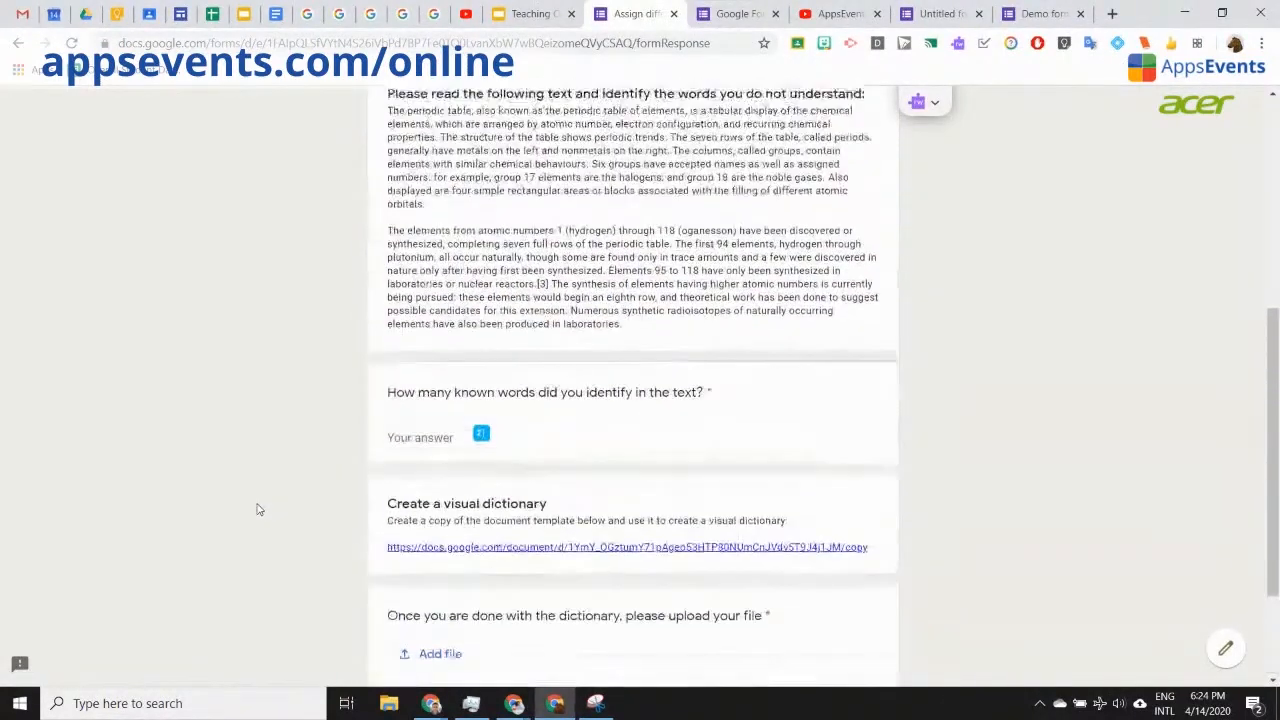
{"action": "scroll", "coordinate": [257, 510], "scroll_direction": "up", "scroll_amount": 3}
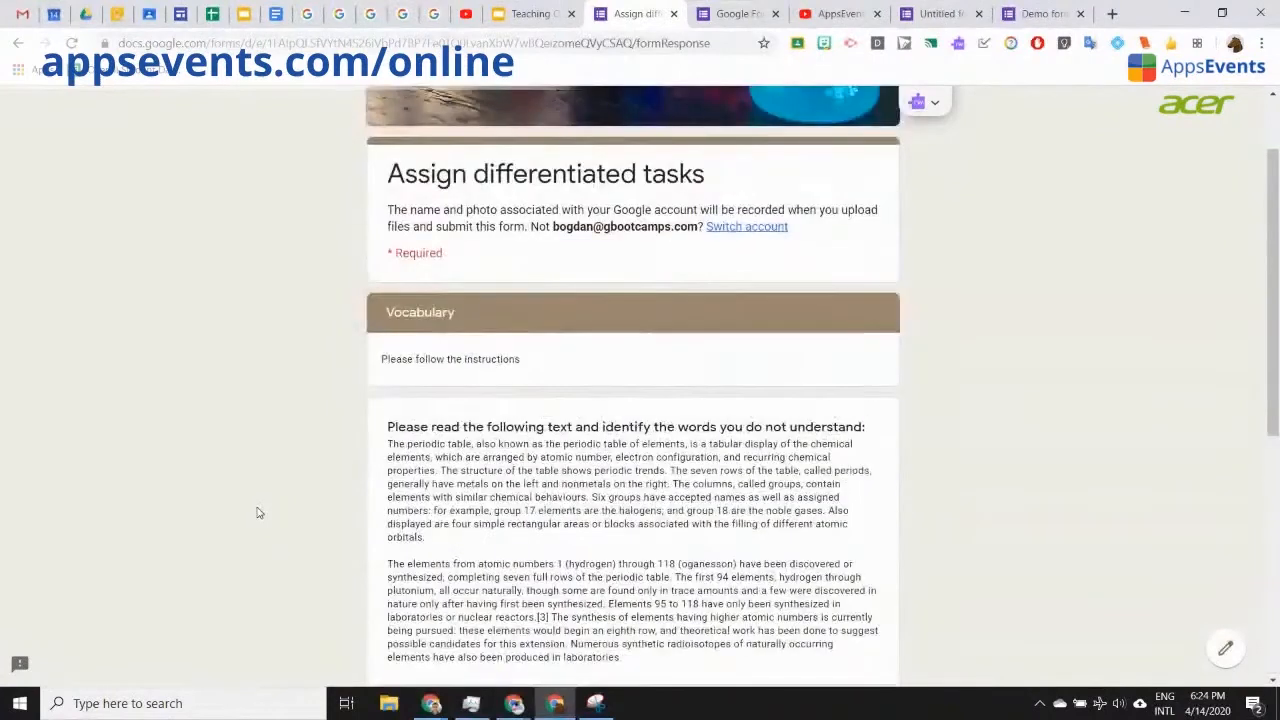
{"action": "scroll", "coordinate": [257, 513], "scroll_direction": "down", "scroll_amount": 2}
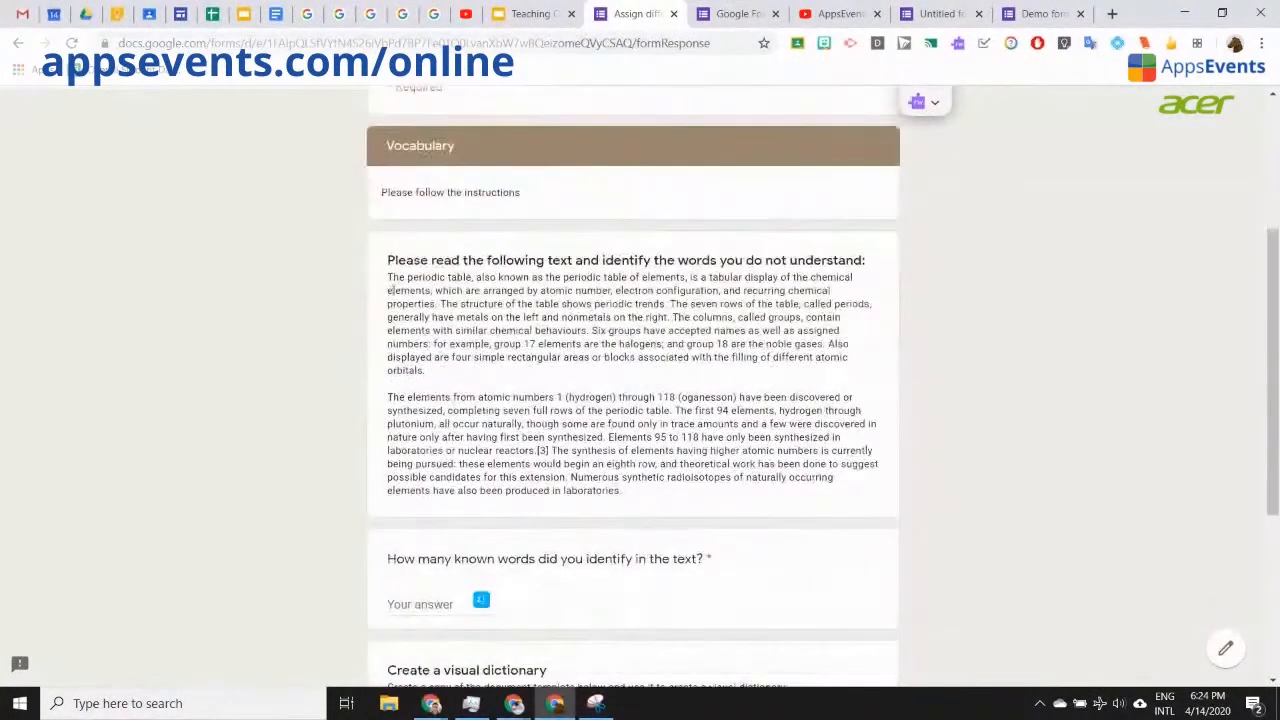
{"action": "left_click_drag", "start_coordinate": [388, 277], "coordinate": [665, 499]}
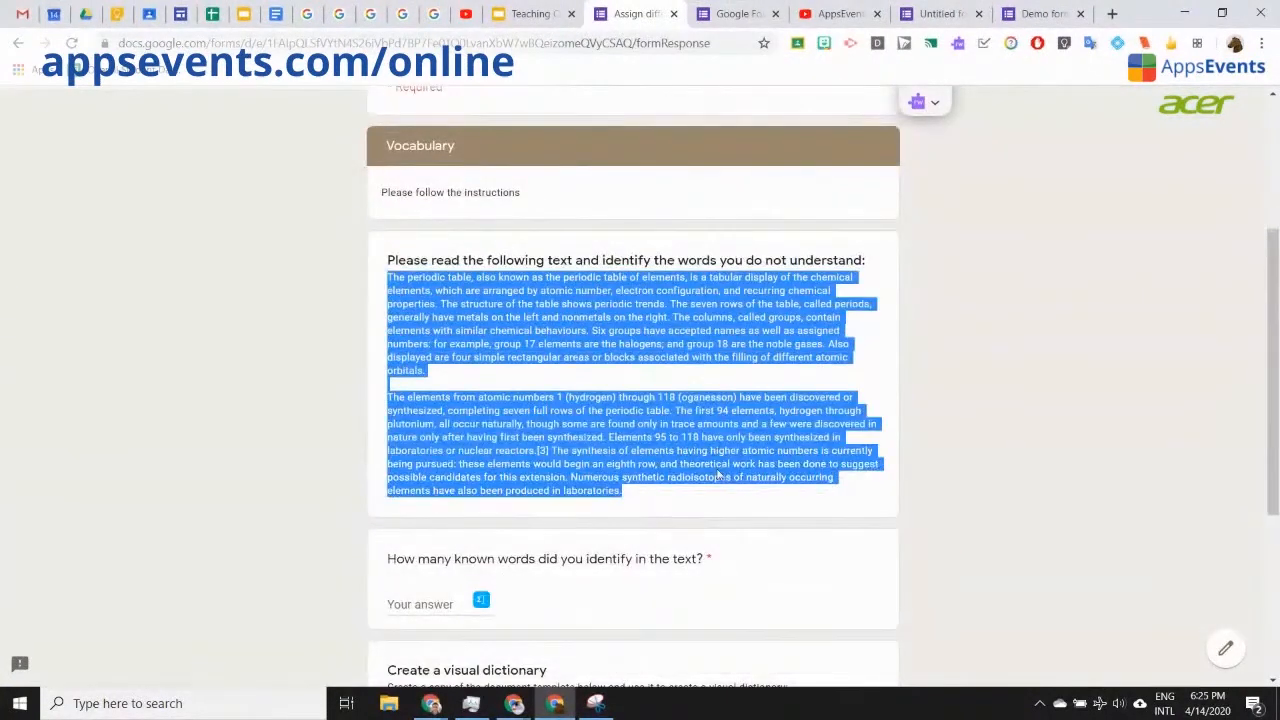
{"action": "scroll", "coordinate": [718, 468], "scroll_direction": "down", "scroll_amount": 2}
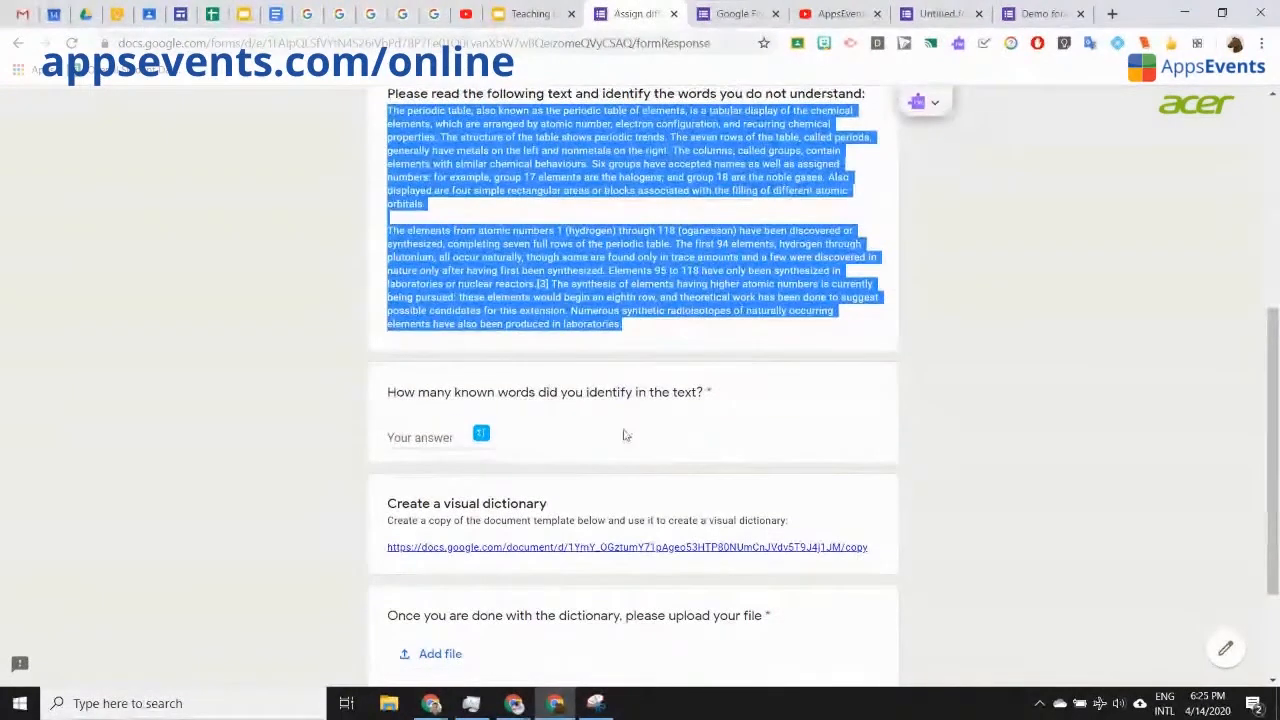
{"action": "scroll", "coordinate": [640, 260], "scroll_direction": "up", "scroll_amount": 1}
{"action": "left_click", "coordinate": [612, 176]}
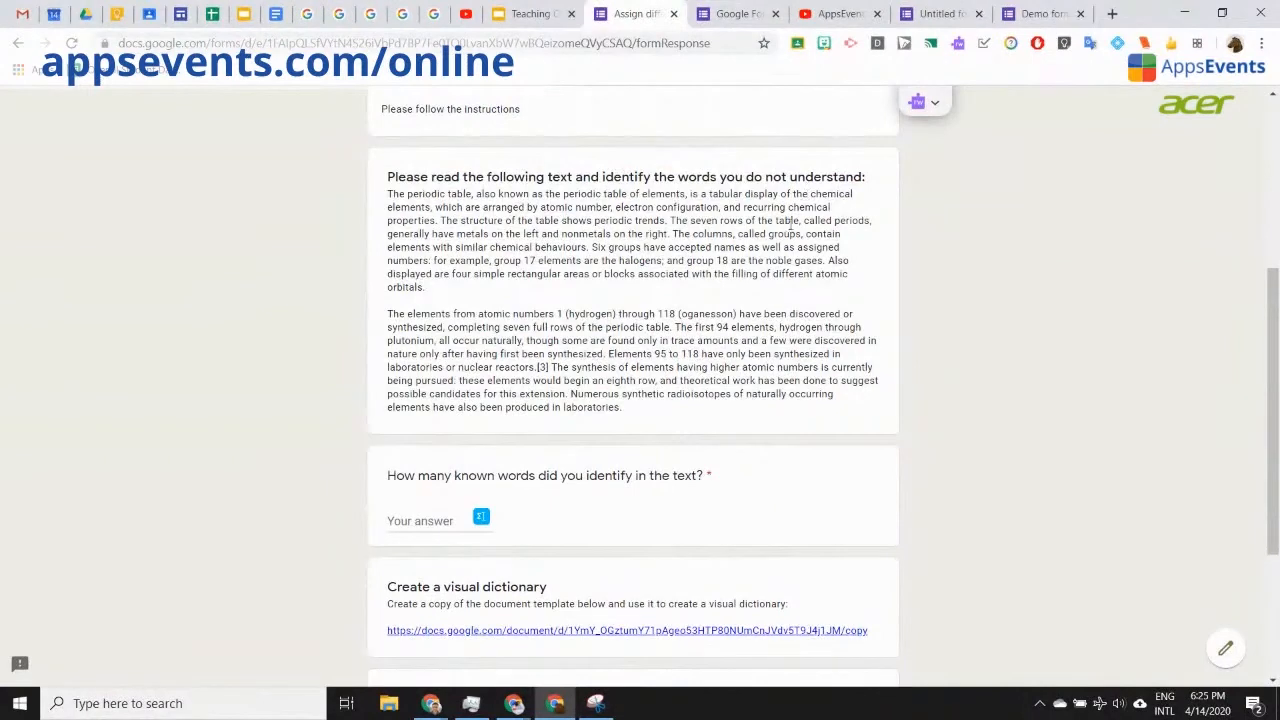
Step: Answer 5 known words identified, then open the visual dictionary template link
{"action": "scroll", "coordinate": [728, 283], "scroll_direction": "down", "scroll_amount": 1}
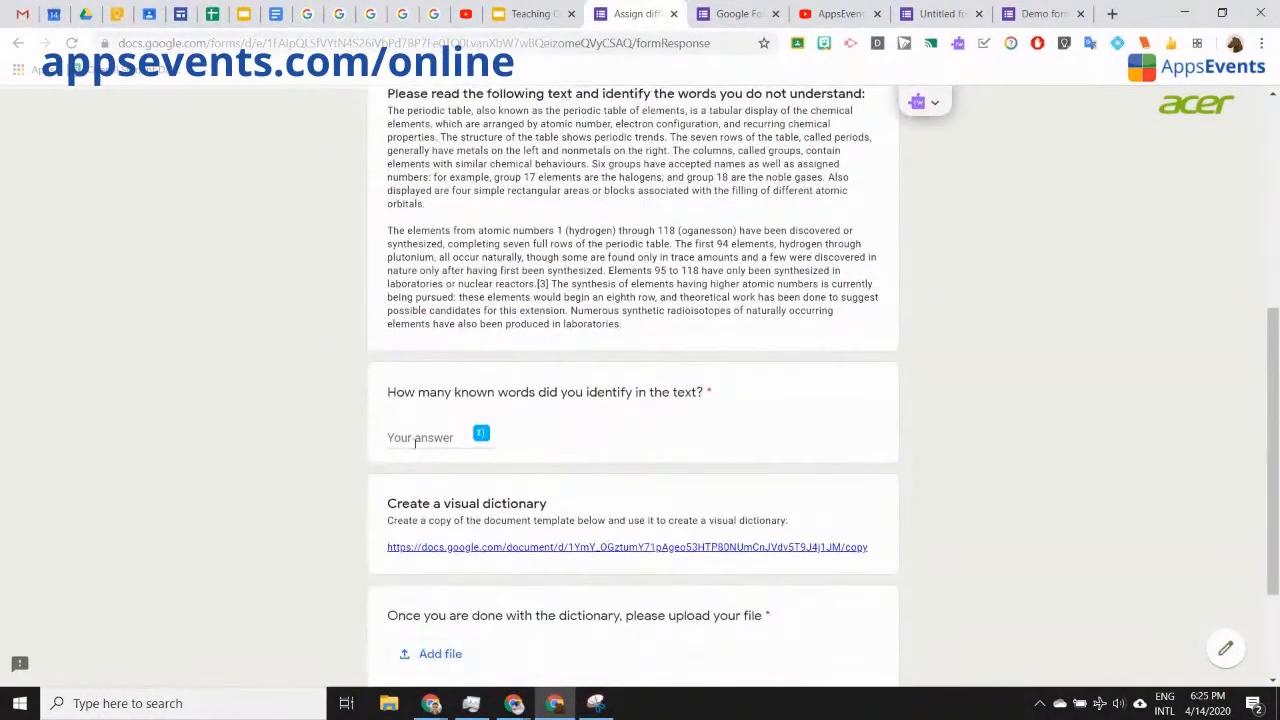
{"action": "left_click", "coordinate": [415, 443]}
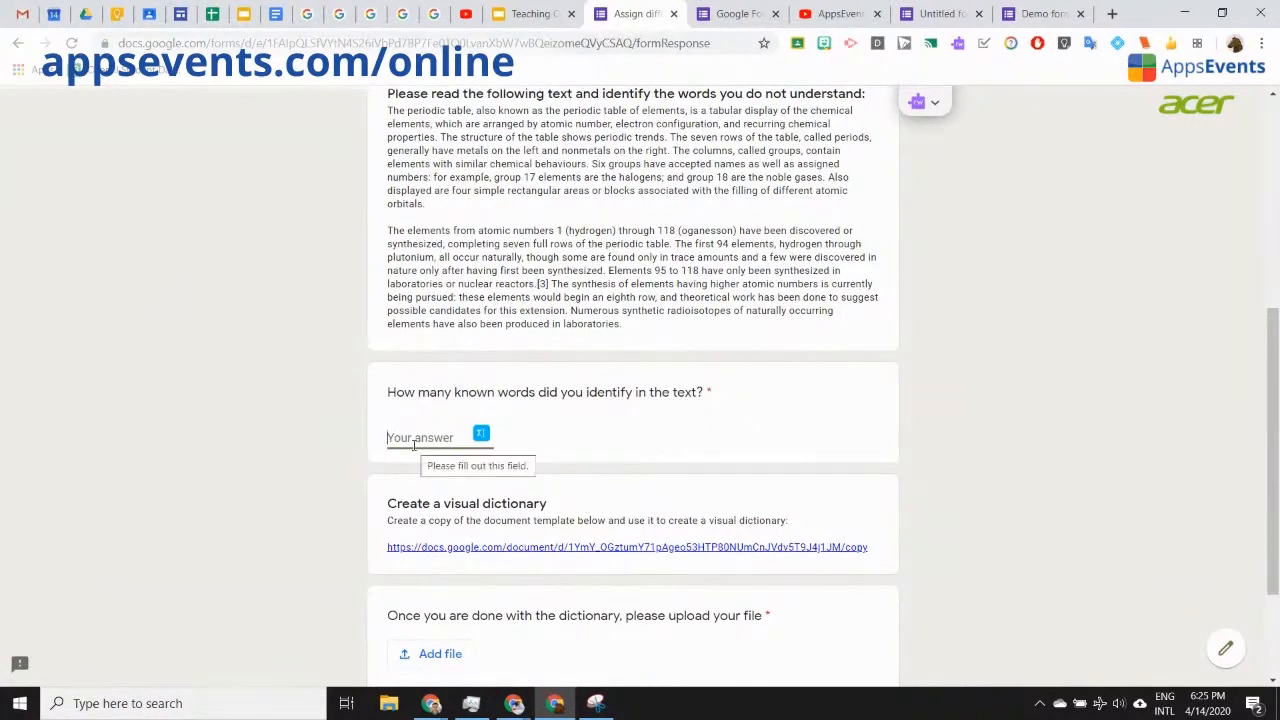
{"action": "type", "text": "5"}
{"action": "scroll", "coordinate": [297, 500], "scroll_direction": "down", "scroll_amount": 2}
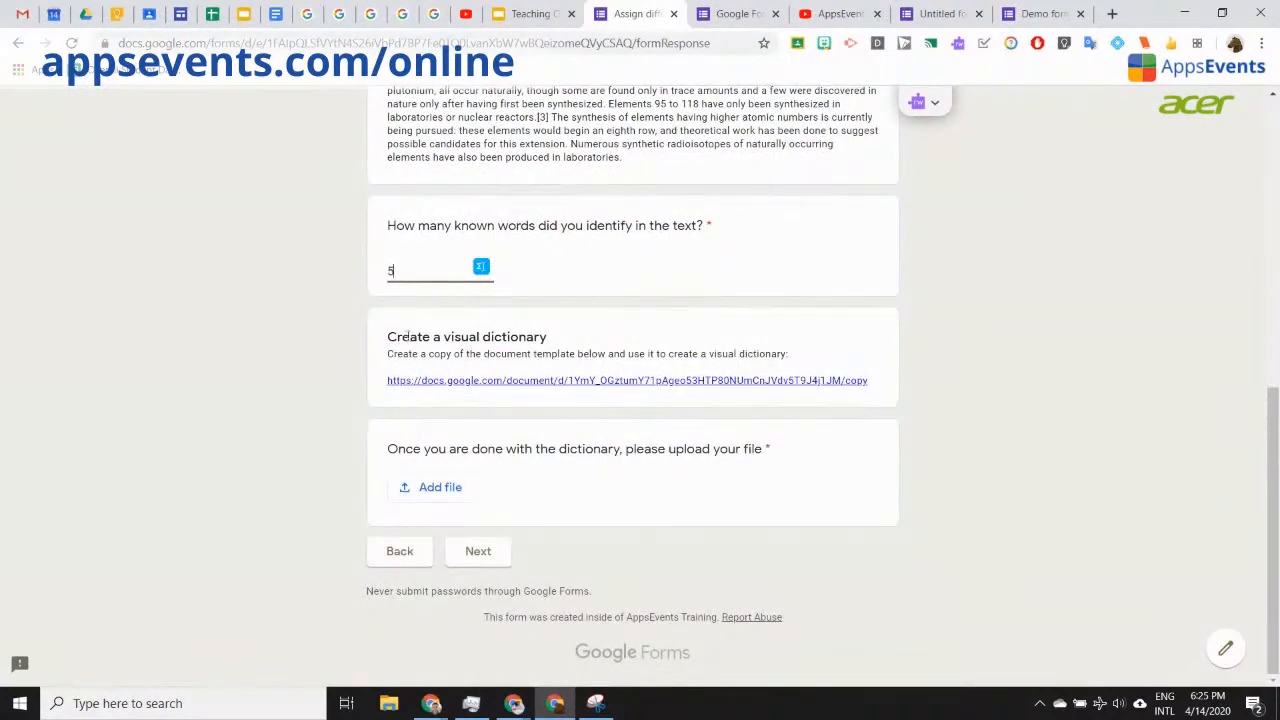
{"action": "left_click", "coordinate": [591, 384]}
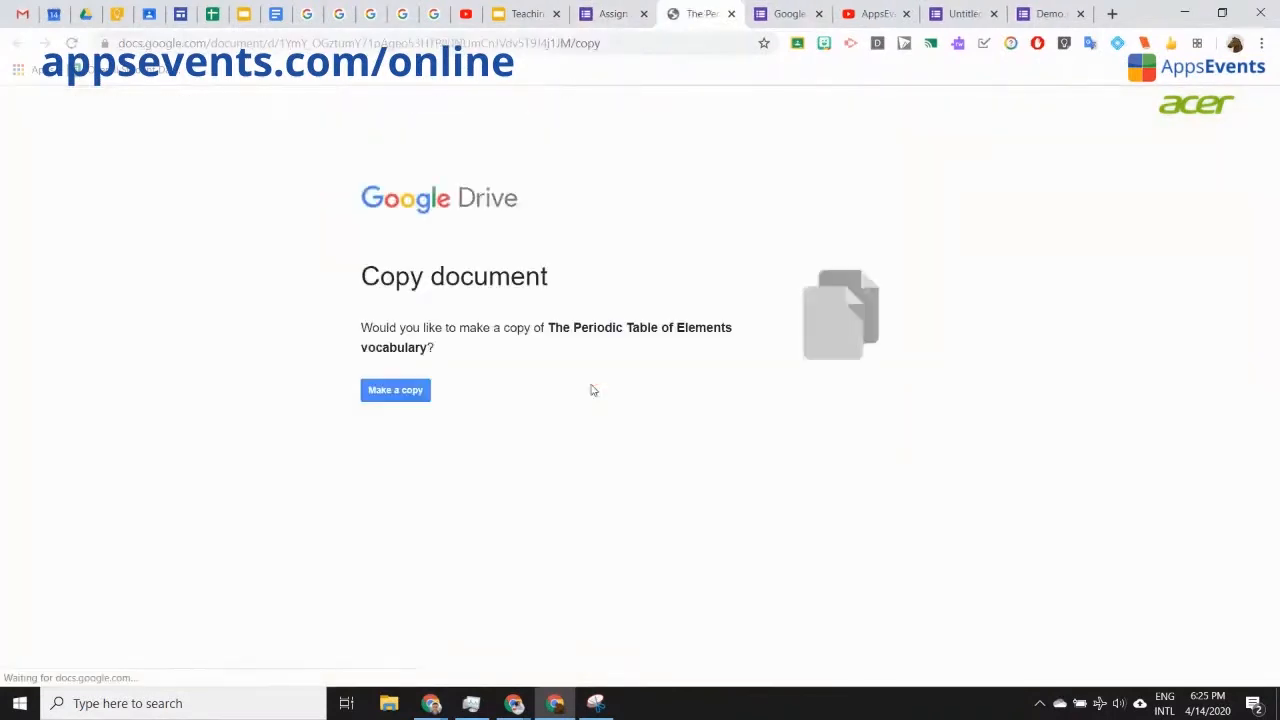
Step: Copy the Periodic Table of Elements vocabulary template and click through its Word, Meaning and Image cells
{"action": "left_click", "coordinate": [395, 393]}
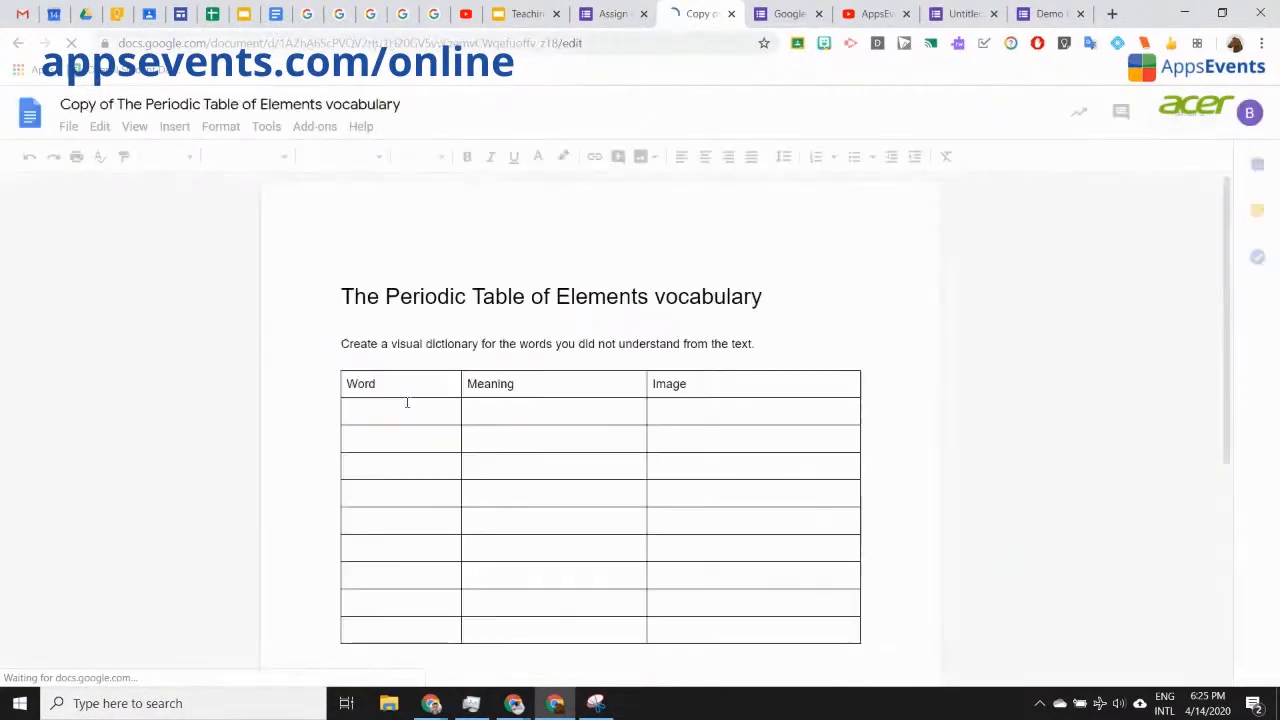
{"action": "left_click", "coordinate": [420, 406]}
{"action": "left_click", "coordinate": [567, 416]}
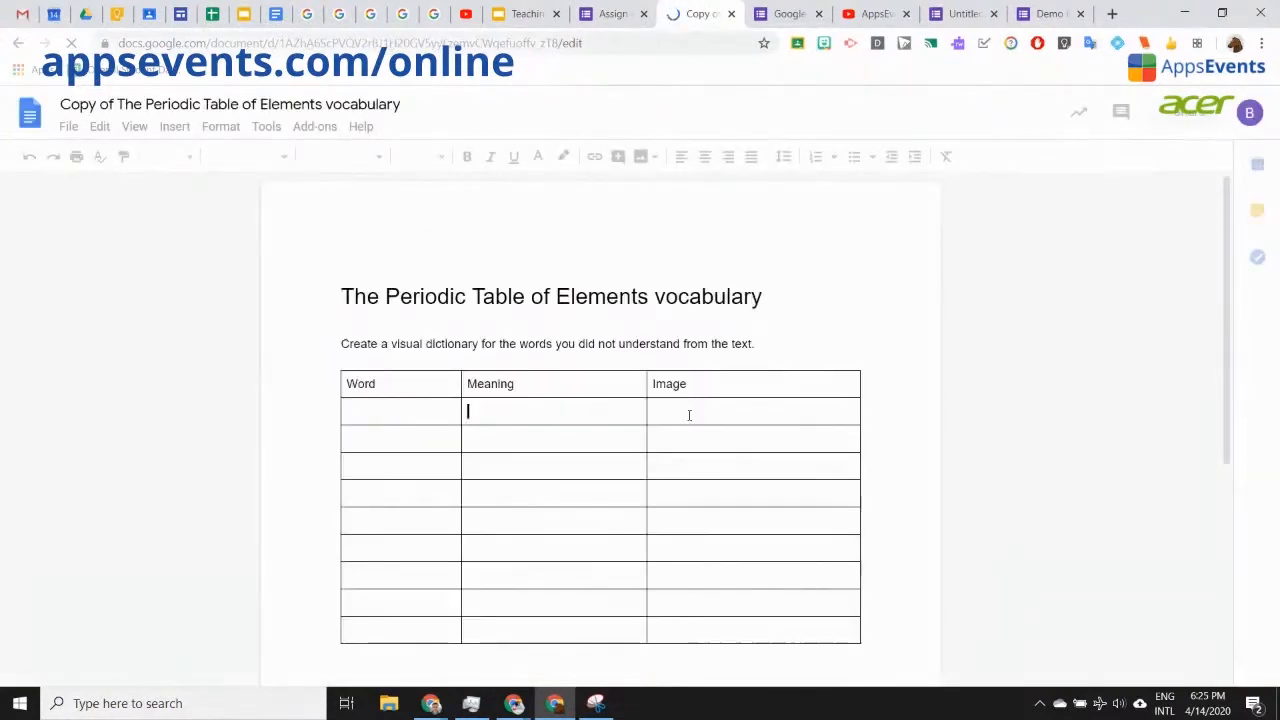
{"action": "left_click", "coordinate": [689, 415]}
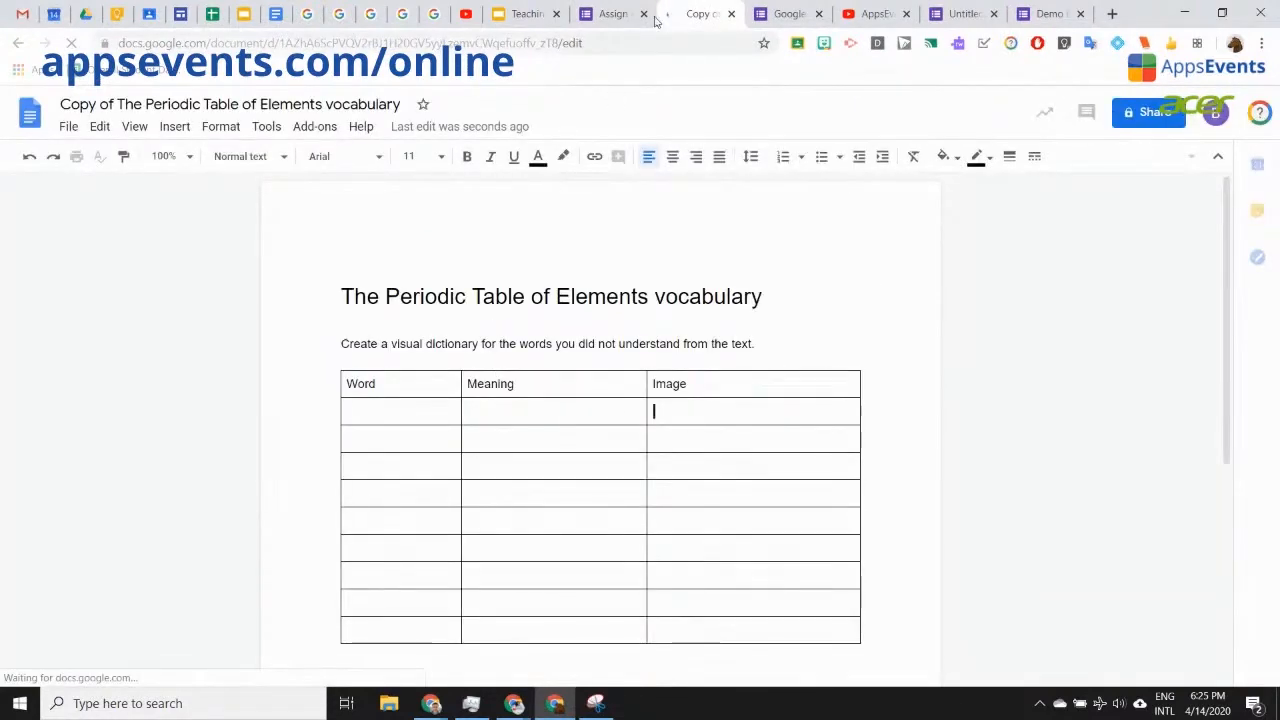
Step: Attach the copied vocabulary document from My Drive to the form's file upload question
{"action": "left_click", "coordinate": [605, 14]}
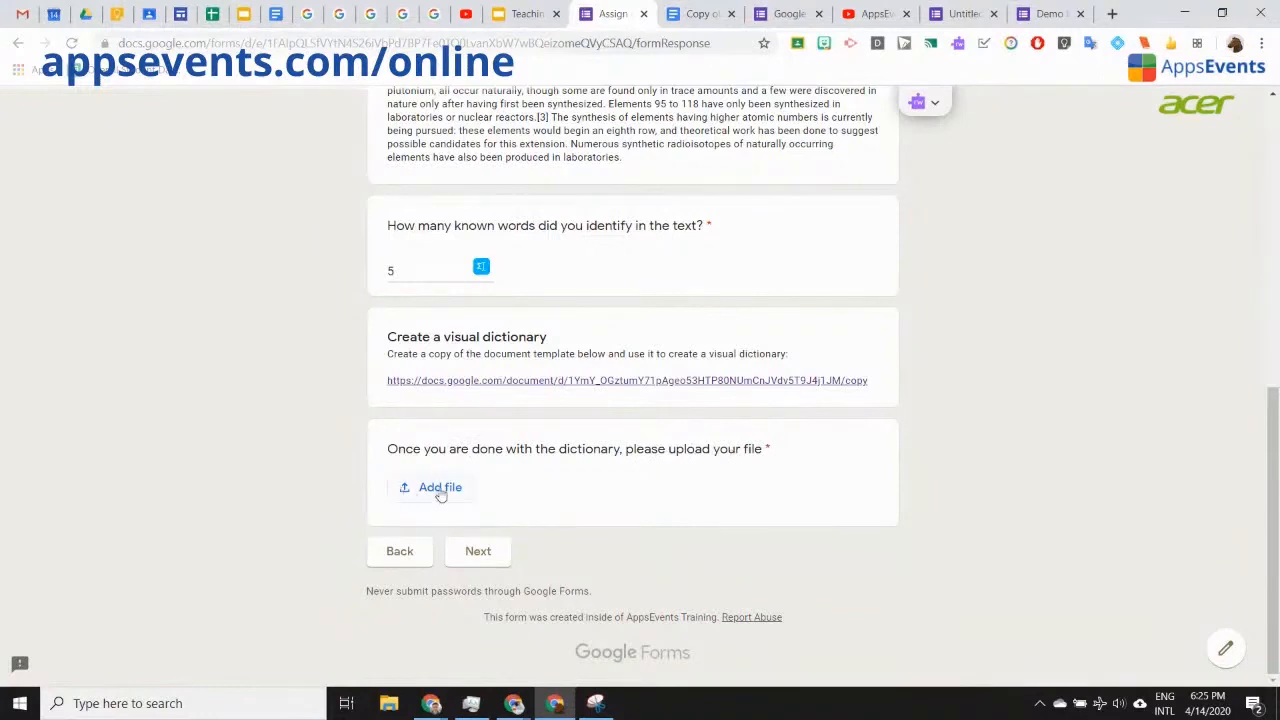
{"action": "left_click", "coordinate": [440, 488]}
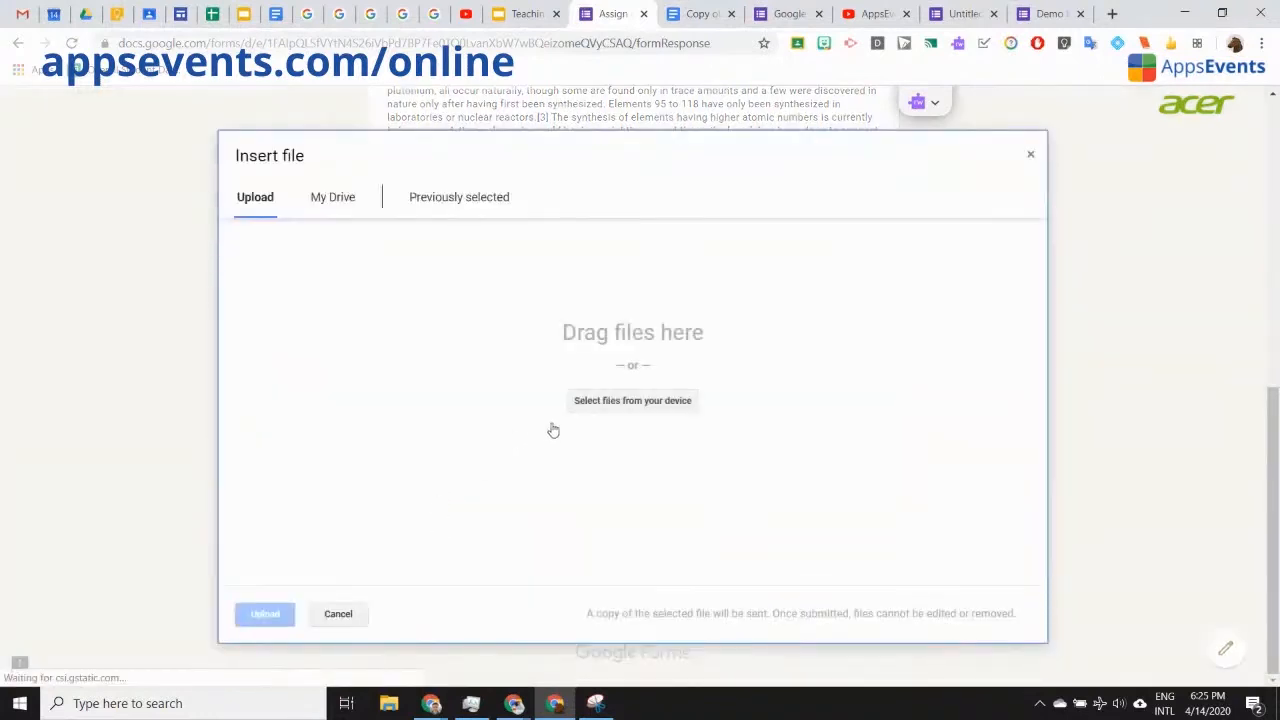
{"action": "left_click", "coordinate": [336, 199]}
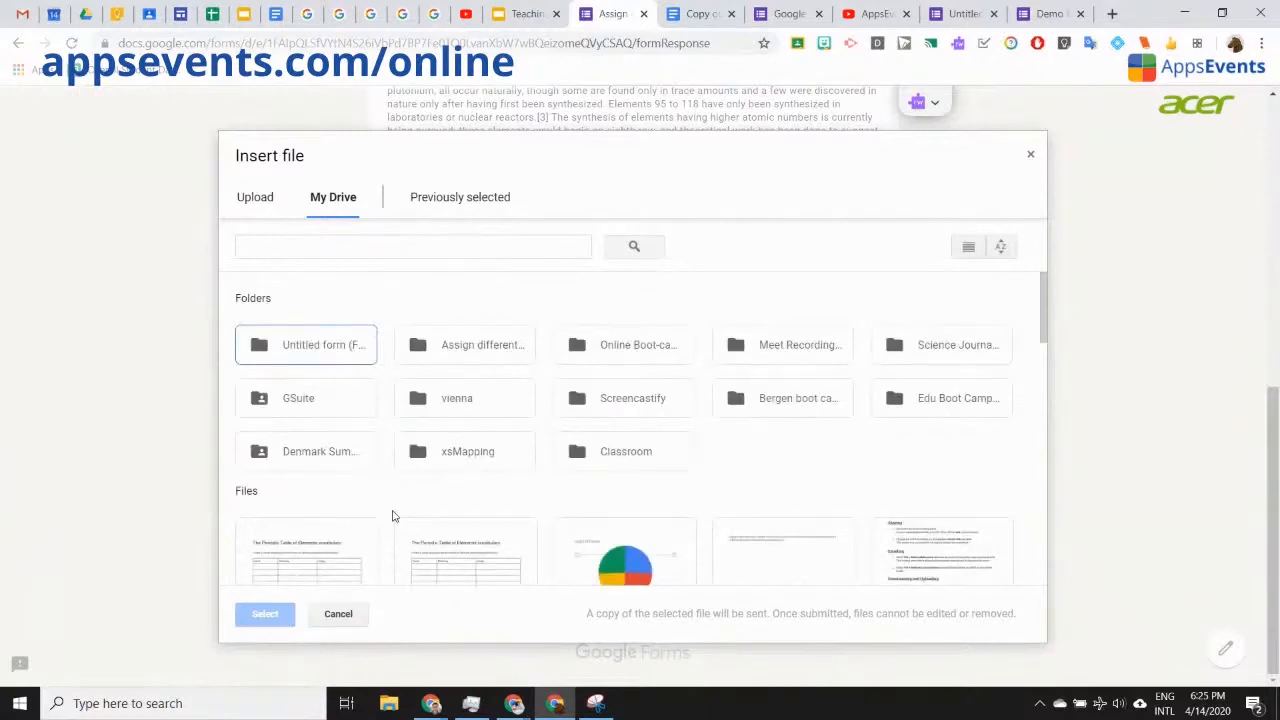
{"action": "scroll", "coordinate": [506, 409], "scroll_direction": "down", "scroll_amount": 1}
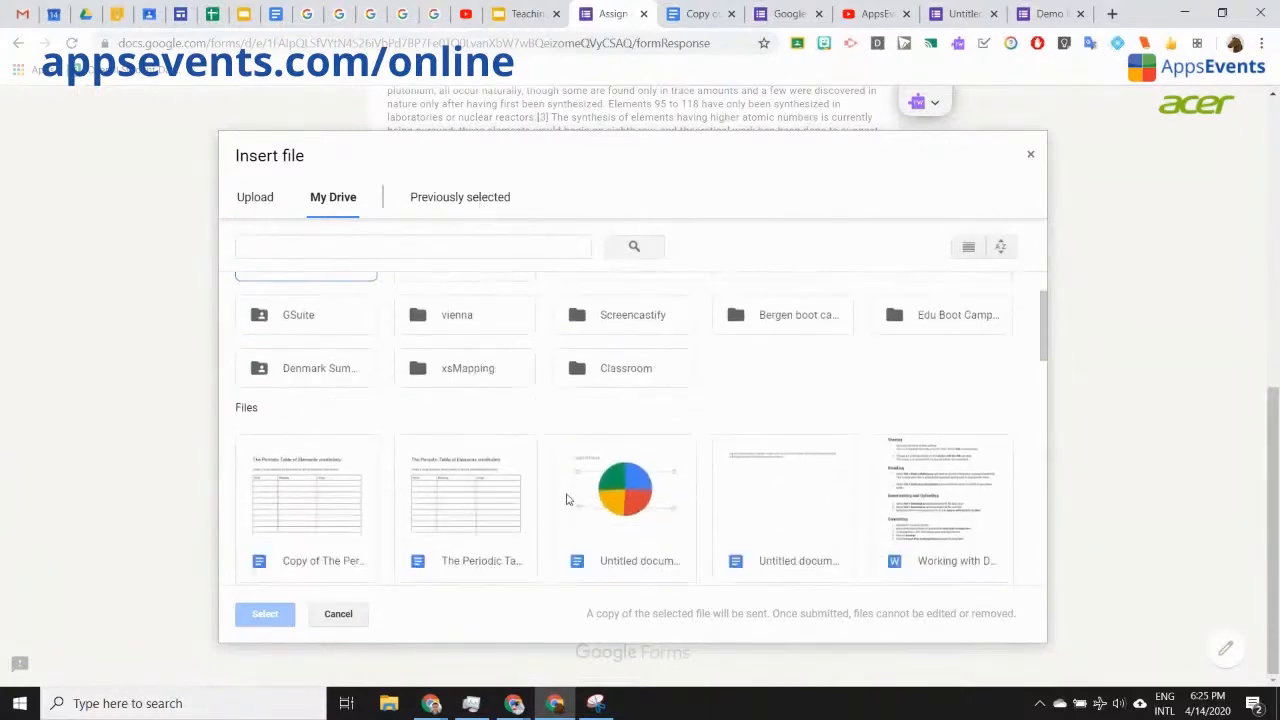
{"action": "left_click", "coordinate": [352, 538]}
{"action": "left_click", "coordinate": [265, 613]}
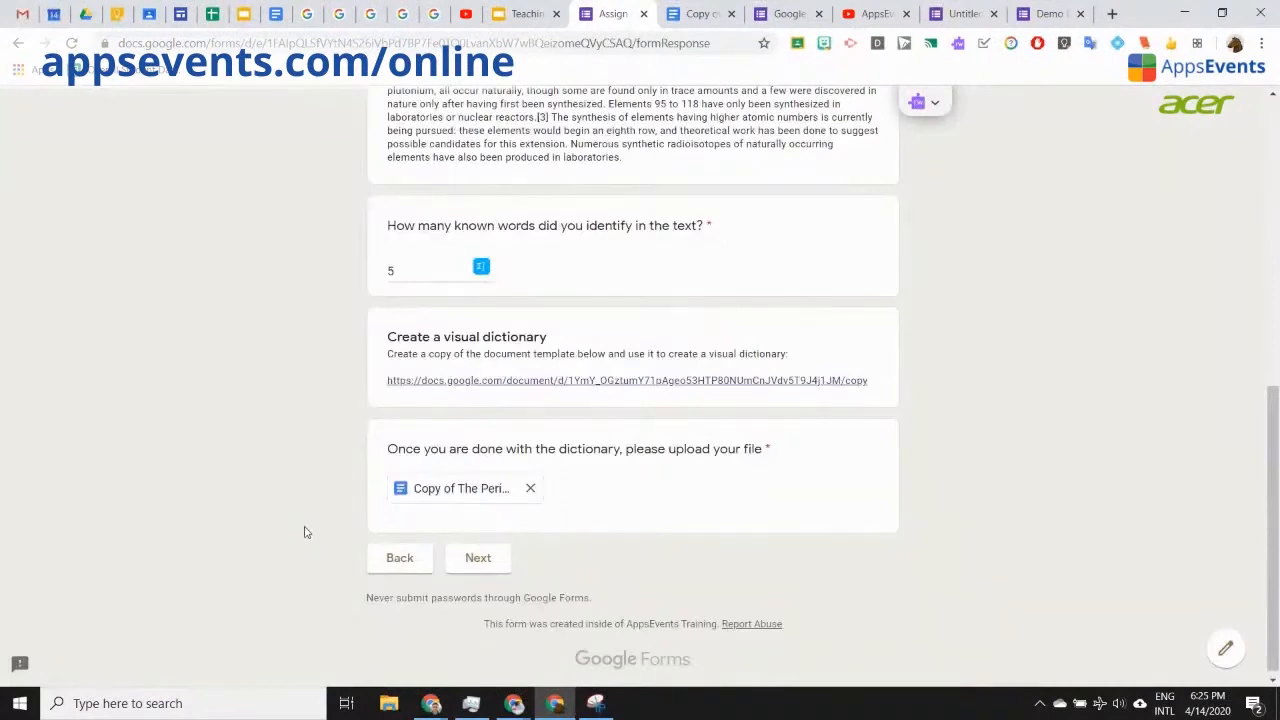
Step: Open the Create your own story form from the presentation's Creating personalised stories link
{"action": "left_click", "coordinate": [403, 569]}
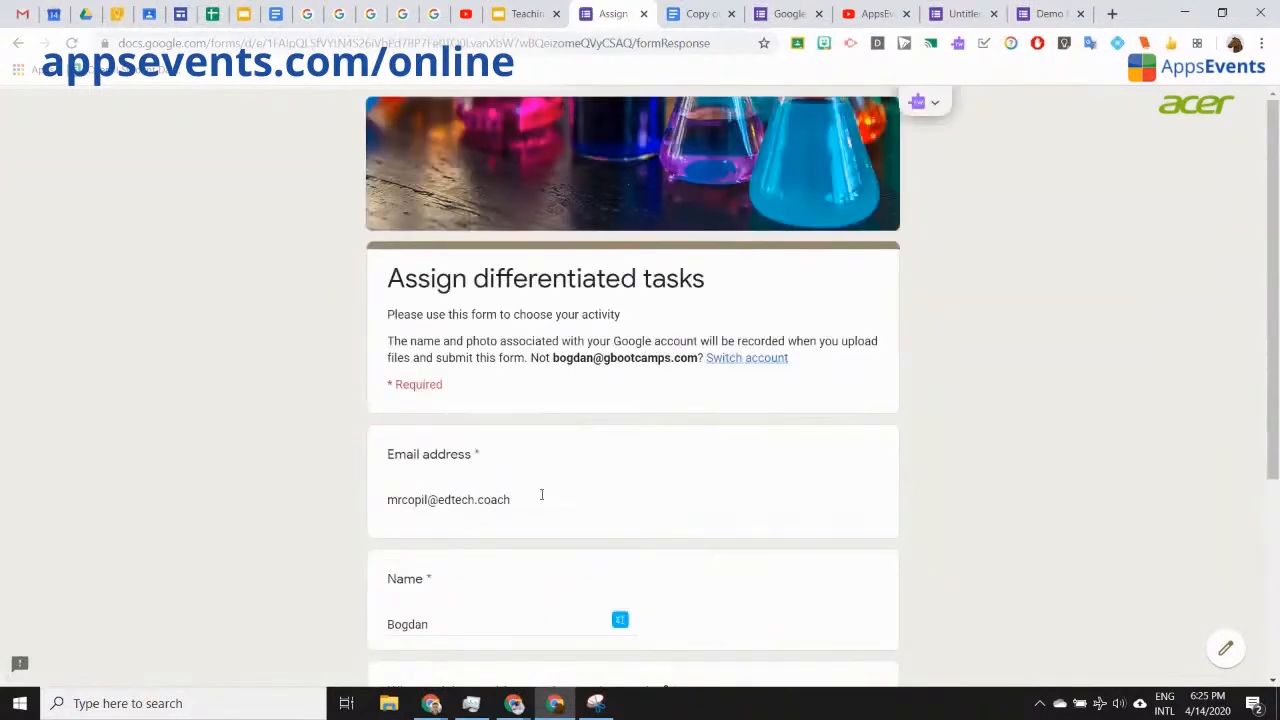
{"action": "scroll", "coordinate": [500, 477], "scroll_direction": "down", "scroll_amount": 3}
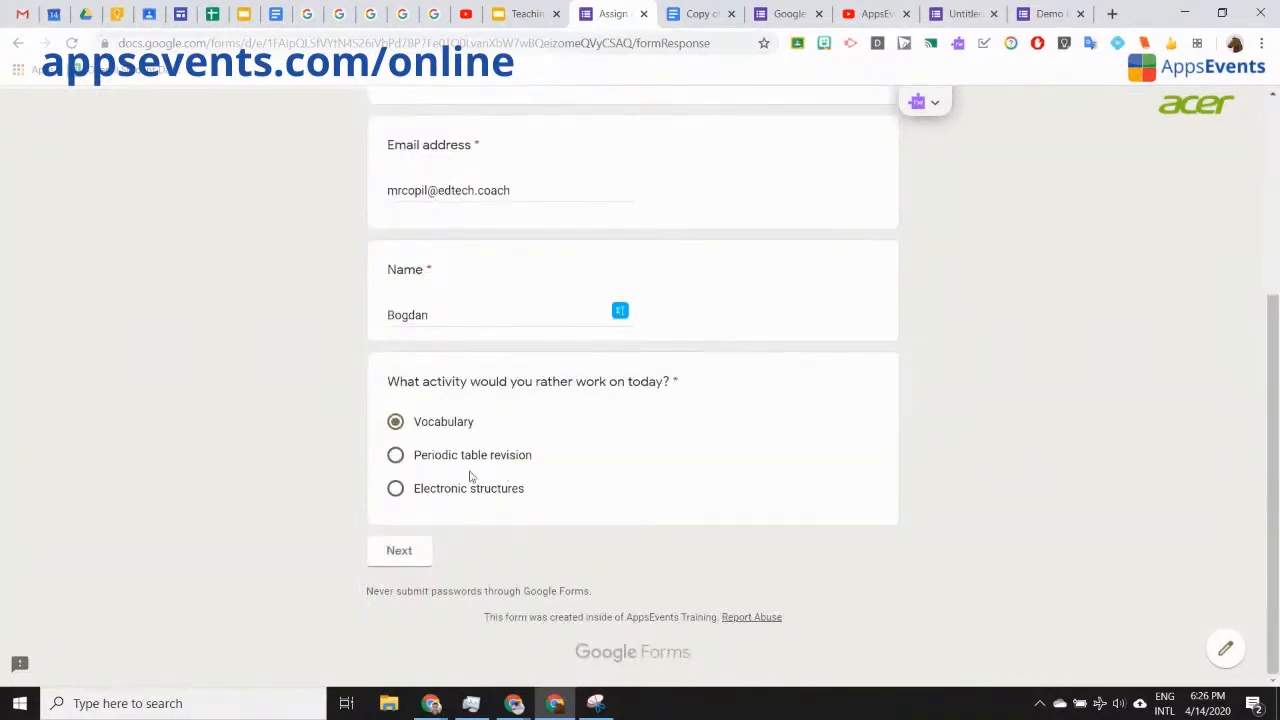
{"action": "left_click", "coordinate": [527, 13]}
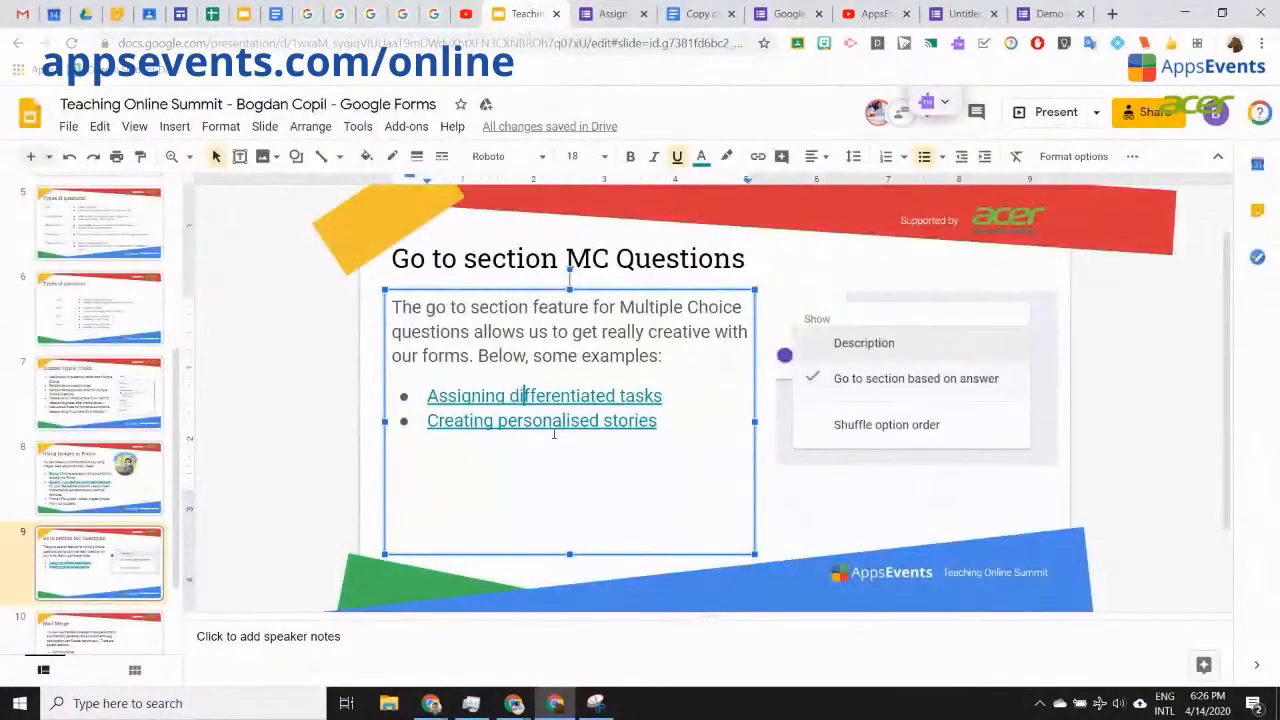
{"action": "left_click", "coordinate": [557, 420]}
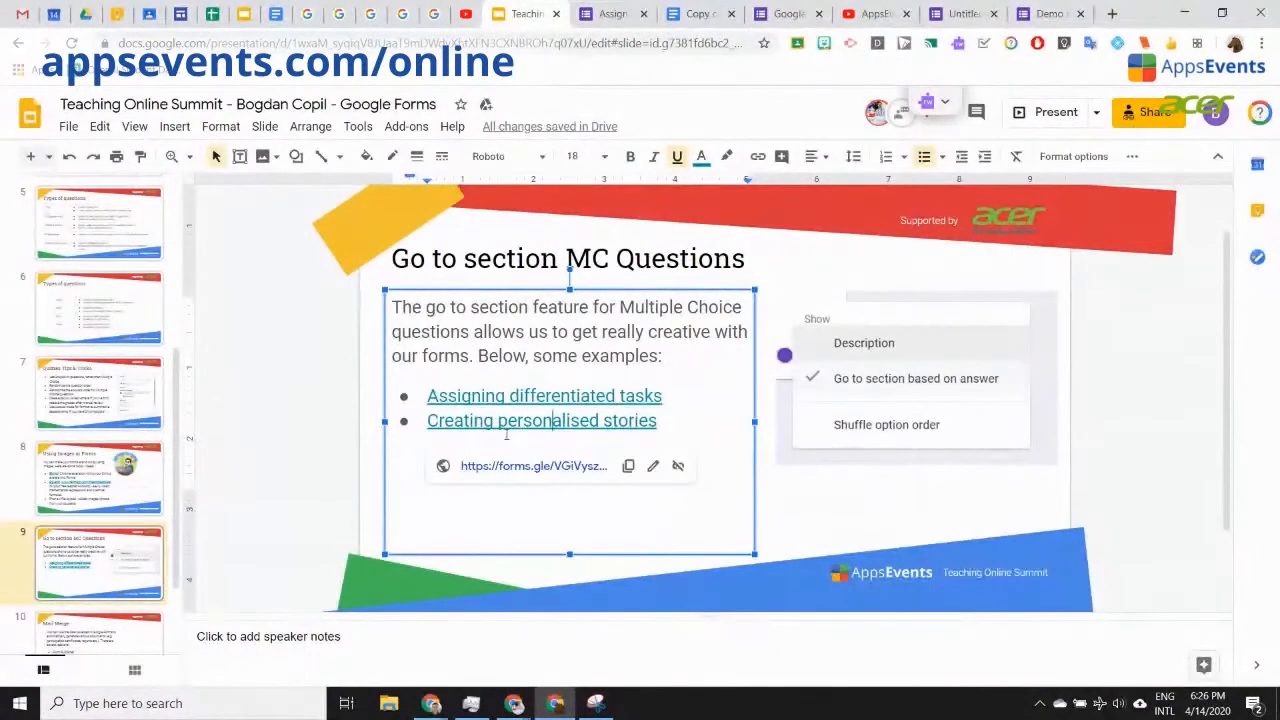
{"action": "left_click", "coordinate": [497, 466]}
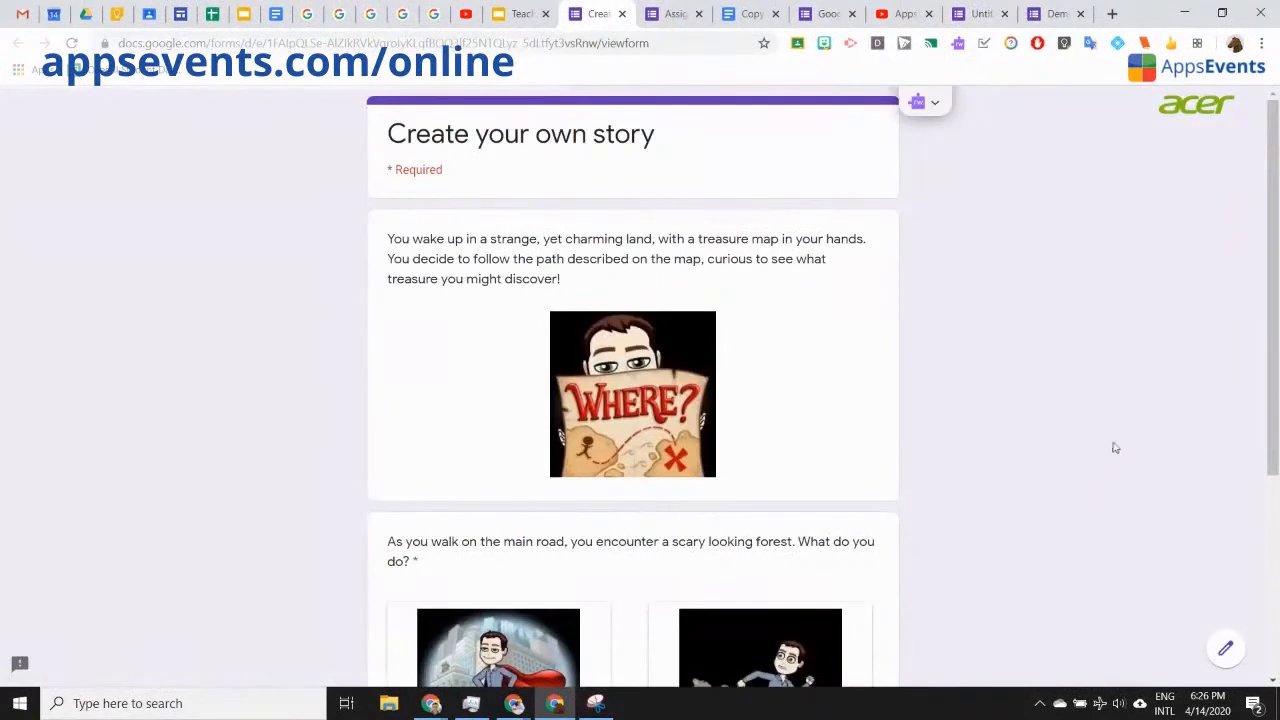
Step: In the story preview, choose to bravely venture through the forest and continue
{"action": "scroll", "coordinate": [1112, 445], "scroll_direction": "down", "scroll_amount": 2}
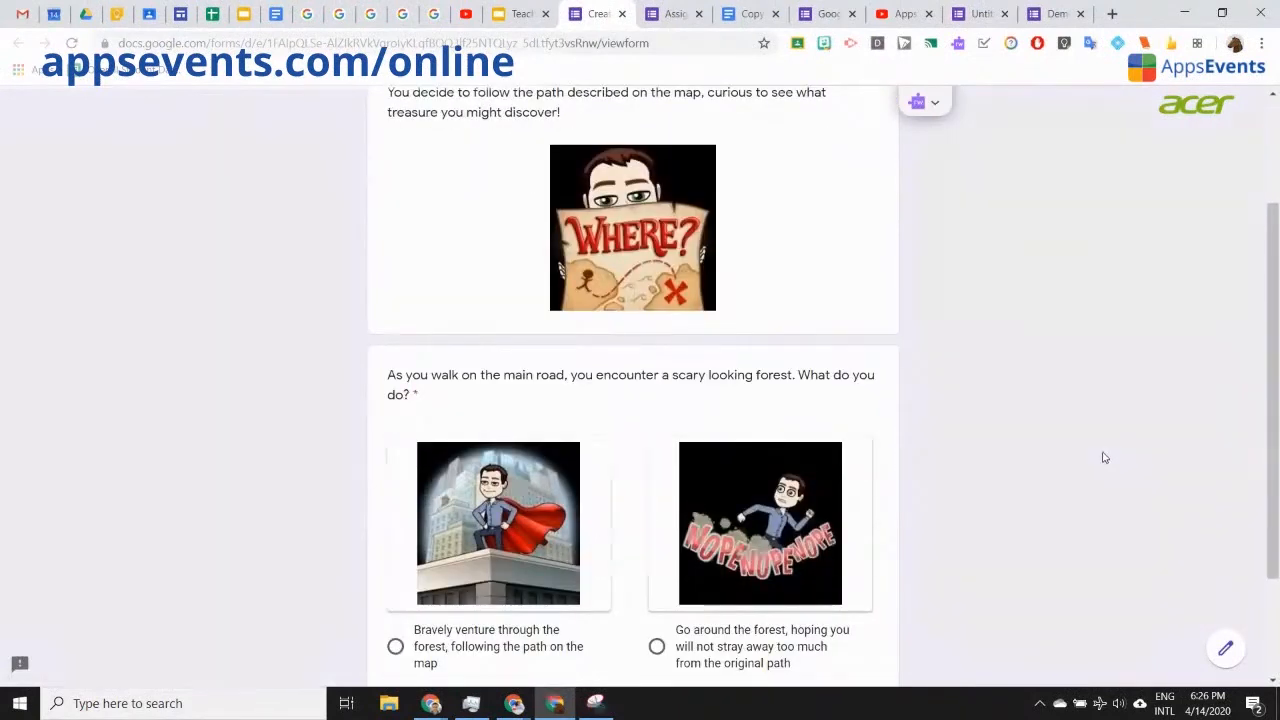
{"action": "scroll", "coordinate": [1104, 455], "scroll_direction": "up", "scroll_amount": 1}
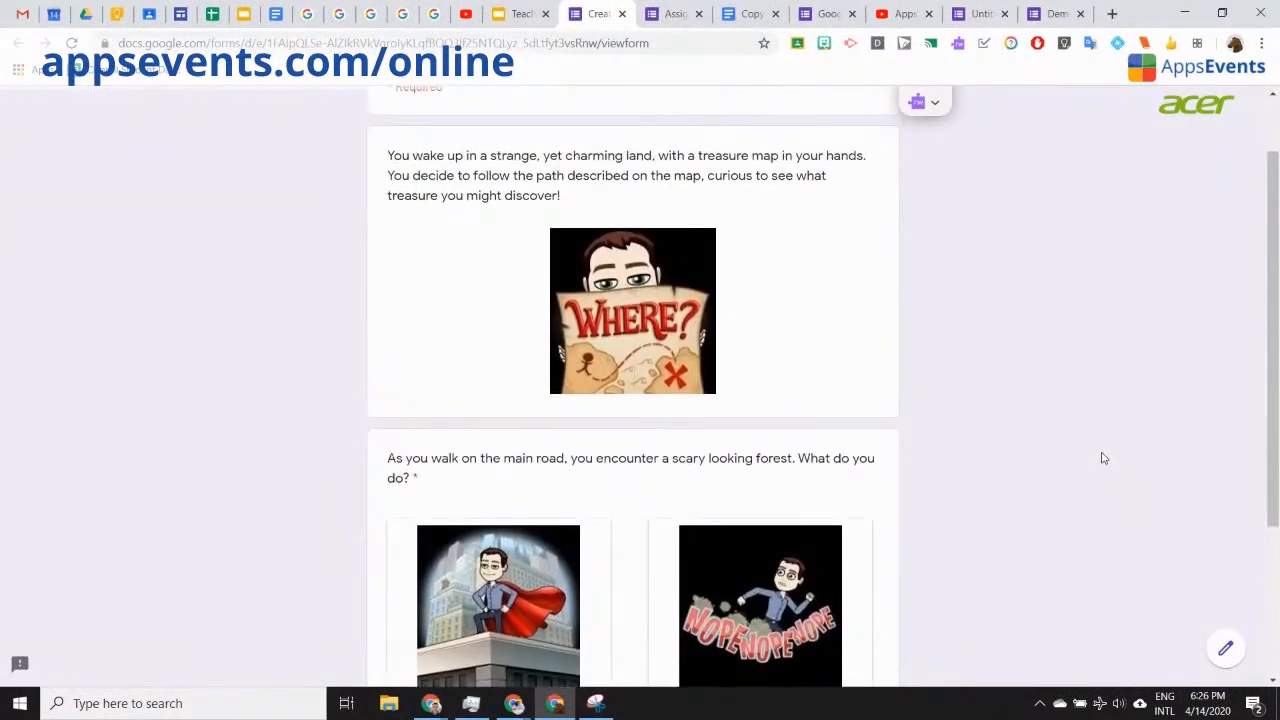
{"action": "scroll", "coordinate": [1096, 460], "scroll_direction": "down", "scroll_amount": 1}
{"action": "scroll", "coordinate": [1096, 462], "scroll_direction": "up", "scroll_amount": 1}
{"action": "scroll", "coordinate": [720, 358], "scroll_direction": "down", "scroll_amount": 1}
{"action": "scroll", "coordinate": [713, 366], "scroll_direction": "down", "scroll_amount": 1}
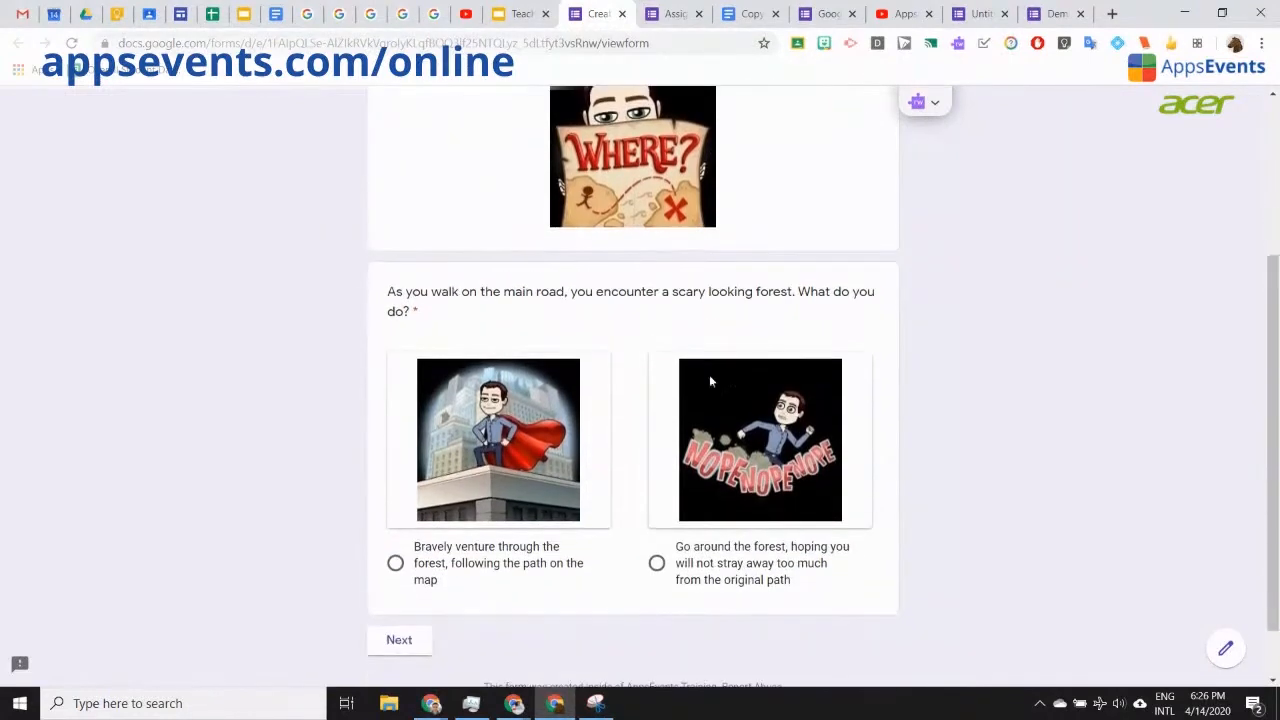
{"action": "left_click", "coordinate": [396, 565]}
{"action": "left_click", "coordinate": [398, 643]}
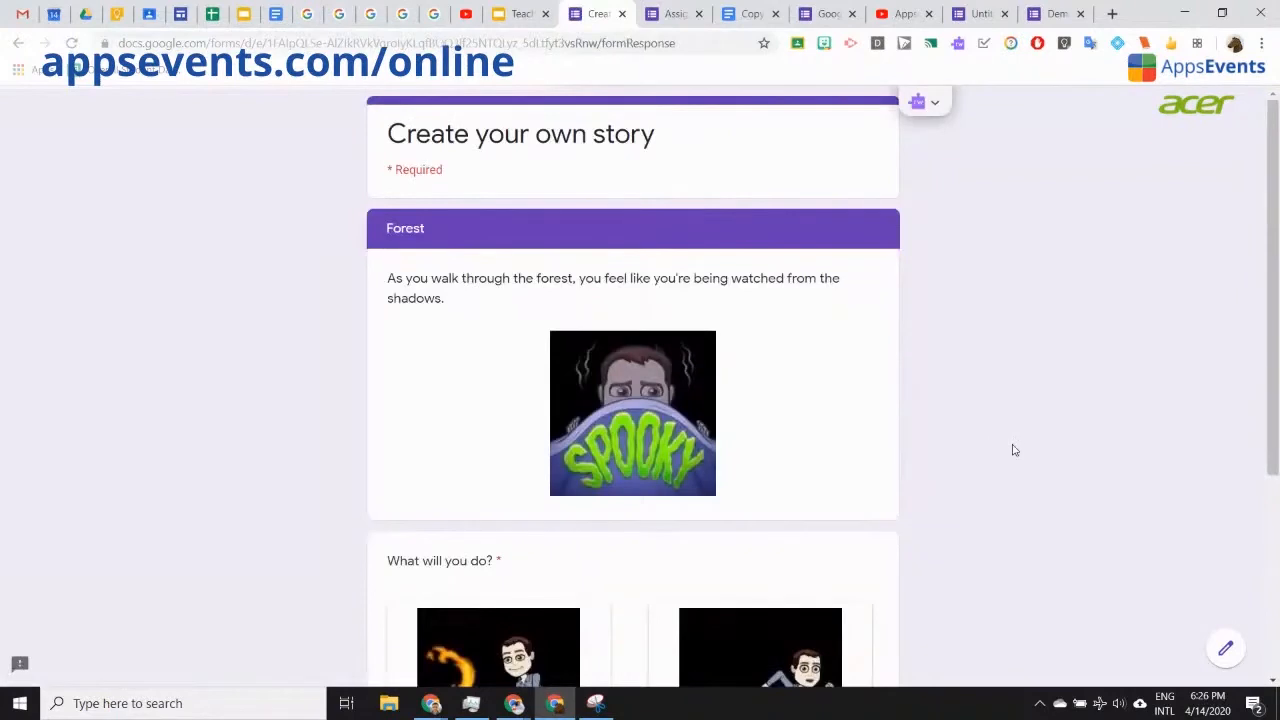
Step: Answer 'Stop and make a fire', then leave the preview for the form editor
{"action": "scroll", "coordinate": [1010, 452], "scroll_direction": "down", "scroll_amount": 1}
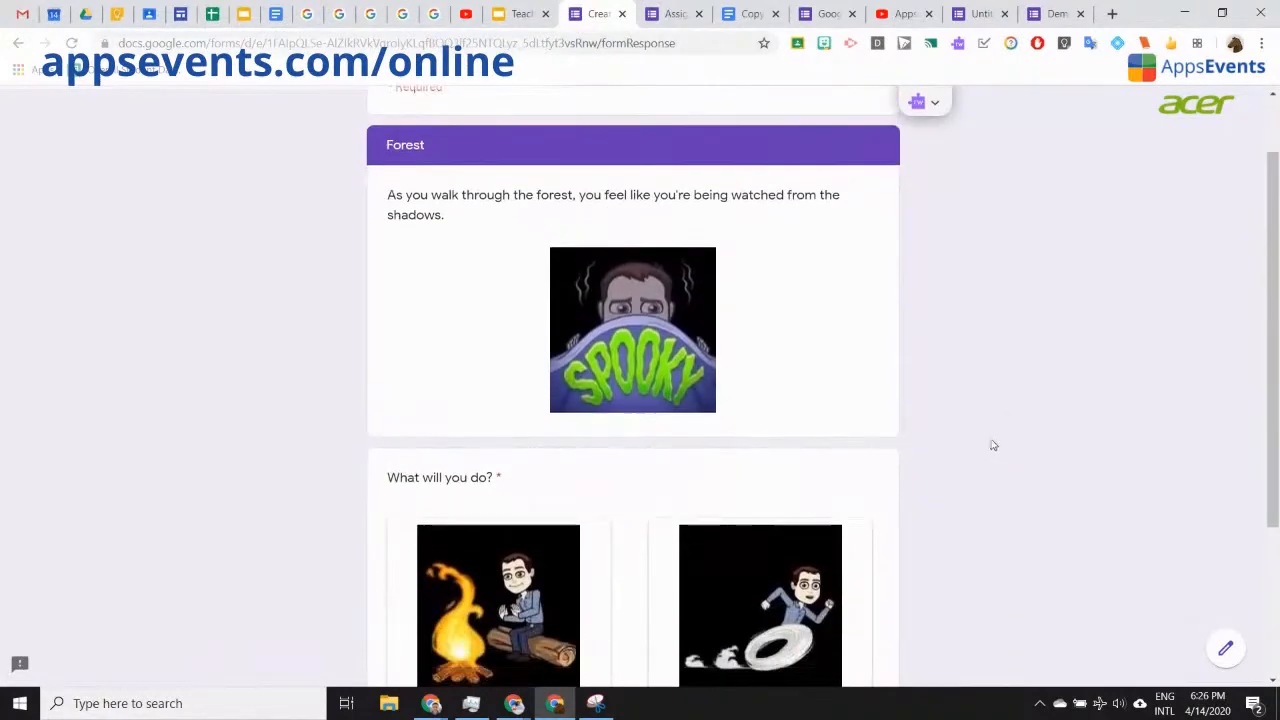
{"action": "scroll", "coordinate": [973, 467], "scroll_direction": "down", "scroll_amount": 3}
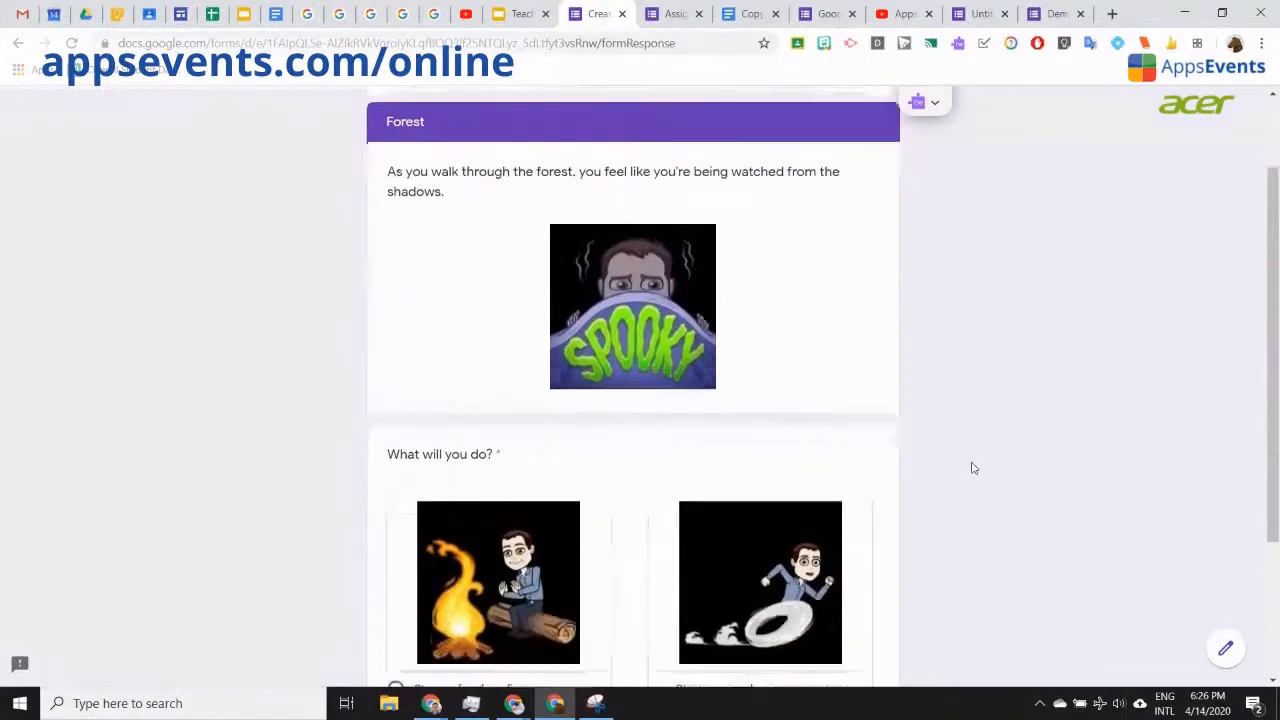
{"action": "scroll", "coordinate": [973, 467], "scroll_direction": "up", "scroll_amount": 2}
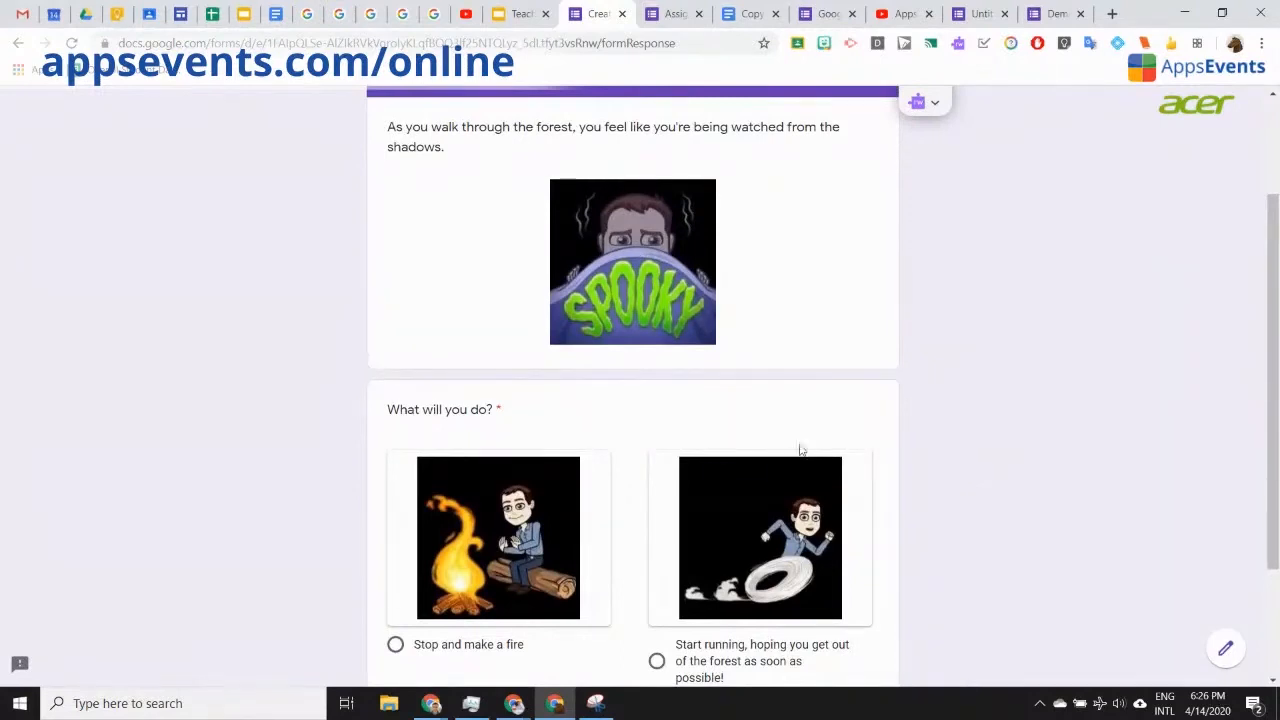
{"action": "scroll", "coordinate": [966, 440], "scroll_direction": "down", "scroll_amount": 1}
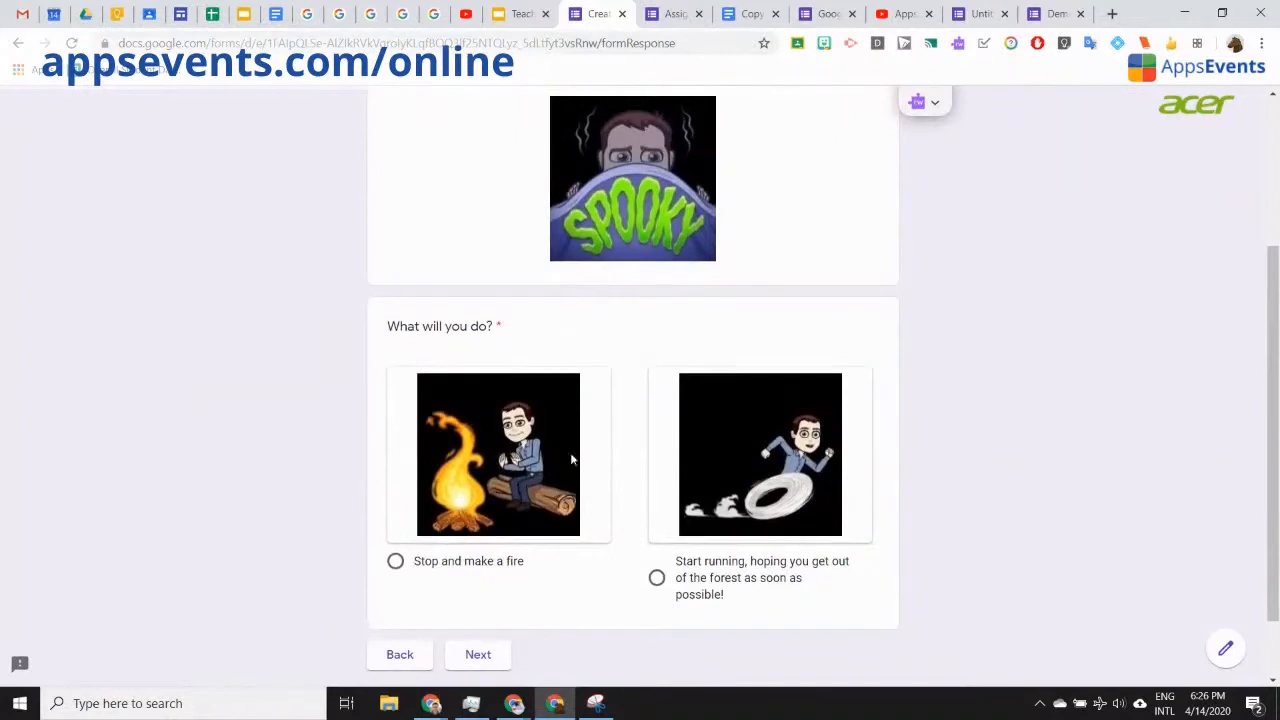
{"action": "left_click", "coordinate": [395, 563]}
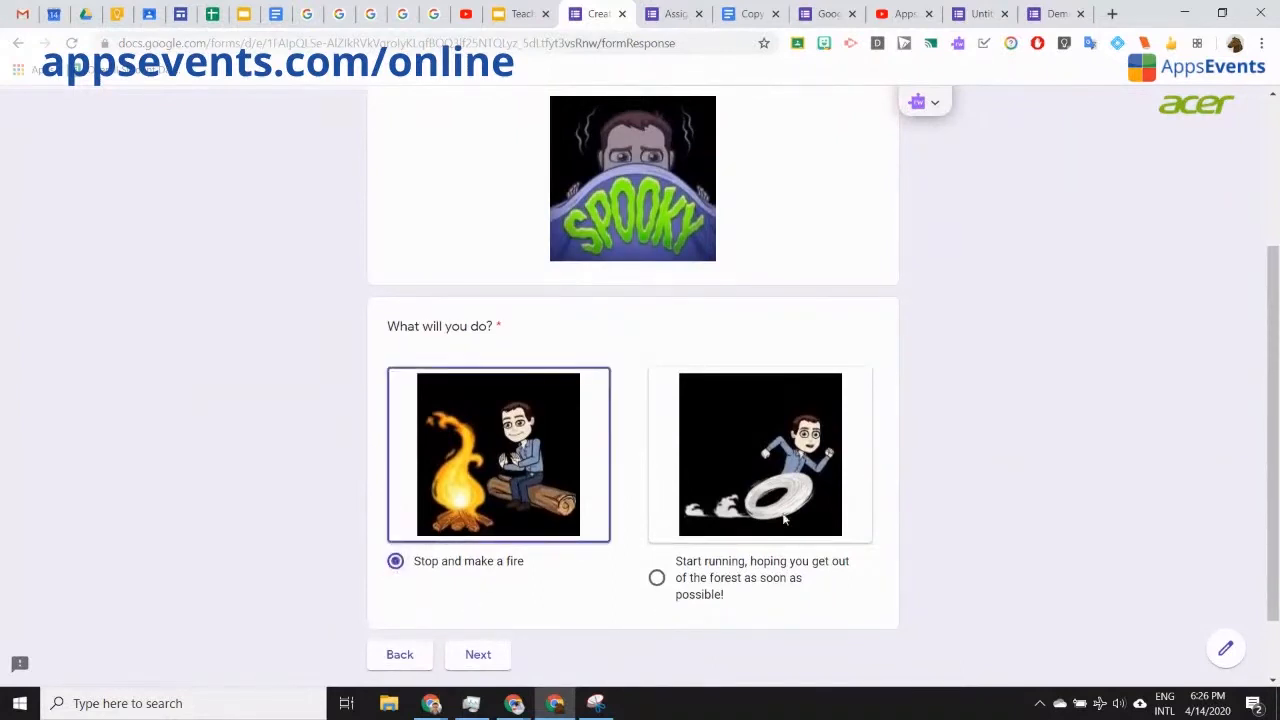
{"action": "left_click", "coordinate": [1225, 648]}
{"action": "left_click", "coordinate": [722, 137]}
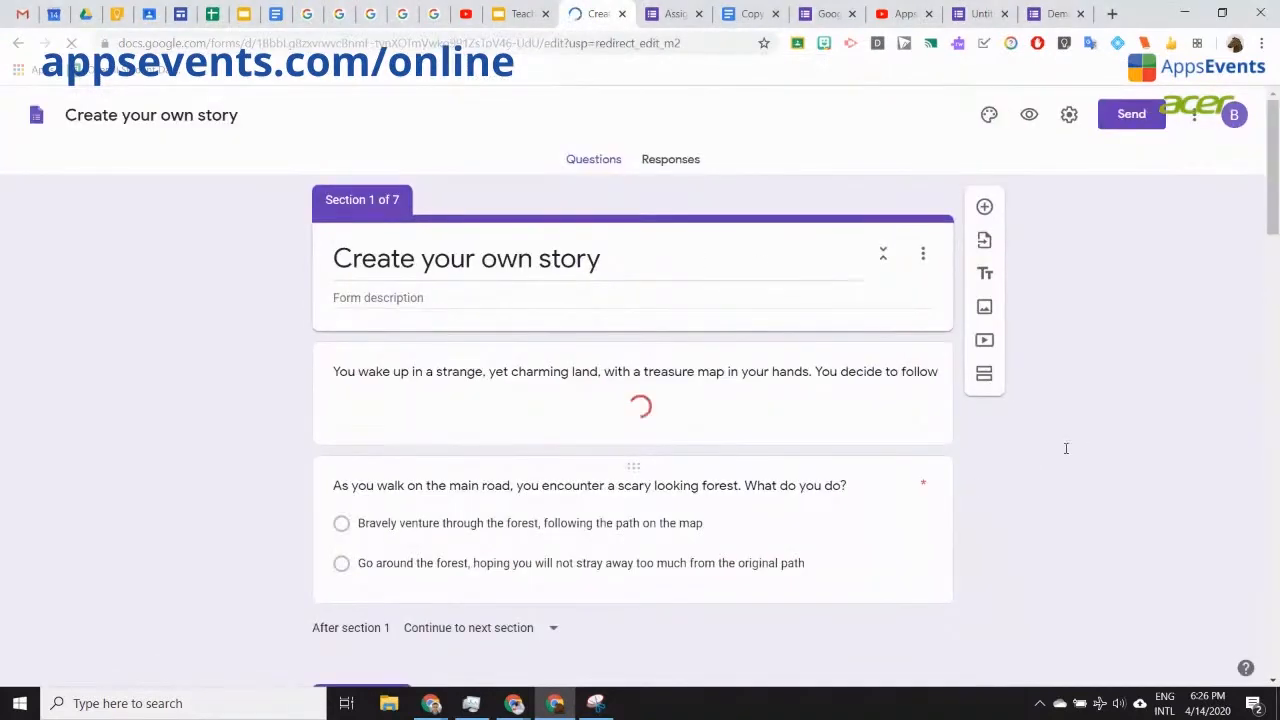
Step: Title the Fire section's question 'What materials do you need to create', fixing the 'Wht' typo
{"action": "scroll", "coordinate": [1066, 452], "scroll_direction": "down", "scroll_amount": 8}
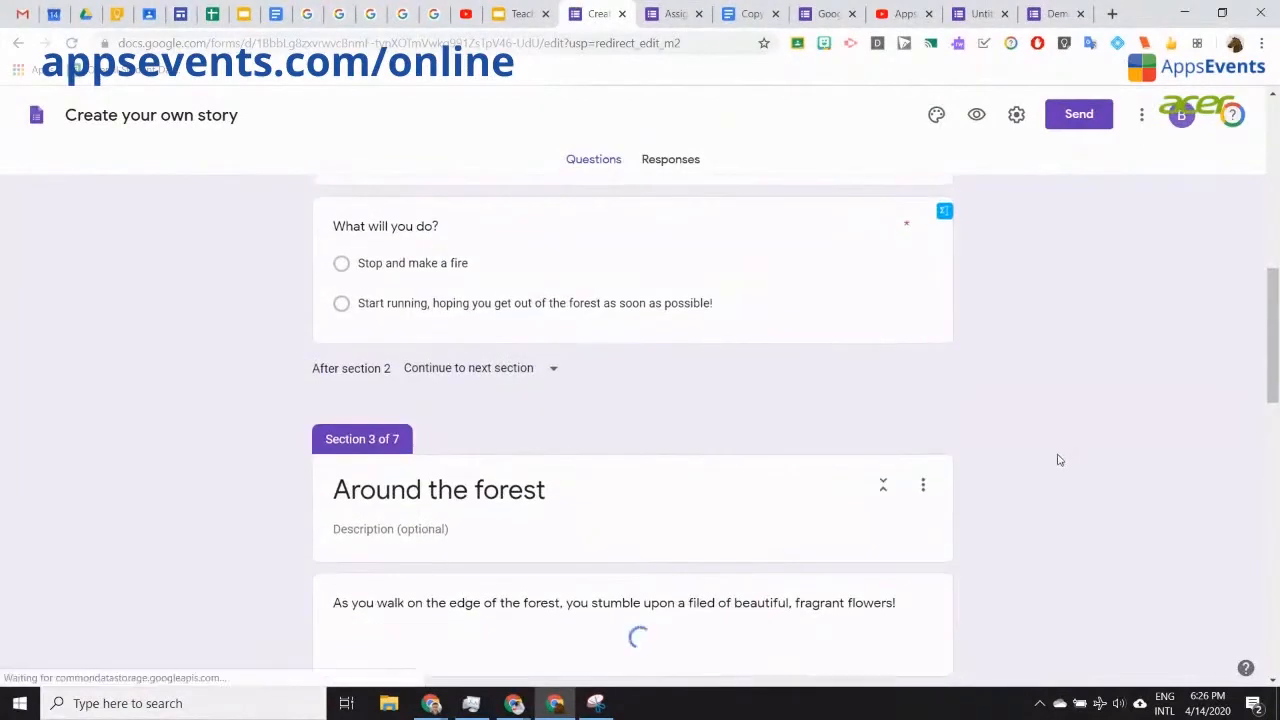
{"action": "scroll", "coordinate": [1058, 459], "scroll_direction": "down", "scroll_amount": 2}
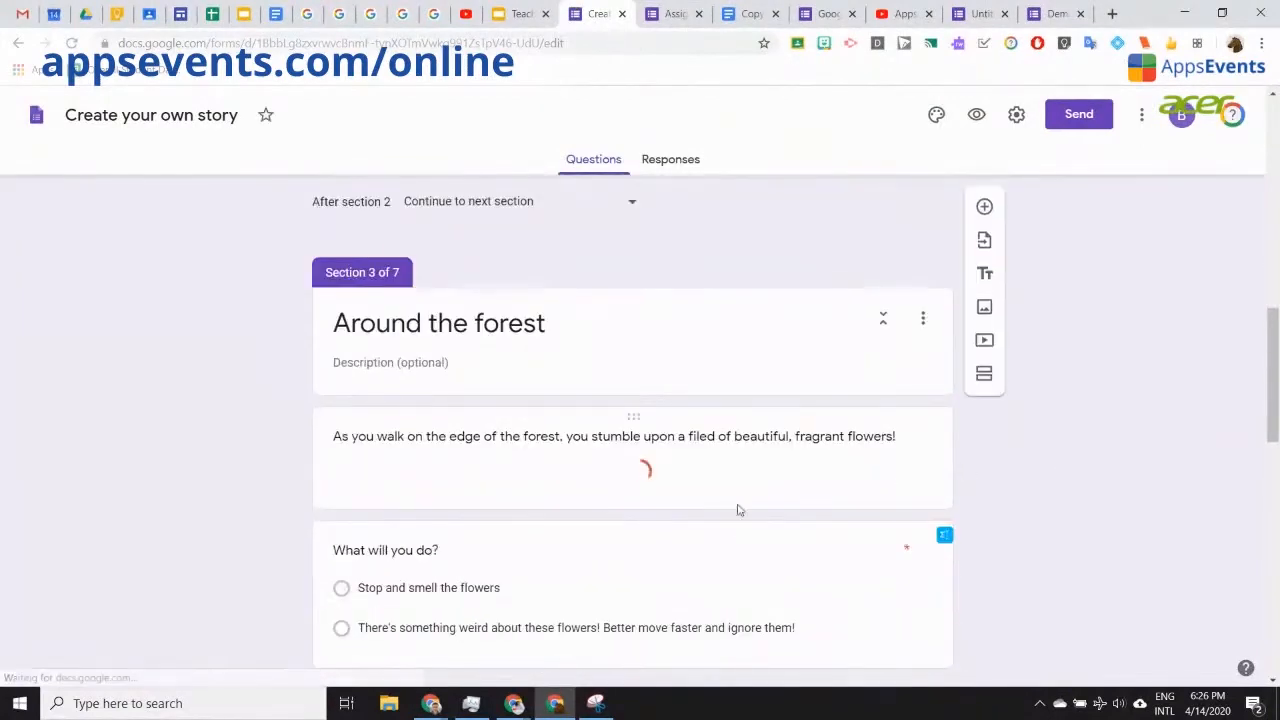
{"action": "scroll", "coordinate": [737, 506], "scroll_direction": "down", "scroll_amount": 7}
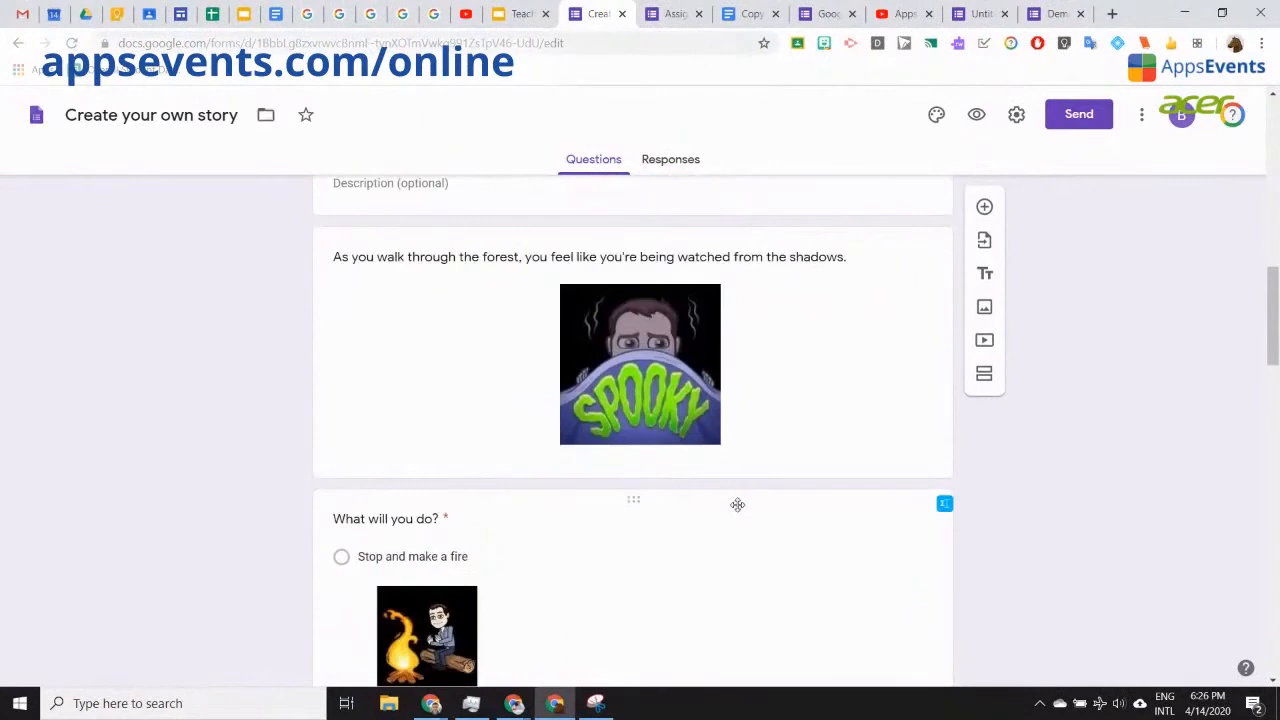
{"action": "scroll", "coordinate": [737, 506], "scroll_direction": "down", "scroll_amount": 5}
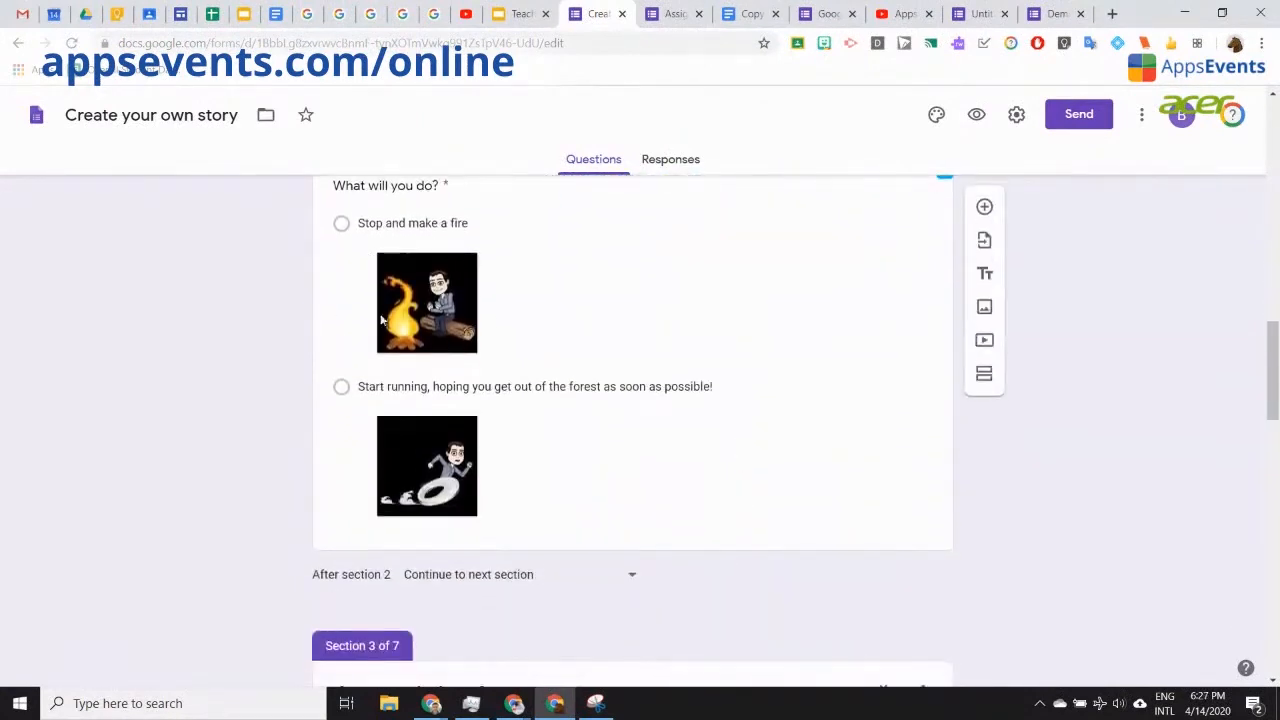
{"action": "scroll", "coordinate": [559, 390], "scroll_direction": "up", "scroll_amount": 1}
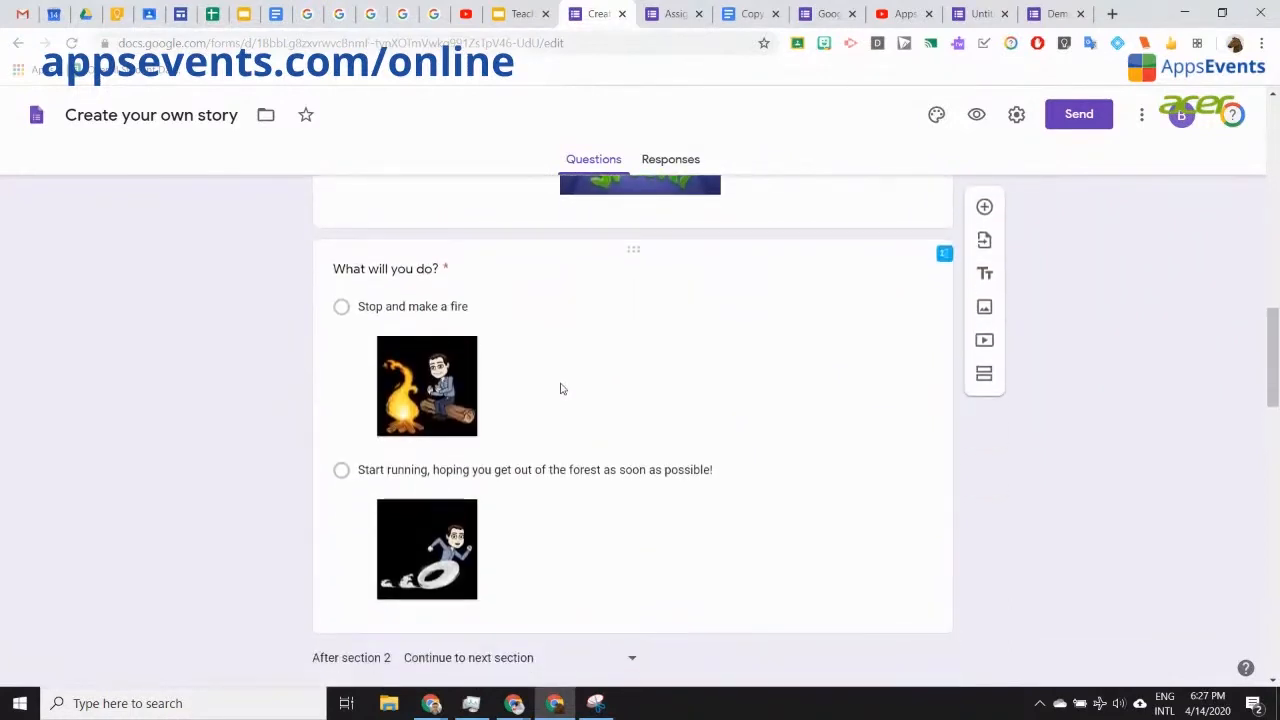
{"action": "scroll", "coordinate": [594, 420], "scroll_direction": "down", "scroll_amount": 5}
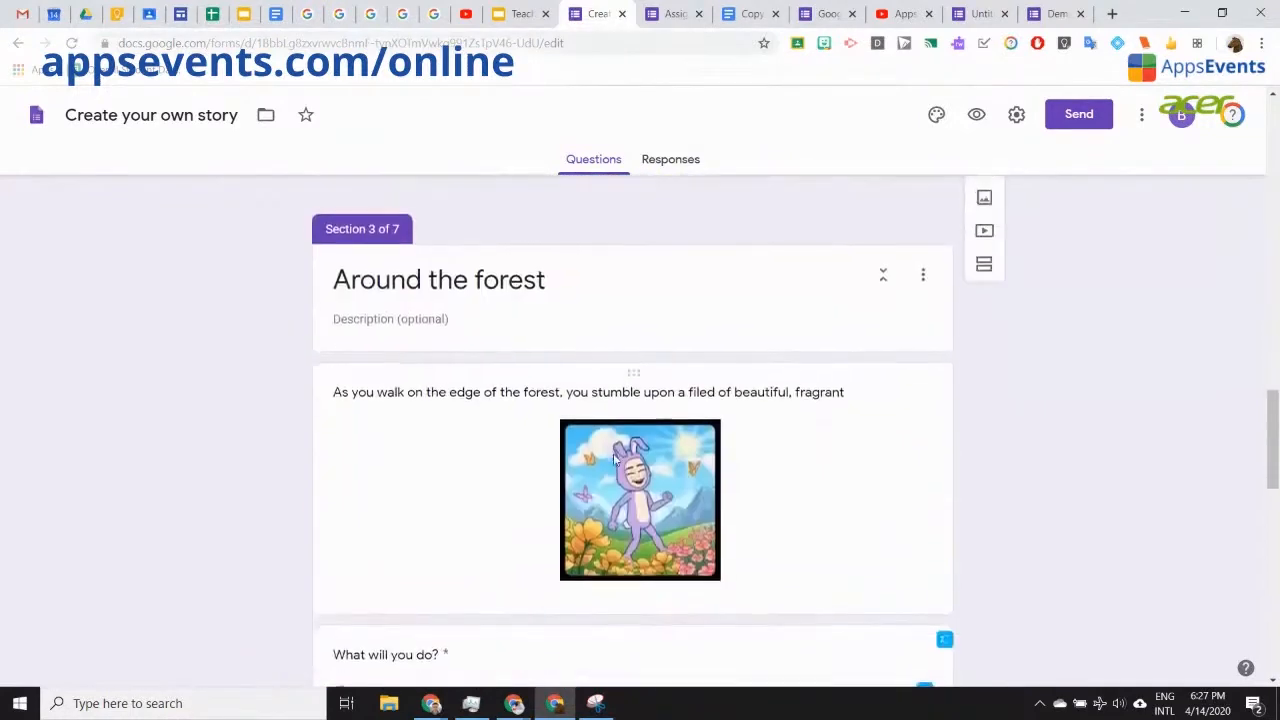
{"action": "scroll", "coordinate": [614, 458], "scroll_direction": "down", "scroll_amount": 9}
{"action": "scroll", "coordinate": [435, 371], "scroll_direction": "up", "scroll_amount": 3}
{"action": "scroll", "coordinate": [435, 371], "scroll_direction": "down", "scroll_amount": 2}
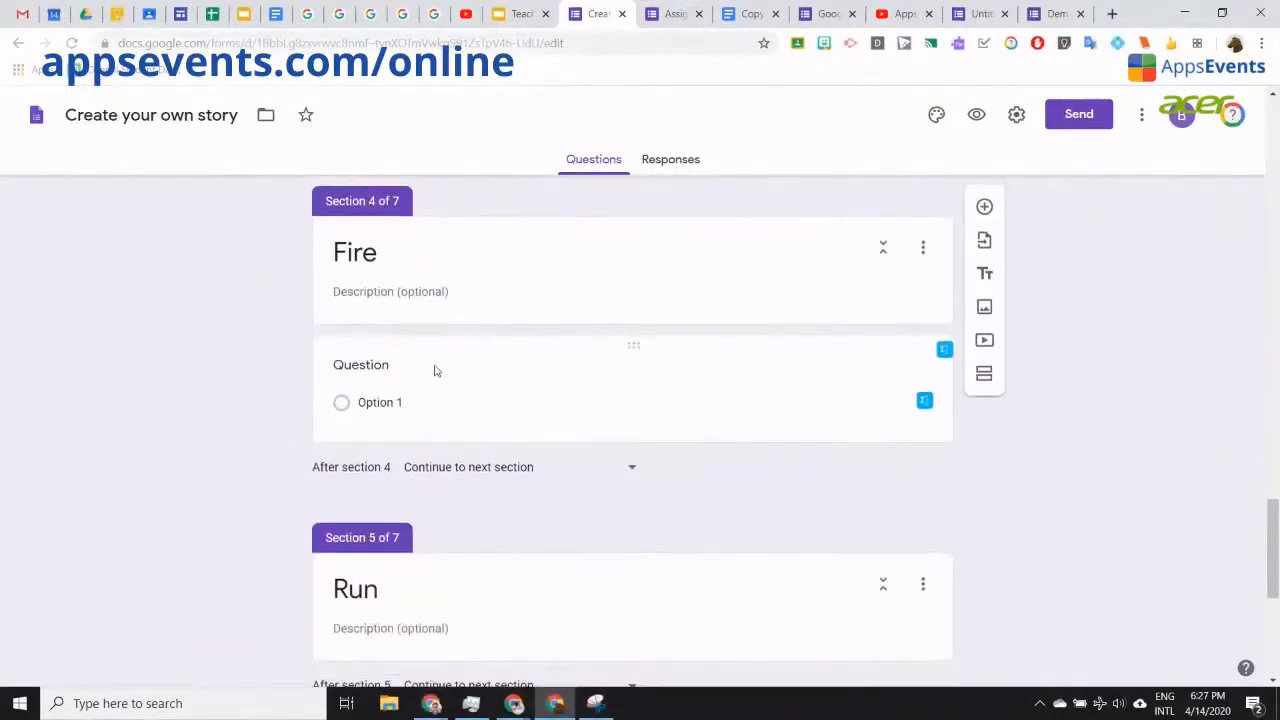
{"action": "left_click", "coordinate": [435, 371]}
{"action": "type", "text": "Wht m"}
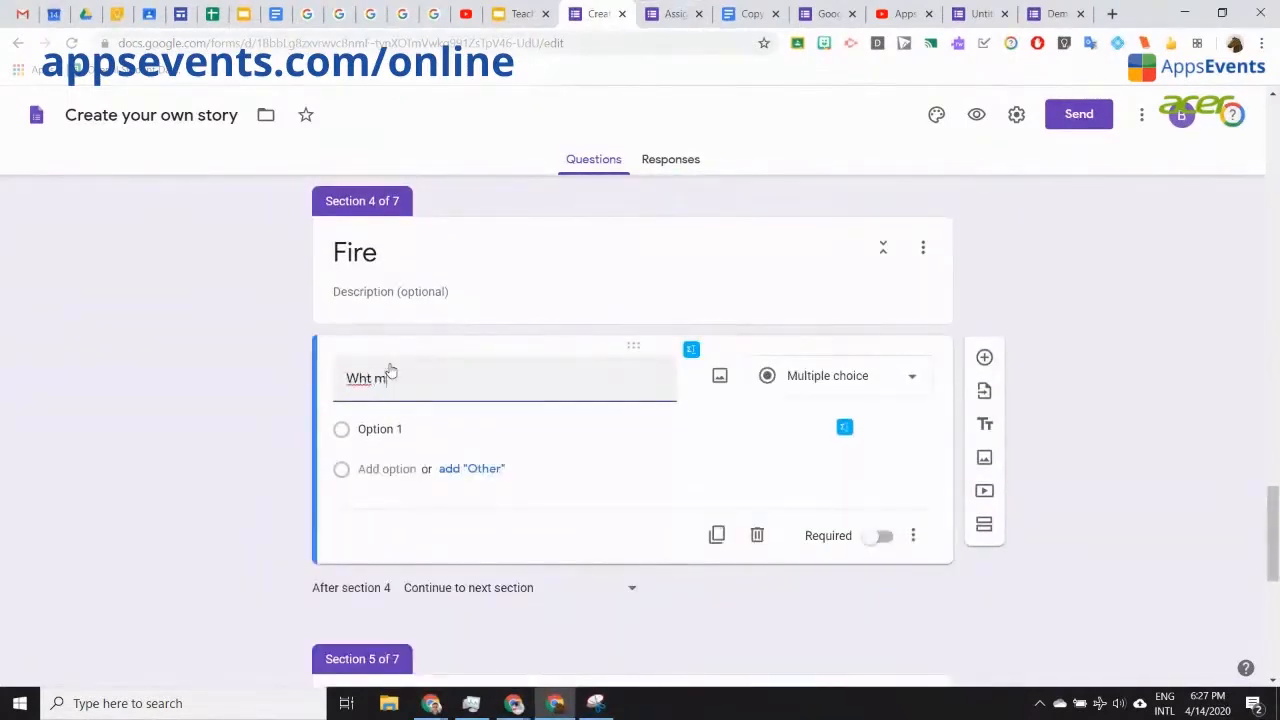
{"action": "type", "text": "aterials do you need to cr"}
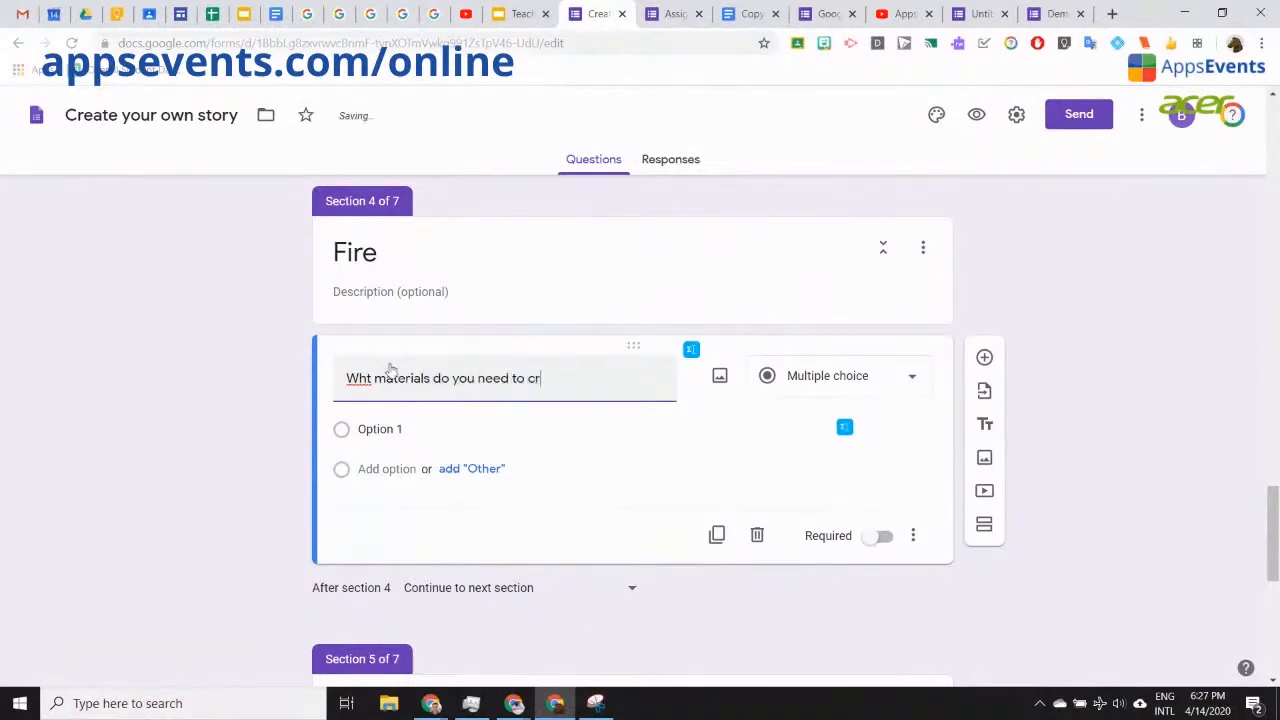
{"action": "type", "text": "eate a fire?"}
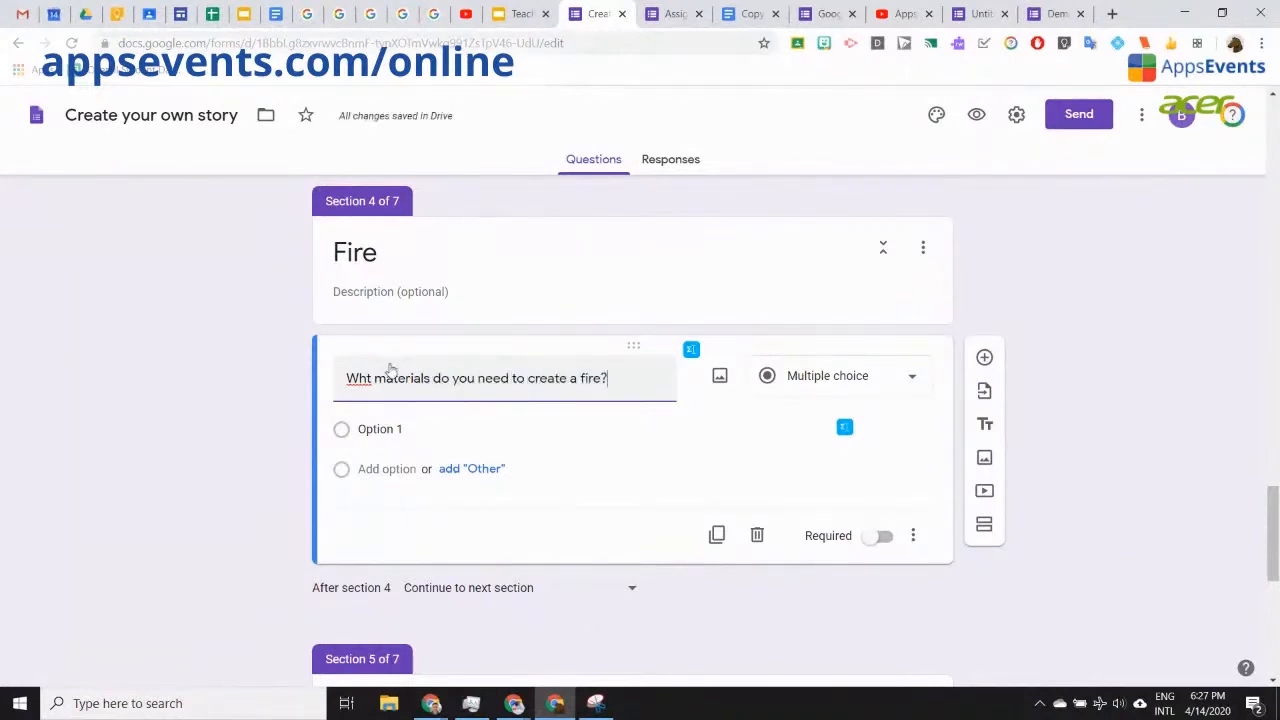
{"action": "left_click", "coordinate": [372, 376]}
{"action": "type", "text": "a"}
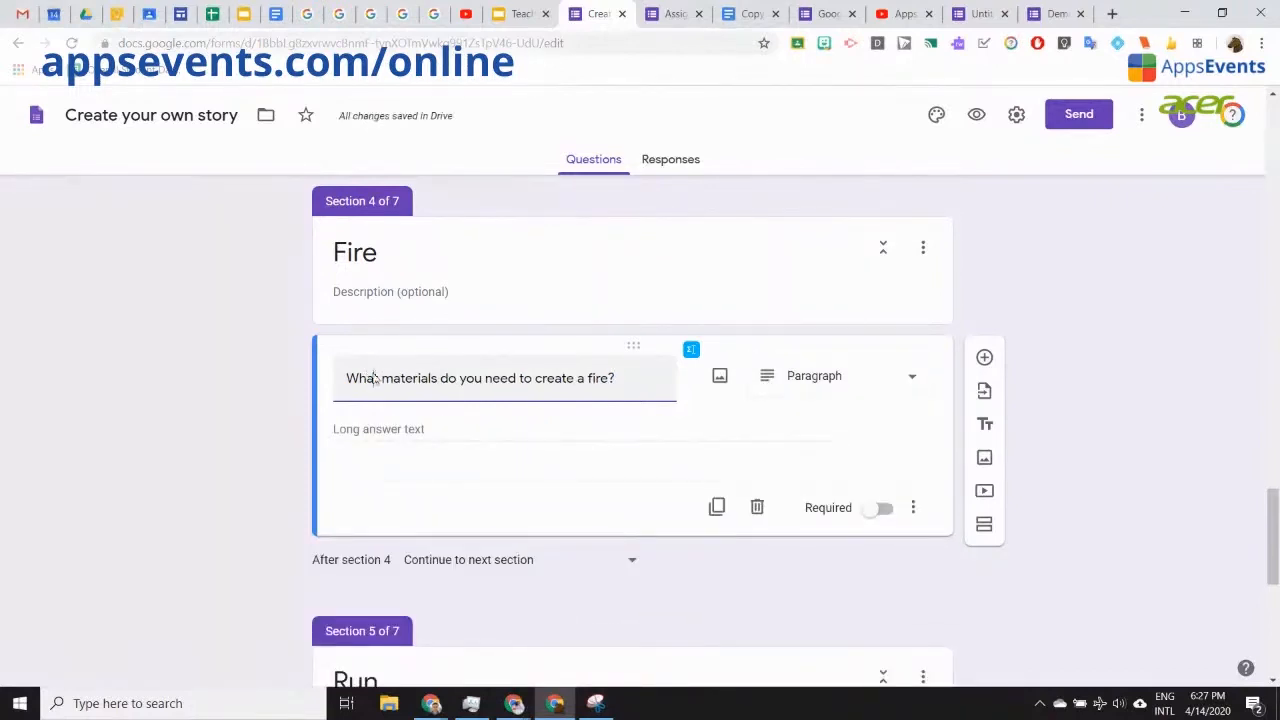
{"action": "scroll", "coordinate": [374, 376], "scroll_direction": "up", "scroll_amount": 15}
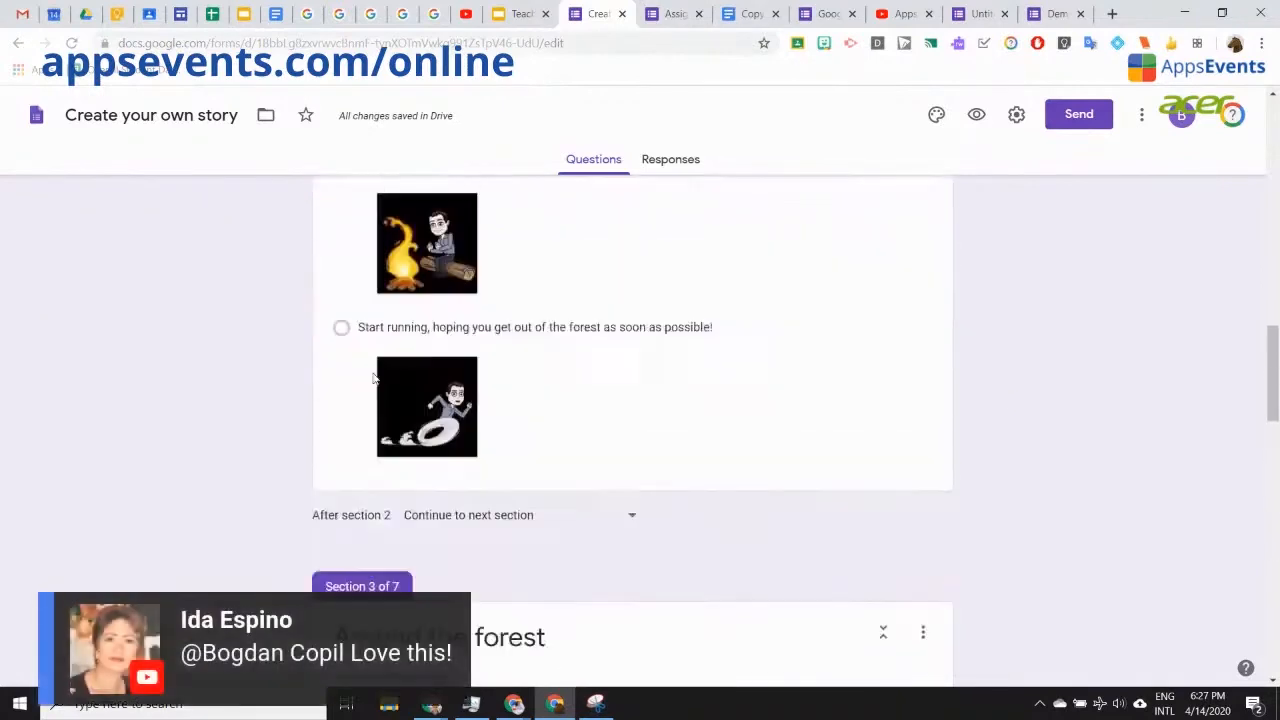
{"action": "scroll", "coordinate": [374, 376], "scroll_direction": "up", "scroll_amount": 4}
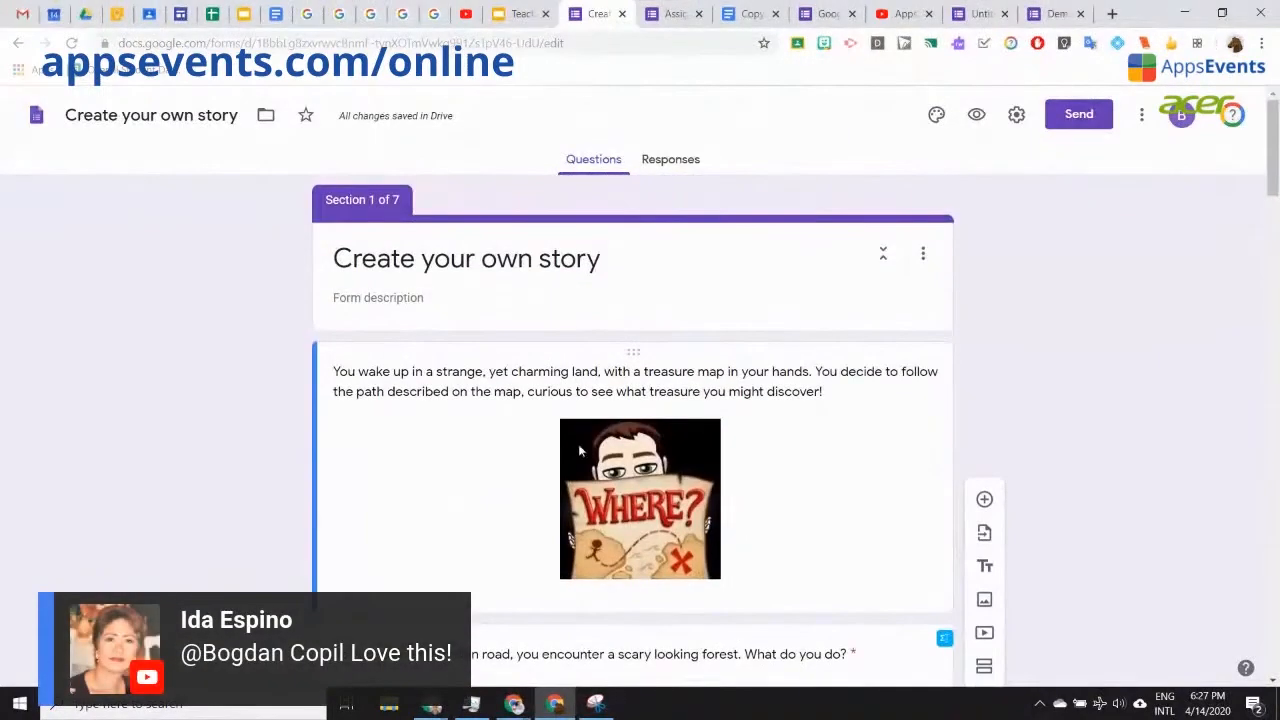
{"action": "scroll", "coordinate": [704, 510], "scroll_direction": "down", "scroll_amount": 2}
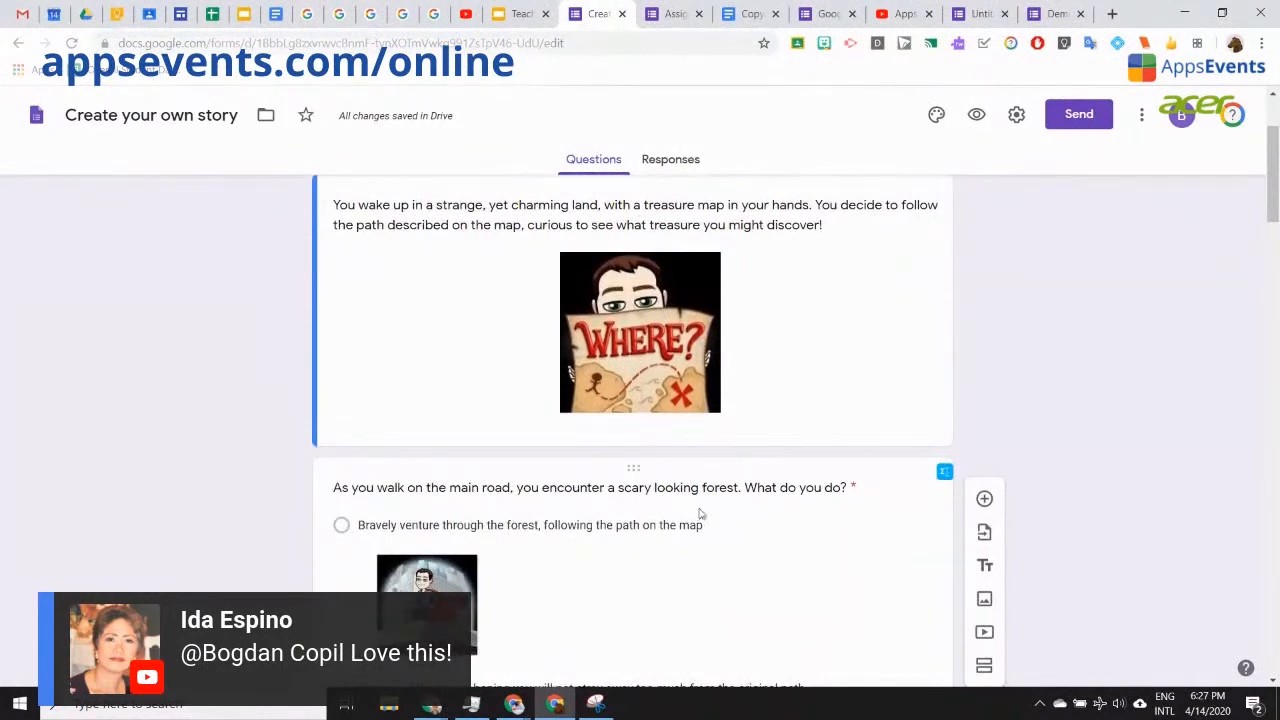
{"action": "scroll", "coordinate": [700, 514], "scroll_direction": "up", "scroll_amount": 1}
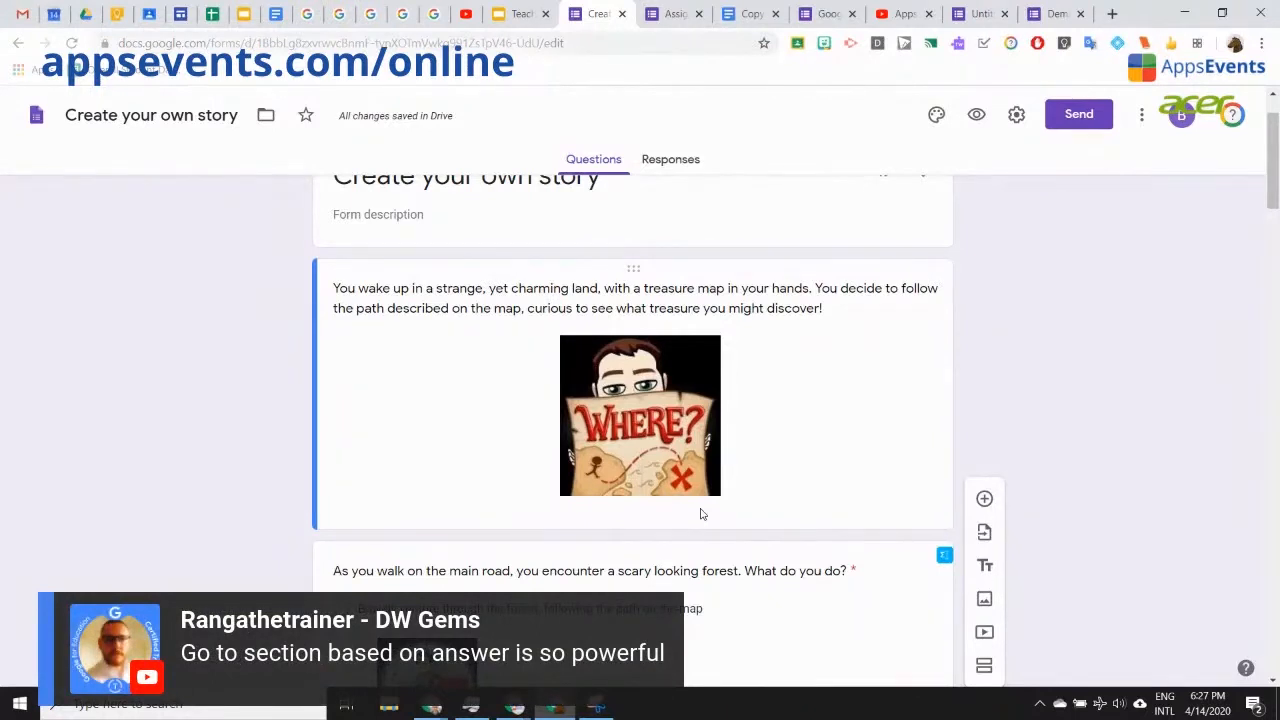
{"action": "scroll", "coordinate": [722, 365], "scroll_direction": "up", "scroll_amount": 1}
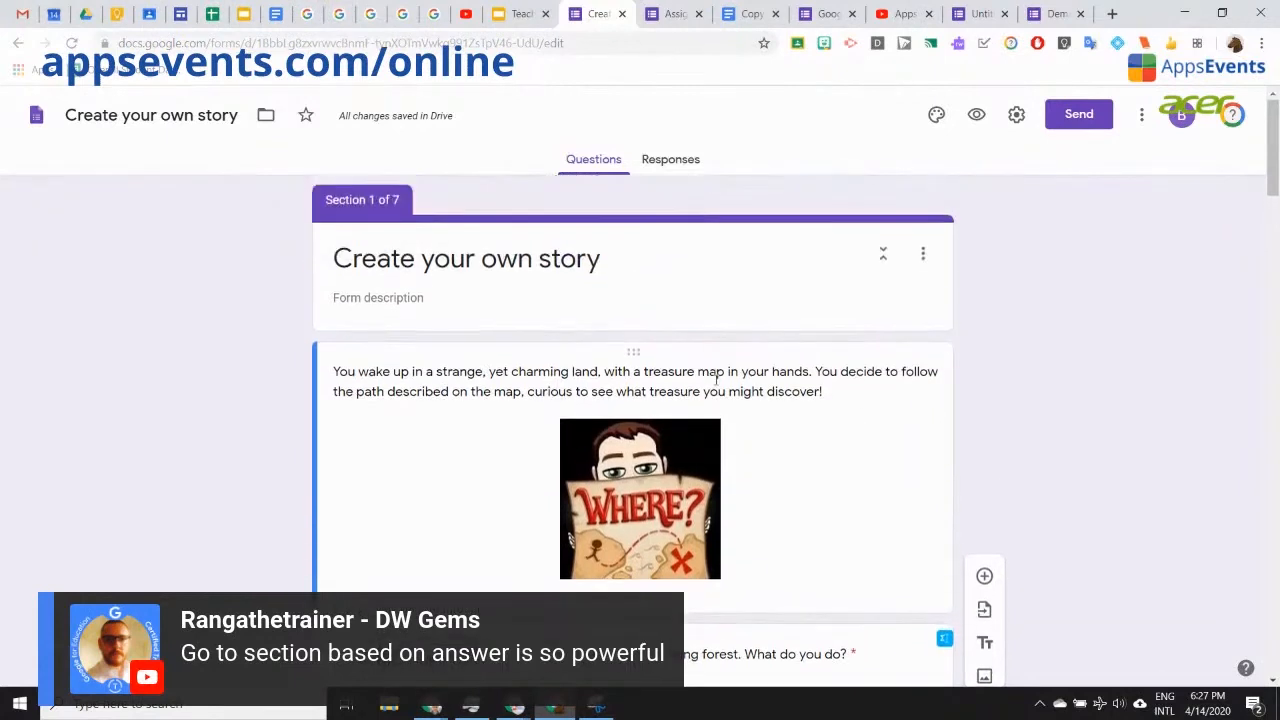
{"action": "scroll", "coordinate": [715, 420], "scroll_direction": "down", "scroll_amount": 1}
{"action": "scroll", "coordinate": [715, 420], "scroll_direction": "down", "scroll_amount": 4}
{"action": "left_click", "coordinate": [735, 425]}
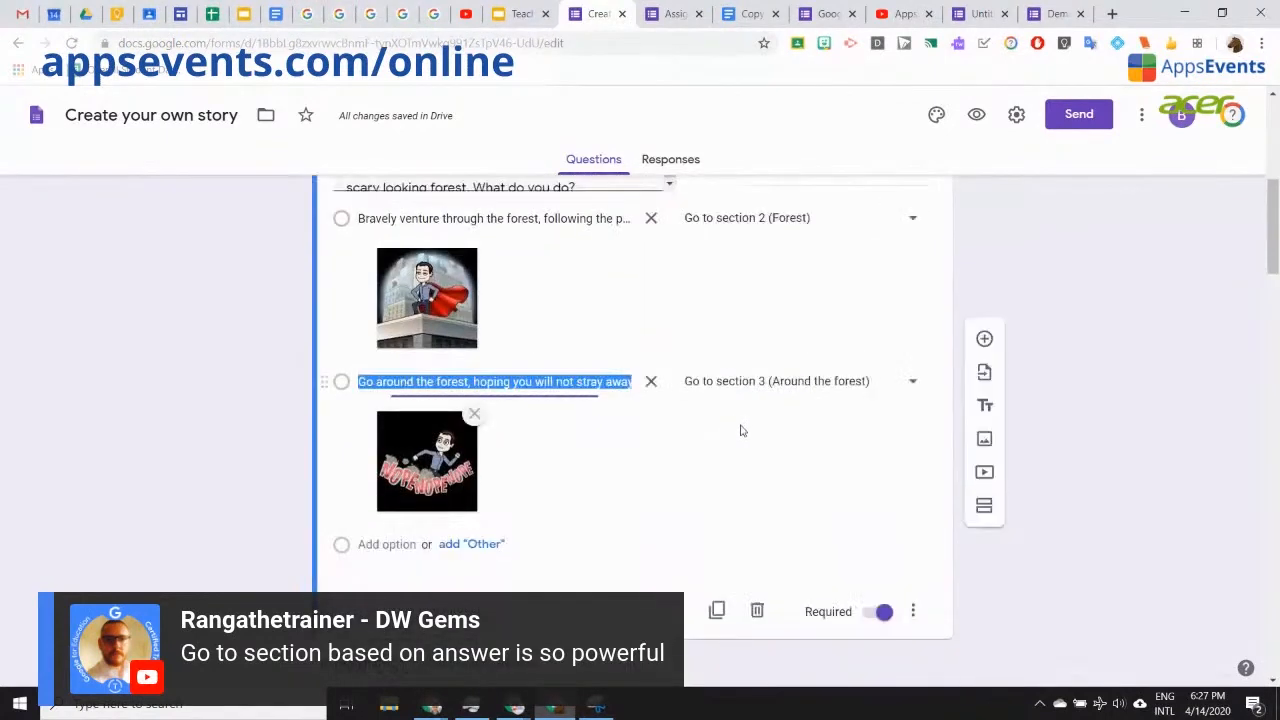
{"action": "left_click", "coordinate": [913, 611]}
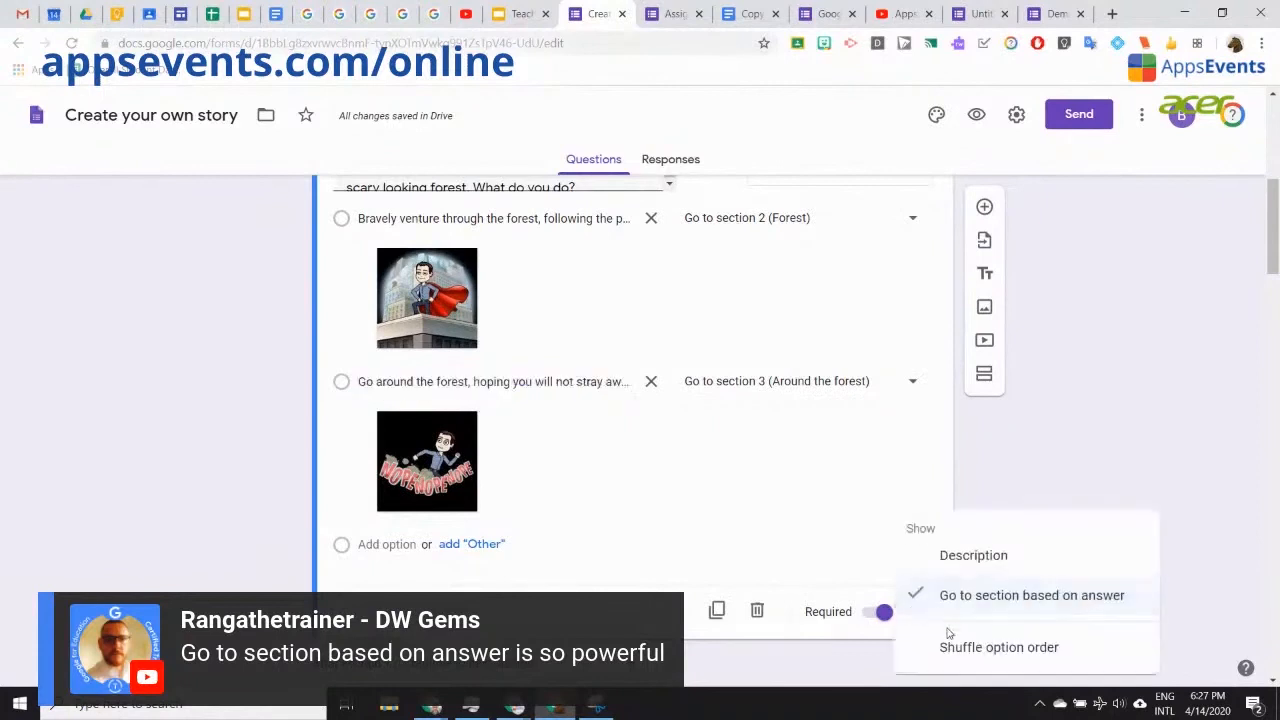
{"action": "left_click", "coordinate": [1015, 600]}
{"action": "left_click", "coordinate": [1055, 387]}
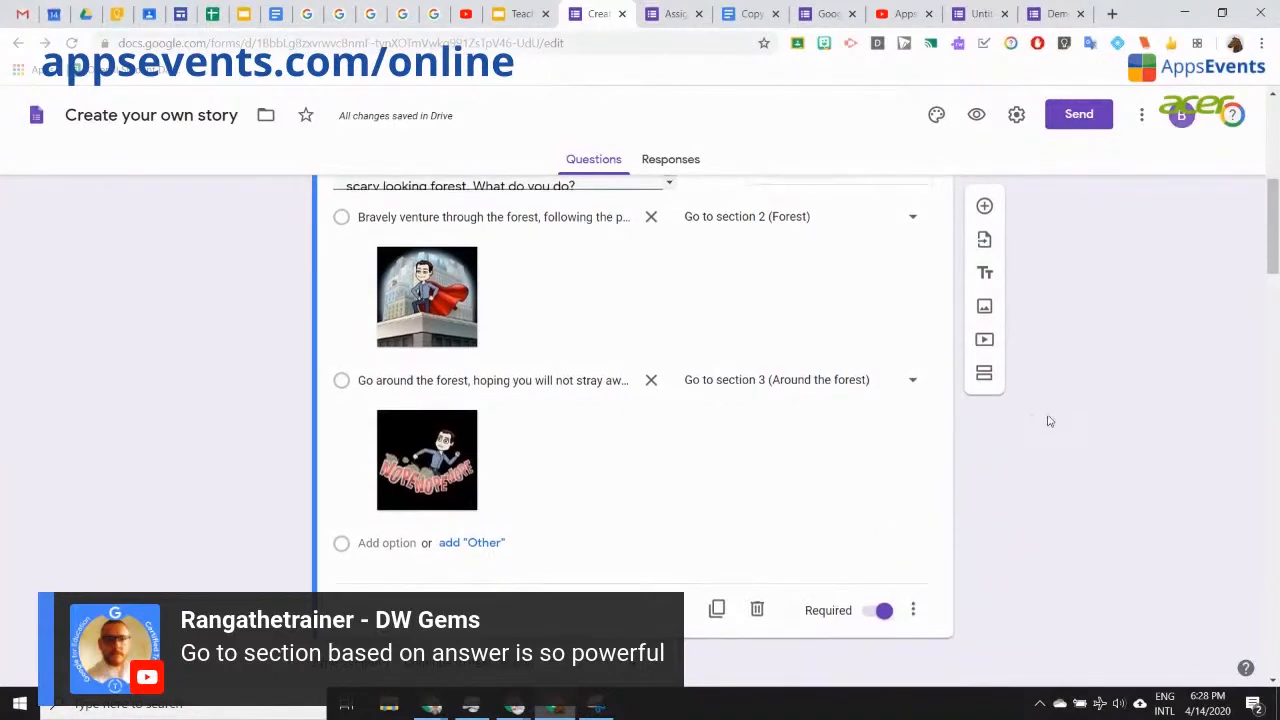
{"action": "scroll", "coordinate": [700, 360], "scroll_direction": "up", "scroll_amount": 2}
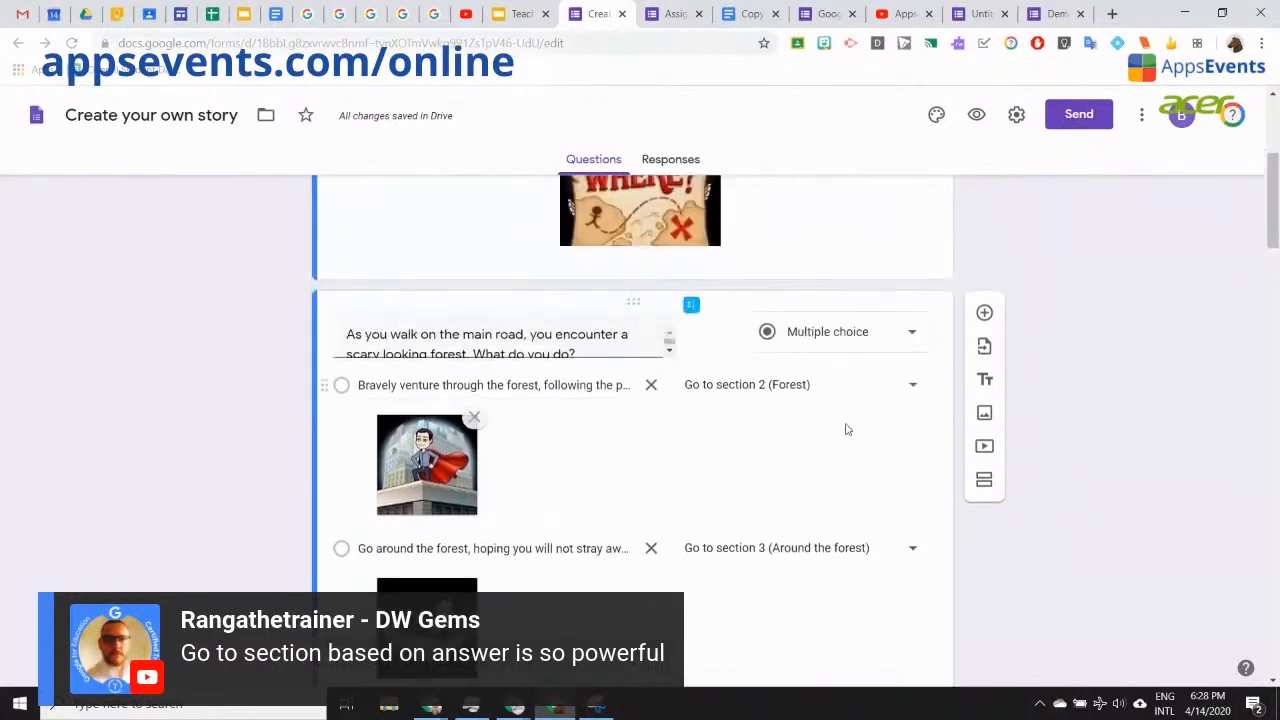
{"action": "left_click", "coordinate": [918, 385]}
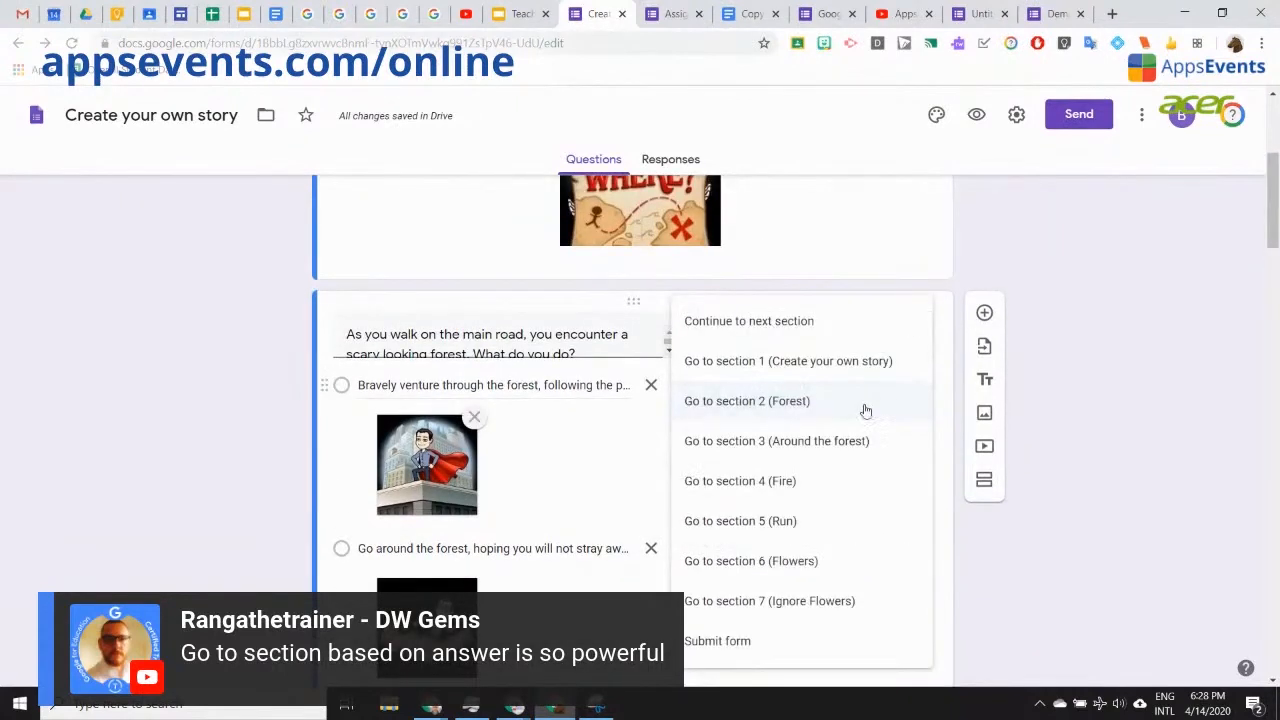
{"action": "left_click", "coordinate": [813, 402]}
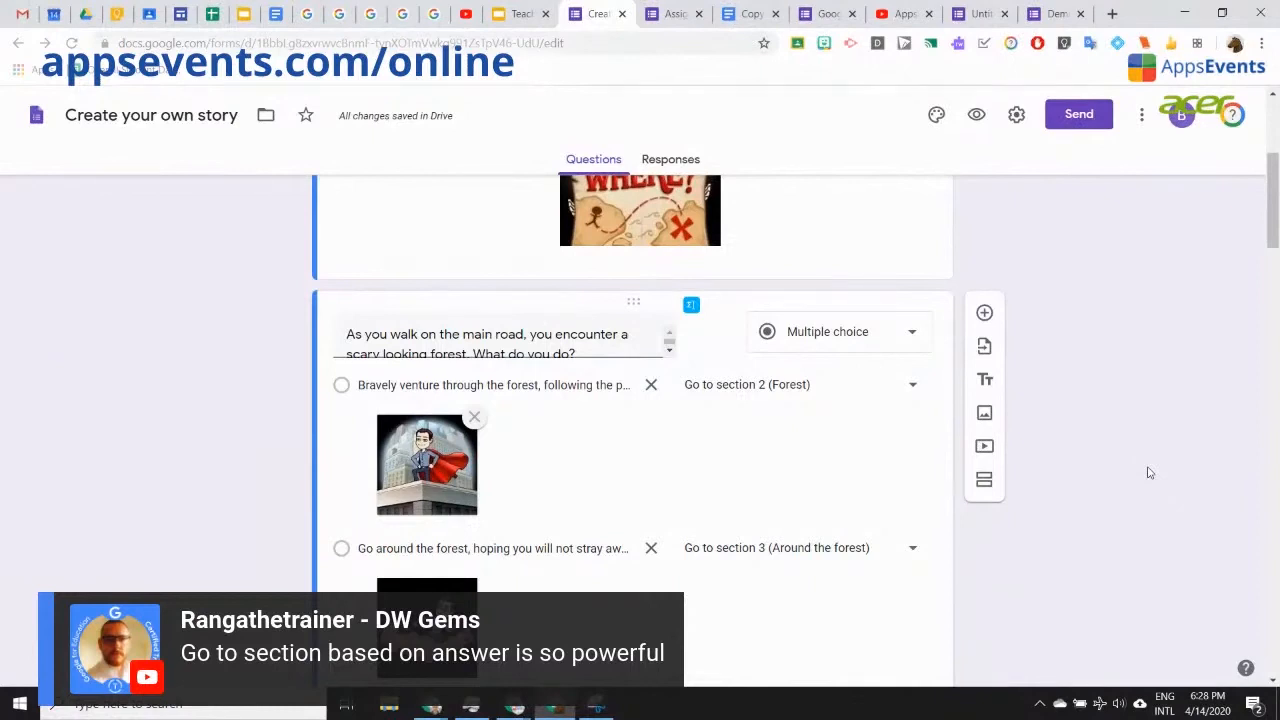
{"action": "left_click", "coordinate": [515, 14]}
Step: Show slide 10, Mail Merge, and highlight the Form Publisher add-on name
{"action": "scroll", "coordinate": [117, 545], "scroll_direction": "down", "scroll_amount": 3}
{"action": "scroll", "coordinate": [117, 545], "scroll_direction": "up", "scroll_amount": 2}
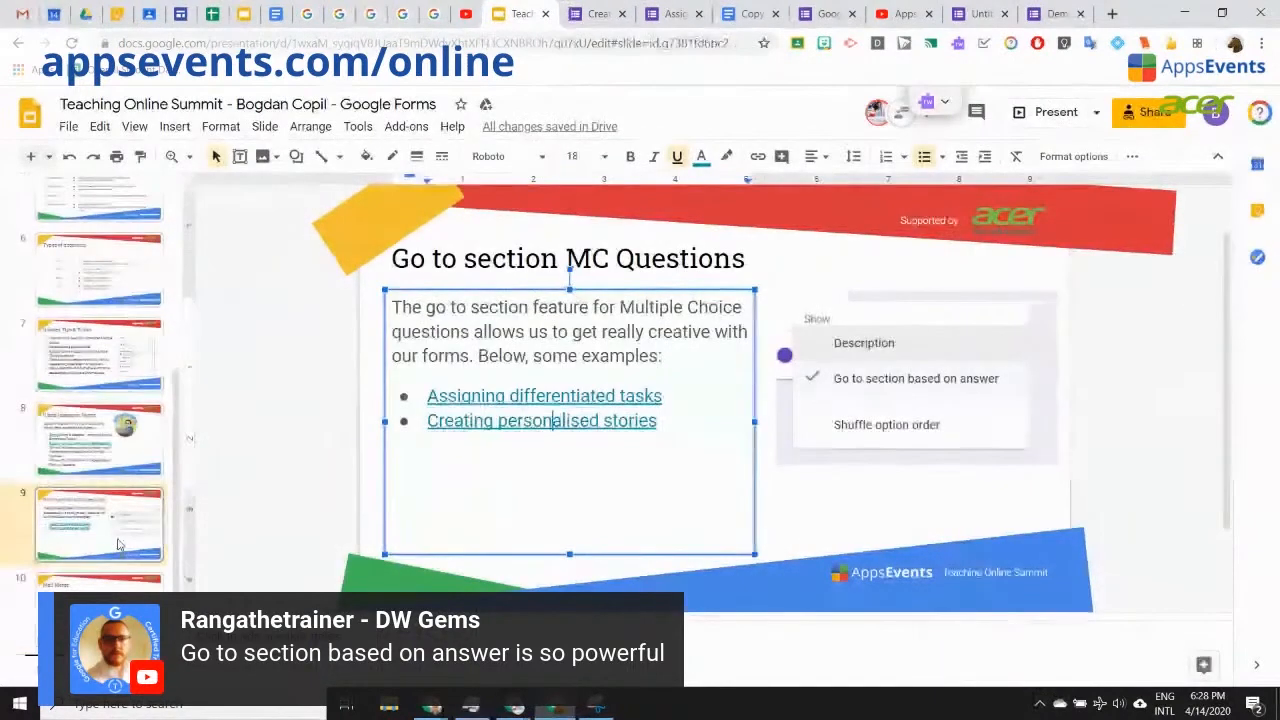
{"action": "left_click", "coordinate": [105, 584]}
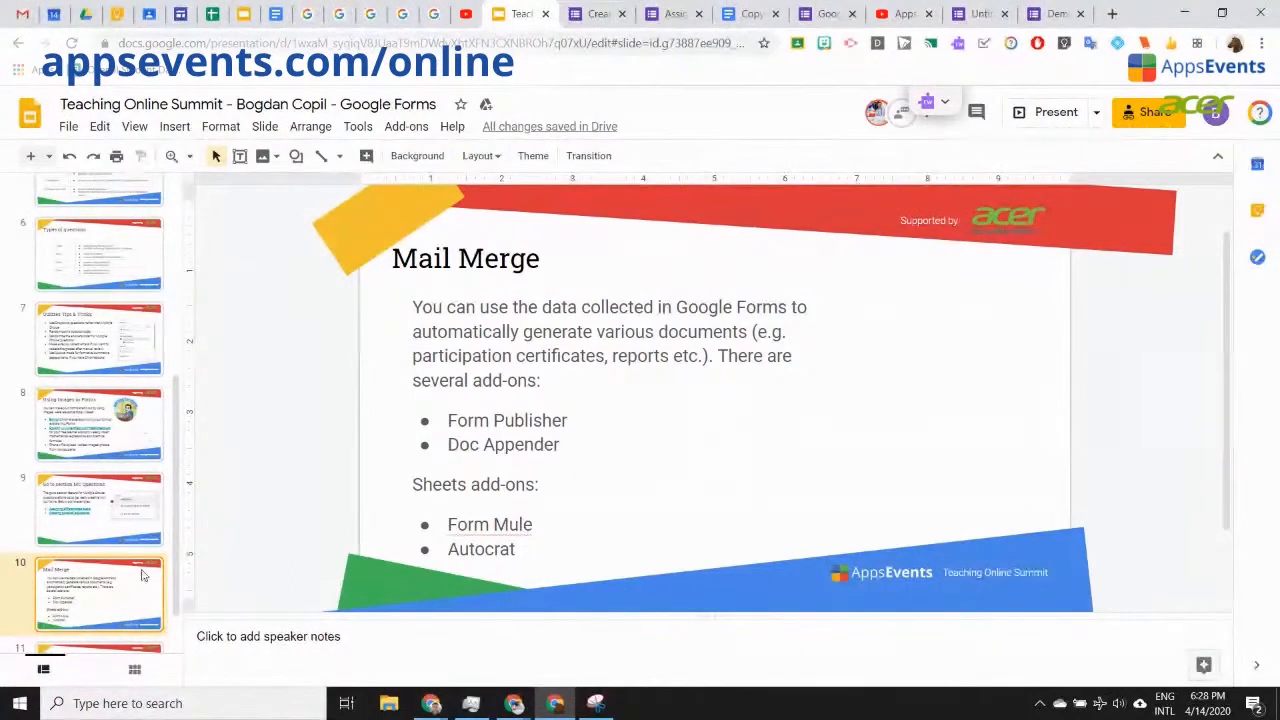
{"action": "left_click_drag", "start_coordinate": [571, 419], "coordinate": [450, 420]}
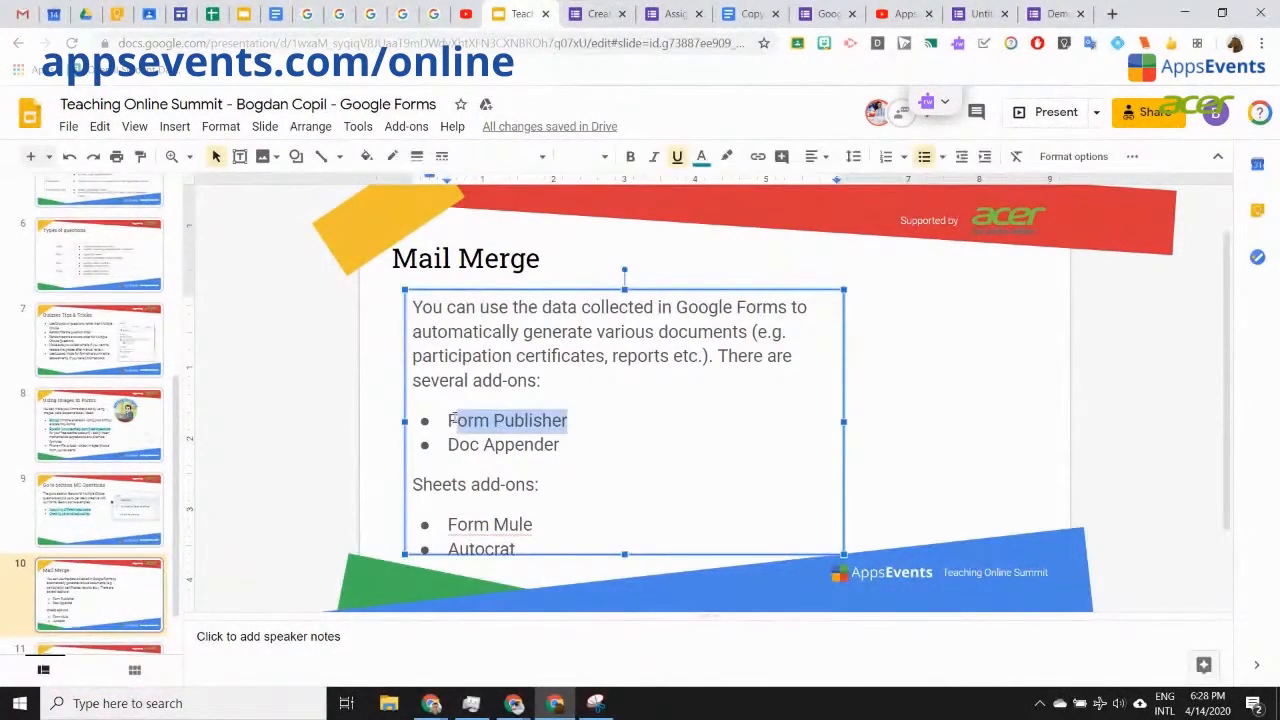
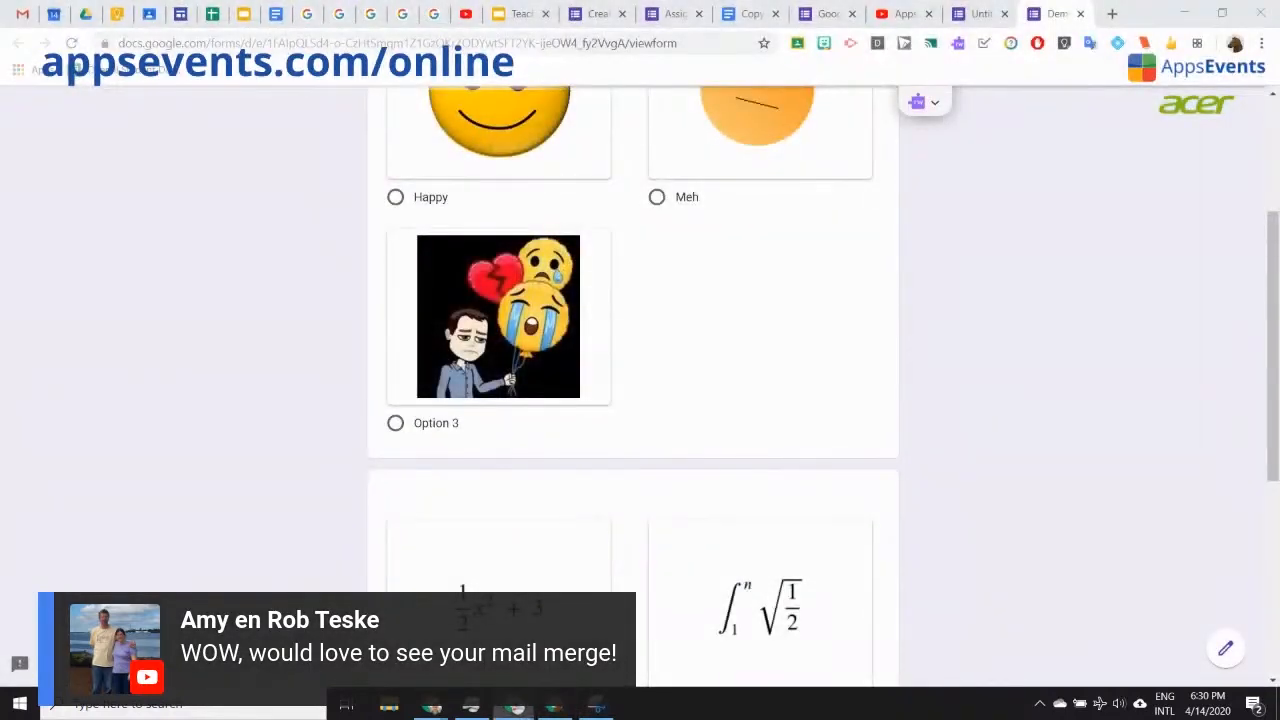
Step: Drag the Form Publisher Demo editor window up to snap it maximized
{"action": "left_click_drag", "start_coordinate": [1278, 310], "coordinate": [150, 1]}
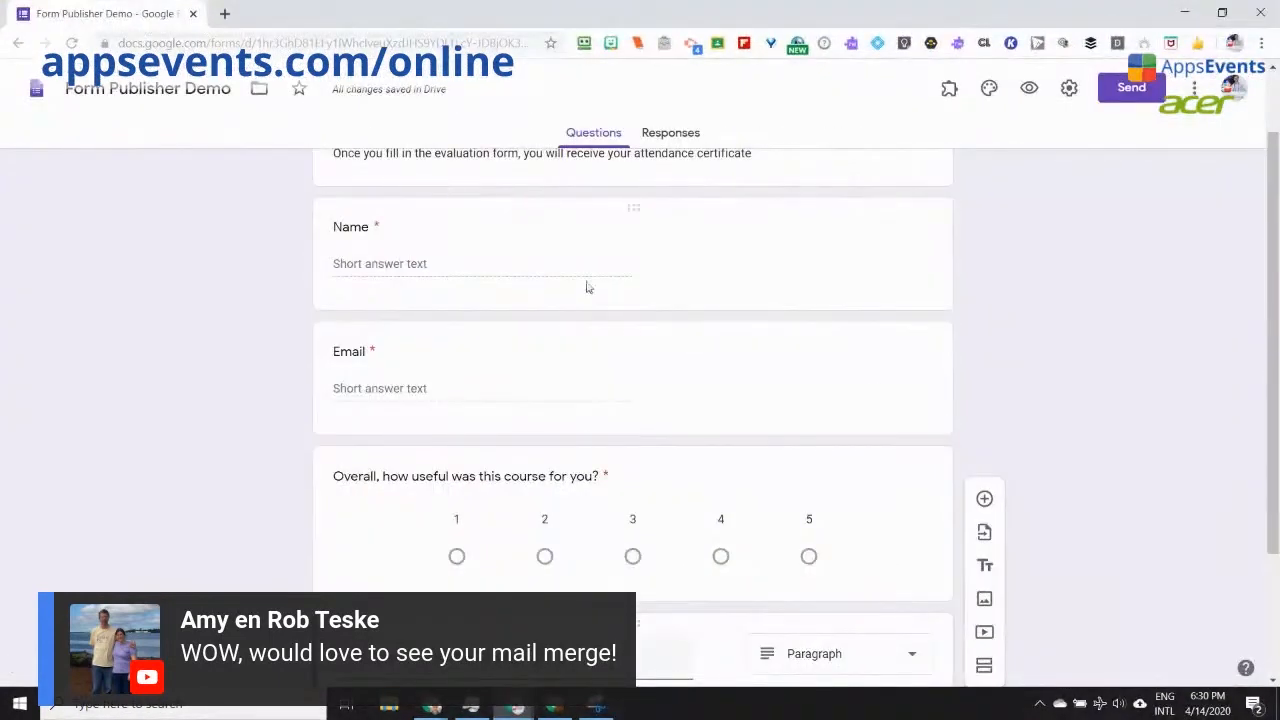
Step: Check Form Publisher's options in the add-ons menu, then reopen the installed add-ons list
{"action": "scroll", "coordinate": [997, 449], "scroll_direction": "up", "scroll_amount": 2}
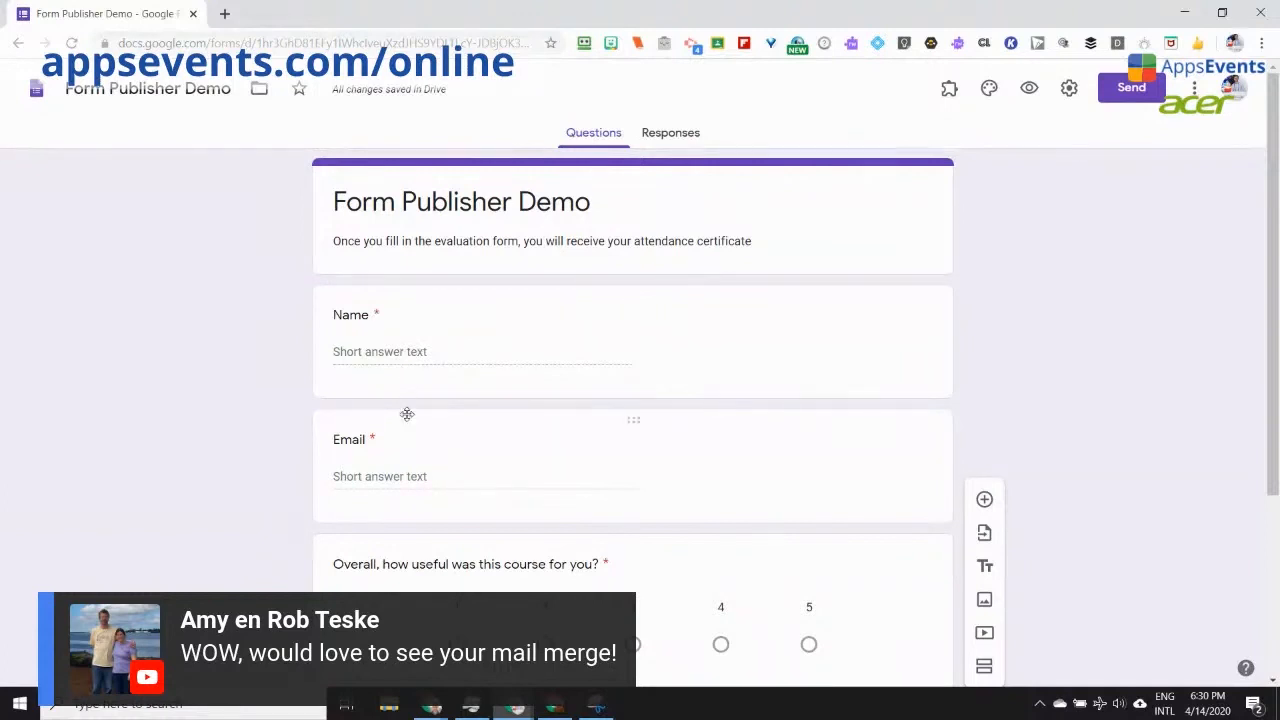
{"action": "scroll", "coordinate": [406, 415], "scroll_direction": "down", "scroll_amount": 1}
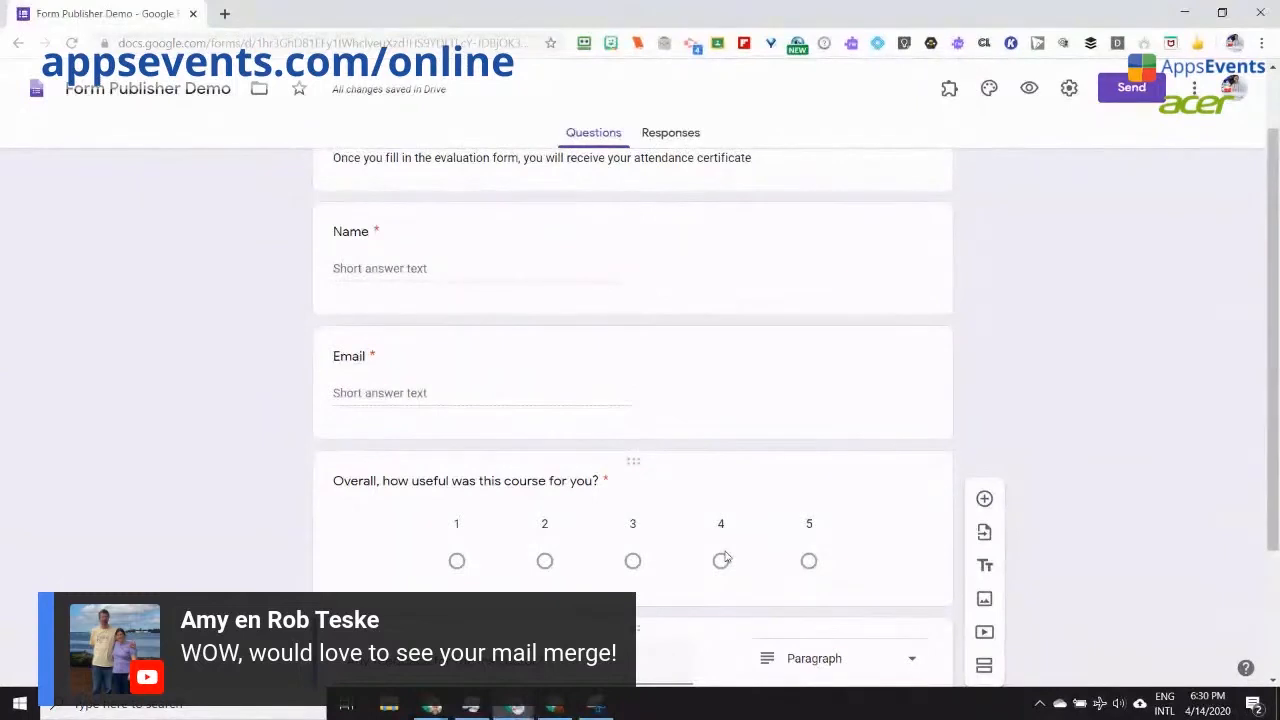
{"action": "scroll", "coordinate": [724, 548], "scroll_direction": "down", "scroll_amount": 2}
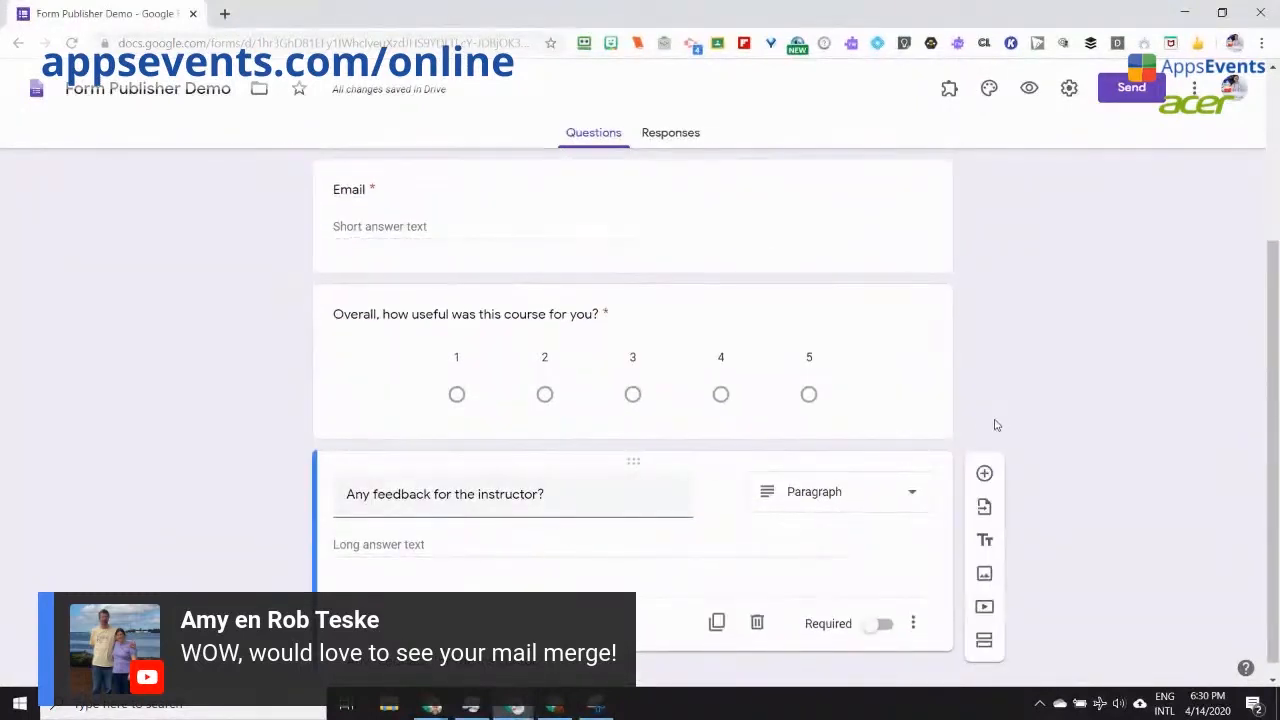
{"action": "scroll", "coordinate": [946, 363], "scroll_direction": "up", "scroll_amount": 1}
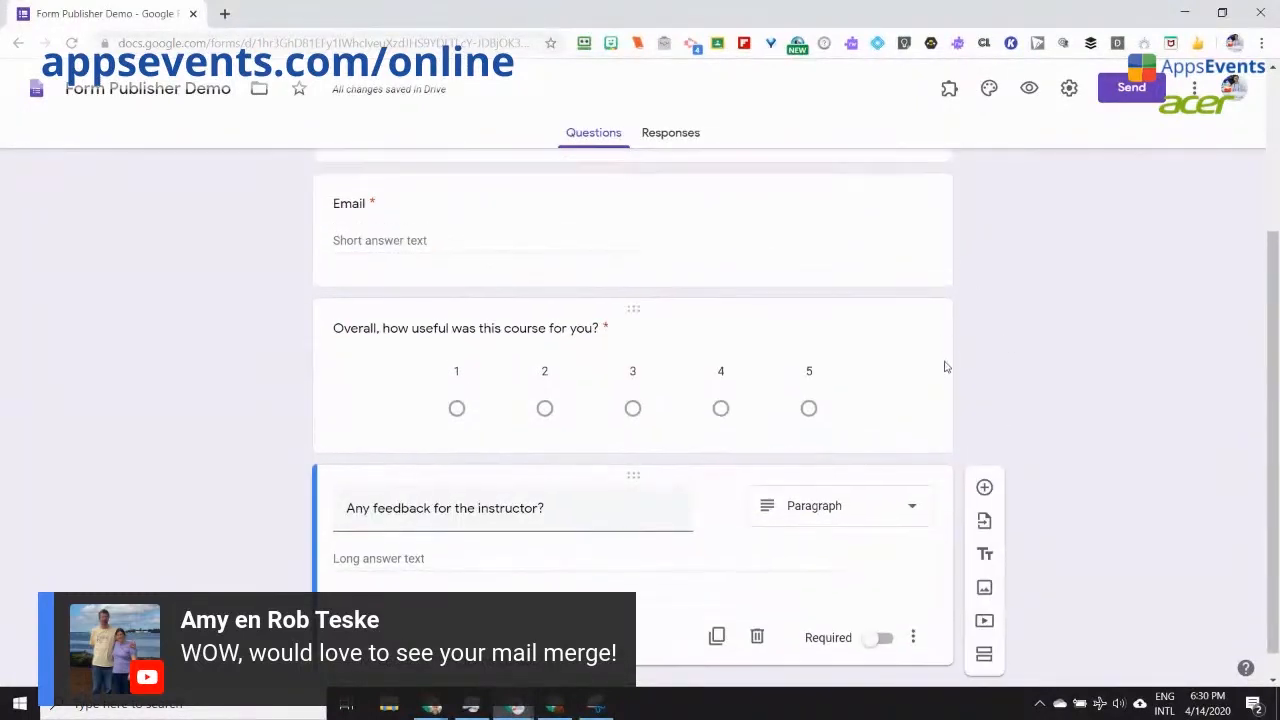
{"action": "left_click", "coordinate": [948, 90]}
{"action": "left_click", "coordinate": [1020, 176]}
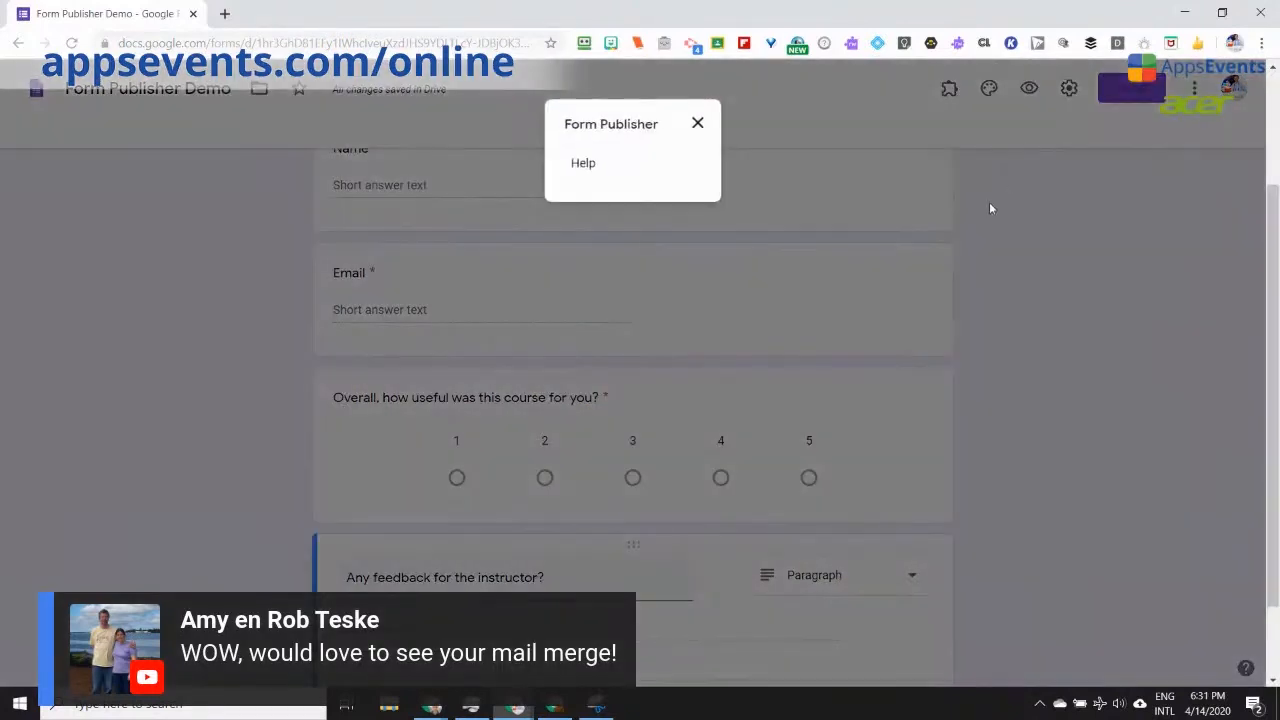
{"action": "left_click", "coordinate": [697, 123]}
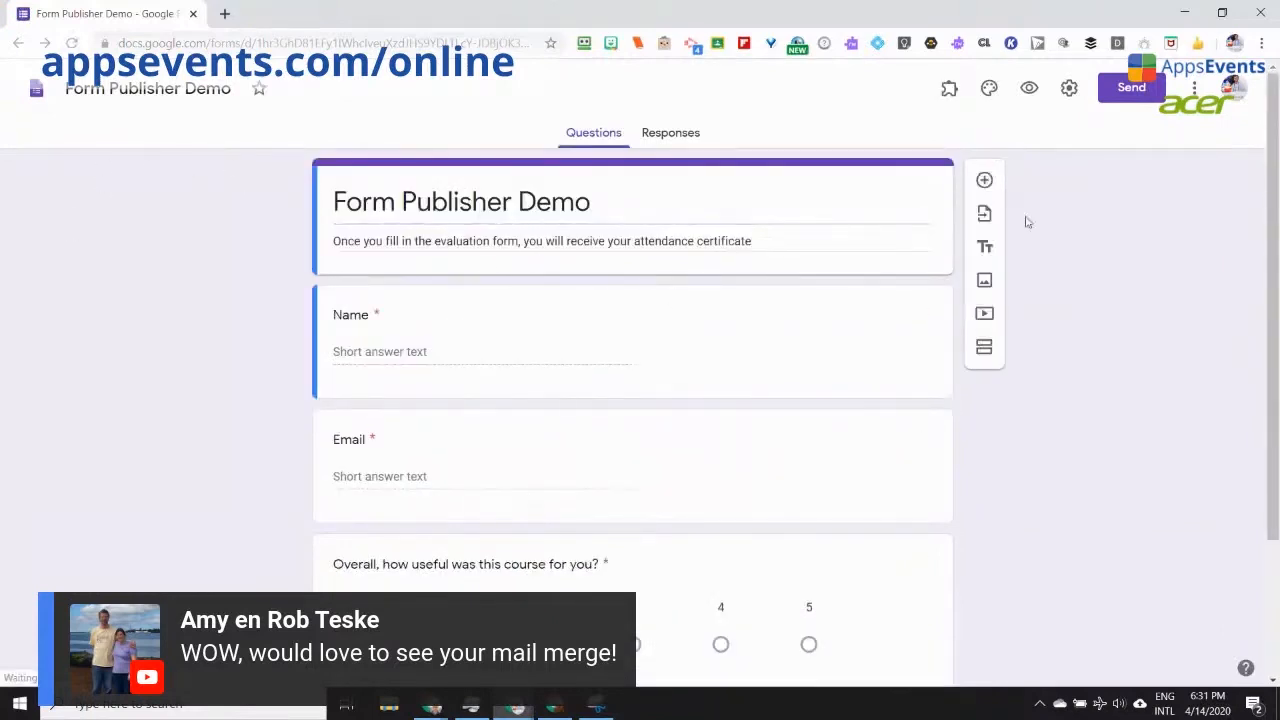
{"action": "left_click", "coordinate": [949, 88]}
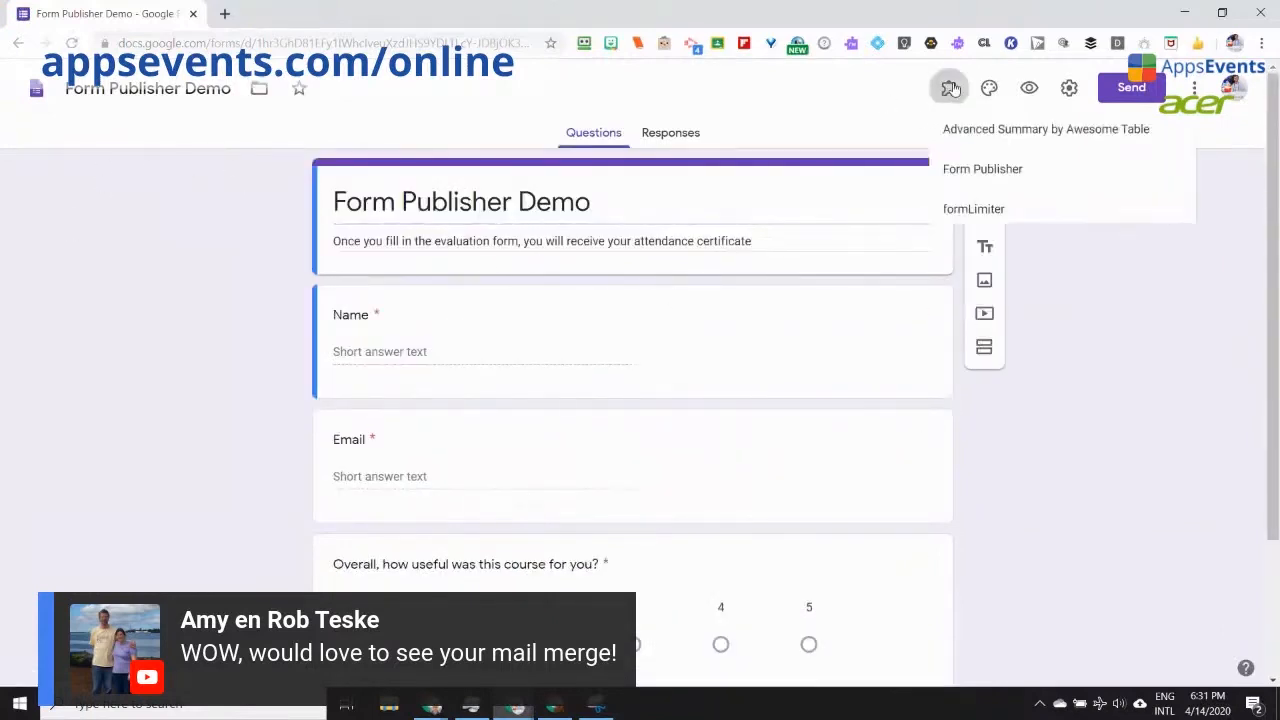
Step: Launch Form Publisher, get started, and choose a Google Document template
{"action": "left_click", "coordinate": [1030, 178]}
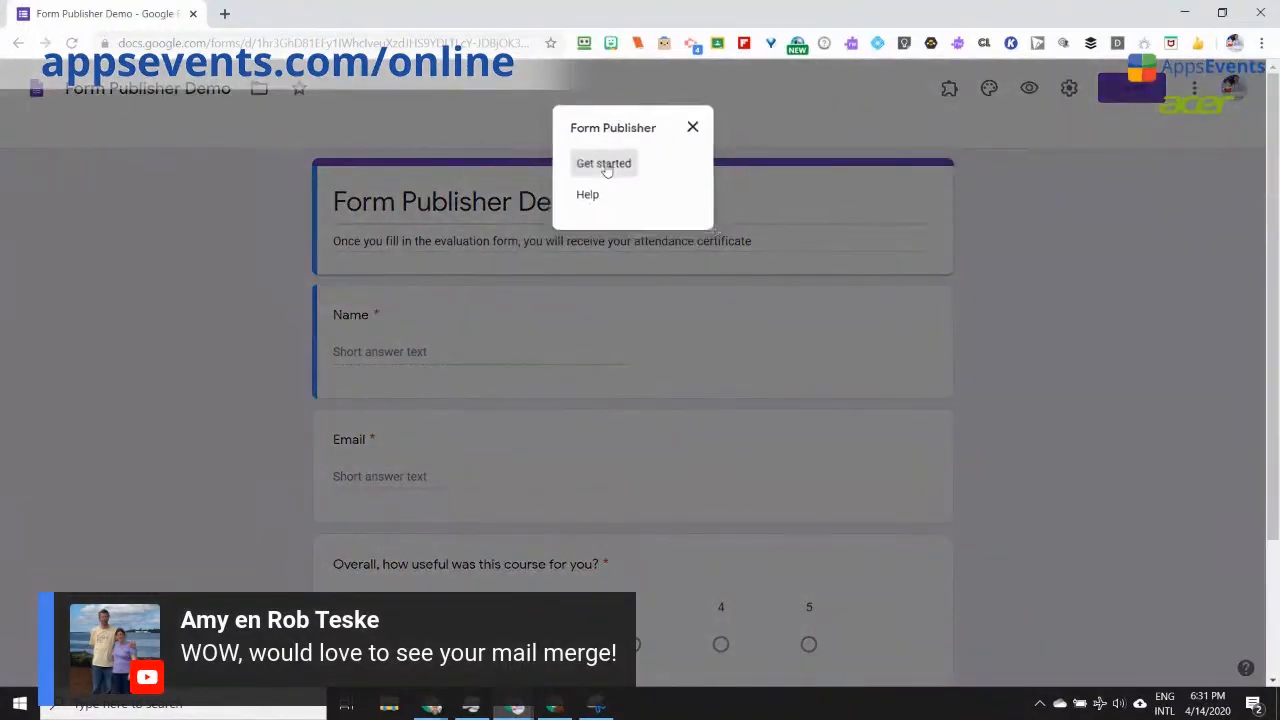
{"action": "left_click", "coordinate": [604, 164]}
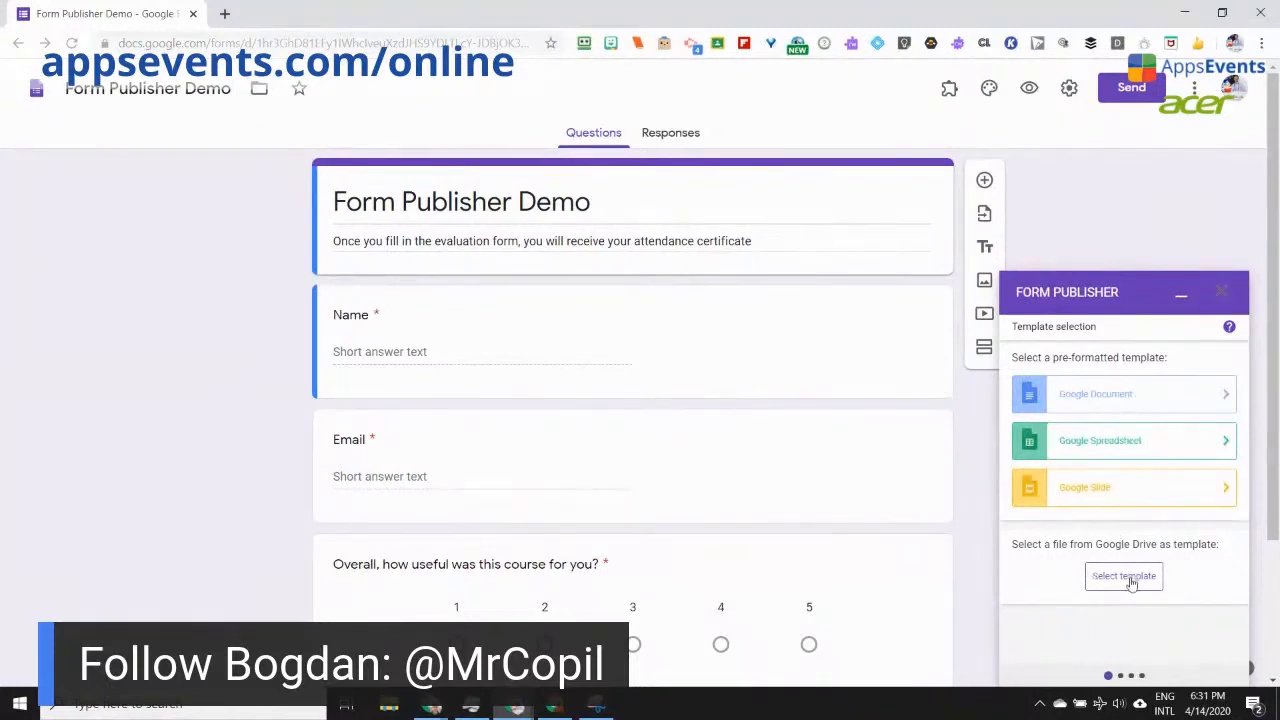
{"action": "left_click", "coordinate": [1104, 399]}
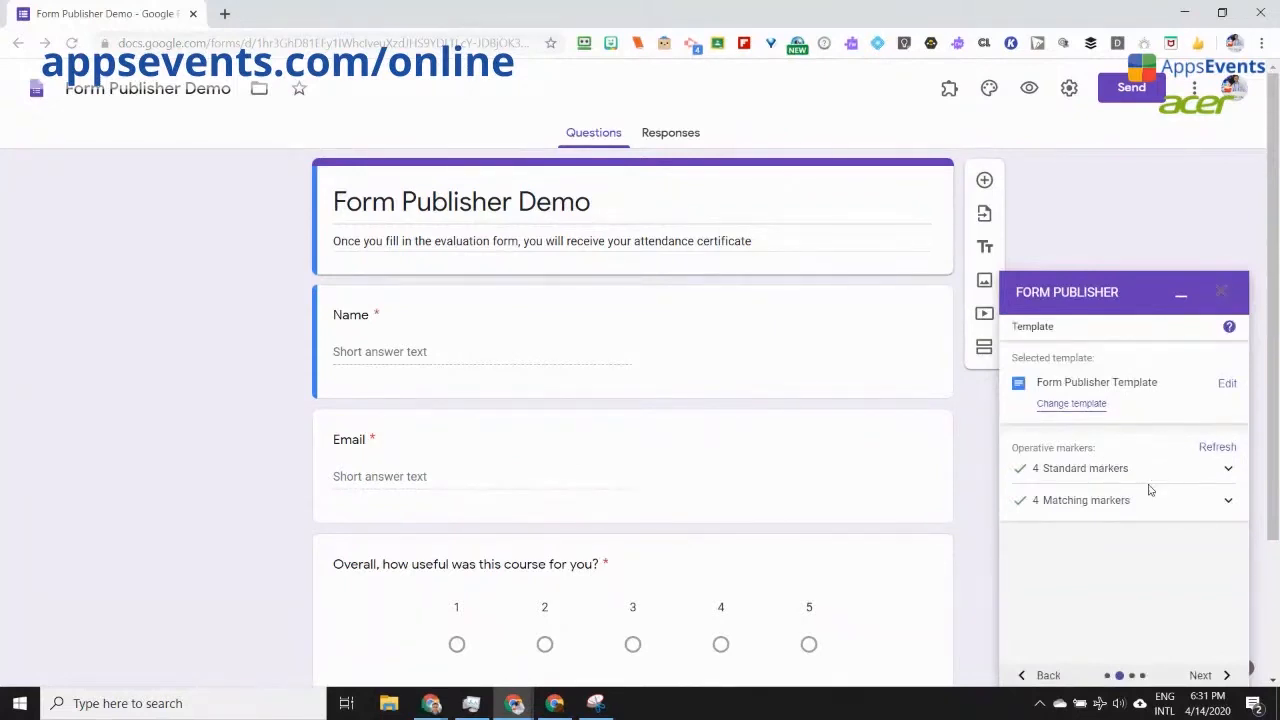
Step: Review the template's standard markers and move past the template page
{"action": "left_click", "coordinate": [1230, 470]}
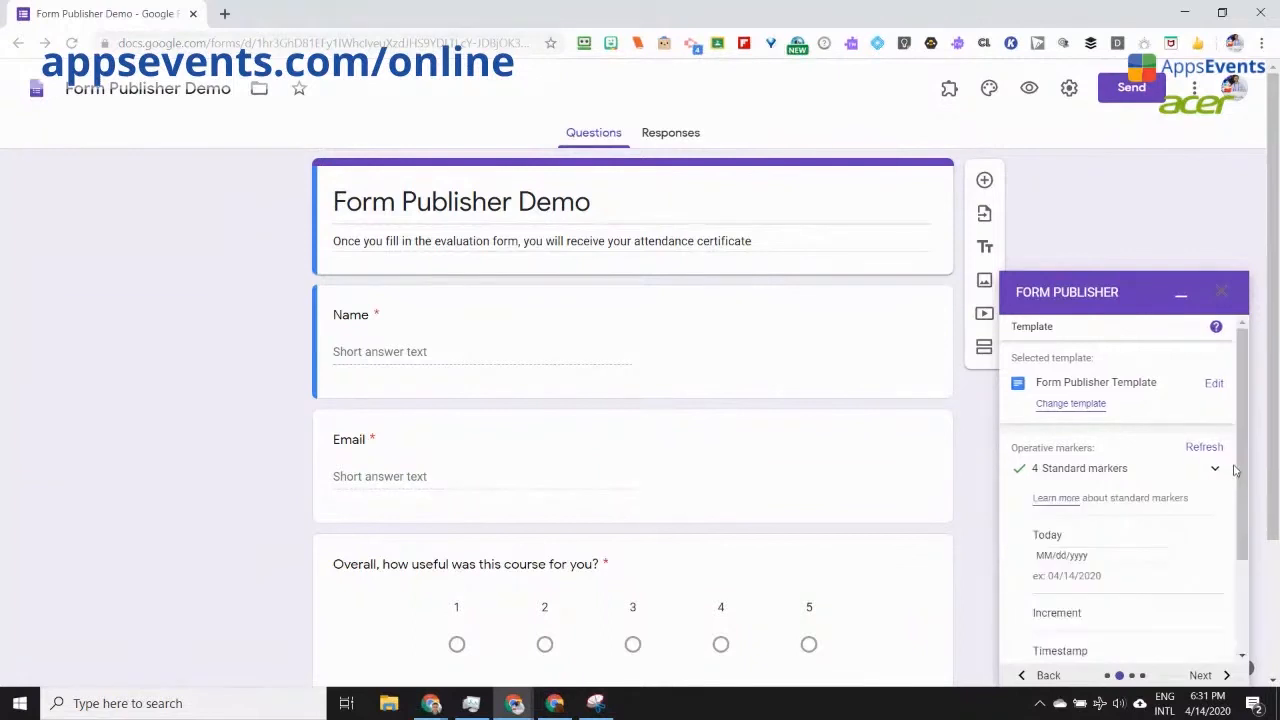
{"action": "left_click", "coordinate": [1226, 470]}
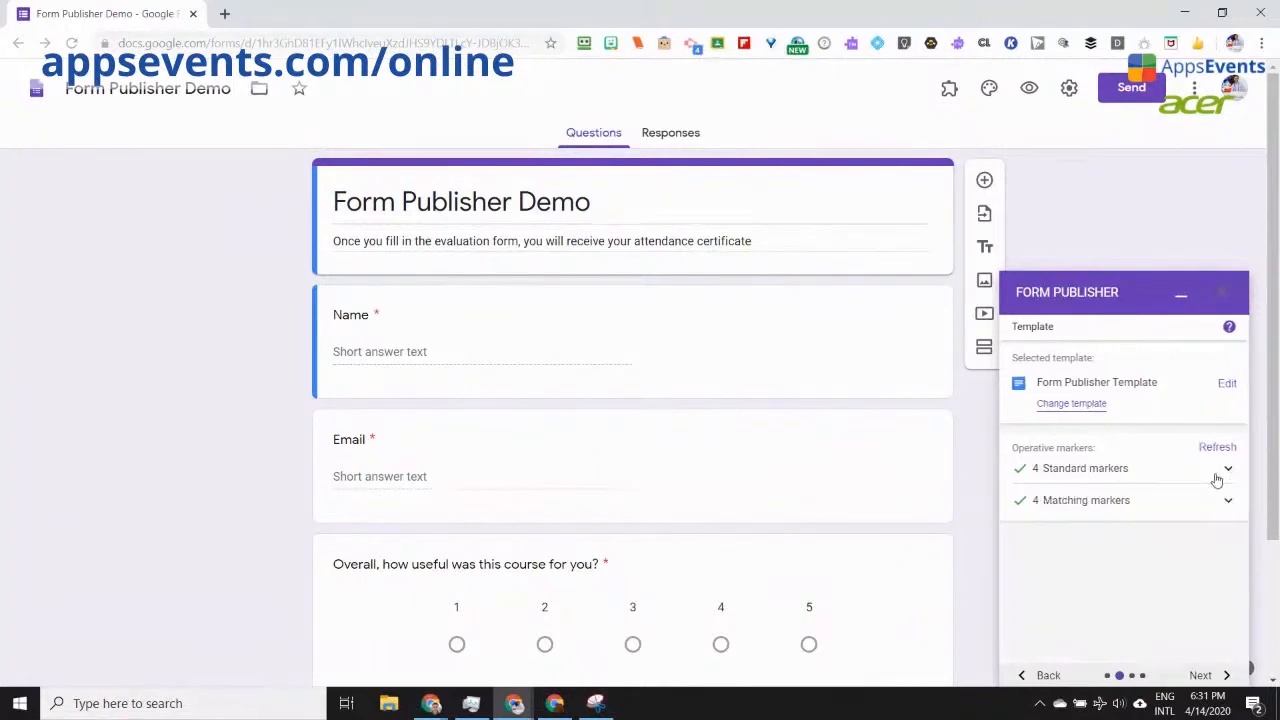
{"action": "left_click", "coordinate": [1203, 676]}
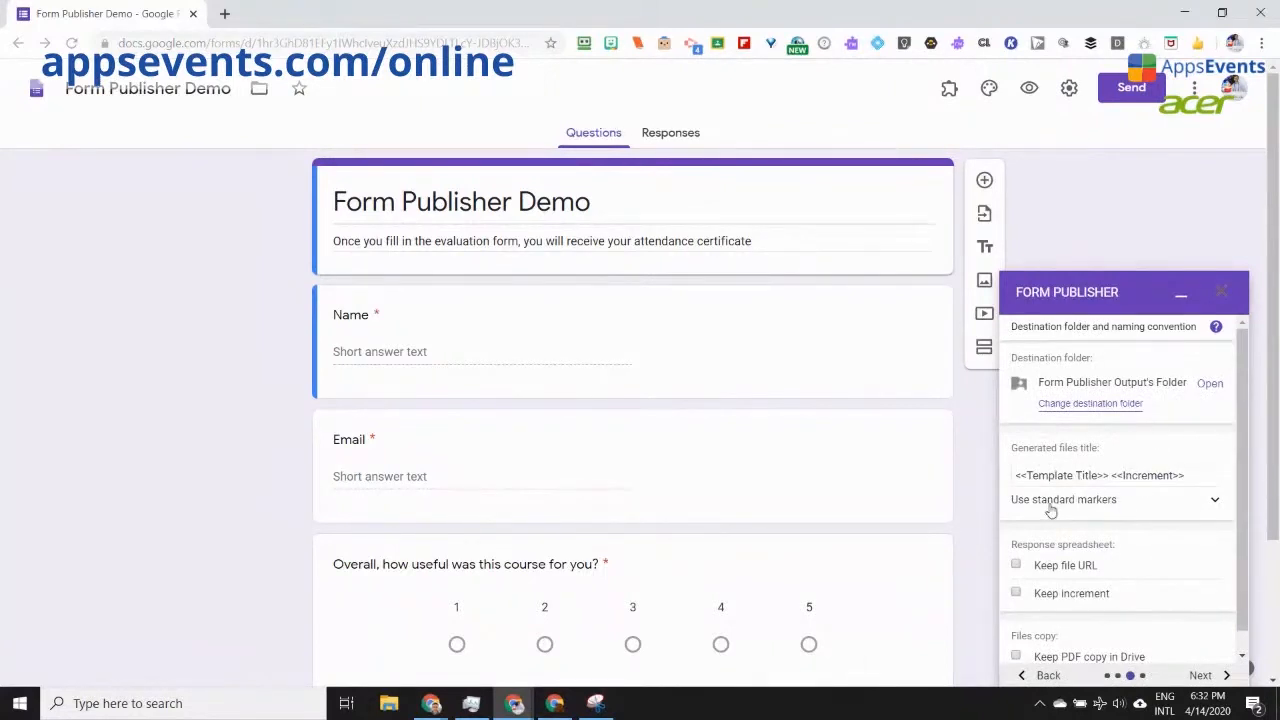
Step: Enable Keep PDF copy in Drive and advance to sharing and notification options
{"action": "scroll", "coordinate": [1062, 518], "scroll_direction": "down", "scroll_amount": 1}
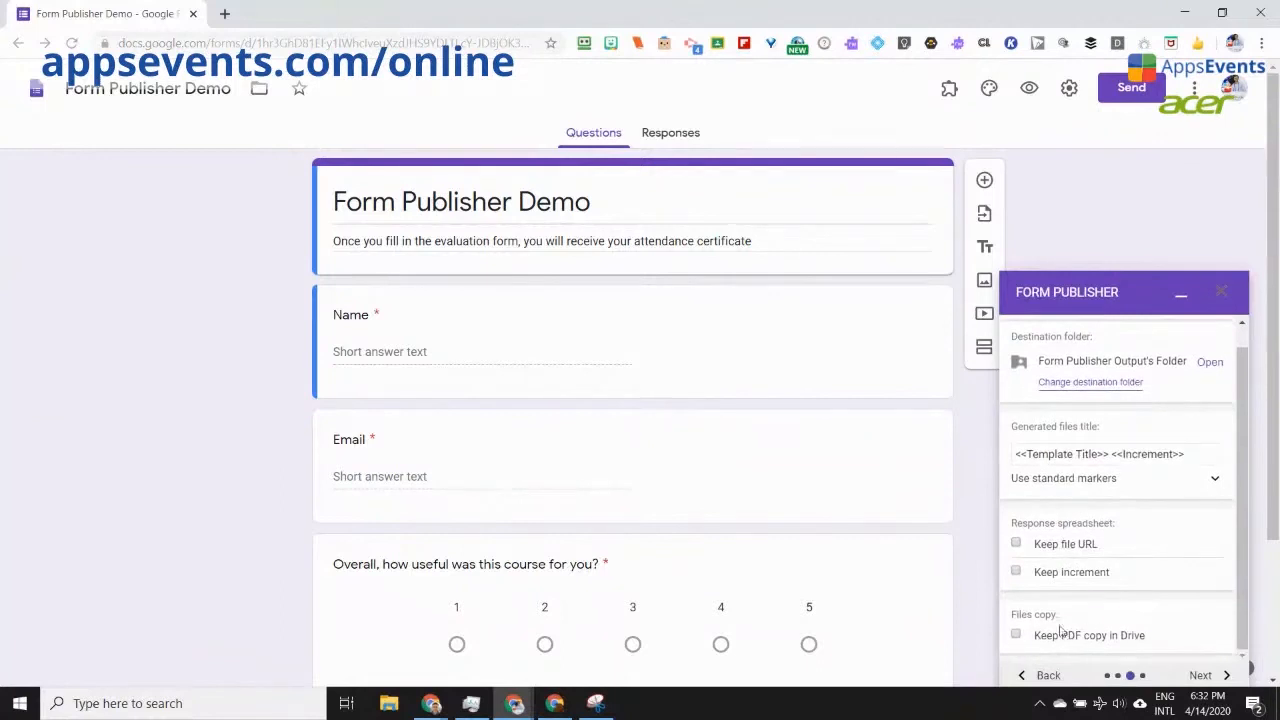
{"action": "left_click", "coordinate": [1016, 638]}
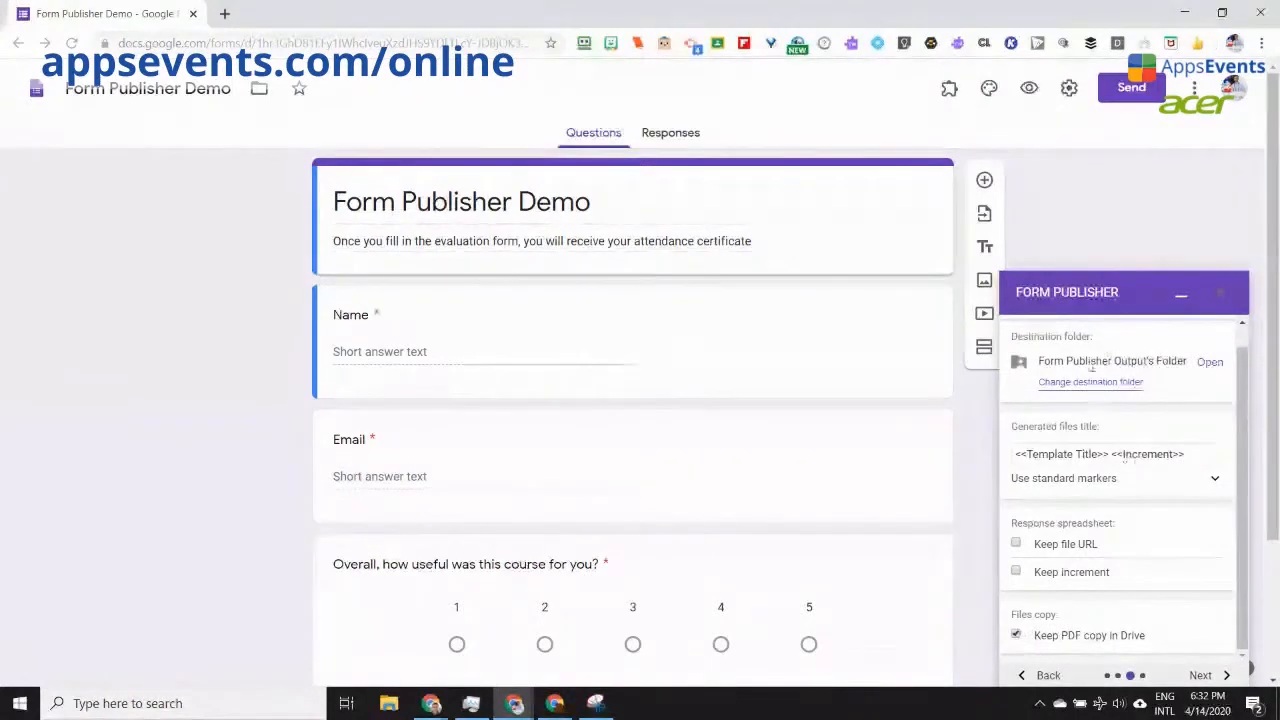
{"action": "left_click", "coordinate": [1112, 453]}
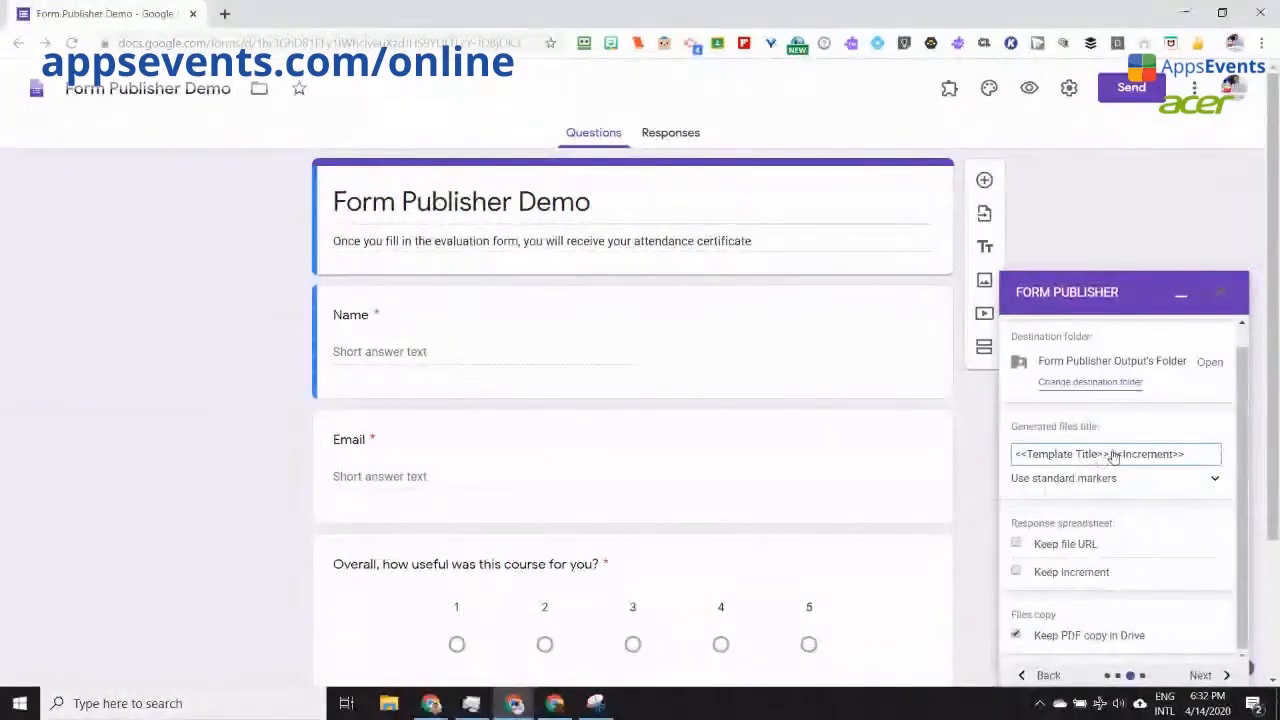
{"action": "left_click", "coordinate": [1195, 673]}
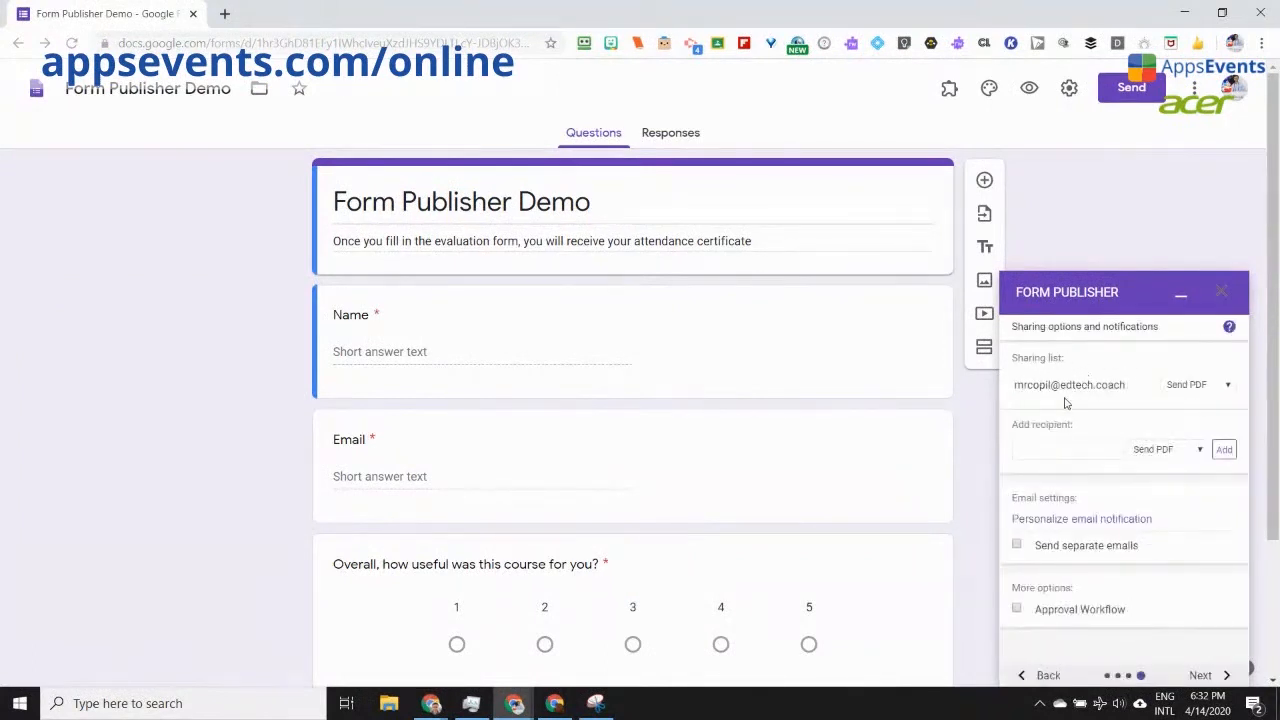
Step: Leave the recipient's permission on Send PDF and finish the sharing step
{"action": "left_click", "coordinate": [1227, 387]}
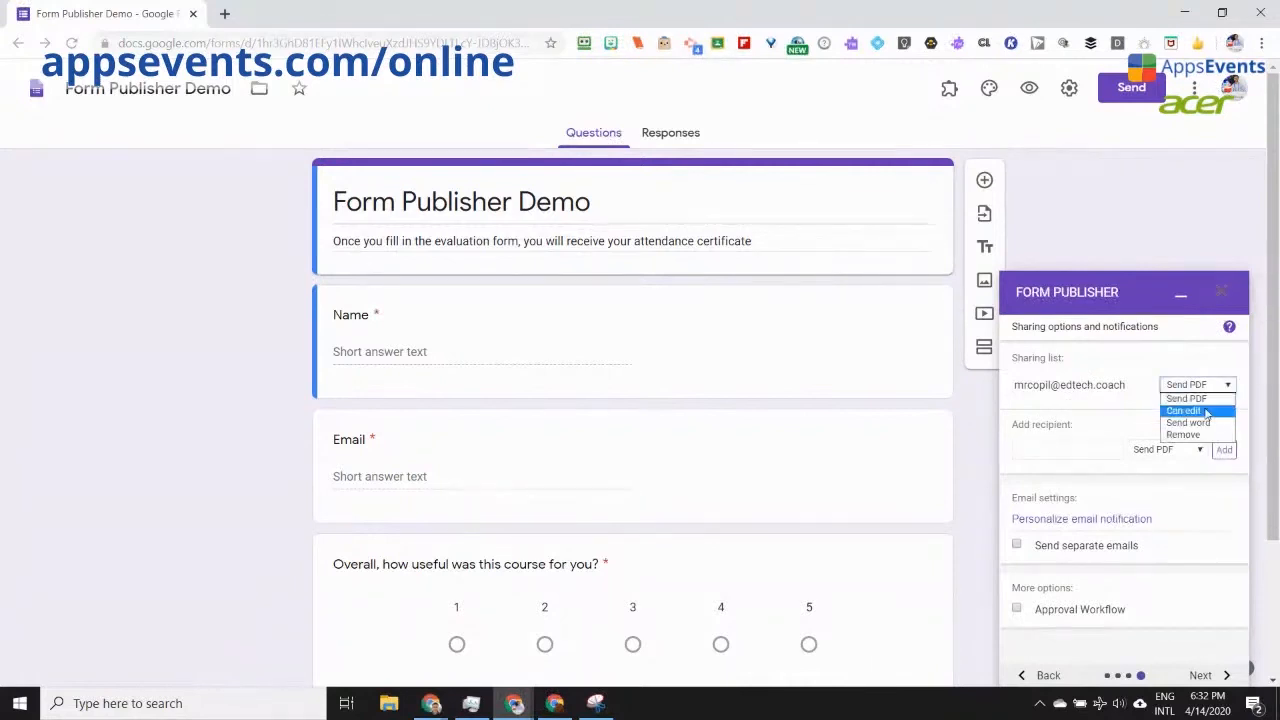
{"action": "left_click", "coordinate": [1207, 401]}
{"action": "left_click", "coordinate": [1215, 386]}
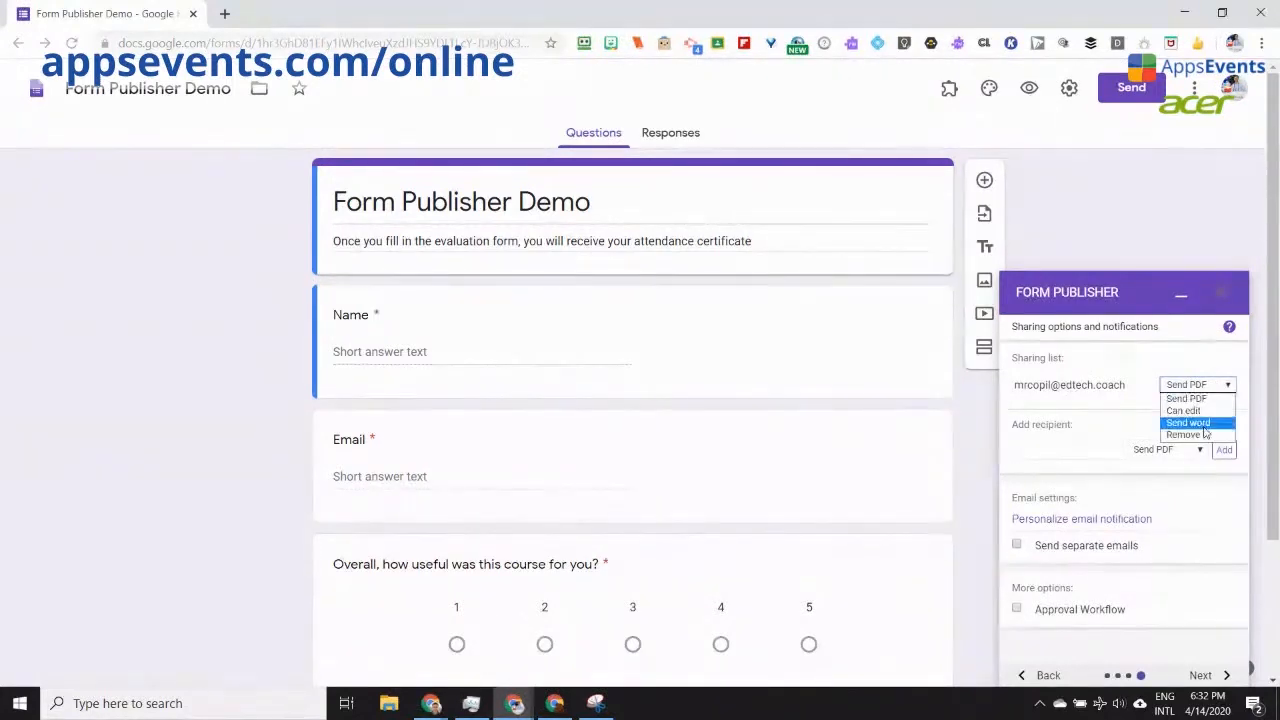
{"action": "left_click", "coordinate": [1182, 366]}
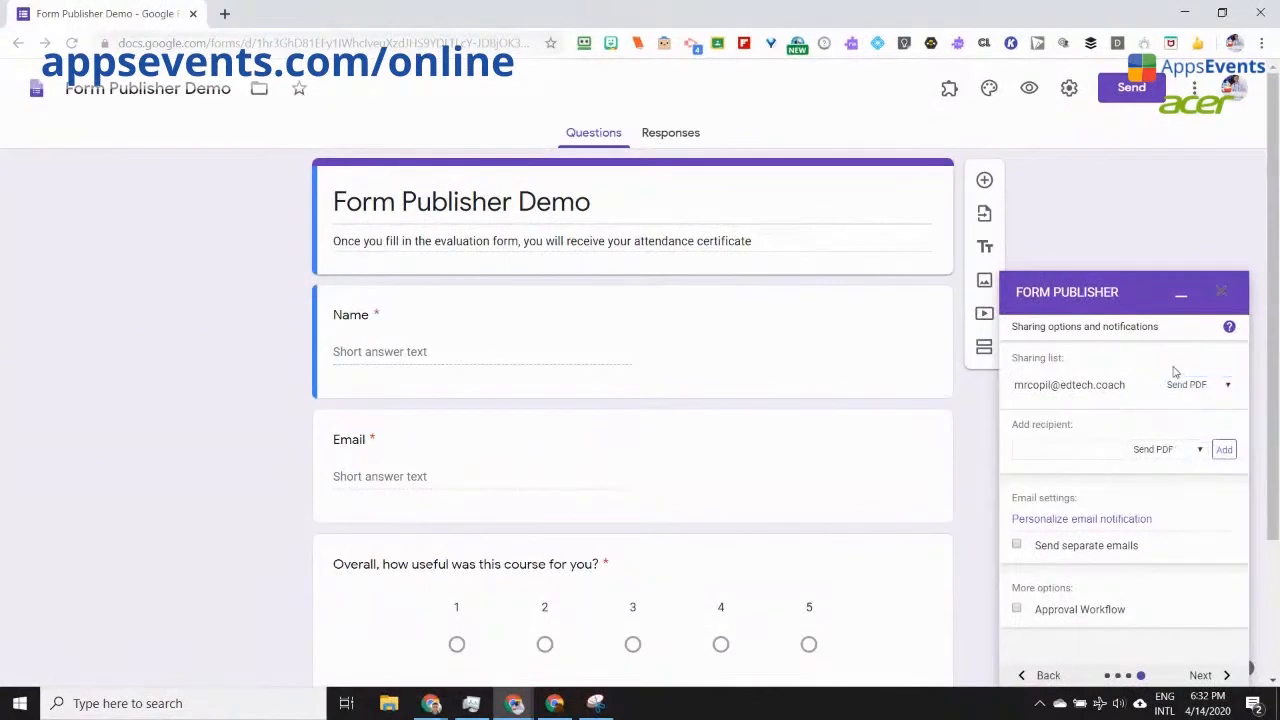
{"action": "scroll", "coordinate": [1190, 501], "scroll_direction": "down", "scroll_amount": 1}
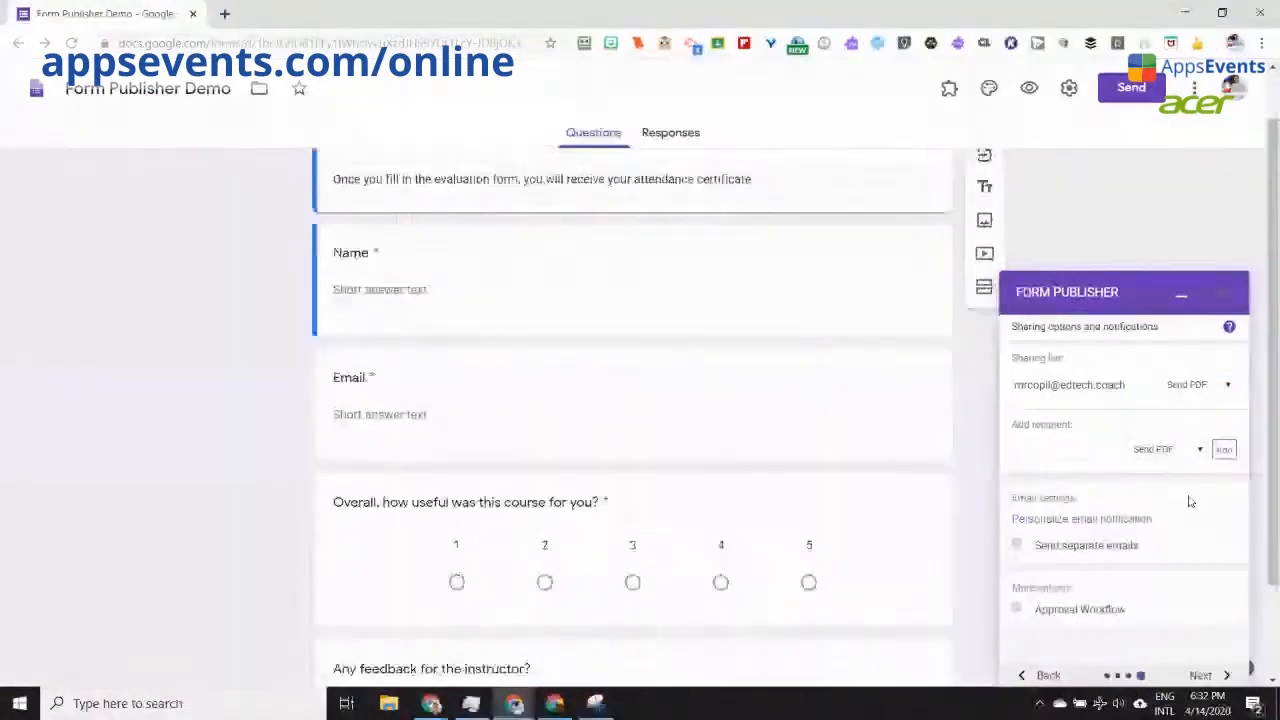
{"action": "left_click", "coordinate": [1204, 676]}
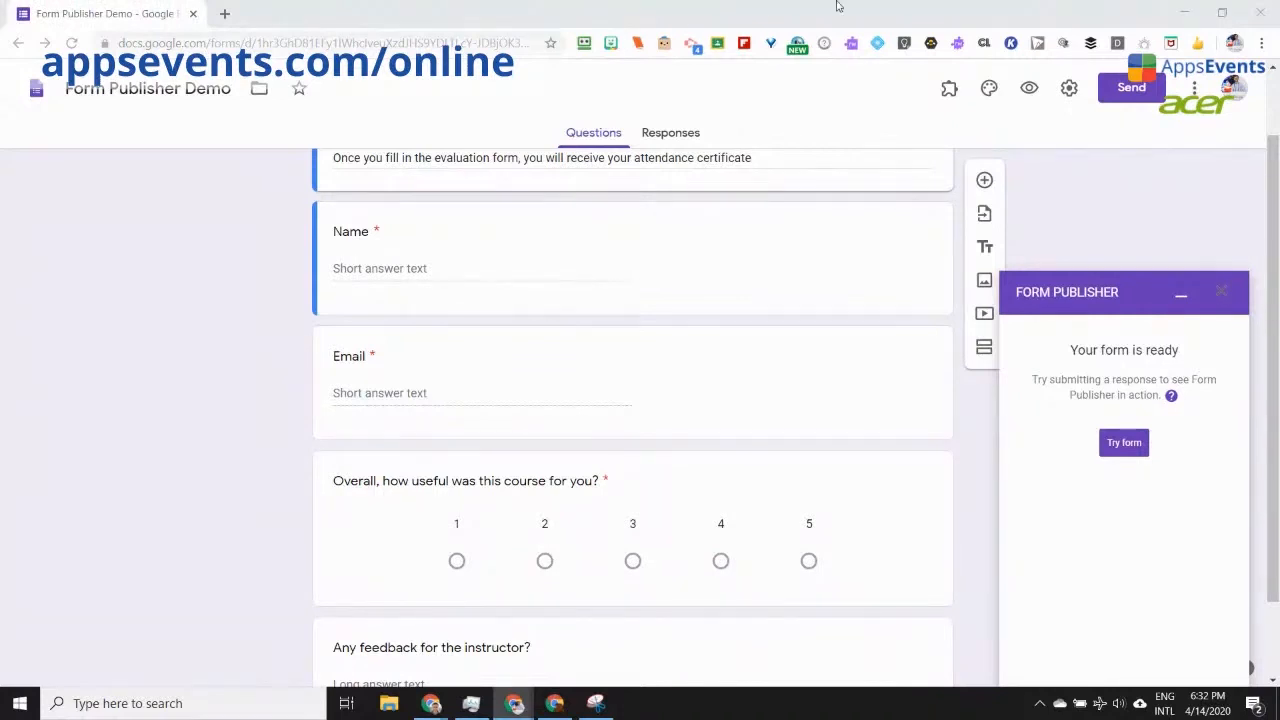
Step: In the live form, enter the respondent's name and email and rate the course 3
{"action": "left_click", "coordinate": [1029, 89]}
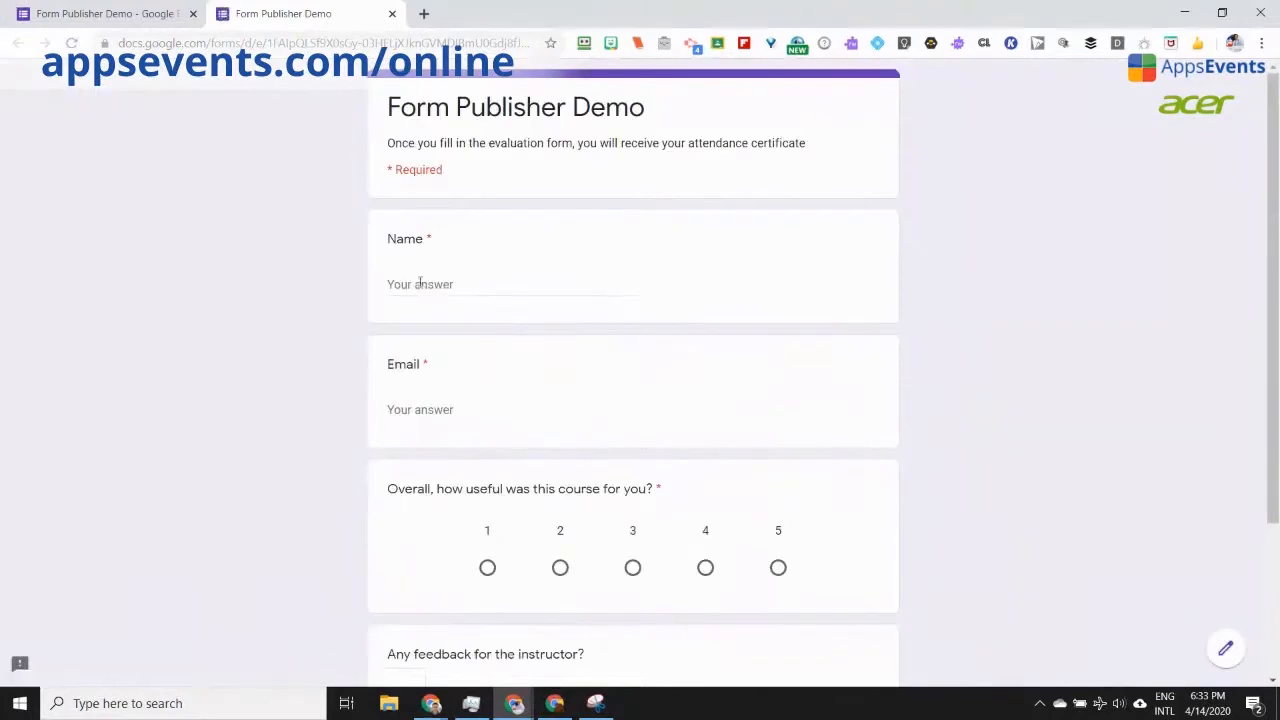
{"action": "left_click", "coordinate": [420, 284]}
{"action": "type", "text": "Bogdan"}
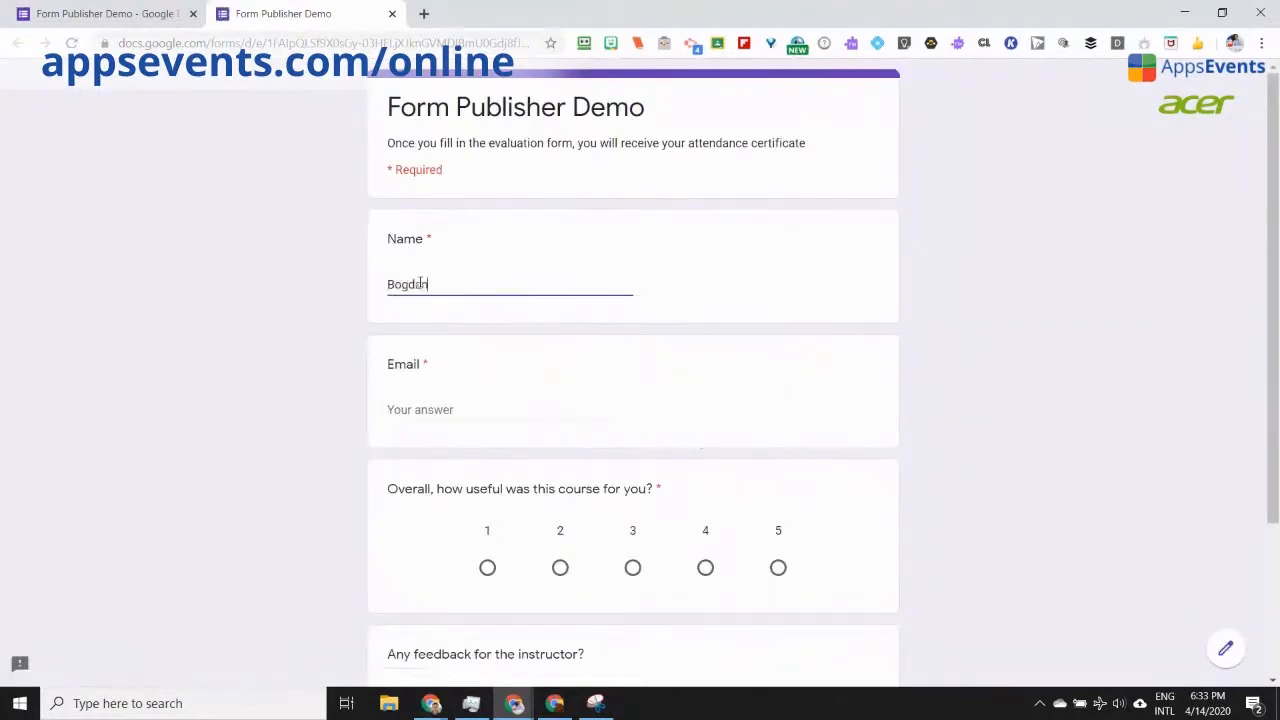
{"action": "left_click", "coordinate": [435, 410]}
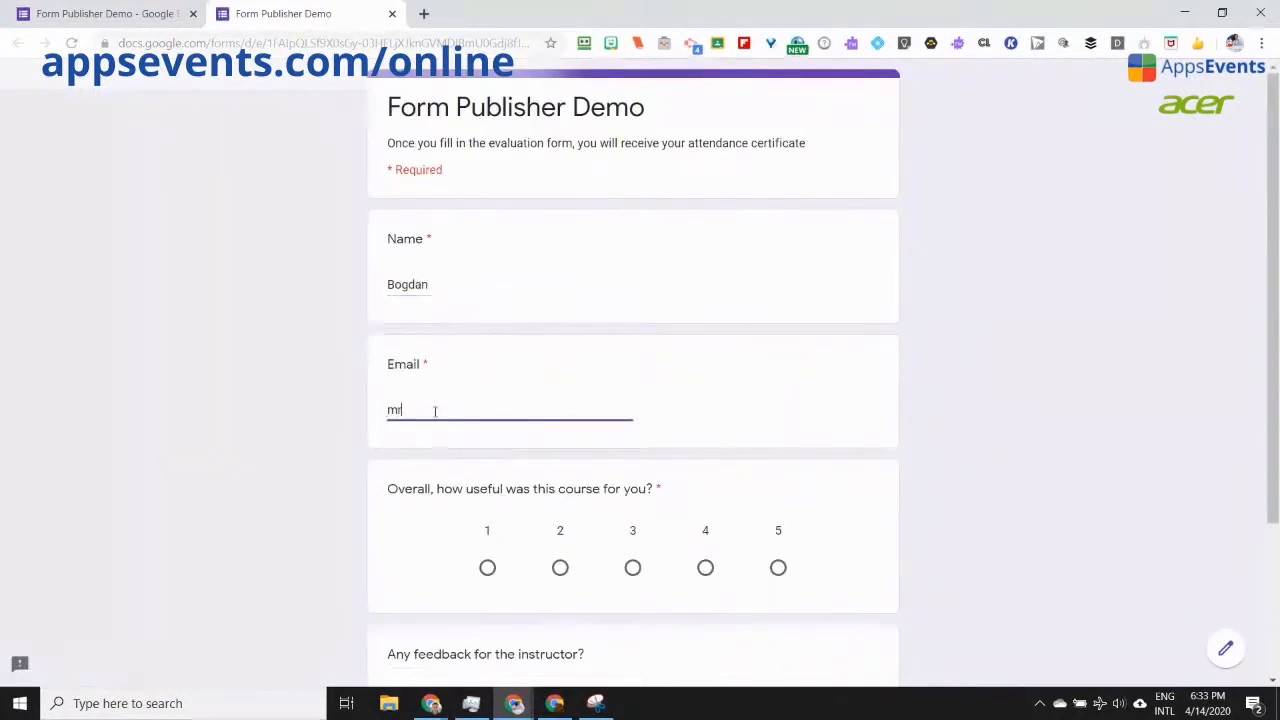
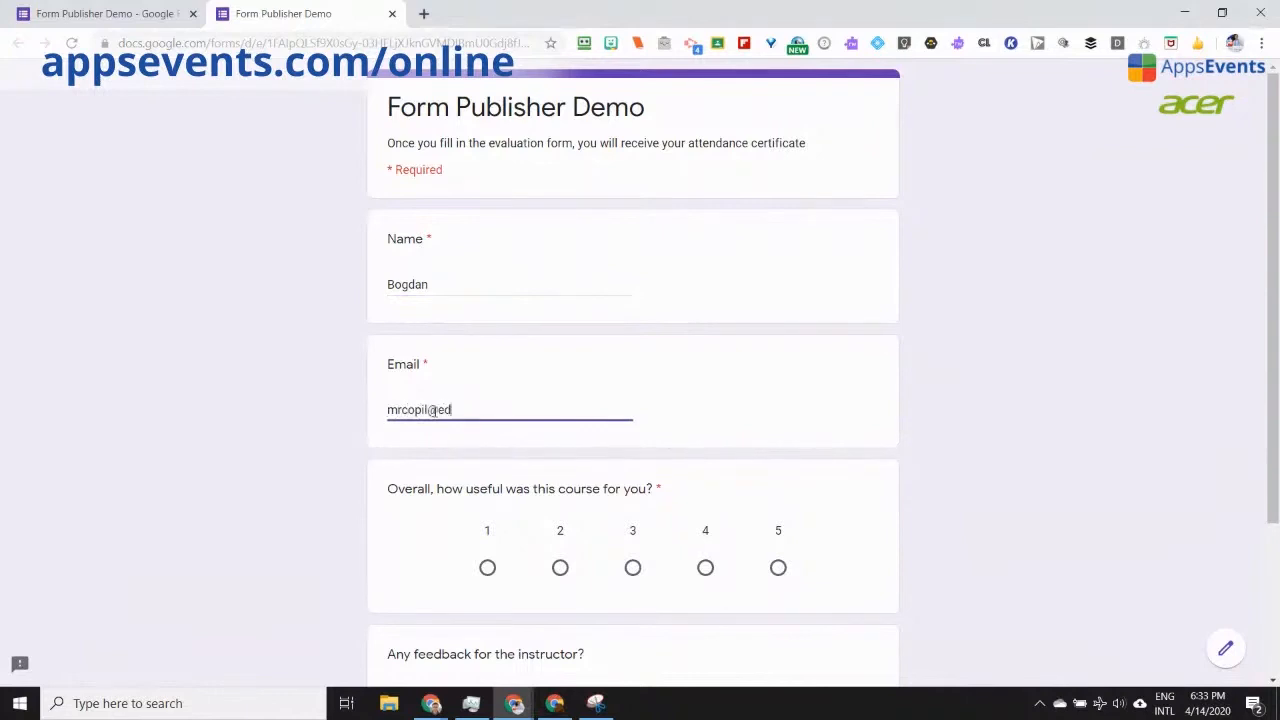
{"action": "left_click", "coordinate": [632, 567]}
{"action": "scroll", "coordinate": [632, 570], "scroll_direction": "down", "scroll_amount": 1}
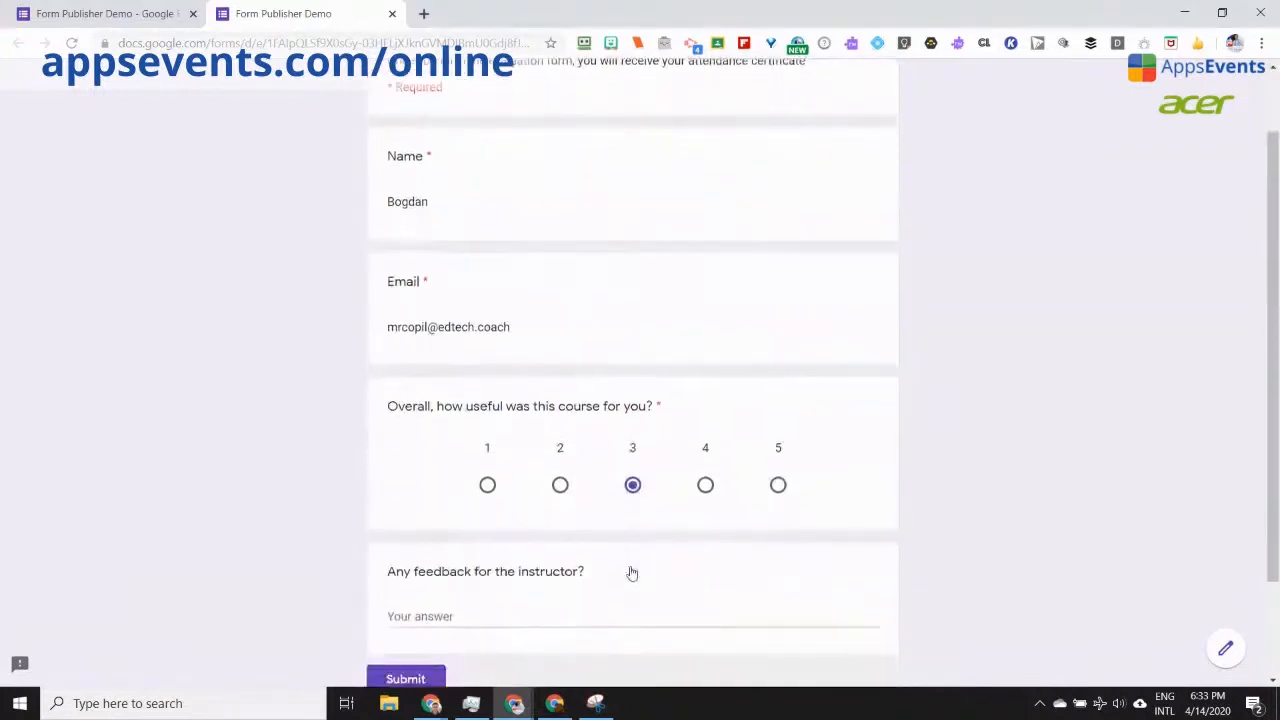
Step: Submit the test response and open the emailed Form Publisher Template 1.pdf in Gmail
{"action": "left_click", "coordinate": [405, 675]}
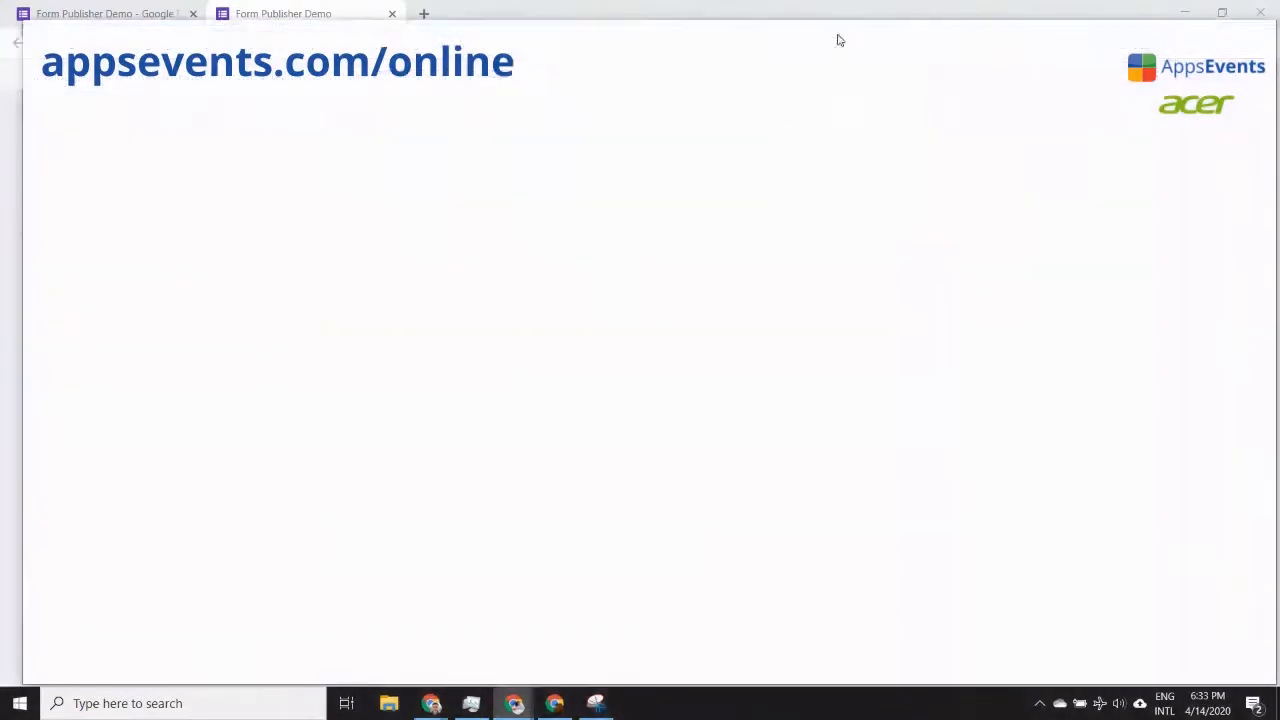
{"action": "left_click_drag", "start_coordinate": [823, 64], "coordinate": [814, 14]}
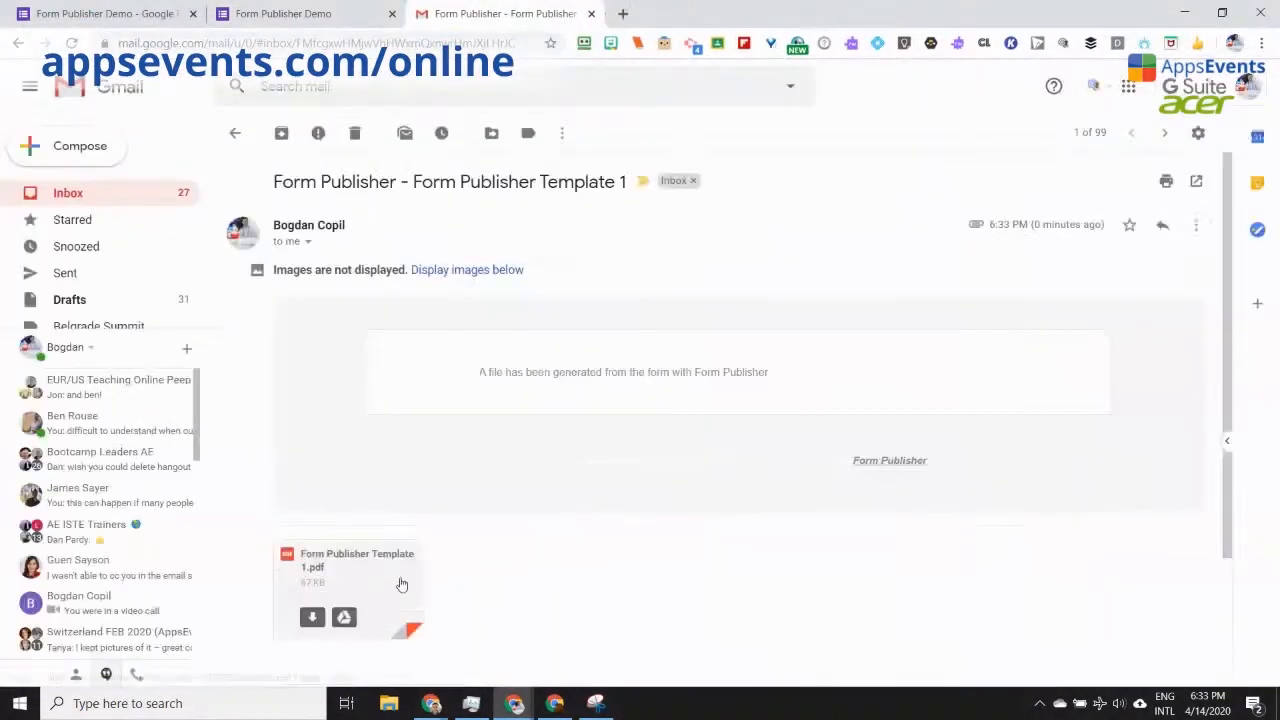
{"action": "left_click", "coordinate": [367, 571]}
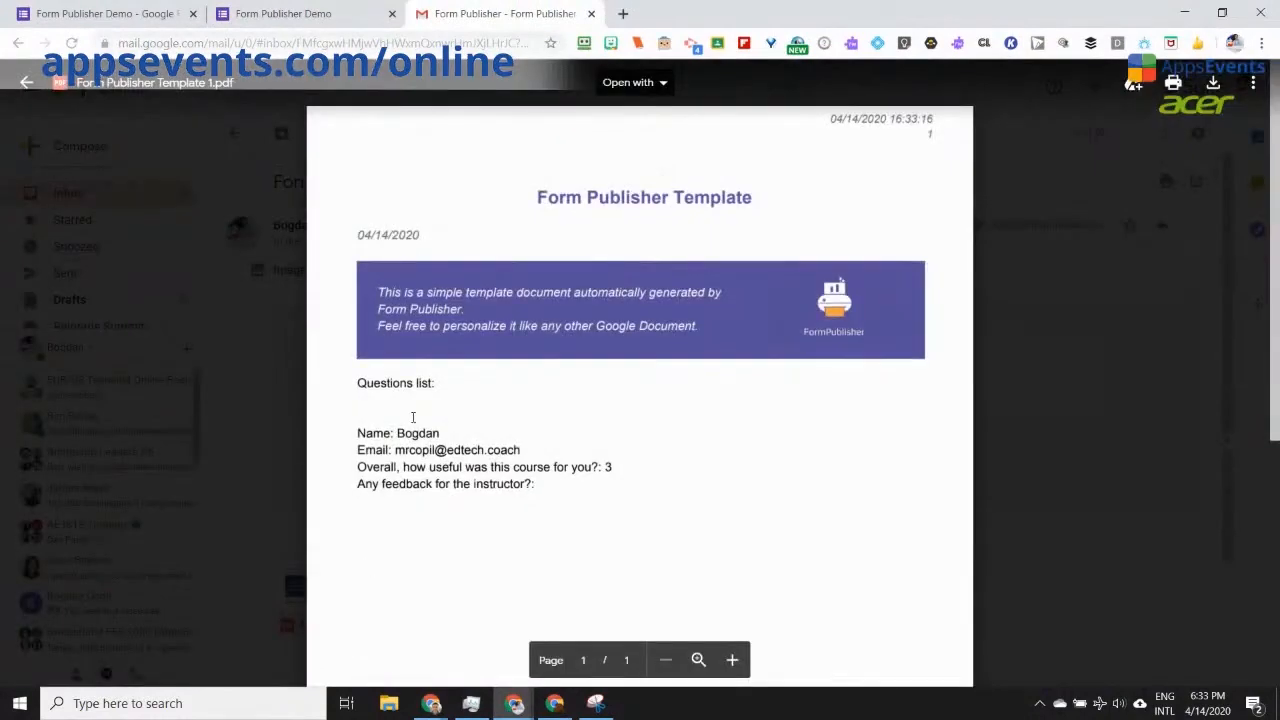